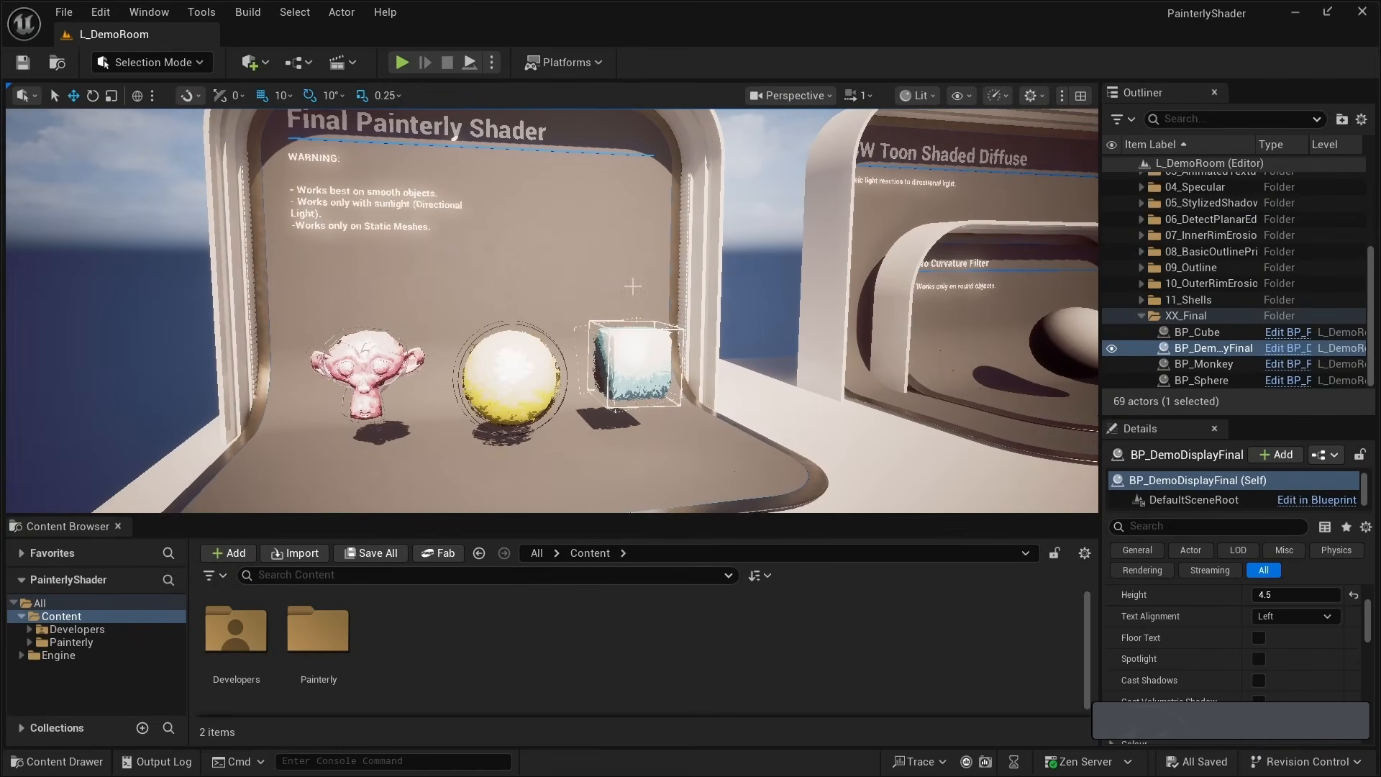
Examine the monkey, sphere and cube in the Final Painterly Shader display up close.
{"action": "key", "text": "w"}
{"action": "key", "text": "w"}
{"action": "right_click_drag", "start_coordinate": [632, 287], "coordinate": [633, 376]}
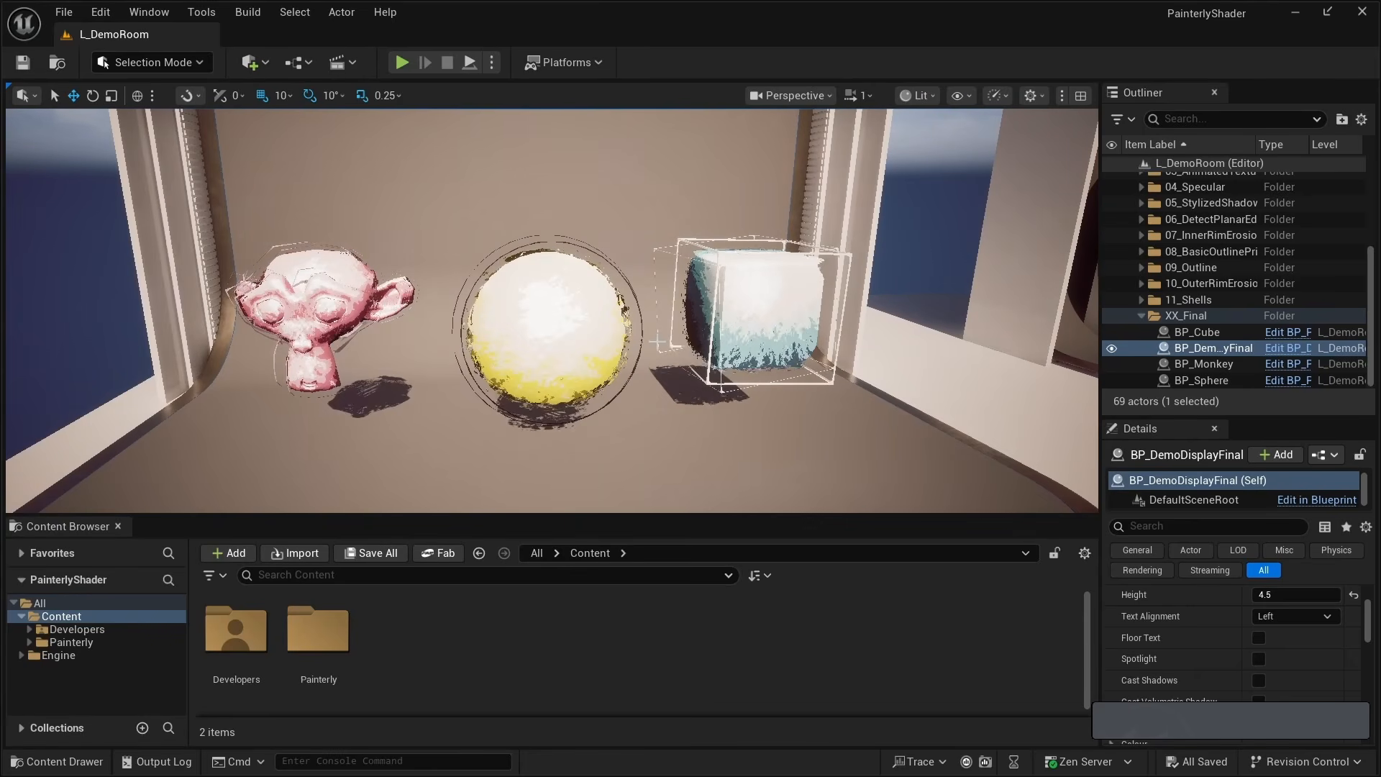
{"action": "right_click_drag", "start_coordinate": [566, 280], "coordinate": [611, 279]}
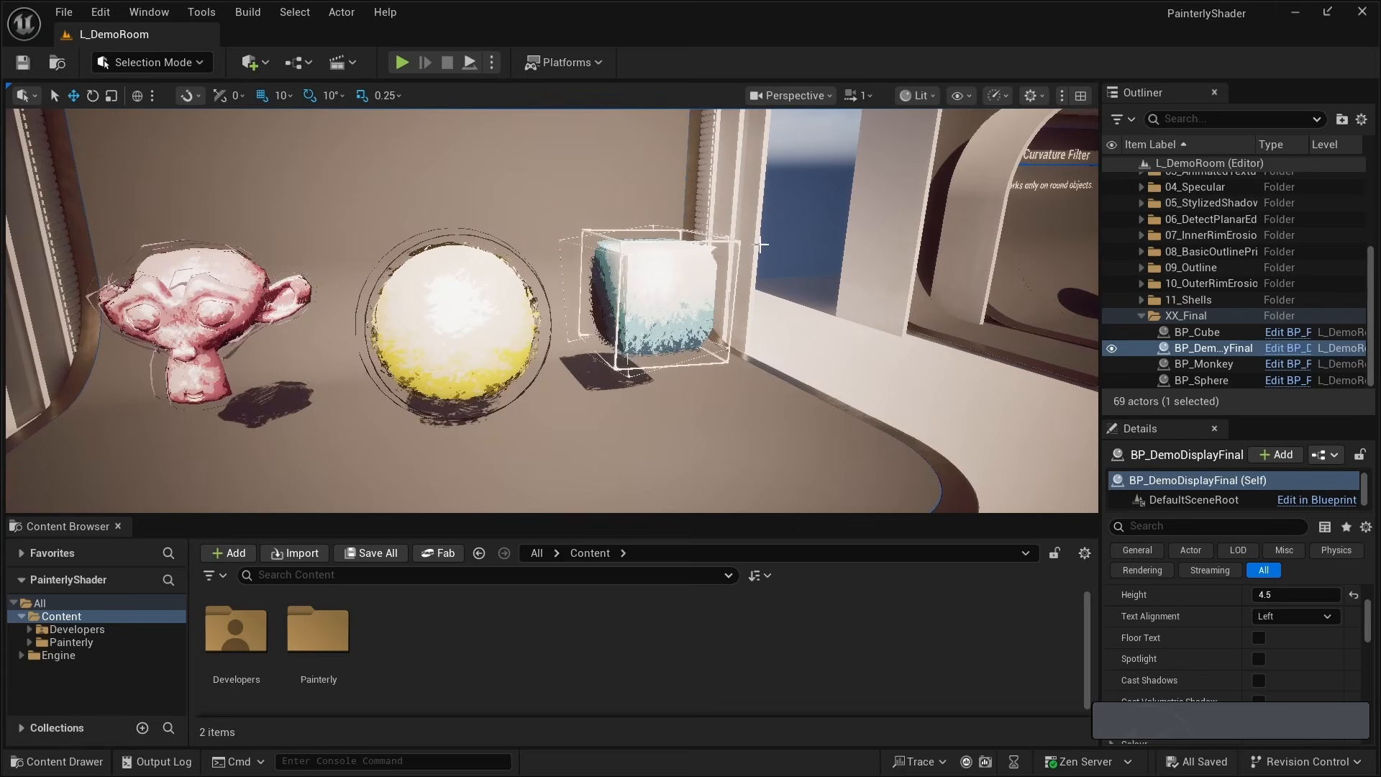
{"action": "right_click_drag", "start_coordinate": [652, 287], "coordinate": [784, 288]}
{"action": "right_click_drag", "start_coordinate": [862, 215], "coordinate": [719, 218]}
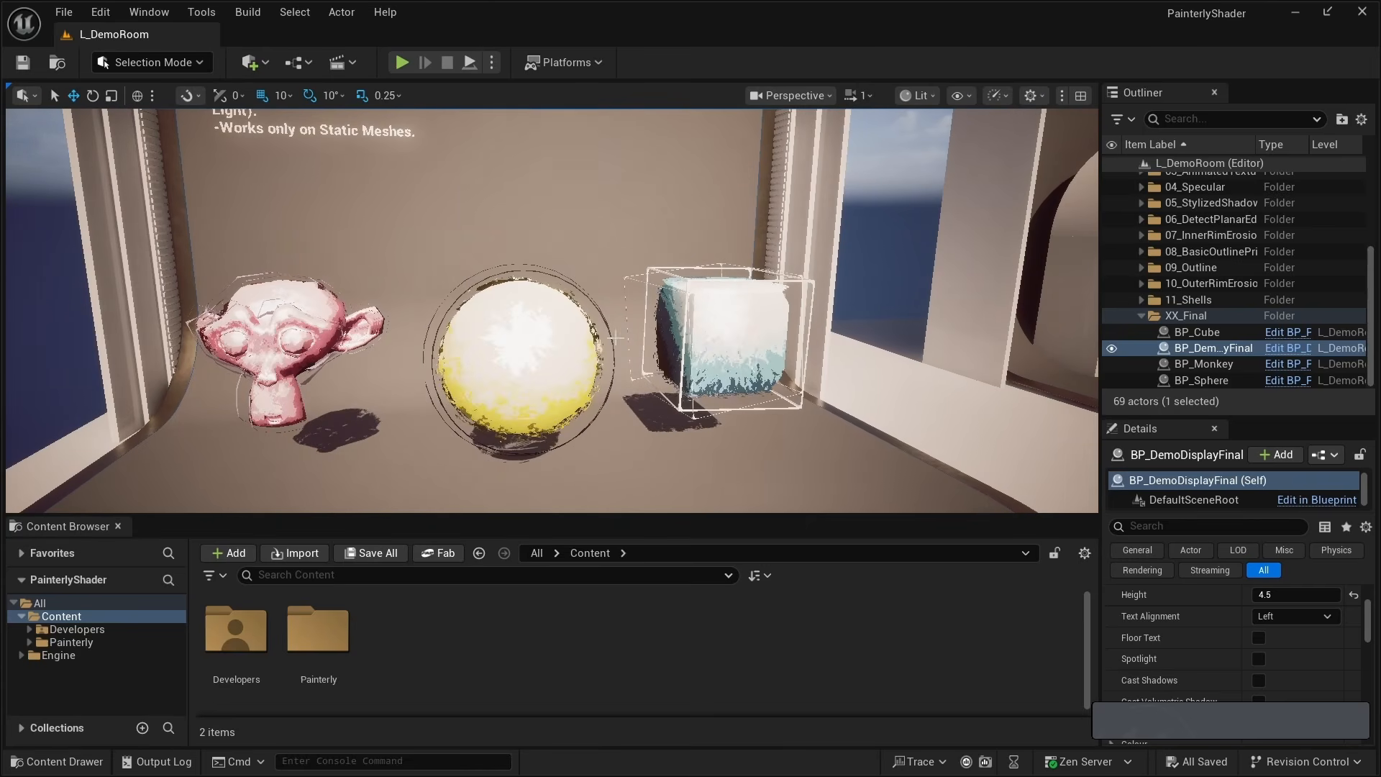
Open the M_PainterlyShader material from the Painterly project's Materials folder.
{"action": "left_click", "coordinate": [315, 633]}
{"action": "double_click", "coordinate": [315, 633]}
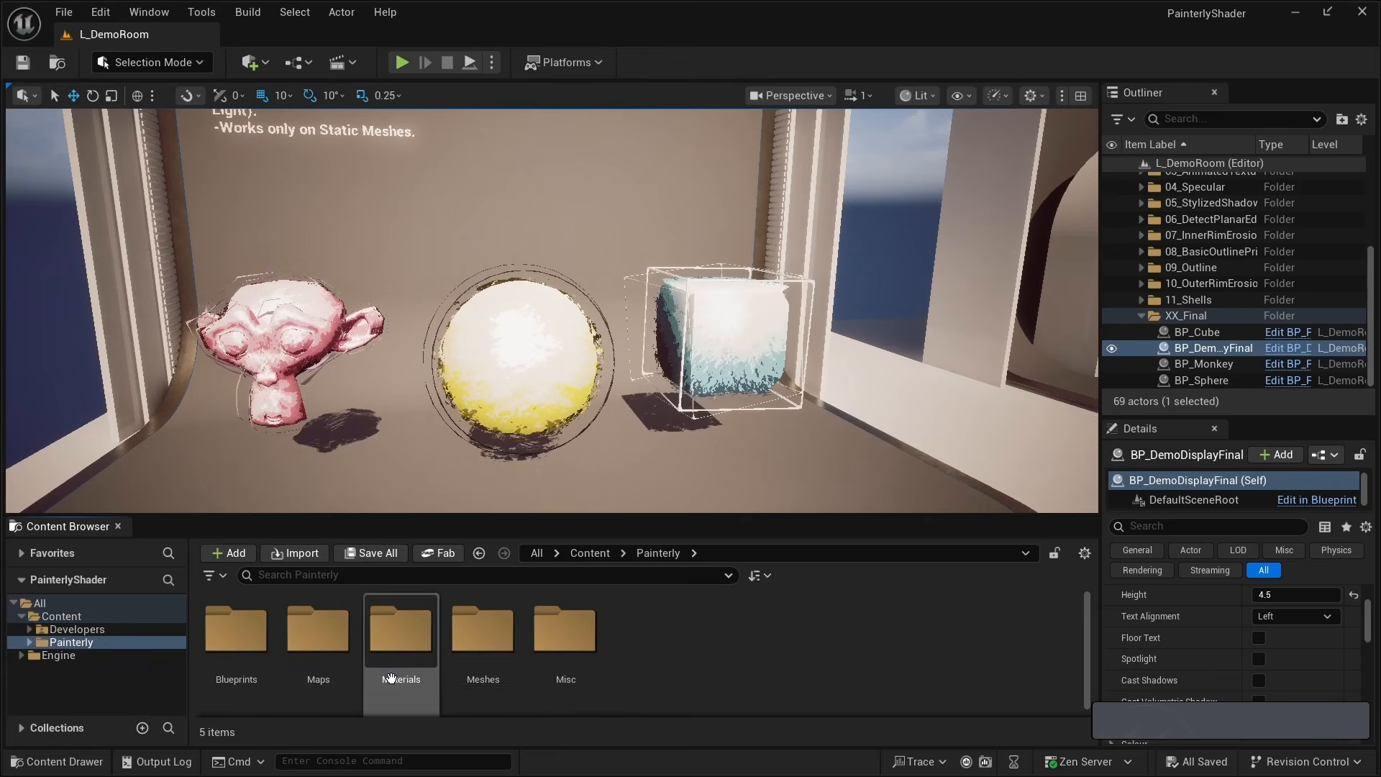
{"action": "double_click", "coordinate": [401, 632]}
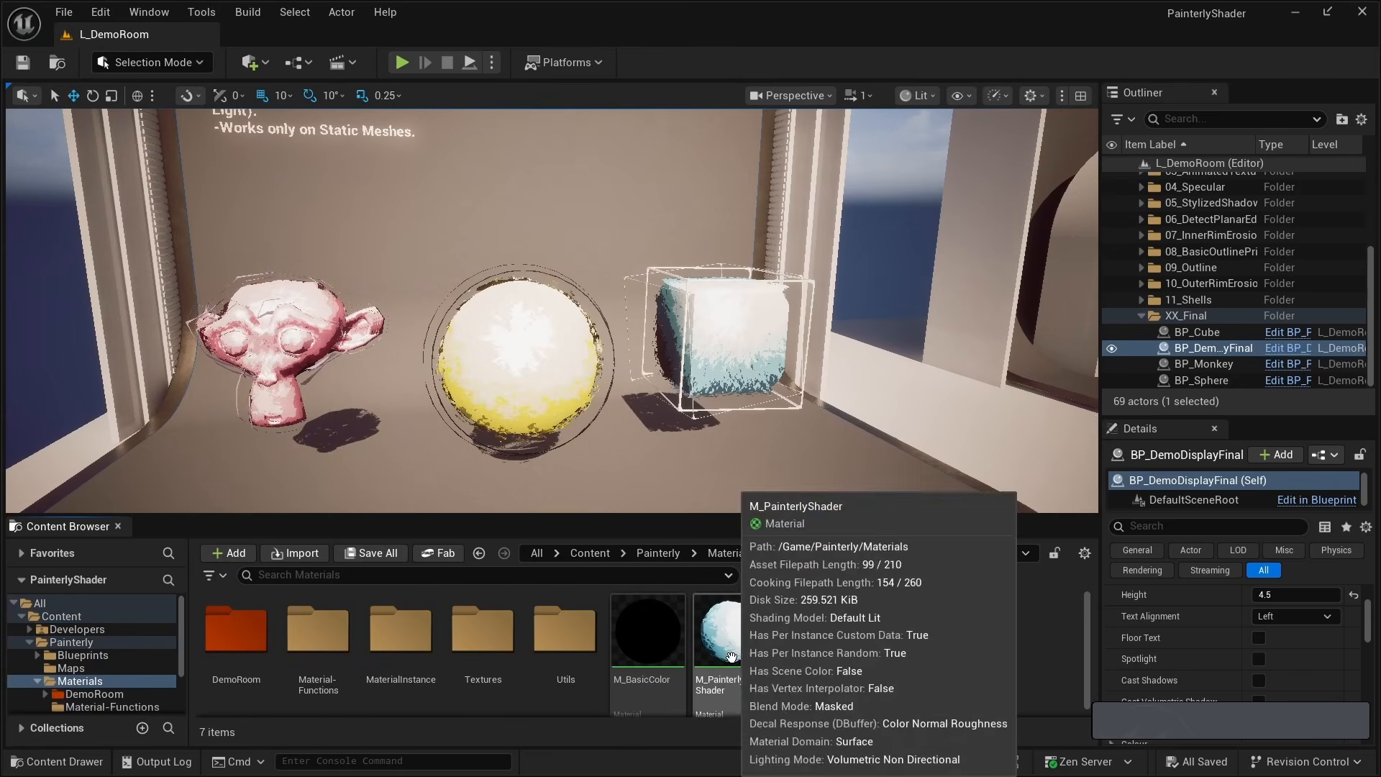
{"action": "double_click", "coordinate": [739, 660]}
Examine the Lerp chain feeding the material output and the Spherical Base Inner Rim Erosion group of the graph.
{"action": "scroll", "coordinate": [844, 426], "scroll_direction": "down", "scroll_amount": 3}
{"action": "middle_click_drag", "start_coordinate": [502, 400], "coordinate": [784, 412], "text": "alt"}
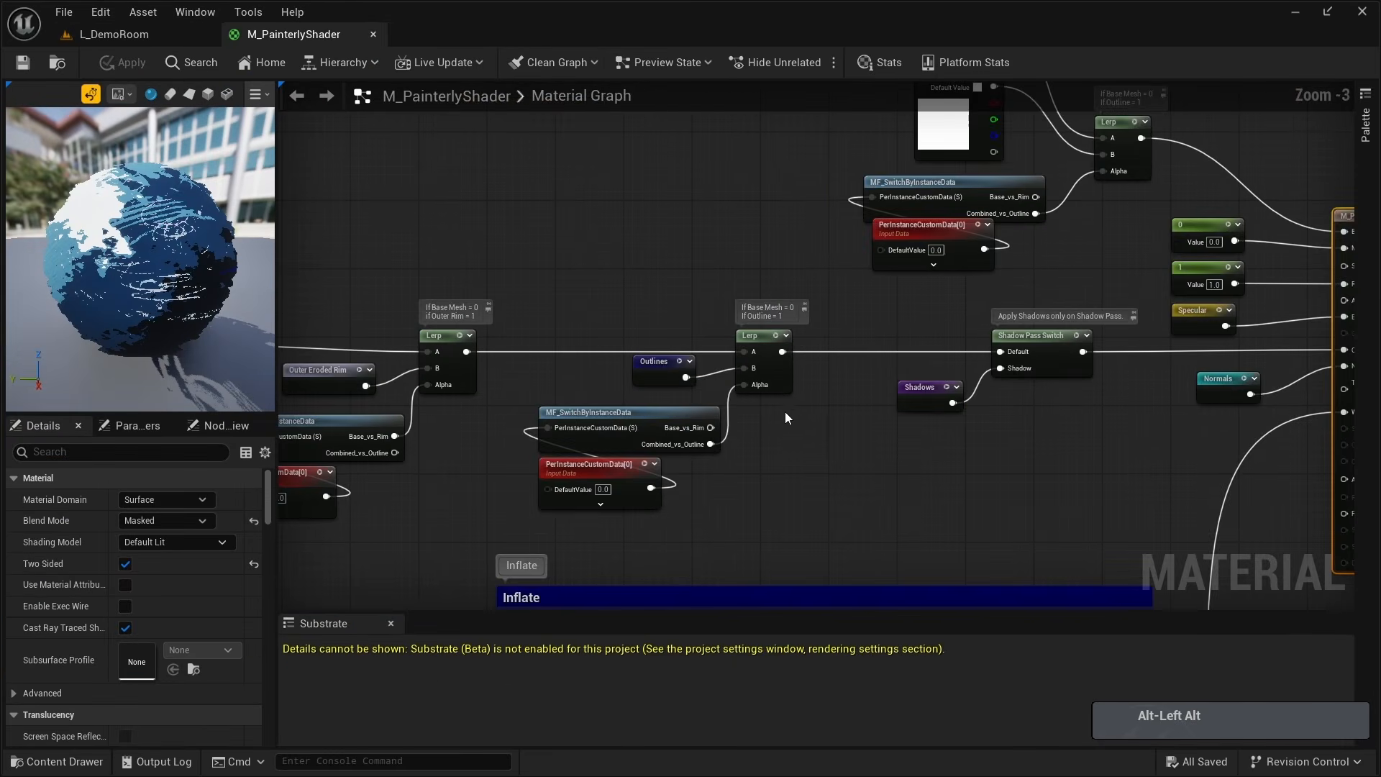
{"action": "middle_click_drag", "start_coordinate": [446, 328], "coordinate": [719, 273], "text": "alt"}
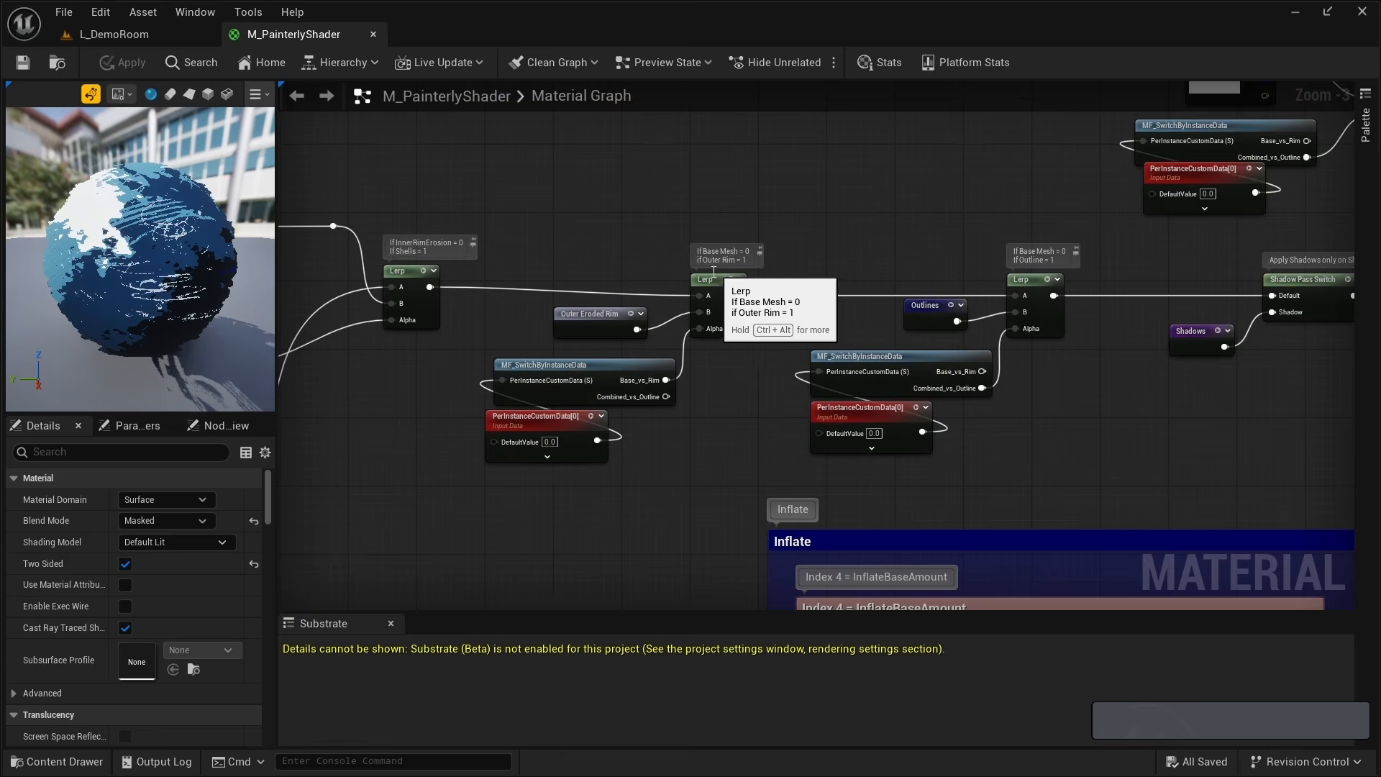
{"action": "middle_click_drag", "start_coordinate": [489, 259], "coordinate": [1021, 93], "text": "alt"}
{"action": "scroll", "coordinate": [1021, 93], "scroll_direction": "down", "scroll_amount": 3}
{"action": "middle_click_drag", "start_coordinate": [489, 351], "coordinate": [909, 277], "text": "alt"}
{"action": "middle_click_drag", "start_coordinate": [699, 163], "coordinate": [615, 343], "text": "alt"}
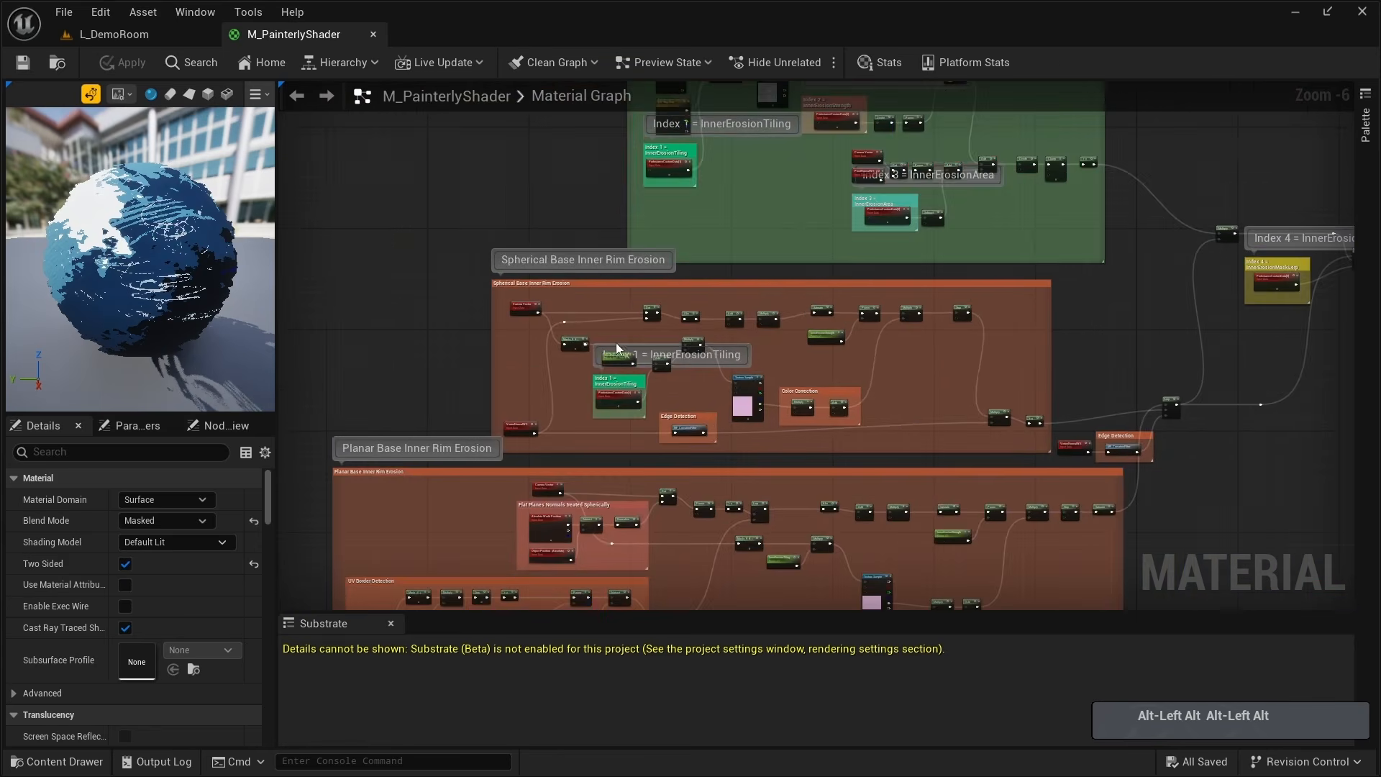
{"action": "scroll", "coordinate": [507, 287], "scroll_direction": "up", "scroll_amount": 3}
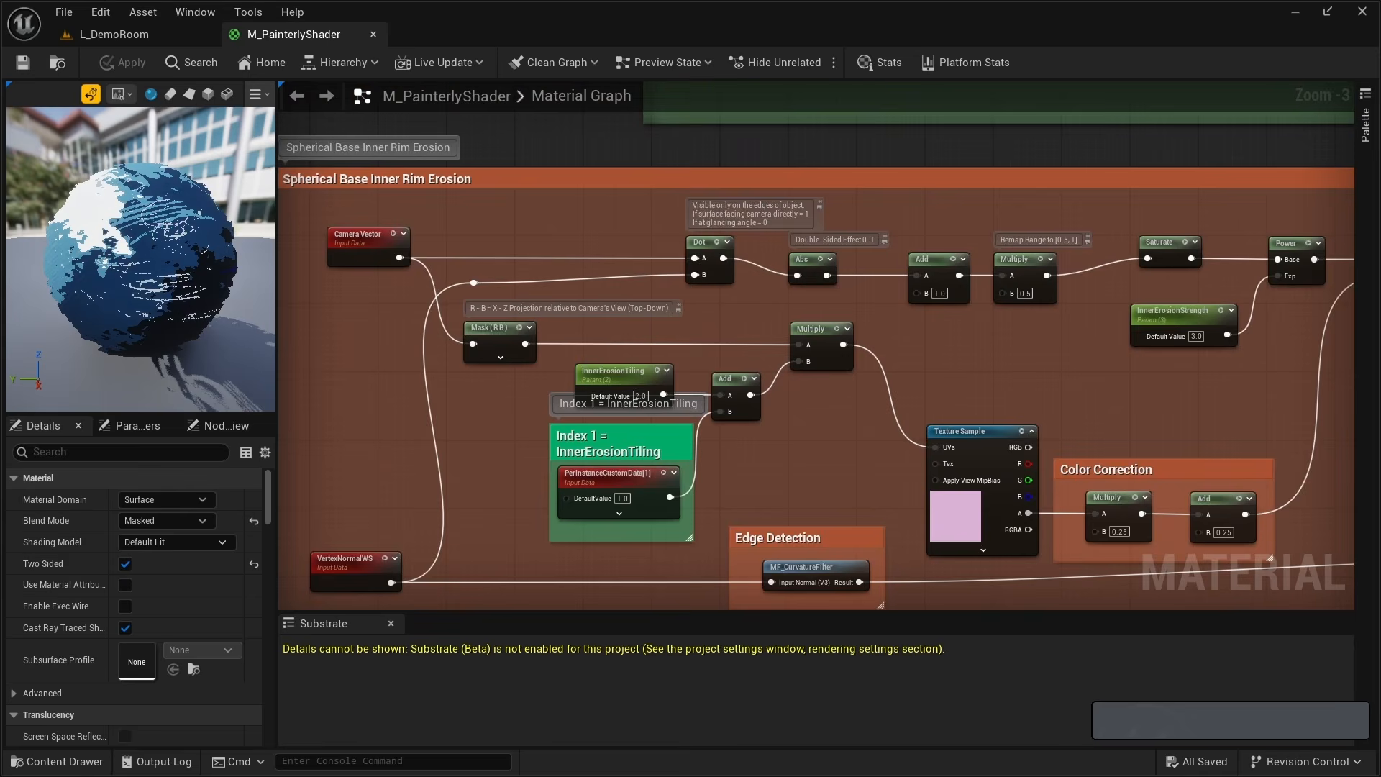
Examine the Planar Base Inner Rim Erosion, Spherical Outer Rim Erosion and Inflate Settings groups in the material graph.
{"action": "scroll", "coordinate": [489, 288], "scroll_direction": "down", "scroll_amount": 2}
{"action": "middle_click_drag", "start_coordinate": [673, 596], "coordinate": [877, 323], "text": "alt"}
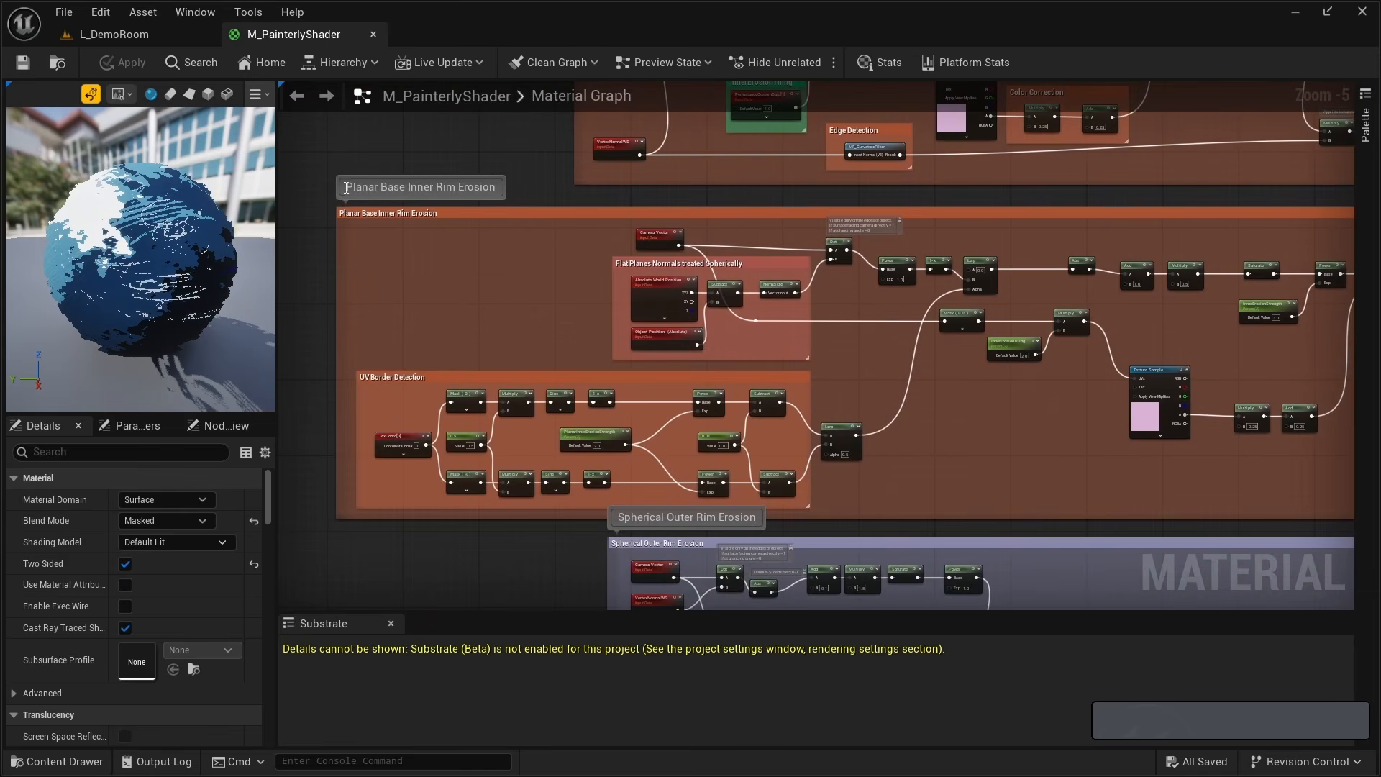
{"action": "right_click_drag", "start_coordinate": [550, 197], "coordinate": [597, 288]}
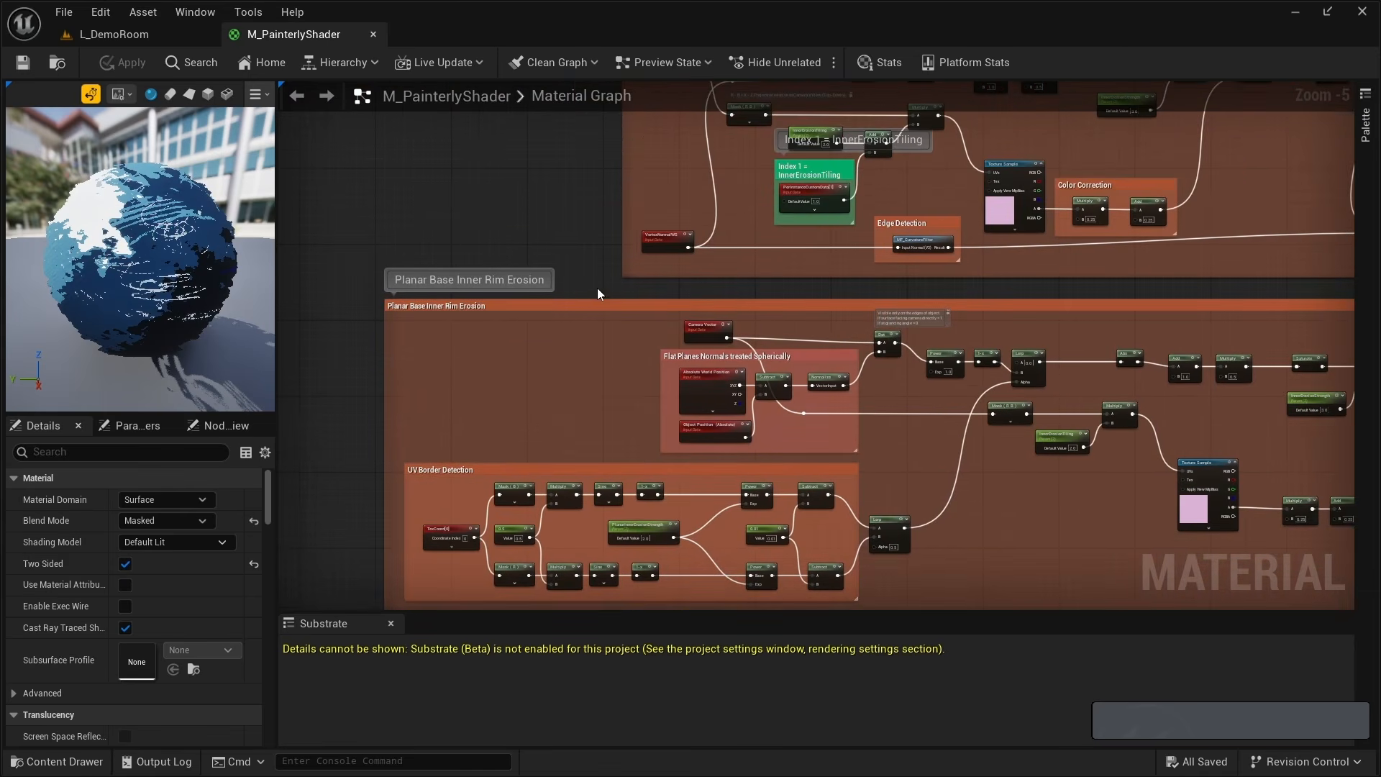
{"action": "right_click_drag", "start_coordinate": [630, 415], "coordinate": [550, 112]}
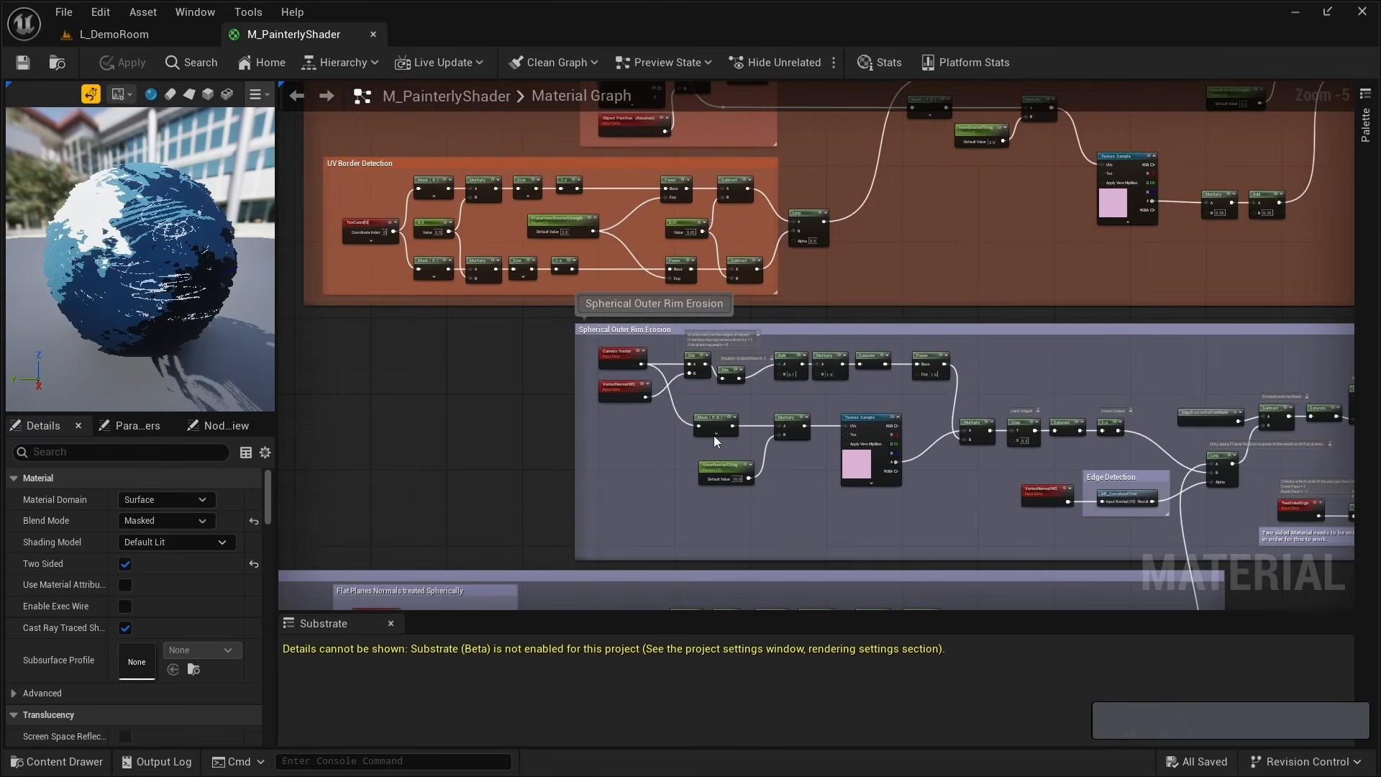
{"action": "scroll", "coordinate": [713, 435], "scroll_direction": "down", "scroll_amount": 2}
{"action": "right_click_drag", "start_coordinate": [705, 460], "coordinate": [691, 203]}
{"action": "right_click_drag", "start_coordinate": [660, 397], "coordinate": [688, 349]}
{"action": "scroll", "coordinate": [653, 382], "scroll_direction": "up", "scroll_amount": 1}
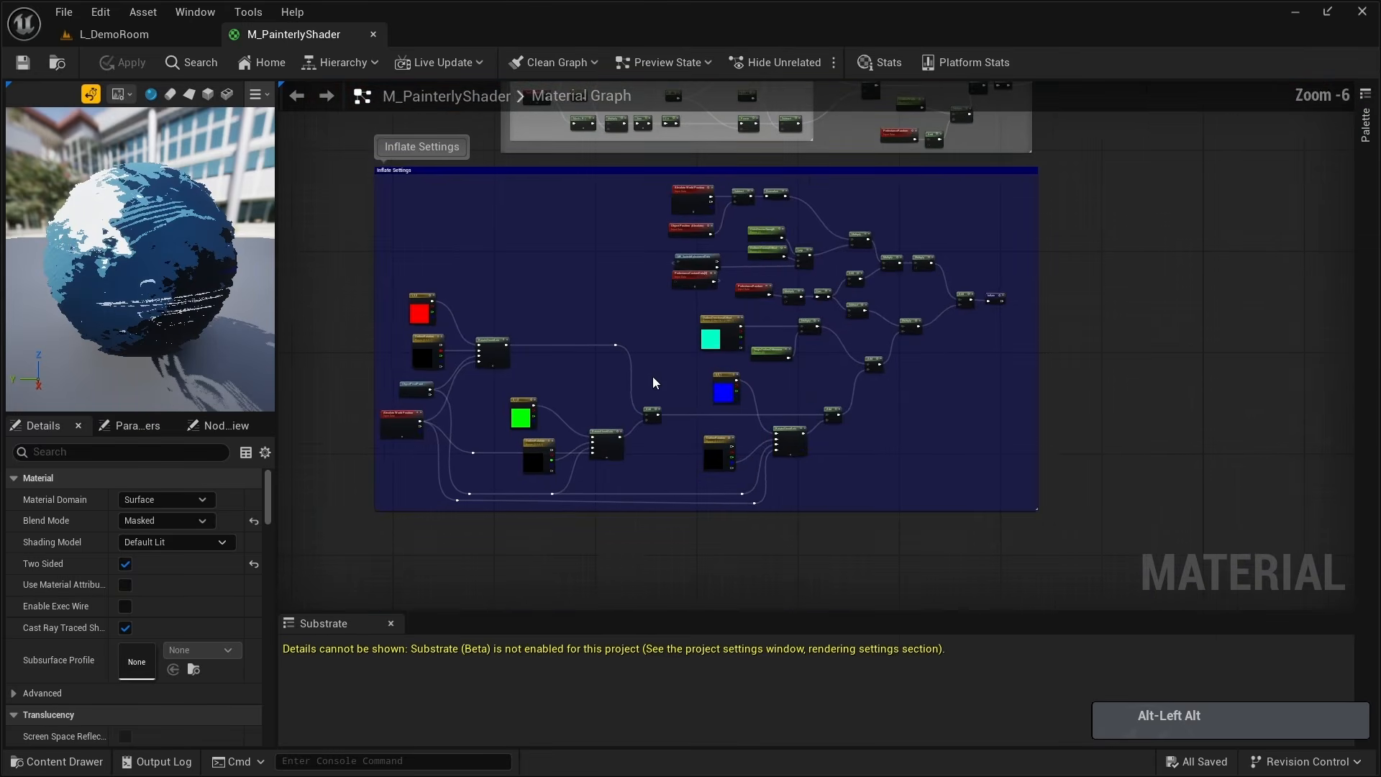
{"action": "scroll", "coordinate": [593, 378], "scroll_direction": "up", "scroll_amount": 1}
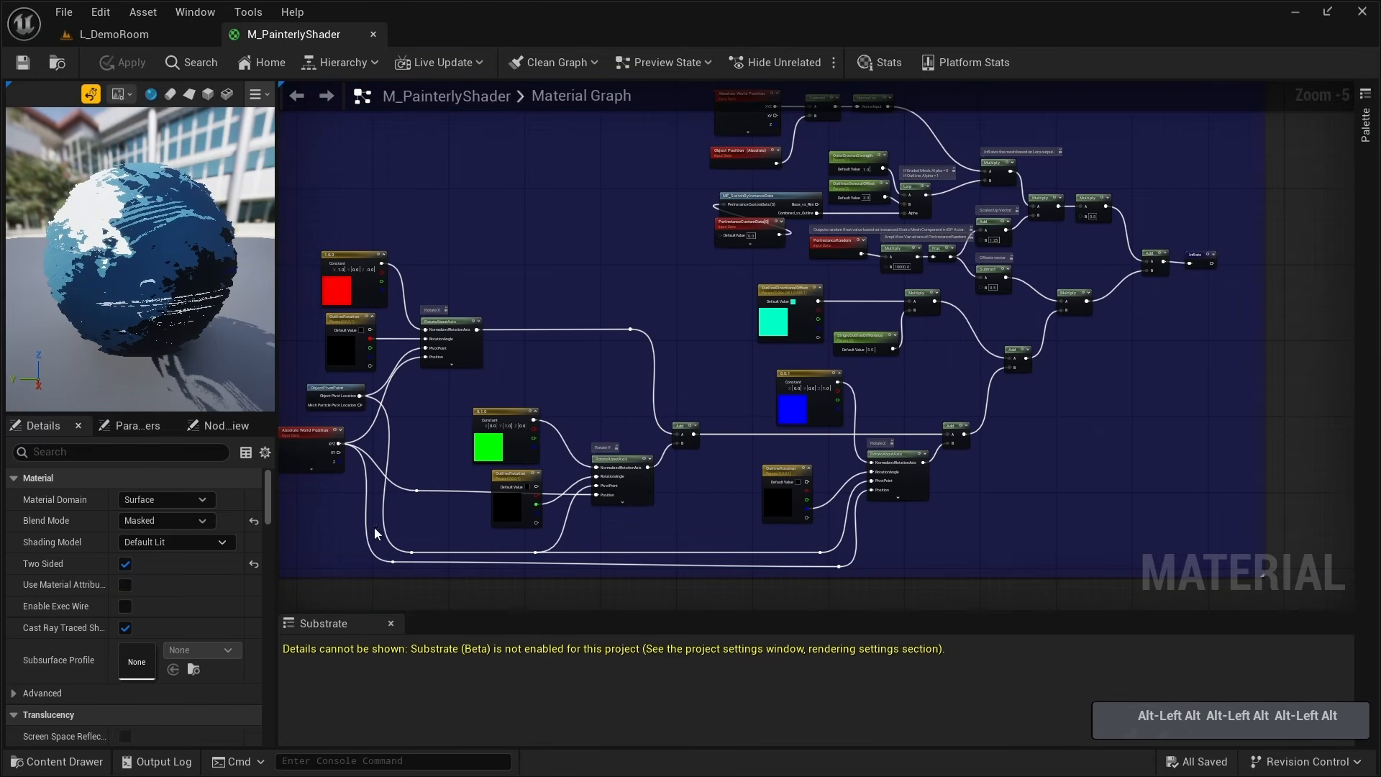
View the cube in the L_DemoRoom level again and examine the Shells group in the M_PainterlyShader graph.
{"action": "left_click", "coordinate": [197, 40]}
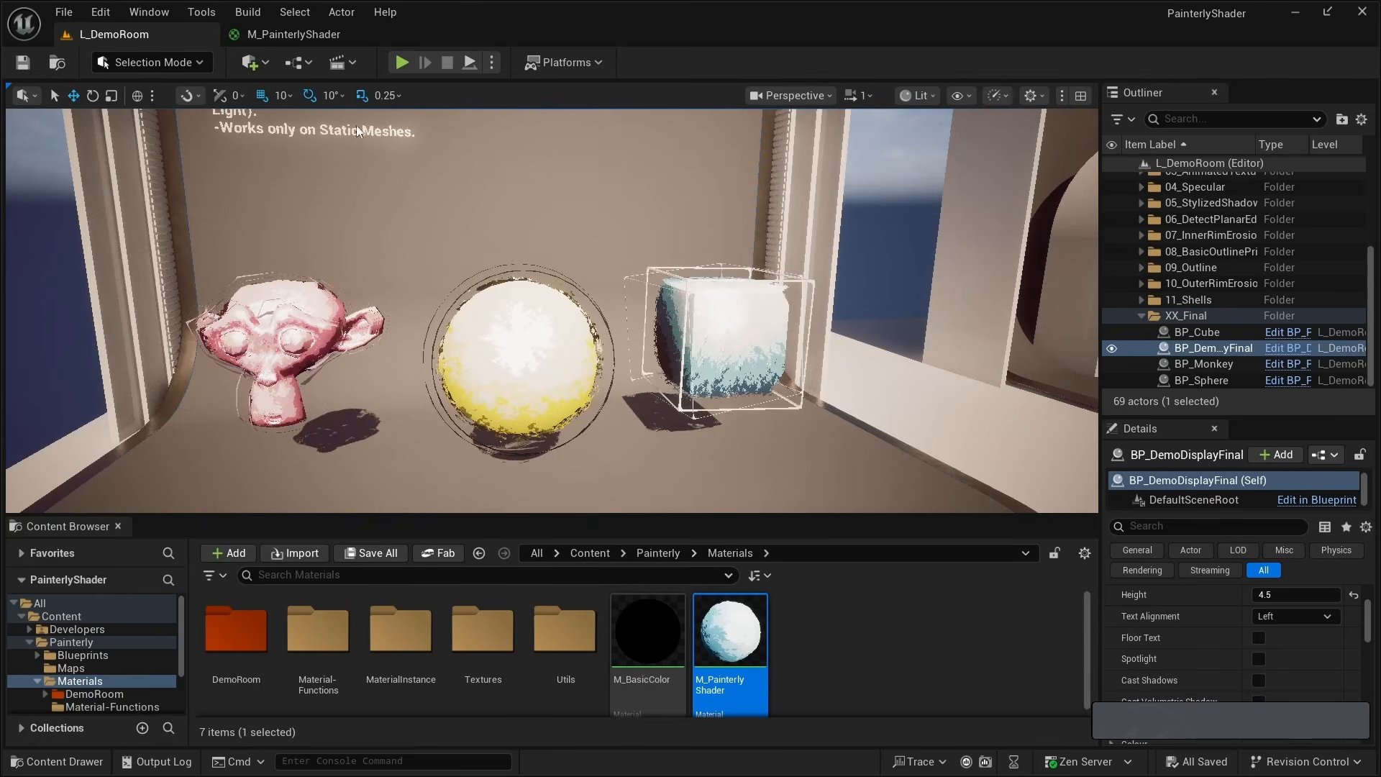
{"action": "key", "text": "d"}
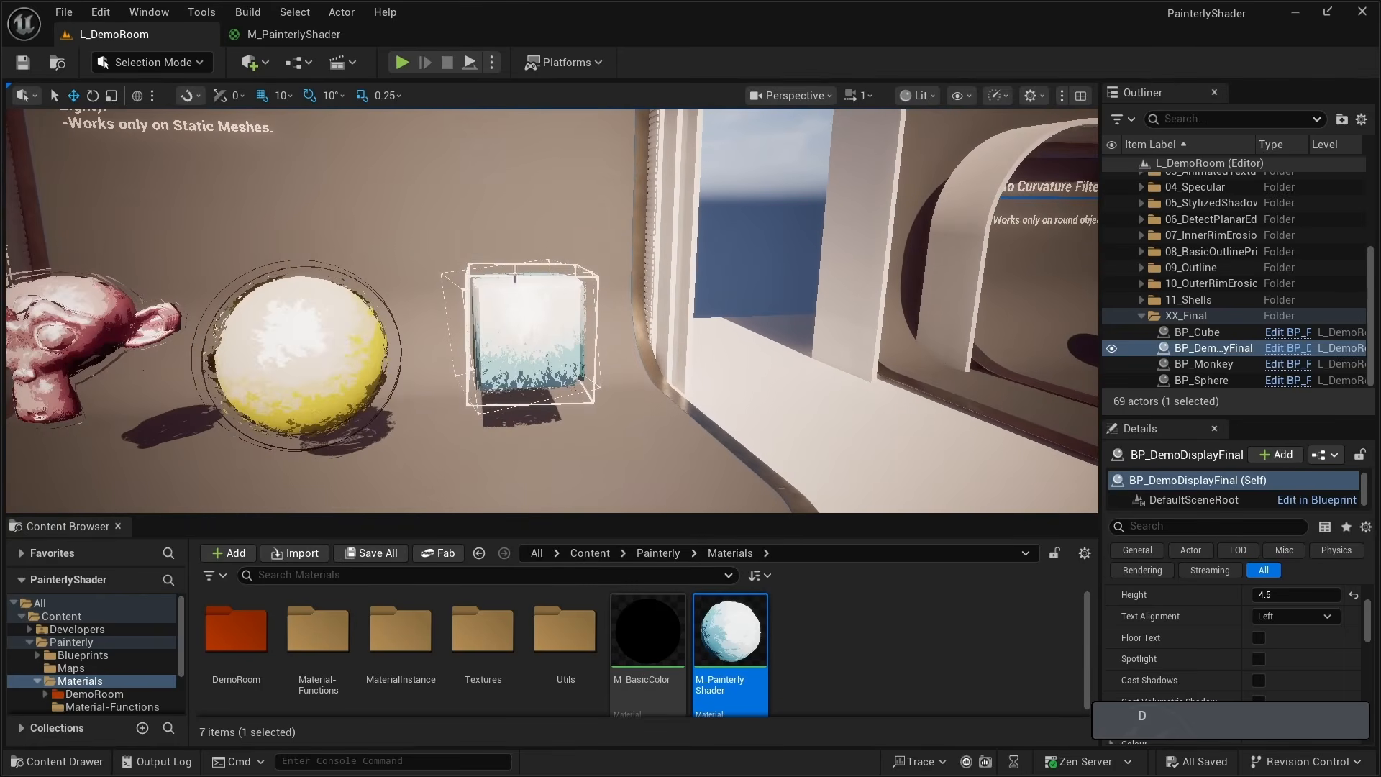
{"action": "left_click", "coordinate": [306, 36]}
{"action": "right_click_drag", "start_coordinate": [687, 504], "coordinate": [693, 523]}
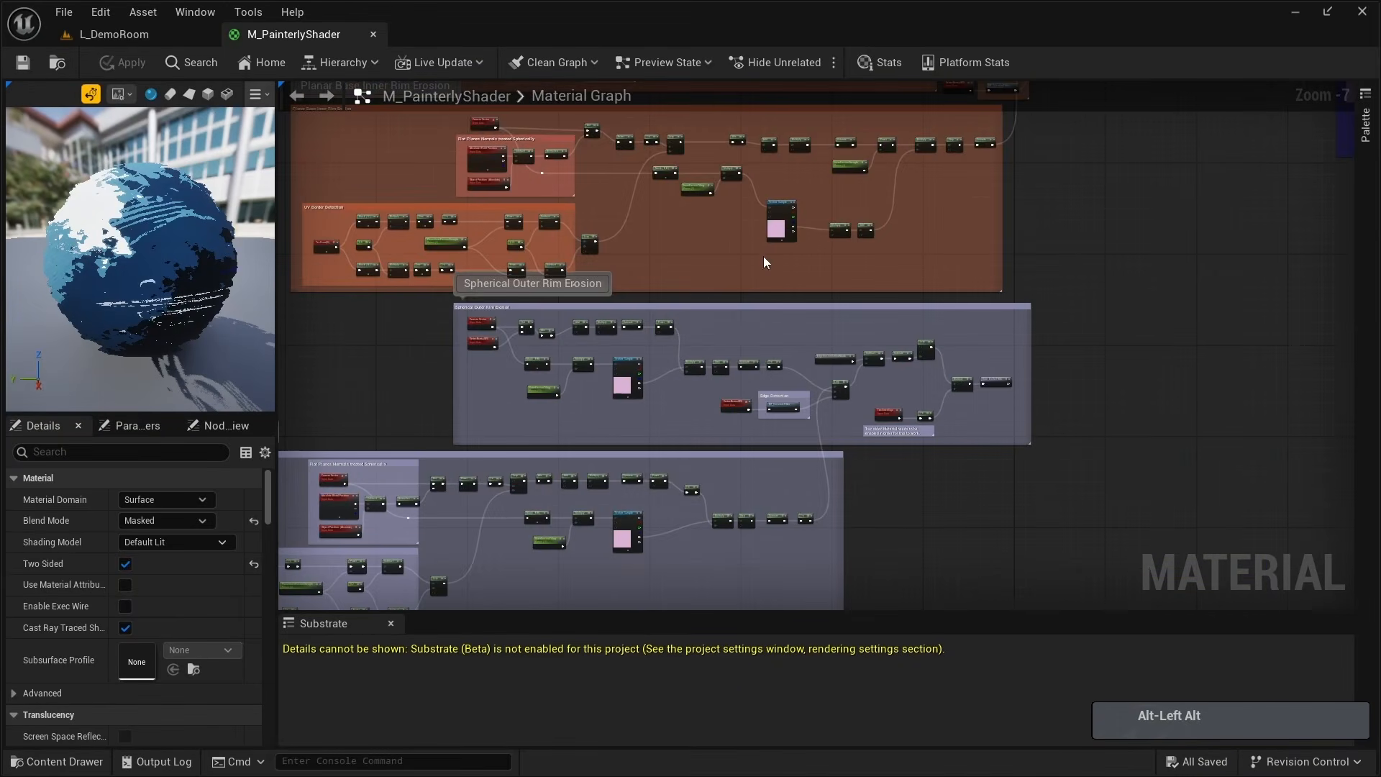
{"action": "right_click_drag", "start_coordinate": [780, 188], "coordinate": [680, 521]}
{"action": "right_click_drag", "start_coordinate": [682, 227], "coordinate": [620, 307]}
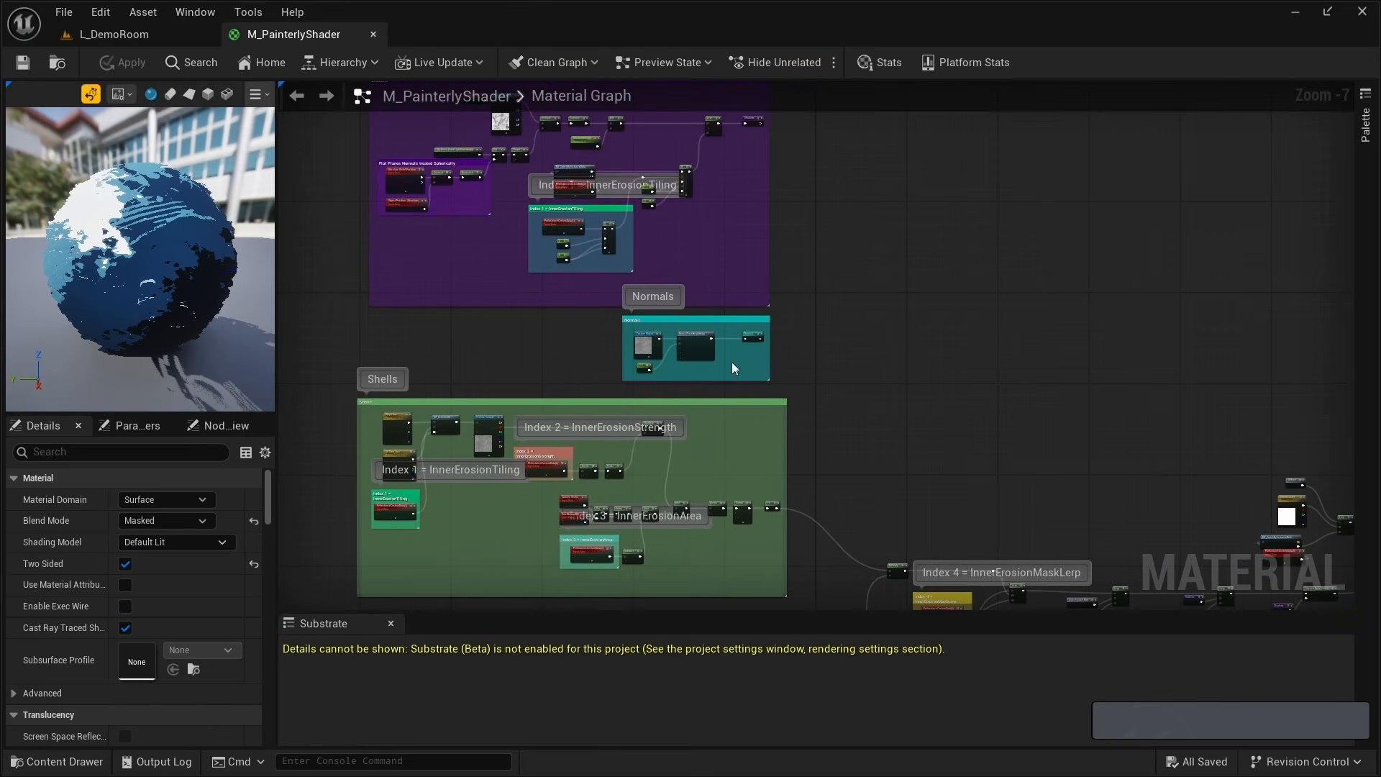
{"action": "scroll", "coordinate": [732, 361], "scroll_direction": "up", "scroll_amount": 4}
{"action": "right_click_drag", "start_coordinate": [594, 490], "coordinate": [718, 111]}
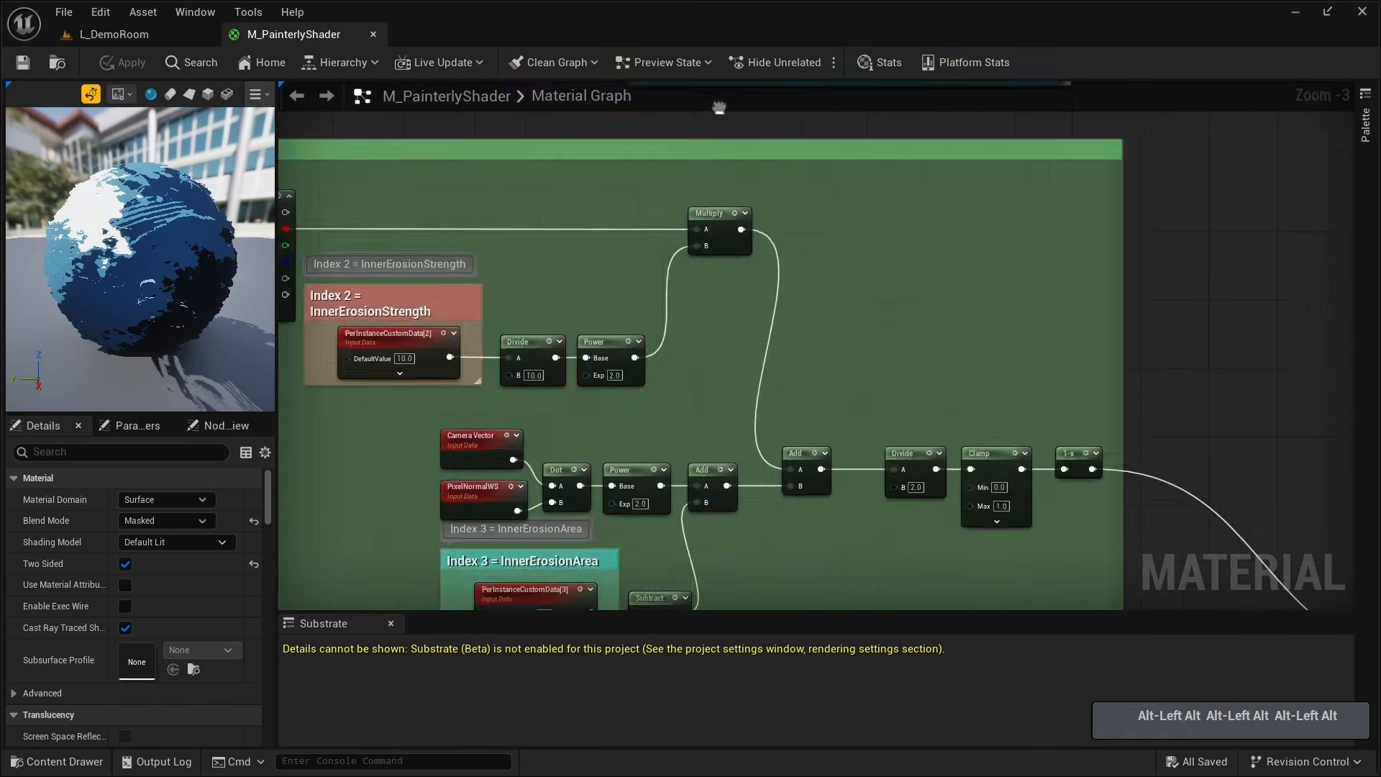
Inspect the rotation and offset nodes in the Inflate Settings group of the material graph.
{"action": "scroll", "coordinate": [762, 360], "scroll_direction": "down", "scroll_amount": 6}
{"action": "right_click_drag", "start_coordinate": [712, 475], "coordinate": [786, 90]}
{"action": "right_click_drag", "start_coordinate": [582, 503], "coordinate": [748, 129]}
{"action": "right_click_drag", "start_coordinate": [732, 405], "coordinate": [689, 285]}
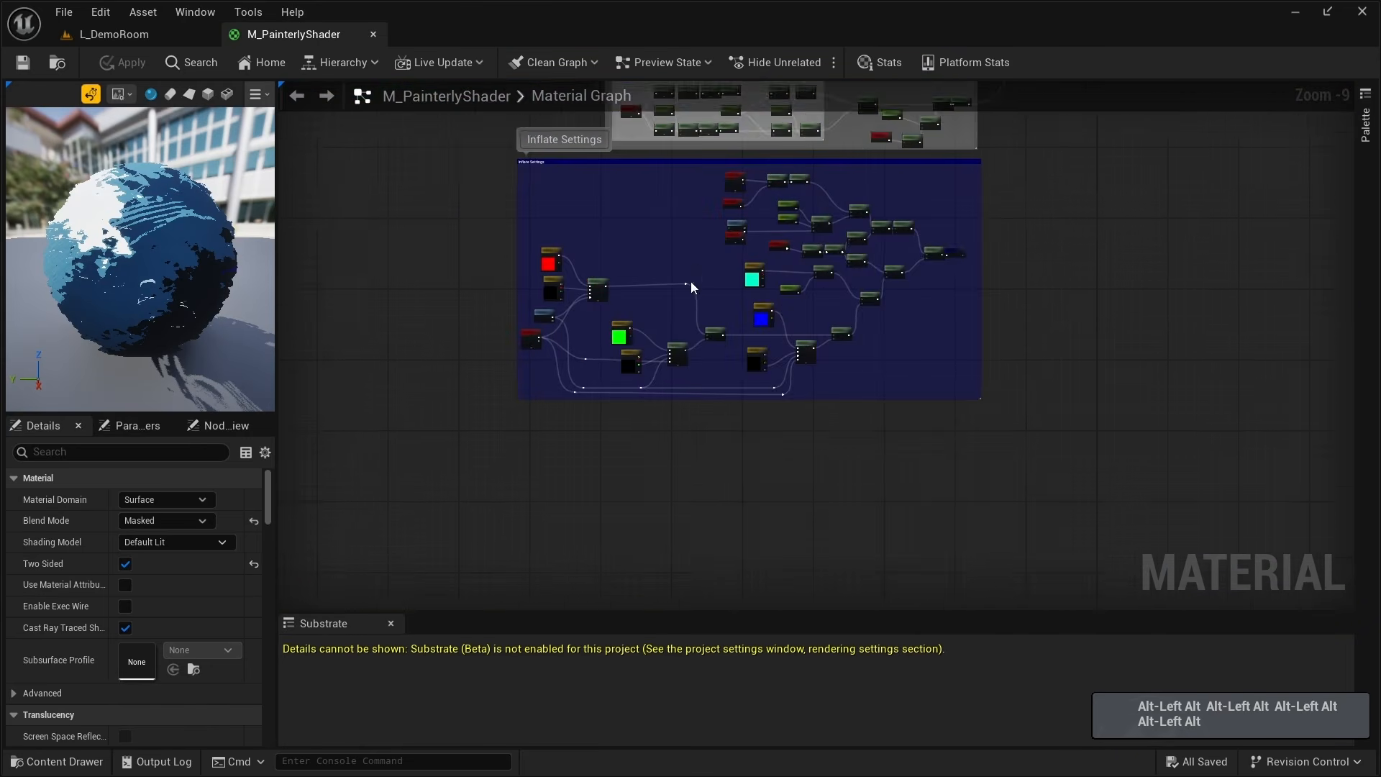
{"action": "scroll", "coordinate": [684, 310], "scroll_direction": "up", "scroll_amount": 5}
{"action": "right_click_drag", "start_coordinate": [579, 281], "coordinate": [616, 331]}
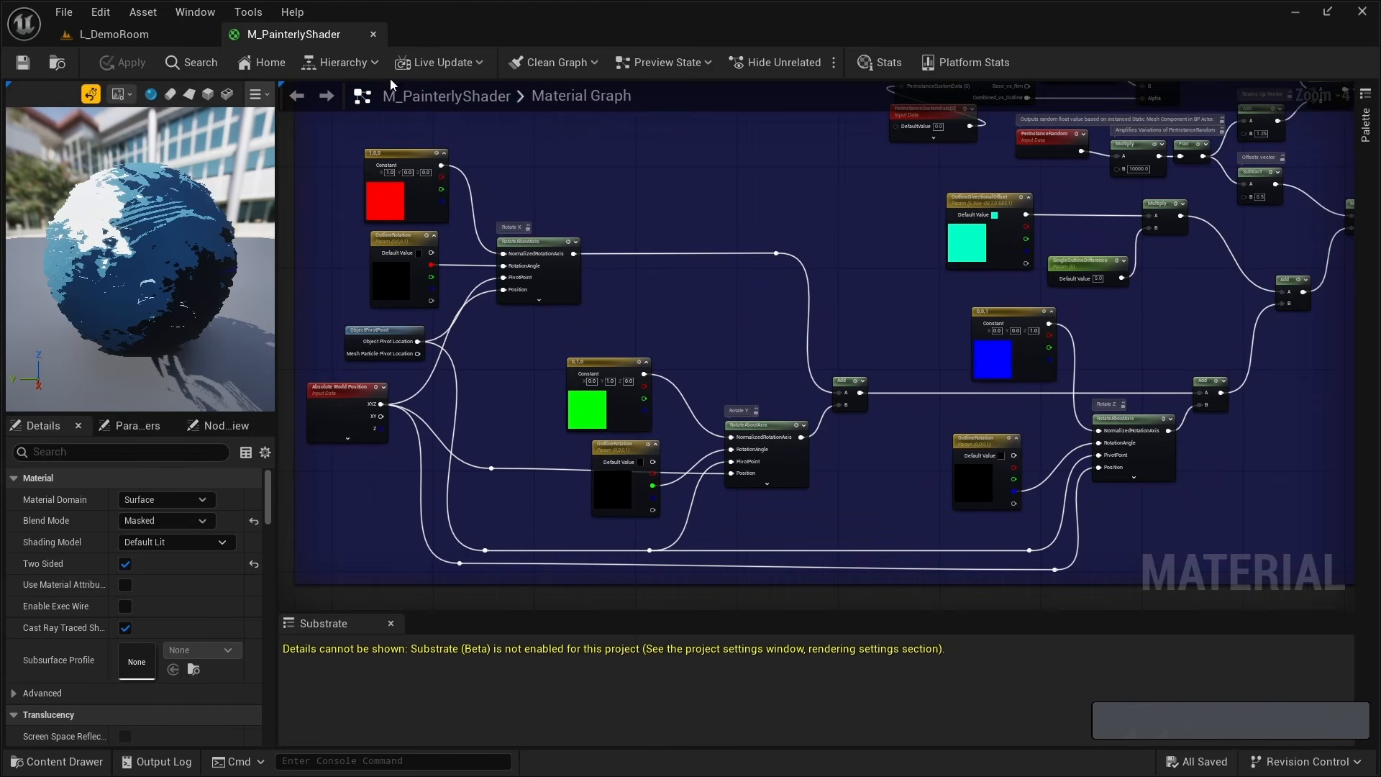
Close the M_PainterlyShader material and open the L_Stage level from the Painterly Maps folder.
{"action": "left_click", "coordinate": [373, 34]}
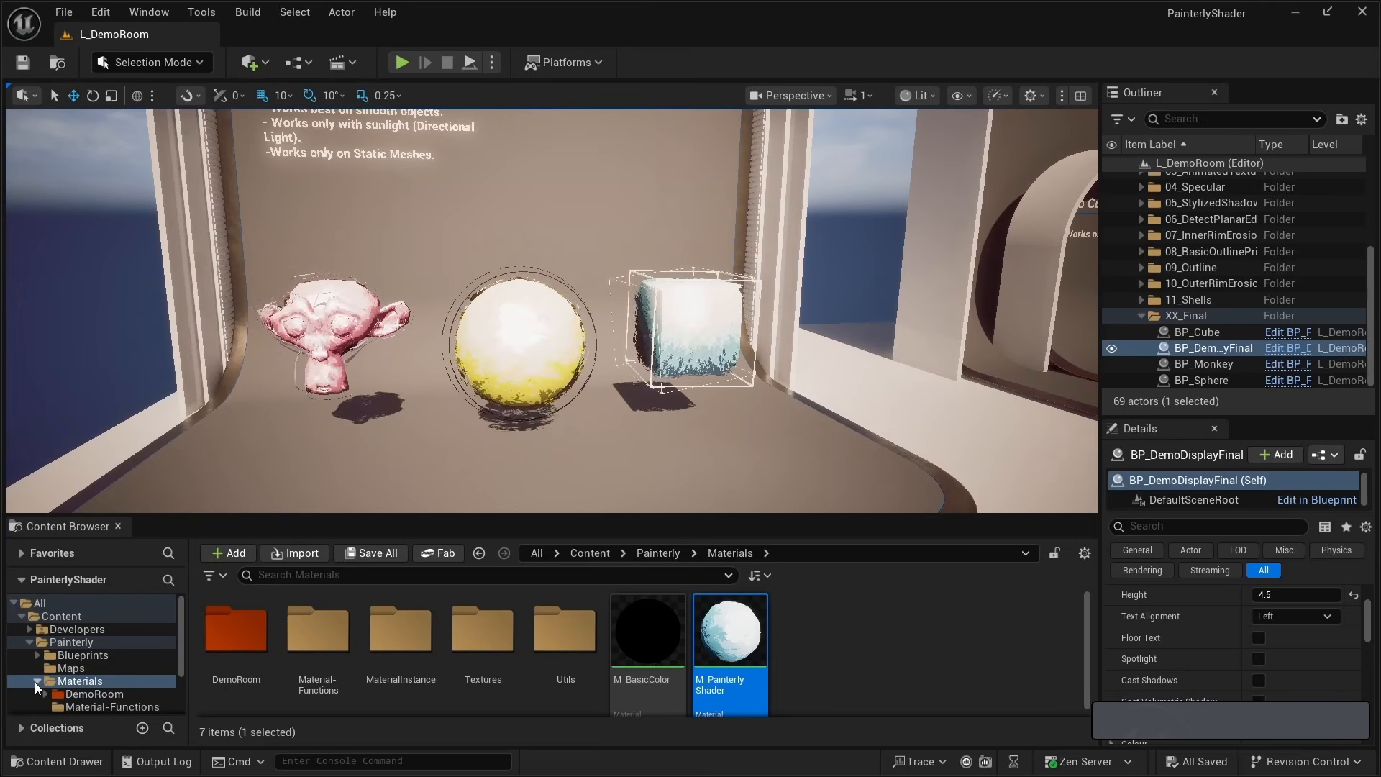
{"action": "left_click", "coordinate": [36, 680]}
{"action": "left_click", "coordinate": [71, 670]}
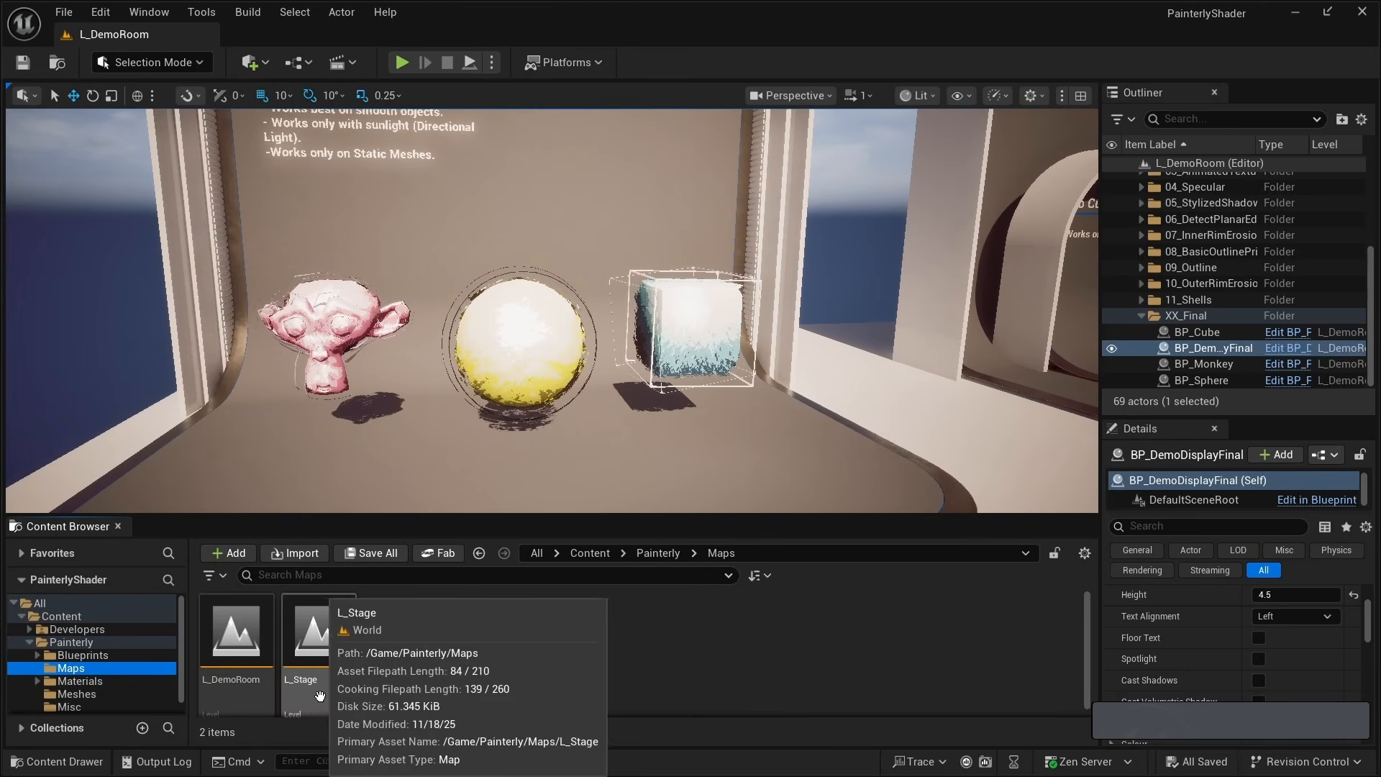
{"action": "double_click", "coordinate": [319, 647]}
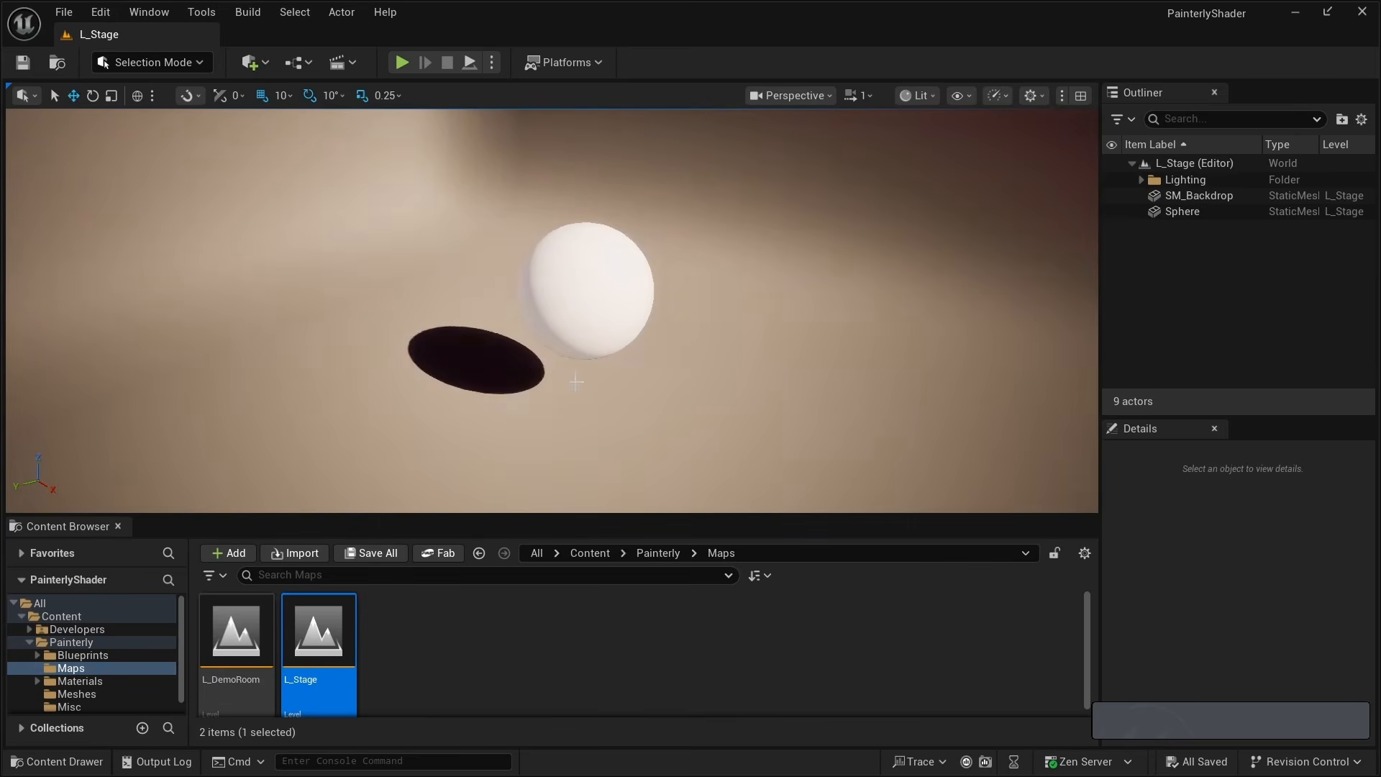
Select the white sphere in the stage level.
{"action": "mouse_move", "coordinate": [555, 201]}
{"action": "right_mouse_down"}
{"action": "mouse_move", "coordinate": [594, 200]}
{"action": "mouse_move", "coordinate": [555, 201]}
{"action": "right_mouse_up"}
{"action": "key", "text": "w"}
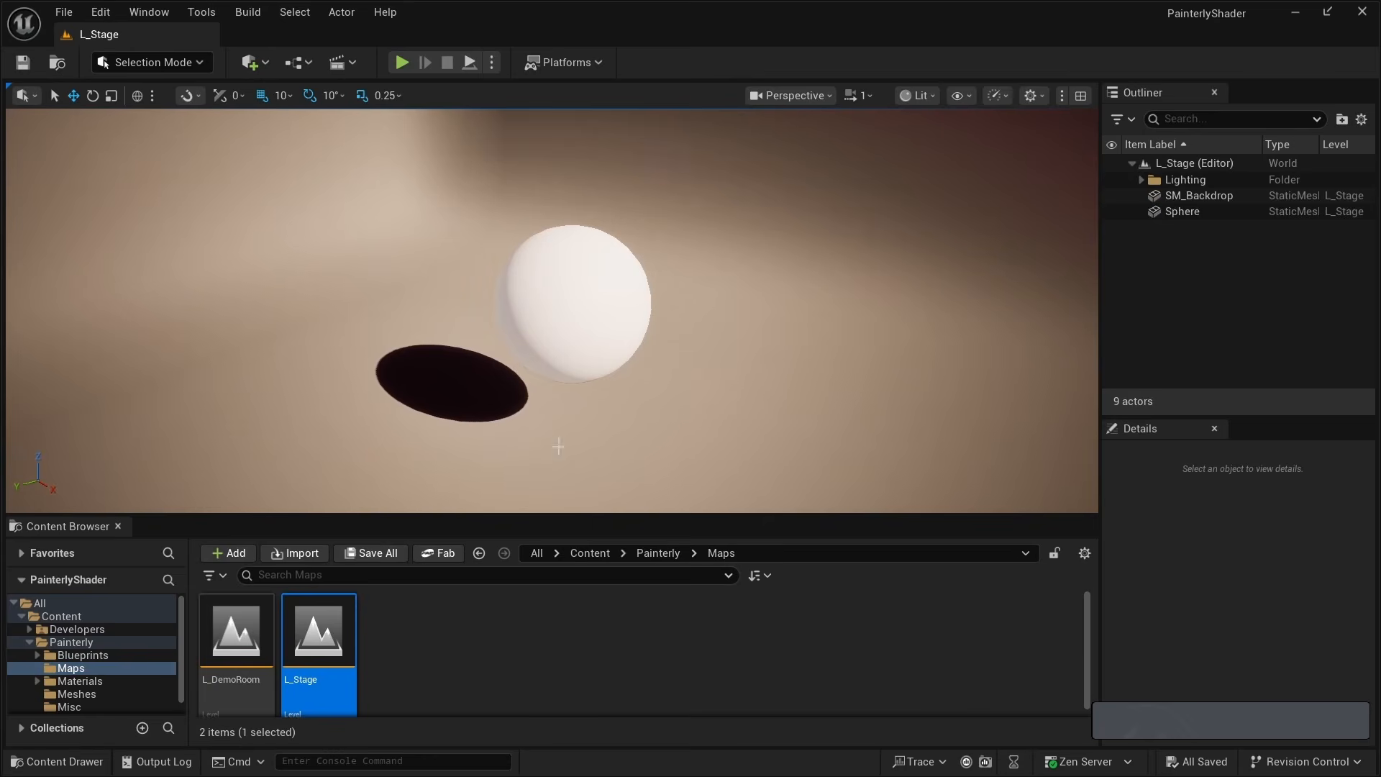
{"action": "left_click", "coordinate": [564, 315]}
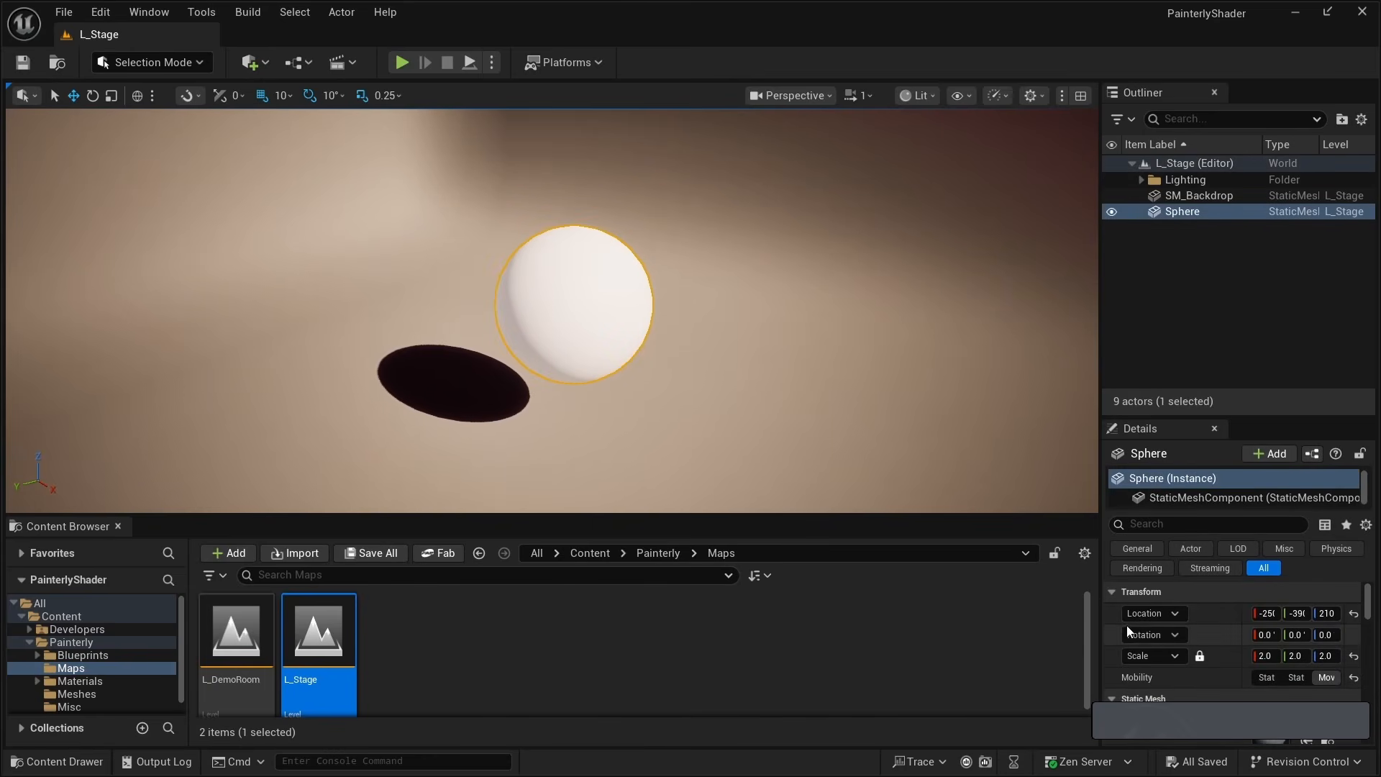
Create a material named M_PainterlyShaderTutorial in the Painterly Materials folder and save all changes.
{"action": "left_click", "coordinate": [98, 685]}
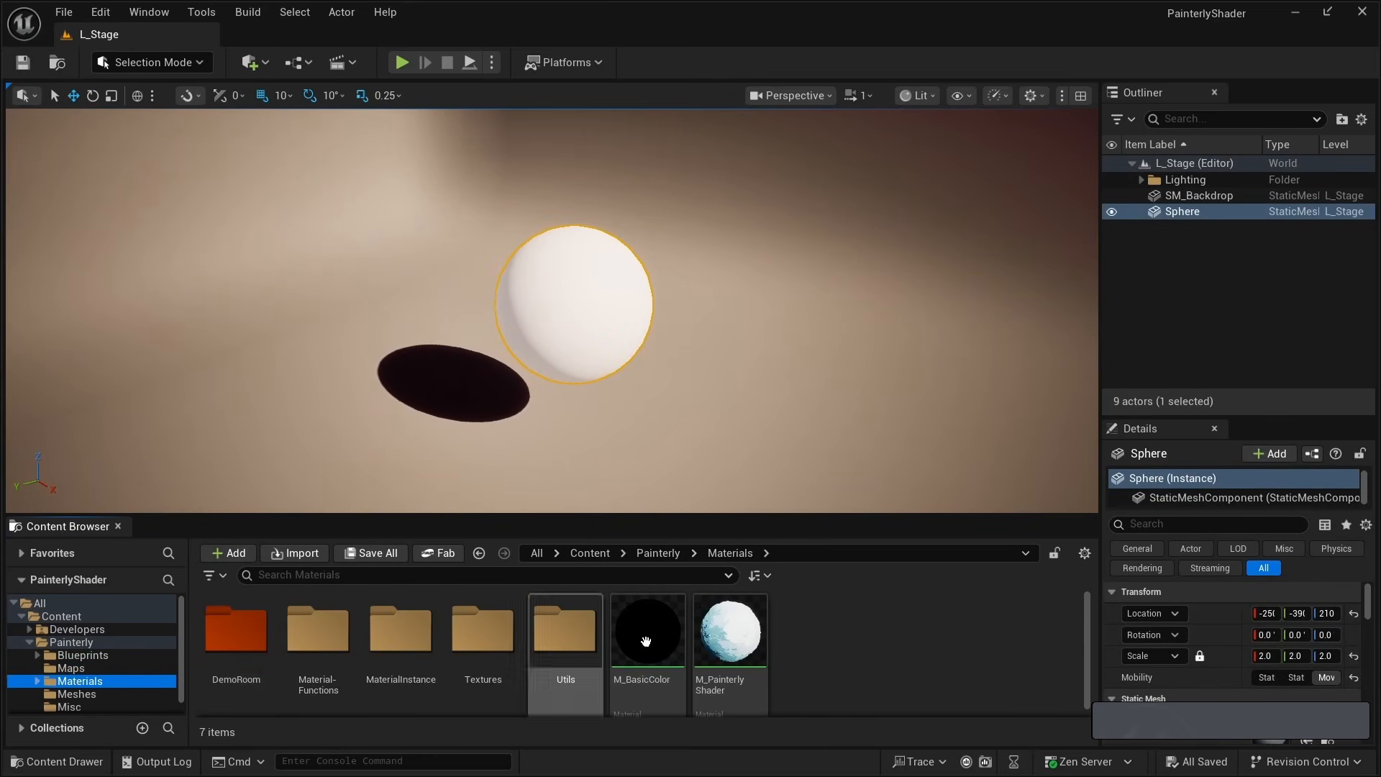
{"action": "right_click", "coordinate": [835, 638]}
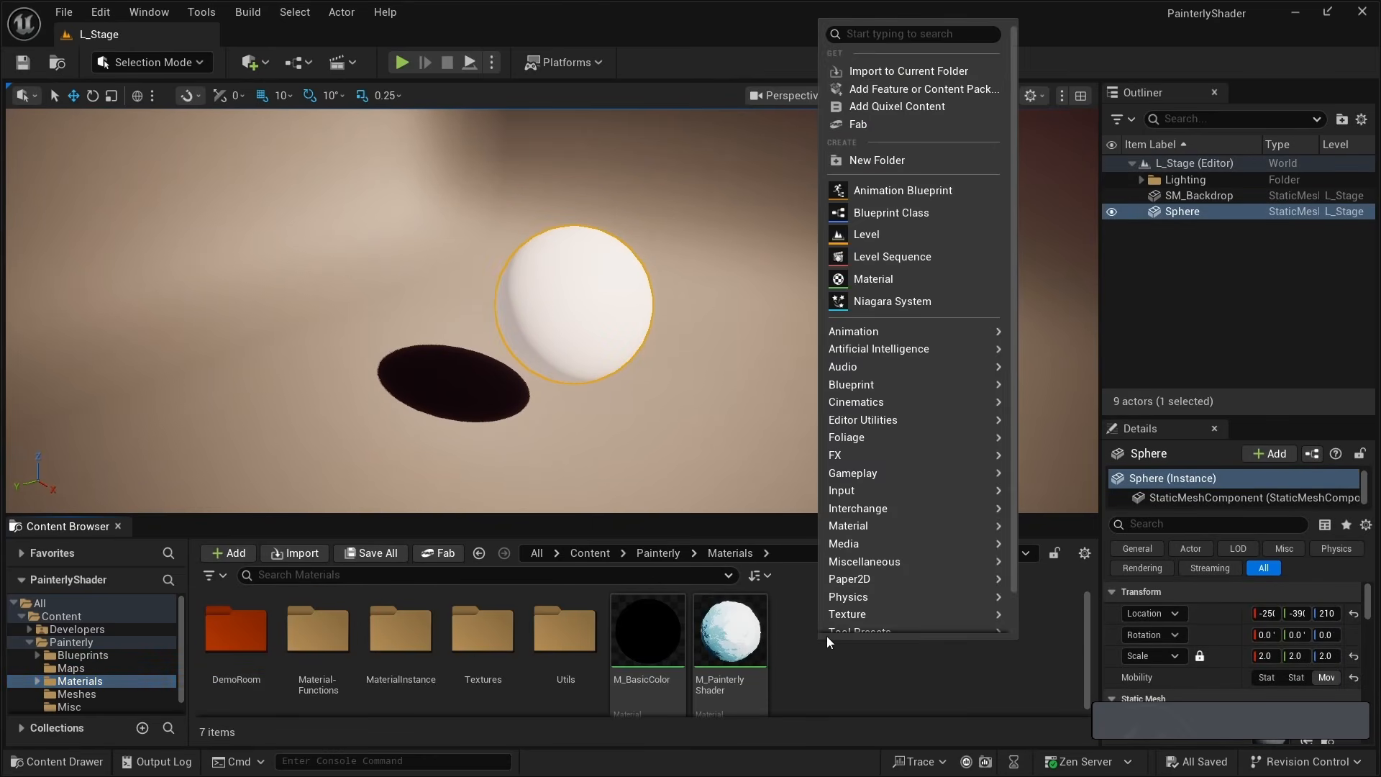
{"action": "left_click", "coordinate": [900, 278]}
{"action": "type", "text": "M_"}
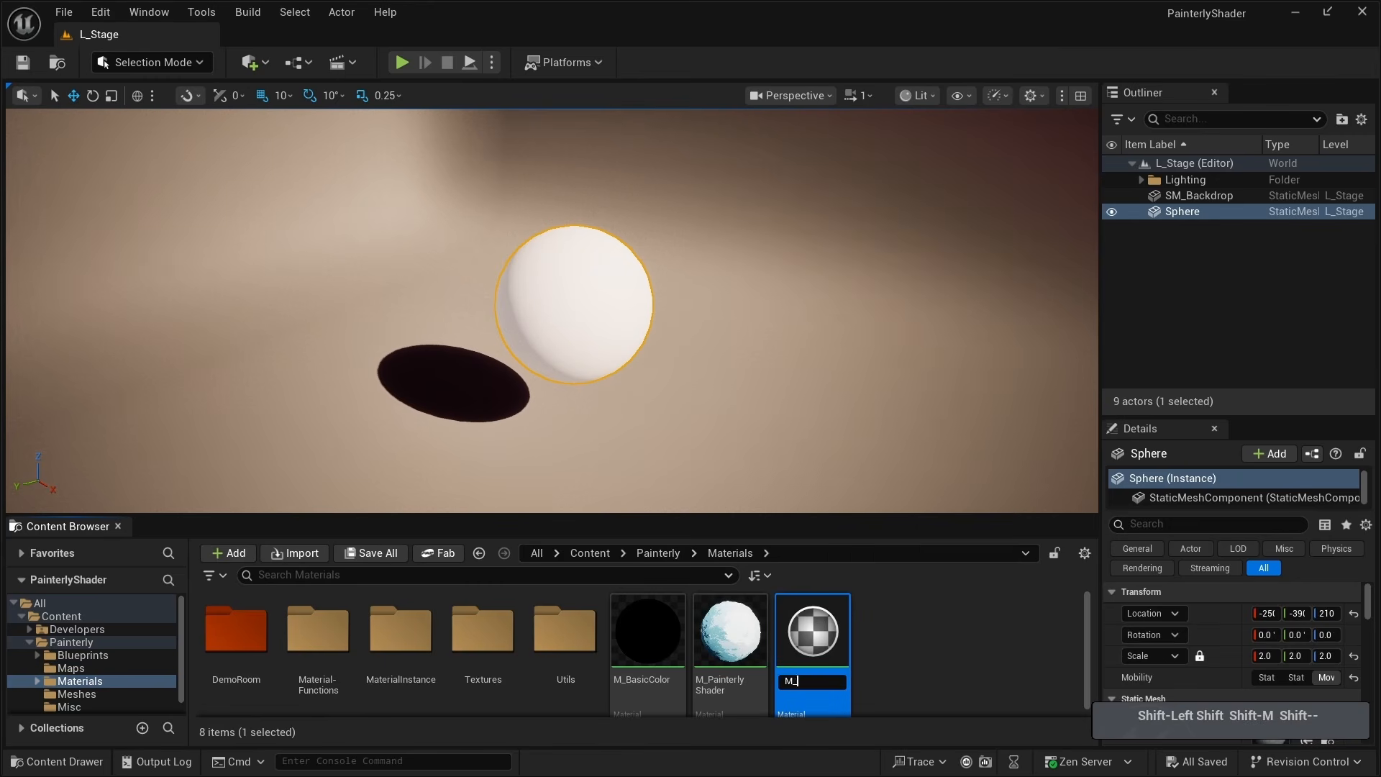
{"action": "type", "text": "PainterlyShade"}
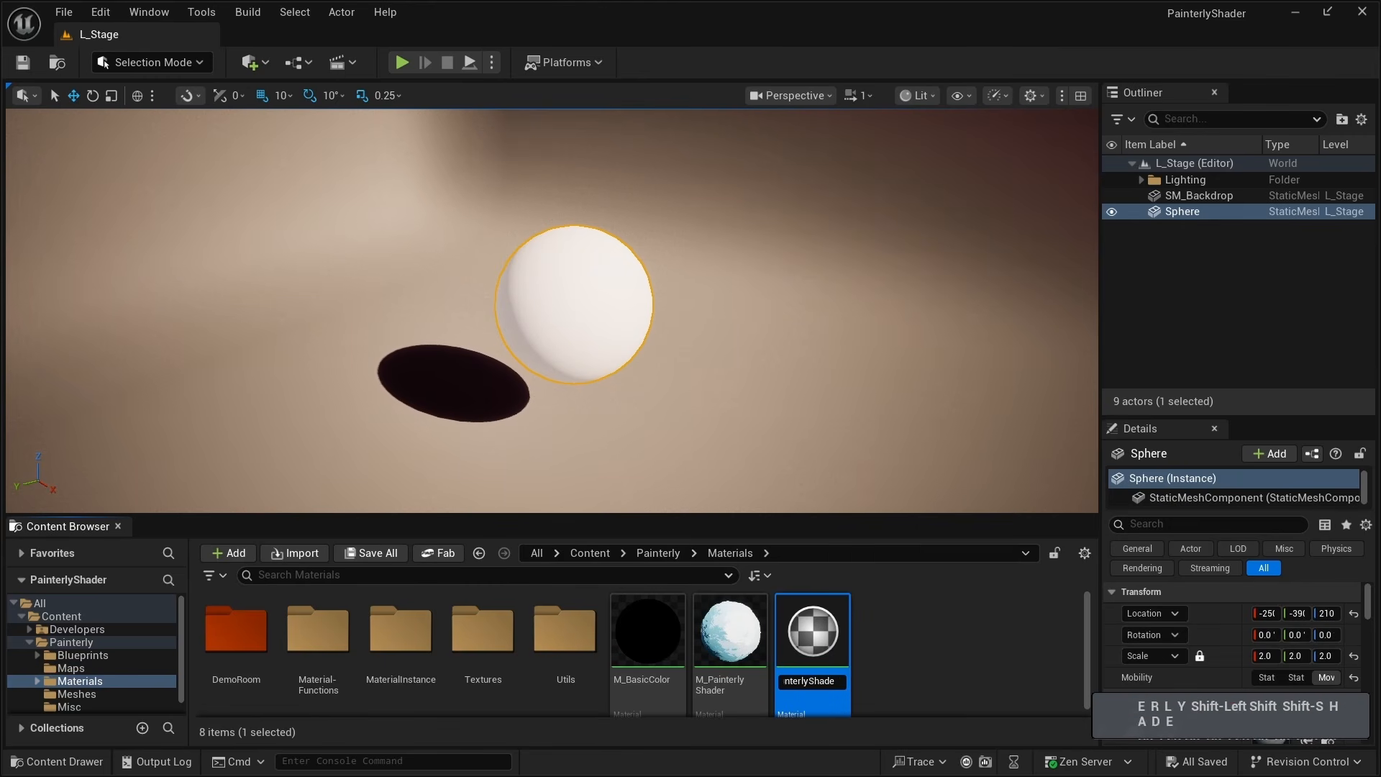
{"action": "type", "text": "rTutorial"}
{"action": "key", "text": "Return"}
{"action": "key", "text": "ctrl+shift+s"}
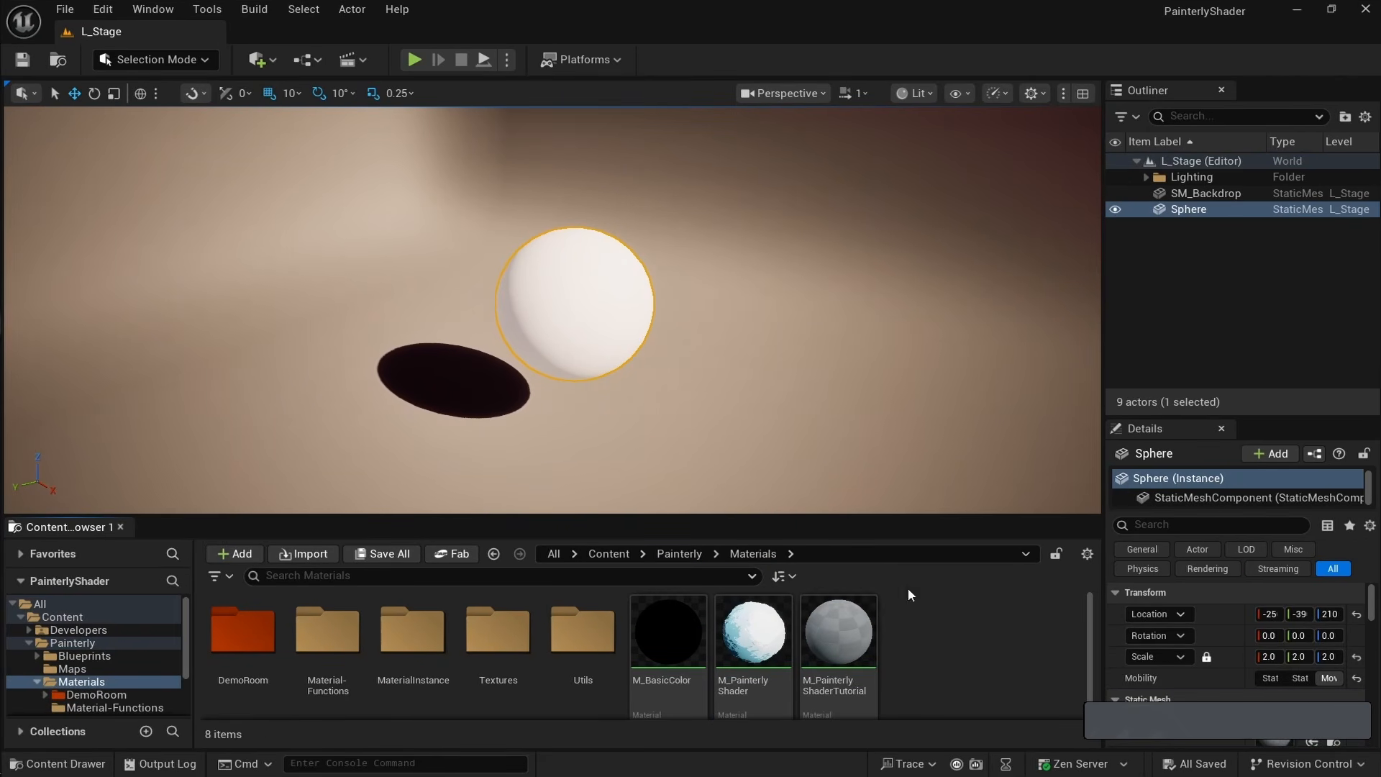
Apply M_PainterlyShaderTutorial to the stage sphere and check the assignment in its Element 0 material slot.
{"action": "left_click_drag", "start_coordinate": [839, 633], "coordinate": [587, 303]}
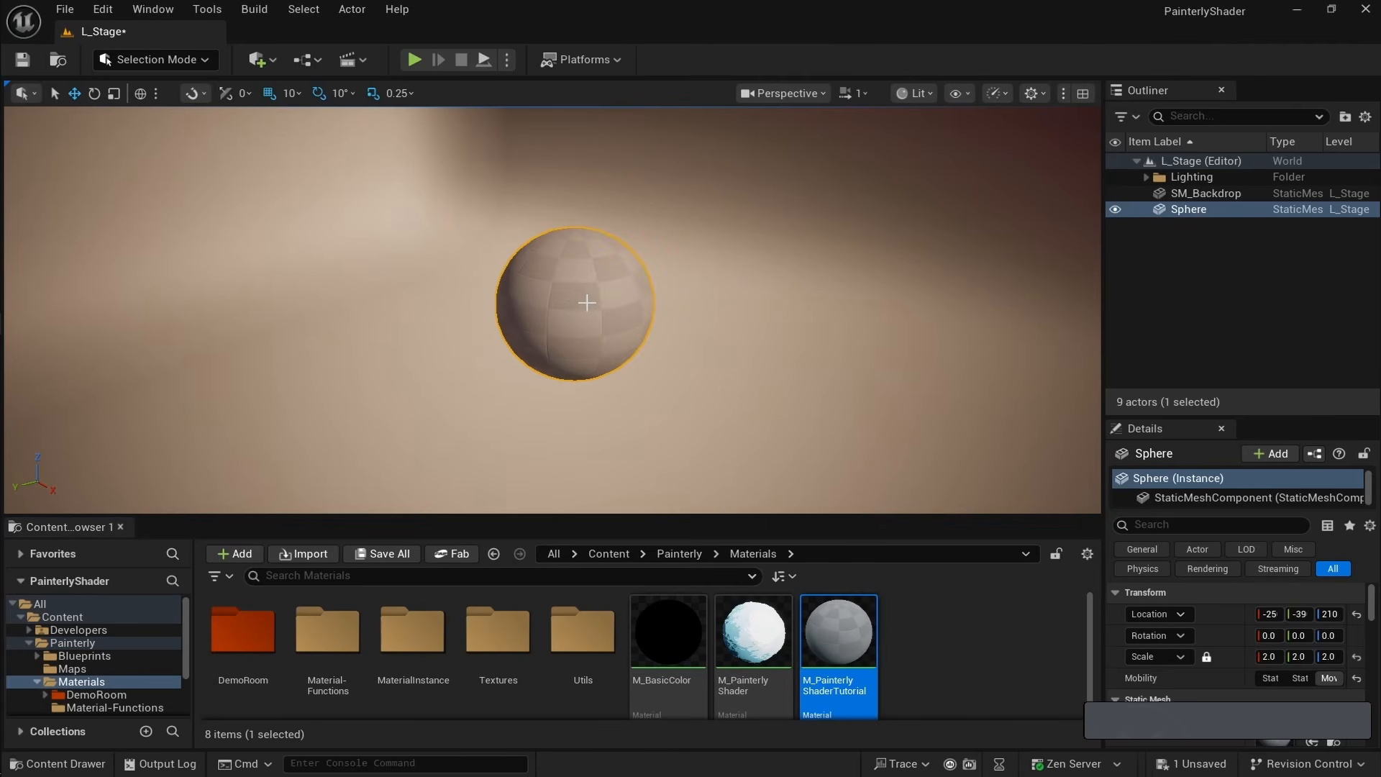
{"action": "left_click_drag", "start_coordinate": [1193, 410], "coordinate": [1193, 295]}
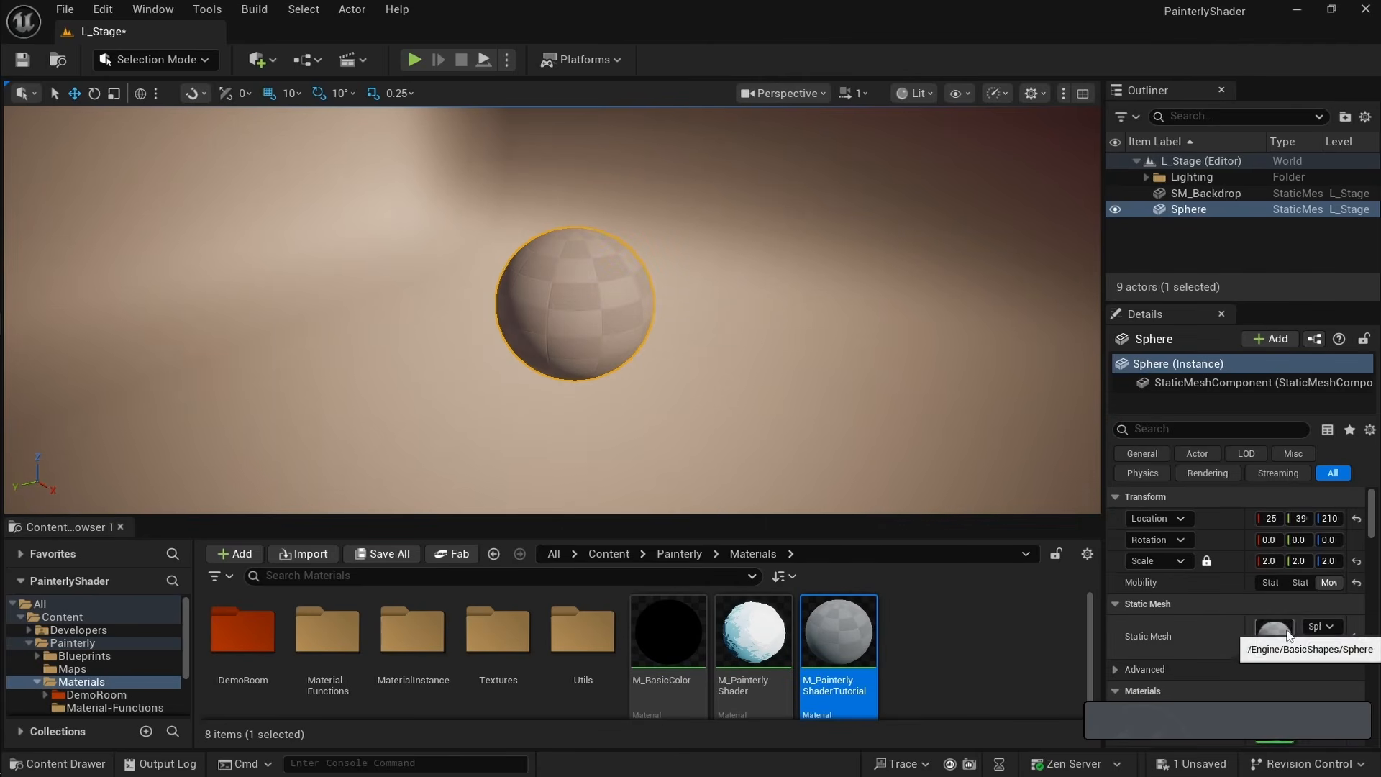
{"action": "left_click_drag", "start_coordinate": [1372, 516], "coordinate": [1373, 531]}
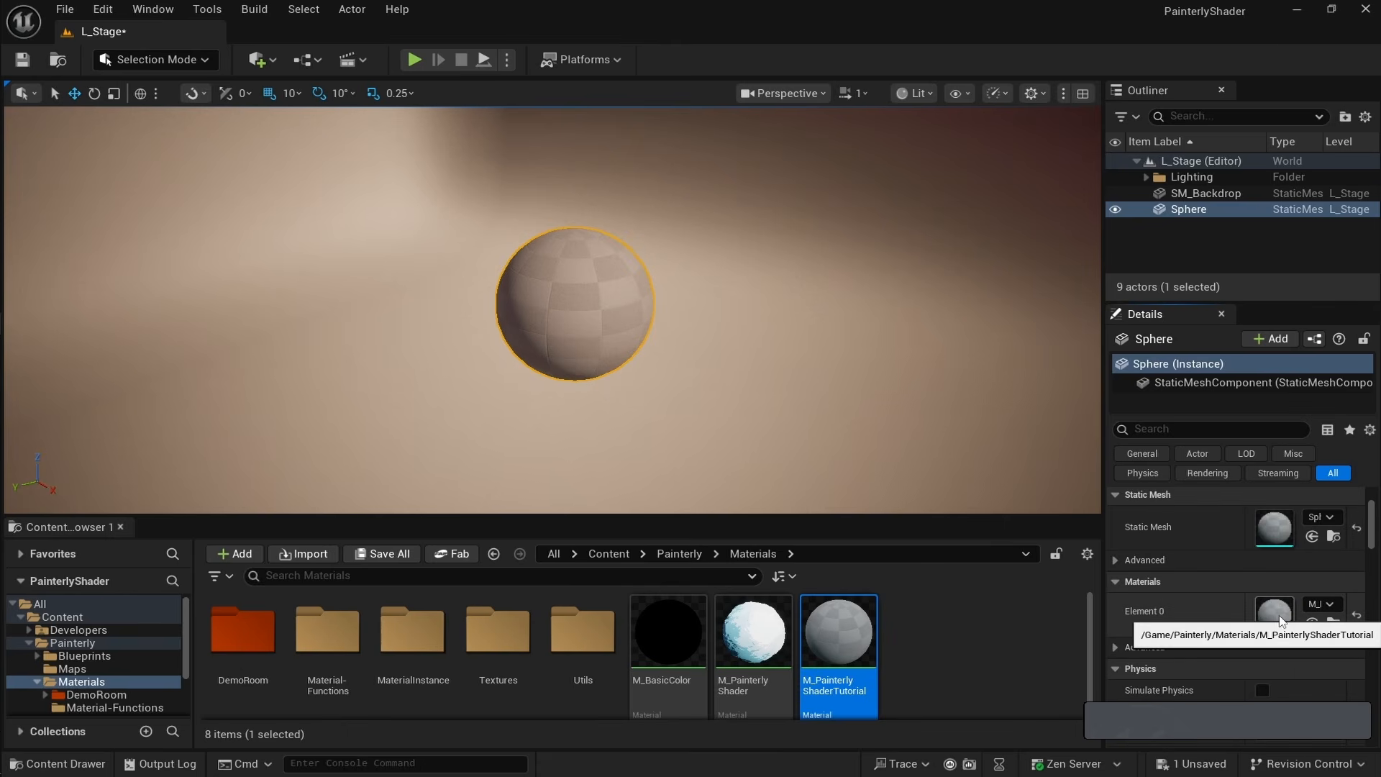
{"action": "left_click_drag", "start_coordinate": [1245, 614], "coordinate": [1210, 615]}
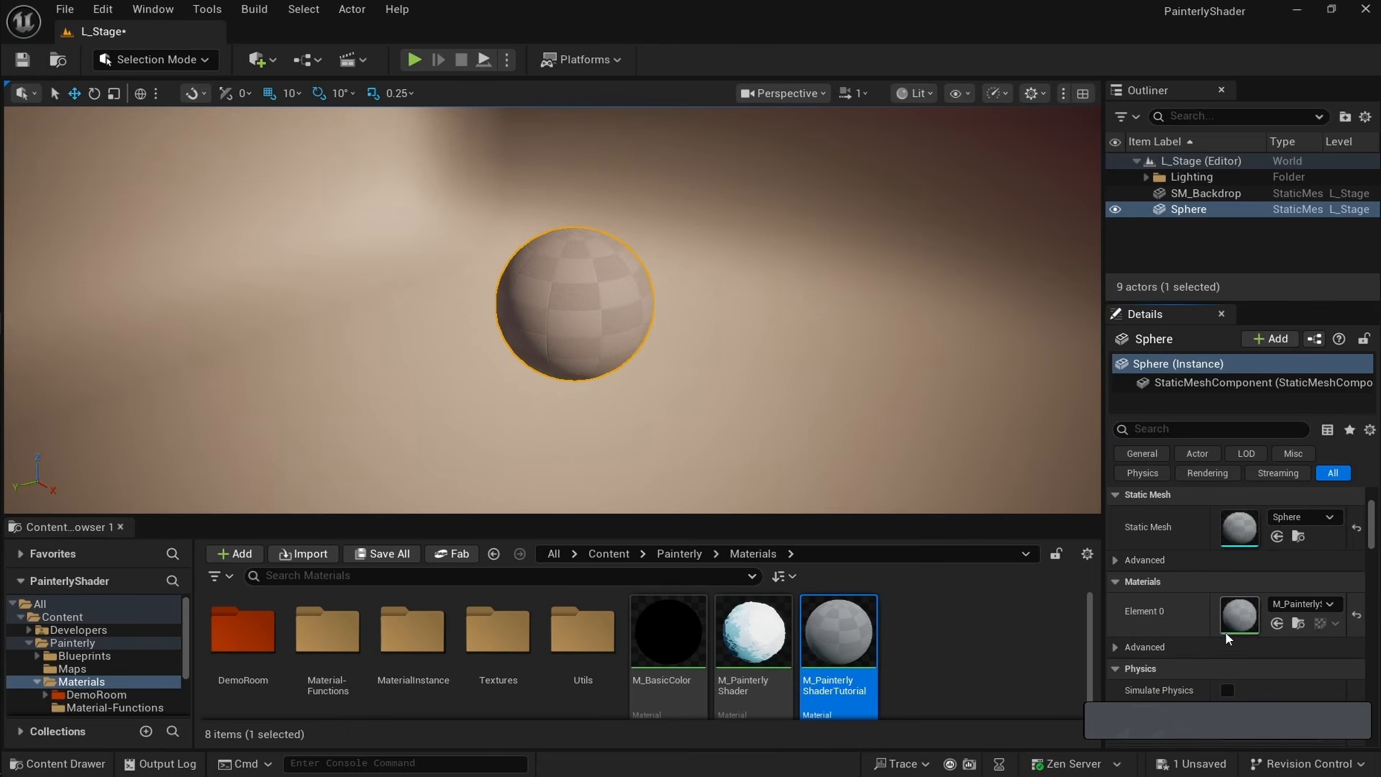
Open the M_PainterlyShaderTutorial material, set its blend mode to Masked and make it two-sided.
{"action": "double_click", "coordinate": [1227, 633]}
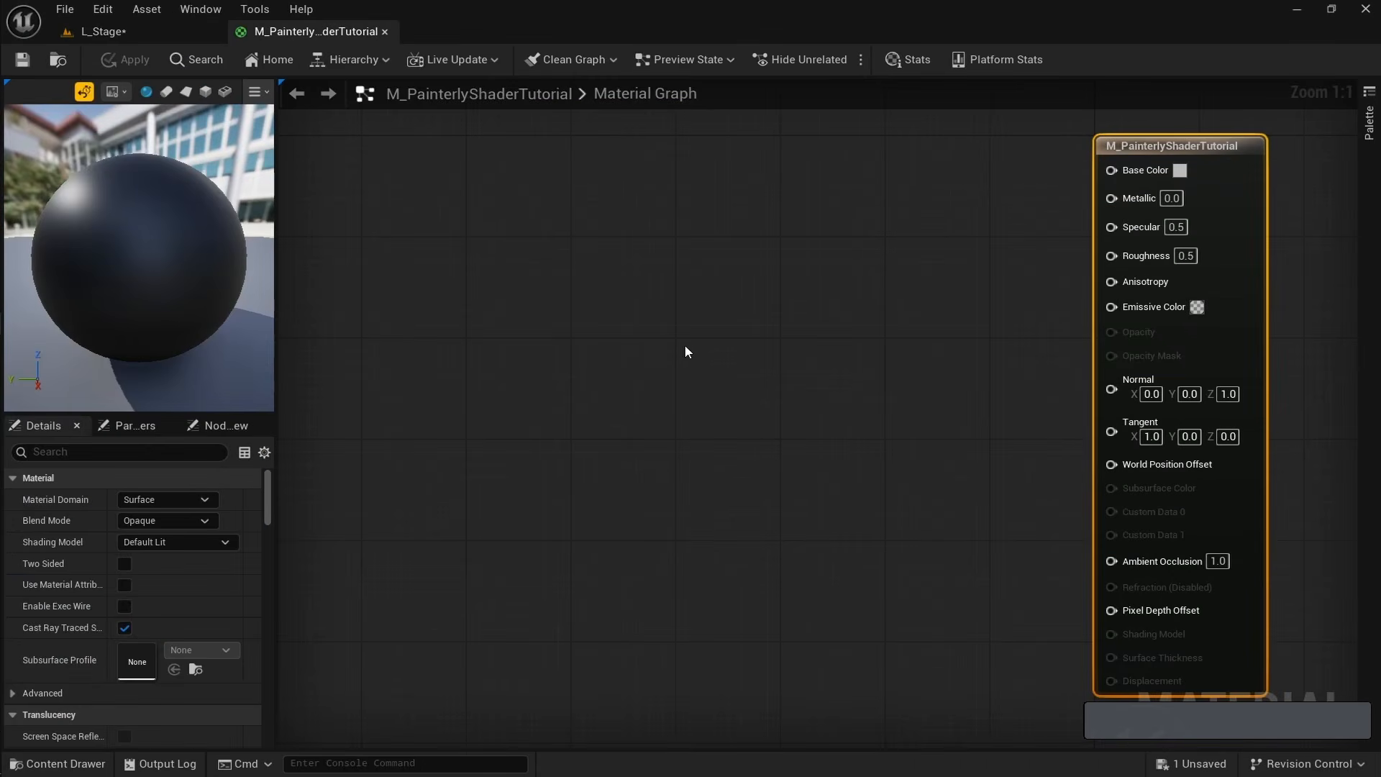
{"action": "left_click", "coordinate": [689, 345]}
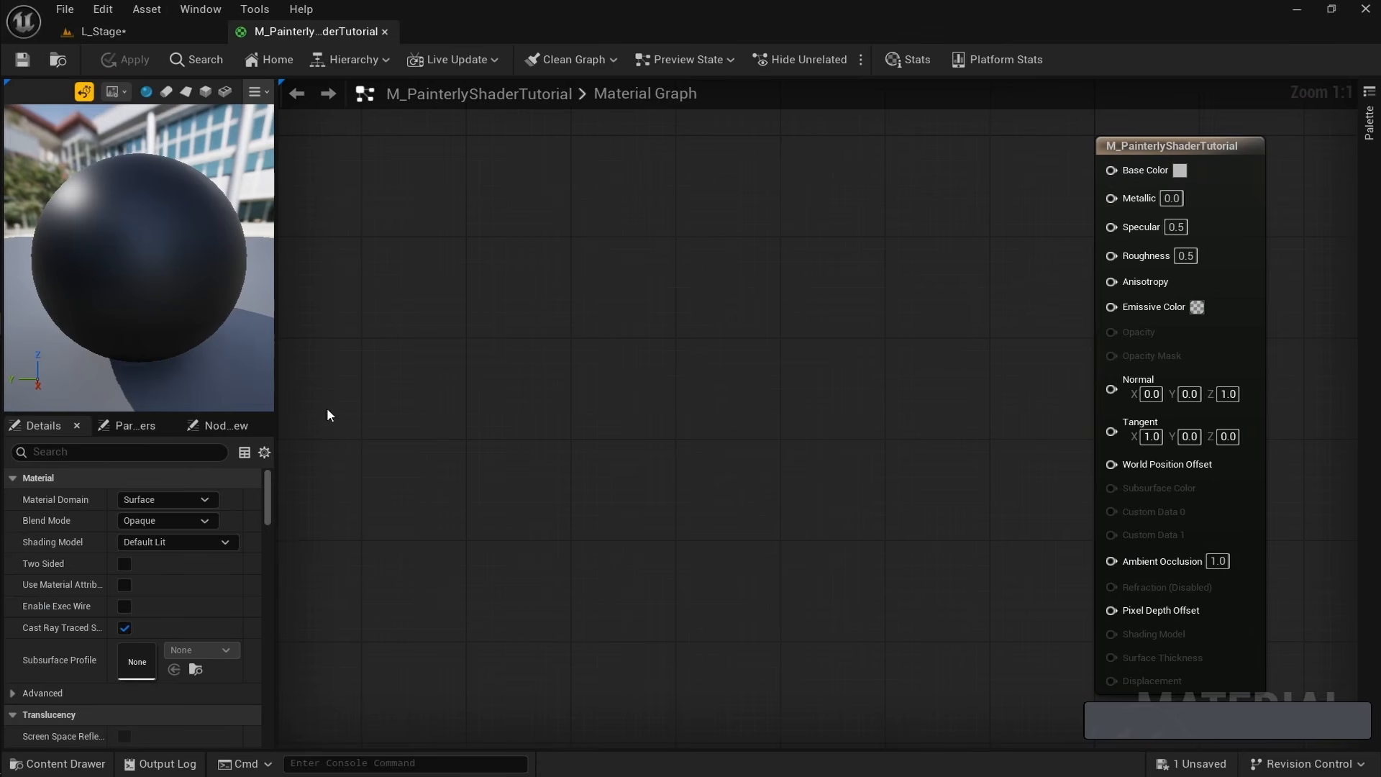
{"action": "left_click", "coordinate": [181, 522]}
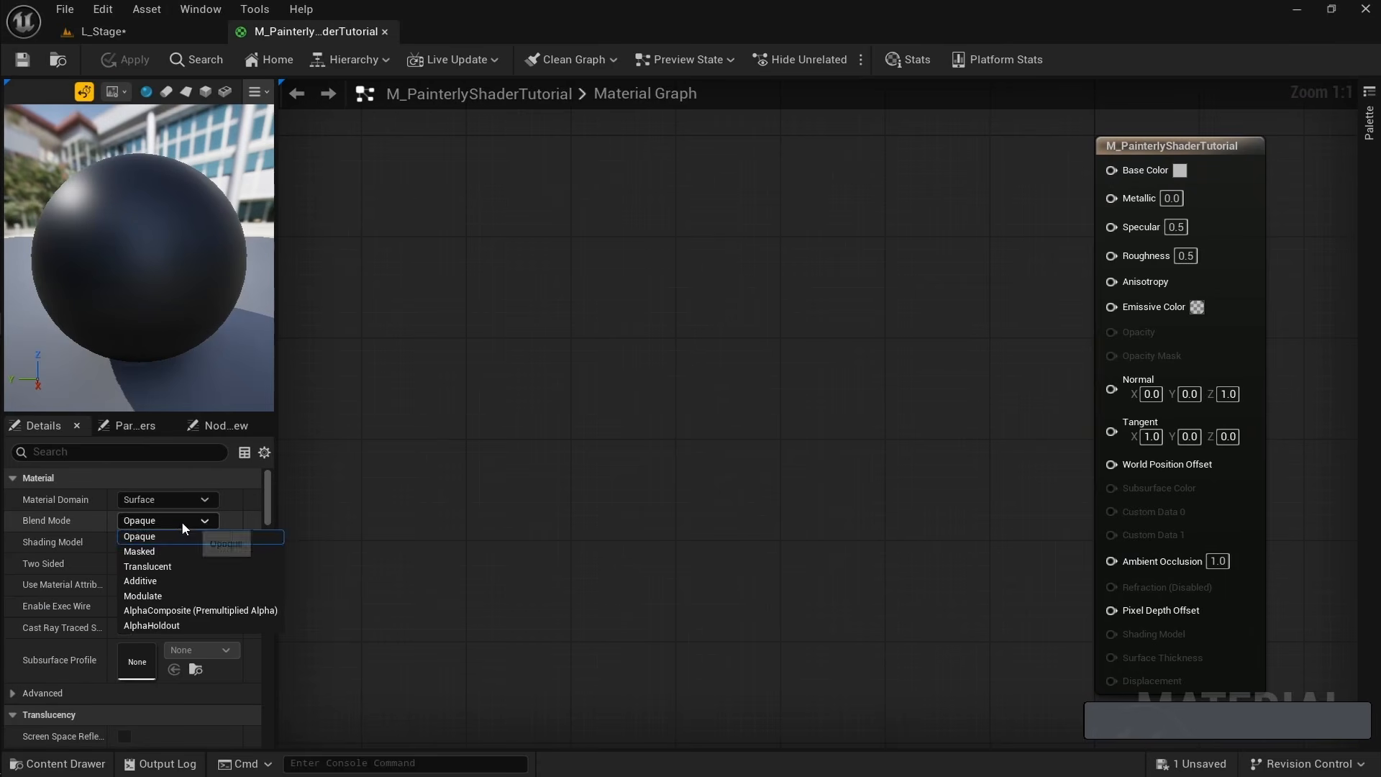
{"action": "left_click", "coordinate": [169, 552]}
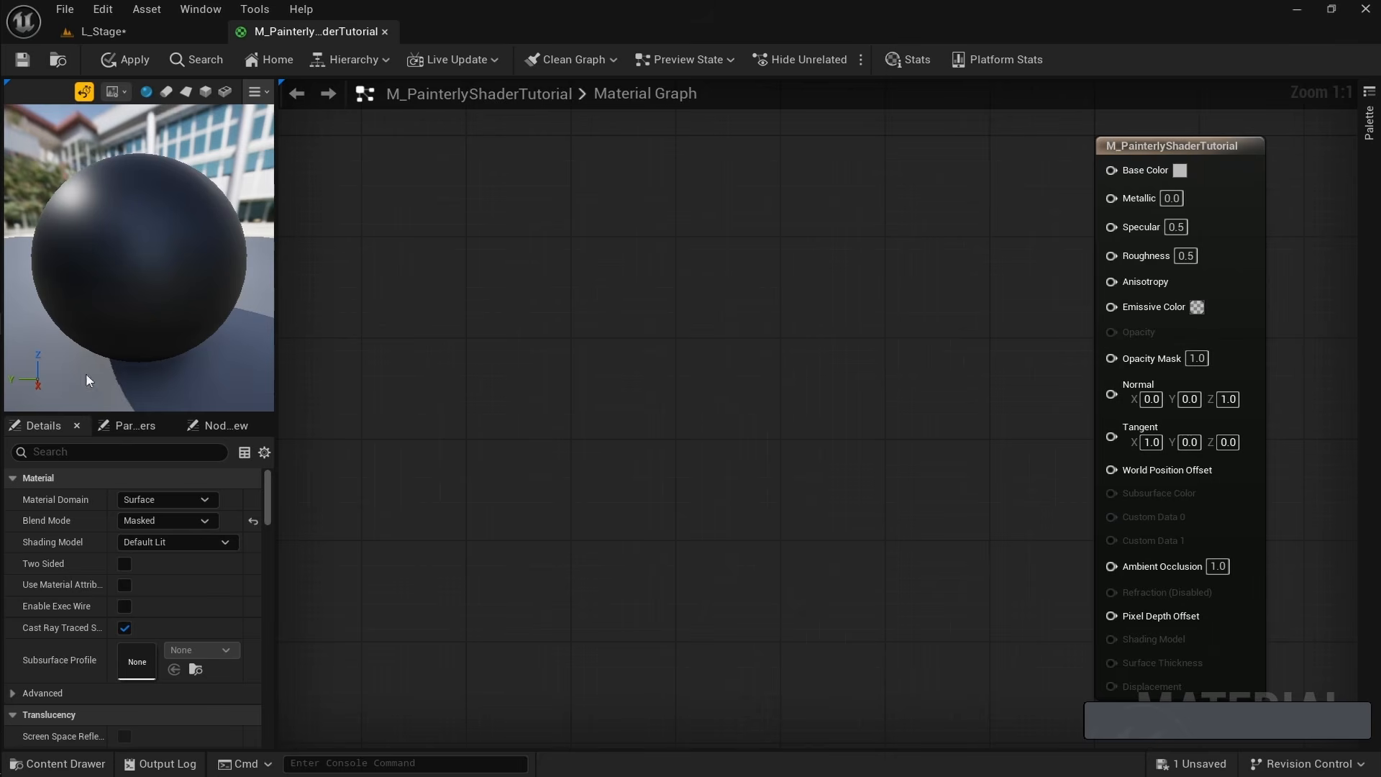
{"action": "left_click", "coordinate": [125, 563]}
Add a SkyAtmosphereLightDirection node to the material graph, well ahead of the material output node.
{"action": "right_click_drag", "start_coordinate": [775, 290], "coordinate": [596, 353]}
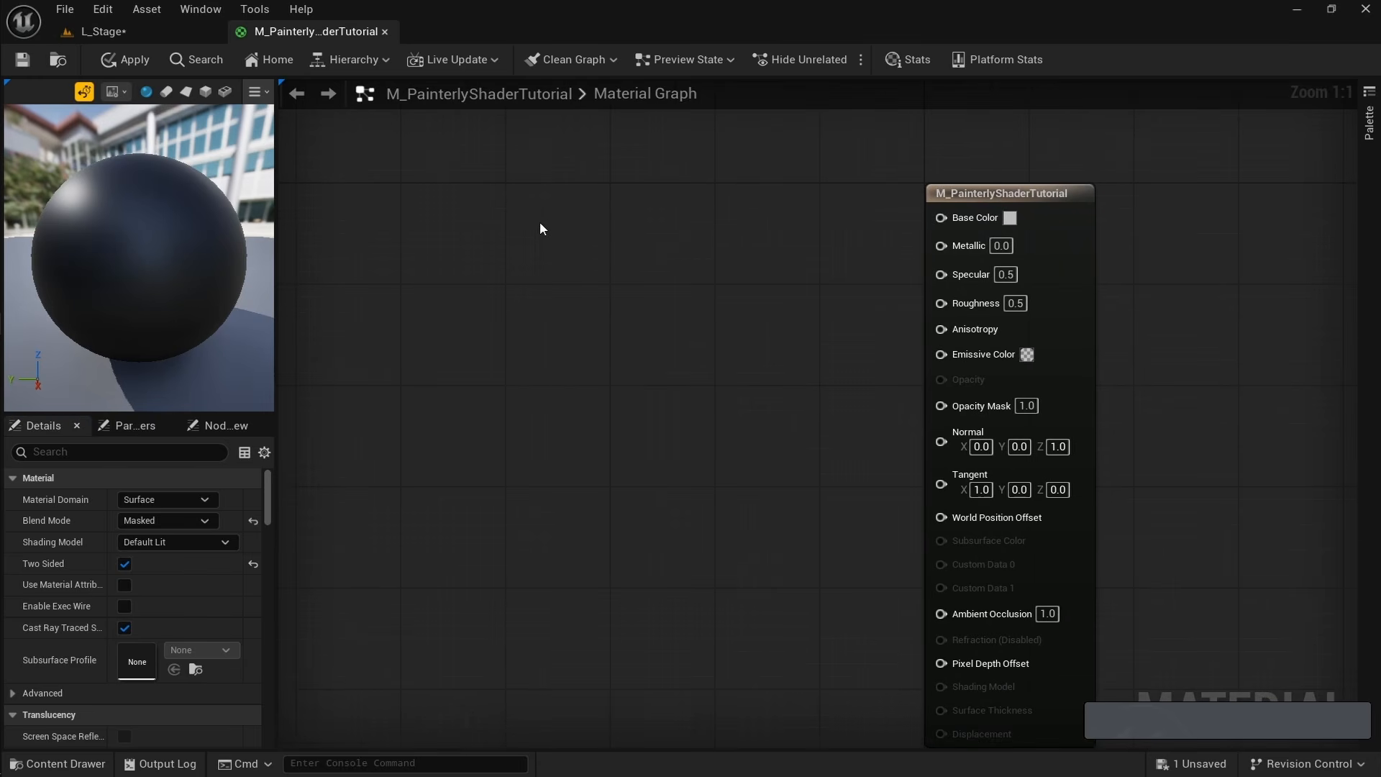
{"action": "right_click", "coordinate": [489, 208]}
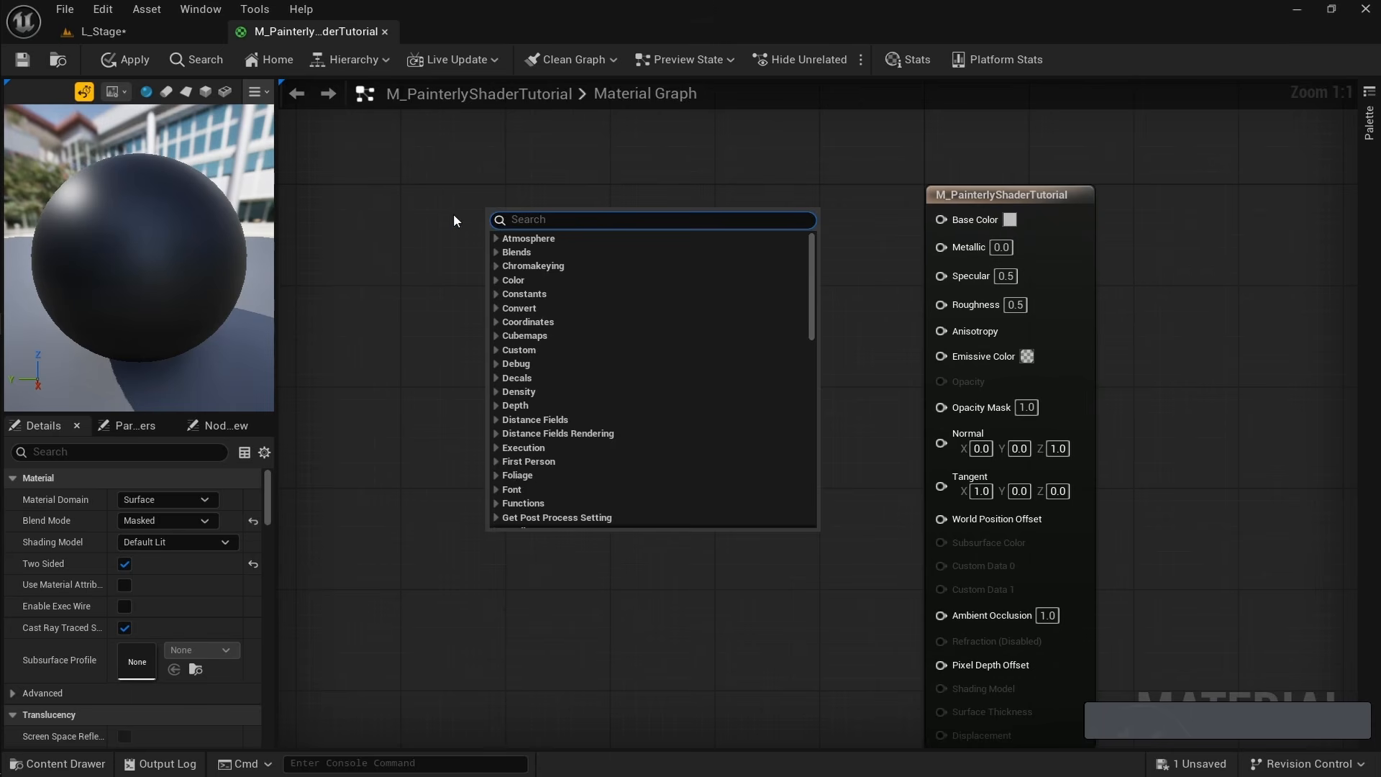
{"action": "type", "text": "skyatms"}
{"action": "key", "text": "BackSpace"}
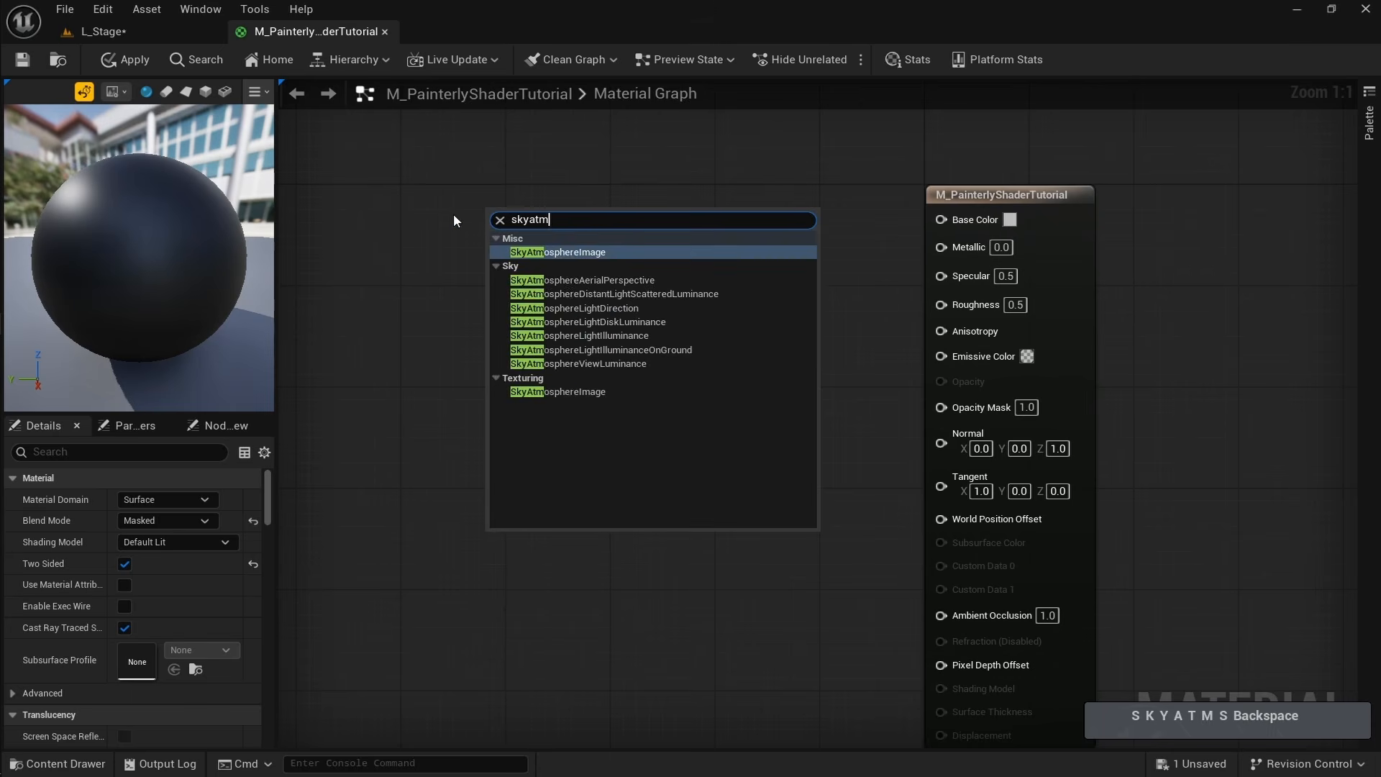
{"action": "type", "text": "ospherelight"}
{"action": "key", "text": "Return"}
{"action": "scroll", "coordinate": [453, 213], "scroll_direction": "down", "scroll_amount": 1}
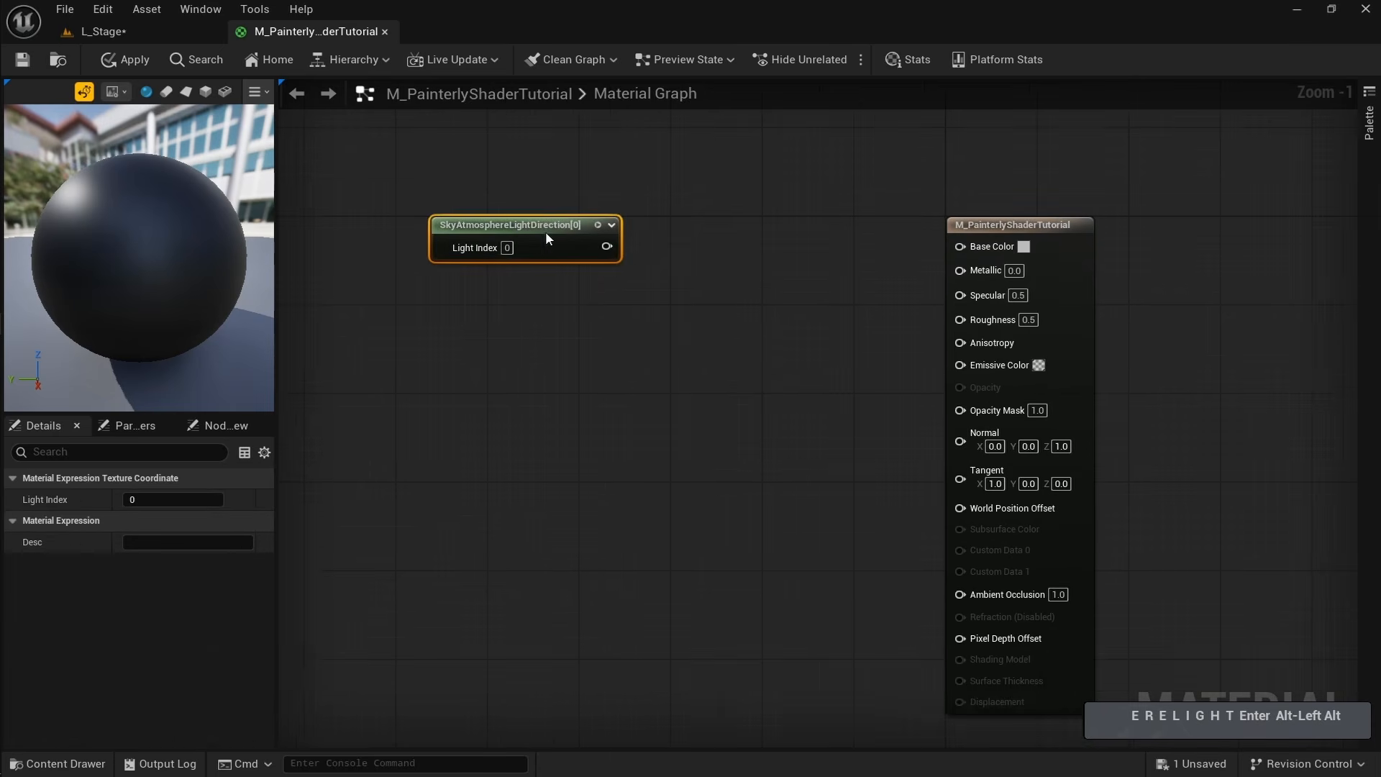
Look at the DirectionalLight in the Lighting folder of L_Stage, and return to the M_PainterlyShaderTutorial graph.
{"action": "left_click", "coordinate": [223, 32]}
{"action": "left_click", "coordinate": [1147, 177]}
{"action": "left_click", "coordinate": [1219, 210]}
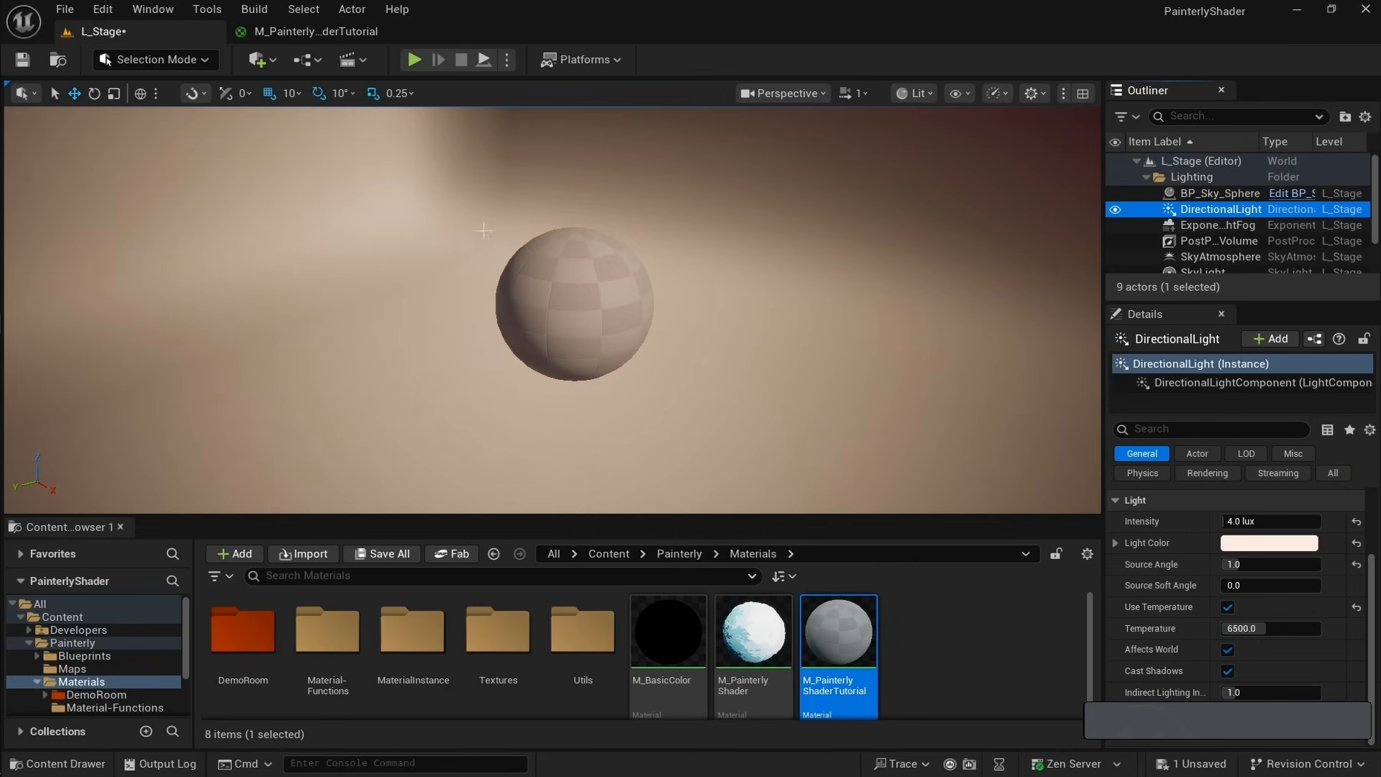
{"action": "left_click", "coordinate": [300, 33]}
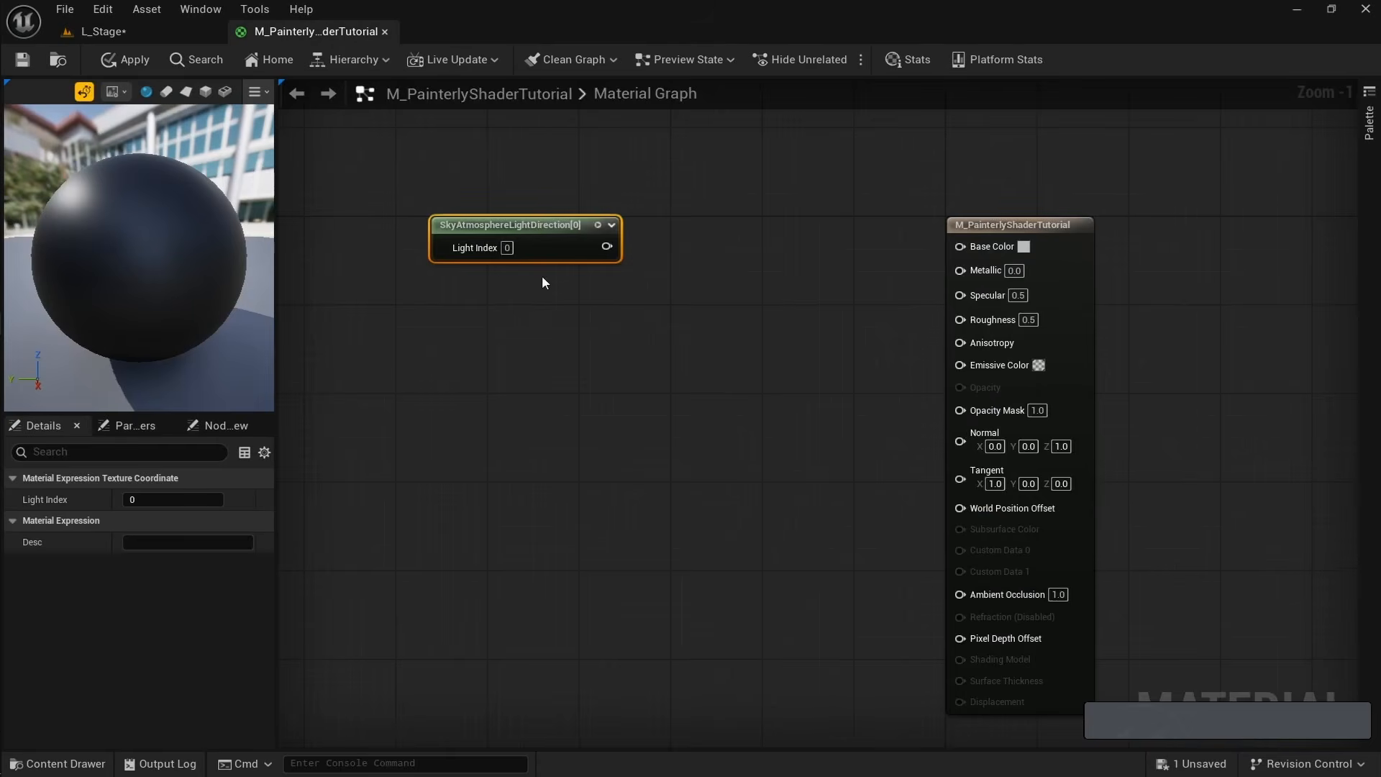
Feed the light direction and a new VertexNormalWS node into the A and B inputs of a new Dot node.
{"action": "left_click_drag", "start_coordinate": [641, 240], "coordinate": [584, 308]}
{"action": "type", "text": "dot"}
{"action": "key", "text": "Return"}
{"action": "type", "text": "vertexnorm"}
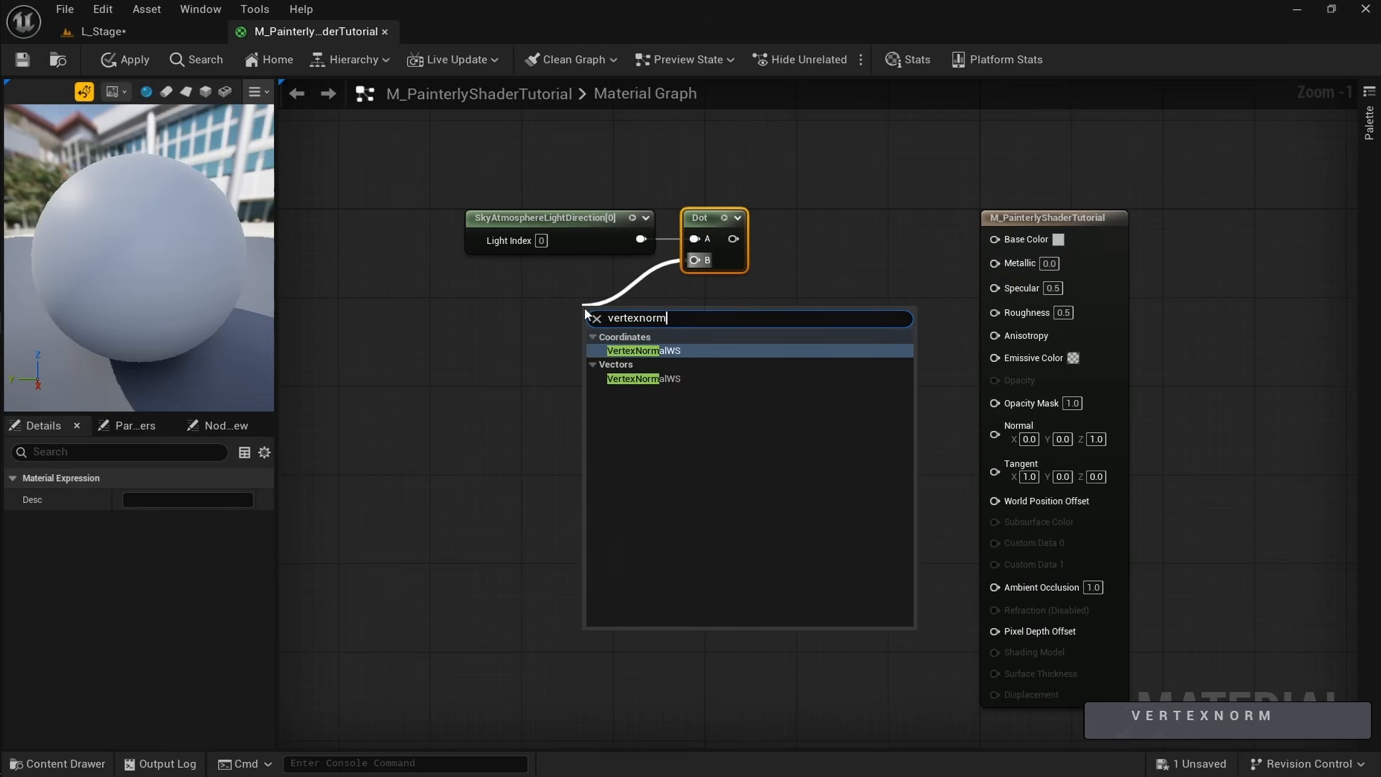
{"action": "key", "text": "Return"}
{"action": "left_click_drag", "start_coordinate": [598, 313], "coordinate": [519, 290]}
{"action": "left_click", "coordinate": [709, 219]}
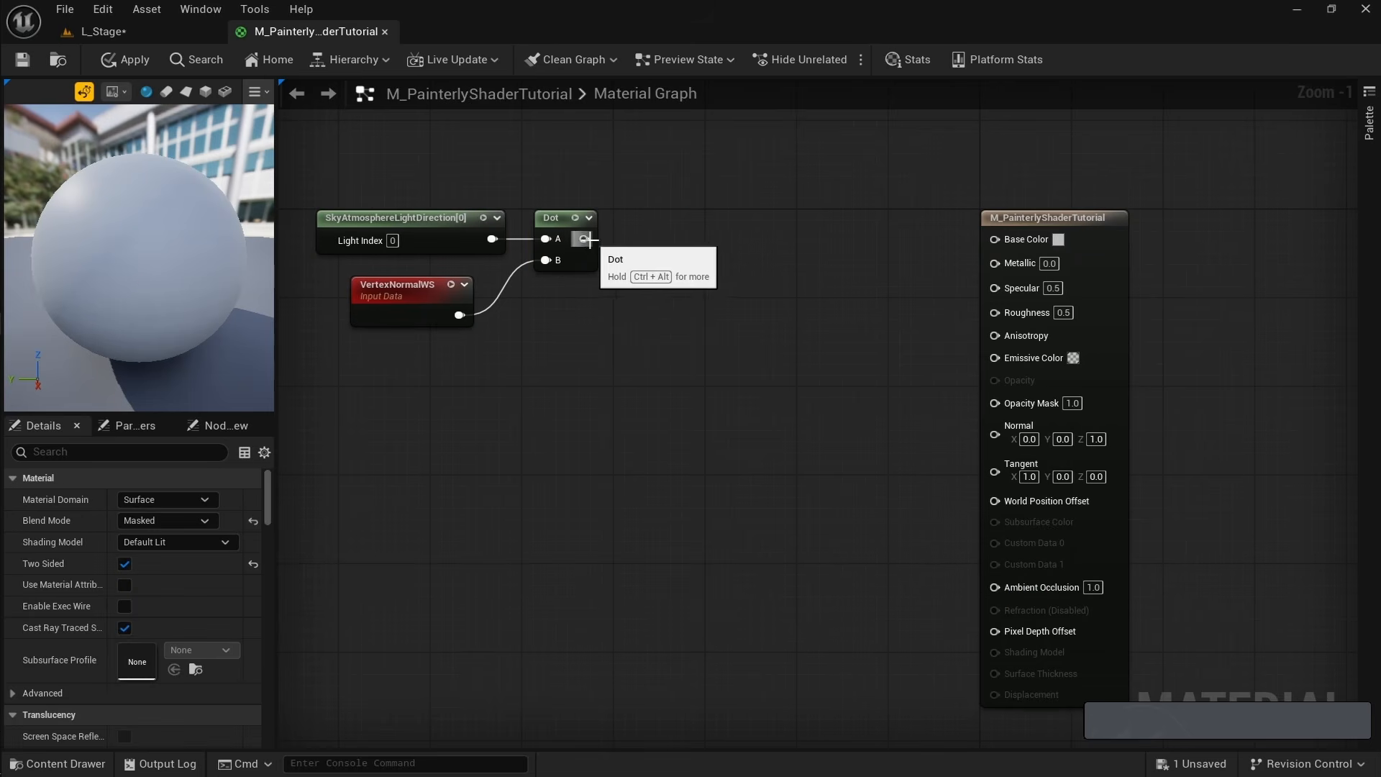
Add a Subtract node with the Dot output connected to its A input.
{"action": "left_click_drag", "start_coordinate": [584, 238], "coordinate": [624, 246]}
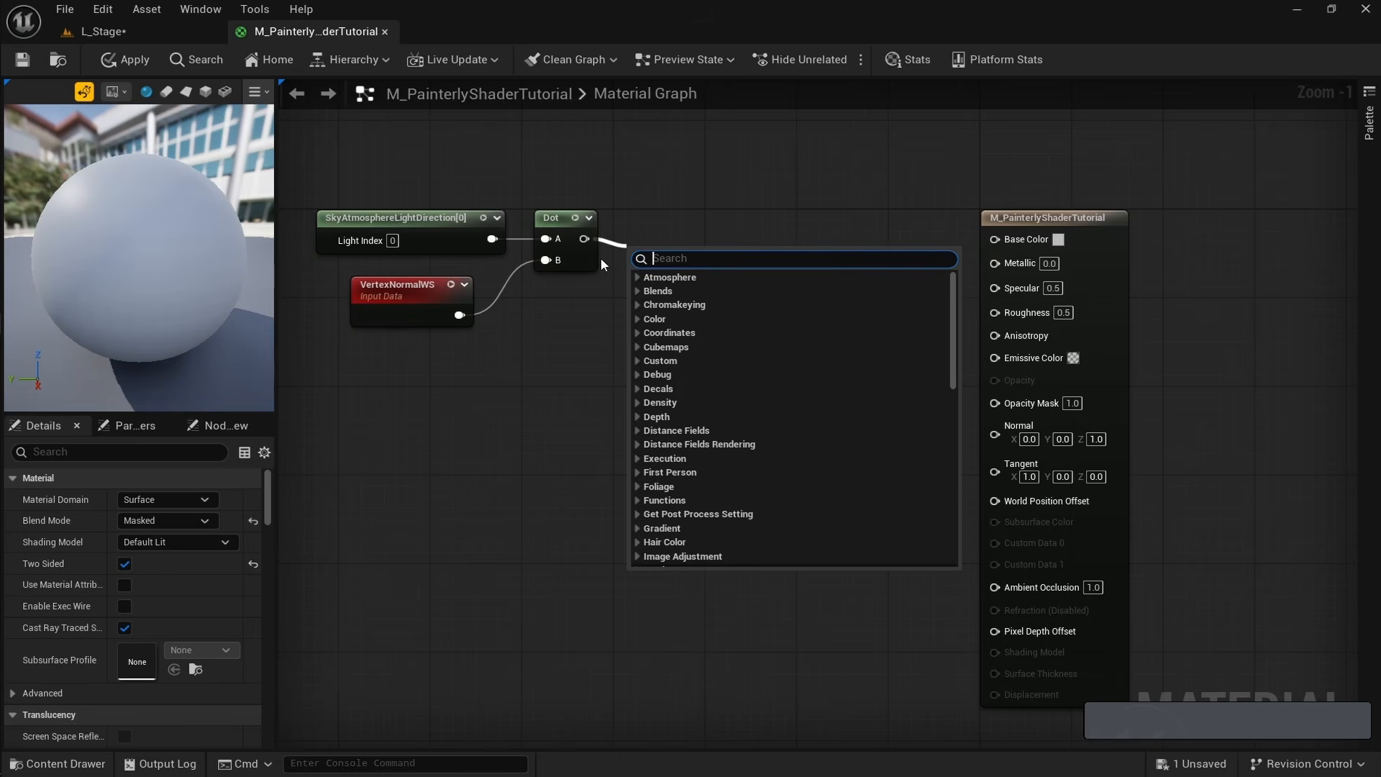
{"action": "type", "text": "subtr"}
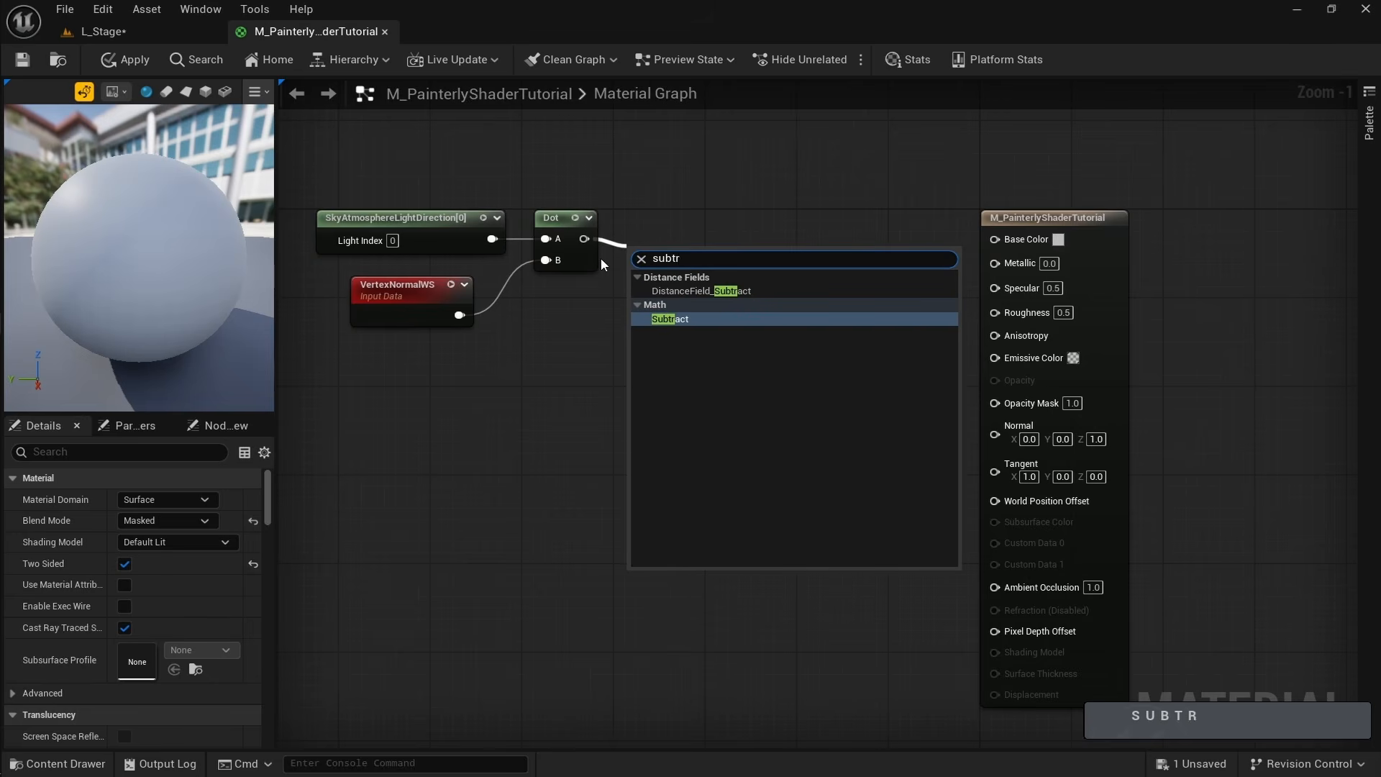
{"action": "key", "text": "Return"}
{"action": "mouse_move", "coordinate": [658, 269]}
{"action": "left_mouse_down"}
{"action": "mouse_move", "coordinate": [694, 258]}
{"action": "mouse_move", "coordinate": [667, 266]}
{"action": "left_mouse_up"}
{"action": "left_click", "coordinate": [644, 320]}
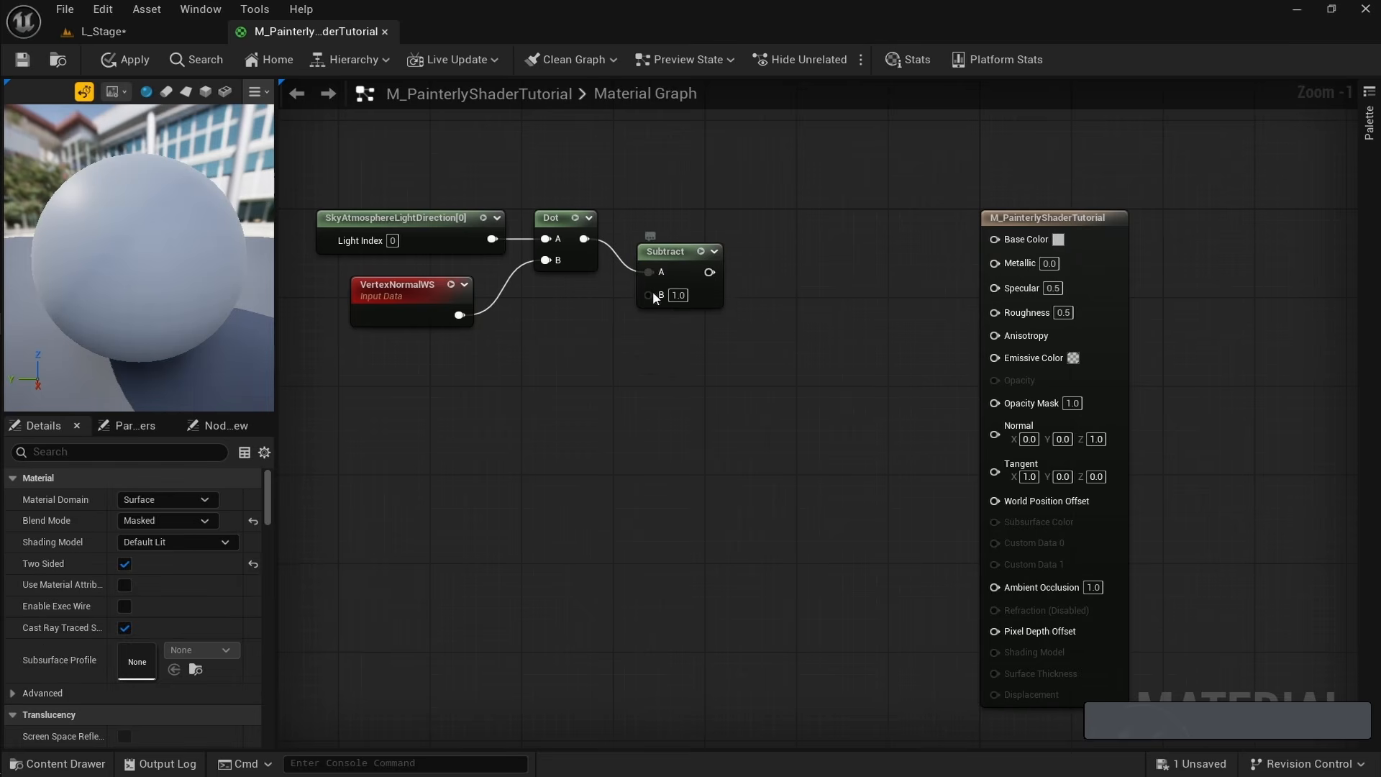
Promote the Subtract node's B input to a parameter named ColorRampThreshold and place it below the VertexNormalWS node.
{"action": "right_click", "coordinate": [653, 292]}
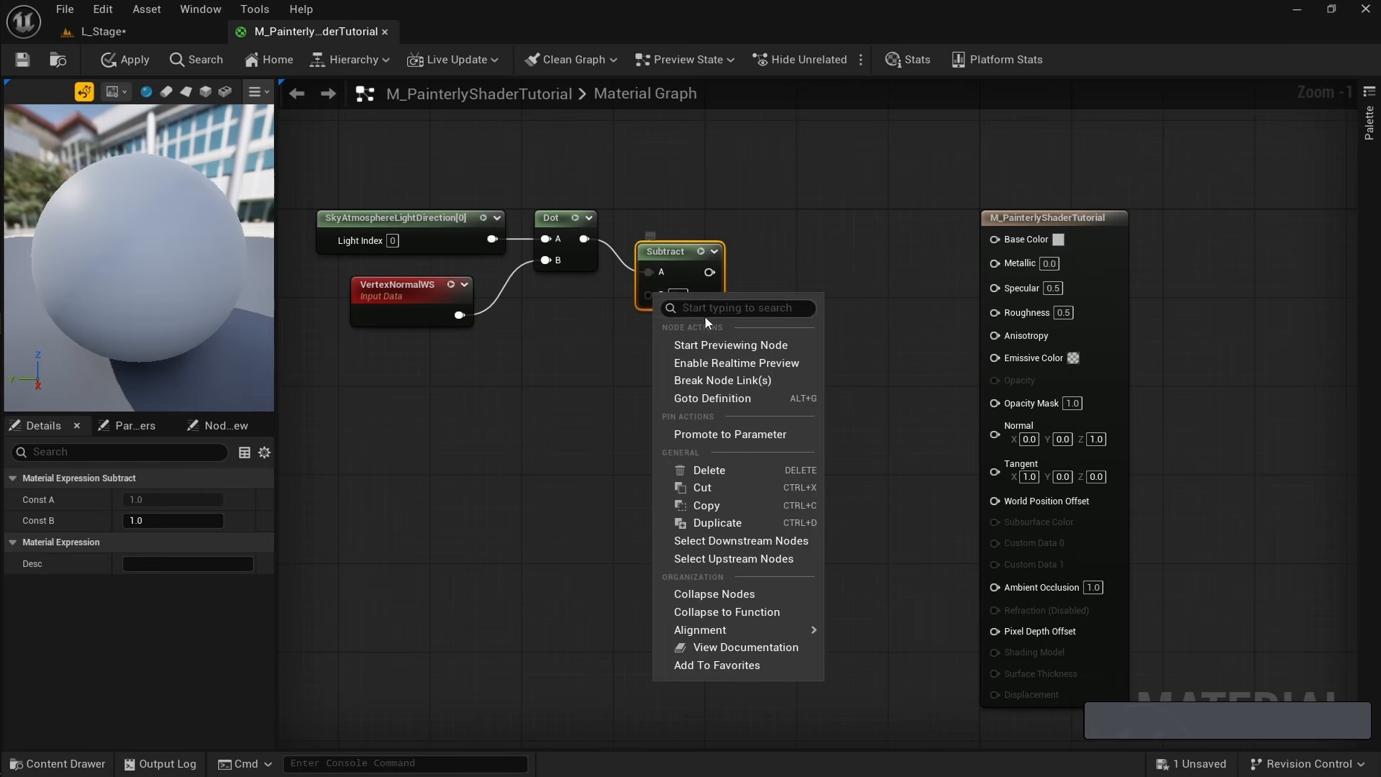
{"action": "left_click", "coordinate": [721, 435]}
{"action": "type", "text": "Colo"}
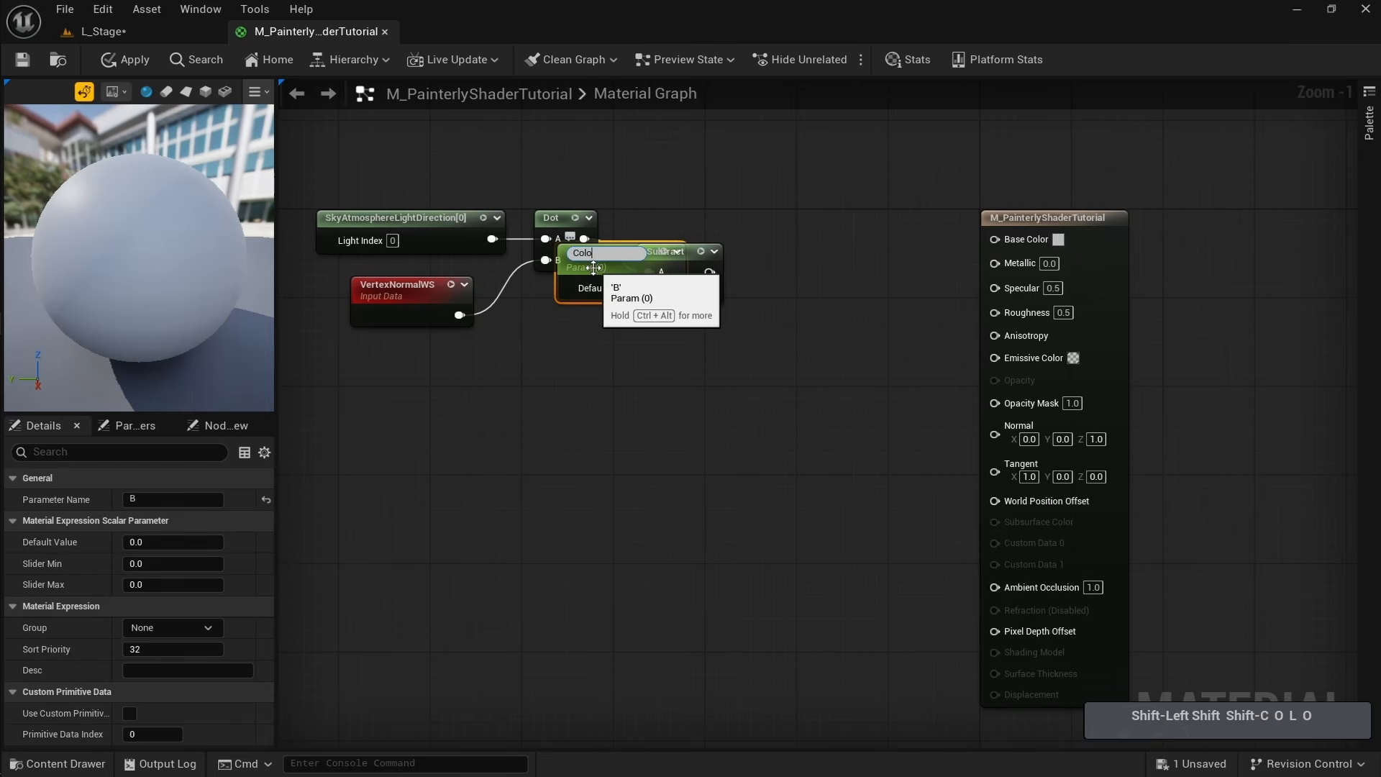
{"action": "type", "text": "rRampThreso"}
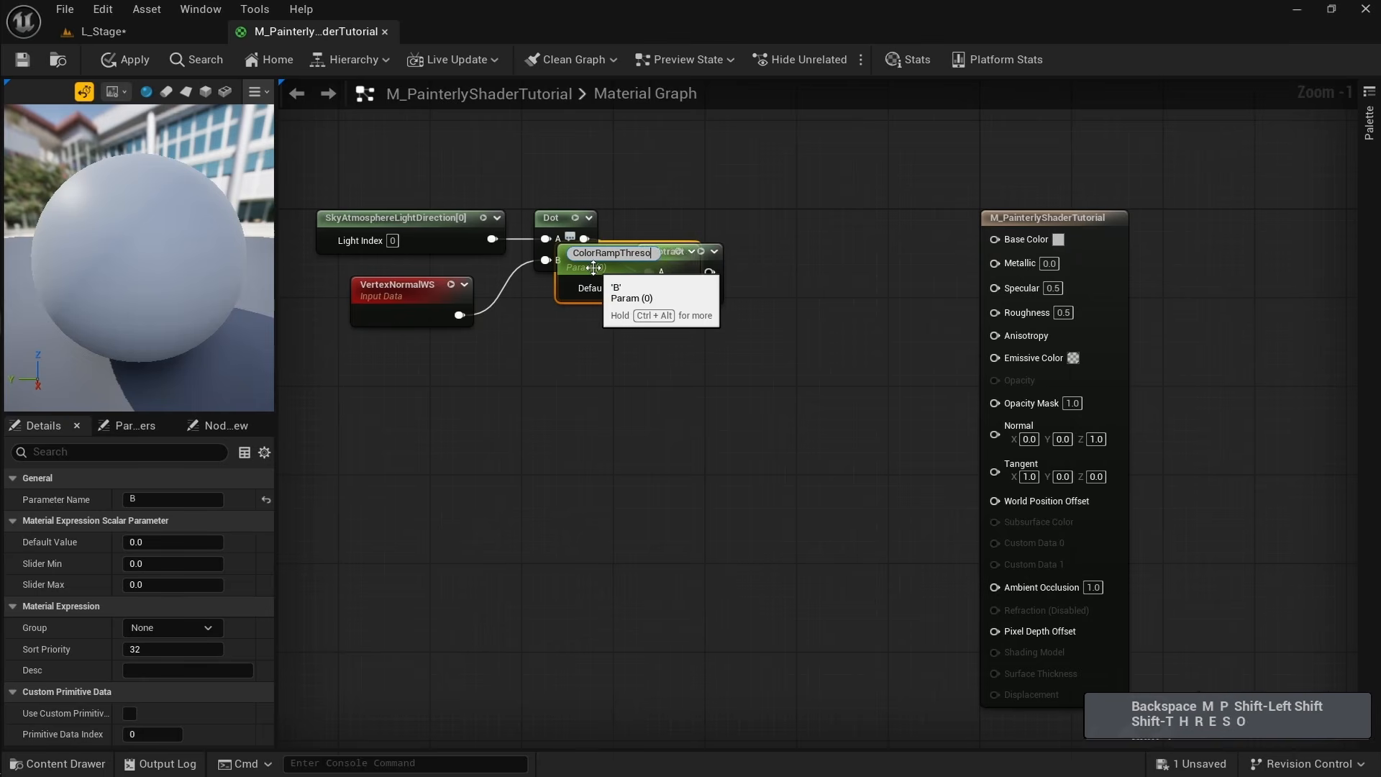
{"action": "key", "text": "BackSpace"}
{"action": "type", "text": "hold"}
{"action": "key", "text": "Return"}
{"action": "left_click_drag", "start_coordinate": [593, 267], "coordinate": [504, 366]}
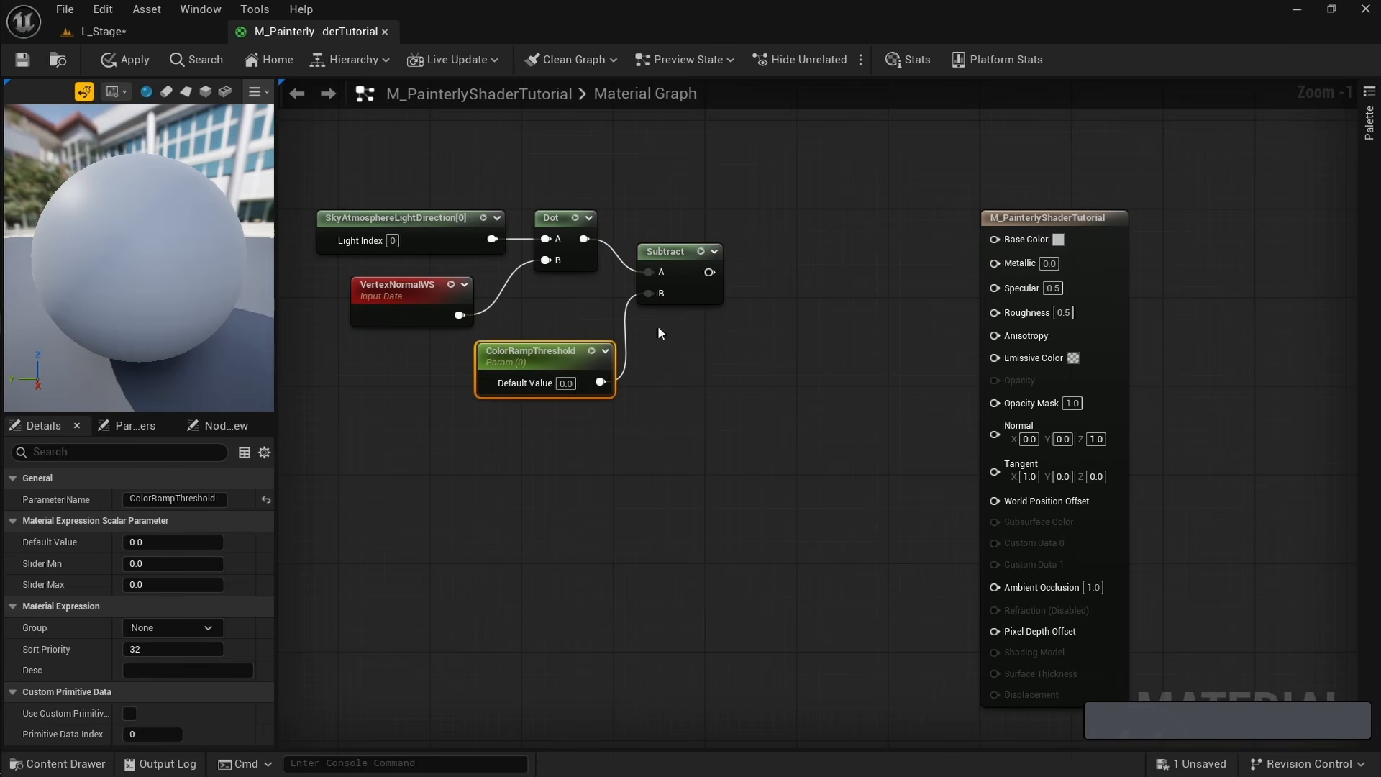
Connect the Subtract output to Base Color and adjust the ColorRampThreshold default value to about -0.13 against the preview sphere.
{"action": "left_click", "coordinate": [154, 545]}
{"action": "left_click_drag", "start_coordinate": [709, 272], "coordinate": [998, 248]}
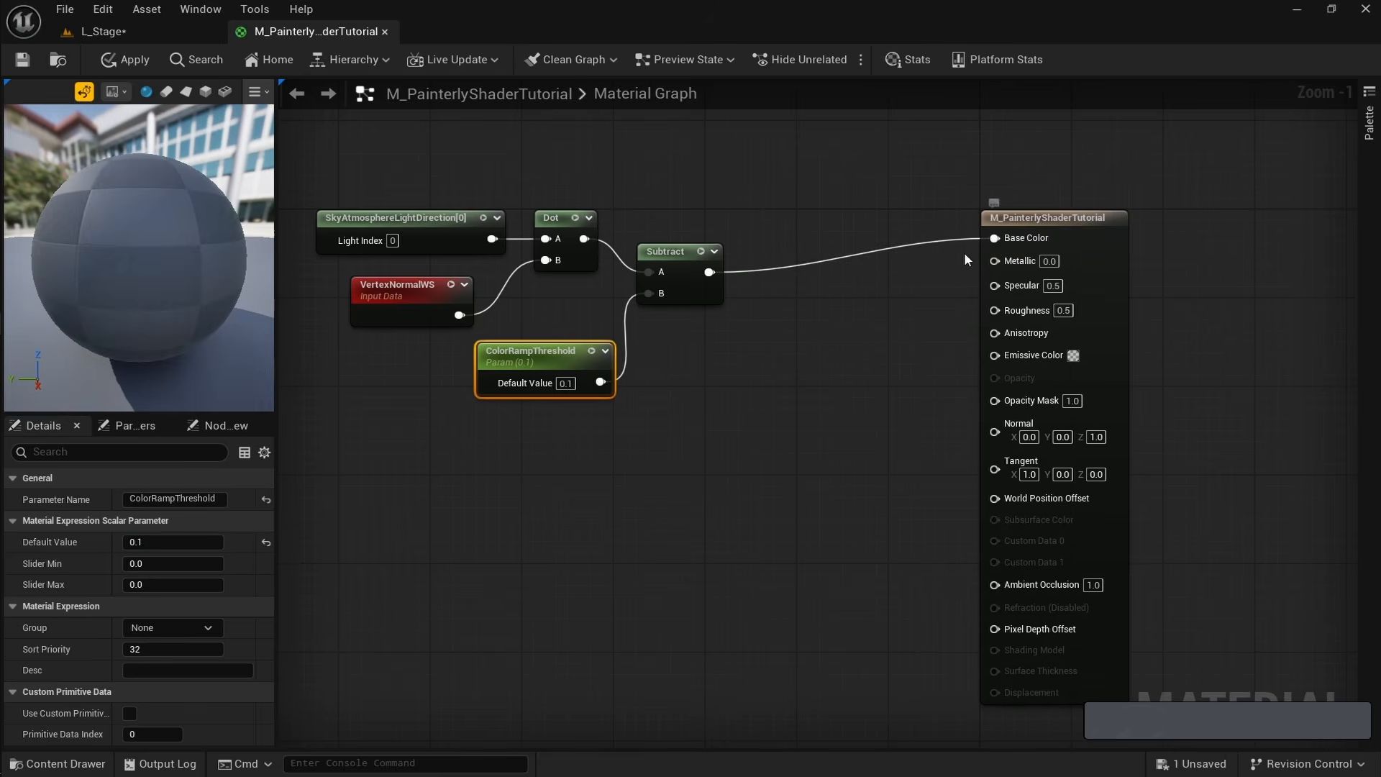
{"action": "left_click_drag", "start_coordinate": [130, 273], "coordinate": [259, 273]}
{"action": "mouse_move", "coordinate": [165, 542]}
{"action": "left_mouse_down"}
{"action": "mouse_move", "coordinate": [184, 541]}
{"action": "mouse_move", "coordinate": [148, 542]}
{"action": "mouse_move", "coordinate": [189, 541]}
{"action": "left_mouse_up"}
{"action": "left_click_drag", "start_coordinate": [172, 541], "coordinate": [133, 541]}
{"action": "left_click", "coordinate": [893, 308]}
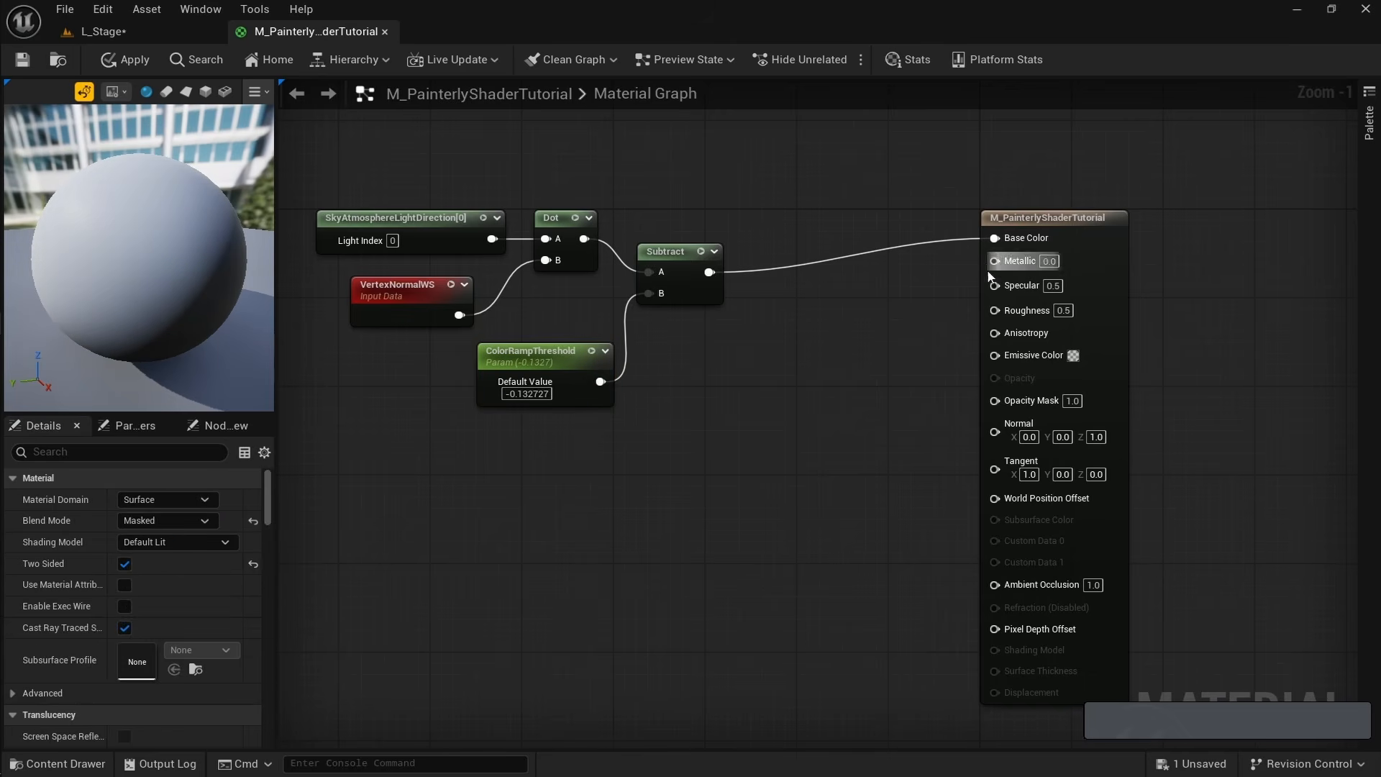
Add two Constant nodes beside the material output and connect the upper one, with value 0, to Metallic.
{"action": "left_click", "coordinate": [877, 302]}
{"action": "left_click_drag", "start_coordinate": [888, 305], "coordinate": [846, 307]}
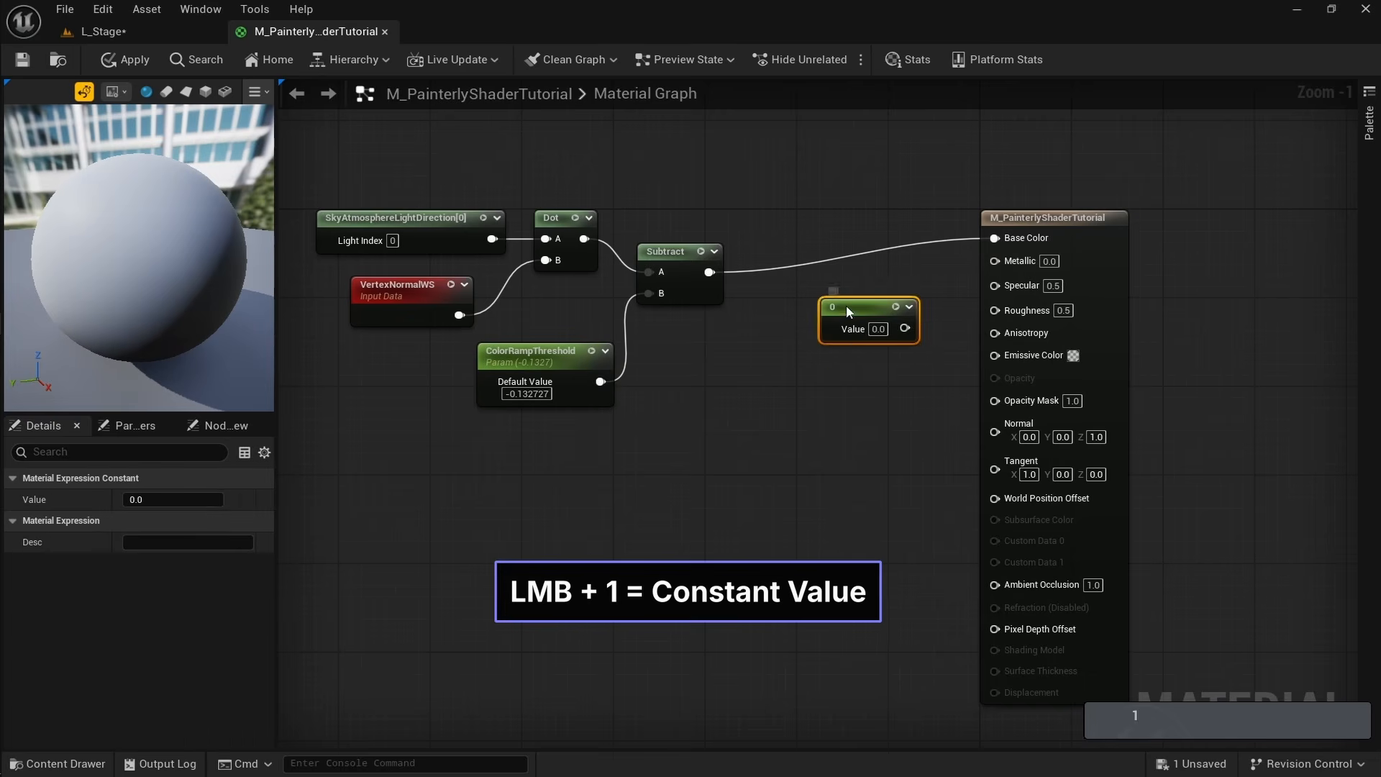
{"action": "key", "text": "1"}
{"action": "left_click", "coordinate": [843, 353]}
{"action": "left_click_drag", "start_coordinate": [866, 355], "coordinate": [850, 369]}
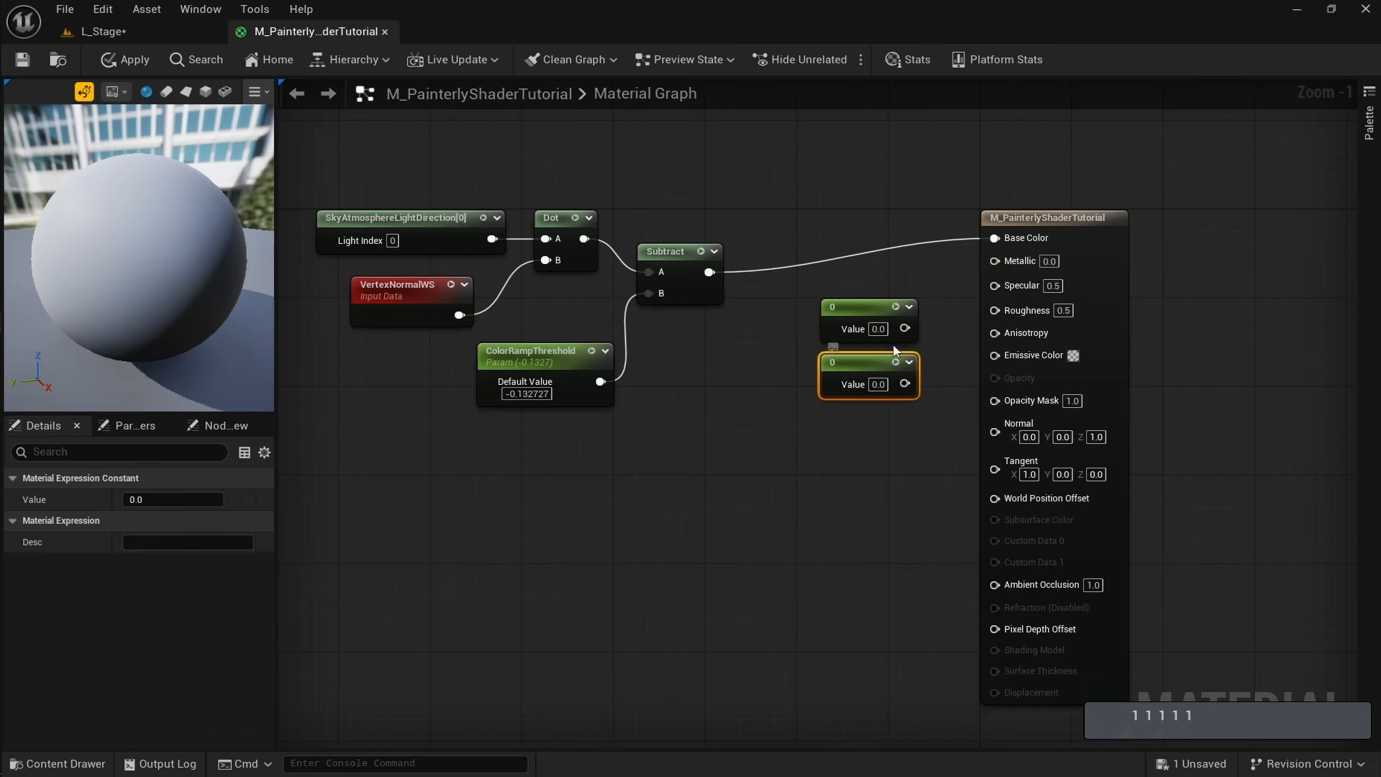
{"action": "left_click_drag", "start_coordinate": [904, 328], "coordinate": [995, 259]}
{"action": "left_click_drag", "start_coordinate": [906, 301], "coordinate": [918, 289]}
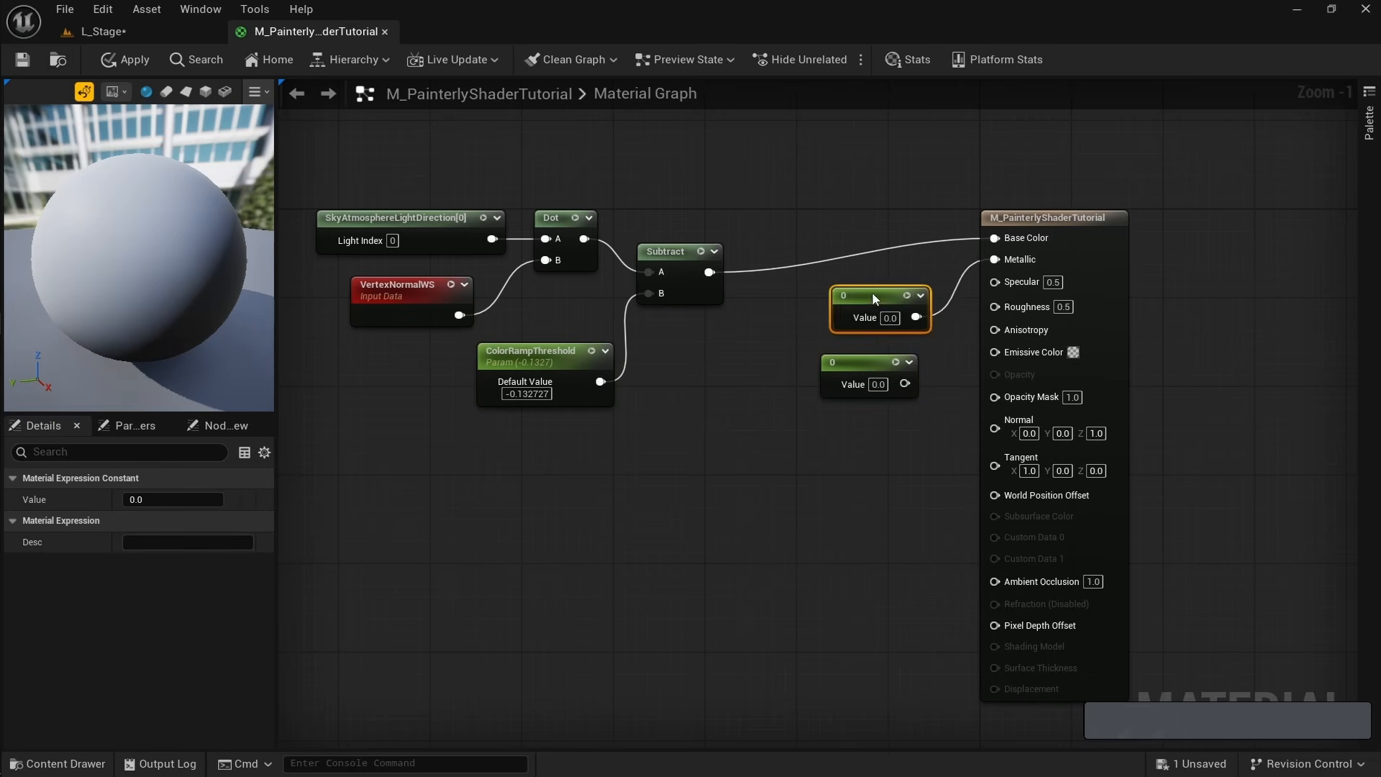
Set the lower Constant node to 1 and connect it to Roughness.
{"action": "left_click", "coordinate": [875, 365]}
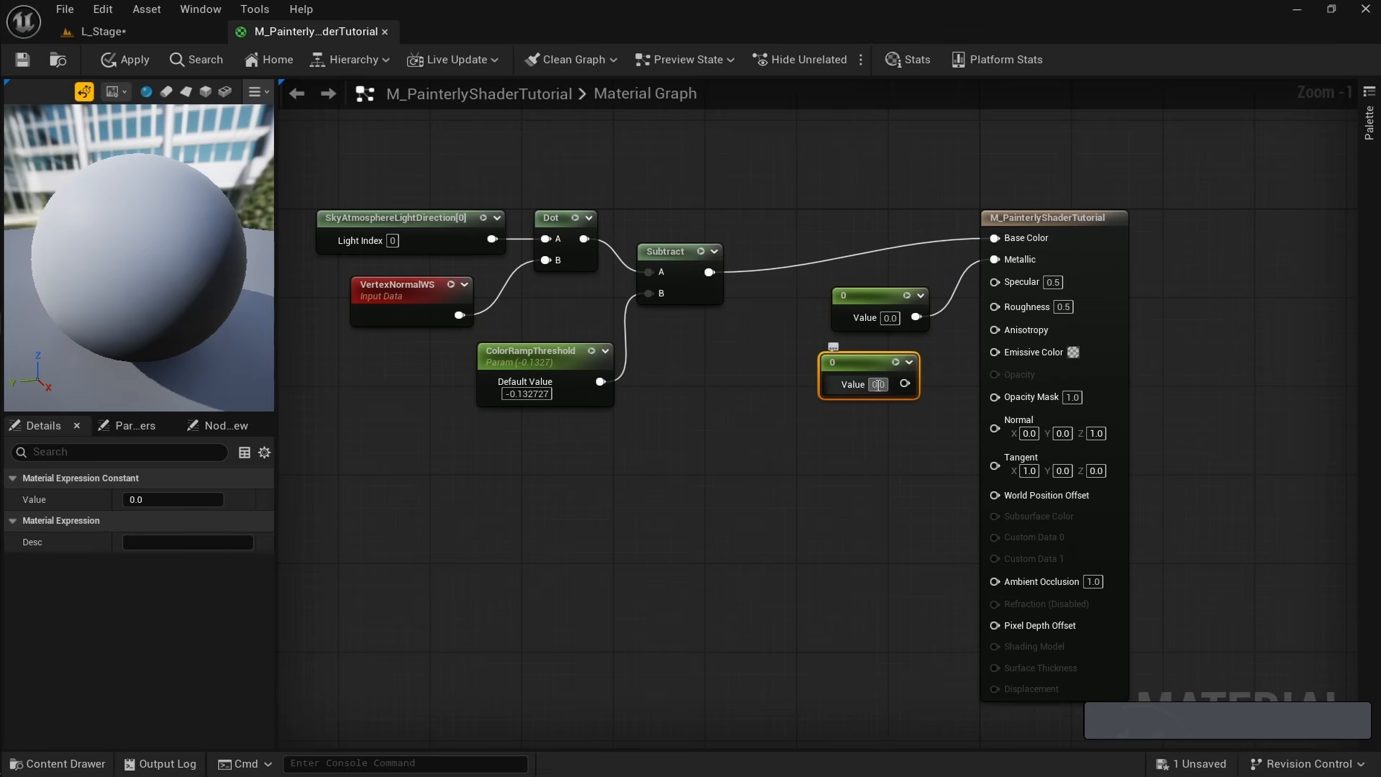
{"action": "type", "text": "11"}
{"action": "key", "text": "Return"}
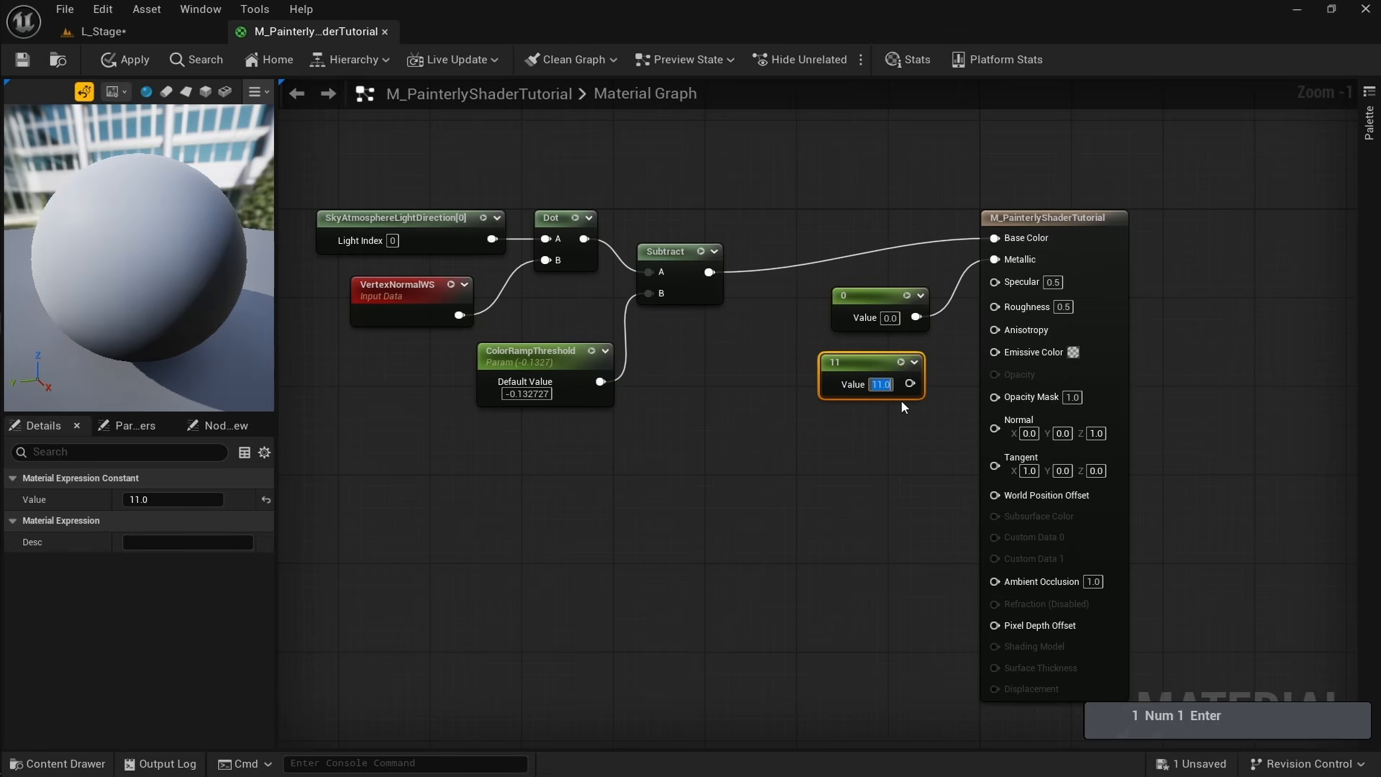
{"action": "type", "text": "1"}
{"action": "key", "text": "Return"}
{"action": "left_click_drag", "start_coordinate": [910, 383], "coordinate": [994, 306]}
{"action": "left_click_drag", "start_coordinate": [860, 362], "coordinate": [883, 362]}
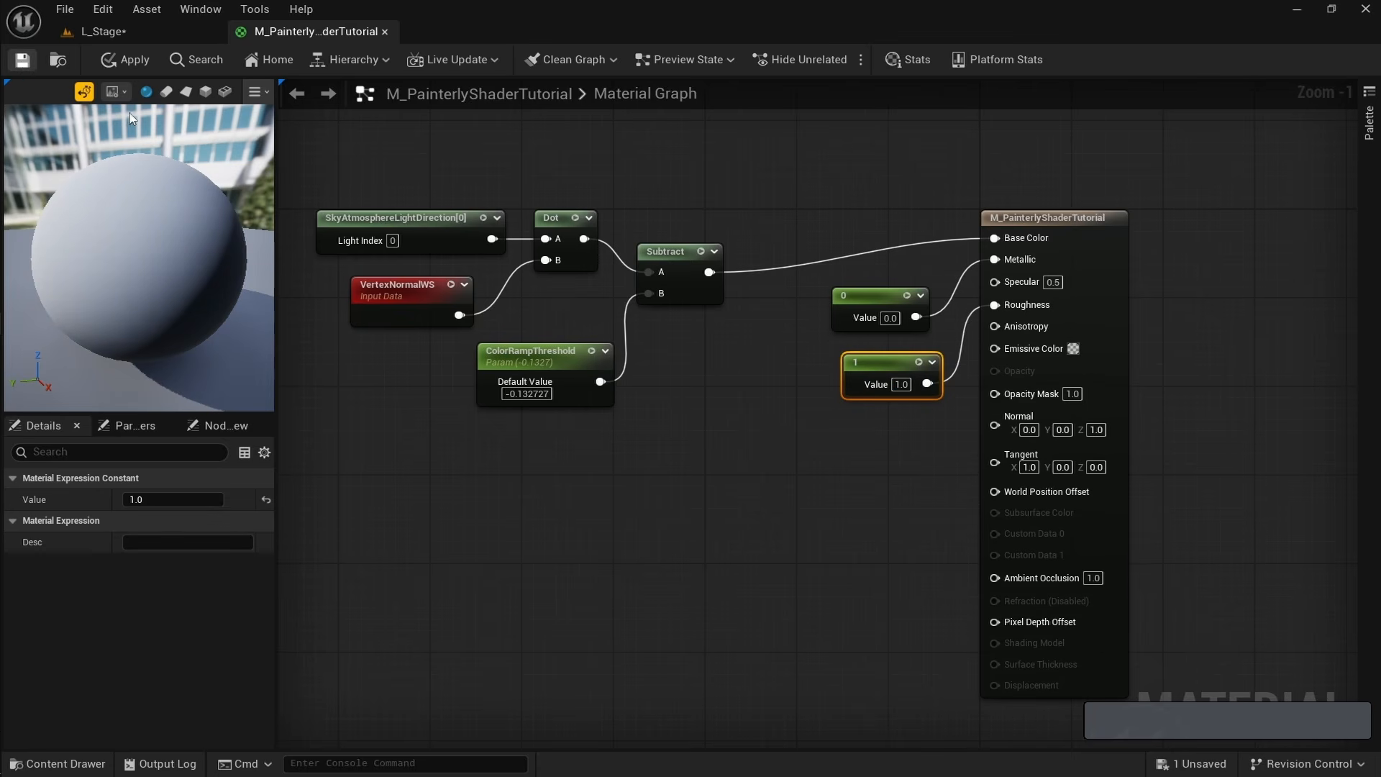
Rotate the DirectionalLight in L_Stage to about -42° on Y and -934° on Z to test the sphere's shading.
{"action": "left_click", "coordinate": [154, 33]}
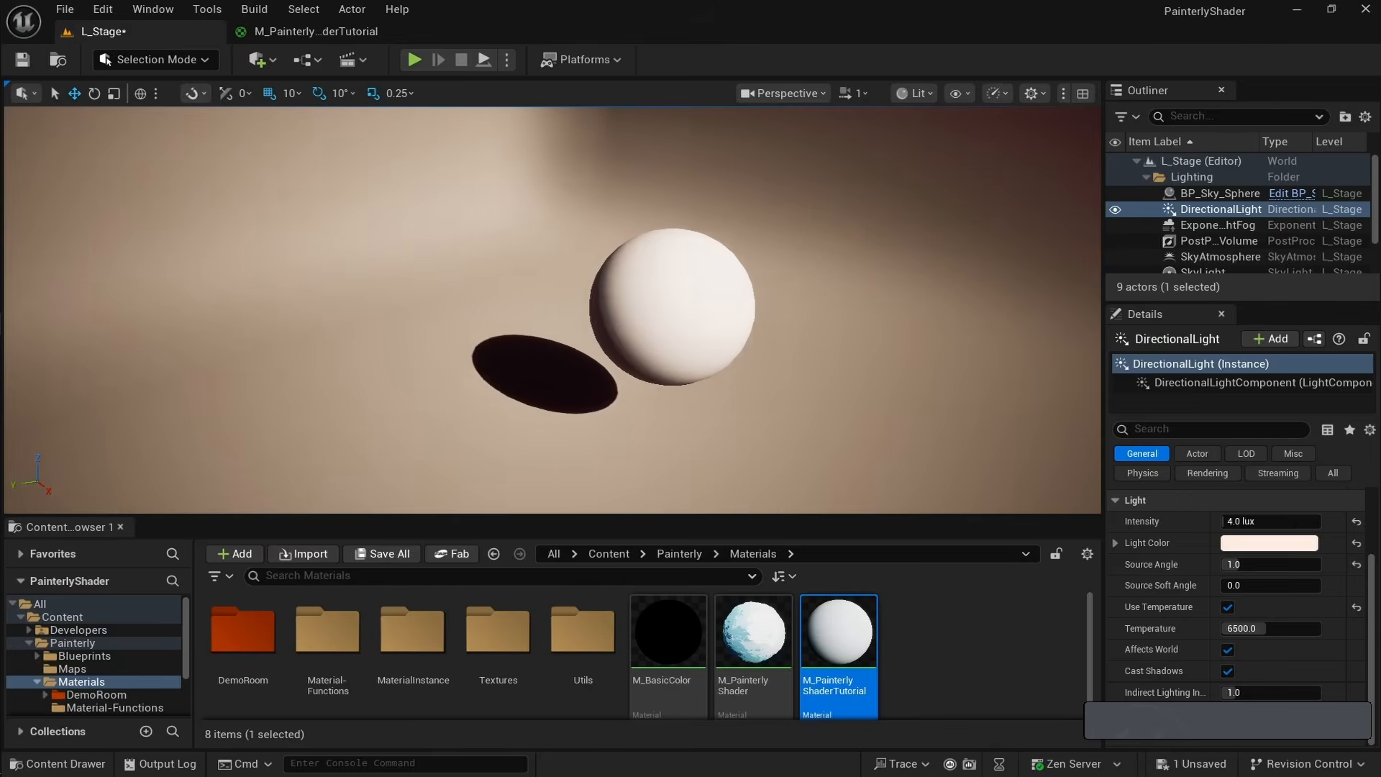
{"action": "right_click_drag", "start_coordinate": [798, 278], "coordinate": [838, 278]}
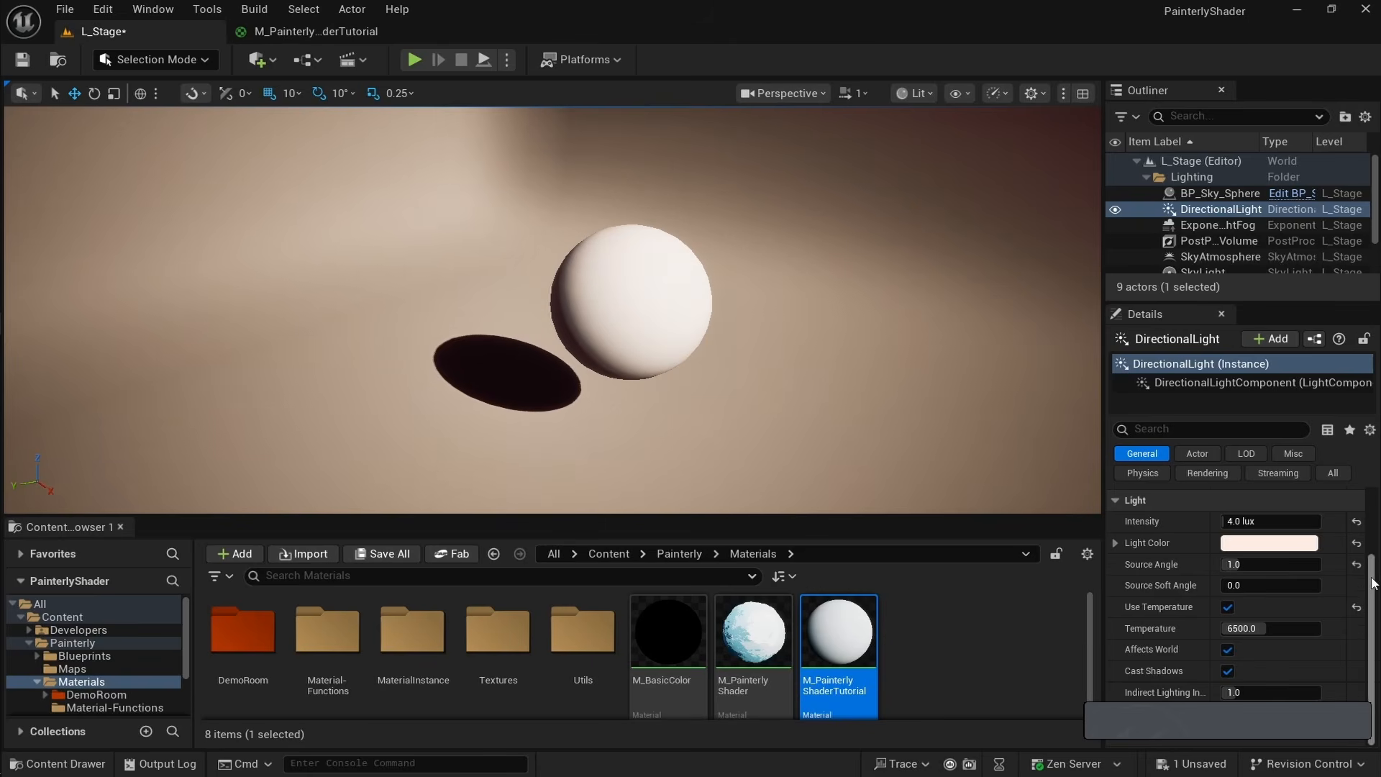
{"action": "left_click_drag", "start_coordinate": [1372, 583], "coordinate": [1372, 516]}
{"action": "left_click_drag", "start_coordinate": [1276, 542], "coordinate": [1171, 550]}
{"action": "left_click_drag", "start_coordinate": [1324, 540], "coordinate": [1217, 543]}
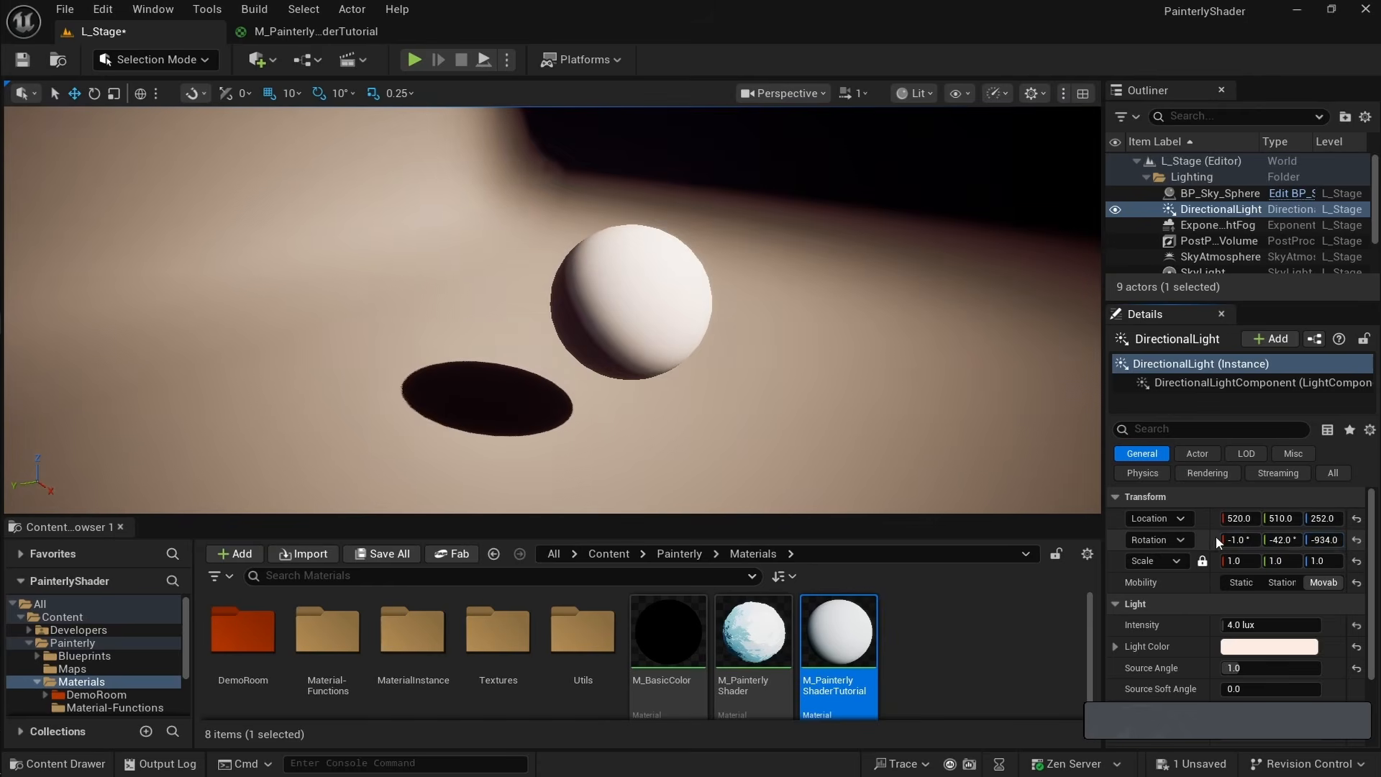
Move the light direction, normal, Dot, Subtract and ColorRampThreshold nodes of M_PainterlyShaderTutorial together farther away from the material output.
{"action": "left_click", "coordinate": [315, 32]}
{"action": "scroll", "coordinate": [459, 411], "scroll_direction": "down", "scroll_amount": 2}
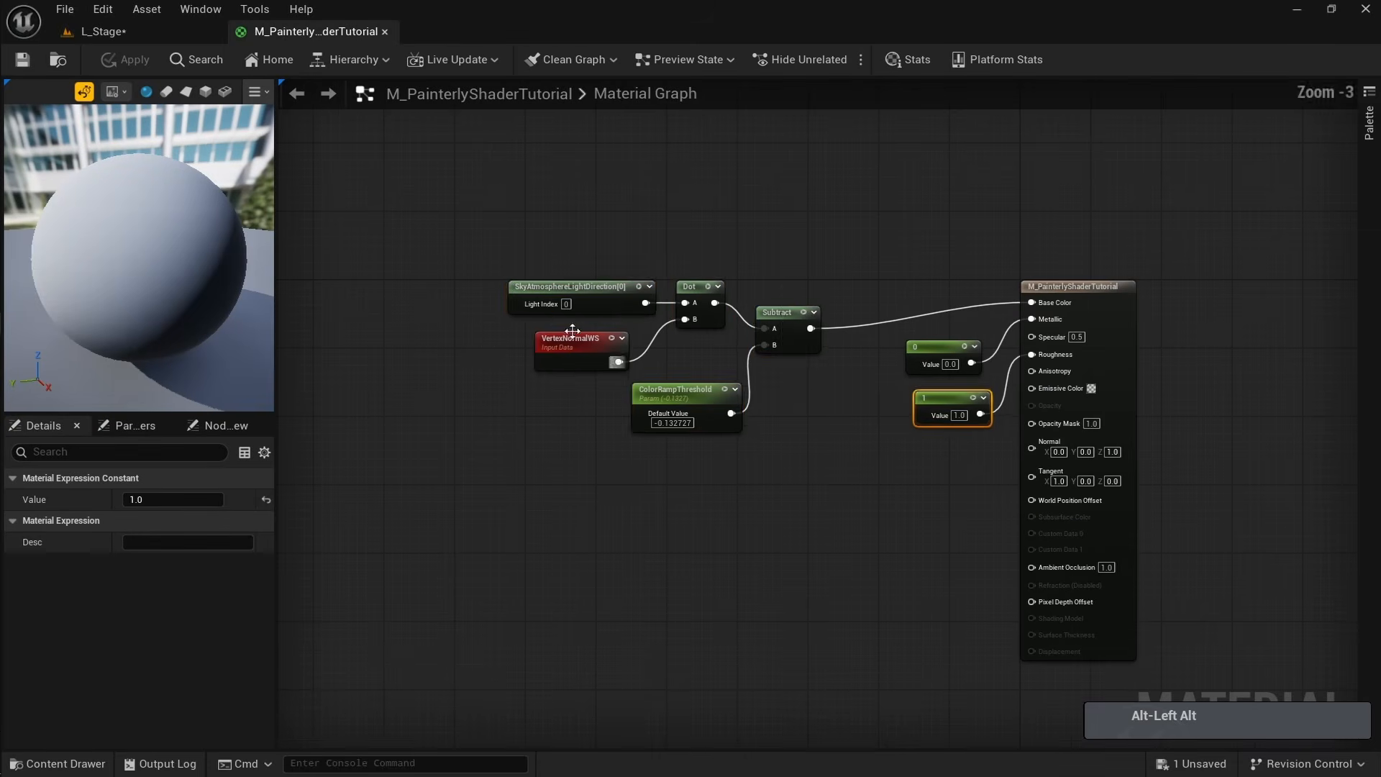
{"action": "left_click_drag", "start_coordinate": [511, 244], "coordinate": [782, 466]}
{"action": "left_click_drag", "start_coordinate": [777, 312], "coordinate": [600, 295]}
{"action": "right_click_drag", "start_coordinate": [669, 348], "coordinate": [854, 381]}
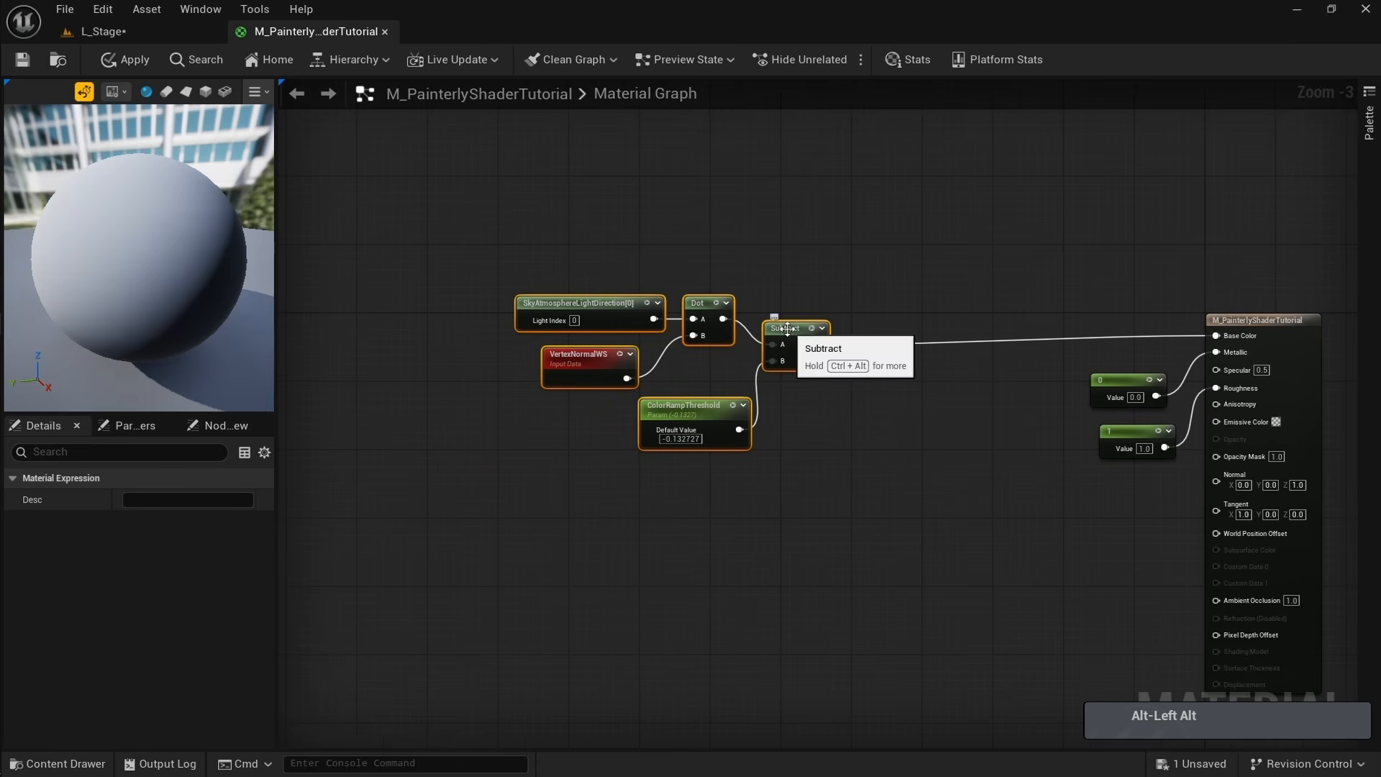
{"action": "left_click_drag", "start_coordinate": [783, 330], "coordinate": [486, 329]}
{"action": "right_click_drag", "start_coordinate": [573, 381], "coordinate": [668, 376]}
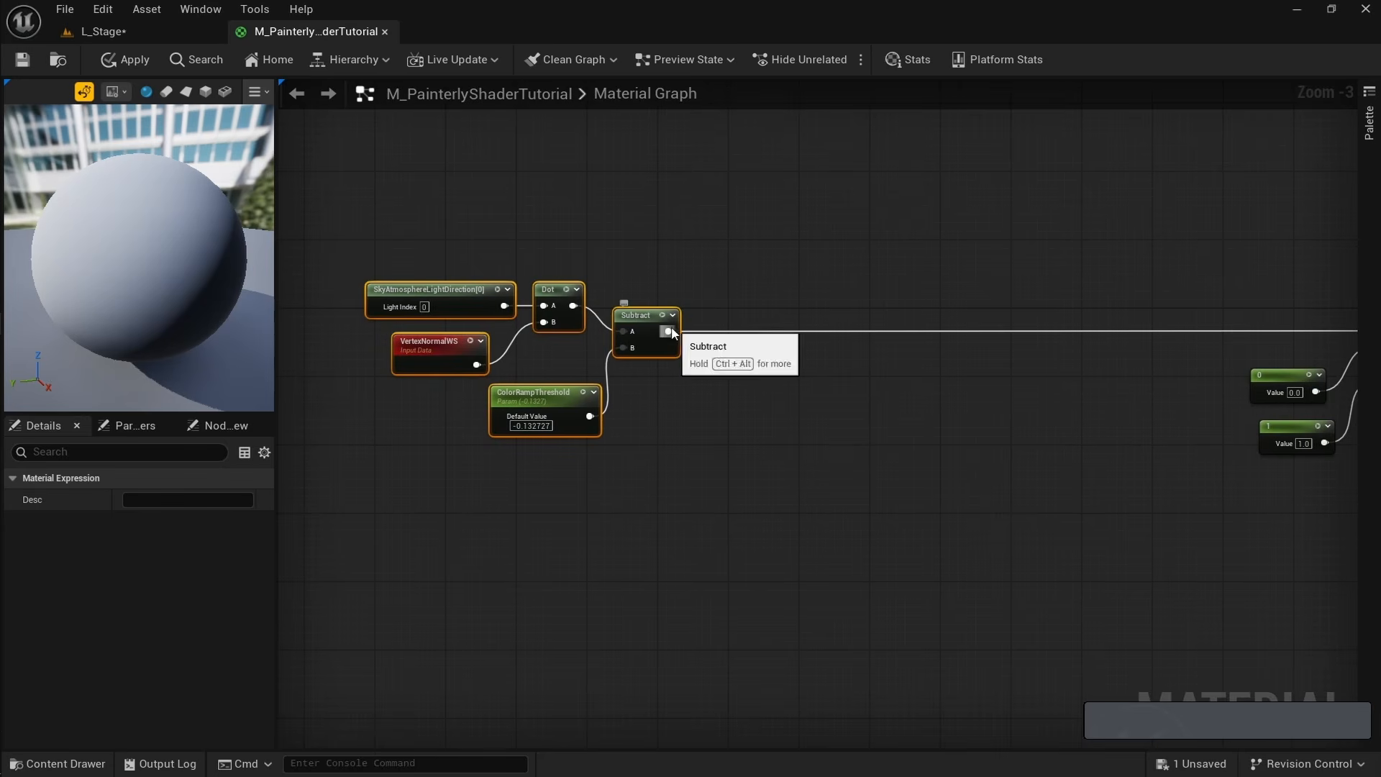
Add a Ceil node fed by the Subtract output.
{"action": "left_click_drag", "start_coordinate": [668, 331], "coordinate": [751, 342]}
{"action": "type", "text": "ceil"}
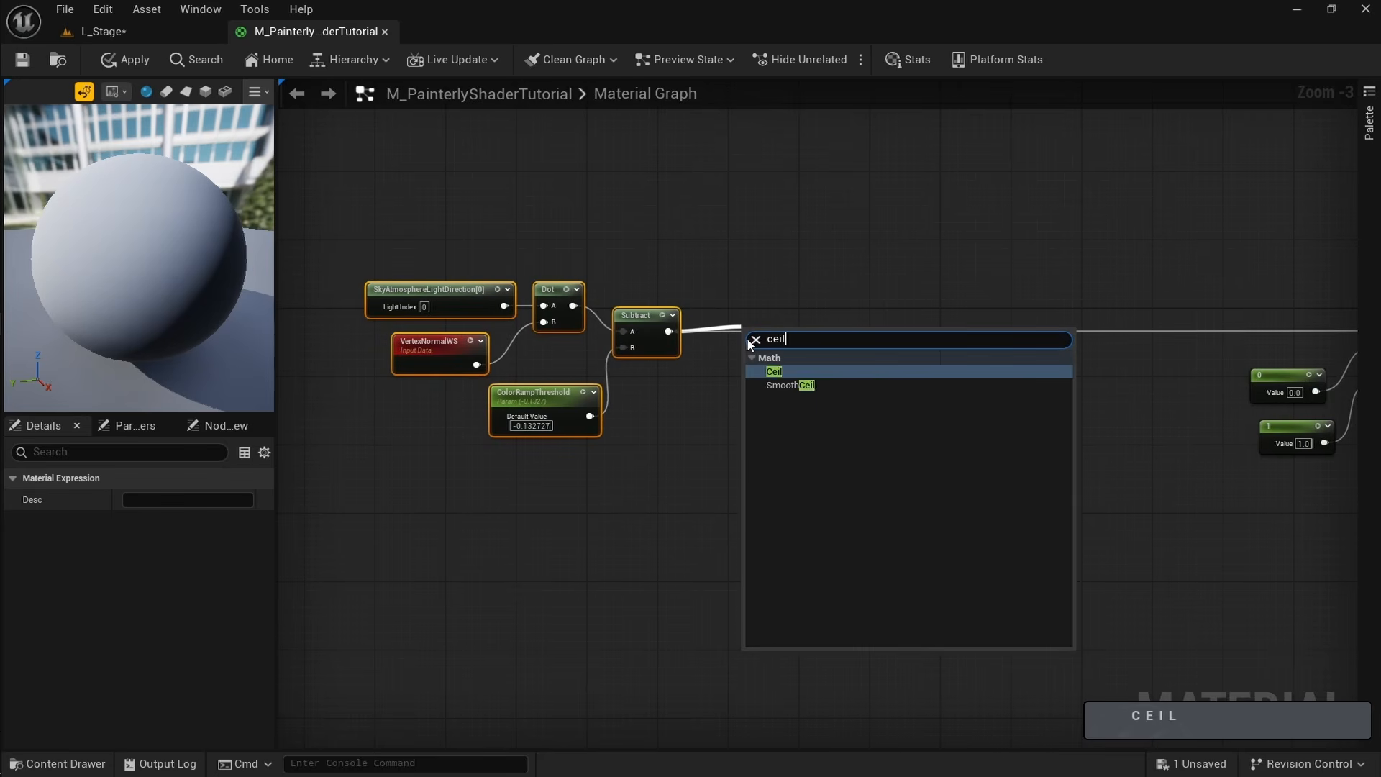
{"action": "key", "text": "Return"}
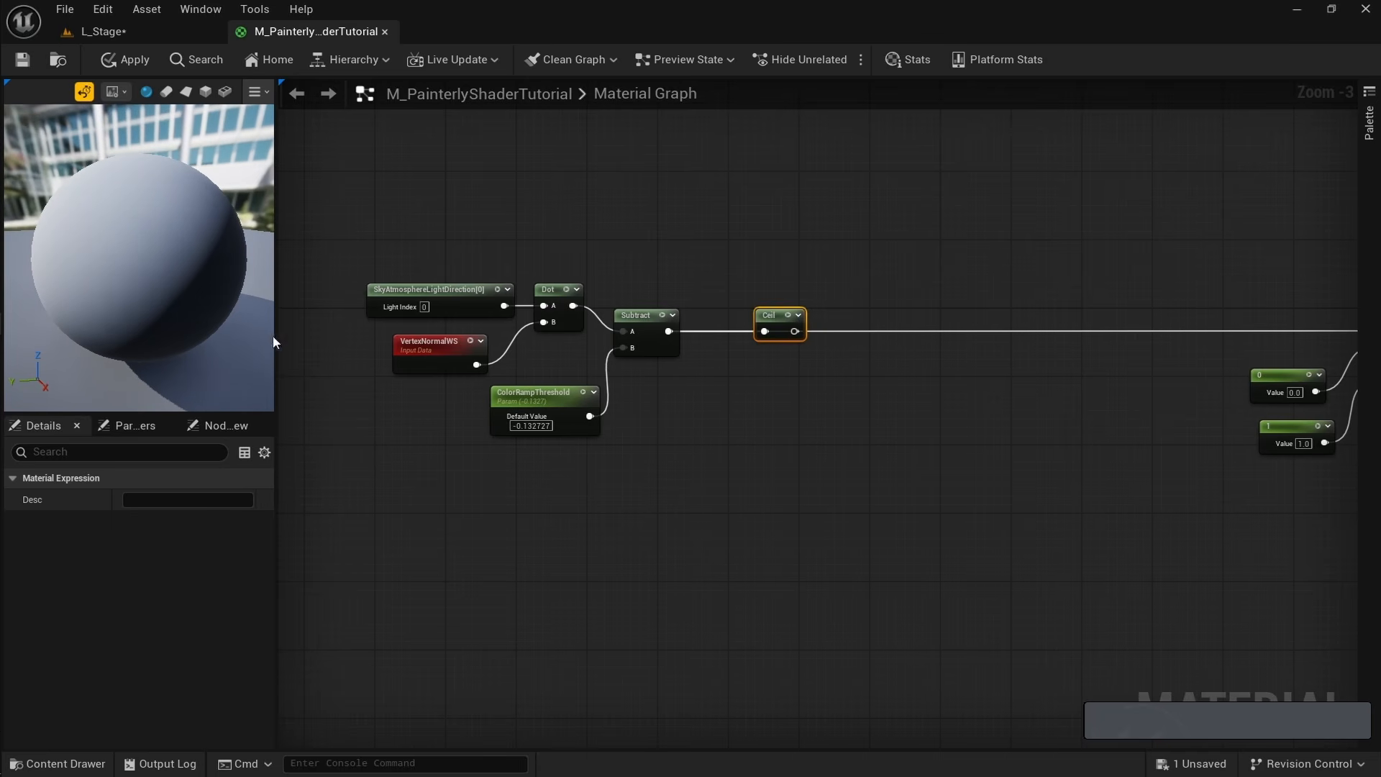
Preview the Ceil node's result on the preview sphere, then stop previewing it.
{"action": "right_click", "coordinate": [768, 315]}
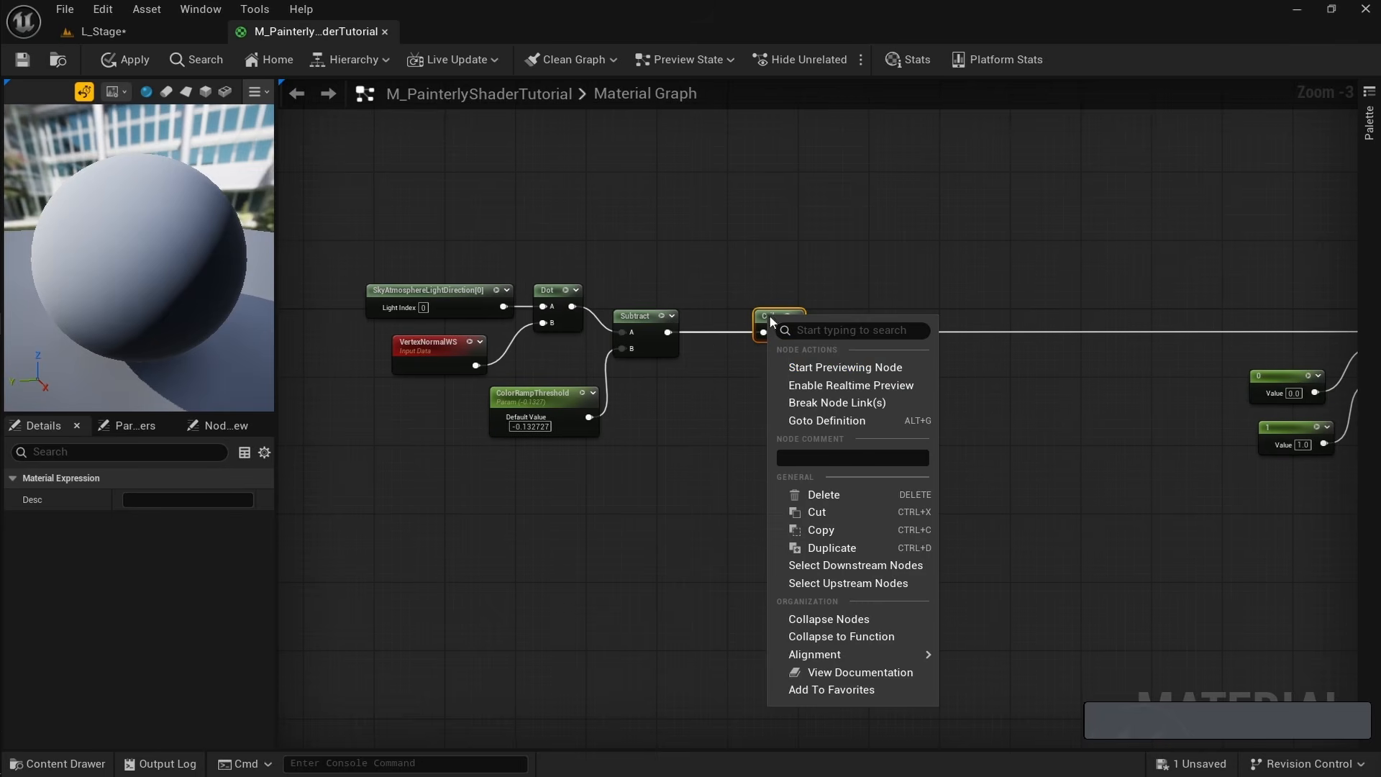
{"action": "left_click", "coordinate": [836, 369]}
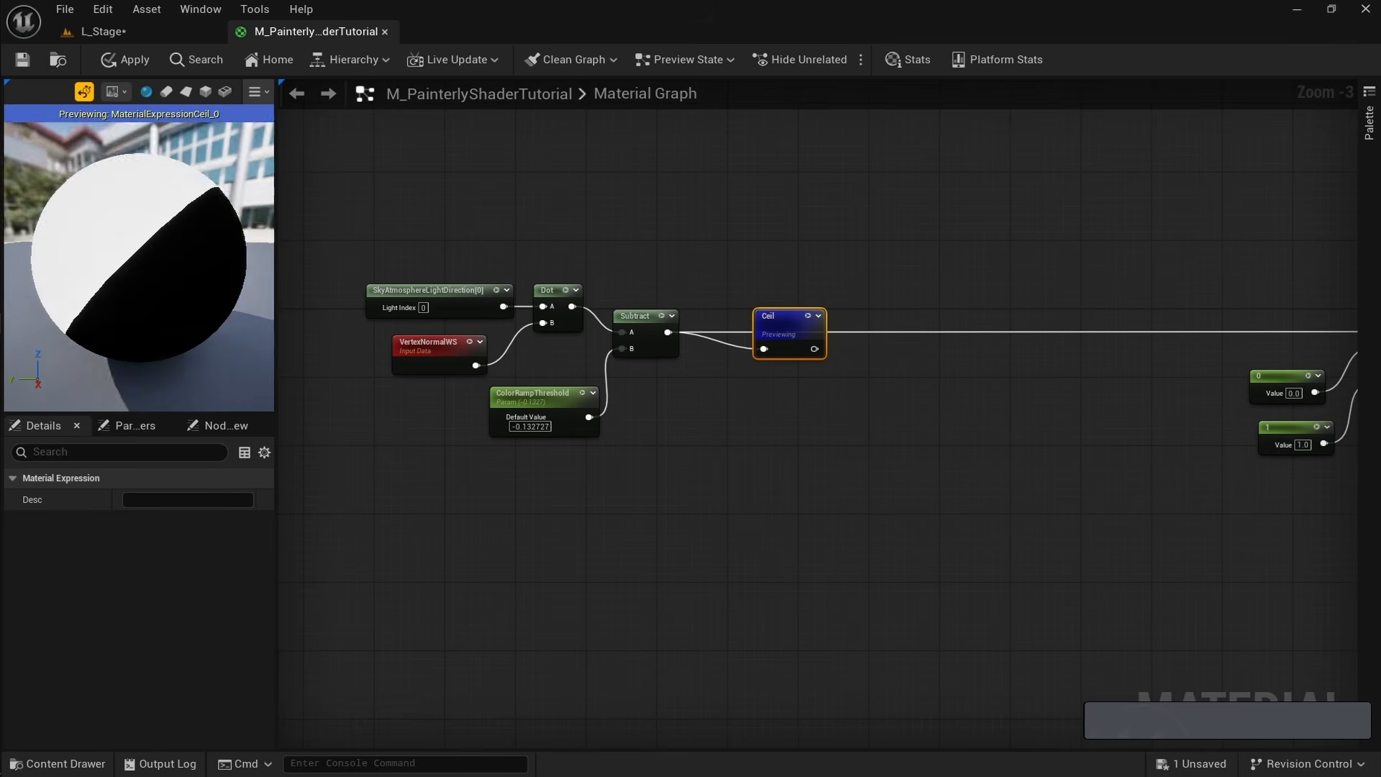
{"action": "left_click_drag", "start_coordinate": [180, 274], "coordinate": [170, 273]}
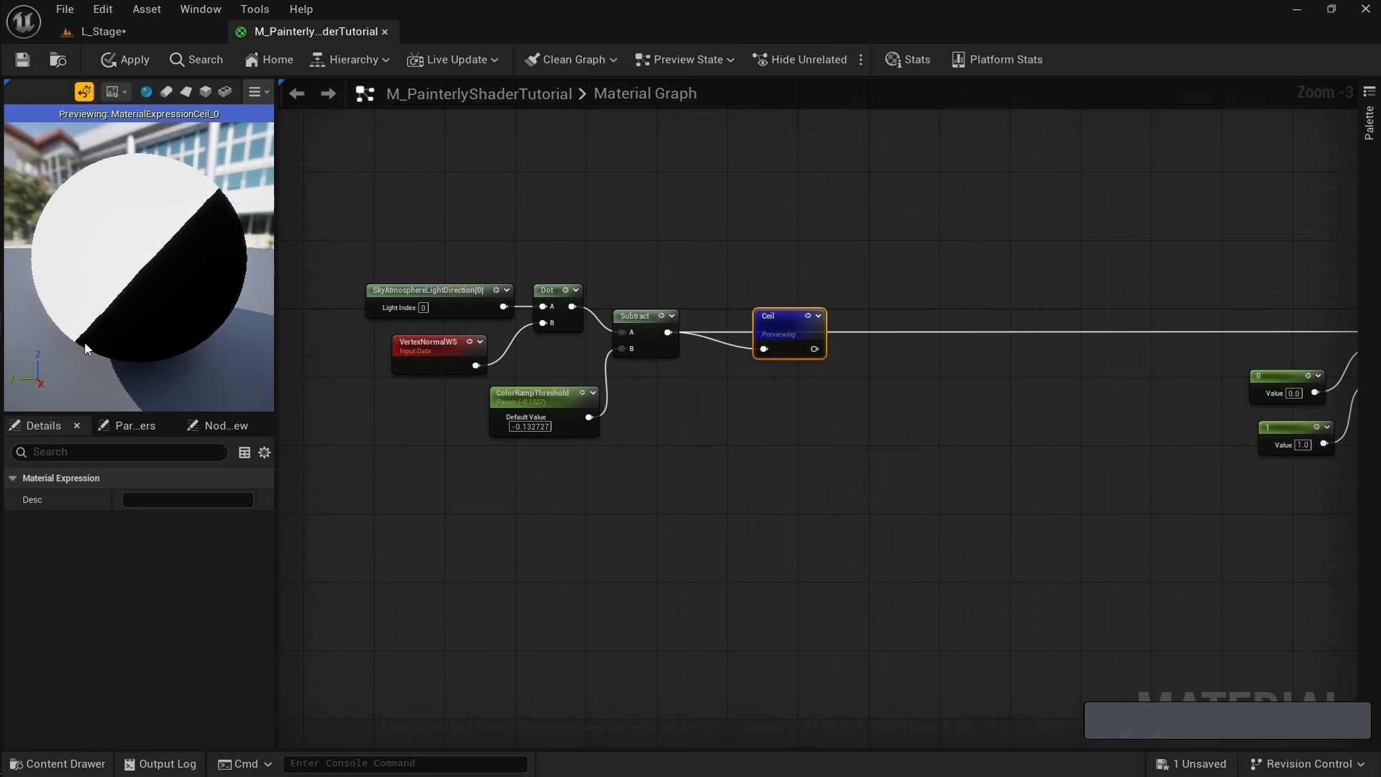
{"action": "right_click", "coordinate": [779, 324]}
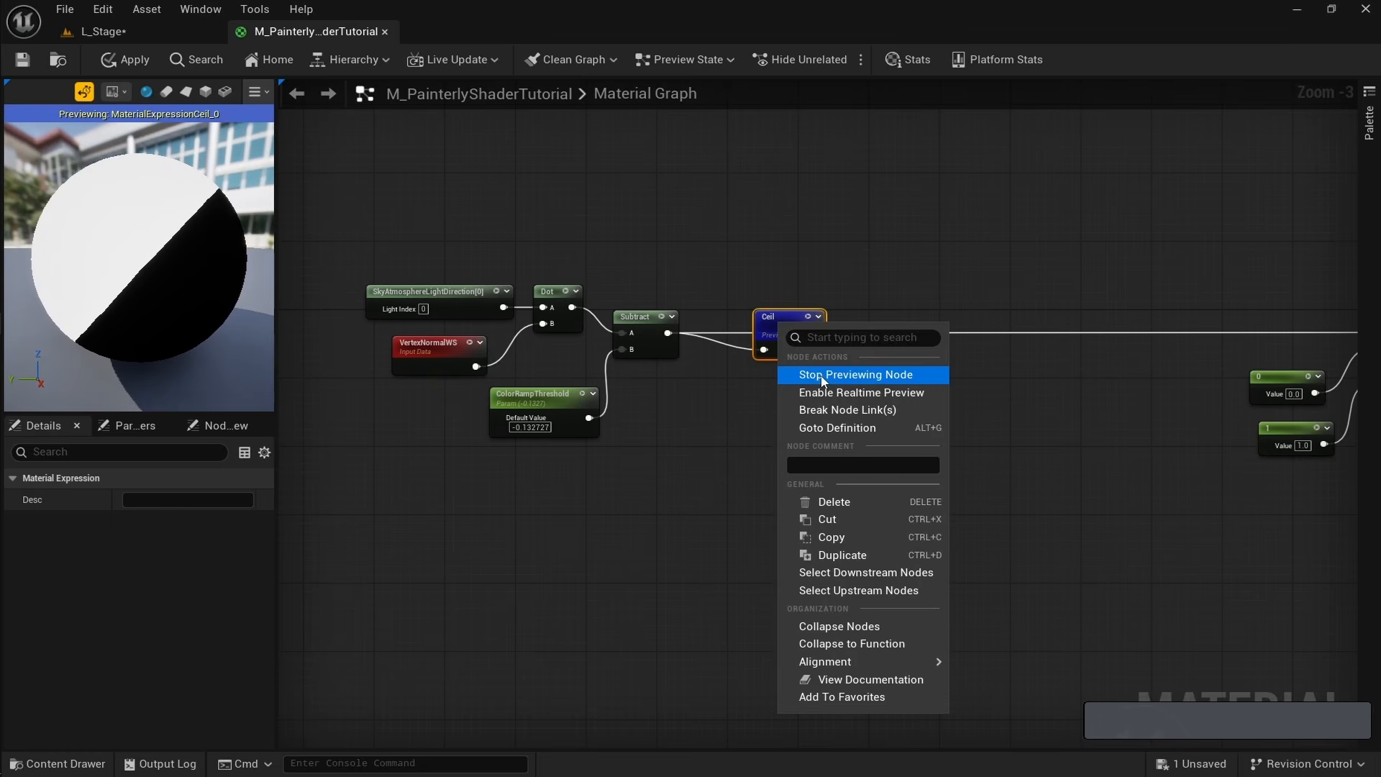
{"action": "left_click", "coordinate": [820, 379]}
Move the light direction, normal, Dot, Subtract, ColorRampThreshold and Ceil nodes together farther away from the material output.
{"action": "middle_click_drag", "start_coordinate": [726, 406], "coordinate": [612, 394], "text": "alt"}
{"action": "scroll", "coordinate": [535, 424], "scroll_direction": "down", "scroll_amount": 2}
{"action": "left_click_drag", "start_coordinate": [403, 297], "coordinate": [619, 432]}
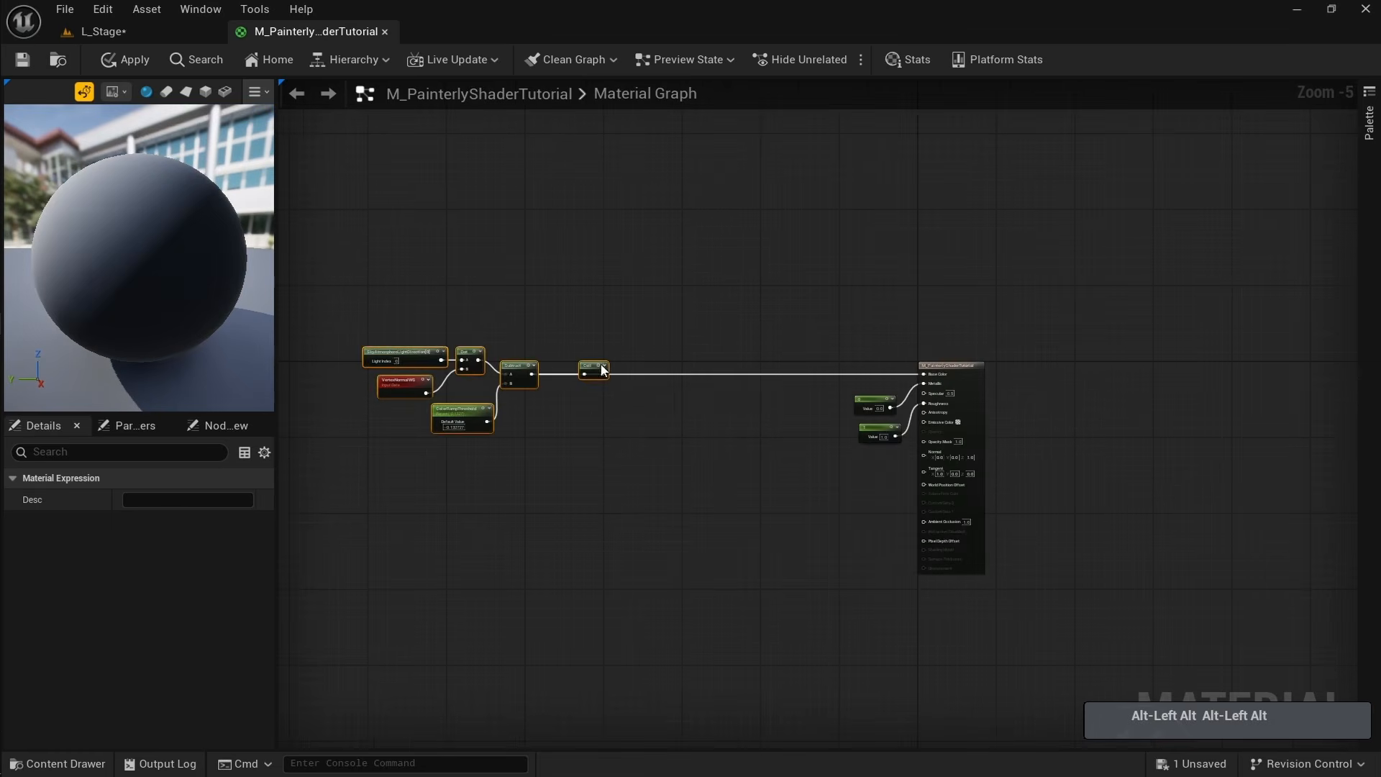
{"action": "left_click_drag", "start_coordinate": [594, 367], "coordinate": [478, 367]}
{"action": "scroll", "coordinate": [463, 395], "scroll_direction": "up", "scroll_amount": 2}
{"action": "left_click", "coordinate": [585, 399]}
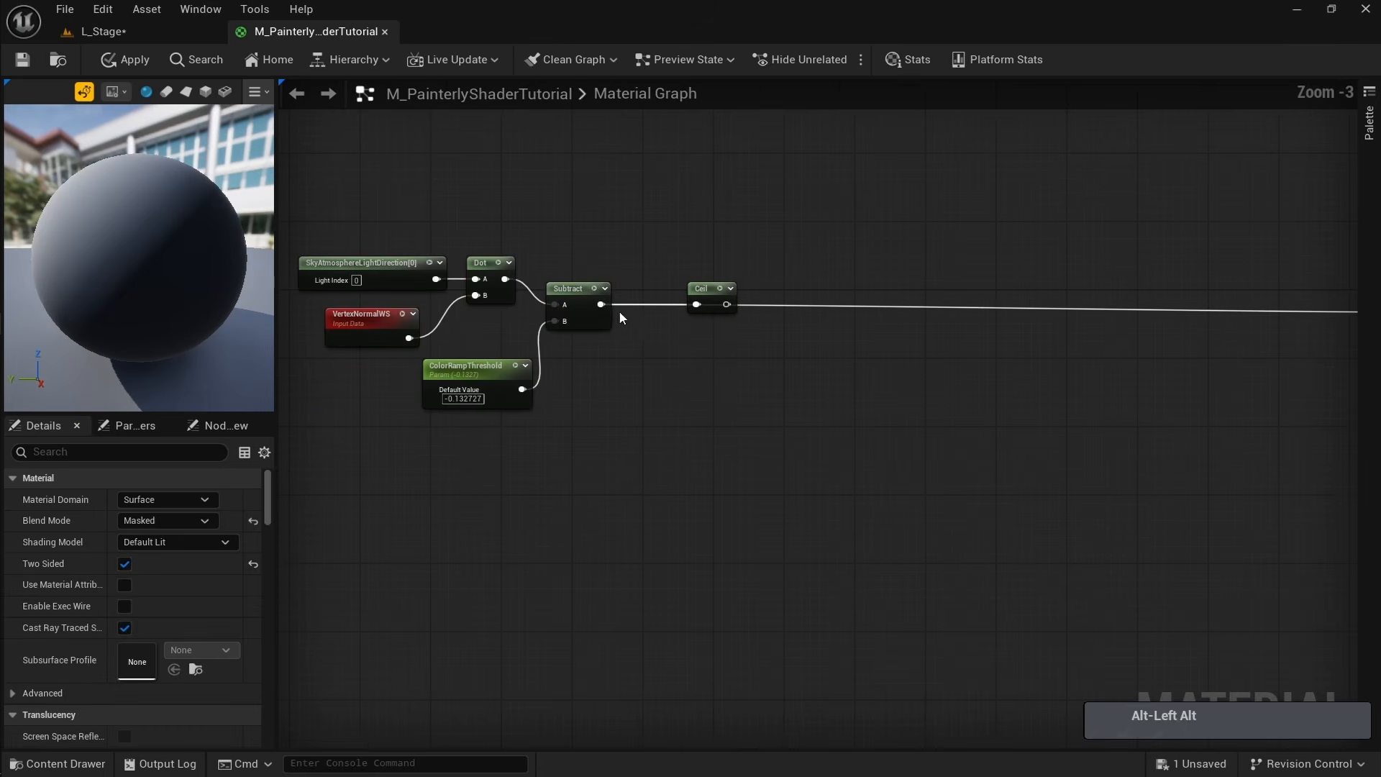
Add a Multiply node below Ceil, fed by the Subtract output, and set its B value to -1.
{"action": "left_click_drag", "start_coordinate": [623, 343], "coordinate": [633, 457]}
{"action": "type", "text": "m,"}
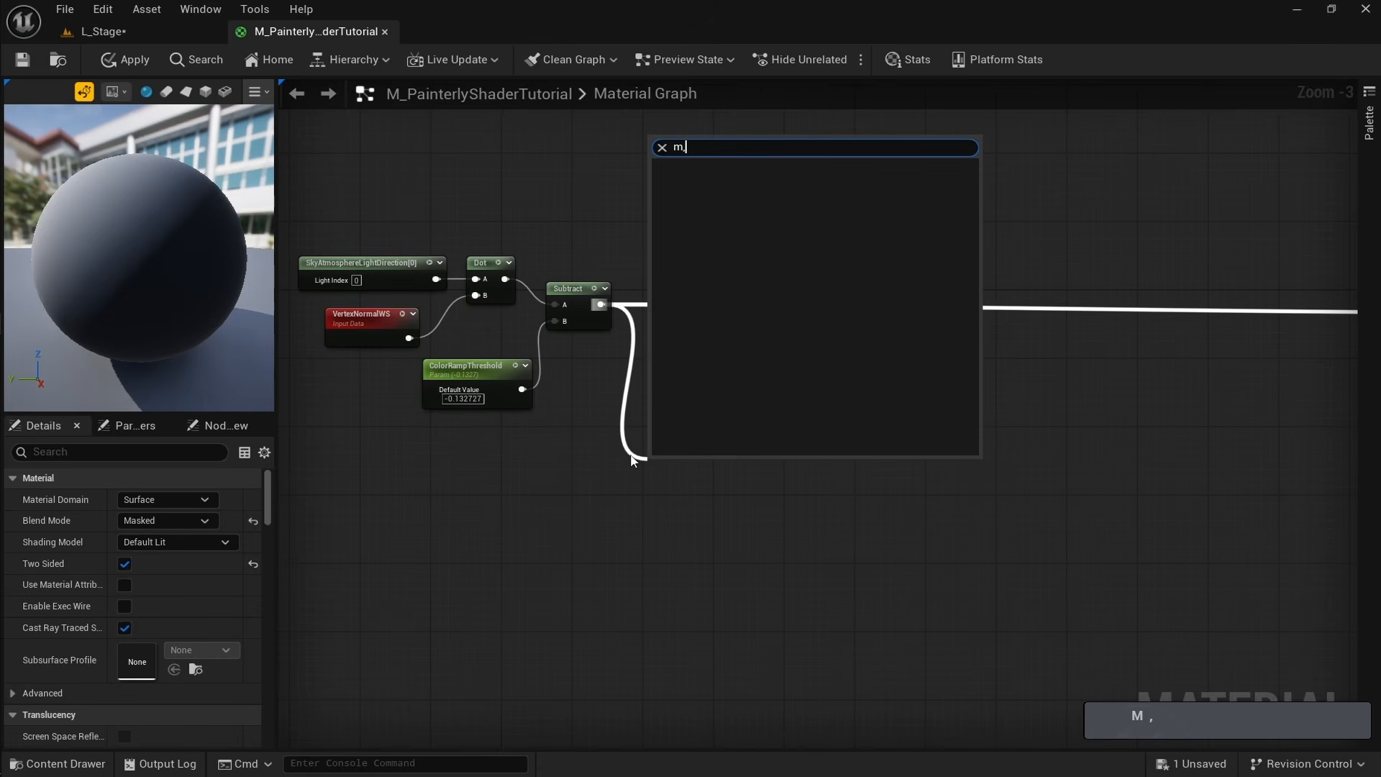
{"action": "type", "text": "ulti"}
{"action": "key", "text": "Return"}
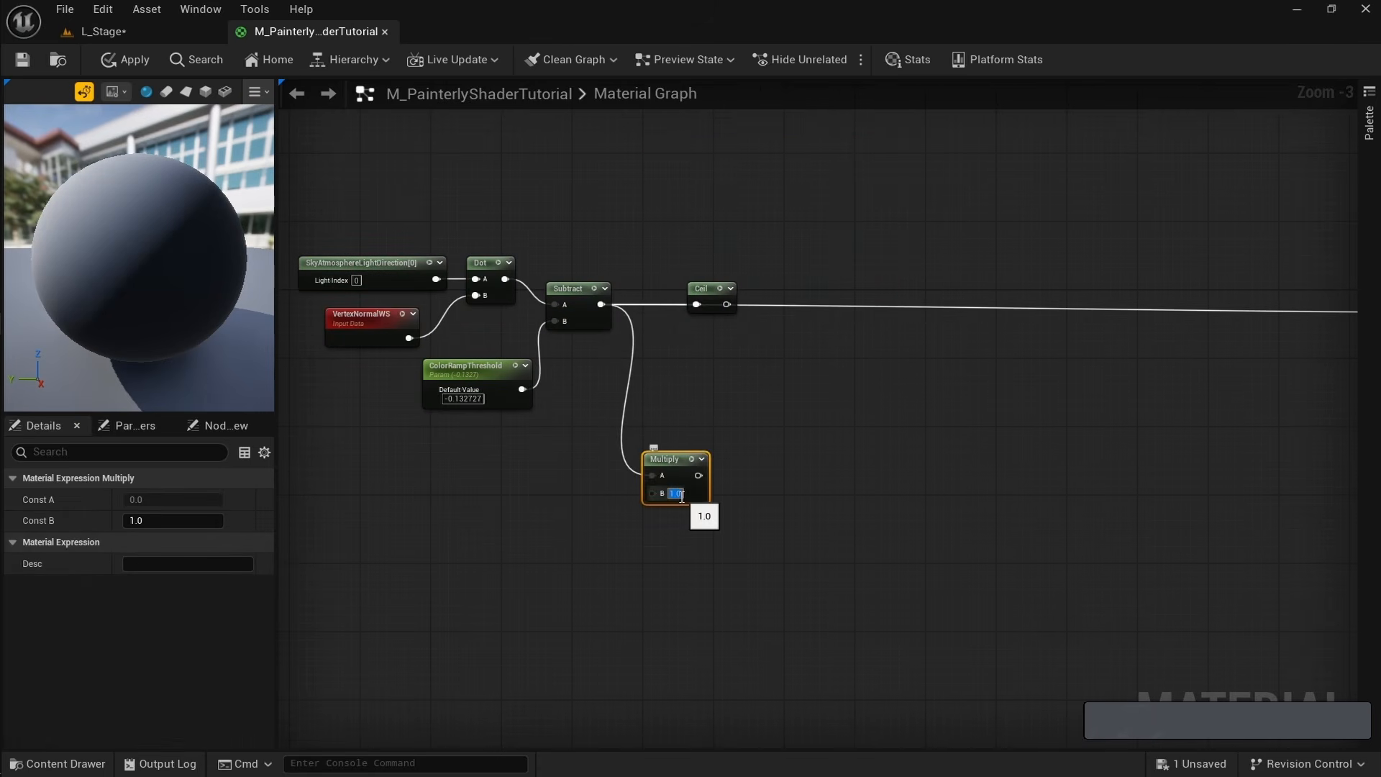
{"action": "left_click", "coordinate": [681, 496]}
{"action": "type", "text": "-1"}
{"action": "key", "text": "Return"}
Preview the Multiply node's inverted shading on the preview sphere, then stop previewing it.
{"action": "right_click_drag", "start_coordinate": [784, 477], "coordinate": [562, 444]}
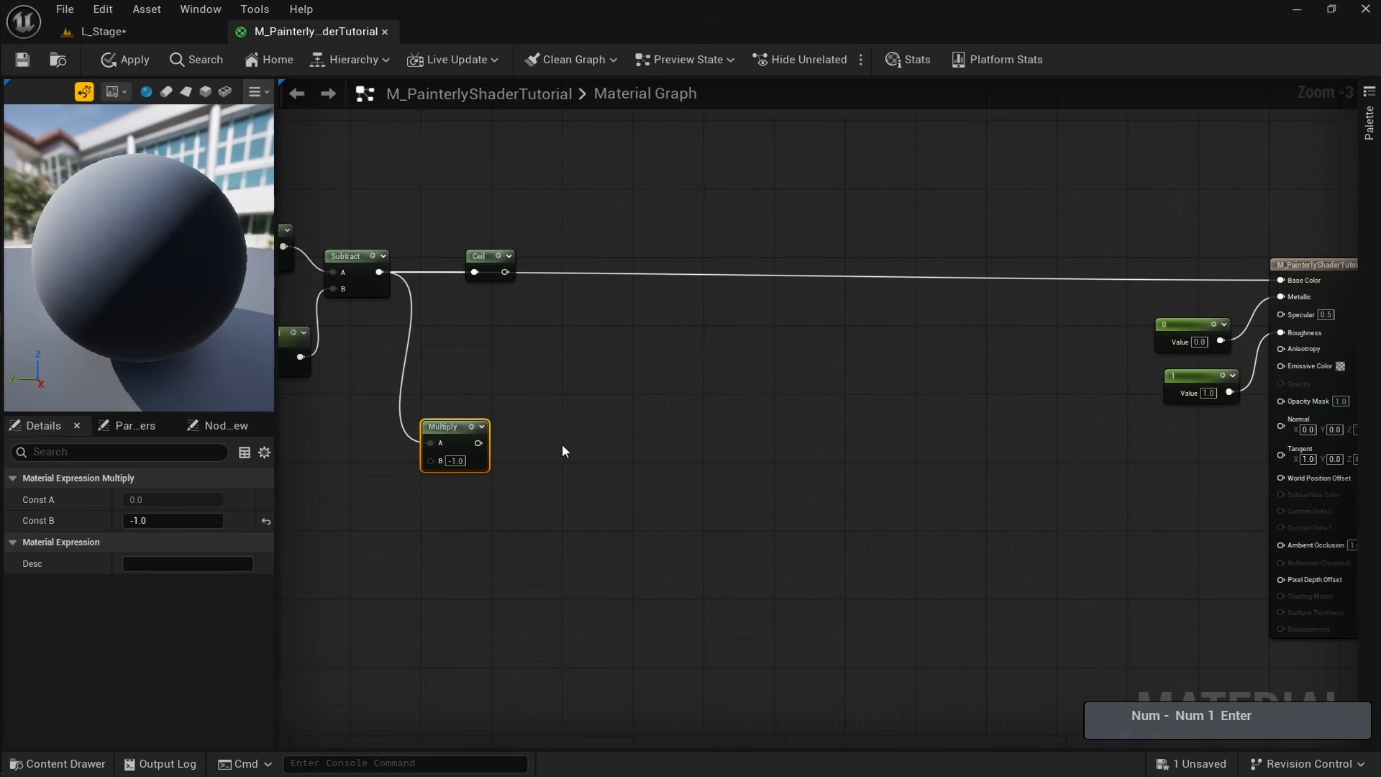
{"action": "right_click_drag", "start_coordinate": [414, 333], "coordinate": [635, 346]}
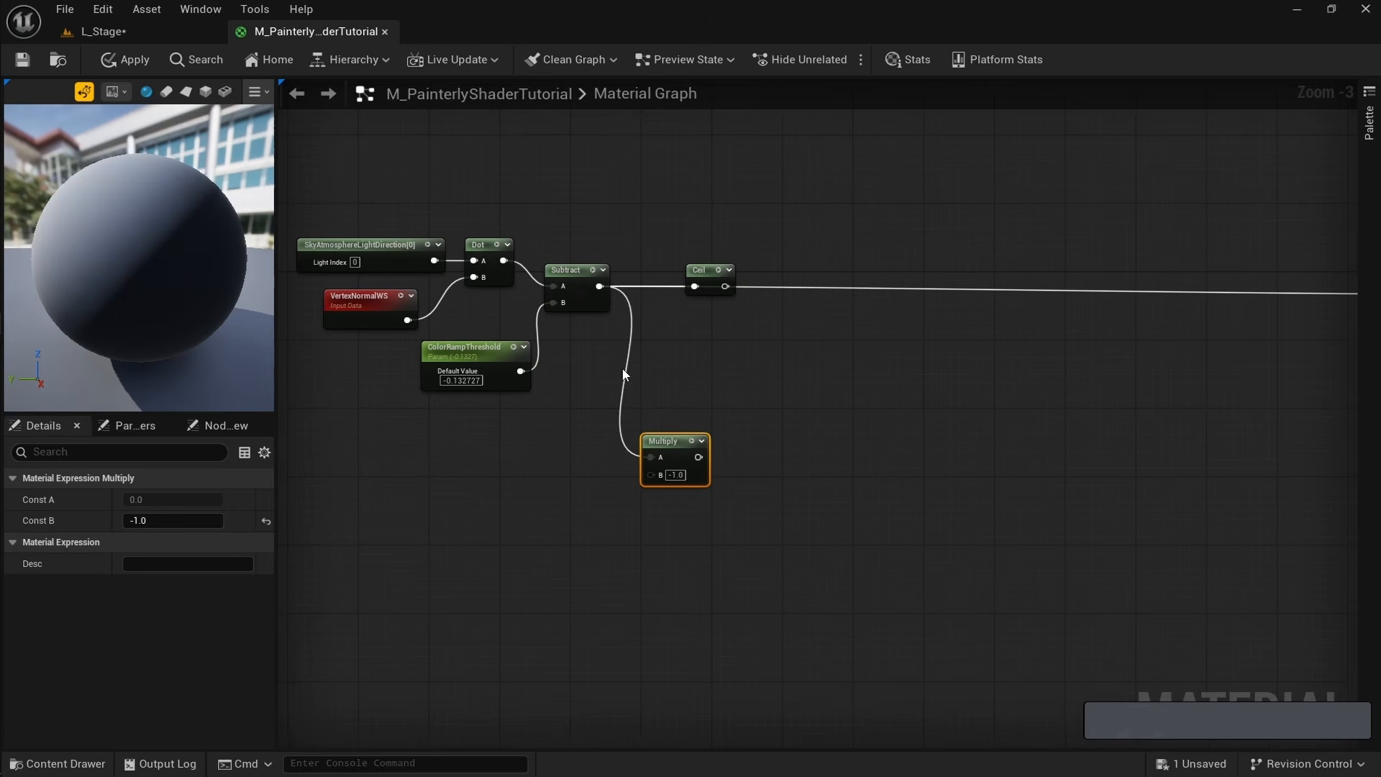
{"action": "right_click", "coordinate": [675, 442]}
{"action": "left_click", "coordinate": [752, 104]}
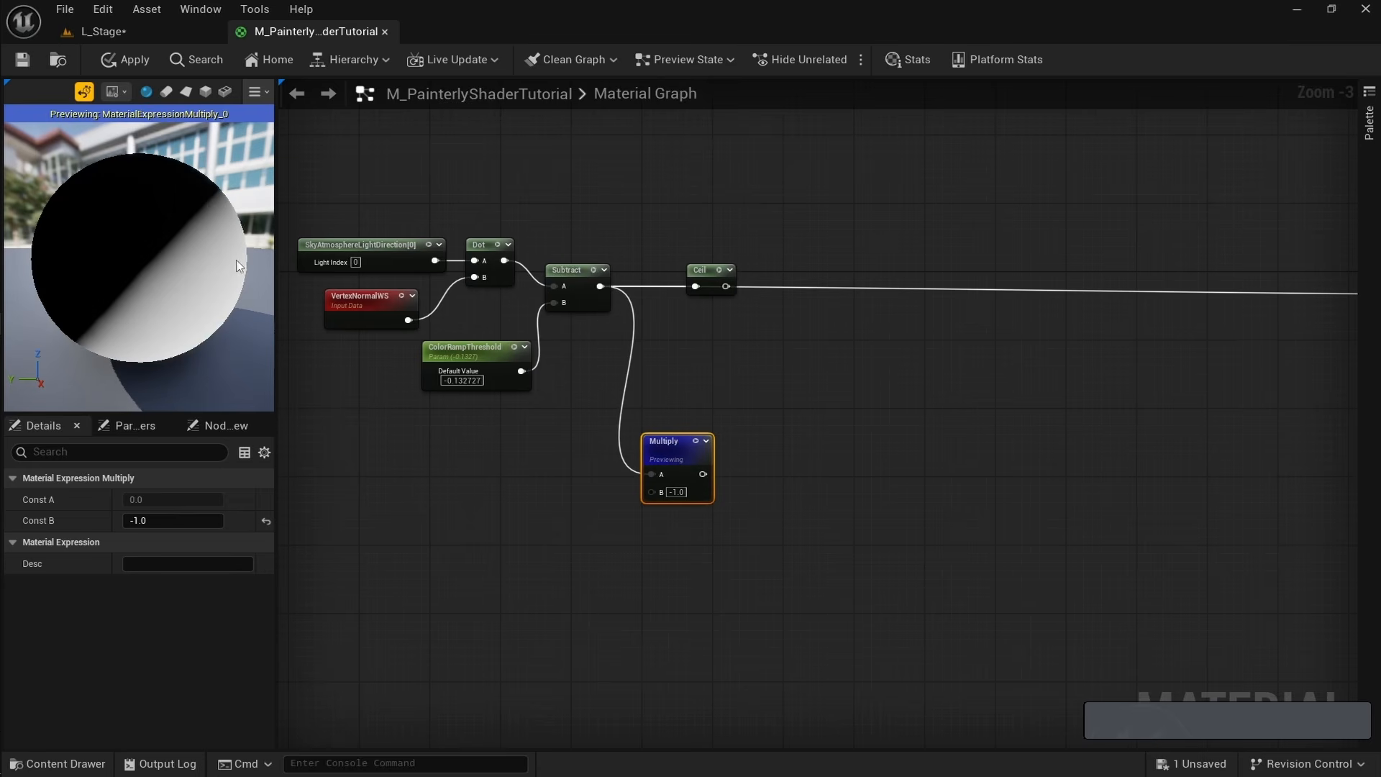
{"action": "right_click", "coordinate": [694, 444]}
{"action": "left_click", "coordinate": [752, 102]}
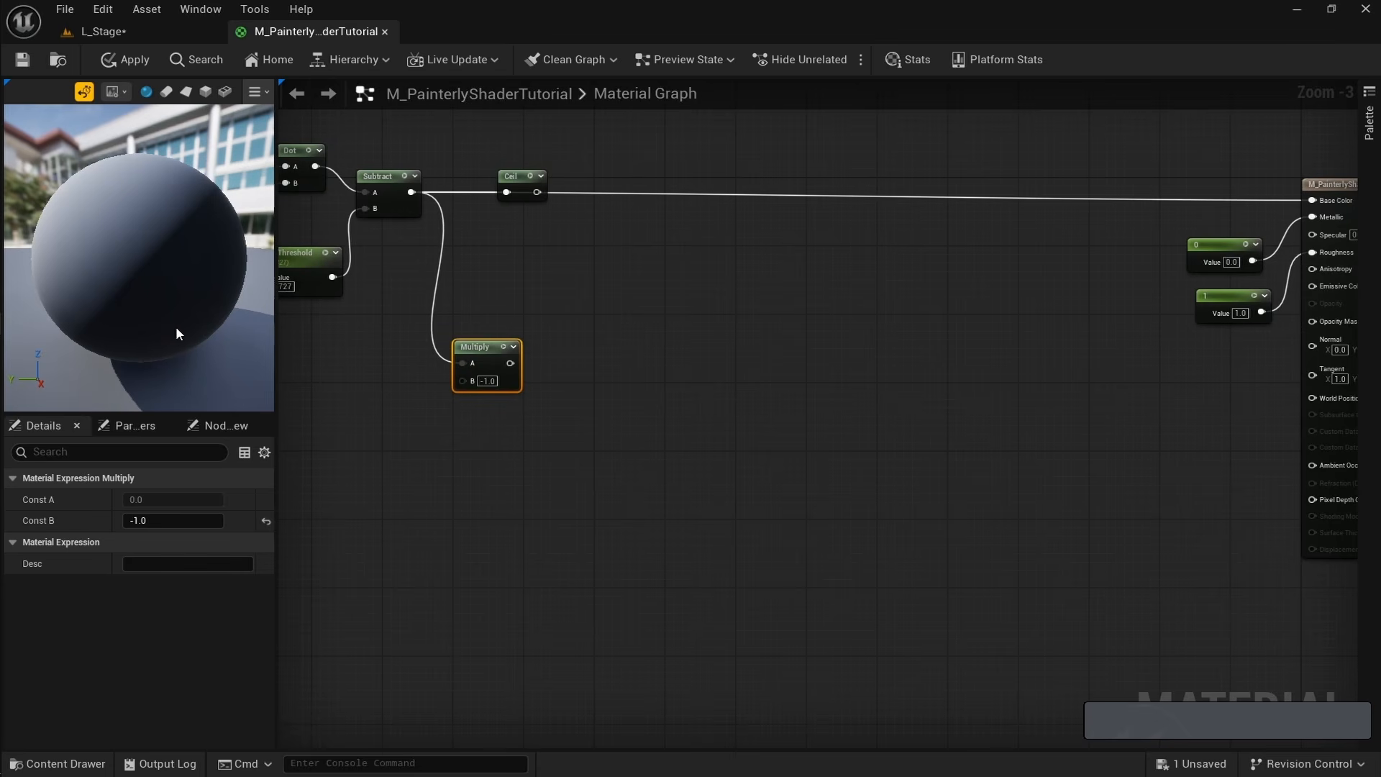
Add an If node with its A input fed by the Multiply output and align it beside Multiply.
{"action": "right_click_drag", "start_coordinate": [502, 431], "coordinate": [442, 404]}
{"action": "left_click_drag", "start_coordinate": [450, 335], "coordinate": [517, 357]}
{"action": "type", "text": "if"}
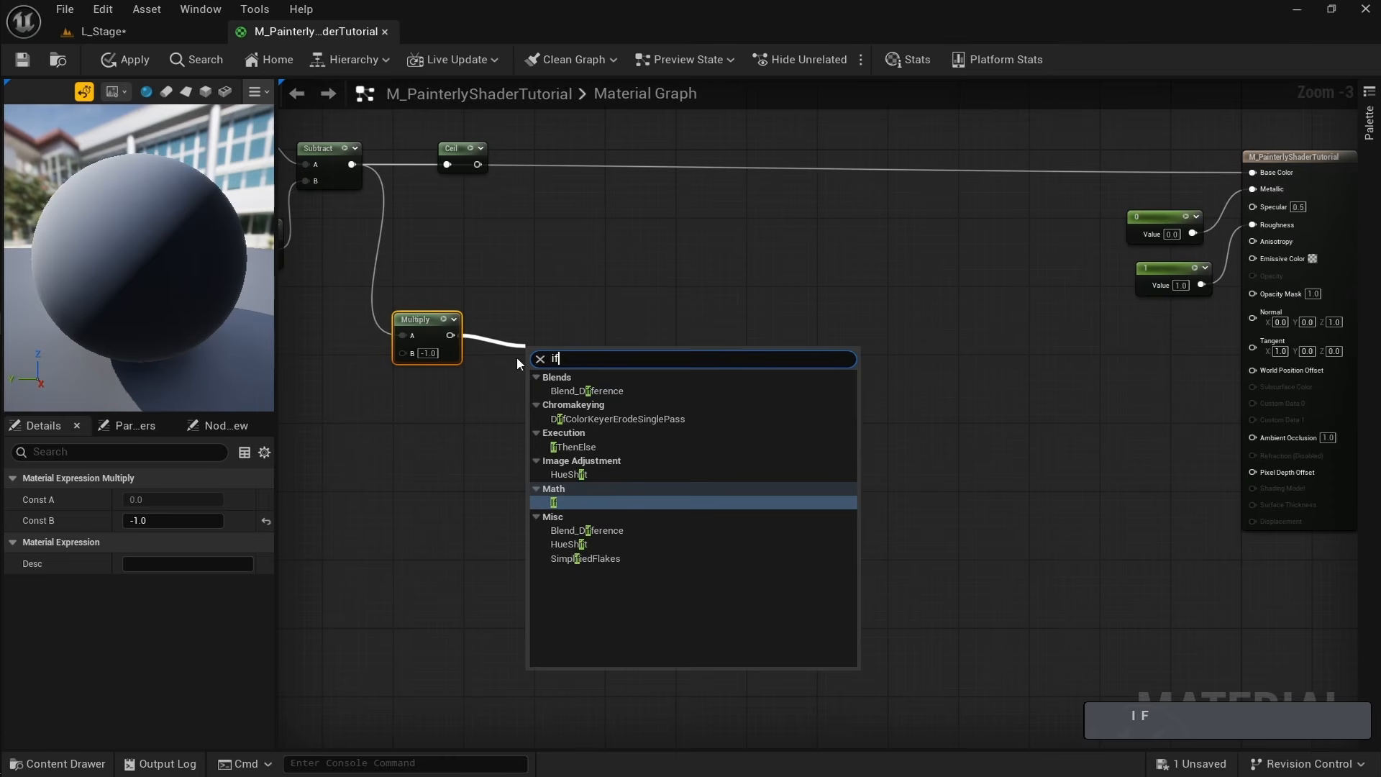
{"action": "key", "text": "Return"}
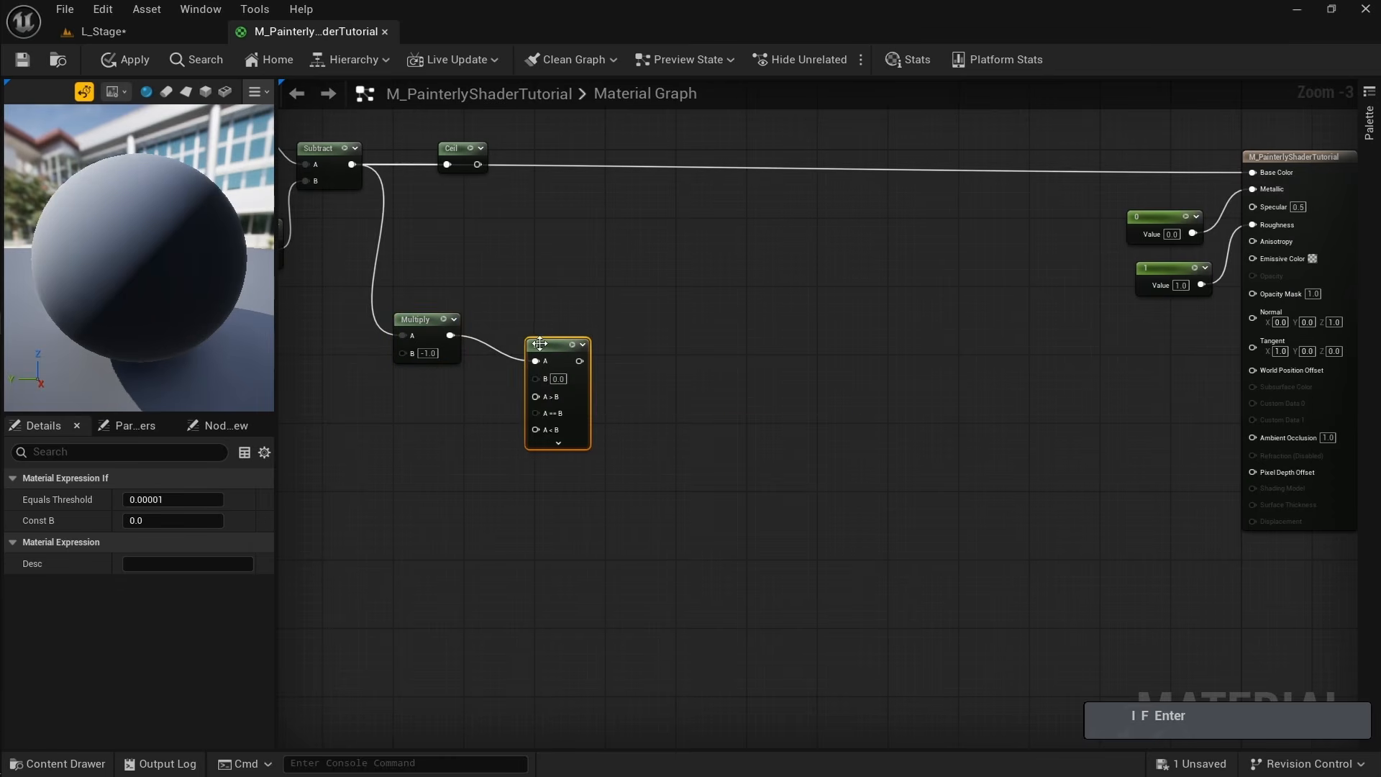
{"action": "left_click", "coordinate": [592, 342]}
{"action": "scroll", "coordinate": [592, 342], "scroll_direction": "up", "scroll_amount": 2}
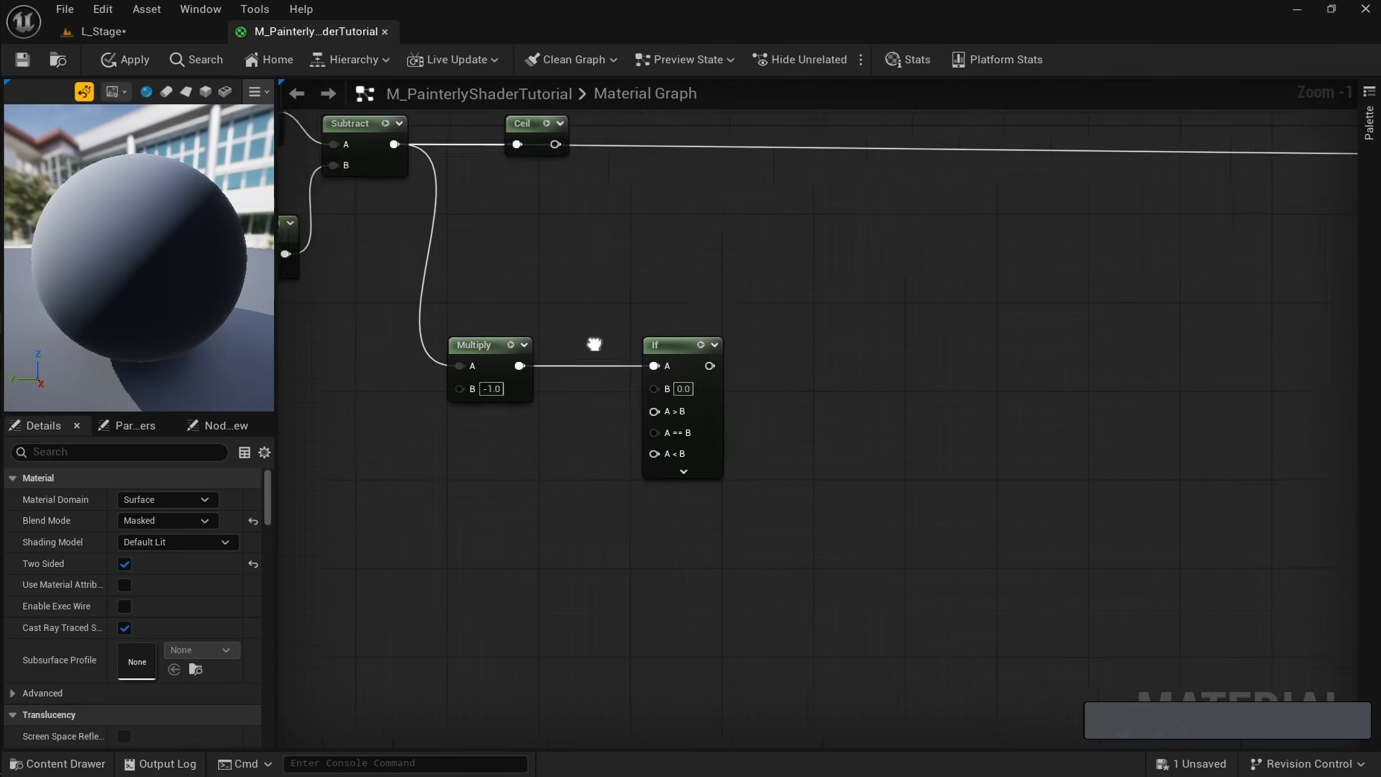
Add a scalar parameter ColorDPosition with a default value of 0.5 and connect it to the If node's B input.
{"action": "left_click", "coordinate": [531, 282]}
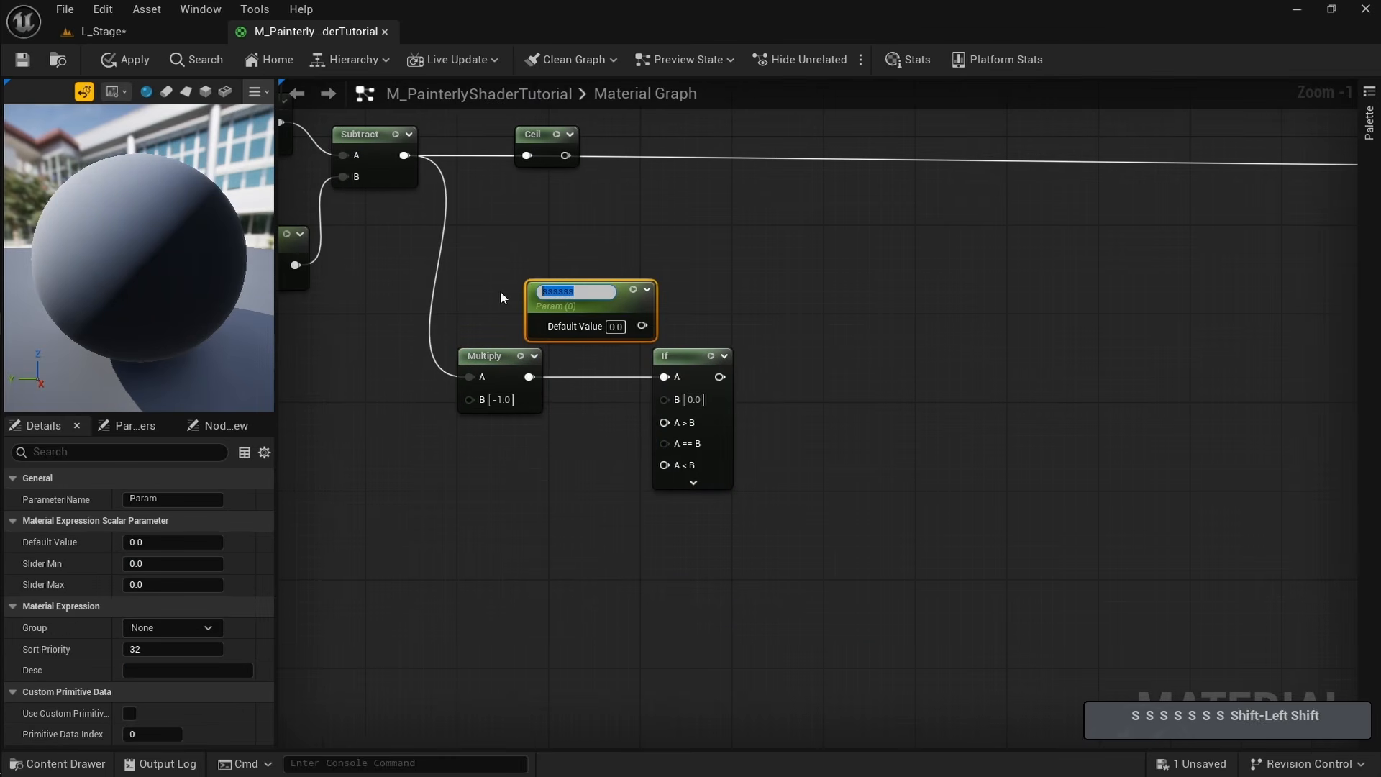
{"action": "type", "text": "ColorDPosition"}
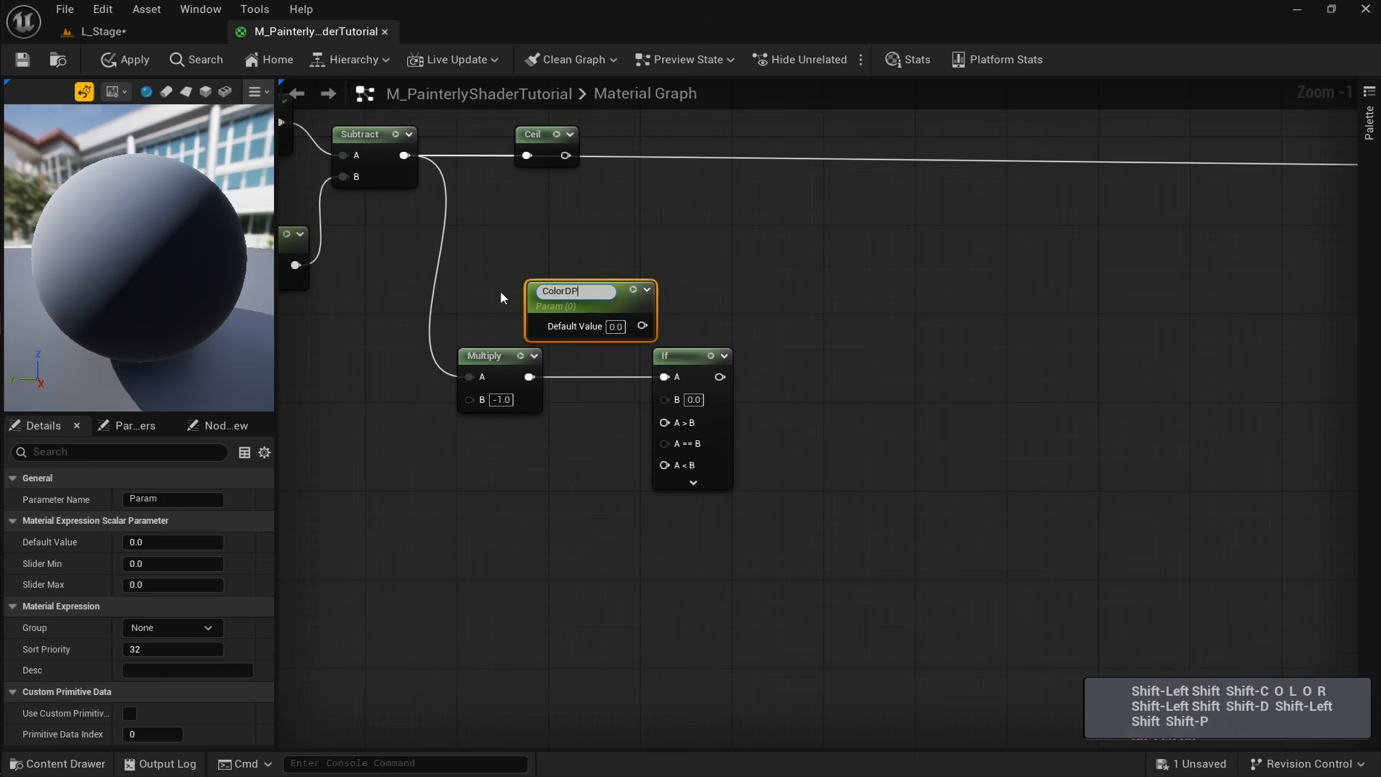
{"action": "key", "text": "Return"}
{"action": "left_click", "coordinate": [145, 541]}
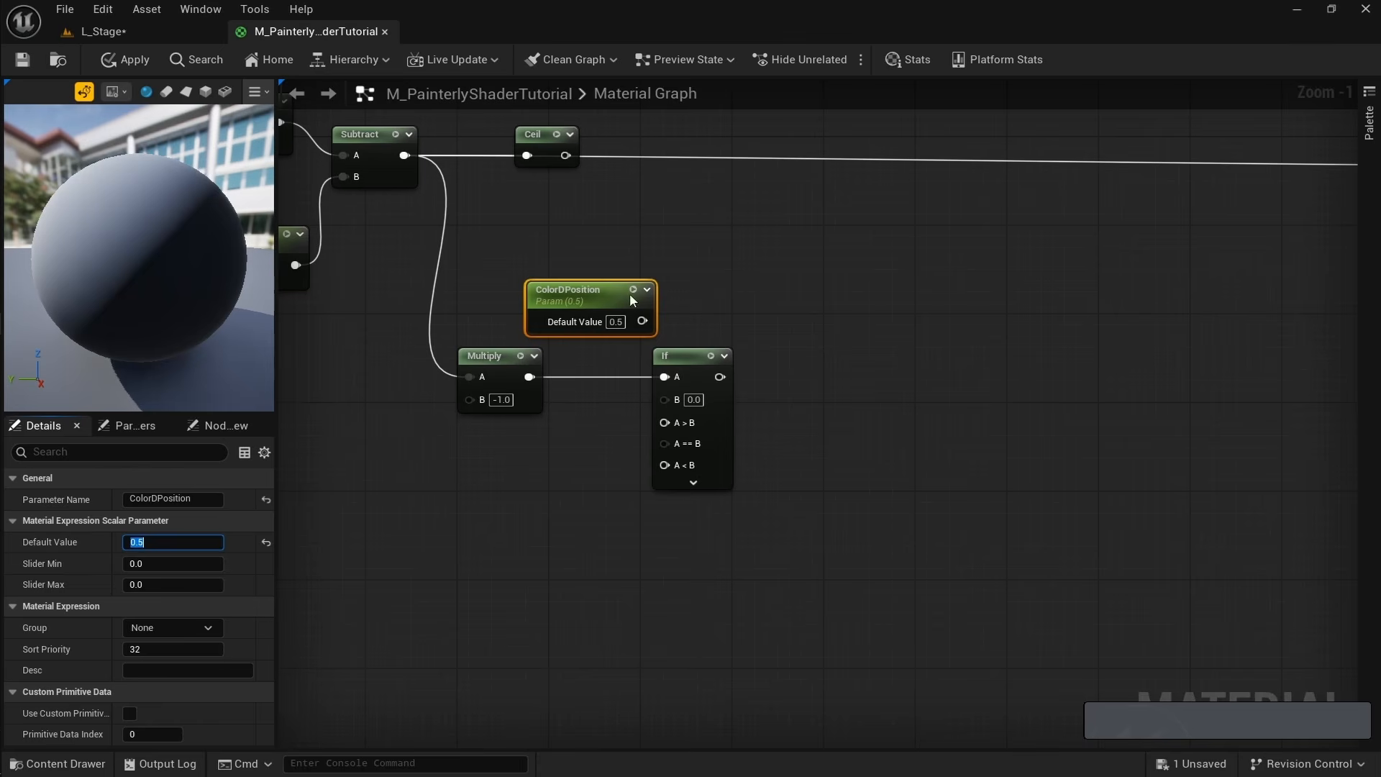
{"action": "left_click_drag", "start_coordinate": [628, 293], "coordinate": [666, 400]}
{"action": "right_click_drag", "start_coordinate": [482, 452], "coordinate": [482, 427]}
Add two Constant nodes below Multiply, leaving the upper one at 0 and setting the lower one to 1.
{"action": "key", "text": "1"}
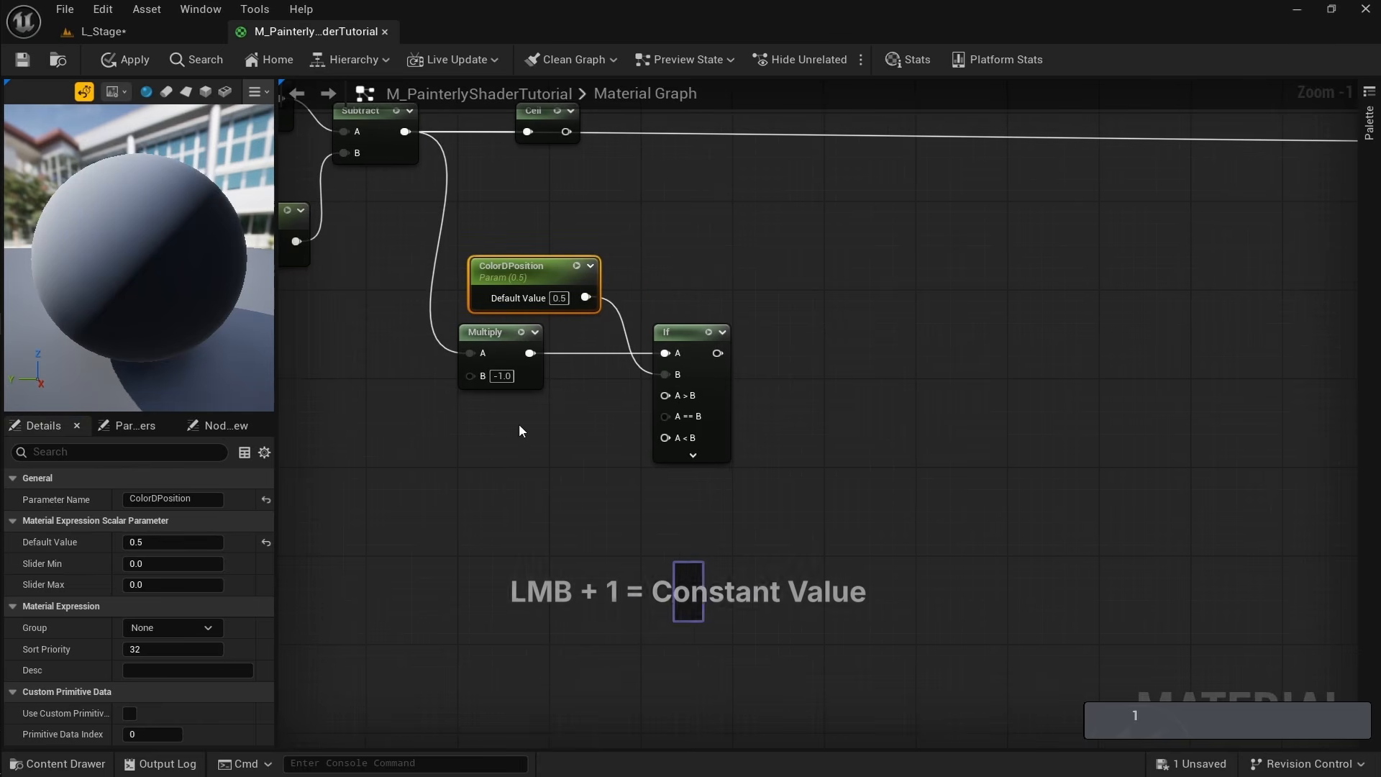
{"action": "left_click", "coordinate": [519, 424]}
{"action": "left_click", "coordinate": [525, 478]}
{"action": "left_click", "coordinate": [563, 499]}
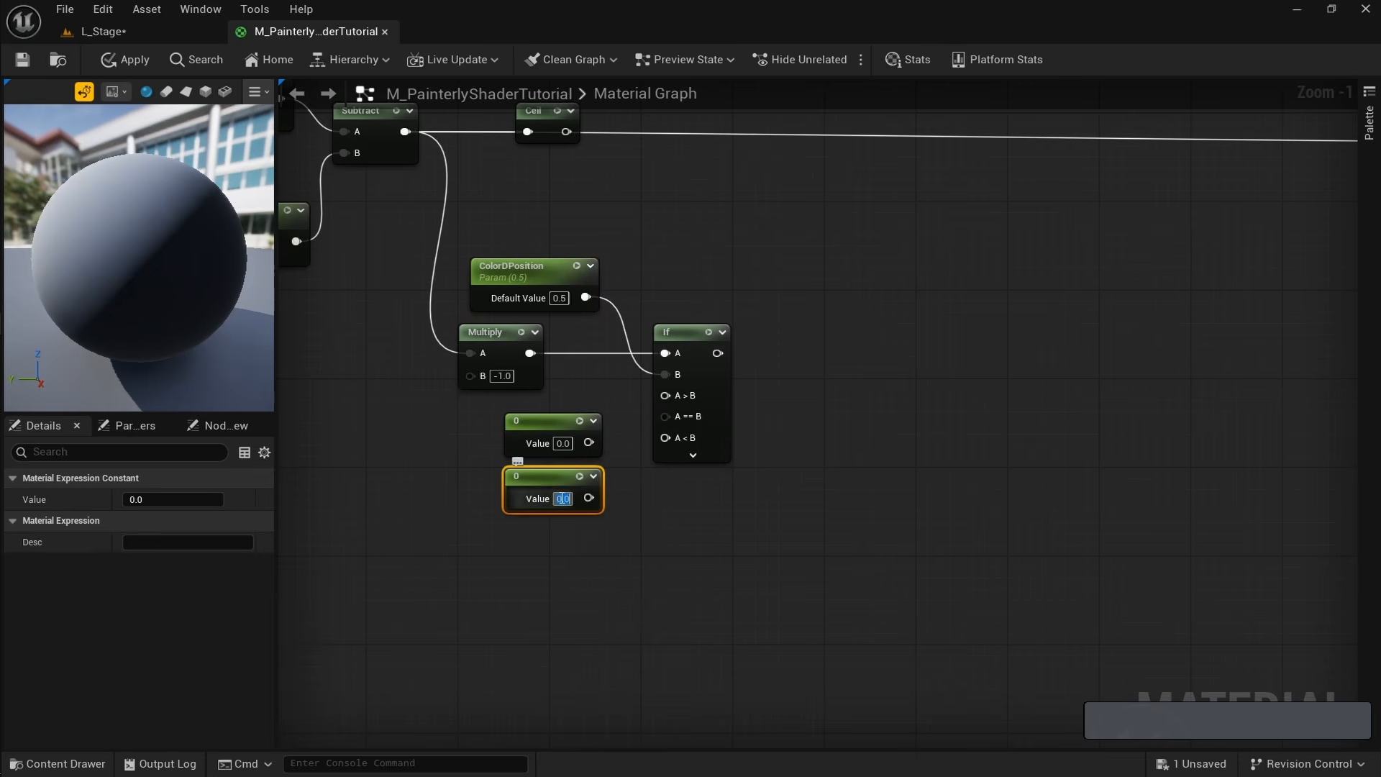
{"action": "type", "text": "1"}
{"action": "left_click", "coordinate": [565, 541]}
{"action": "right_click_drag", "start_coordinate": [589, 533], "coordinate": [548, 527]}
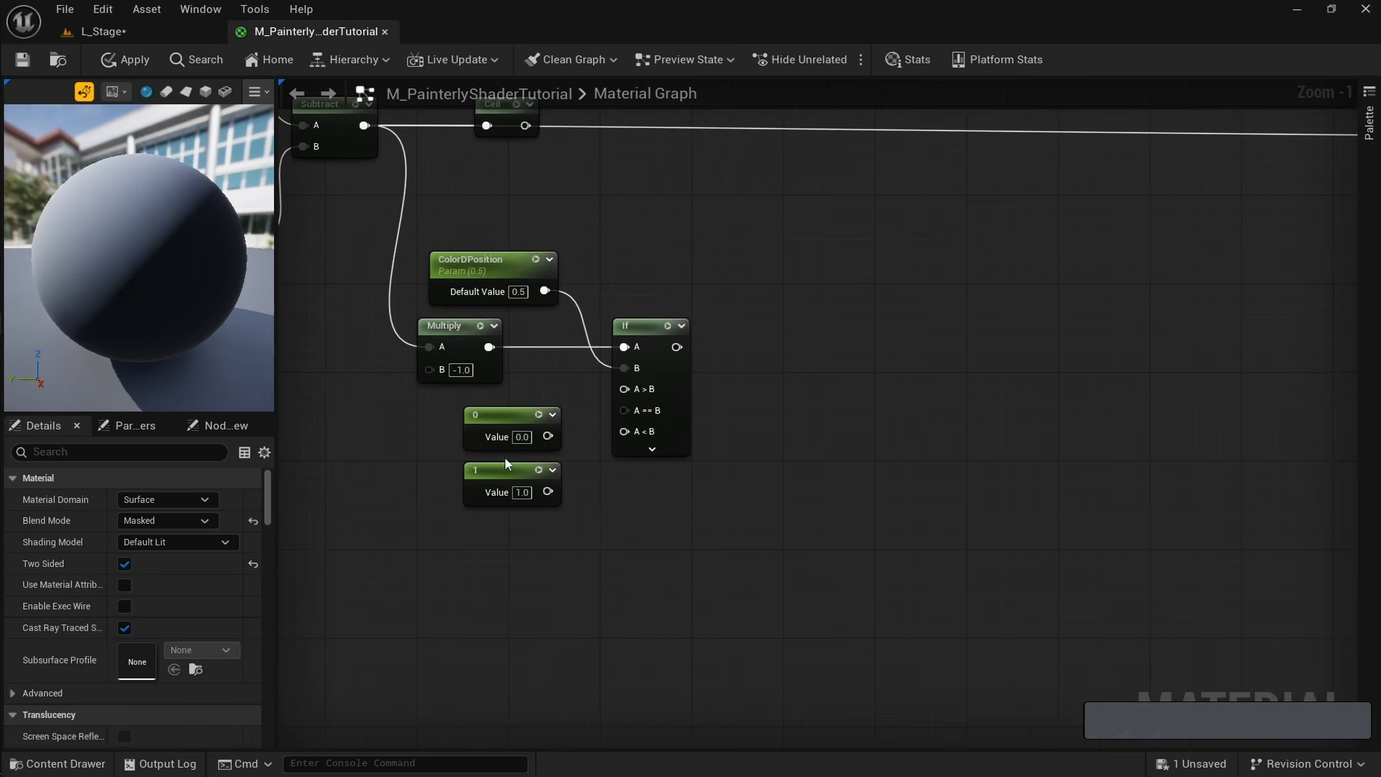
Connect the 0 constant to the If node's A > B input and the 1 constant to its A < B input.
{"action": "left_click_drag", "start_coordinate": [547, 436], "coordinate": [638, 393]}
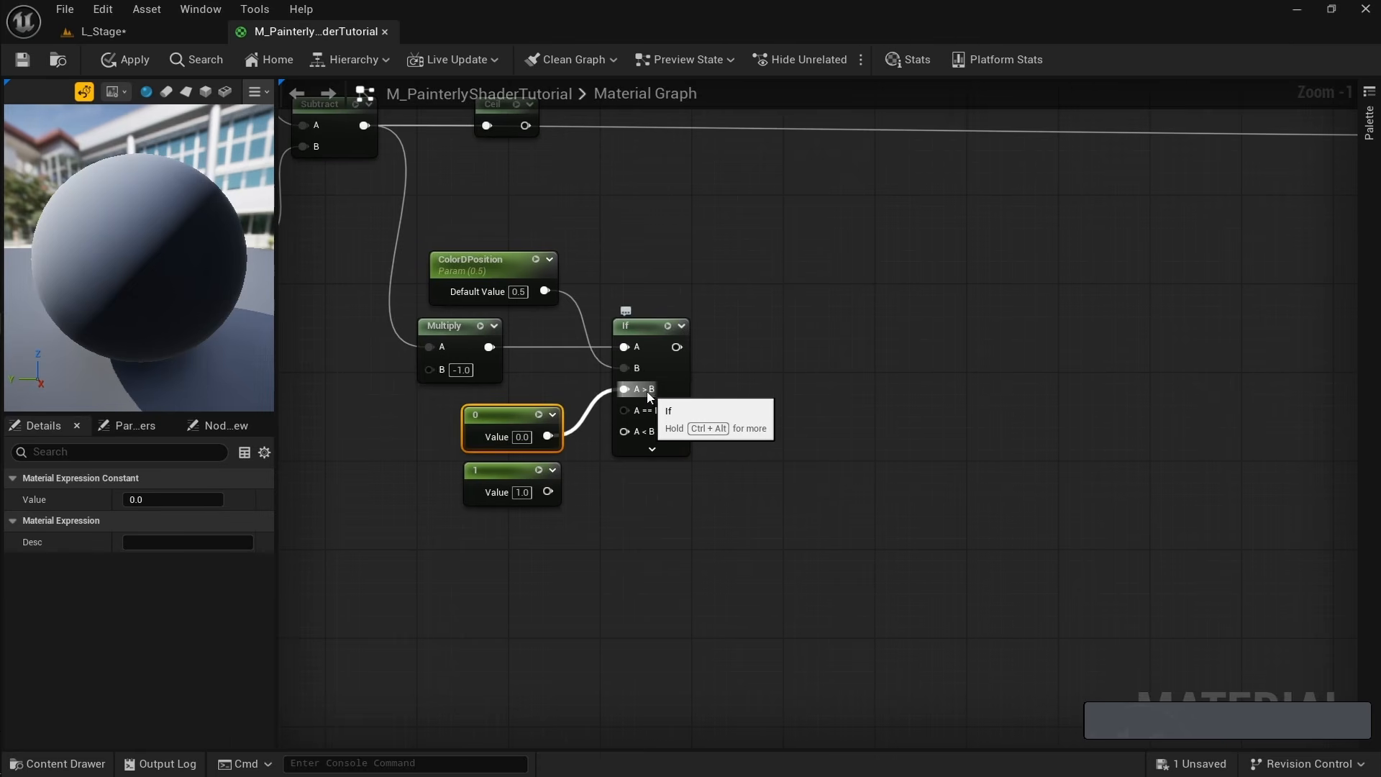
{"action": "left_click_drag", "start_coordinate": [677, 346], "coordinate": [794, 348]}
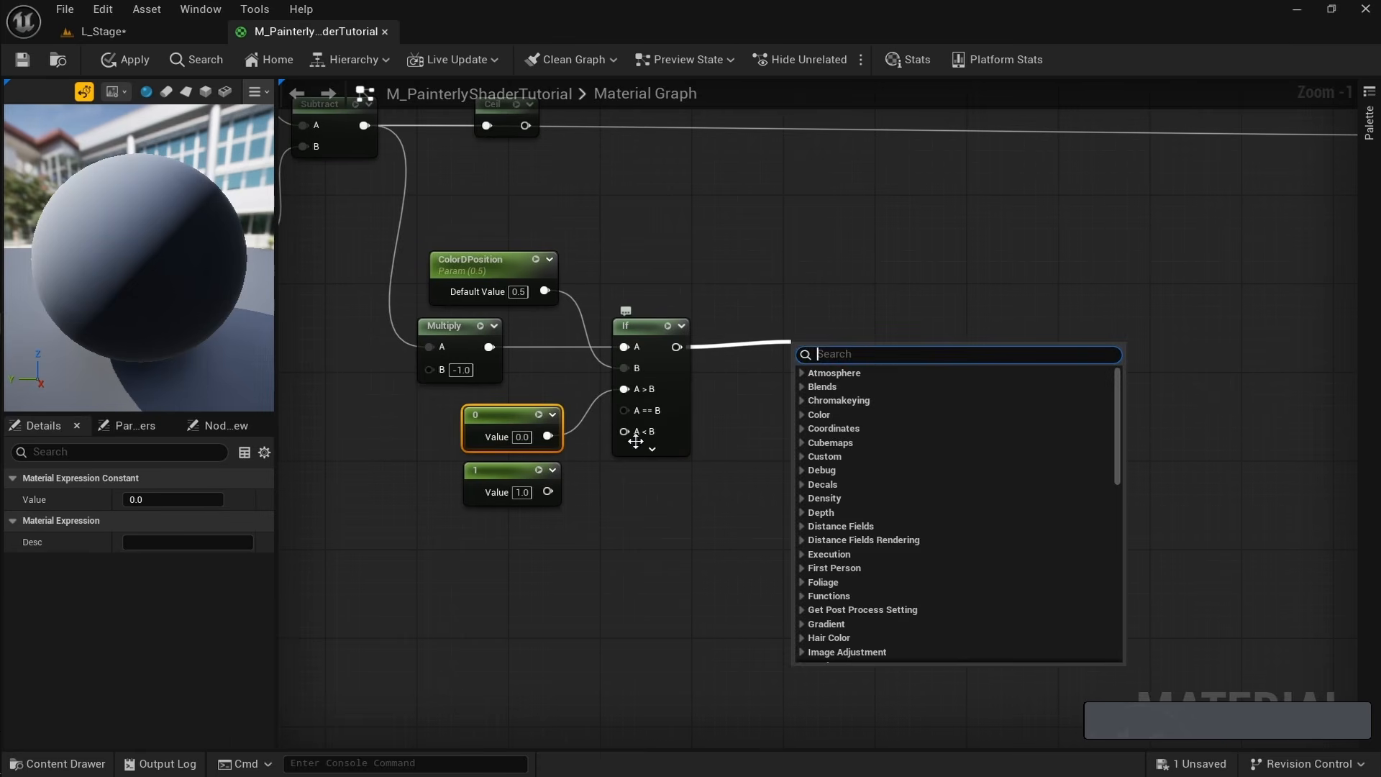
{"action": "left_click", "coordinate": [590, 507]}
{"action": "left_click_drag", "start_coordinate": [547, 491], "coordinate": [633, 435]}
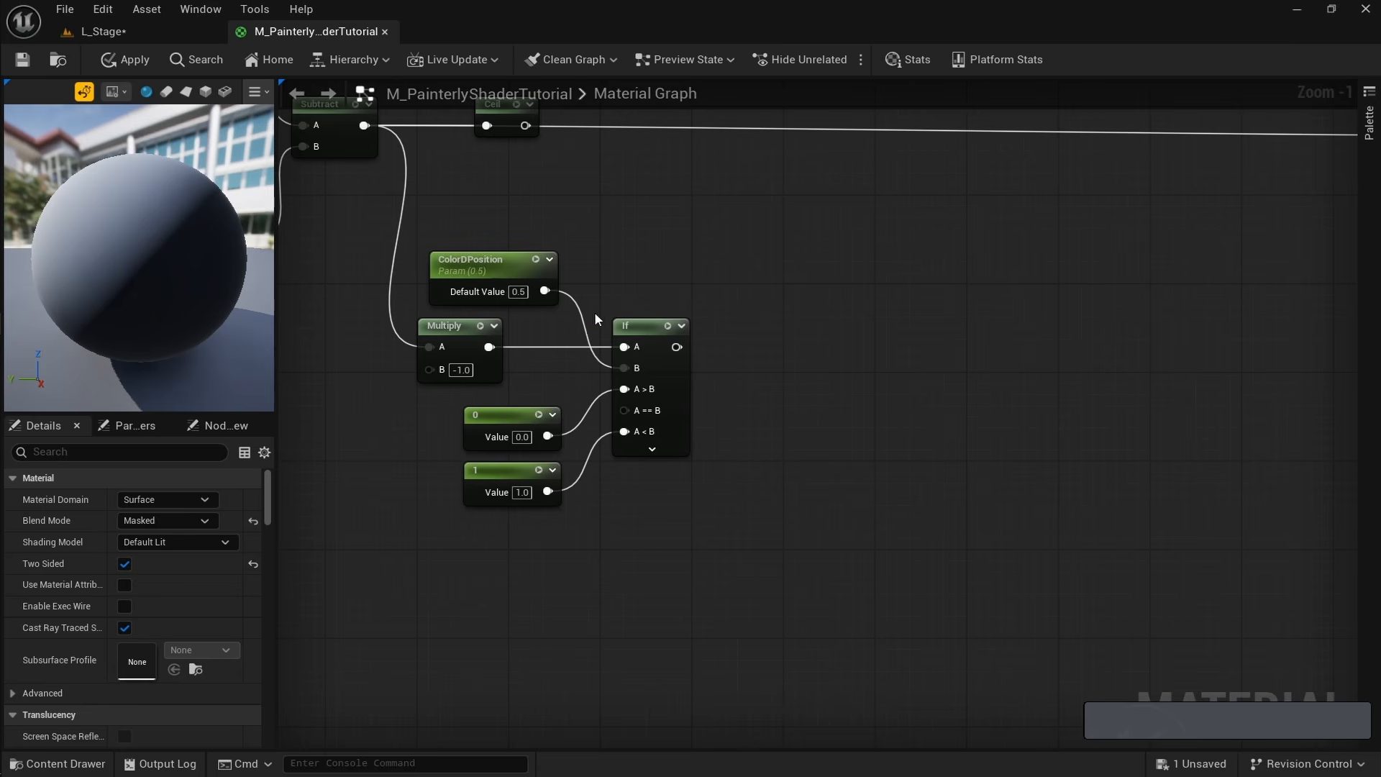
{"action": "right_click_drag", "start_coordinate": [595, 313], "coordinate": [628, 347]}
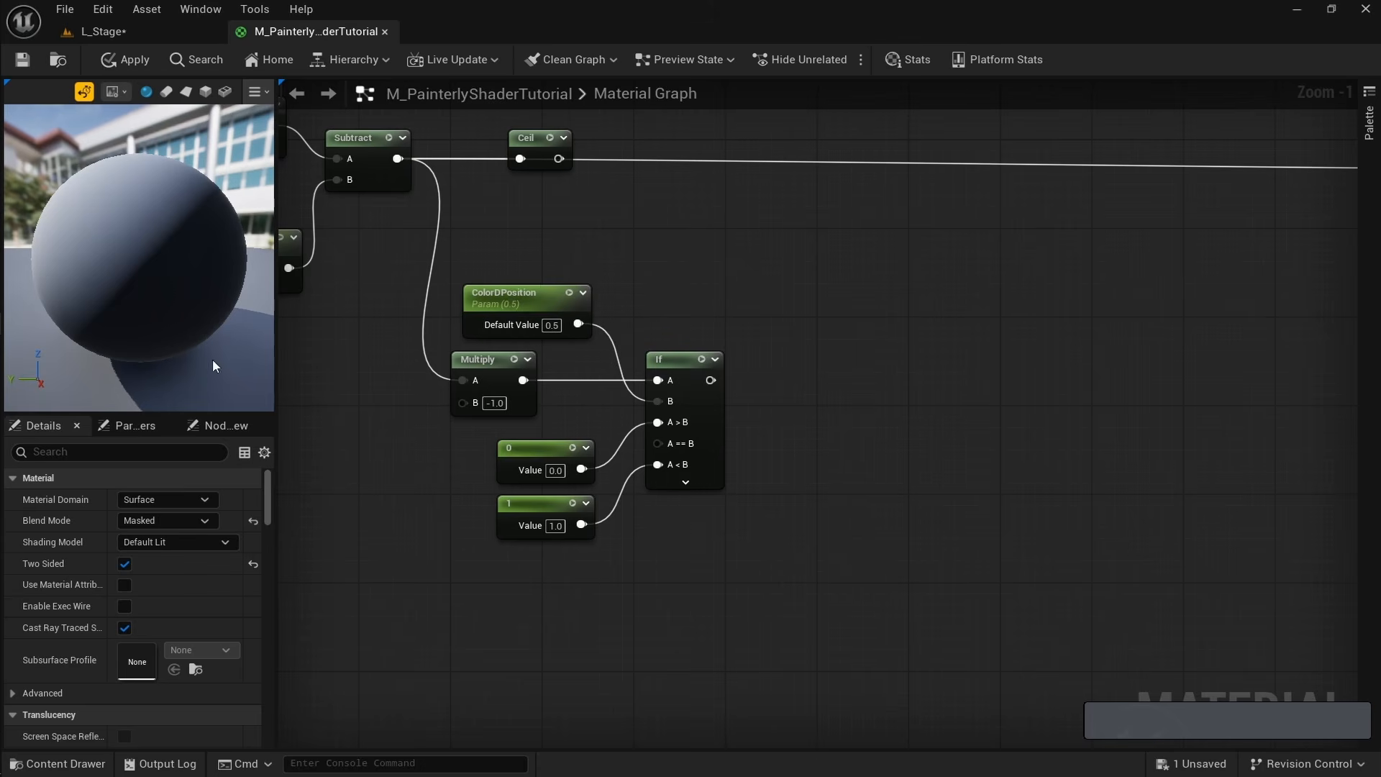
Add a second If node below the first and connect the Multiply output to its A input.
{"action": "key", "text": "Delete"}
{"action": "key", "text": "Delete"}
{"action": "right_click", "coordinate": [702, 495]}
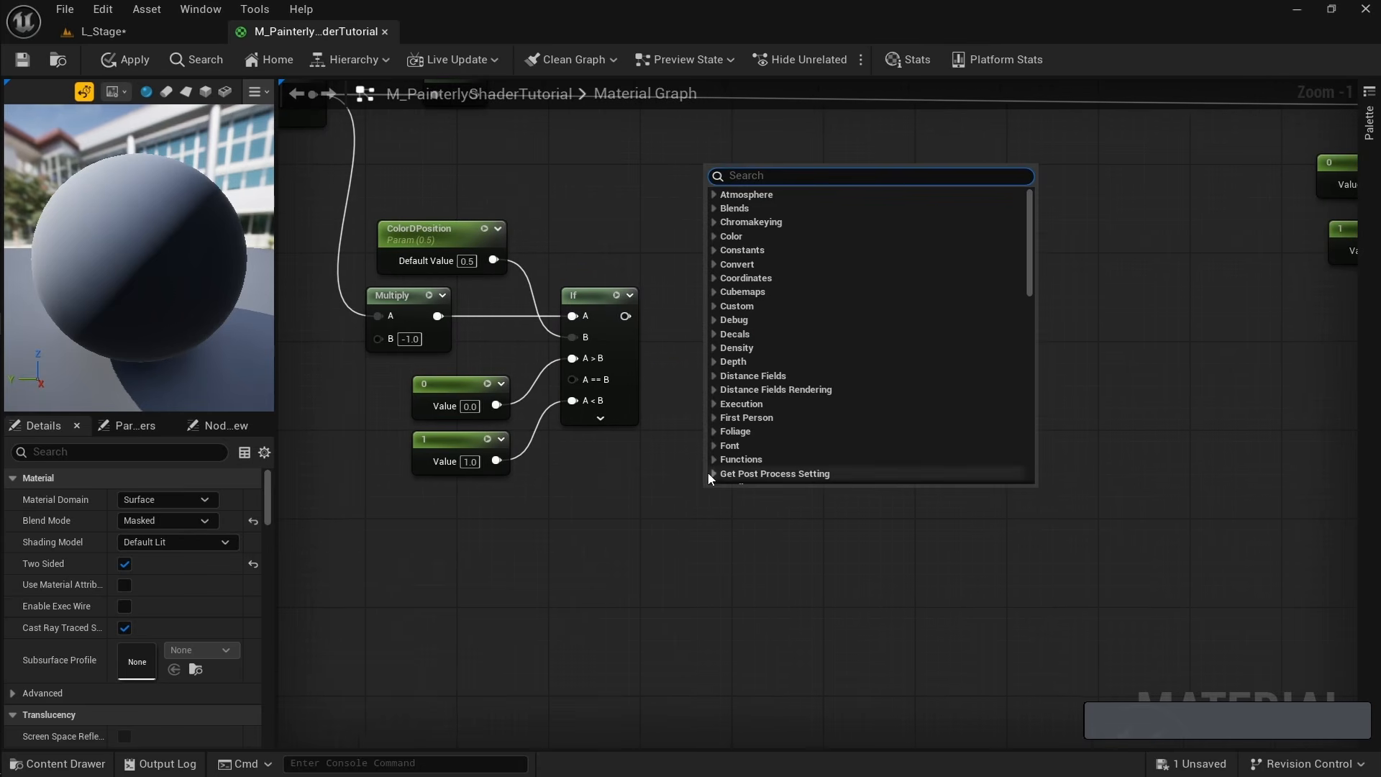
{"action": "type", "text": "if"}
{"action": "key", "text": "Return"}
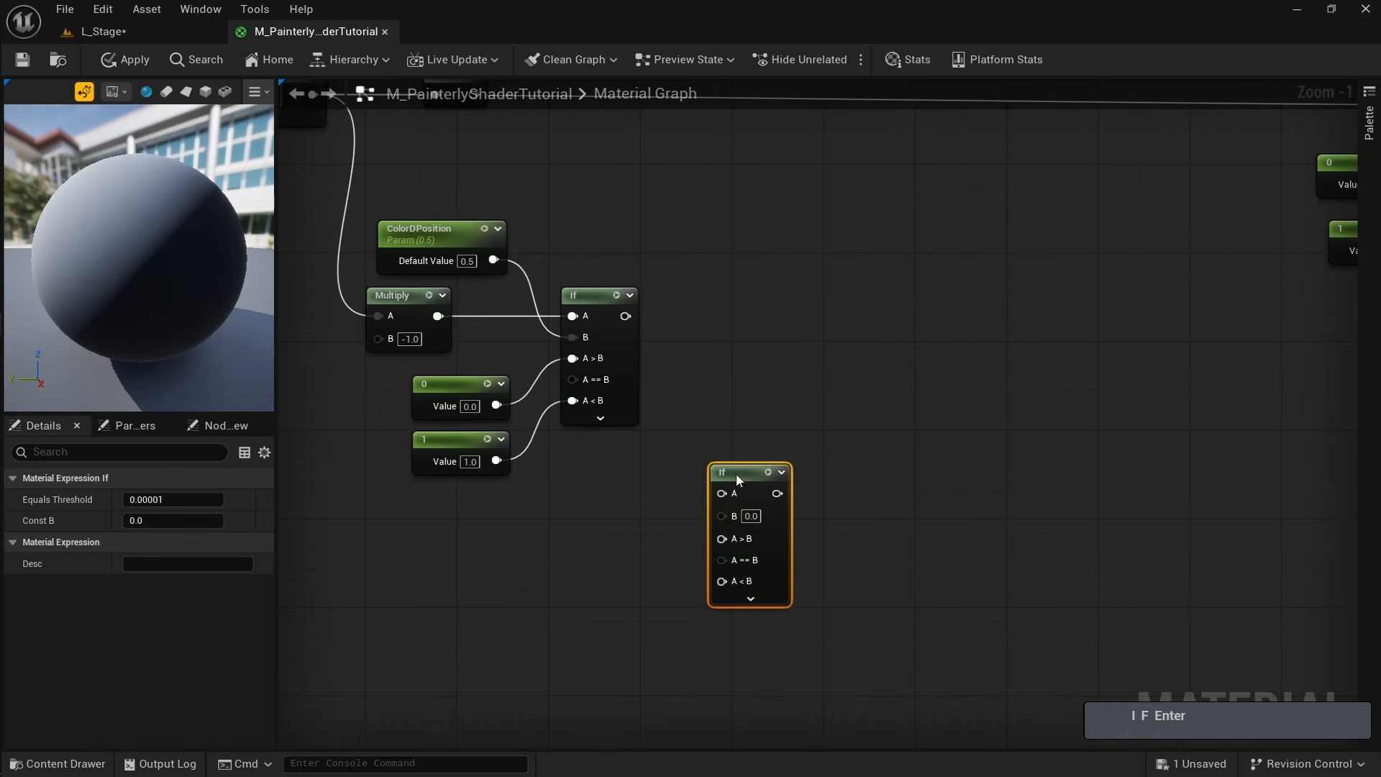
{"action": "left_click_drag", "start_coordinate": [437, 316], "coordinate": [722, 494]}
Insert a reroute node on the wire from Multiply to the second If node and place it below the 1 constant.
{"action": "double_click", "coordinate": [620, 460]}
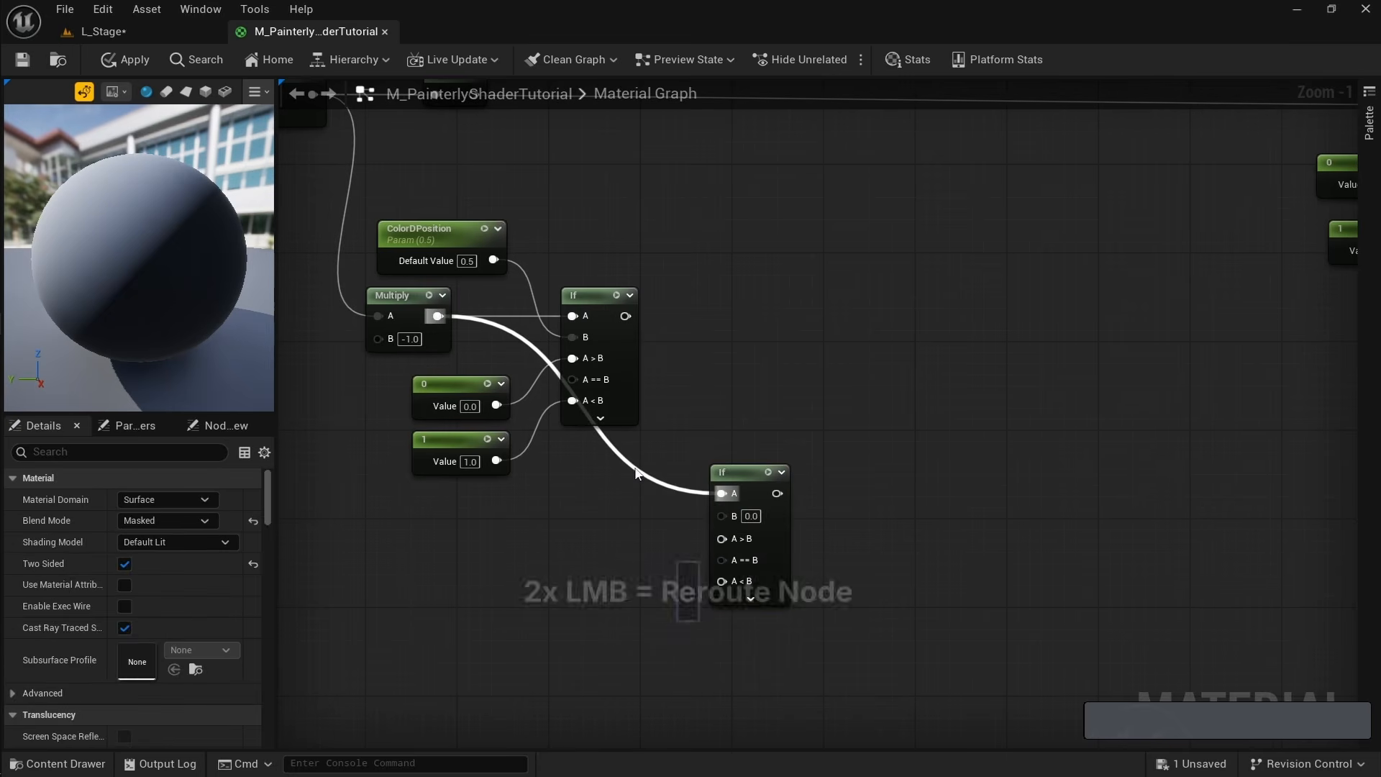
{"action": "left_click_drag", "start_coordinate": [641, 476], "coordinate": [525, 497]}
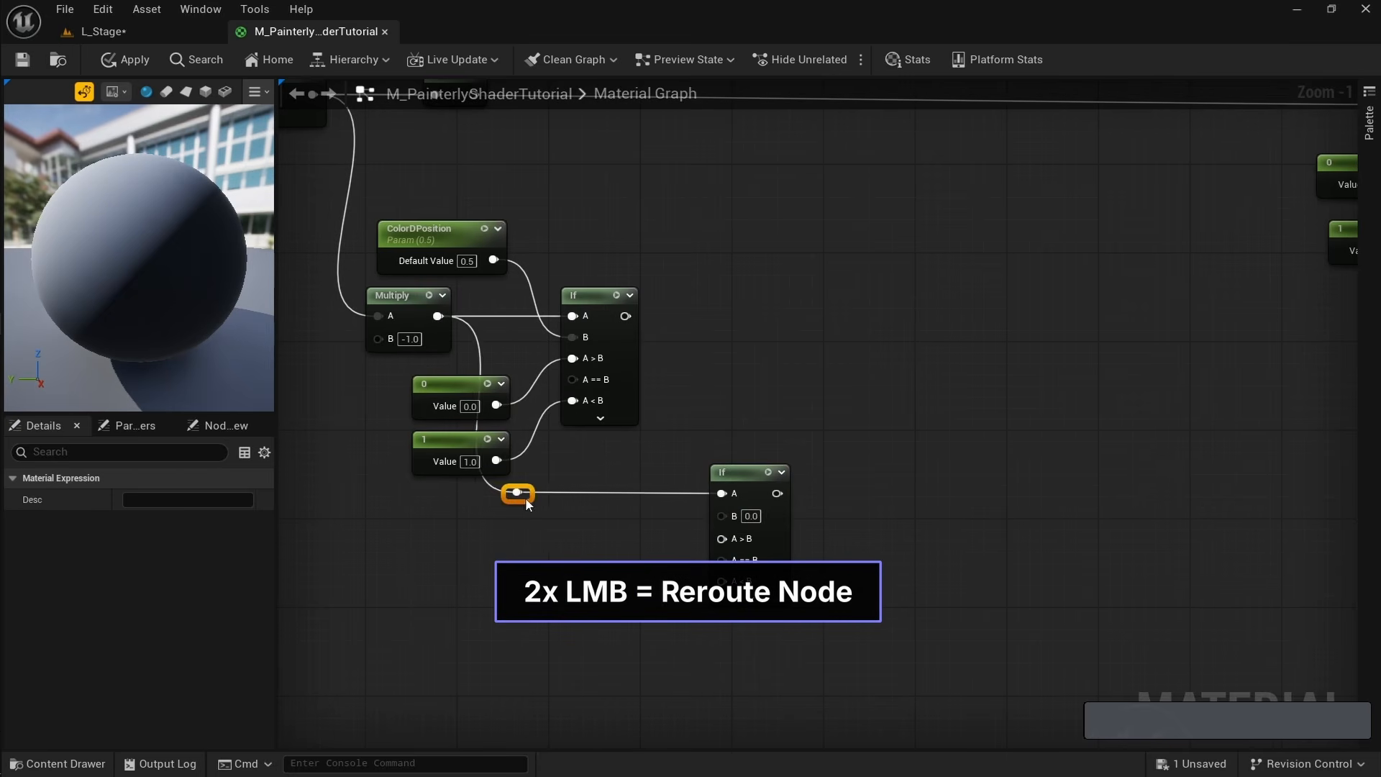
{"action": "right_click_drag", "start_coordinate": [603, 521], "coordinate": [611, 511]}
Add a scalar parameter named ColorCPosition beside the second If node.
{"action": "left_click", "coordinate": [612, 515]}
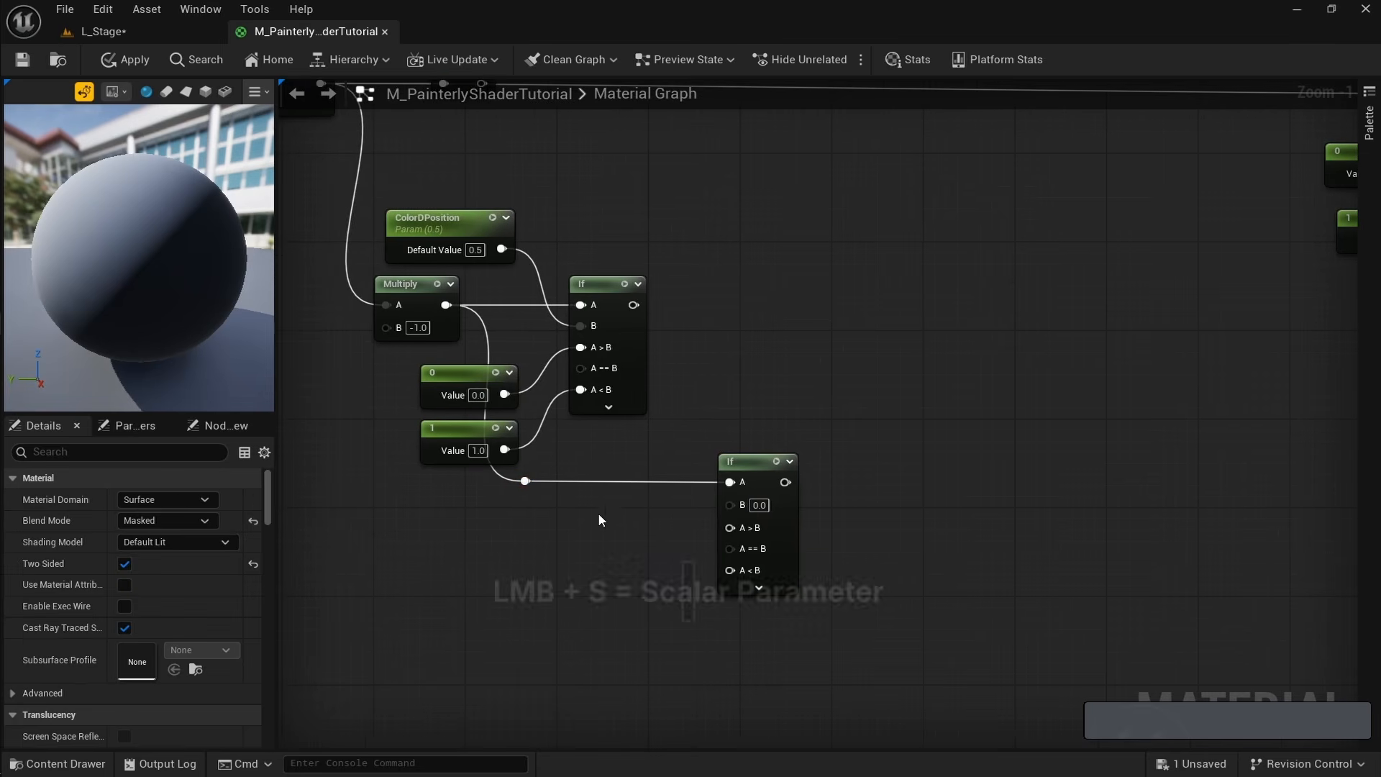
{"action": "left_click", "coordinate": [588, 519]}
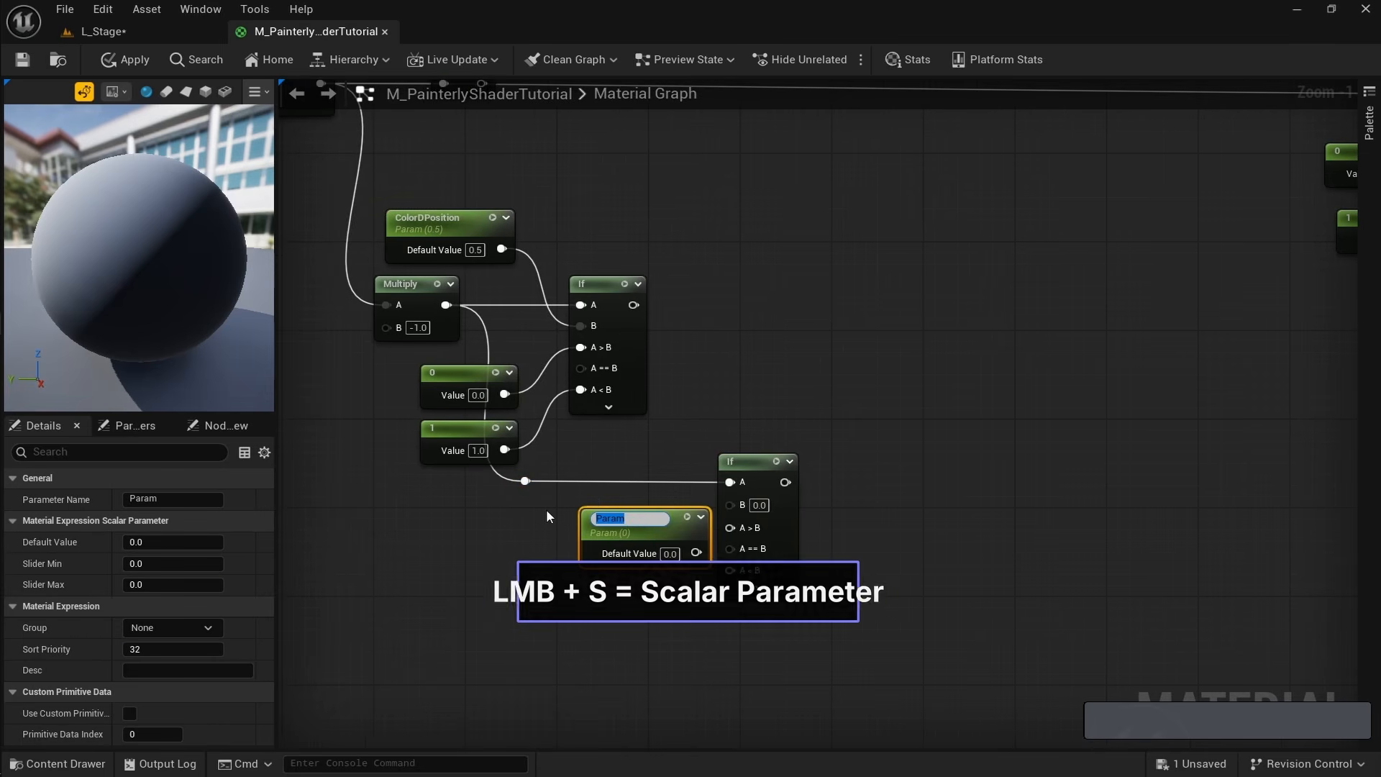
{"action": "type", "text": "ColorCpo"}
{"action": "key", "text": "BackSpace"}
{"action": "key", "text": "BackSpace"}
{"action": "type", "text": "Position"}
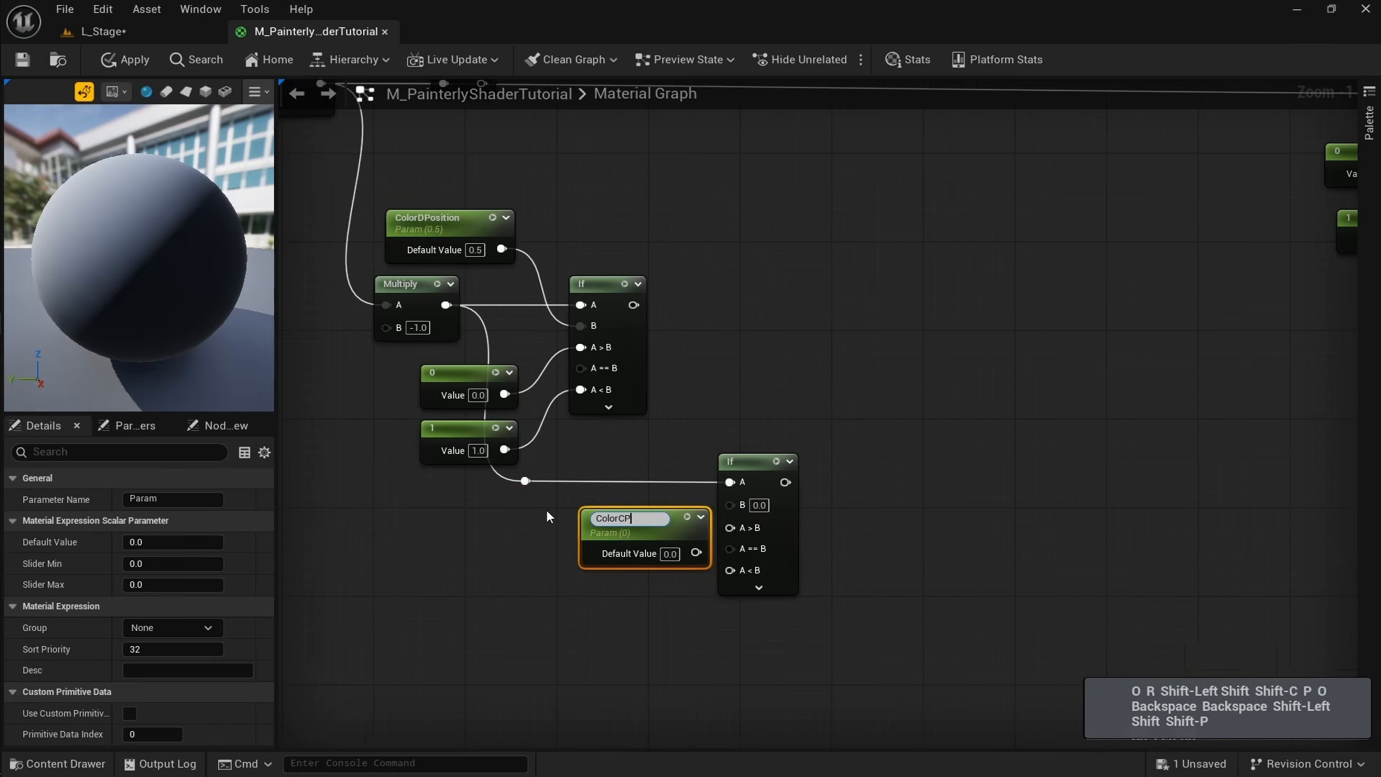
{"action": "key", "text": "Return"}
Connect ColorCPosition to the second If node's B input, set its default value to 0.2 and place it below the wire.
{"action": "left_click_drag", "start_coordinate": [634, 528], "coordinate": [730, 503]}
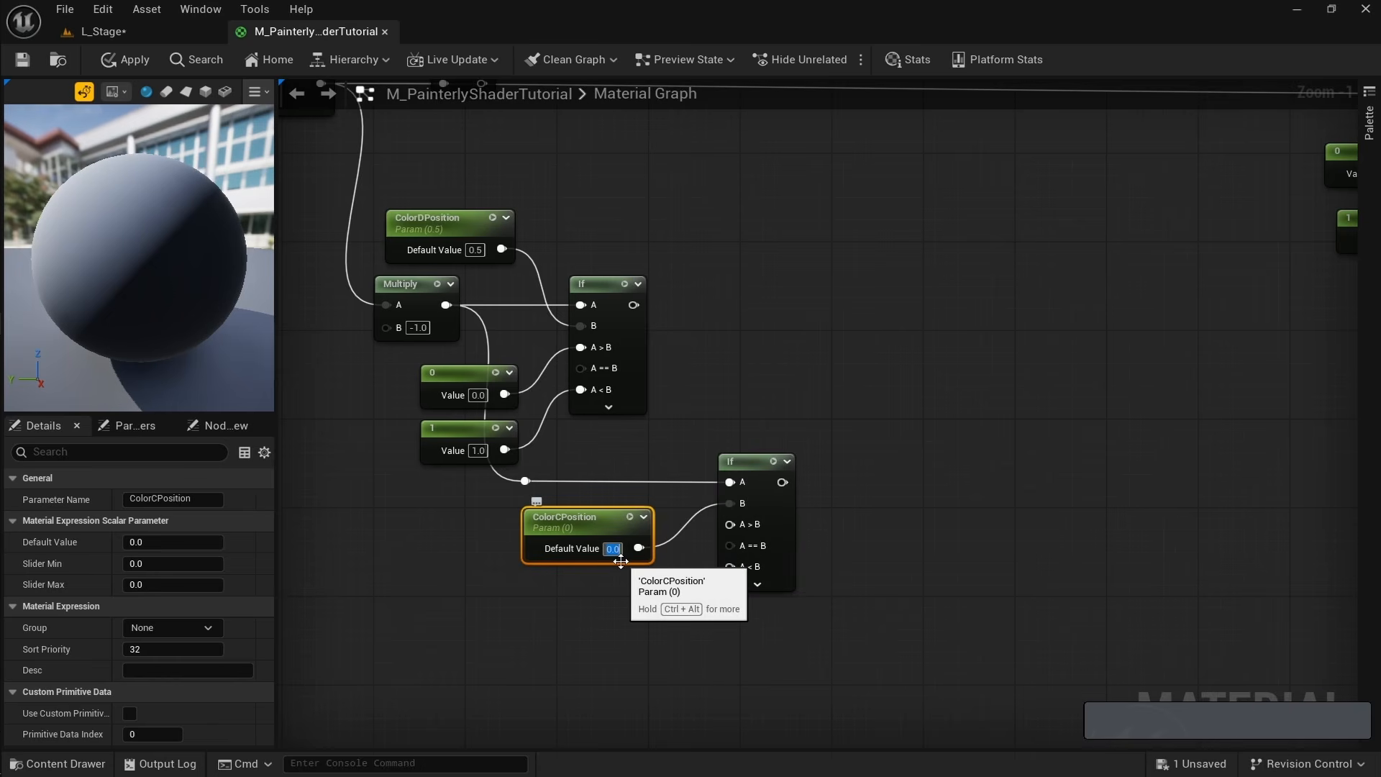
{"action": "type", "text": ".2"}
{"action": "key", "text": "Return"}
{"action": "left_click_drag", "start_coordinate": [601, 520], "coordinate": [617, 521]}
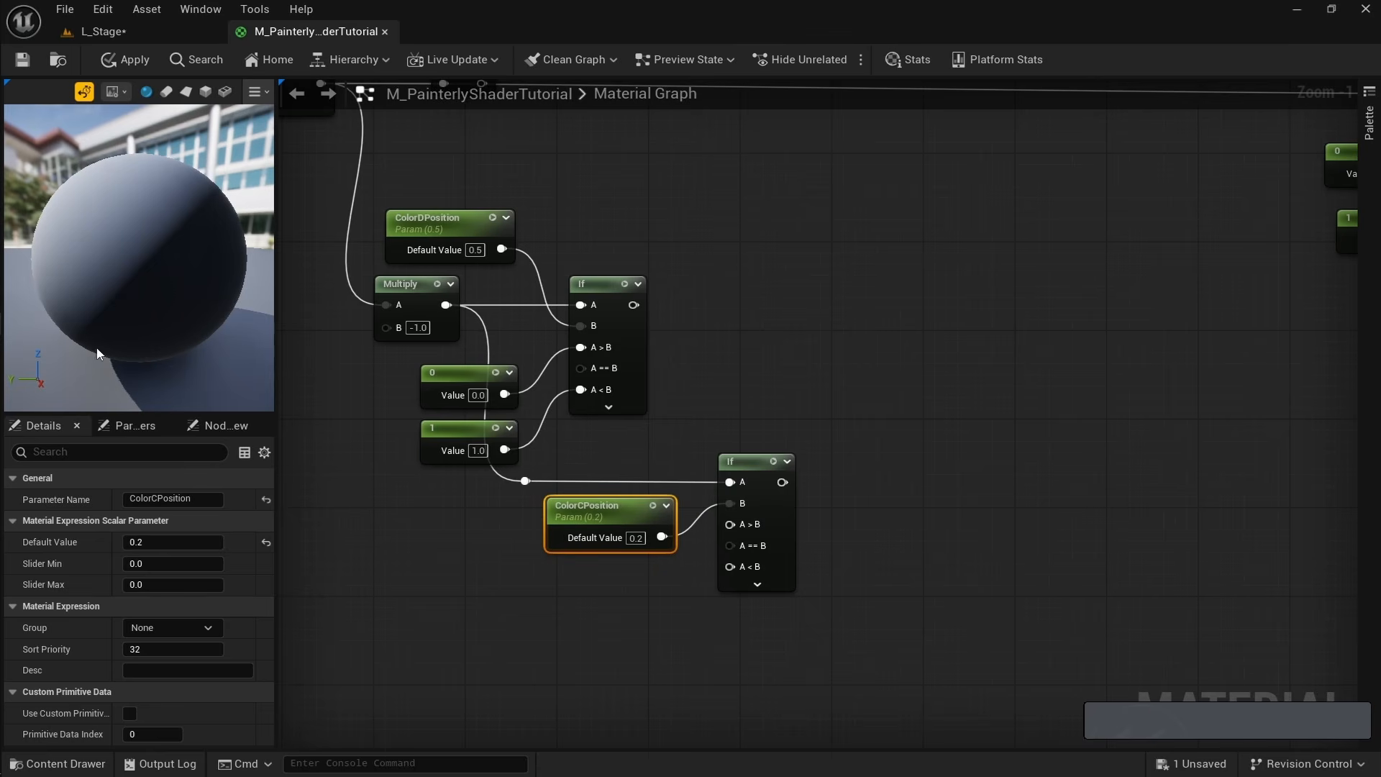
{"action": "right_click_drag", "start_coordinate": [712, 427], "coordinate": [645, 393]}
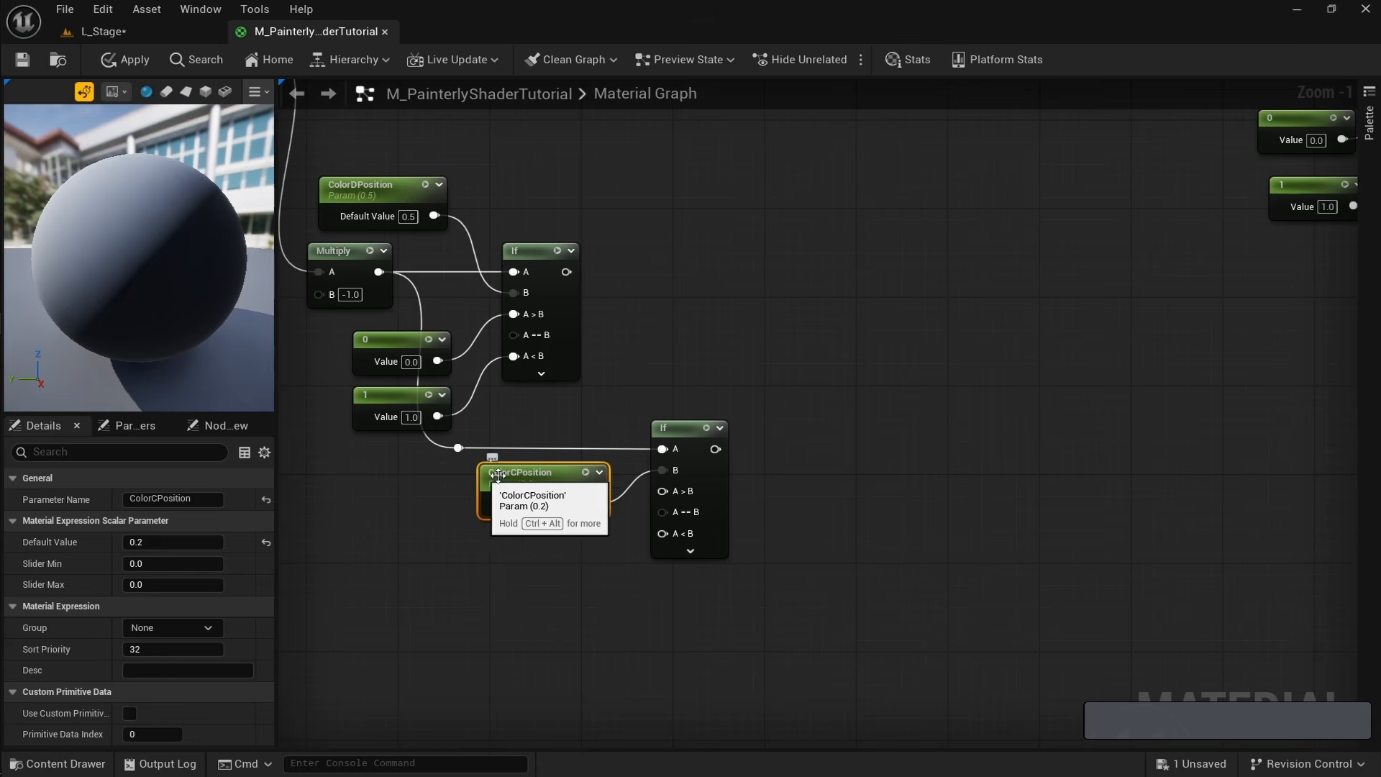
Connect the first If's output to the second If's A > B and the 0 constant to its A < B through a reroute below ColorCPosition.
{"action": "left_click_drag", "start_coordinate": [565, 272], "coordinate": [667, 489]}
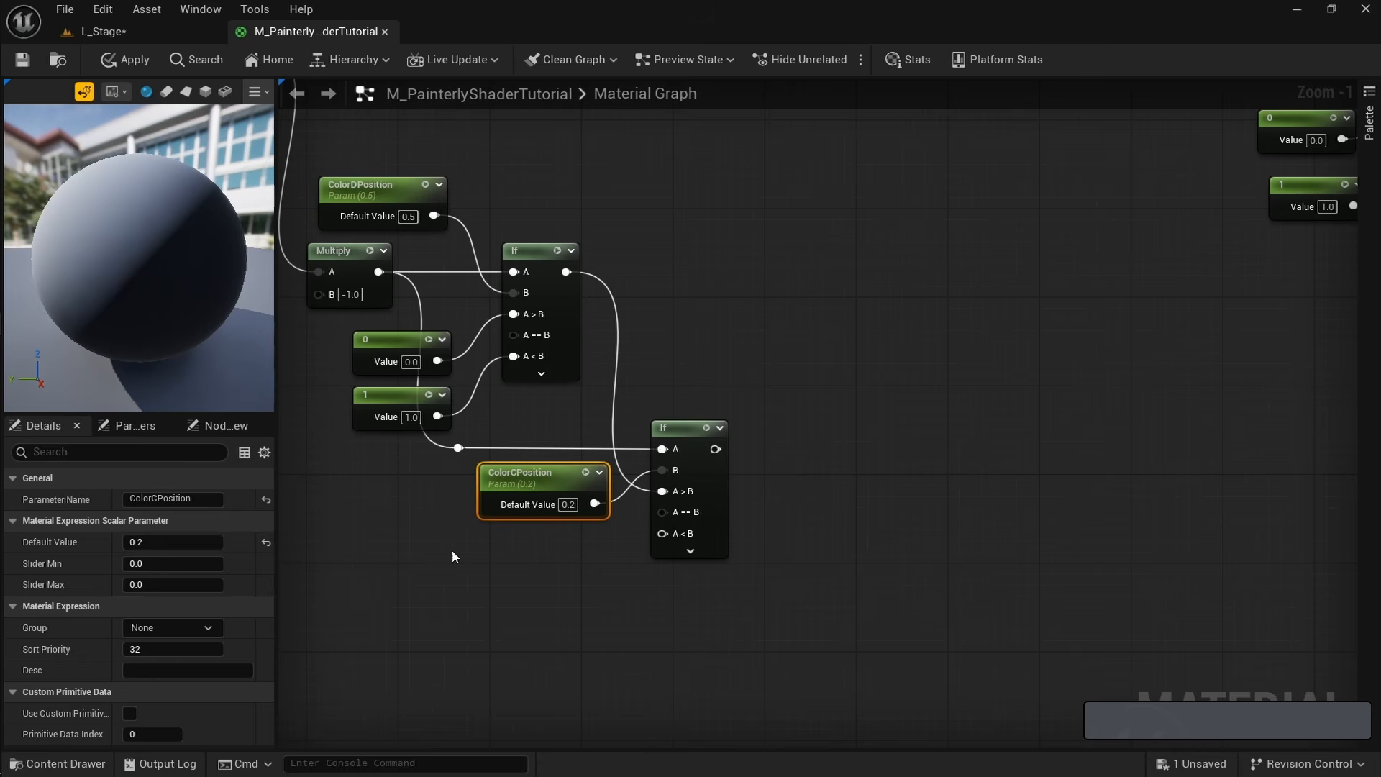
{"action": "left_click_drag", "start_coordinate": [438, 360], "coordinate": [630, 533]}
{"action": "double_click", "coordinate": [527, 404]}
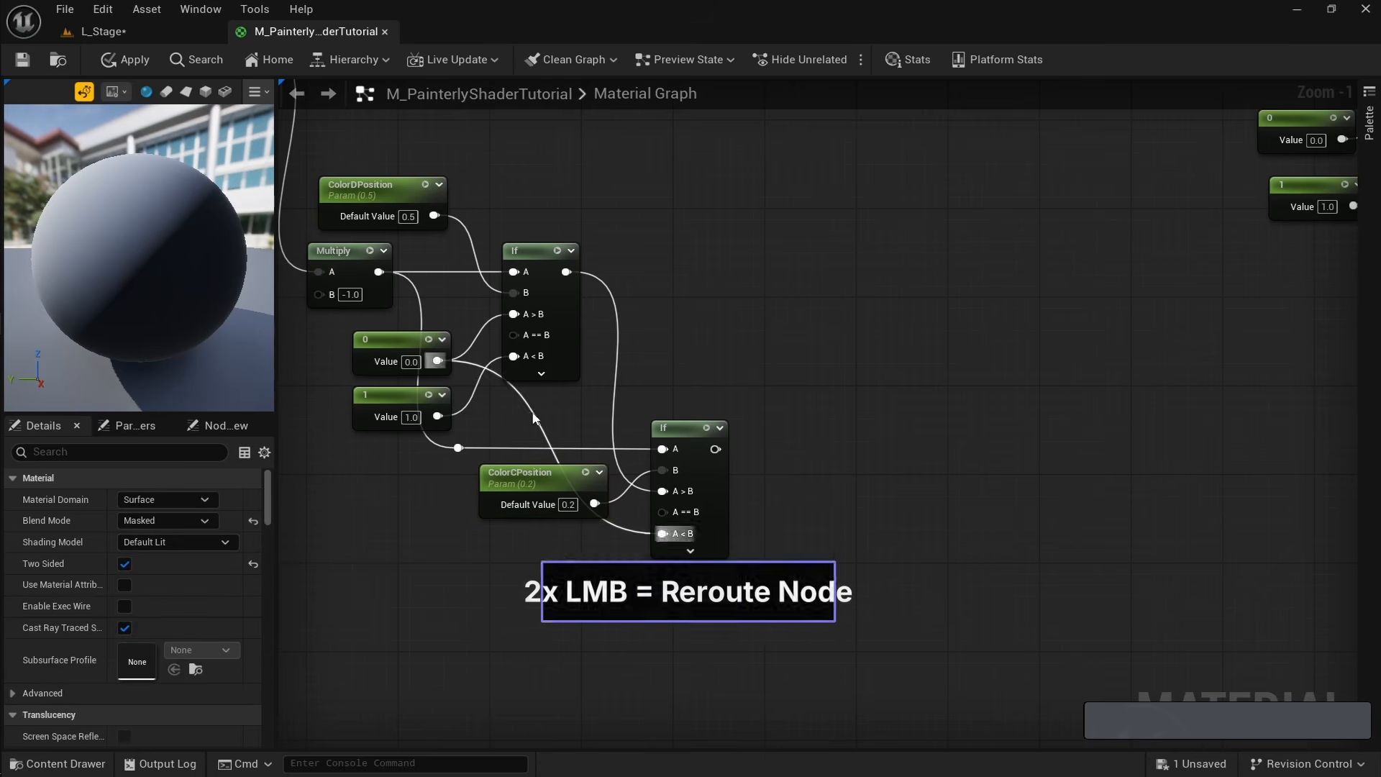
{"action": "left_click_drag", "start_coordinate": [537, 409], "coordinate": [527, 540]}
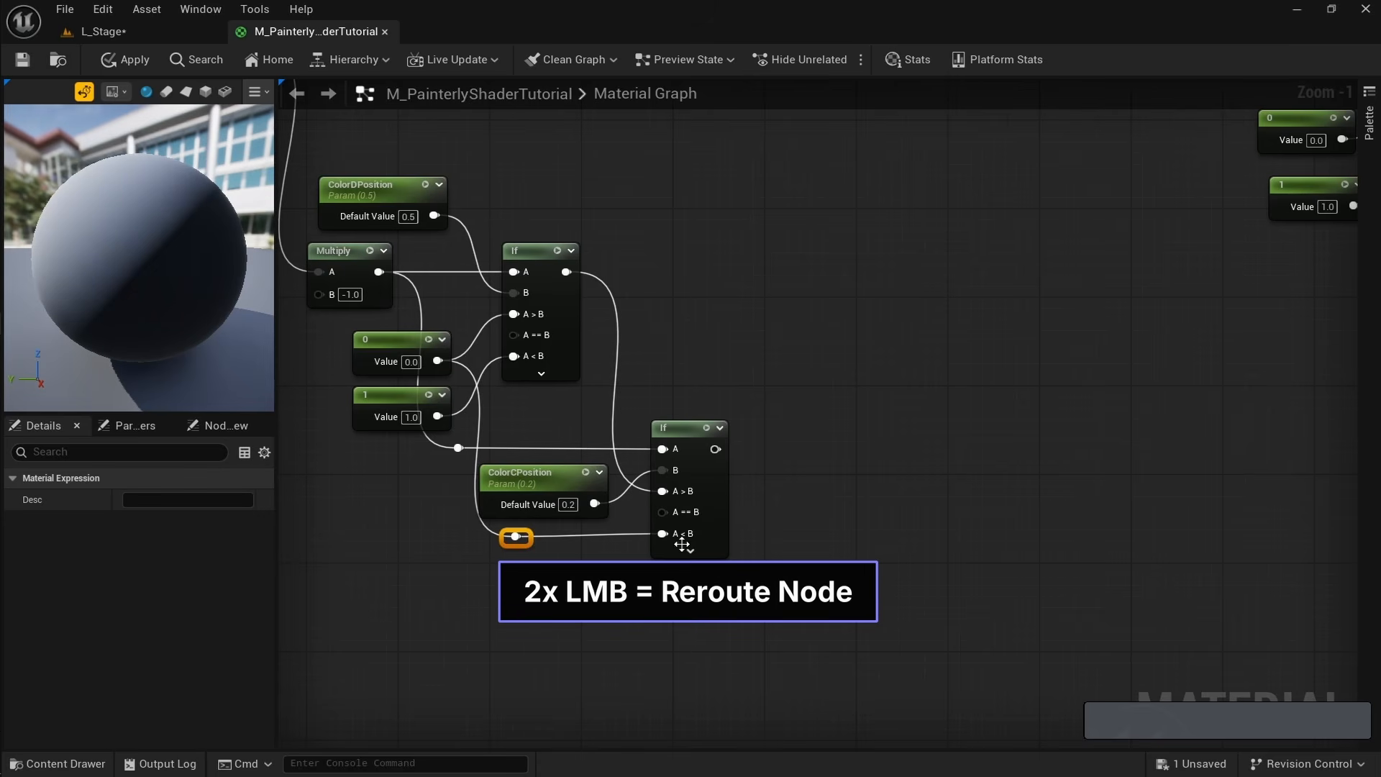
Move the light-direction, threshold and If node network away from the material output node and its two constants to make room.
{"action": "right_click_drag", "start_coordinate": [748, 317], "coordinate": [870, 377]}
{"action": "scroll", "coordinate": [712, 403], "scroll_direction": "down", "scroll_amount": 2}
{"action": "key", "text": "alt"}
{"action": "scroll", "coordinate": [746, 369], "scroll_direction": "down", "scroll_amount": 1}
{"action": "left_click_drag", "start_coordinate": [1084, 200], "coordinate": [403, 601]}
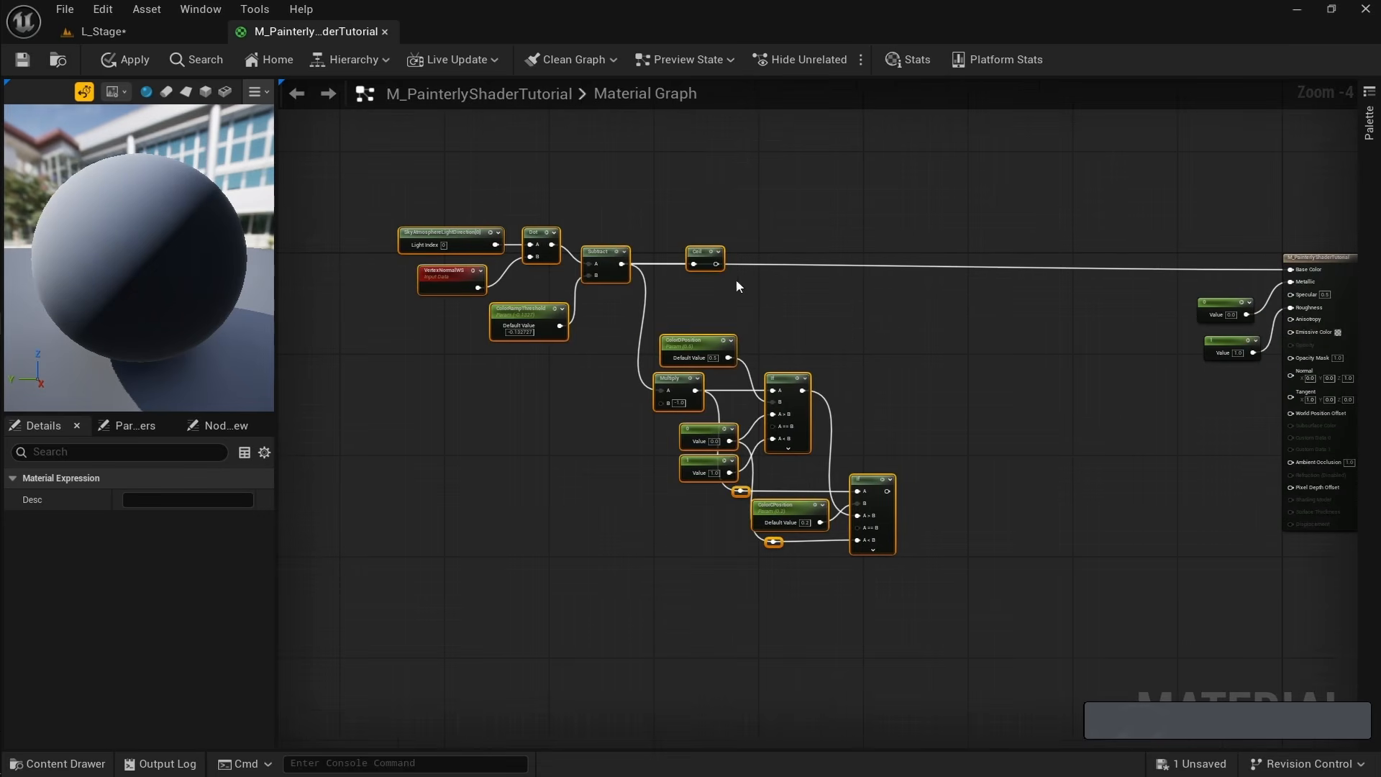
{"action": "left_click_drag", "start_coordinate": [694, 252], "coordinate": [507, 259]}
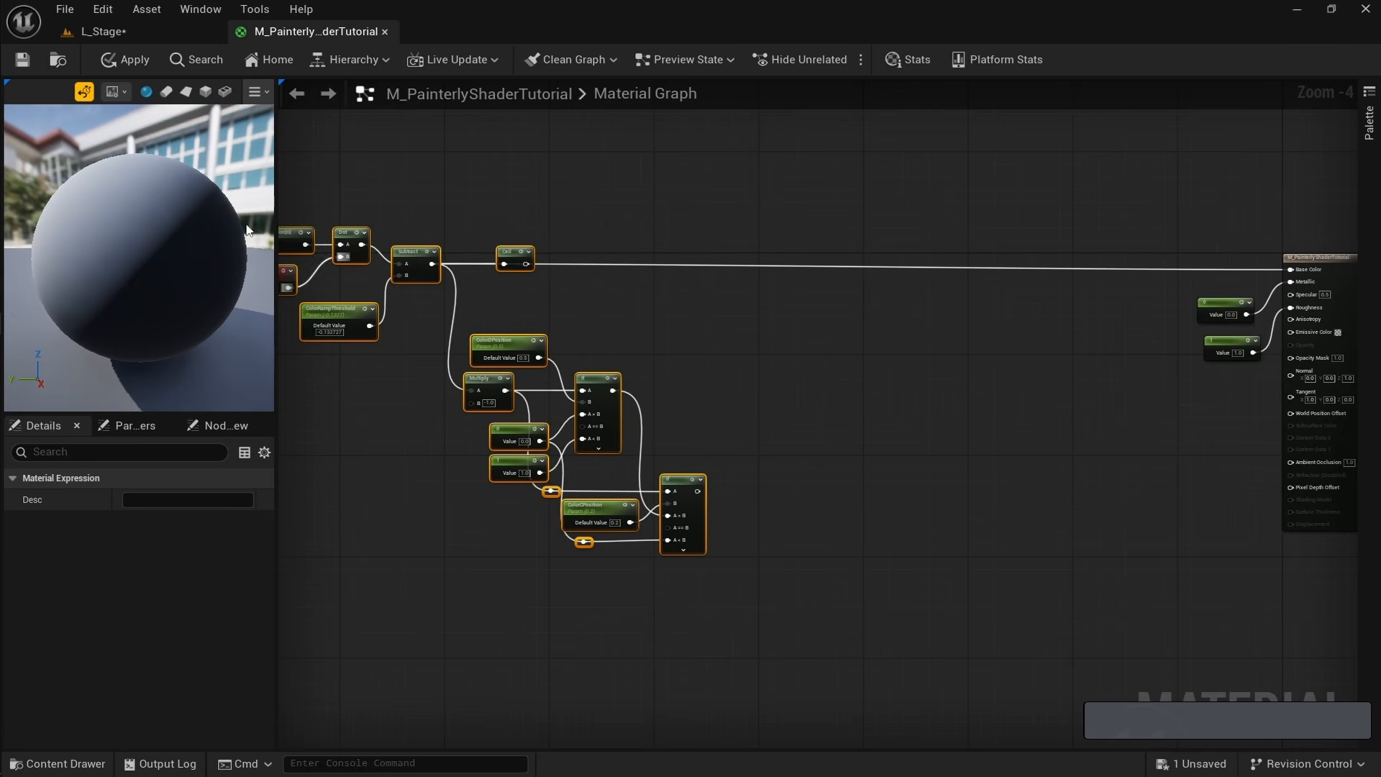
{"action": "left_click", "coordinate": [605, 357]}
Add a Lerp node level with the Ceil node and connect the first If's output to its Alpha.
{"action": "scroll", "coordinate": [694, 336], "scroll_direction": "up", "scroll_amount": 1}
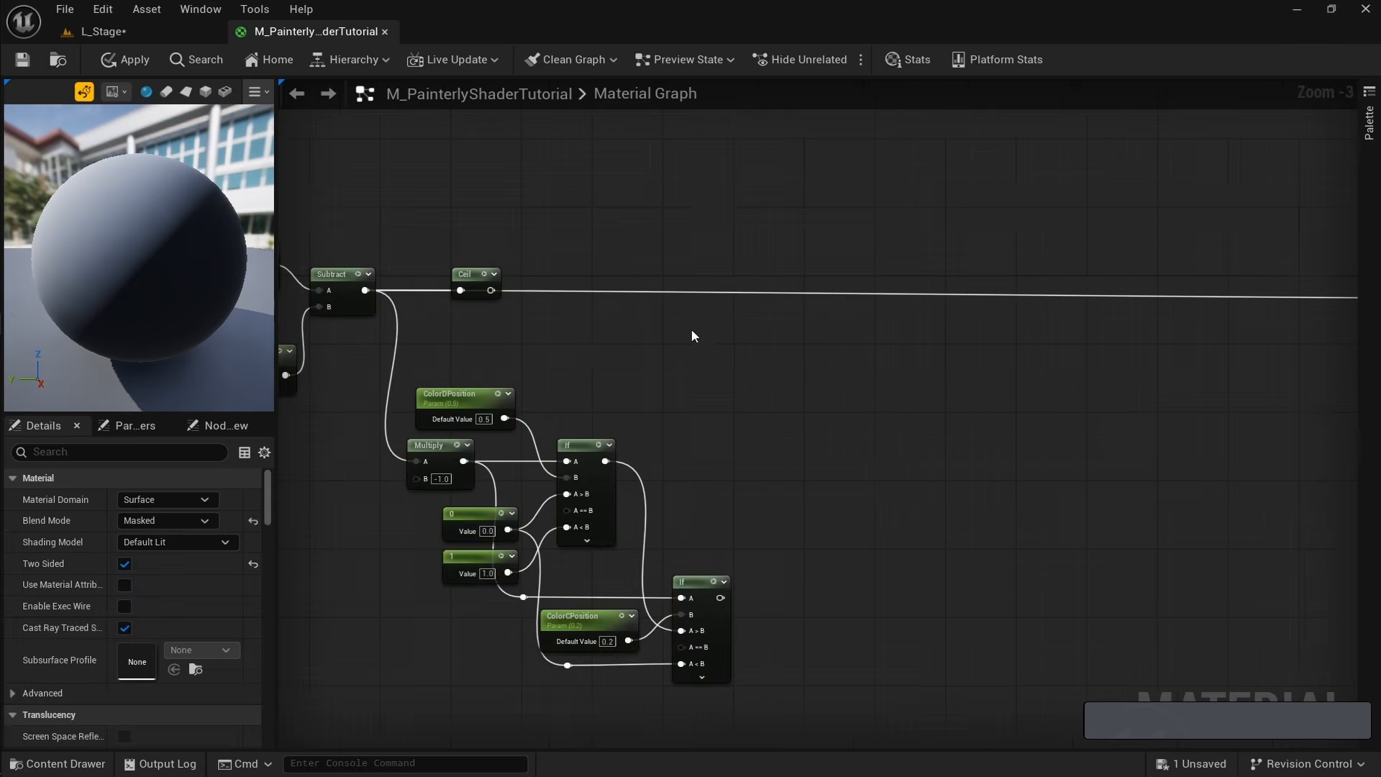
{"action": "left_click", "coordinate": [728, 313]}
{"action": "left_click_drag", "start_coordinate": [746, 314], "coordinate": [792, 279]}
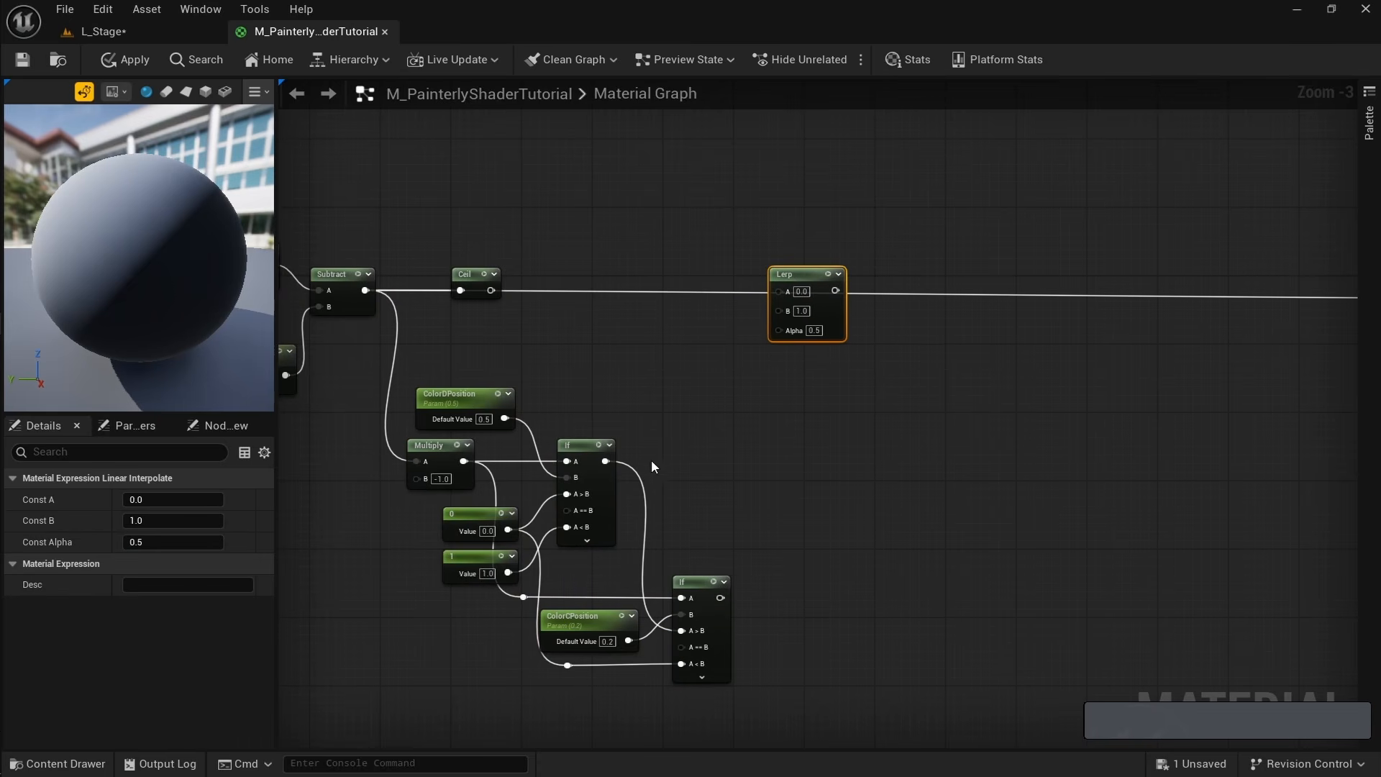
{"action": "left_click_drag", "start_coordinate": [605, 461], "coordinate": [793, 334]}
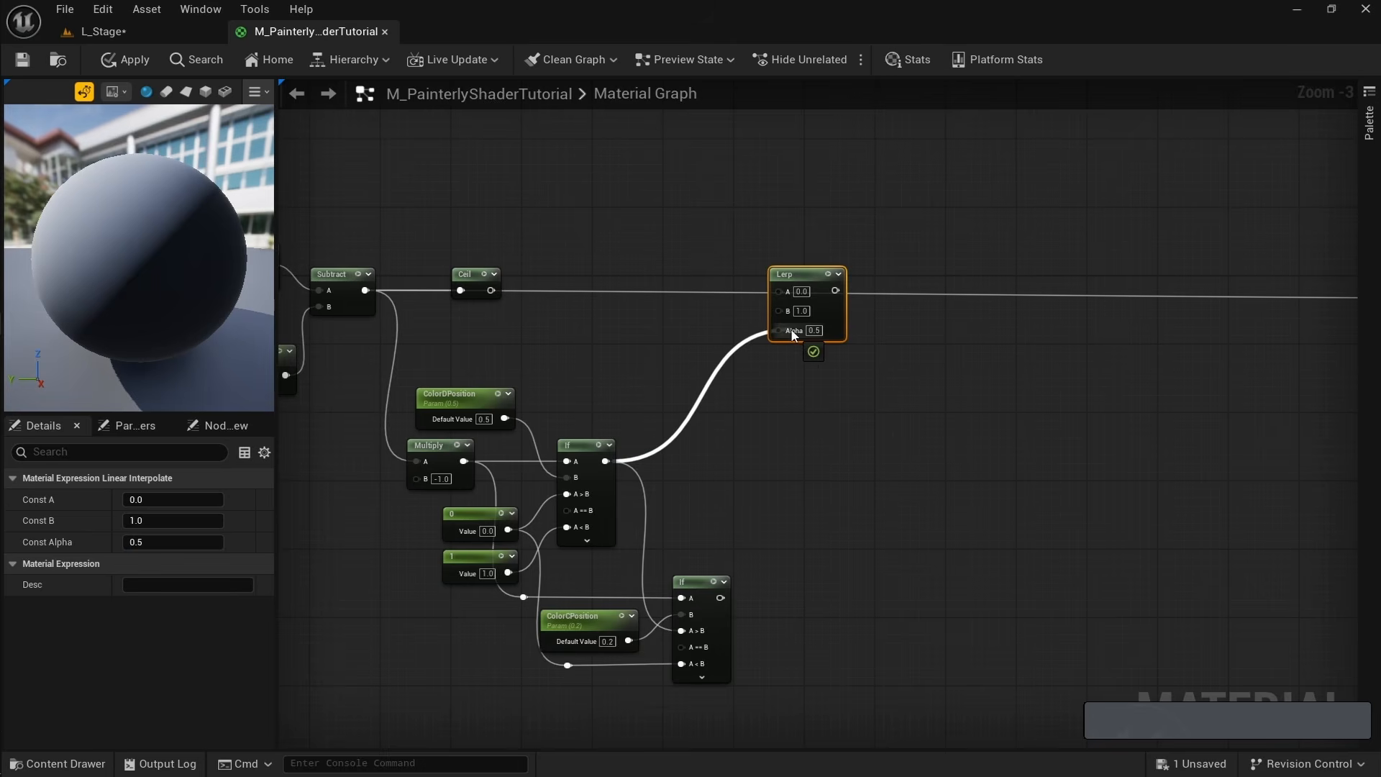
Add two Constant3Vector nodes stacked above the wire between Ceil and Lerp.
{"action": "right_click_drag", "start_coordinate": [728, 360], "coordinate": [769, 561]}
{"action": "left_click", "coordinate": [668, 364]}
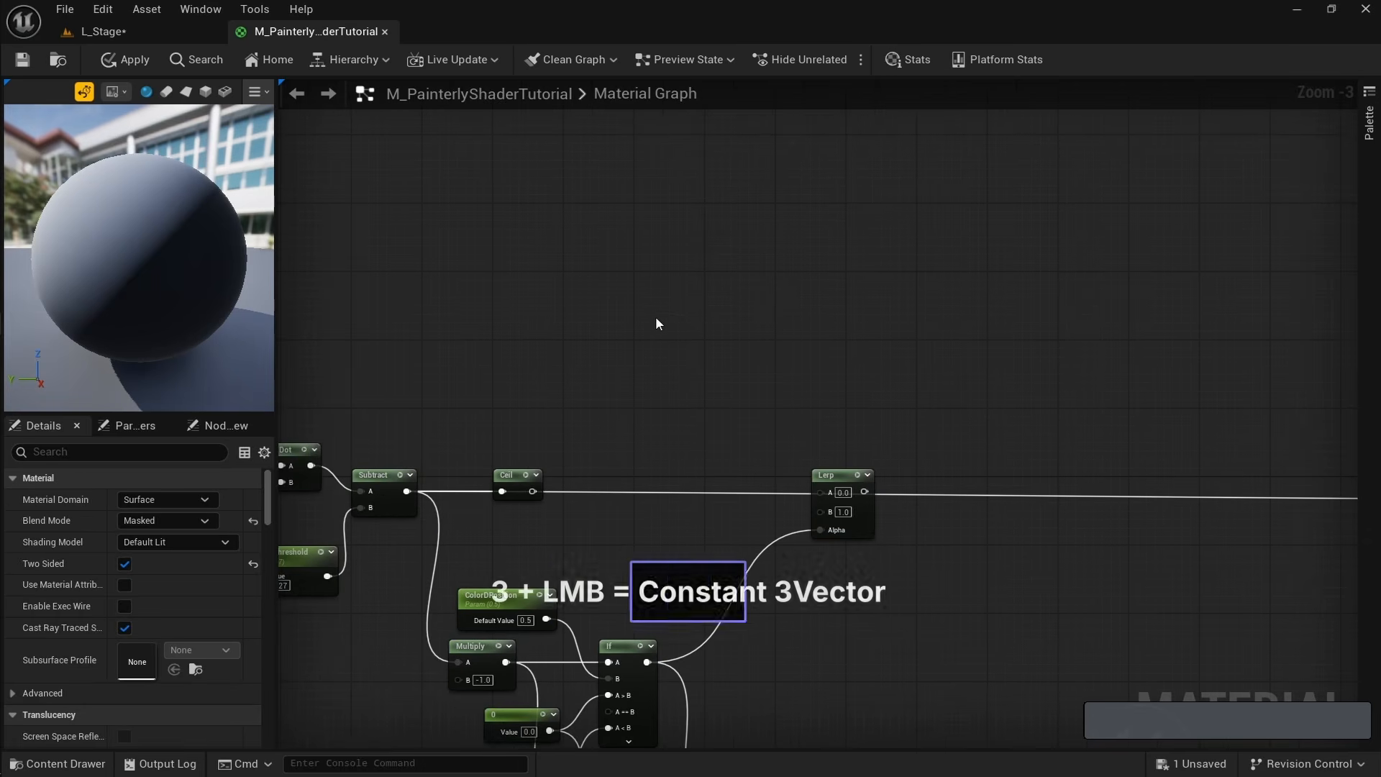
{"action": "left_click", "coordinate": [655, 280]}
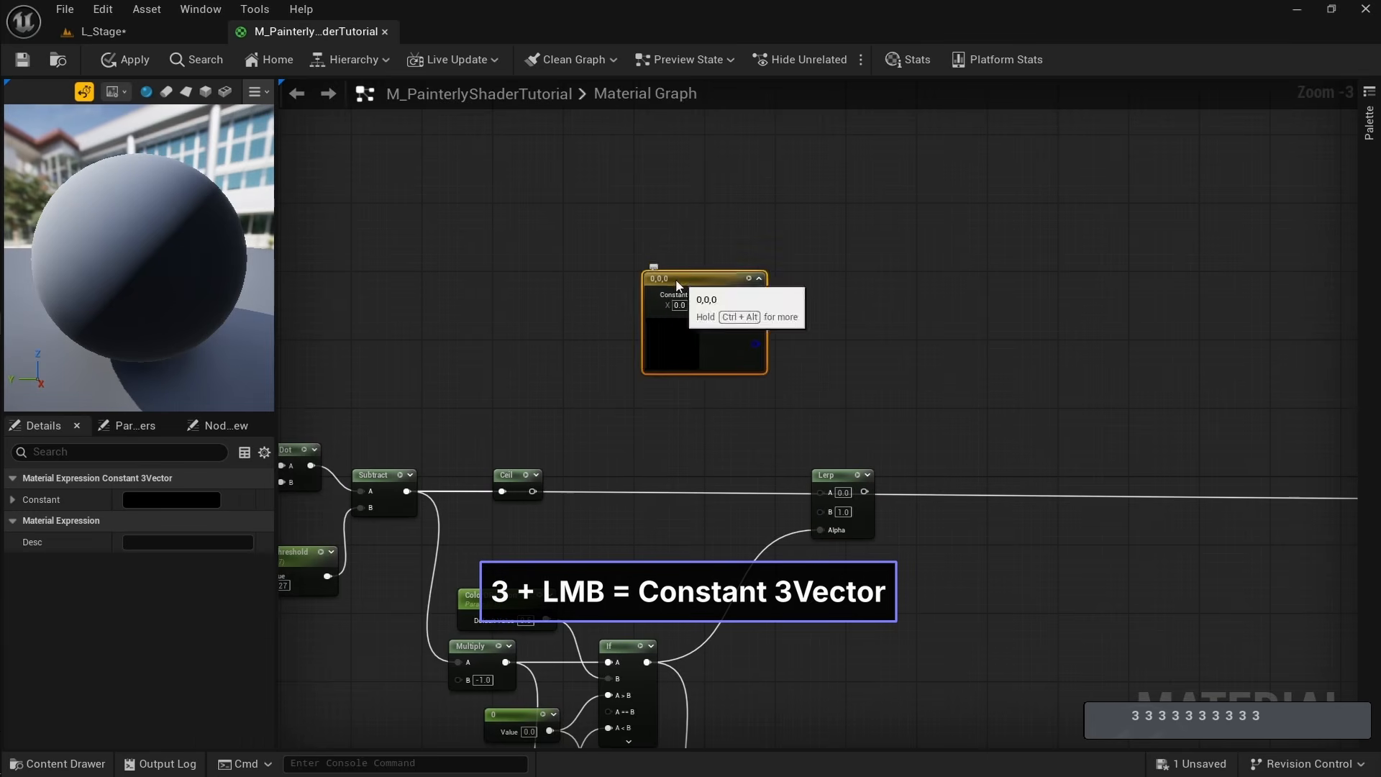
{"action": "left_click", "coordinate": [627, 352]}
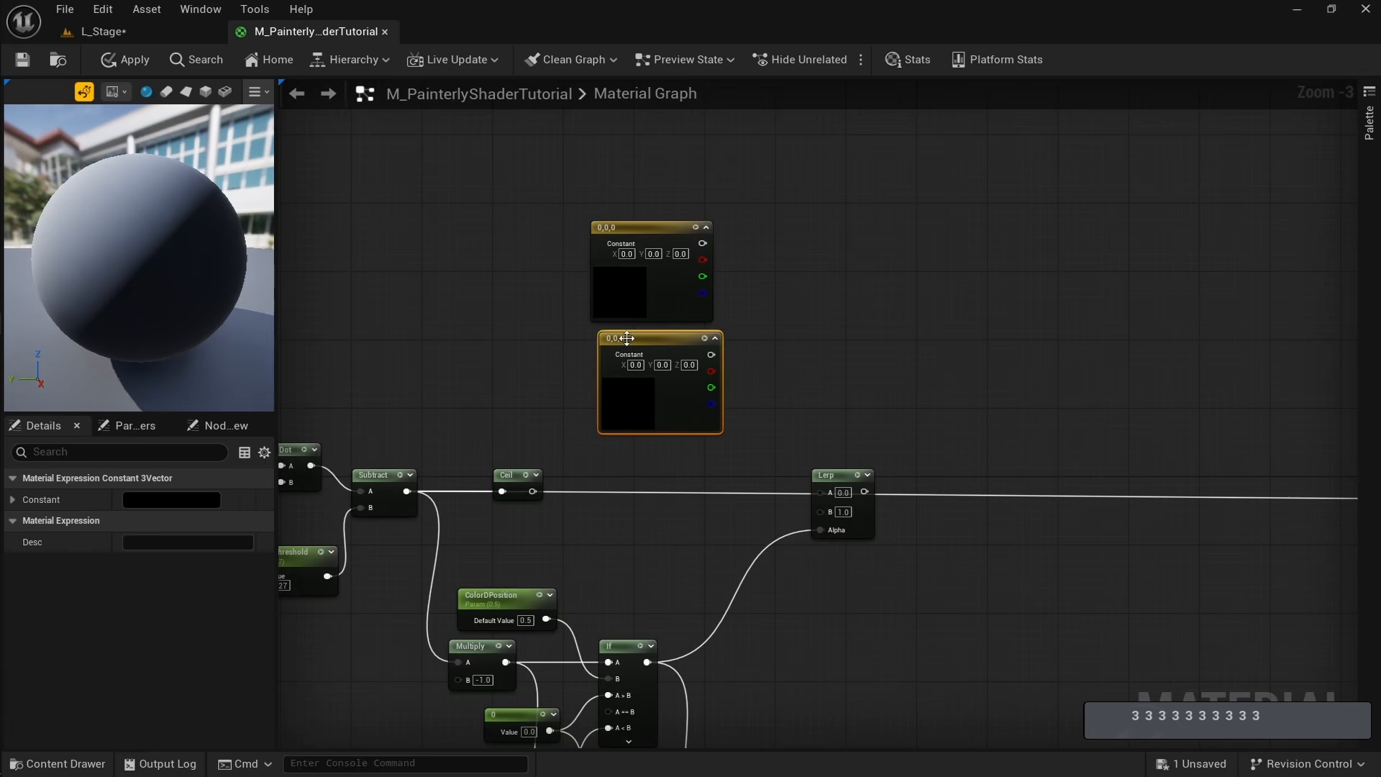
Convert the upper Constant3Vector to a parameter named ColorD.
{"action": "right_click", "coordinate": [630, 223]}
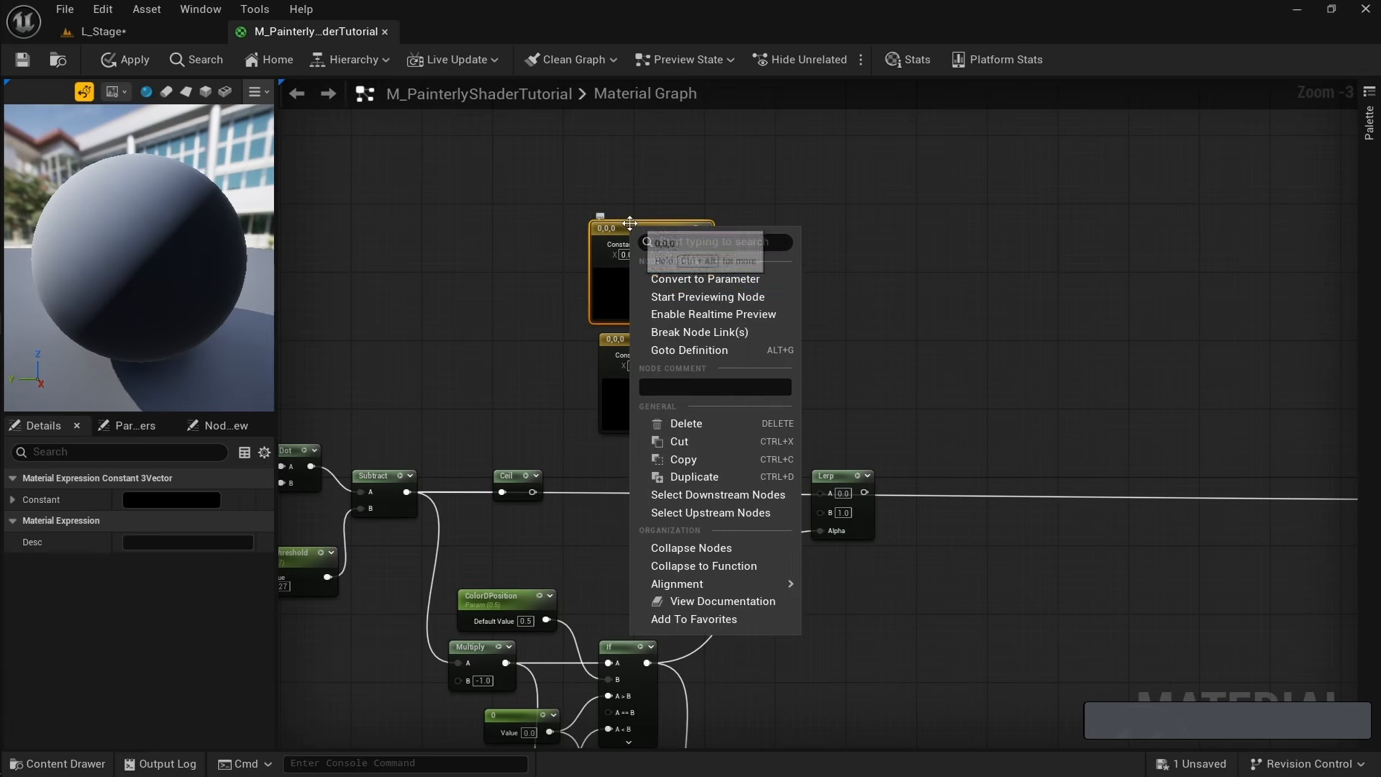
{"action": "left_click", "coordinate": [710, 279]}
{"action": "type", "text": "ColorD"}
{"action": "key", "text": "Return"}
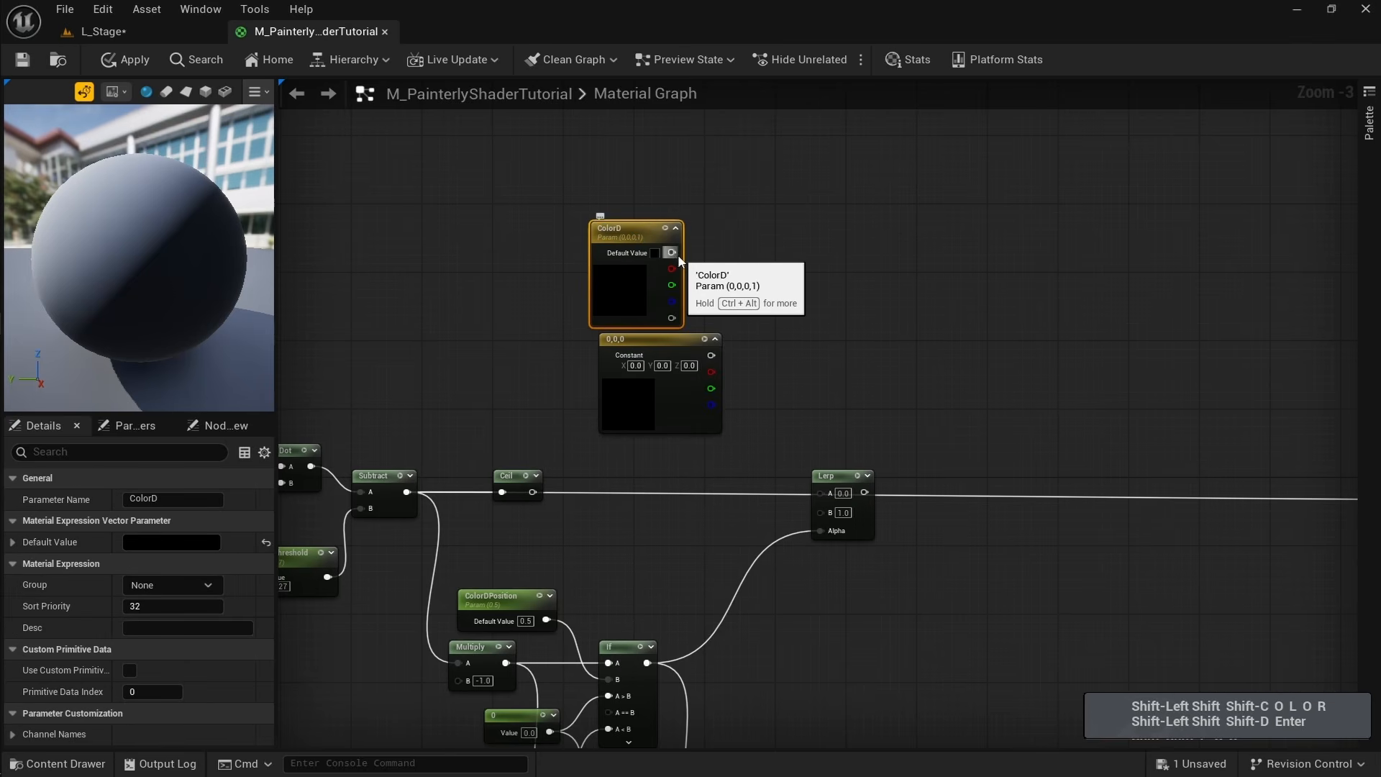
Convert the lower Constant3Vector to a parameter named ColorB and align it under ColorD.
{"action": "right_click", "coordinate": [631, 341]}
{"action": "left_click", "coordinate": [709, 402]}
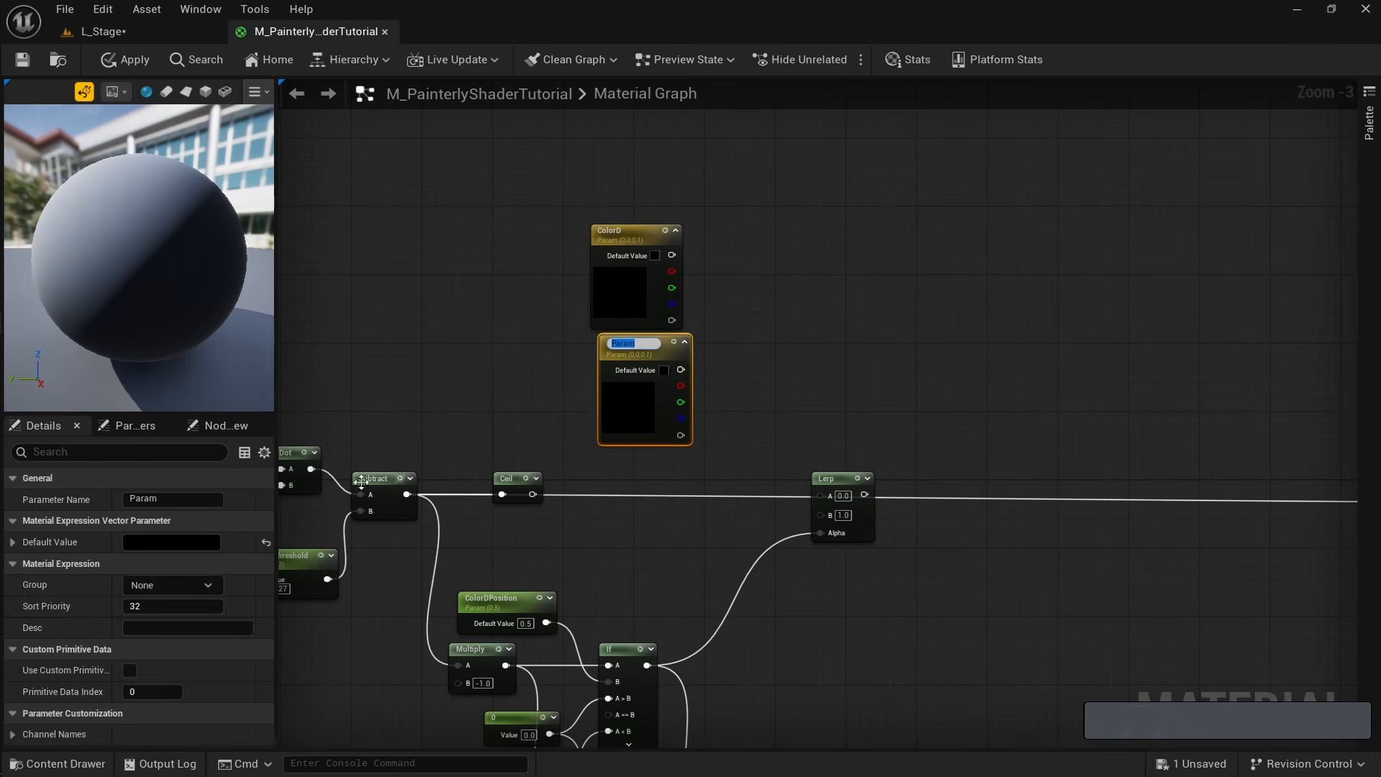
{"action": "type", "text": "ColorB"}
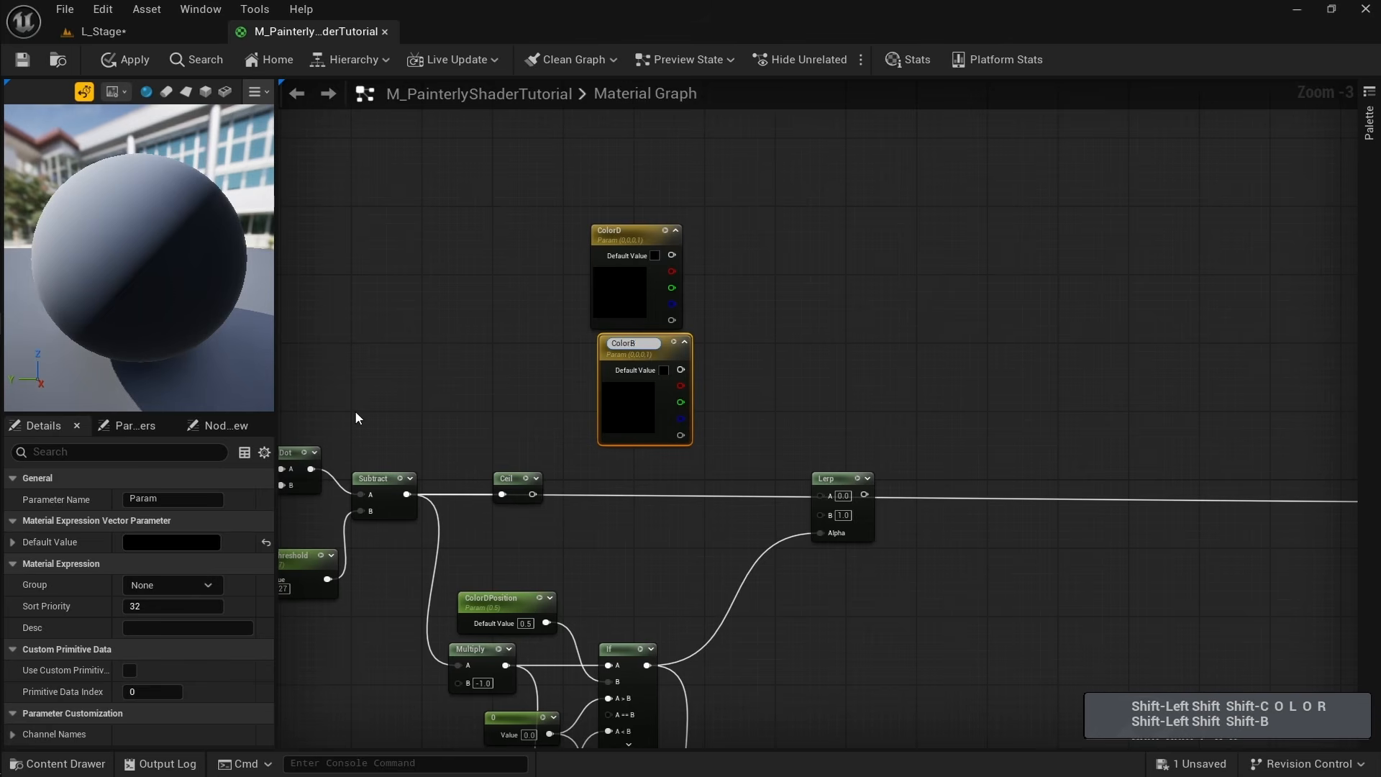
{"action": "key", "text": "Return"}
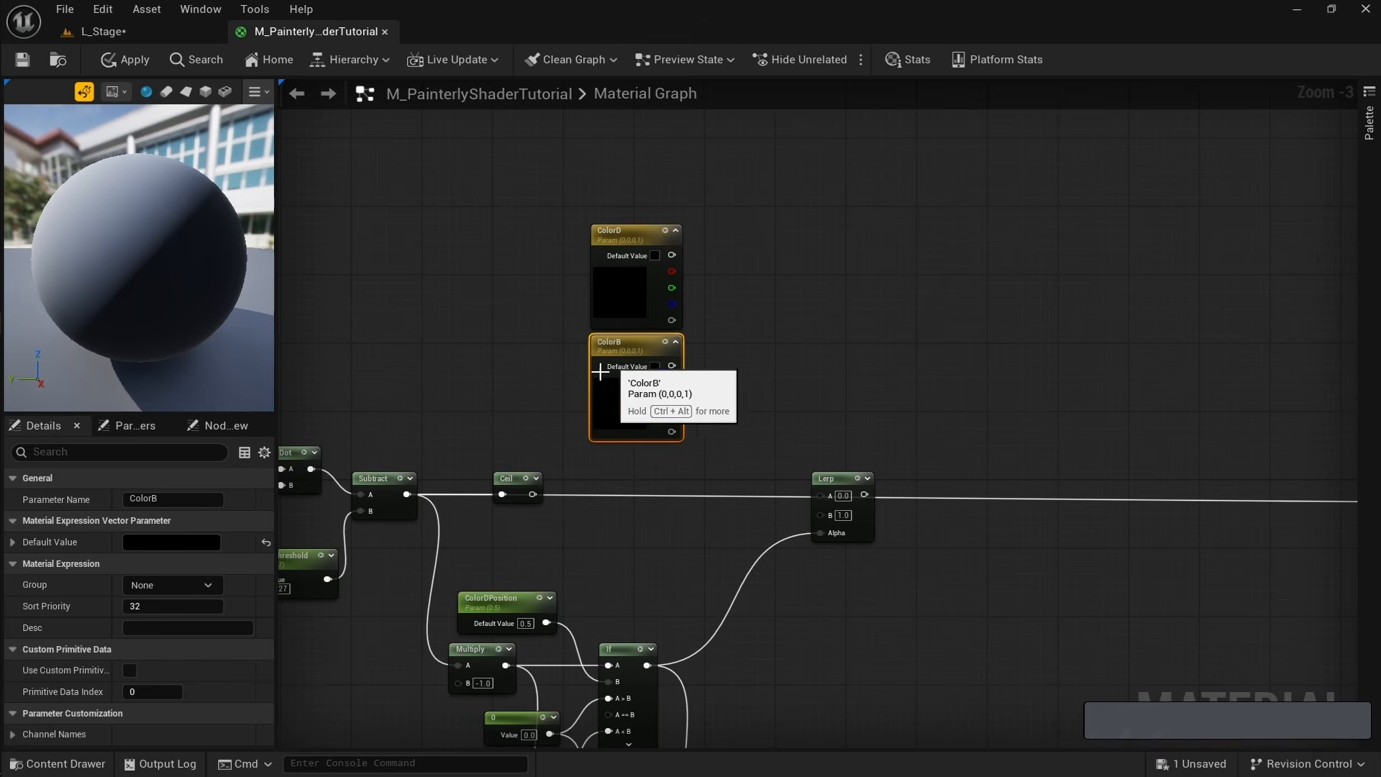
Set ColorD's default value to a dark magenta, about R 0.16, G 0.02, B 0.086.
{"action": "double_click", "coordinate": [618, 295]}
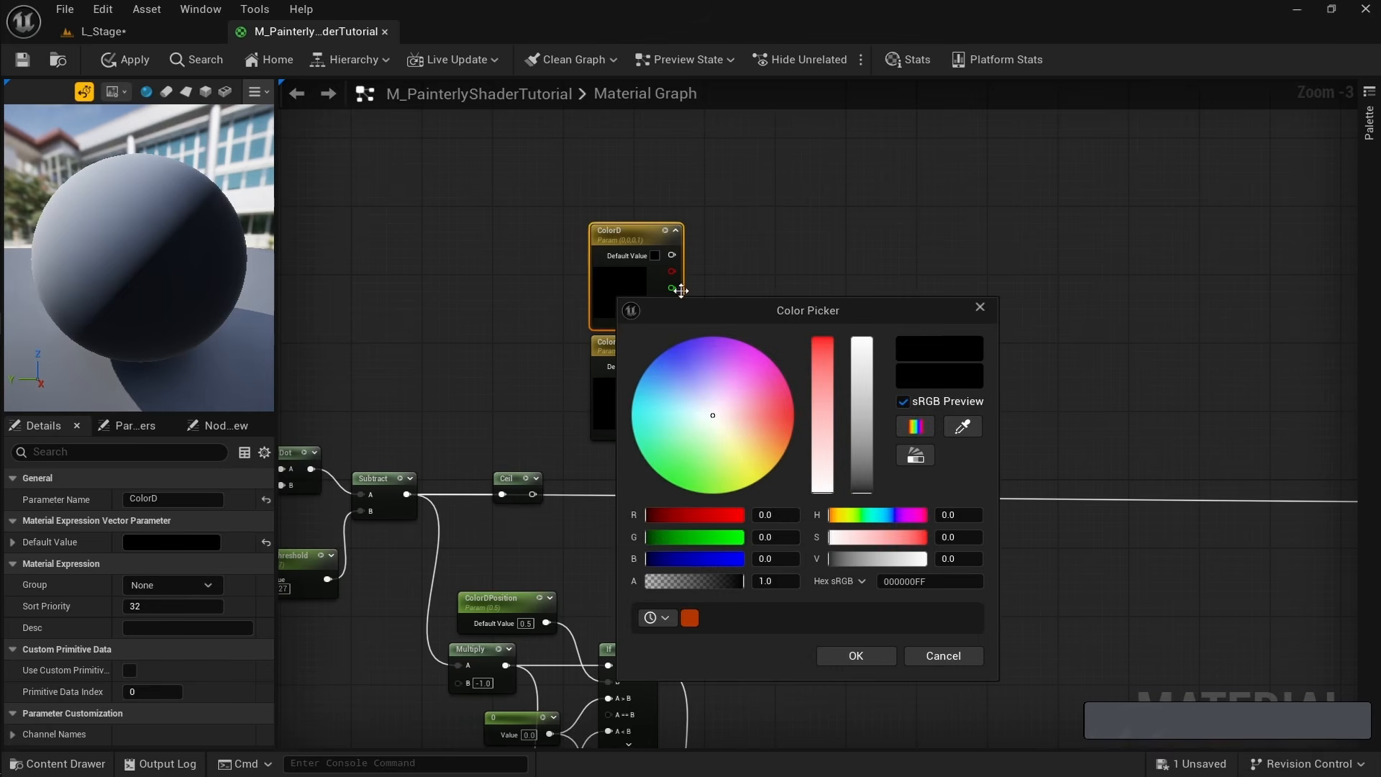
{"action": "mouse_move", "coordinate": [718, 412]}
{"action": "left_mouse_down"}
{"action": "mouse_move", "coordinate": [677, 390]}
{"action": "mouse_move", "coordinate": [775, 382]}
{"action": "left_mouse_up"}
{"action": "left_click", "coordinate": [857, 447]}
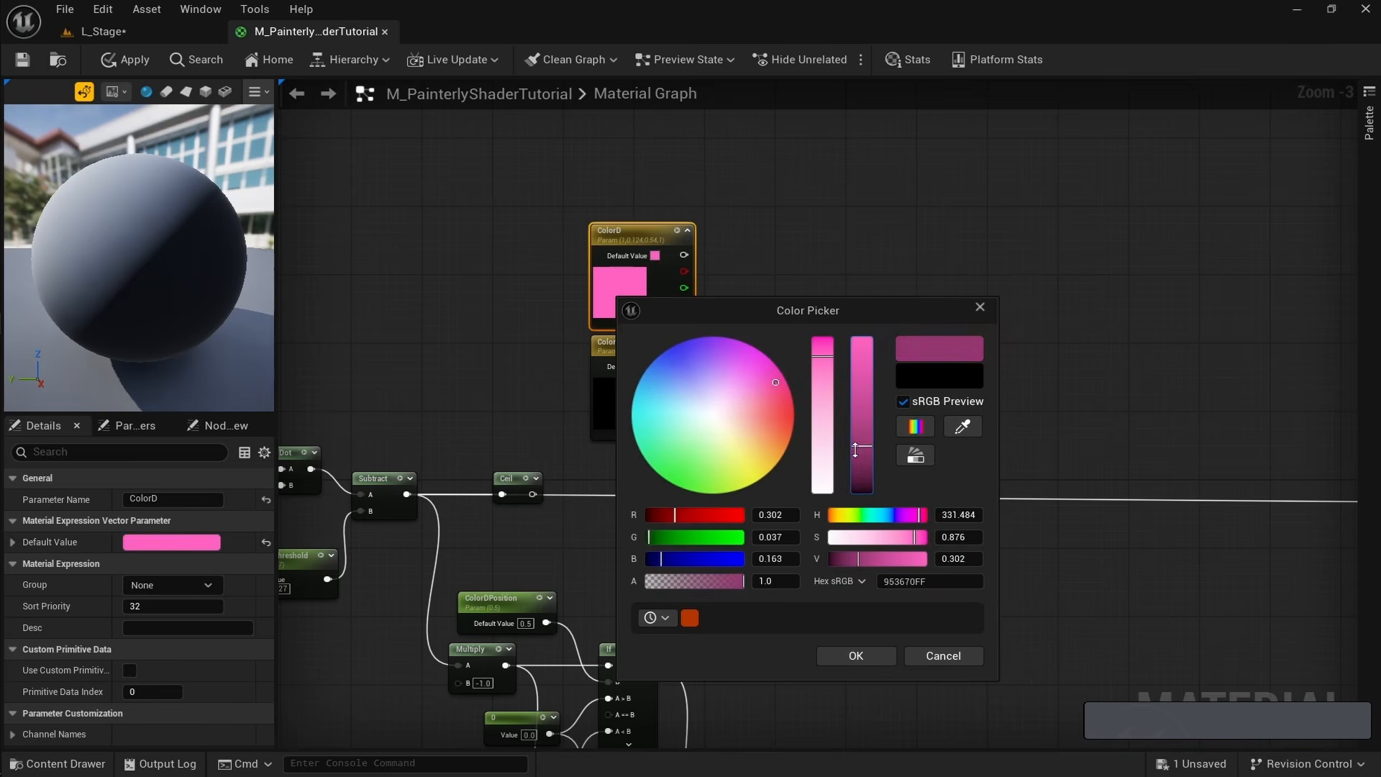
{"action": "left_click_drag", "start_coordinate": [853, 452], "coordinate": [852, 473]}
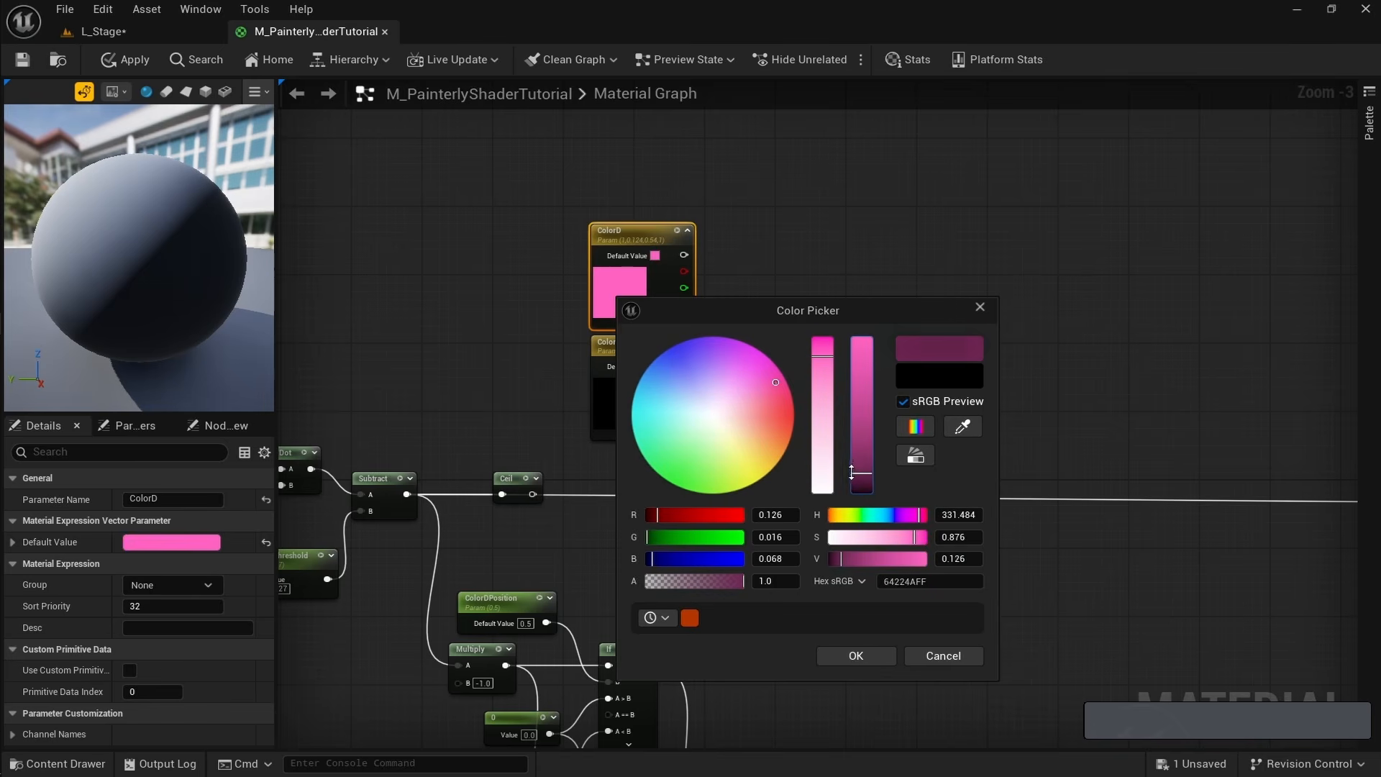
{"action": "left_click", "coordinate": [882, 656]}
Set ColorB's default value to a light pink, R 1.0, G 0.594, B 0.788.
{"action": "left_click", "coordinate": [613, 396]}
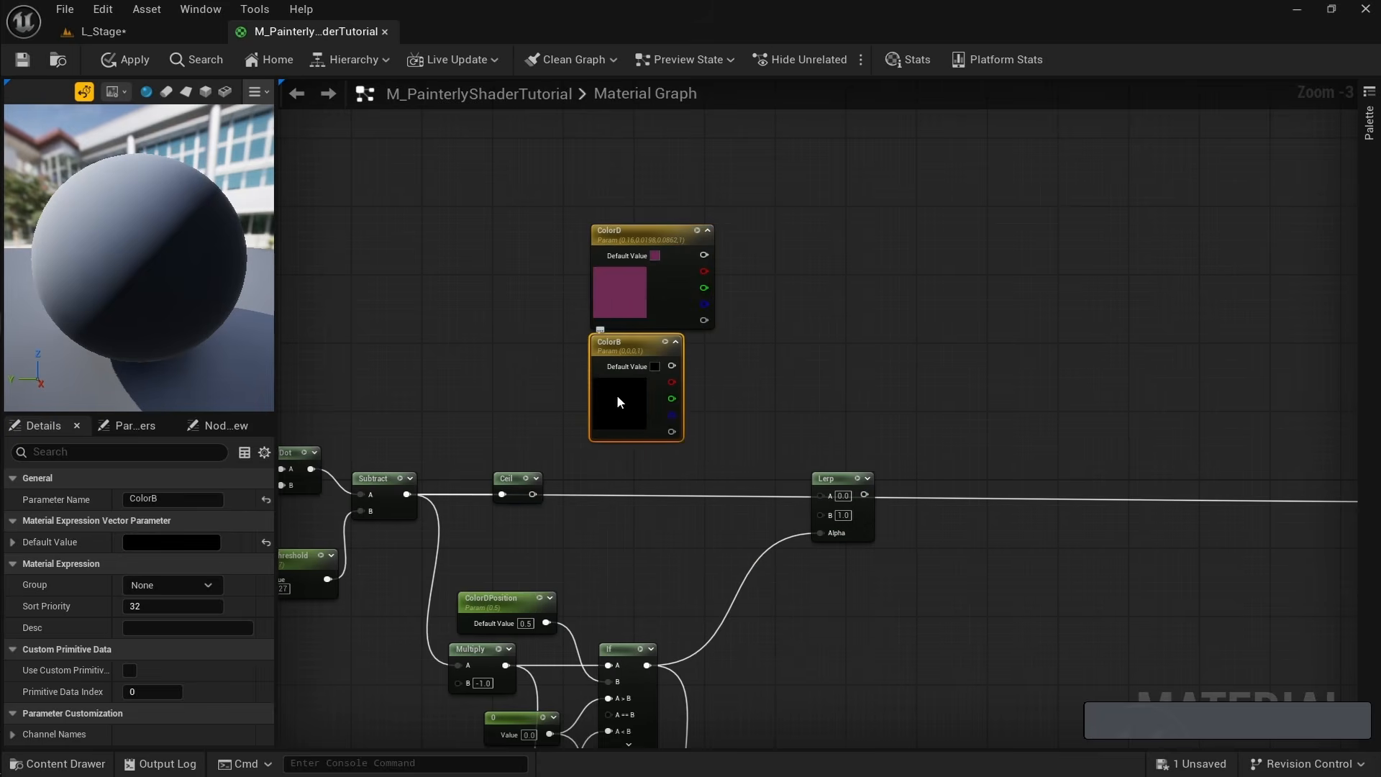
{"action": "double_click", "coordinate": [615, 395]}
{"action": "mouse_move", "coordinate": [716, 481]}
{"action": "left_mouse_down"}
{"action": "mouse_move", "coordinate": [763, 456]}
{"action": "mouse_move", "coordinate": [831, 499]}
{"action": "left_mouse_up"}
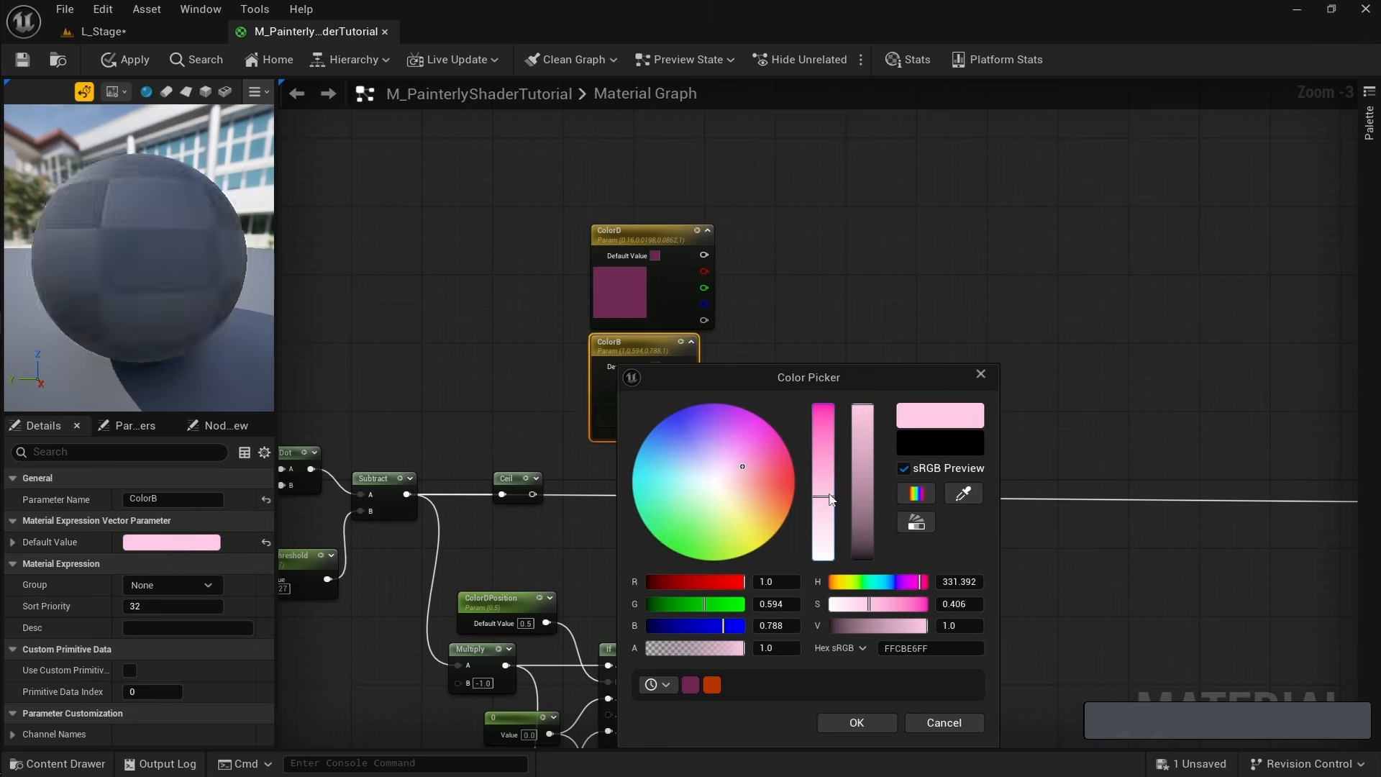
{"action": "left_click", "coordinate": [856, 722]}
Connect ColorD to the Lerp's A input and ColorB to its B input.
{"action": "right_click_drag", "start_coordinate": [815, 296], "coordinate": [607, 243]}
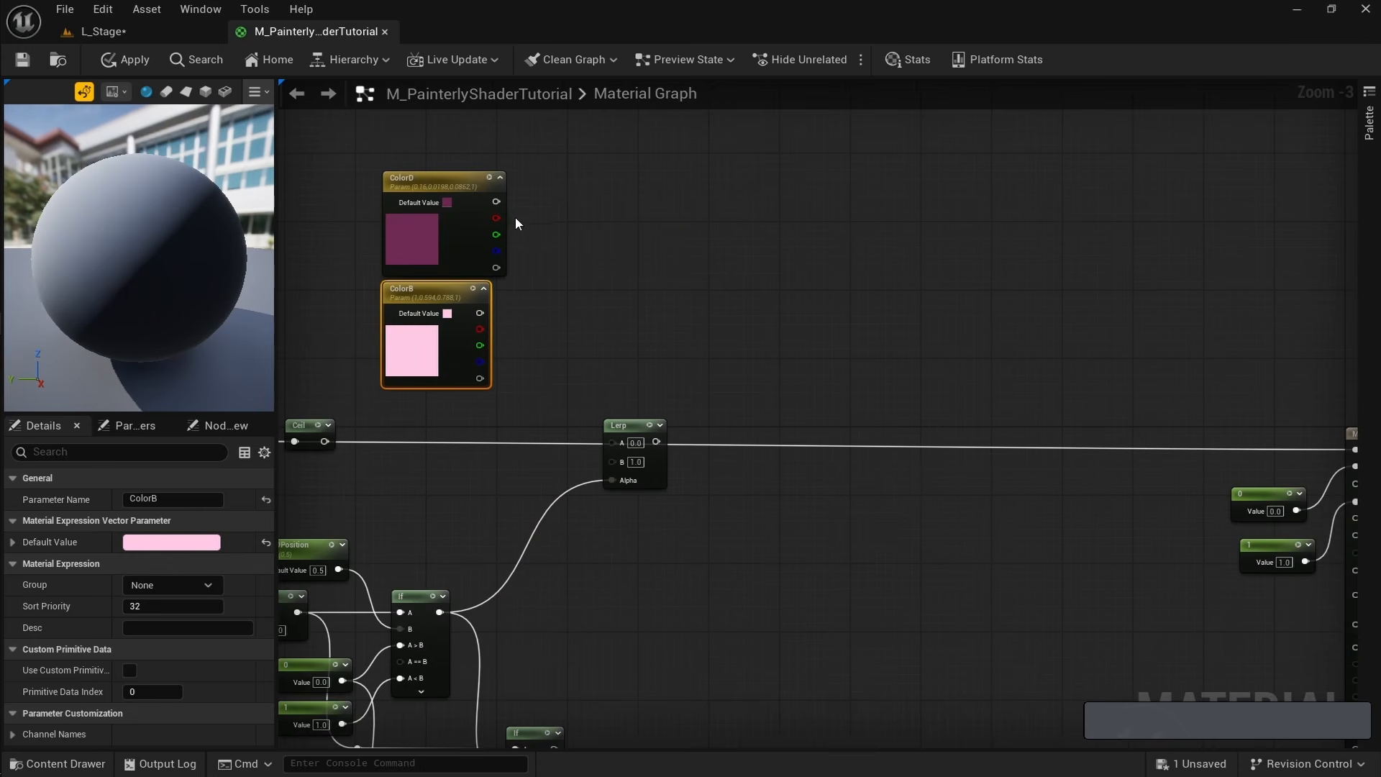
{"action": "left_click_drag", "start_coordinate": [496, 202], "coordinate": [620, 445]}
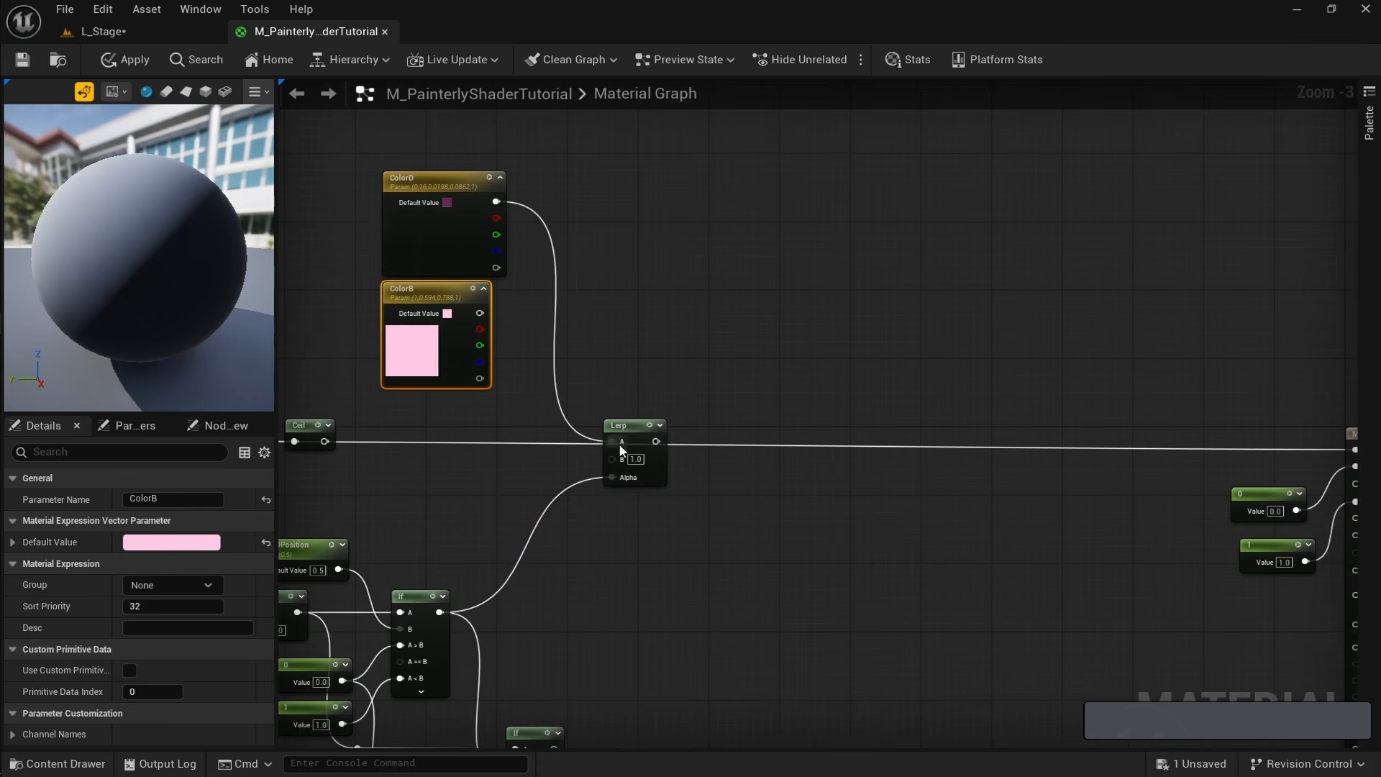
{"action": "right_click_drag", "start_coordinate": [620, 446], "coordinate": [732, 330]}
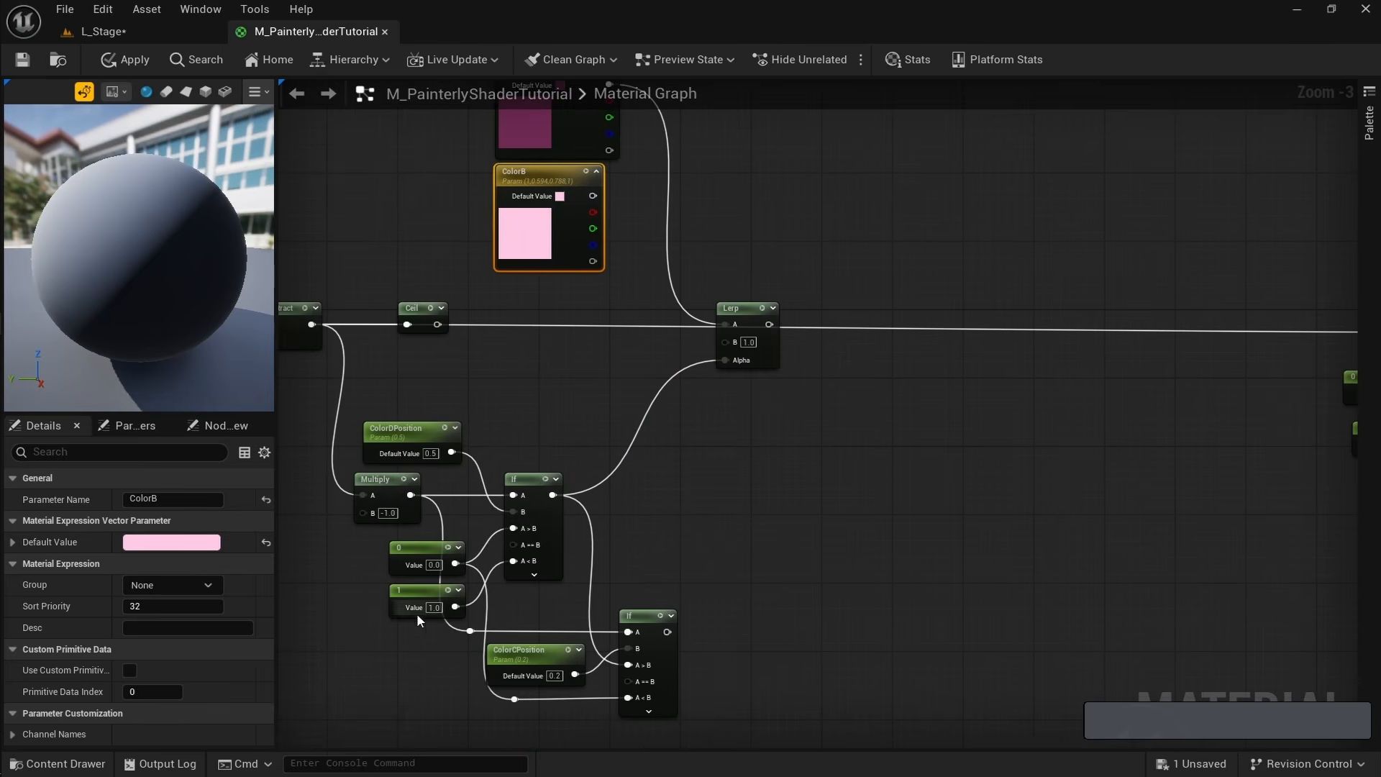
{"action": "right_click_drag", "start_coordinate": [653, 345], "coordinate": [647, 420]}
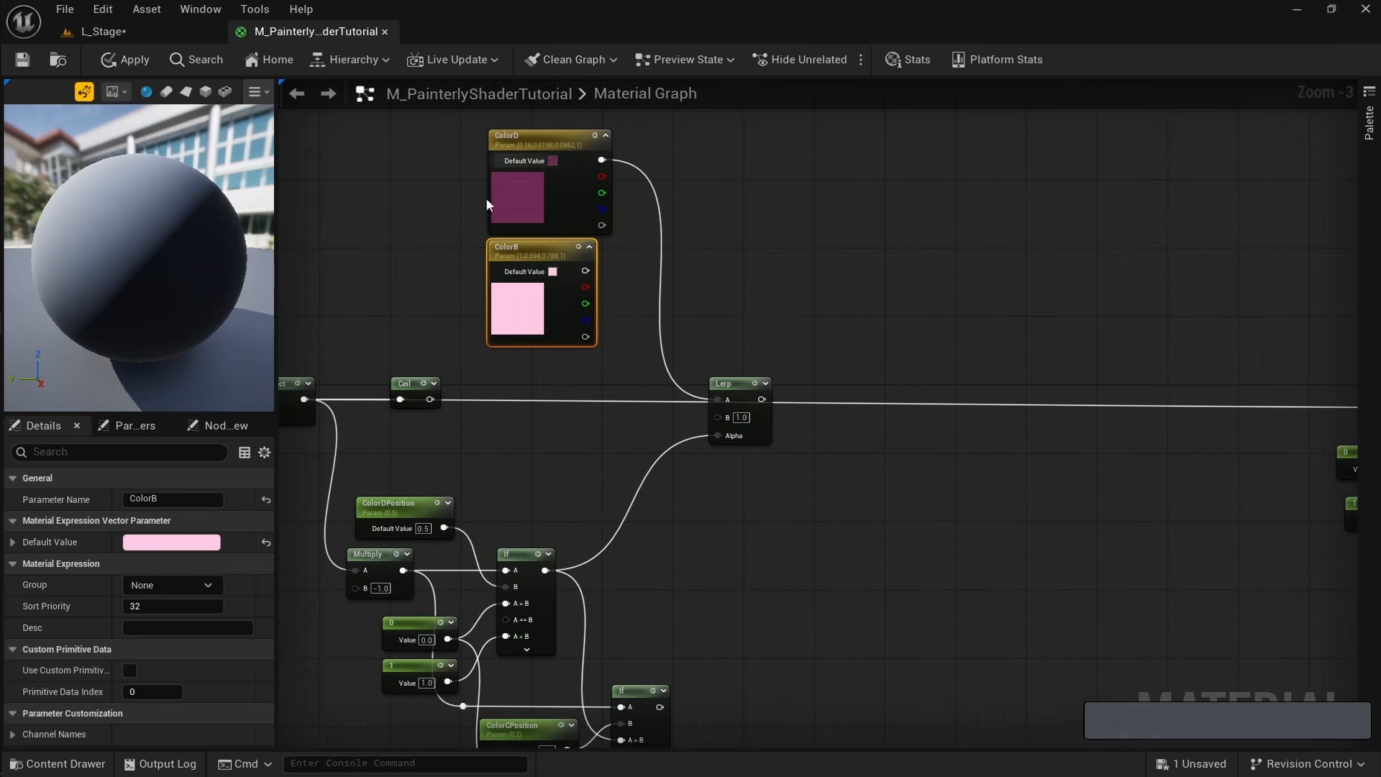
{"action": "left_click_drag", "start_coordinate": [585, 271], "coordinate": [718, 415]}
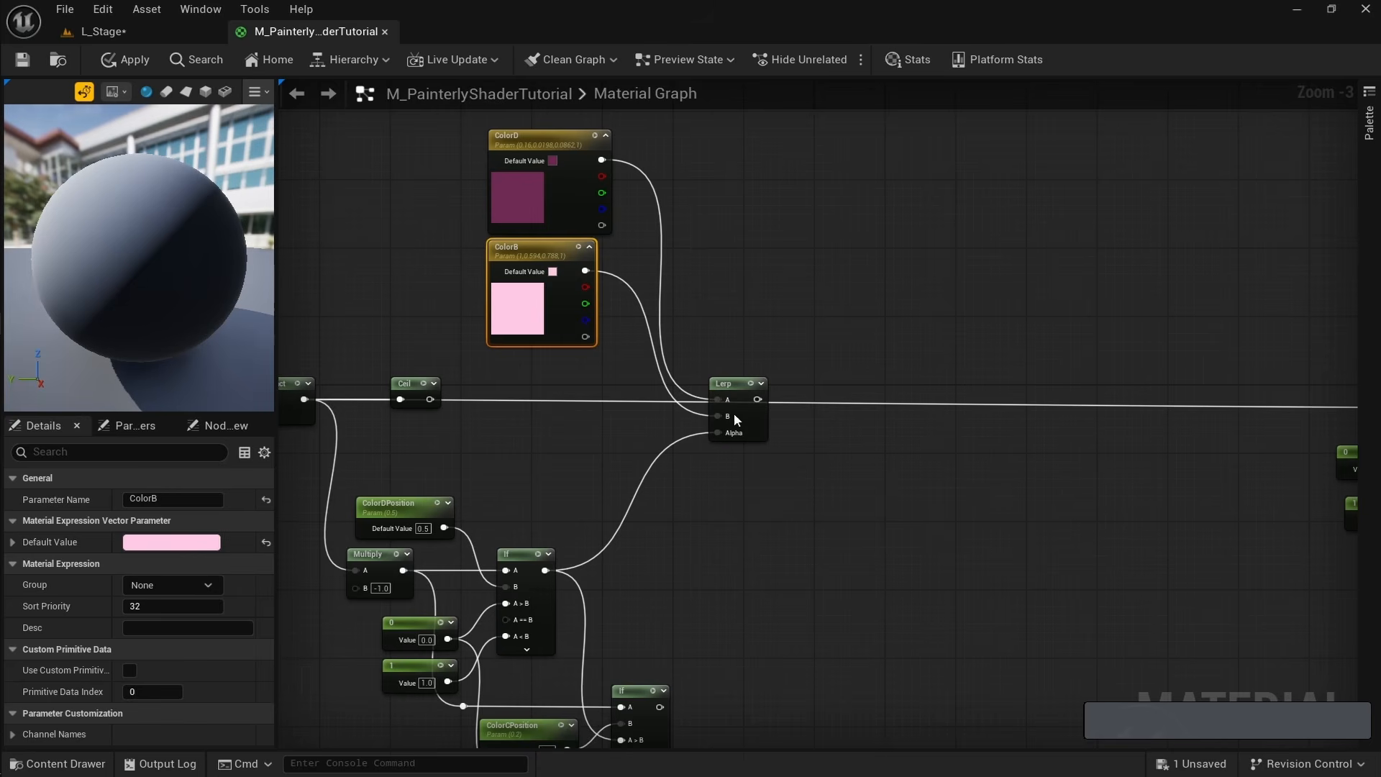
Preview the Lerp node on the sphere, rotate the preview light to check the color split, and stop previewing the node.
{"action": "left_click", "coordinate": [730, 384]}
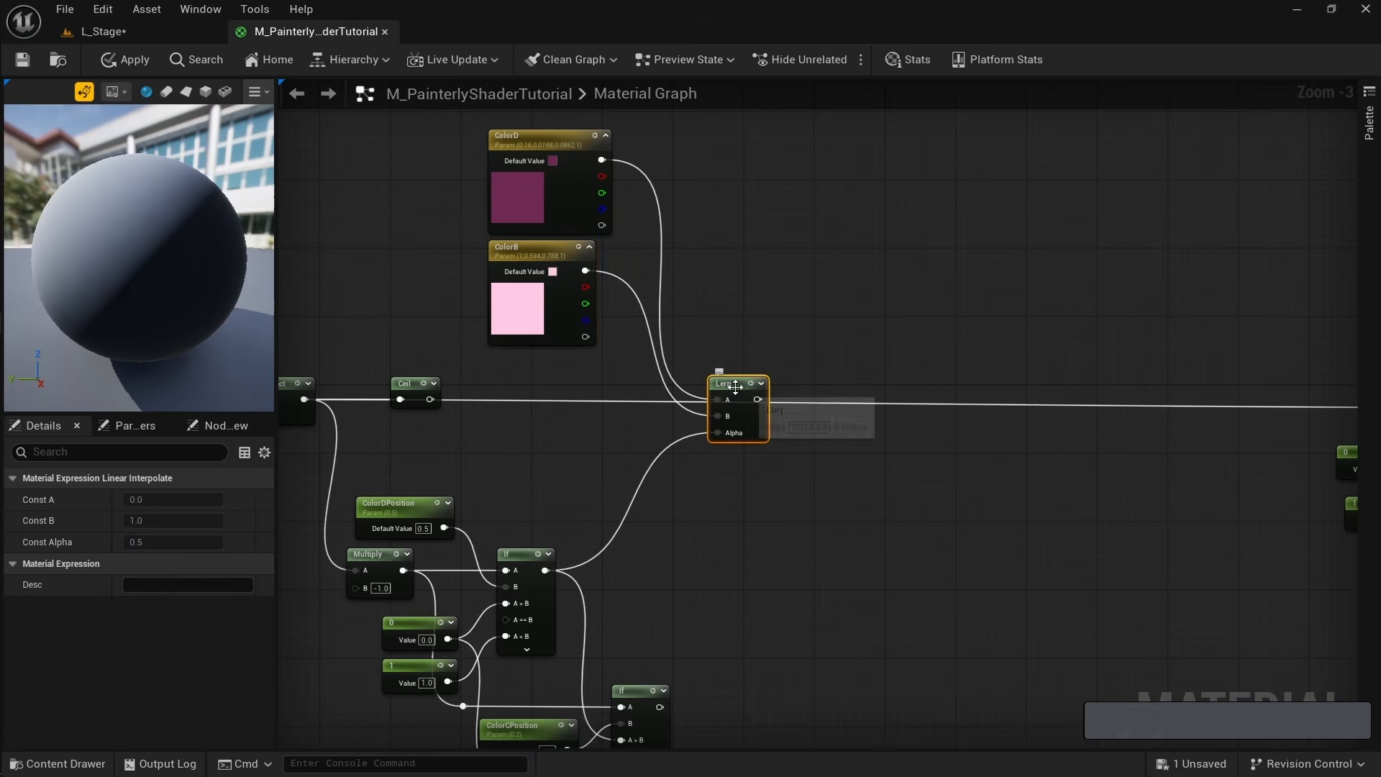
{"action": "right_click", "coordinate": [739, 385]}
{"action": "left_click", "coordinate": [791, 437]}
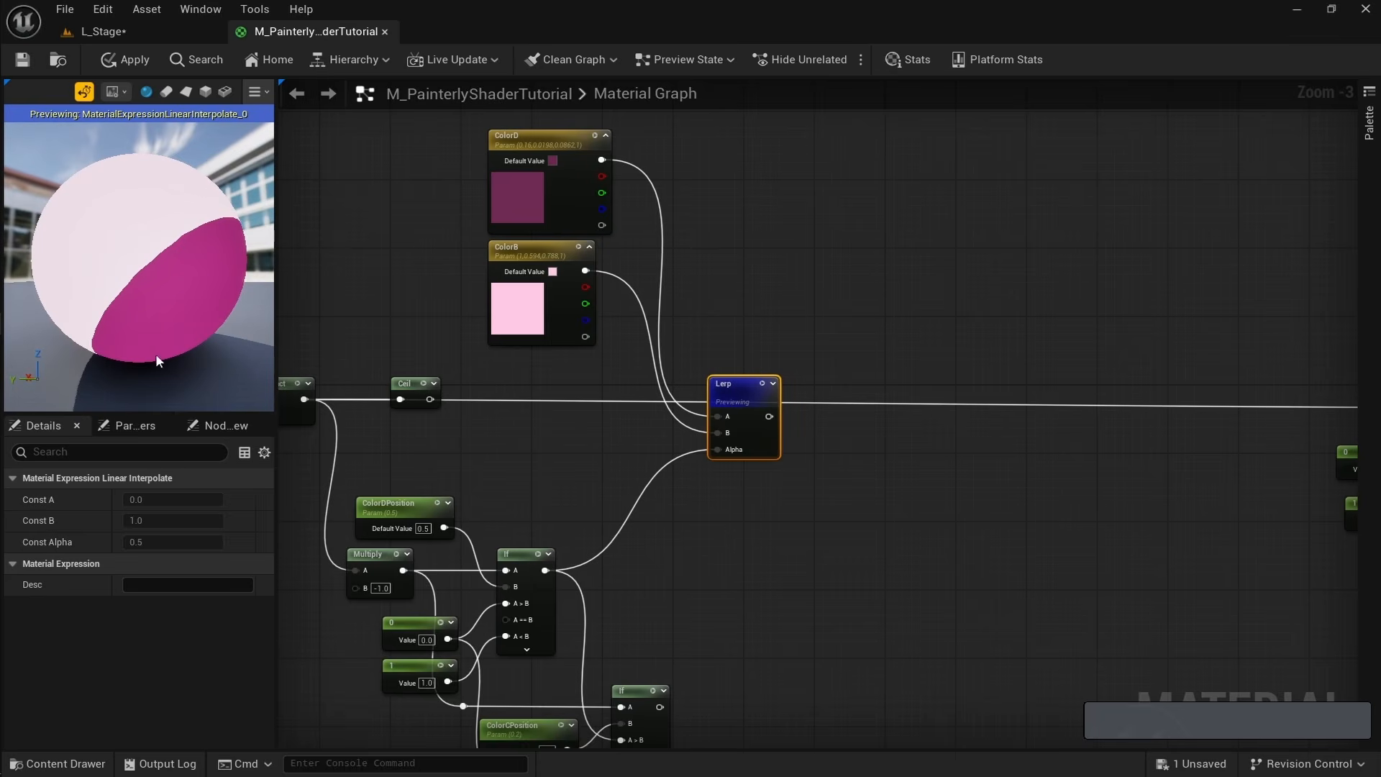
{"action": "left_click_drag", "start_coordinate": [157, 359], "coordinate": [252, 356]}
{"action": "right_click", "coordinate": [734, 378]}
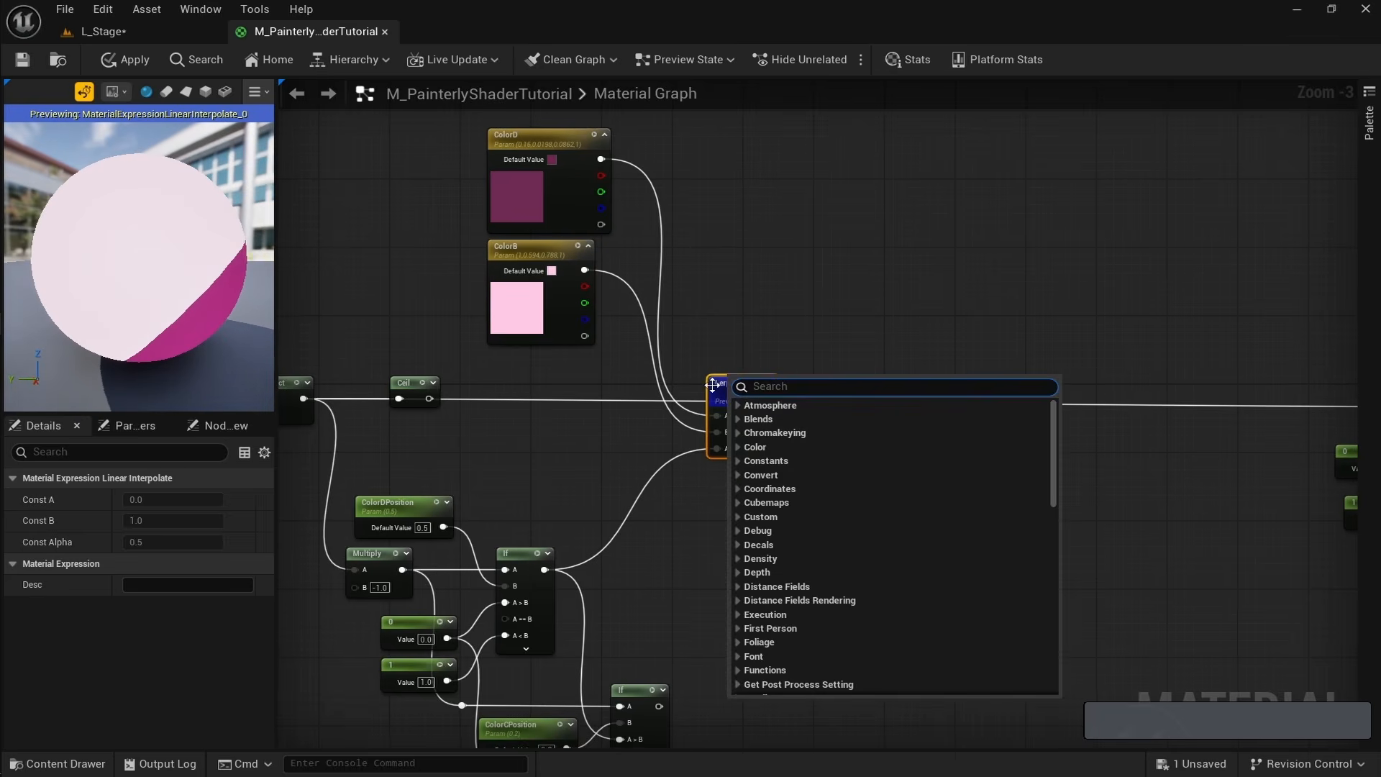
{"action": "key", "text": "Escape"}
{"action": "right_click", "coordinate": [725, 381]}
{"action": "left_click", "coordinate": [768, 435]}
Add a second Lerp beside the first, connecting the first Lerp's output to A and the second If's output to Alpha.
{"action": "right_click_drag", "start_coordinate": [821, 450], "coordinate": [760, 421]}
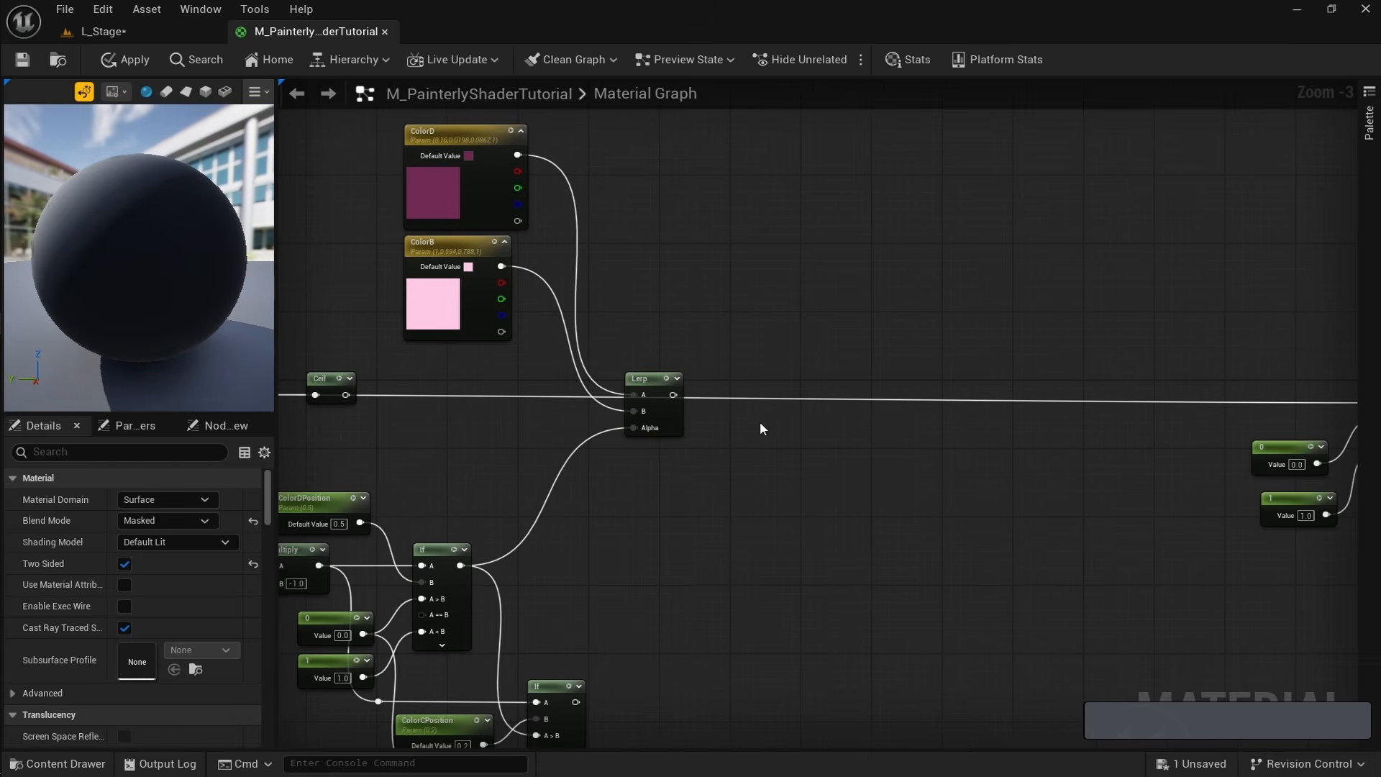
{"action": "left_click", "coordinate": [771, 417]}
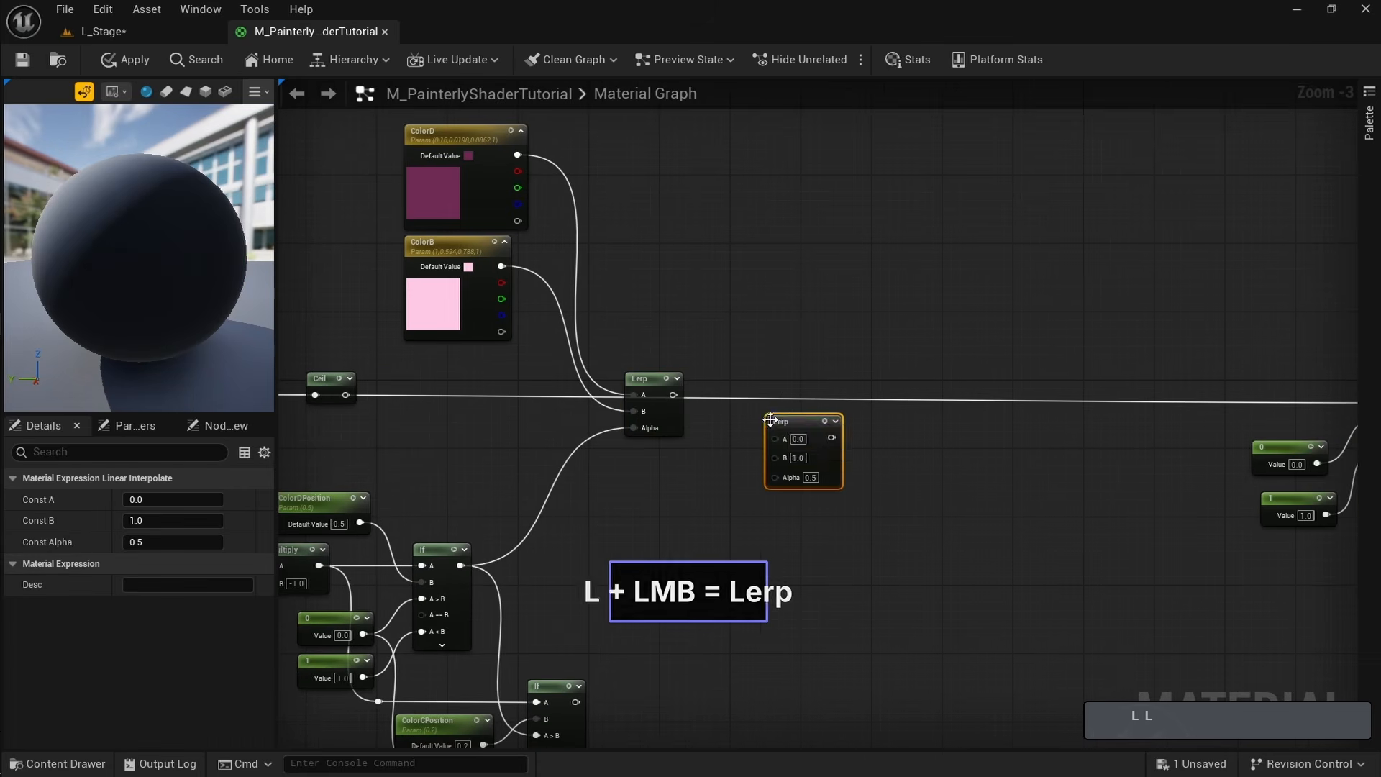
{"action": "left_click_drag", "start_coordinate": [673, 395], "coordinate": [825, 386]}
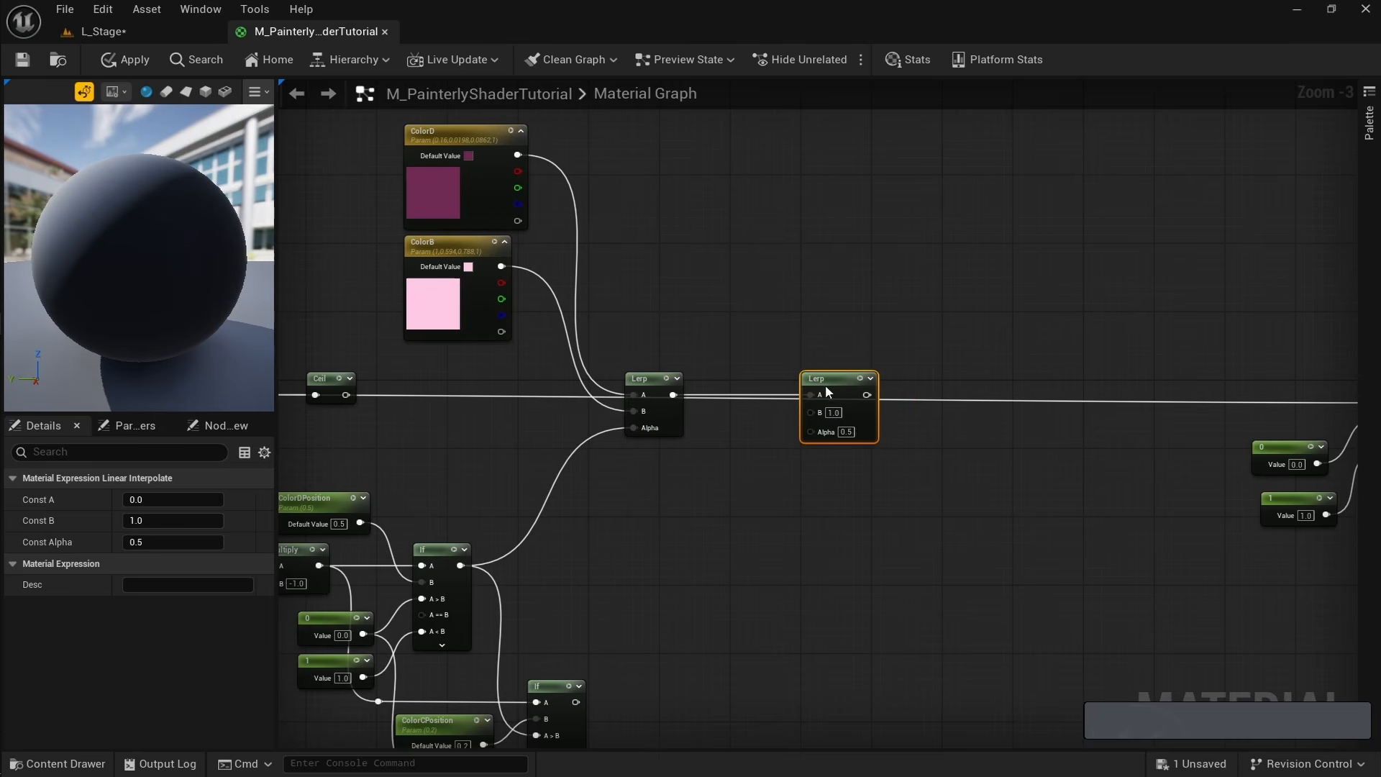
{"action": "right_click_drag", "start_coordinate": [619, 630], "coordinate": [601, 492]}
{"action": "left_click_drag", "start_coordinate": [560, 564], "coordinate": [805, 295]}
Add a Constant3Vector node above the two Lerp nodes, beside ColorB.
{"action": "right_click_drag", "start_coordinate": [834, 363], "coordinate": [753, 546]}
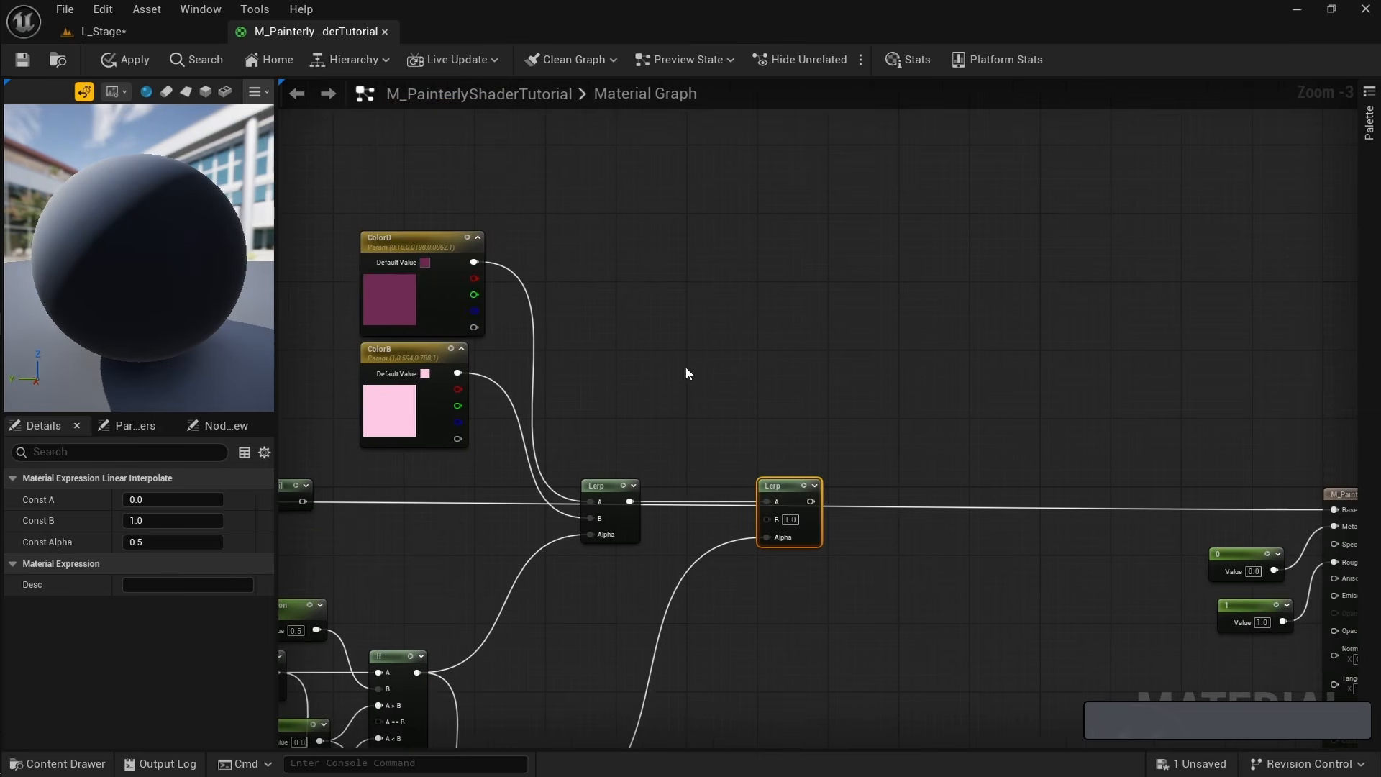
{"action": "left_click", "coordinate": [668, 348]}
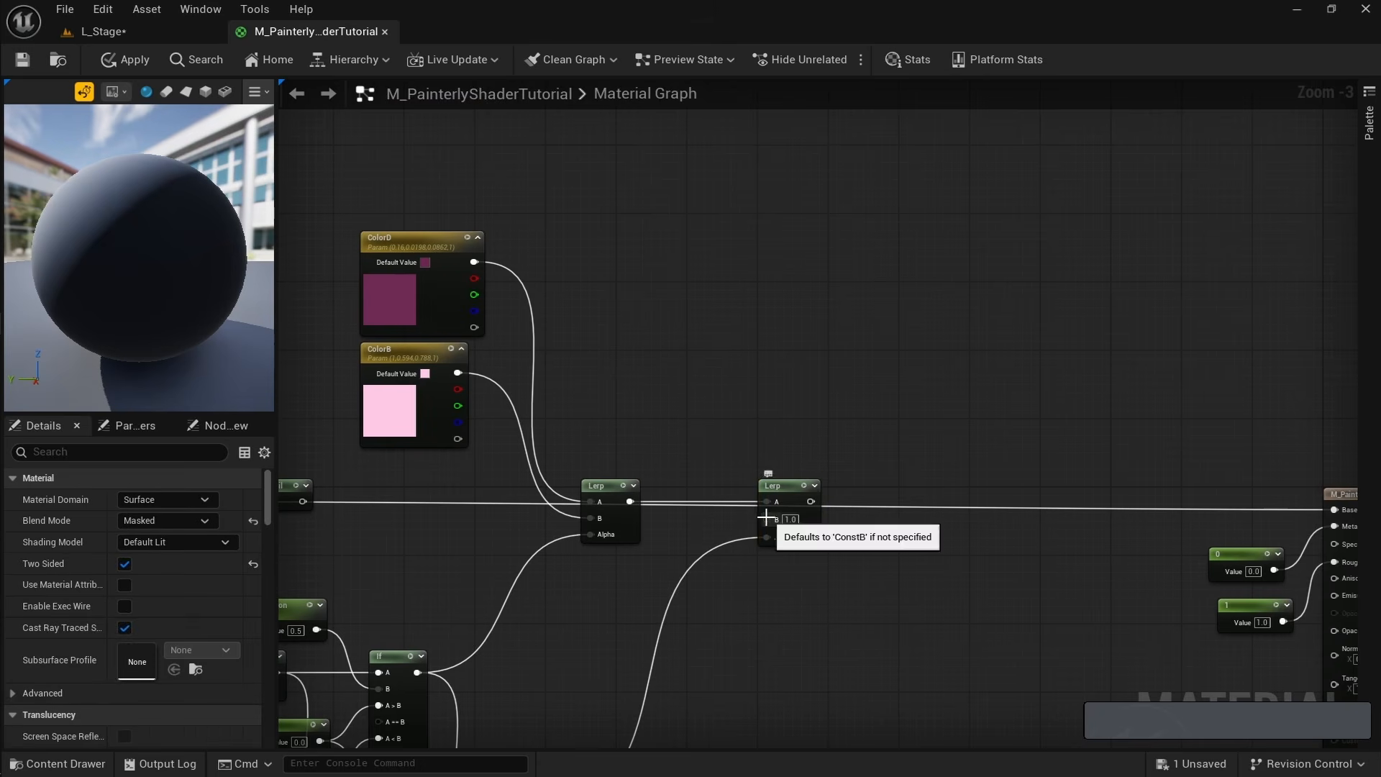
{"action": "key", "text": "3"}
{"action": "key", "text": "3"}
{"action": "left_click", "coordinate": [688, 341]}
{"action": "left_click_drag", "start_coordinate": [691, 325], "coordinate": [630, 310]}
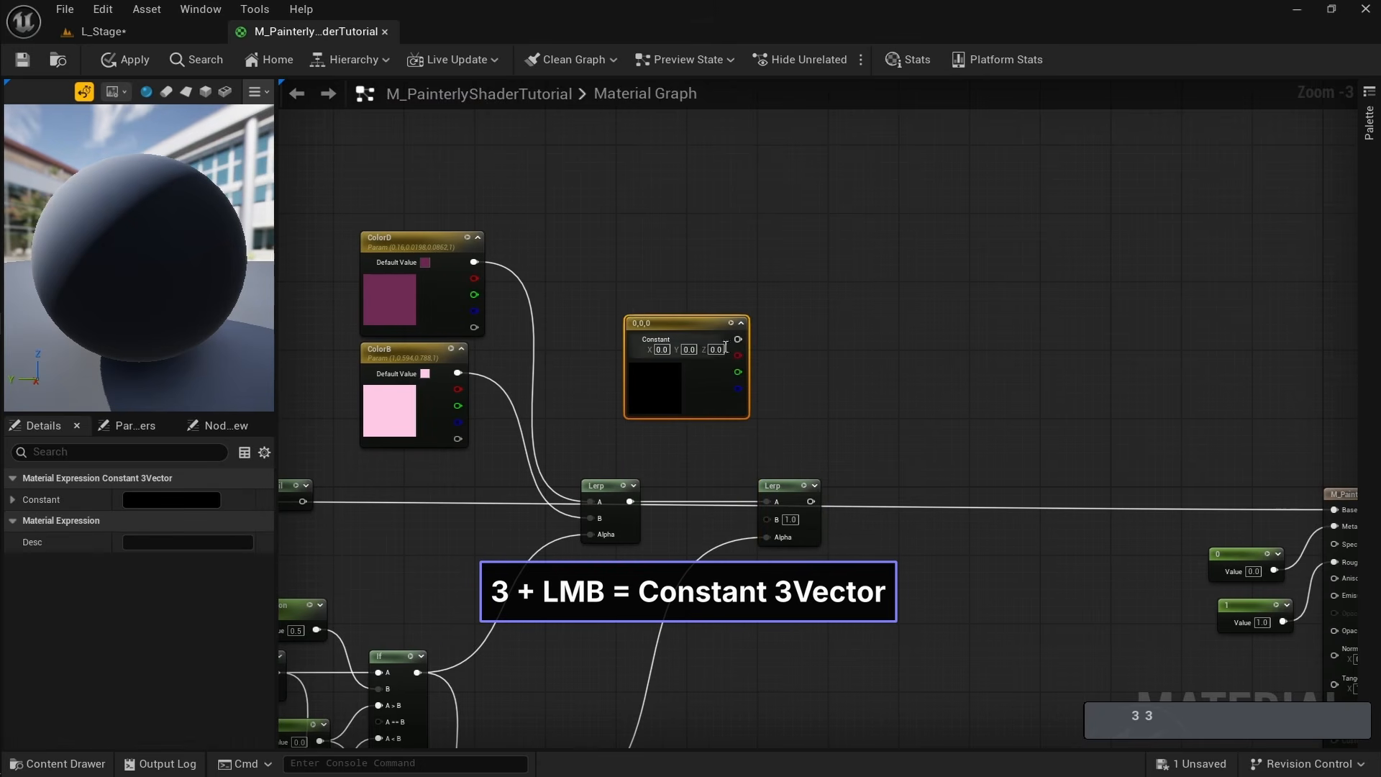
Connect the new Constant3Vector to the second Lerp's B input and convert it to a parameter named ColorC.
{"action": "left_click_drag", "start_coordinate": [737, 339], "coordinate": [767, 518]}
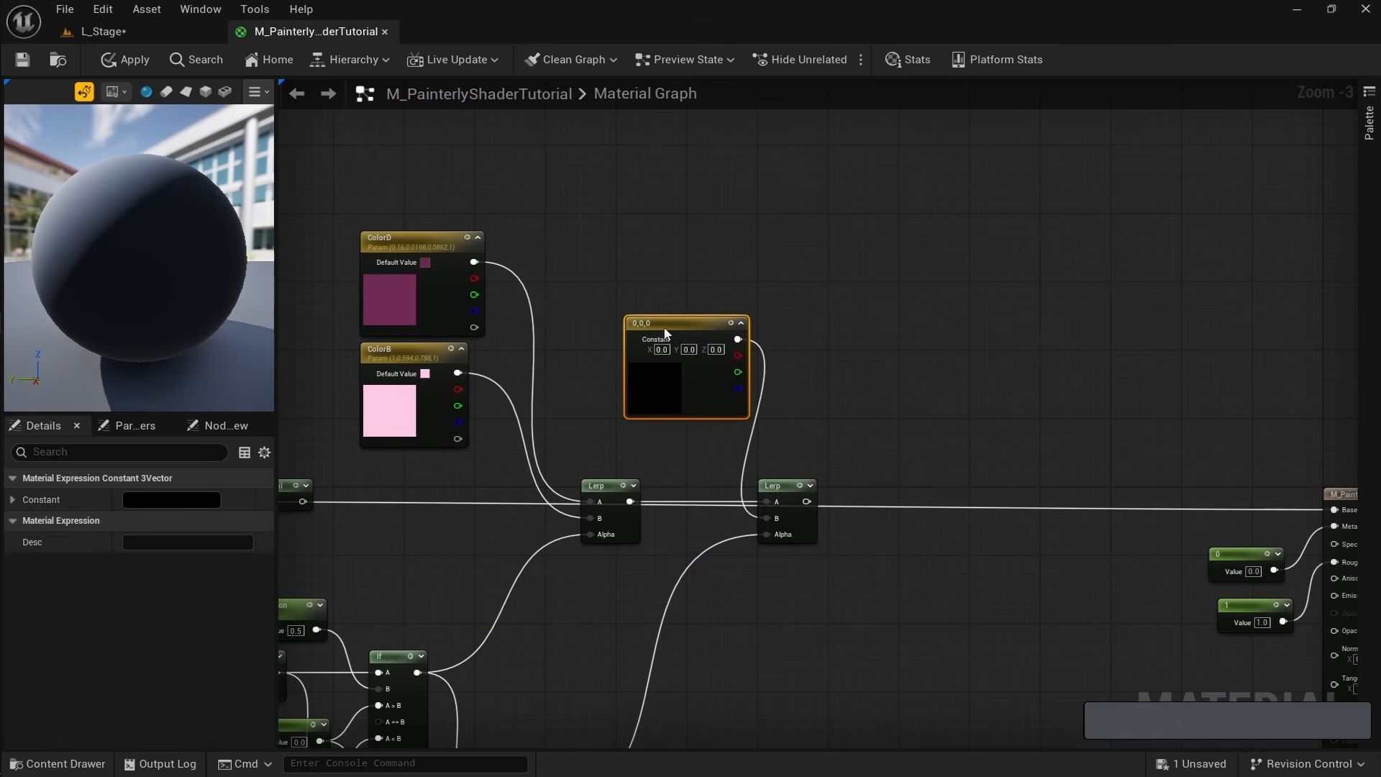
{"action": "left_click_drag", "start_coordinate": [677, 325], "coordinate": [661, 325]}
{"action": "right_click", "coordinate": [661, 324]}
{"action": "left_click", "coordinate": [694, 377]}
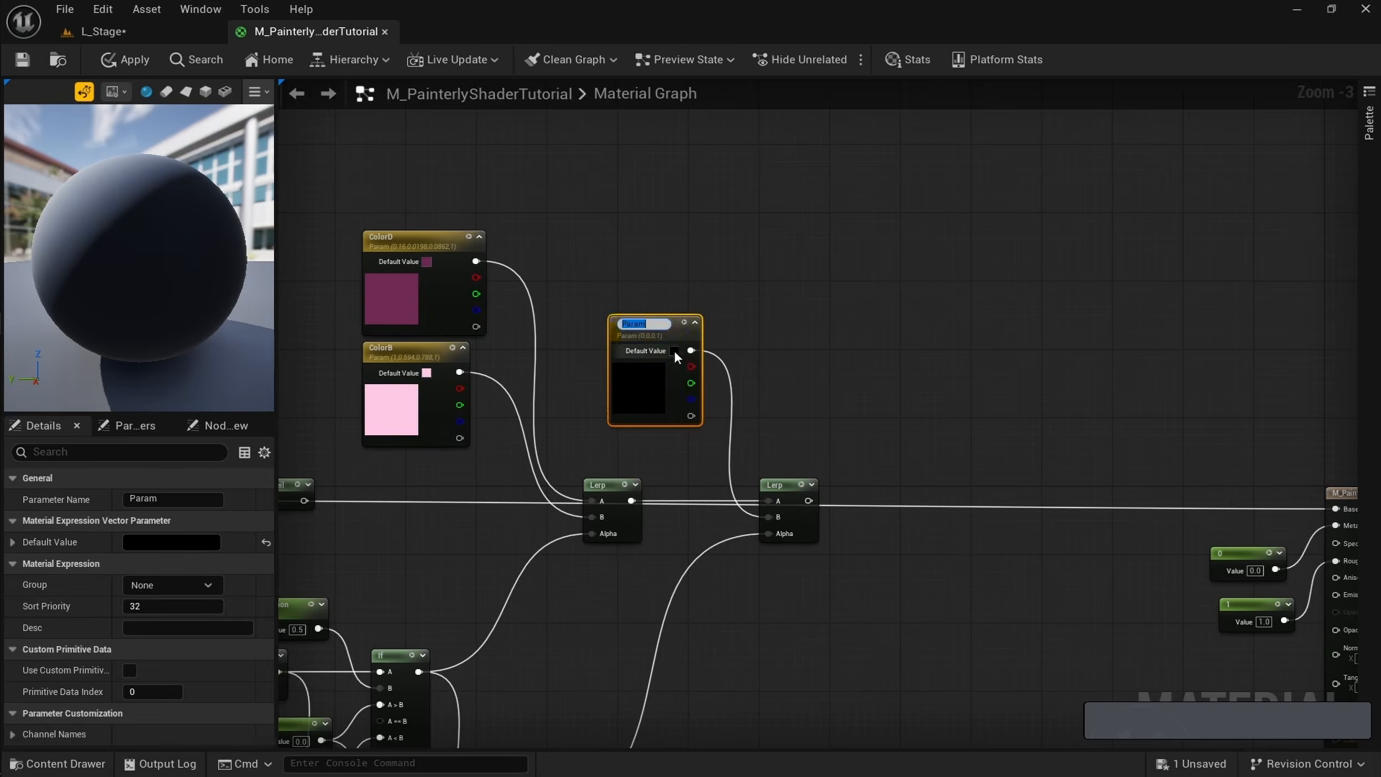
{"action": "type", "text": "ColorC"}
{"action": "key", "text": "Return"}
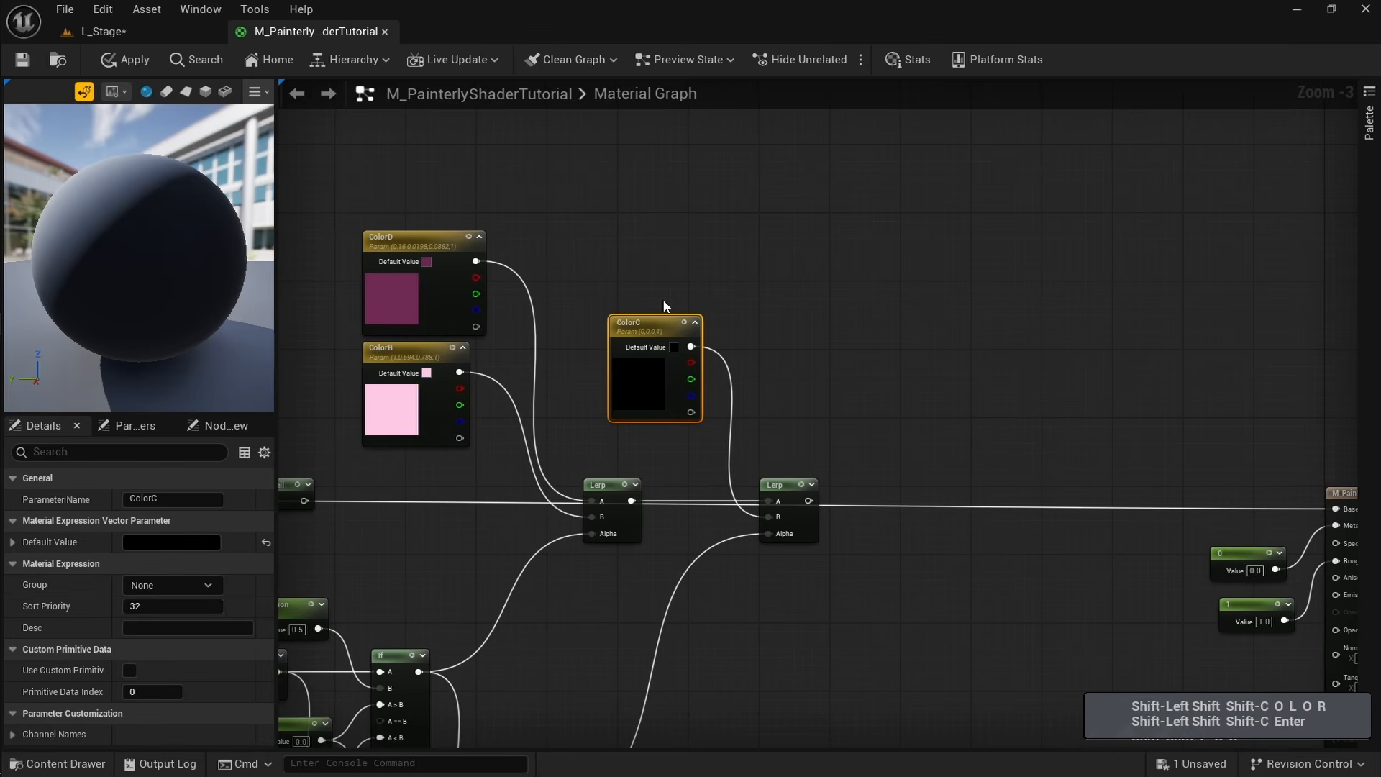
Set ColorC's default value to a medium orchid pink and shift the node slightly above the two Lerps.
{"action": "double_click", "coordinate": [642, 384]}
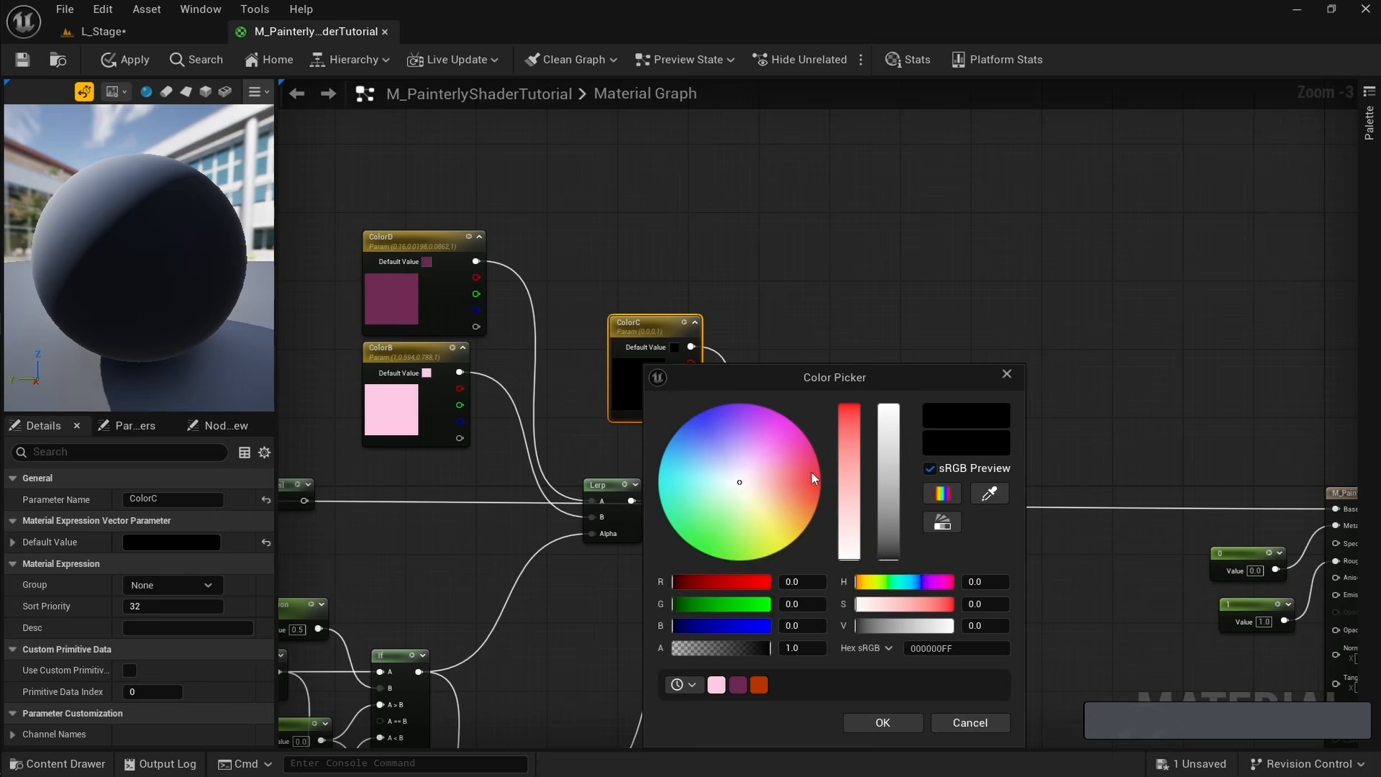
{"action": "left_click_drag", "start_coordinate": [738, 478], "coordinate": [890, 456]}
{"action": "left_click", "coordinate": [655, 328]}
{"action": "left_click_drag", "start_coordinate": [658, 329], "coordinate": [645, 340]}
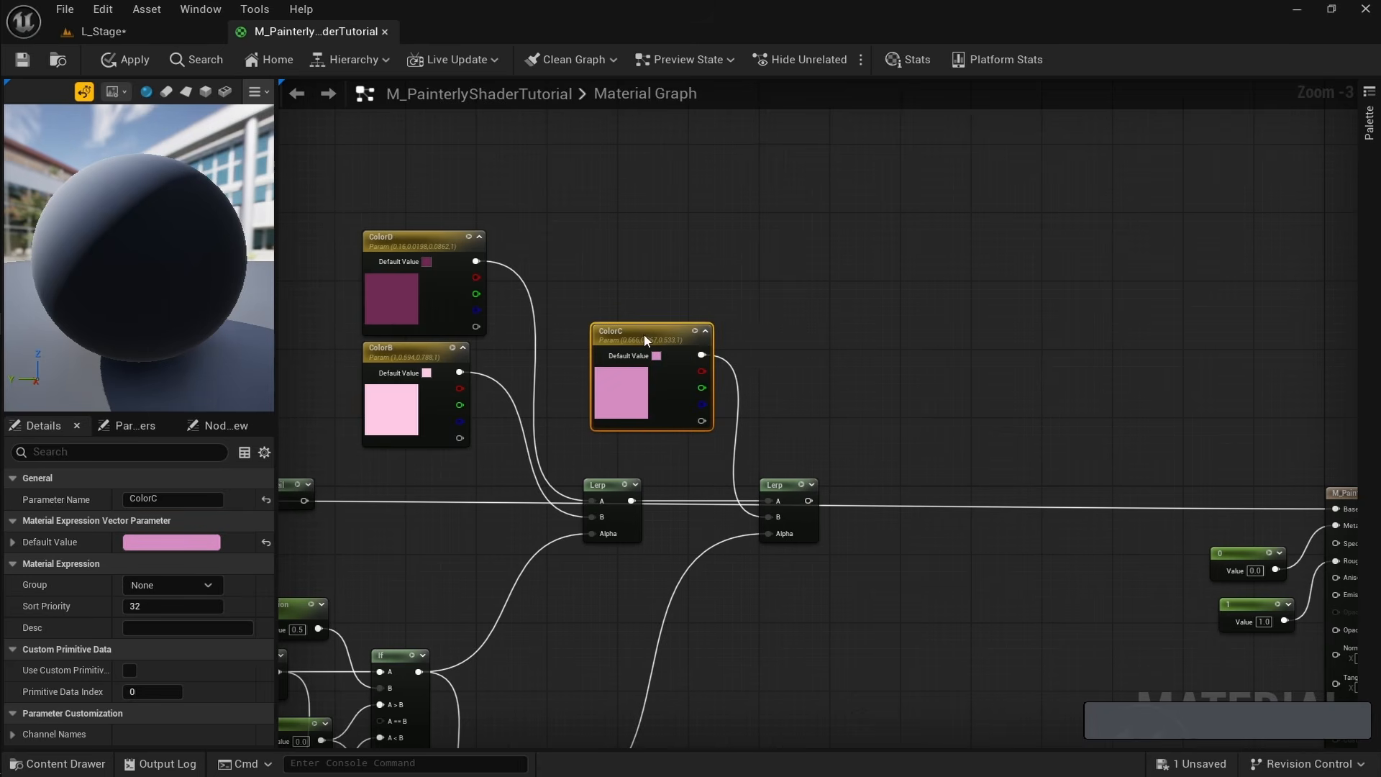
Add a third Lerp node beside the second and connect the second Lerp's output to its A input.
{"action": "left_click", "coordinate": [844, 398]}
{"action": "right_click_drag", "start_coordinate": [844, 397], "coordinate": [650, 384]}
{"action": "left_click", "coordinate": [719, 459]}
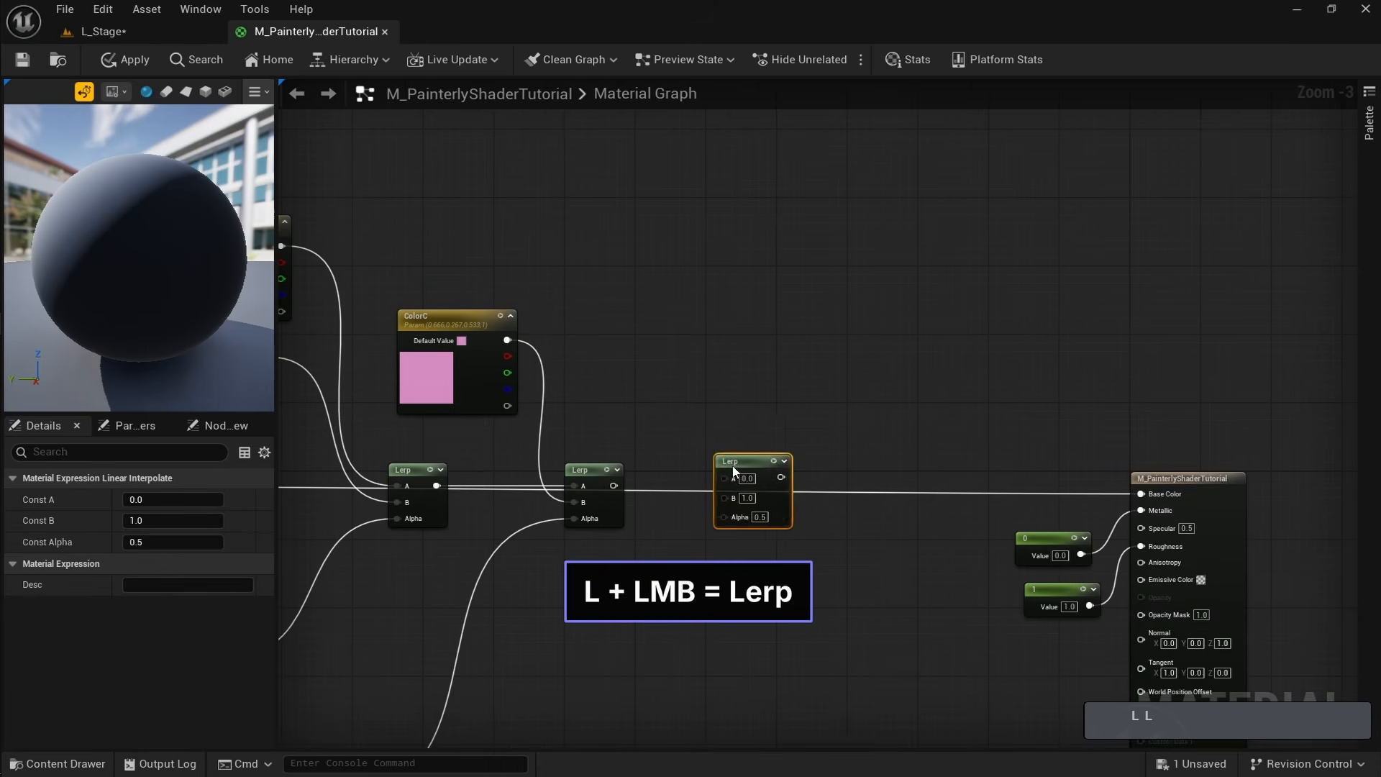
{"action": "left_click_drag", "start_coordinate": [733, 468], "coordinate": [719, 476]}
{"action": "left_click_drag", "start_coordinate": [613, 485], "coordinate": [712, 489]}
Connect the Ceil node's output to the third Lerp's Alpha, routing the wire beneath the other Lerps with two reroute points.
{"action": "right_click_drag", "start_coordinate": [712, 467], "coordinate": [661, 376]}
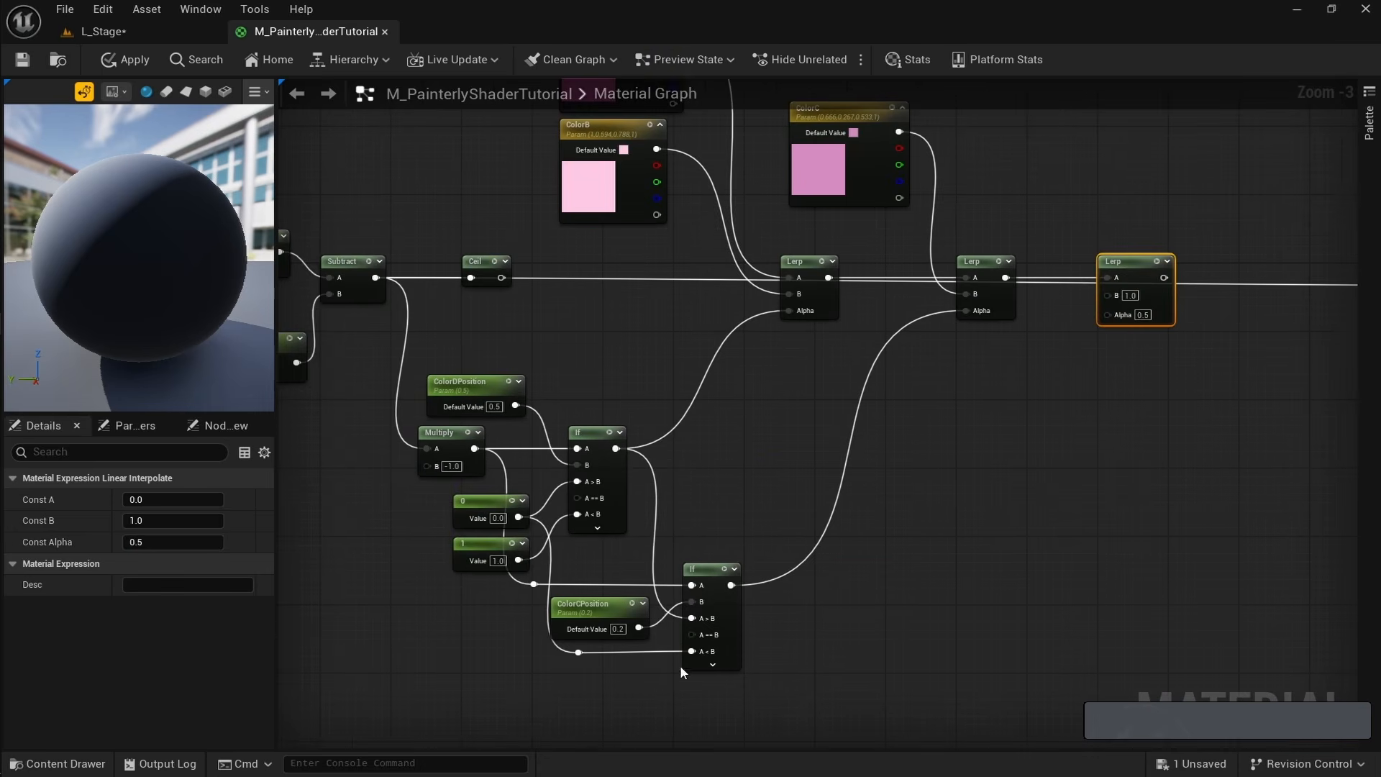
{"action": "right_click_drag", "start_coordinate": [859, 382], "coordinate": [605, 504]}
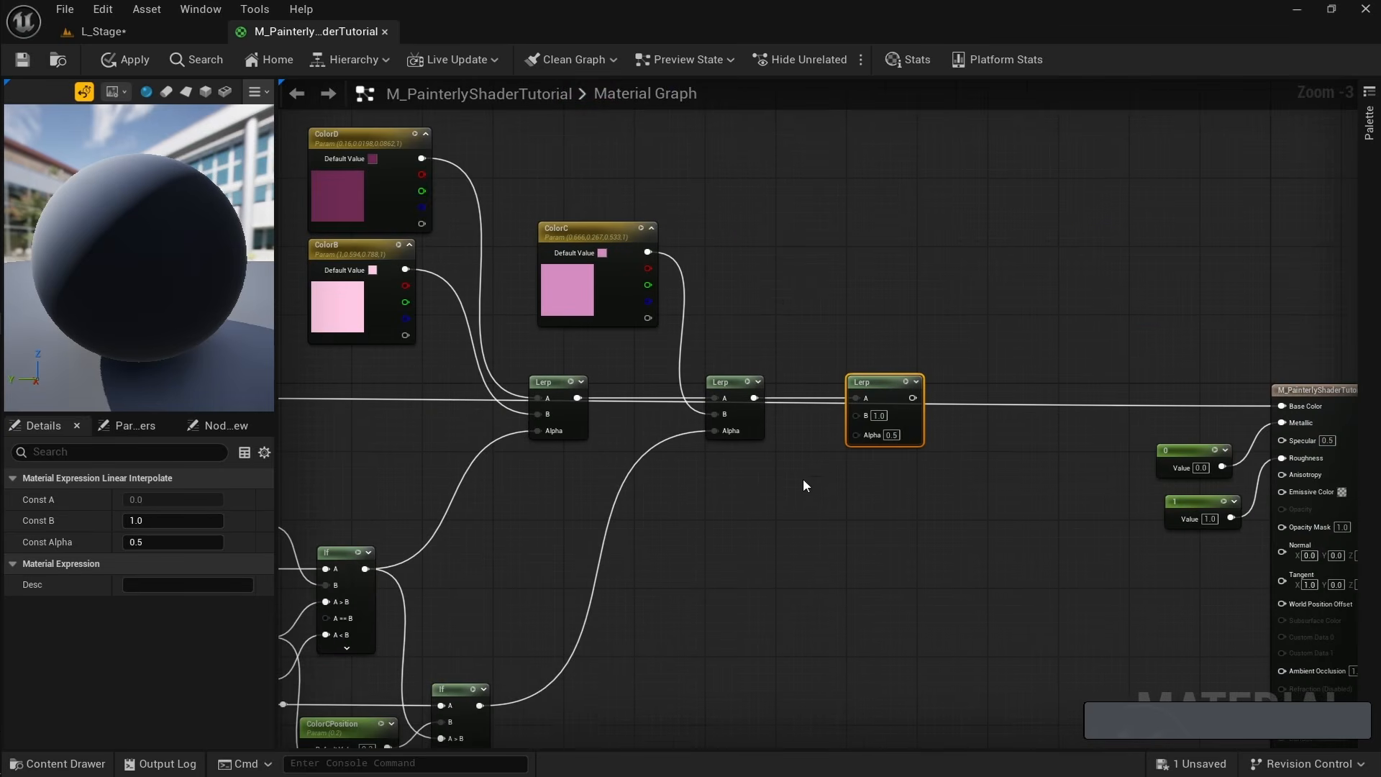
{"action": "right_click_drag", "start_coordinate": [802, 478], "coordinate": [962, 345]}
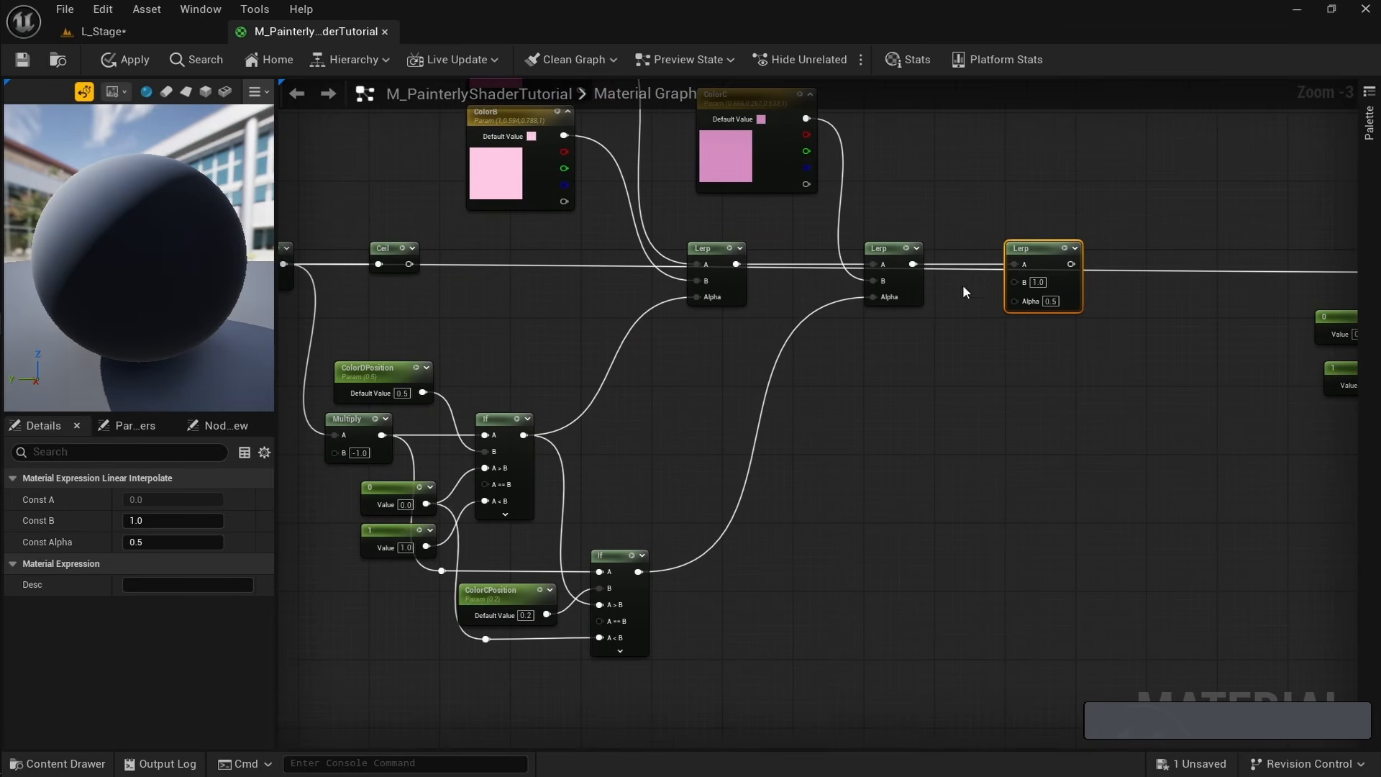
{"action": "right_click_drag", "start_coordinate": [963, 285], "coordinate": [934, 492]}
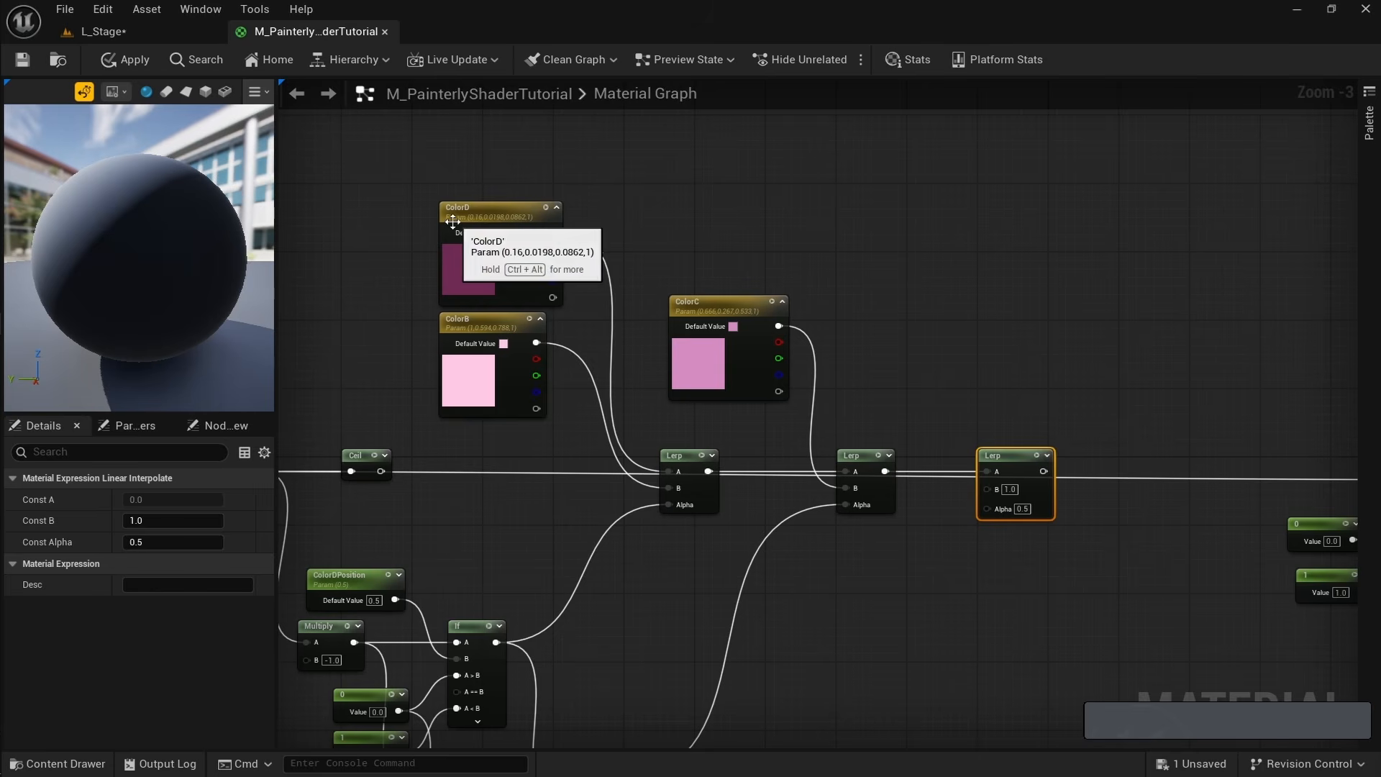
{"action": "left_click_drag", "start_coordinate": [153, 291], "coordinate": [216, 335]}
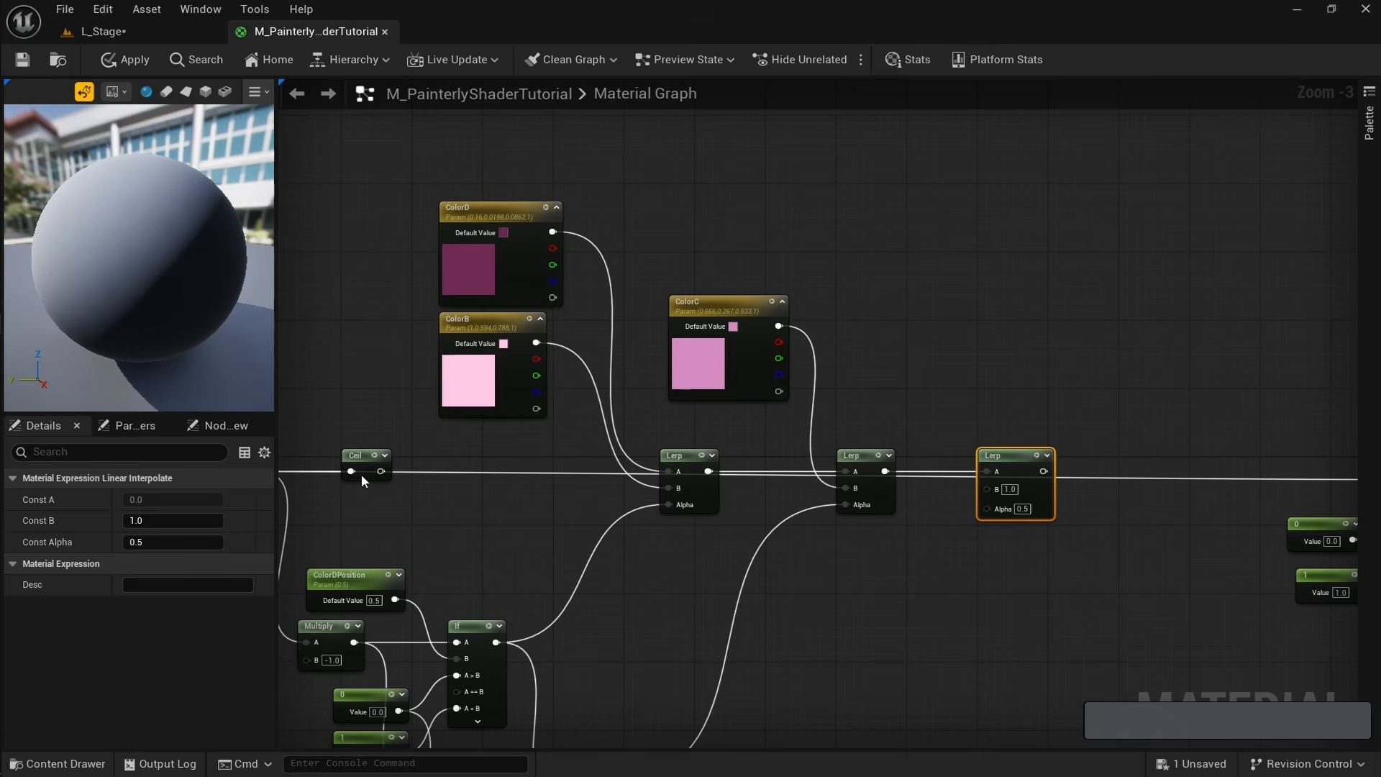
{"action": "right_click_drag", "start_coordinate": [361, 473], "coordinate": [420, 419]}
{"action": "left_click_drag", "start_coordinate": [440, 417], "coordinate": [994, 505]}
{"action": "double_click", "coordinate": [985, 452]}
{"action": "double_click", "coordinate": [606, 497]}
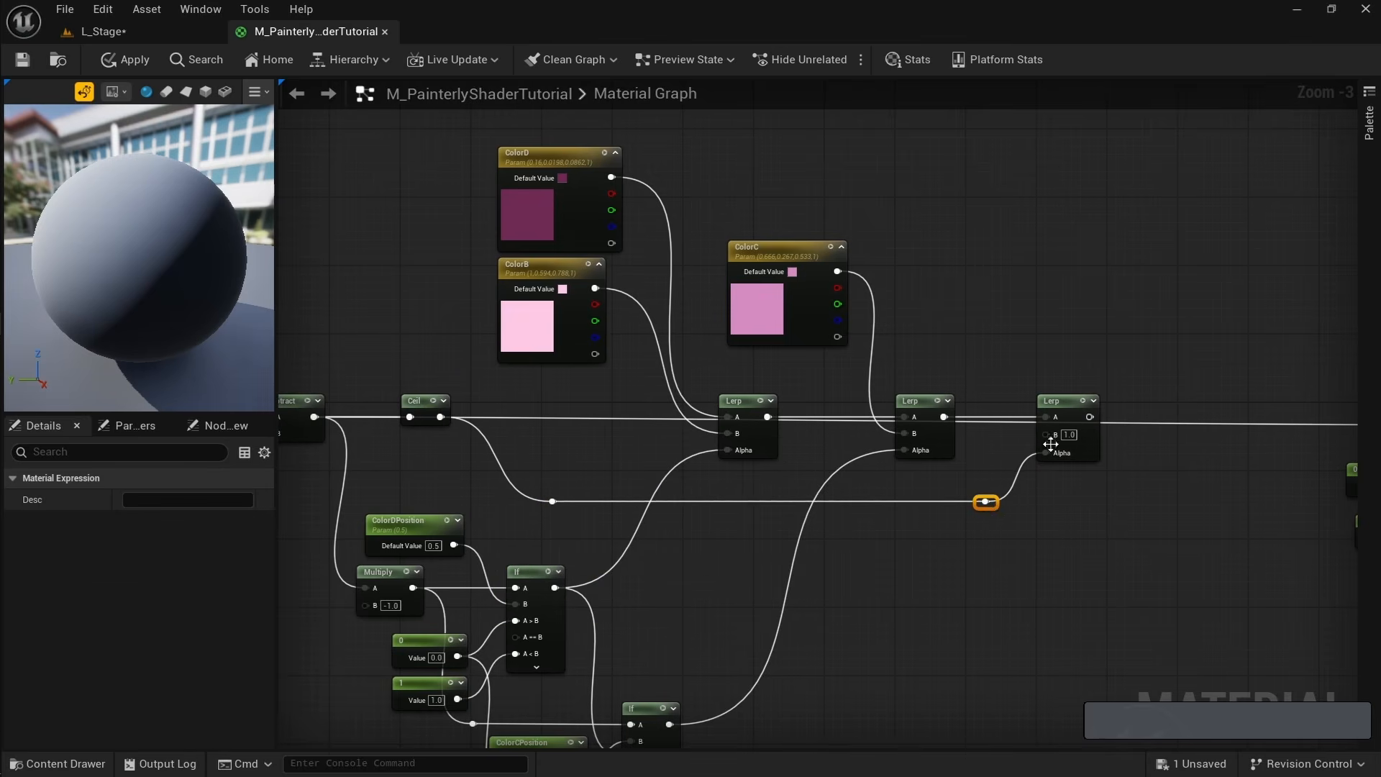
Add a Constant3Vector above the third Lerp and set its color to R 0.992, G 0.774, B 1.0.
{"action": "right_click_drag", "start_coordinate": [1050, 444], "coordinate": [747, 505]}
{"action": "key", "text": "3"}
{"action": "left_click", "coordinate": [660, 324]}
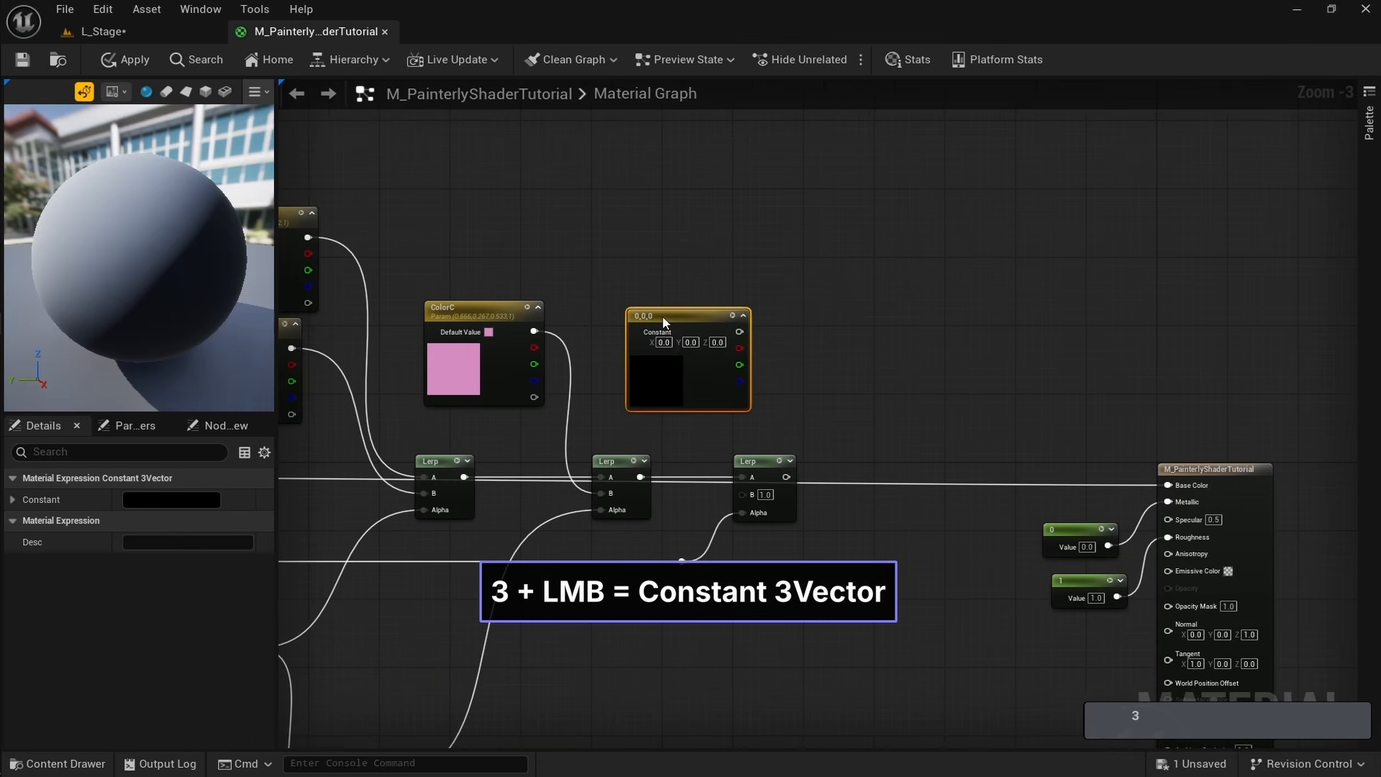
{"action": "double_click", "coordinate": [657, 379]}
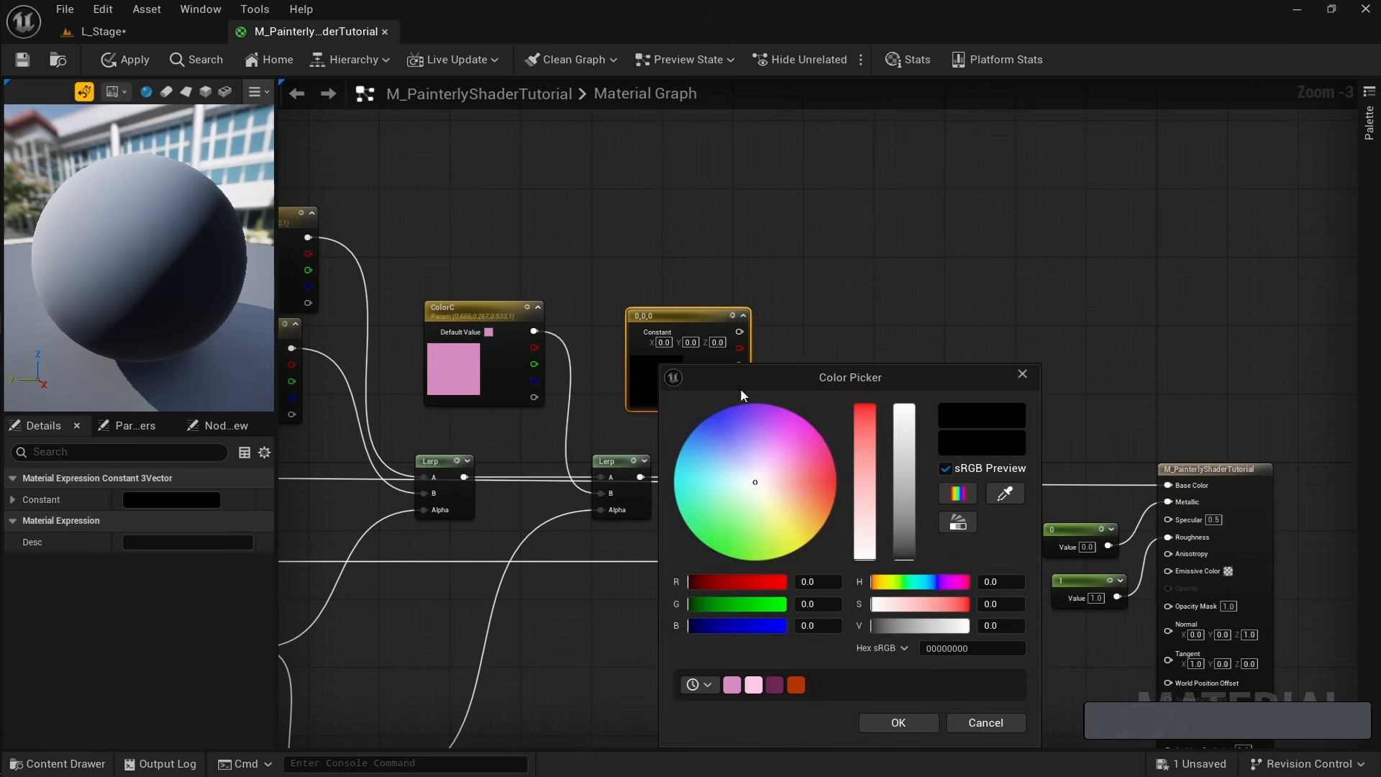
{"action": "left_click", "coordinate": [767, 471]}
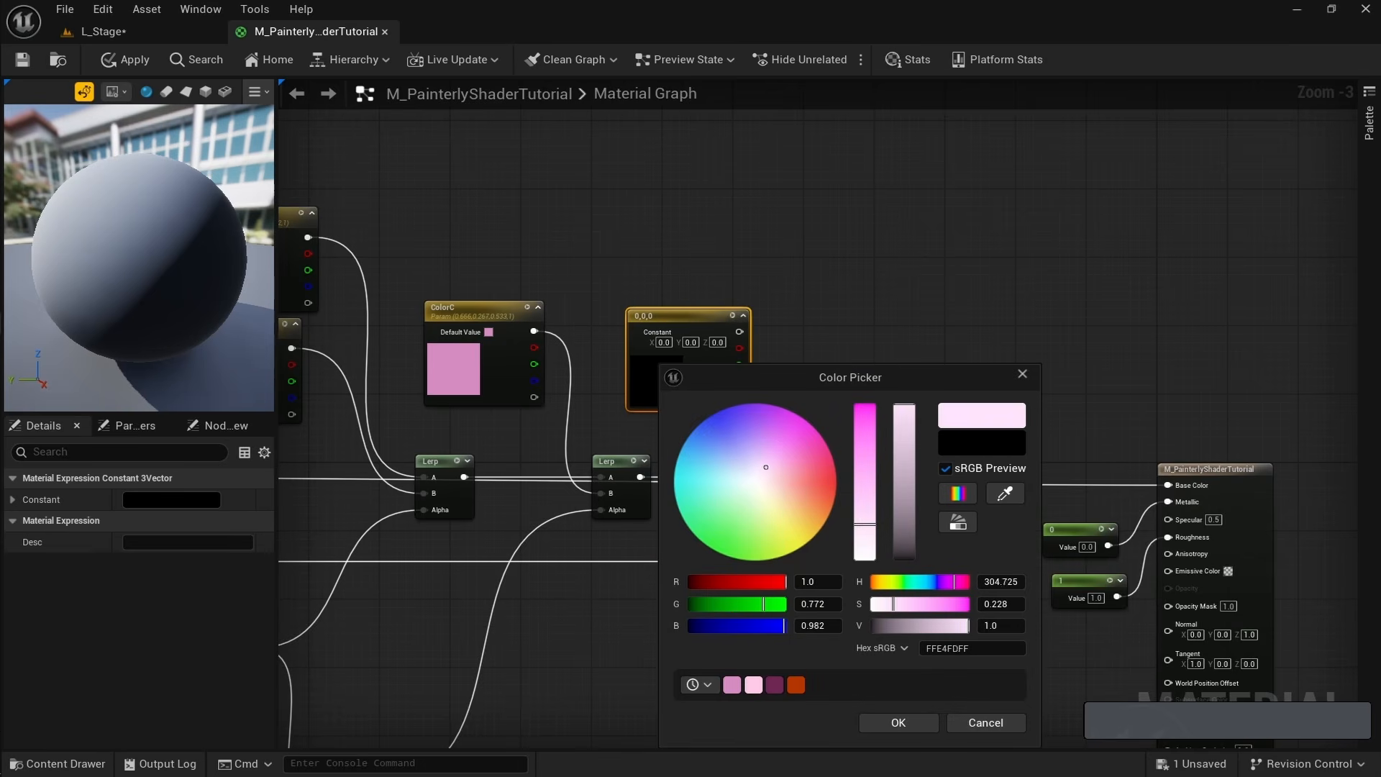
{"action": "left_click_drag", "start_coordinate": [764, 465], "coordinate": [764, 465]}
{"action": "left_click_drag", "start_coordinate": [864, 523], "coordinate": [865, 525]}
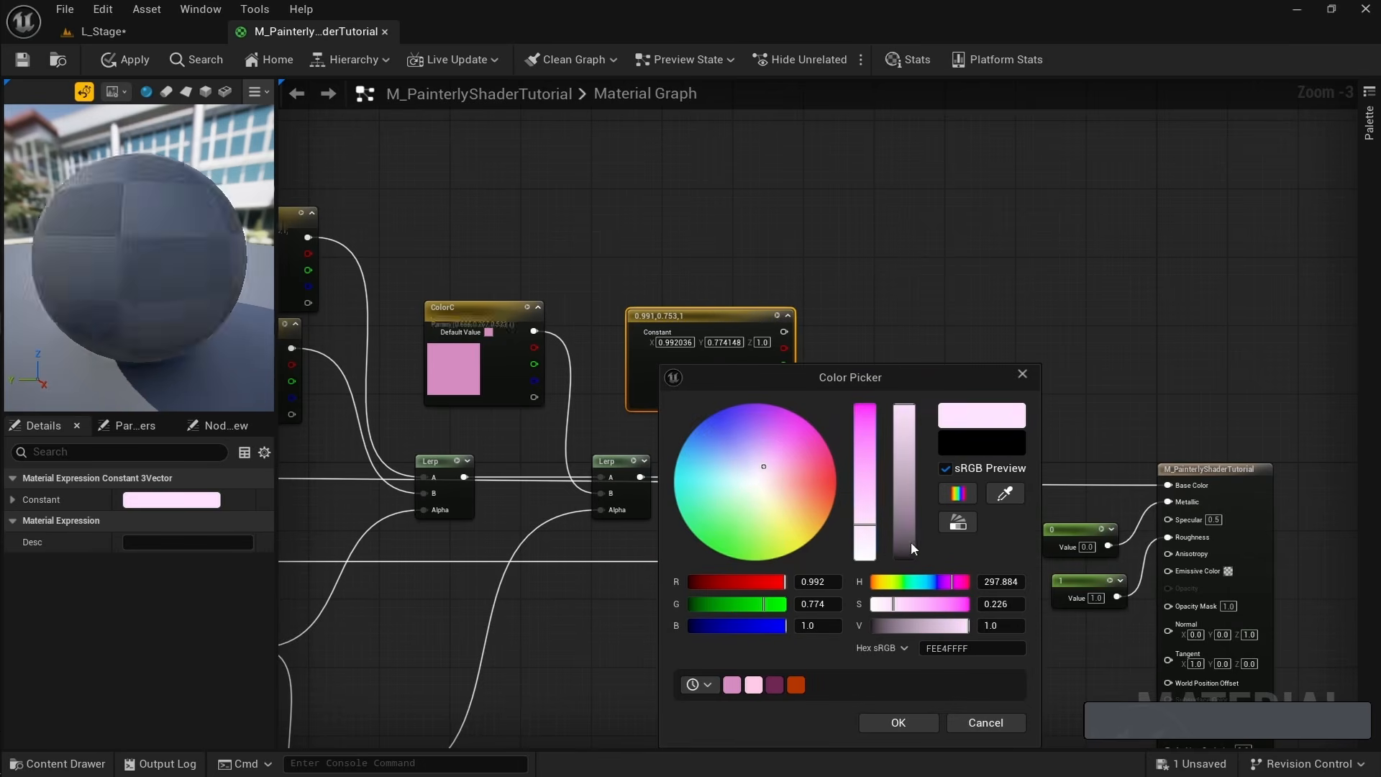
{"action": "left_click", "coordinate": [899, 722]}
Connect the pale pink vector to the third Lerp's B input and convert it to a parameter named ColorA.
{"action": "left_click_drag", "start_coordinate": [784, 331], "coordinate": [750, 497]}
{"action": "right_click", "coordinate": [711, 325]}
{"action": "left_click", "coordinate": [758, 370]}
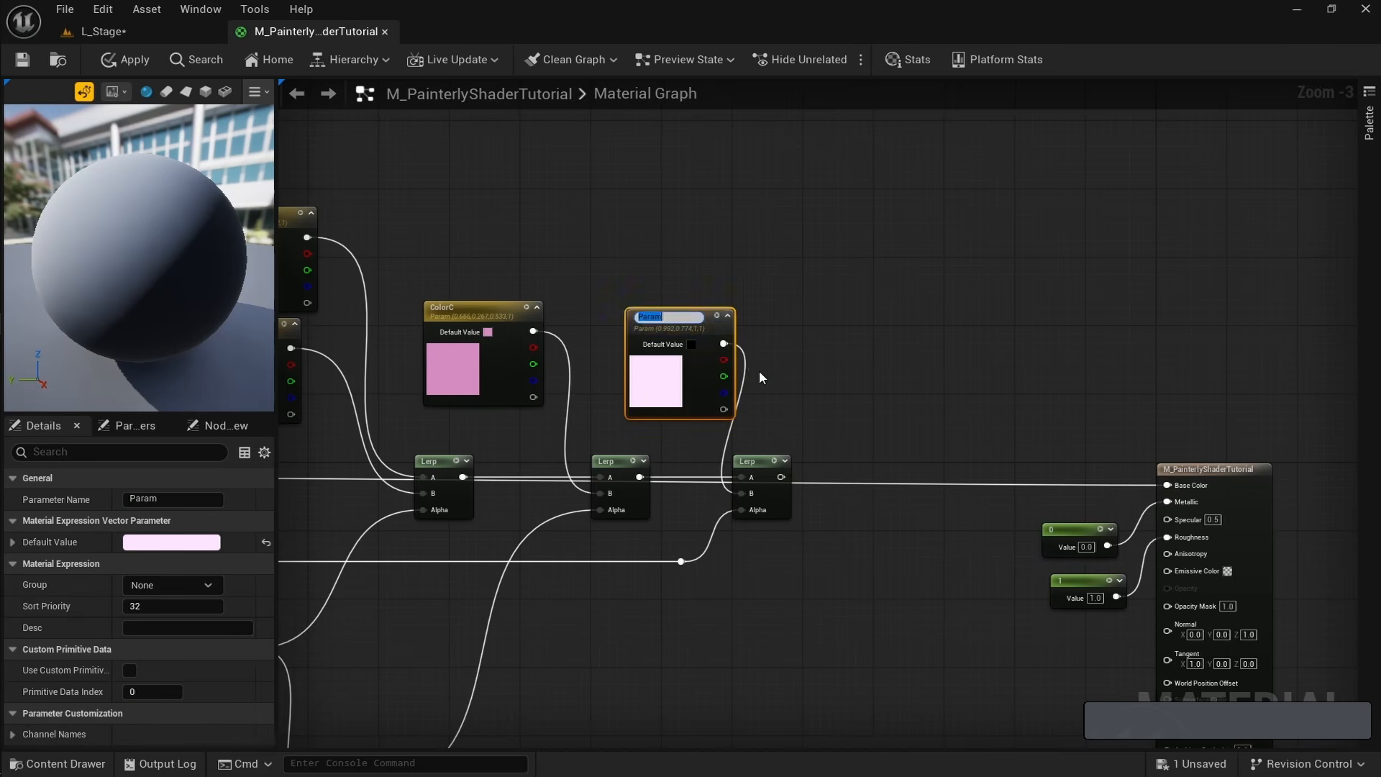
{"action": "type", "text": "Color"}
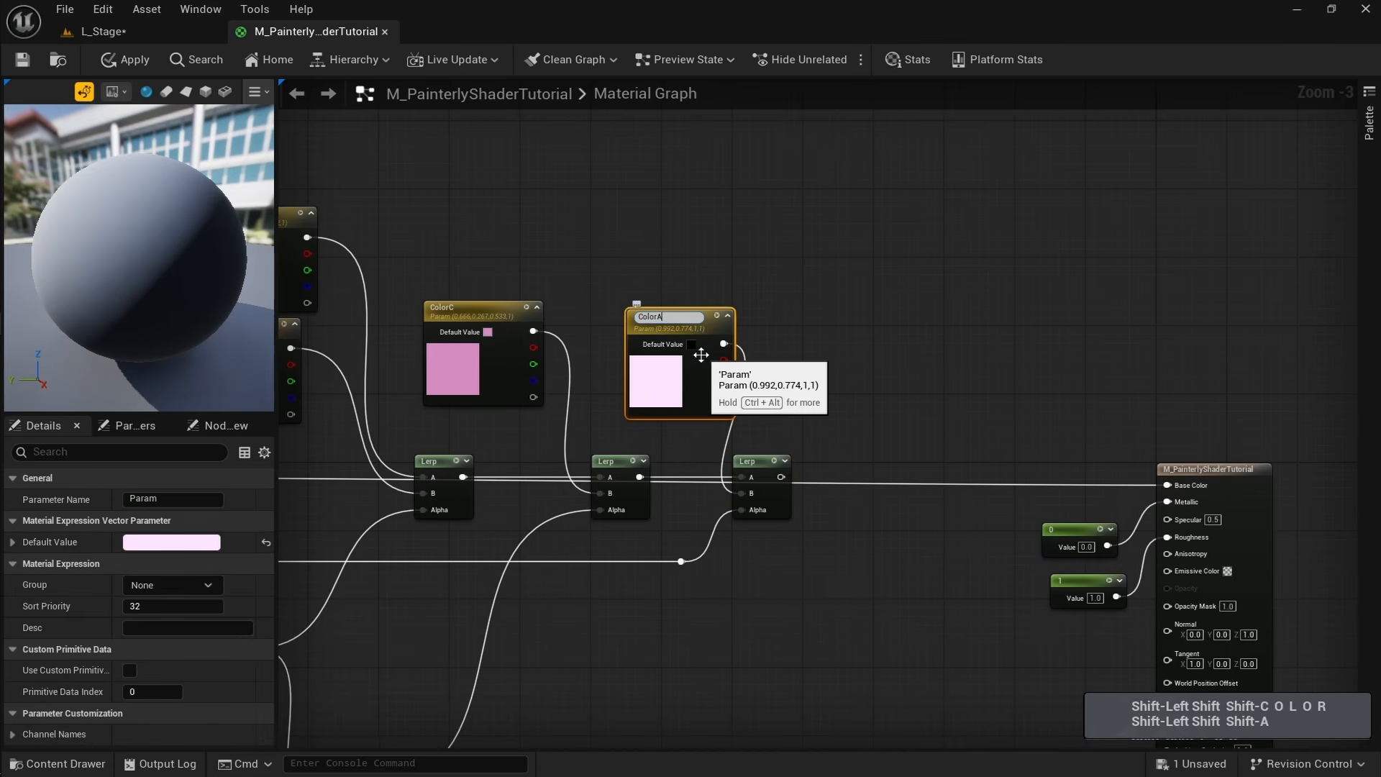
{"action": "type", "text": "A"}
{"action": "key", "text": "Return"}
Connect the third Lerp's output to Base Color and rotate the preview light to check the color bands.
{"action": "left_click_drag", "start_coordinate": [781, 476], "coordinate": [1169, 488]}
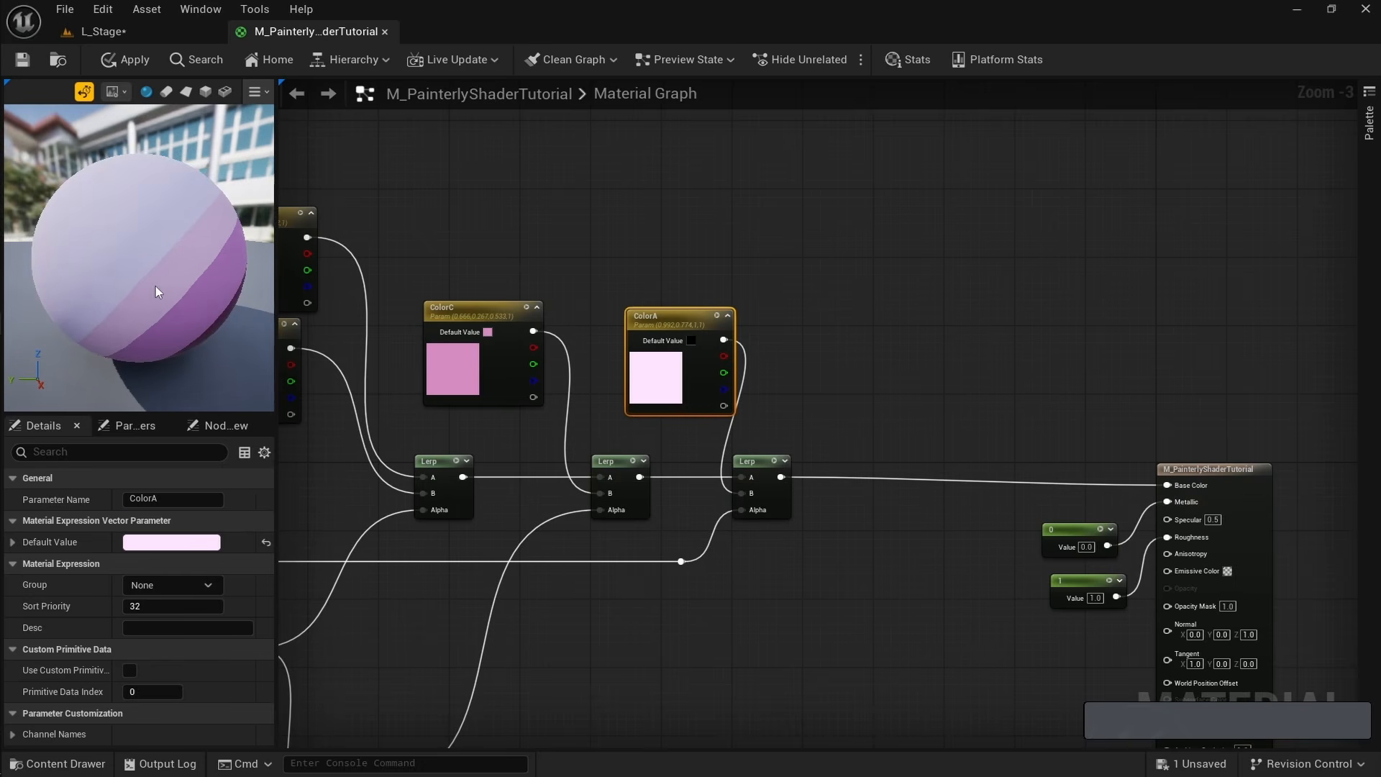
{"action": "left_click_drag", "start_coordinate": [100, 253], "coordinate": [161, 291]}
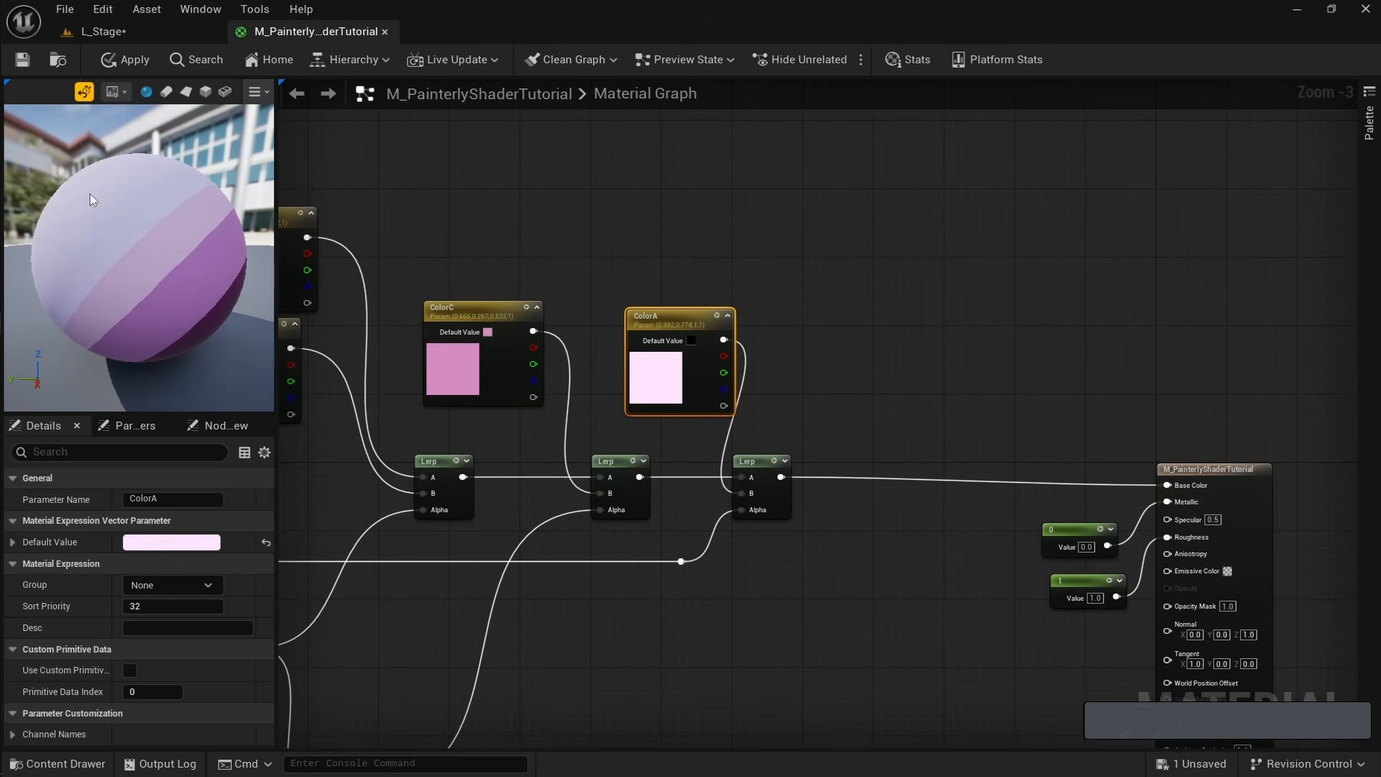
Set the ColorDPosition parameter's default value to 0.521818.
{"action": "right_click_drag", "start_coordinate": [473, 443], "coordinate": [819, 422]}
{"action": "left_click", "coordinate": [582, 192]}
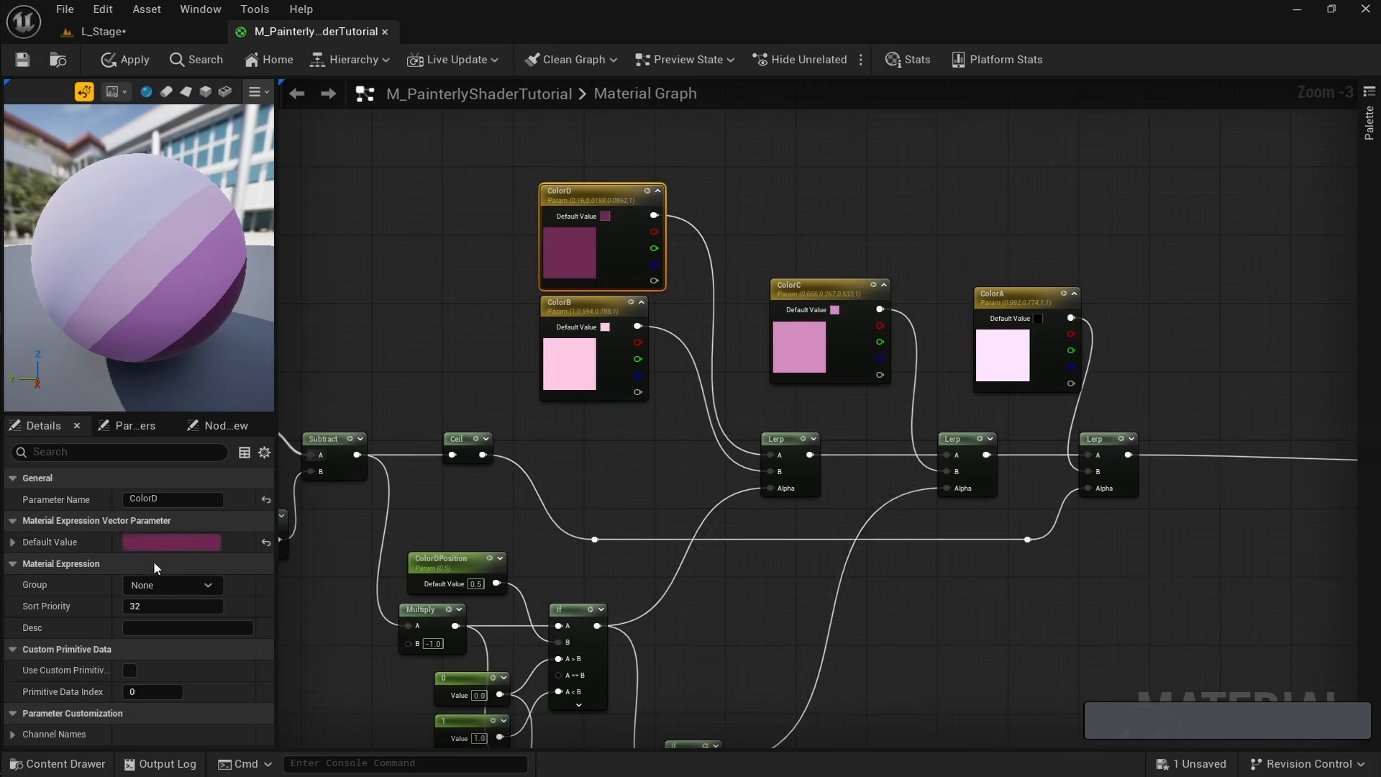
{"action": "right_click_drag", "start_coordinate": [504, 612], "coordinate": [509, 556]}
{"action": "left_click", "coordinate": [446, 503]}
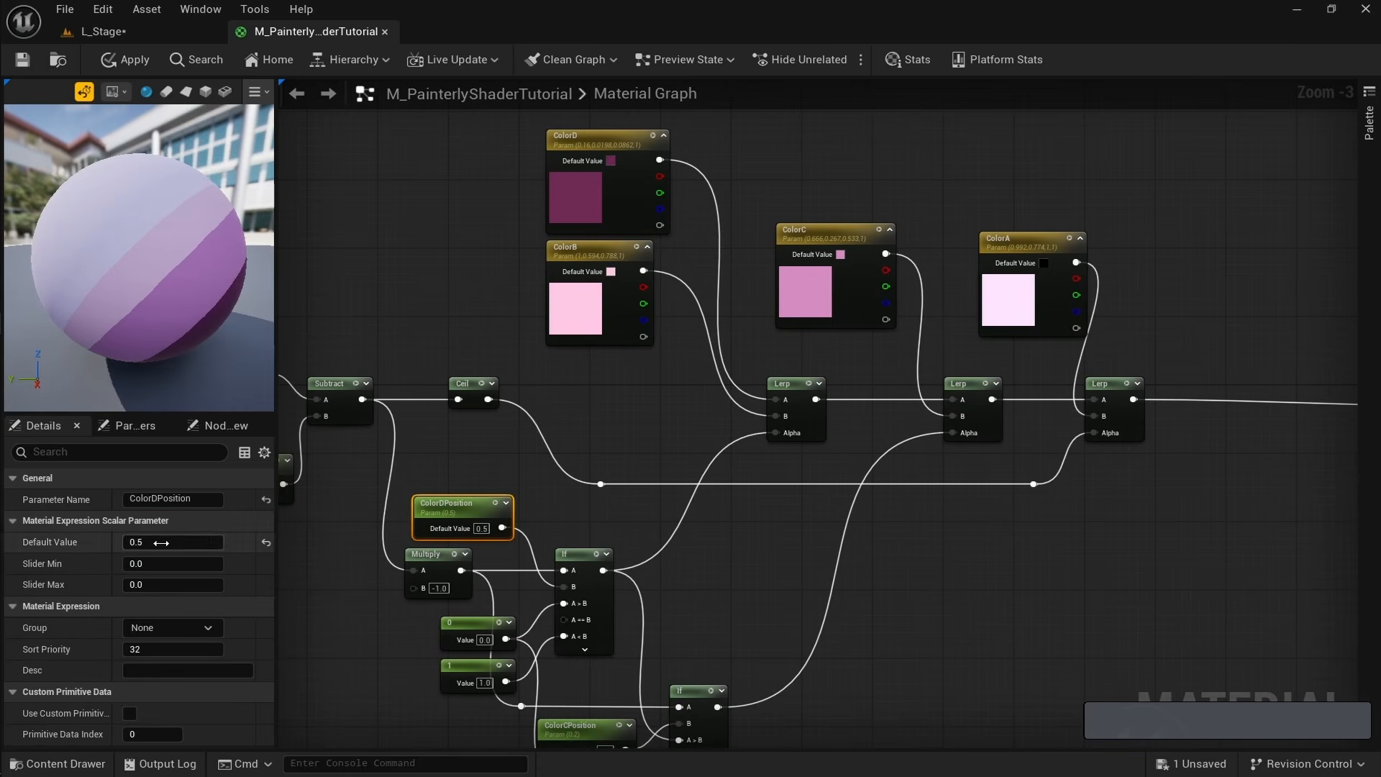
{"action": "left_click_drag", "start_coordinate": [172, 542], "coordinate": [277, 534]}
Set the ColorCPosition parameter's default value to 0.28.
{"action": "right_click_drag", "start_coordinate": [402, 669], "coordinate": [439, 543]}
{"action": "left_click", "coordinate": [615, 601]}
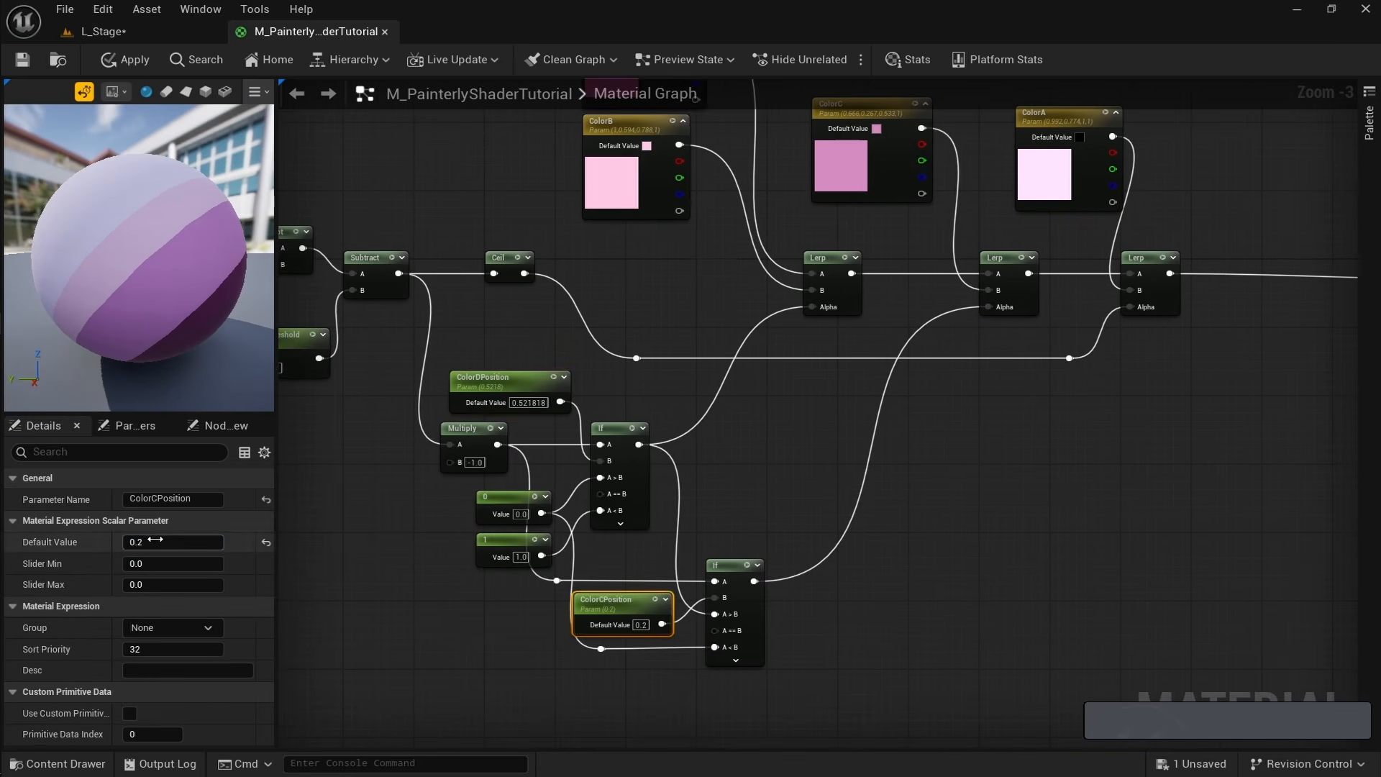
{"action": "left_click_drag", "start_coordinate": [173, 542], "coordinate": [228, 540]}
Set the ColorRampThreshold parameter's default value to -0.074545.
{"action": "right_click_drag", "start_coordinate": [727, 209], "coordinate": [599, 434]}
{"action": "left_click", "coordinate": [743, 392]}
{"action": "right_click_drag", "start_coordinate": [714, 468], "coordinate": [732, 416]}
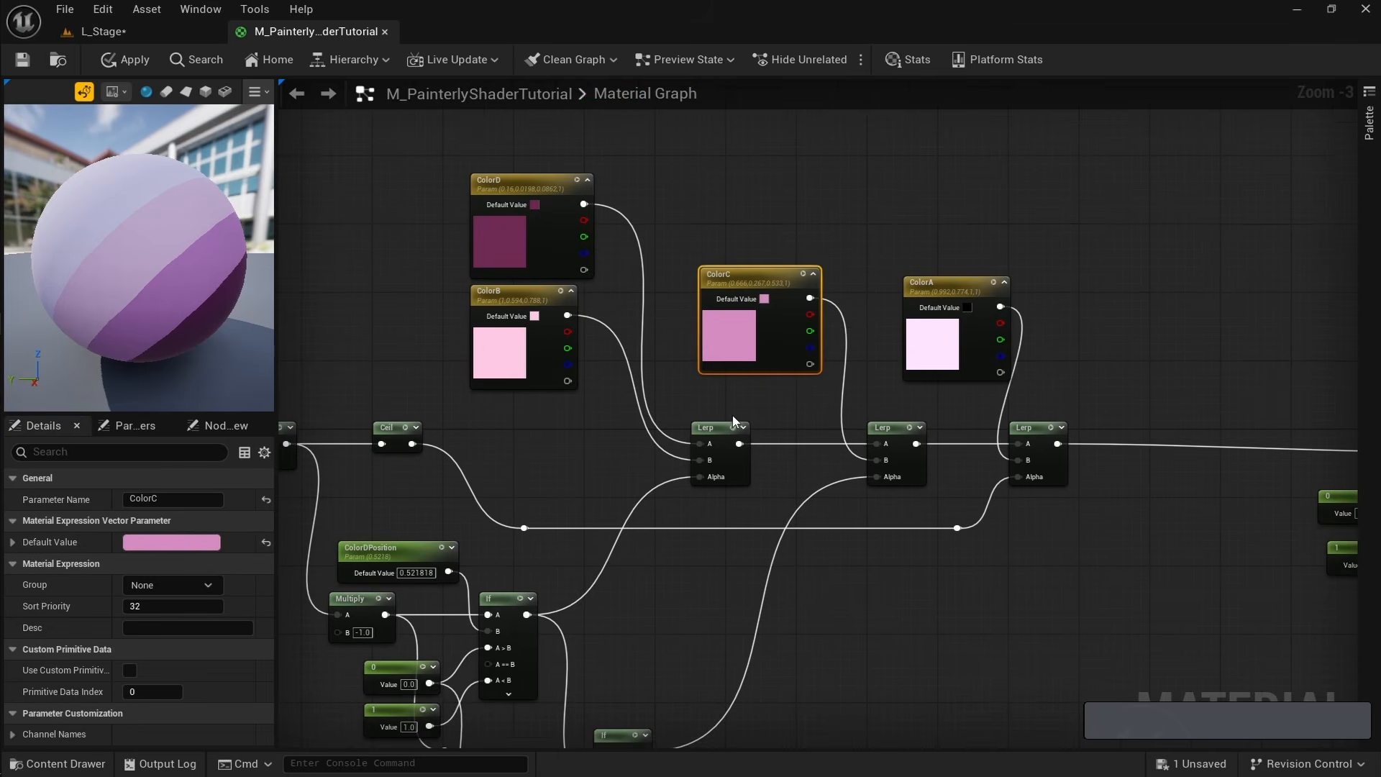
{"action": "left_click_drag", "start_coordinate": [162, 286], "coordinate": [115, 282]}
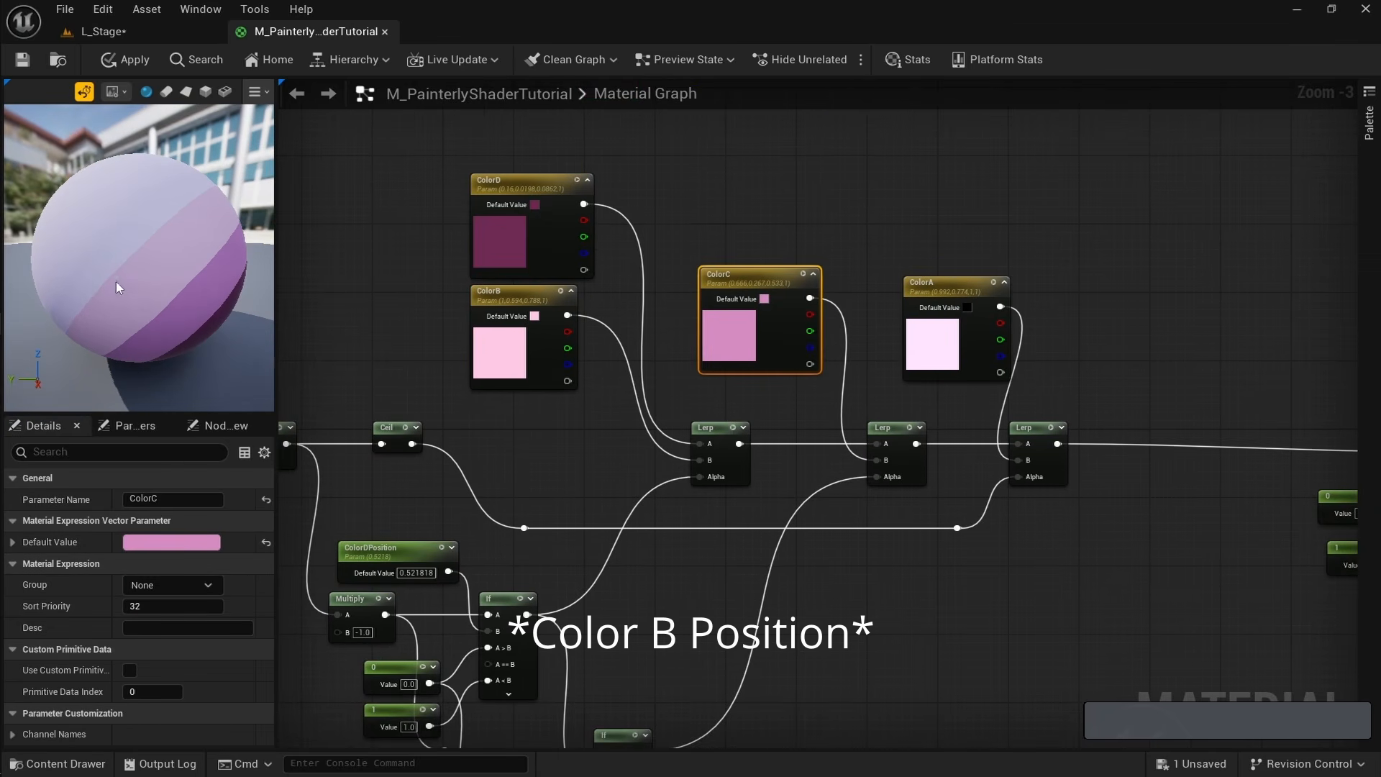
{"action": "right_click_drag", "start_coordinate": [695, 412], "coordinate": [594, 440]}
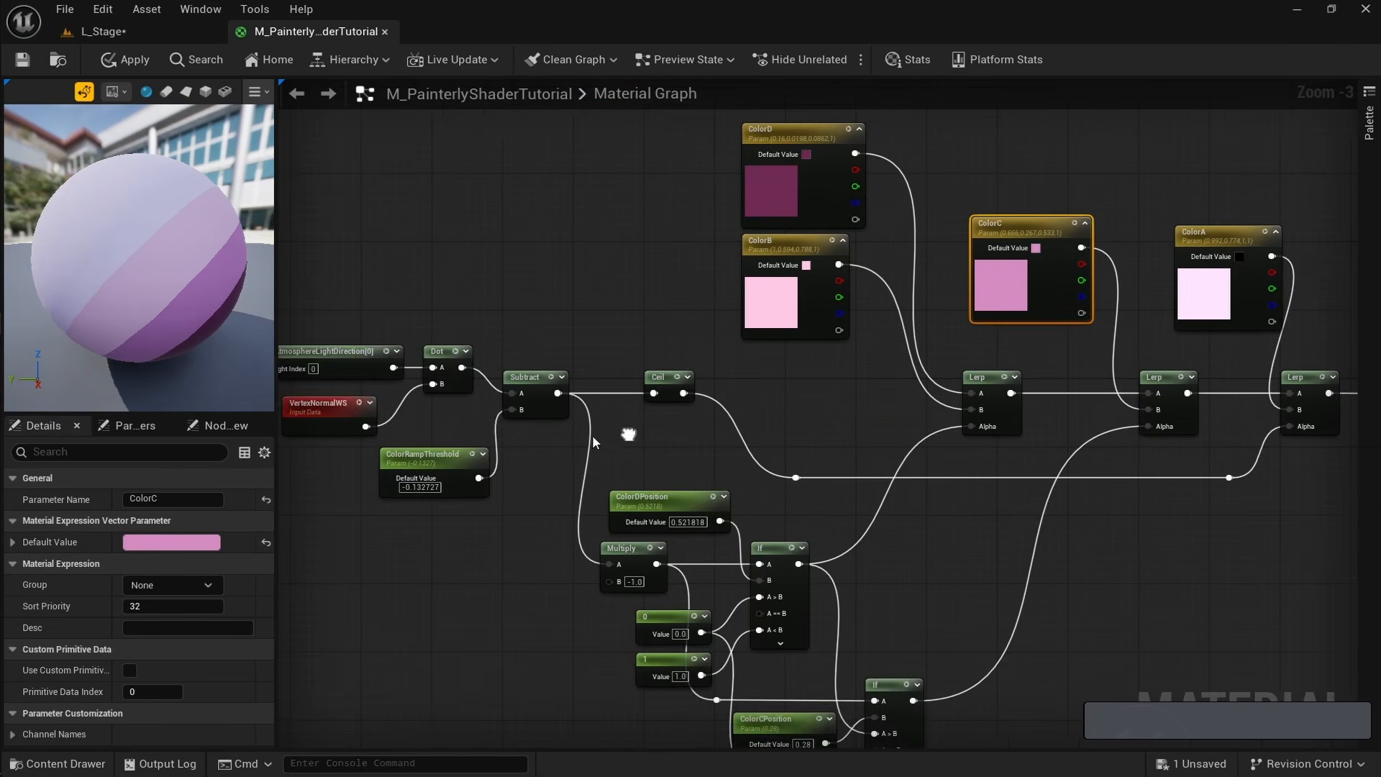
{"action": "left_click", "coordinate": [422, 461]}
{"action": "mouse_move", "coordinate": [158, 541]}
{"action": "left_mouse_down"}
{"action": "mouse_move", "coordinate": [129, 542]}
{"action": "mouse_move", "coordinate": [190, 541]}
{"action": "mouse_move", "coordinate": [166, 541]}
{"action": "left_mouse_up"}
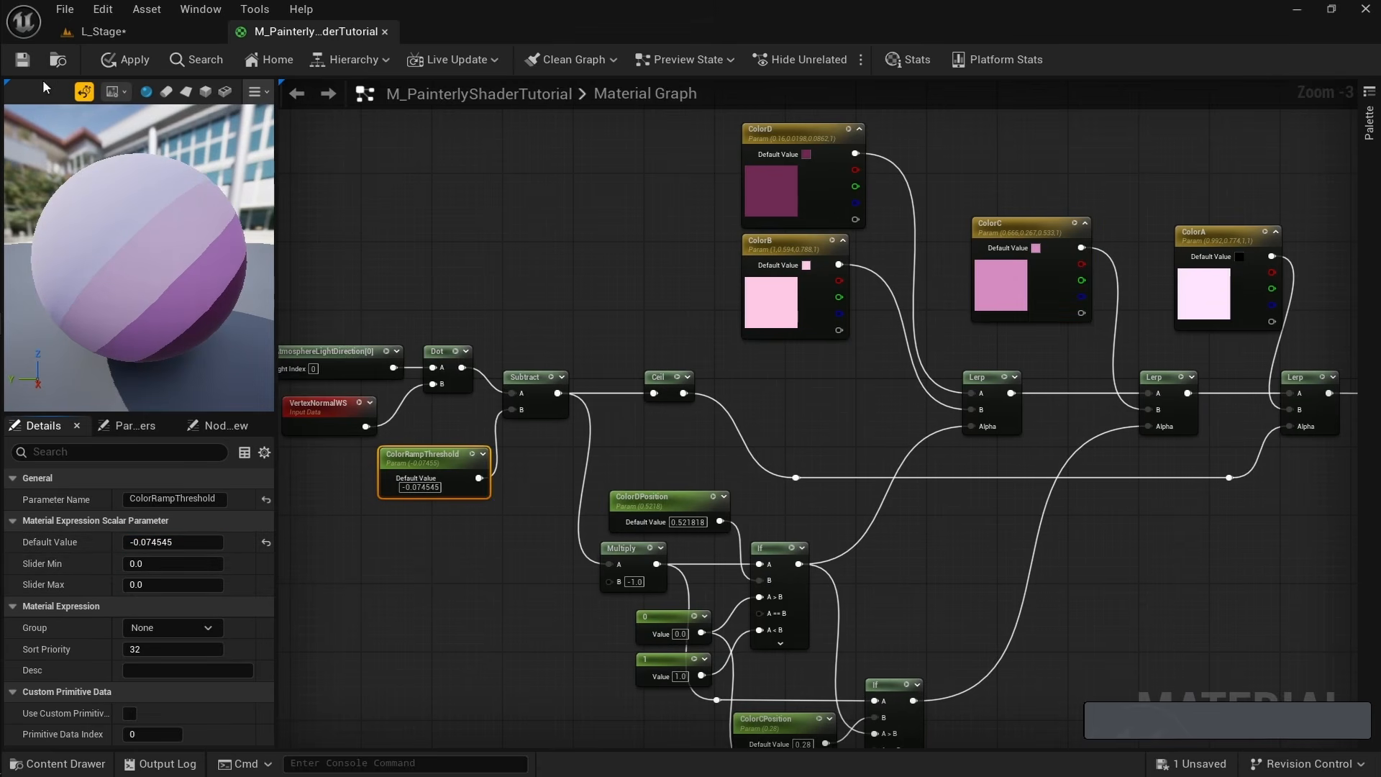
In the L_Stage level, move closer to the sphere and rotate the DirectionalLight to check the color ramp, and return to the material graph.
{"action": "left_click", "coordinate": [101, 31]}
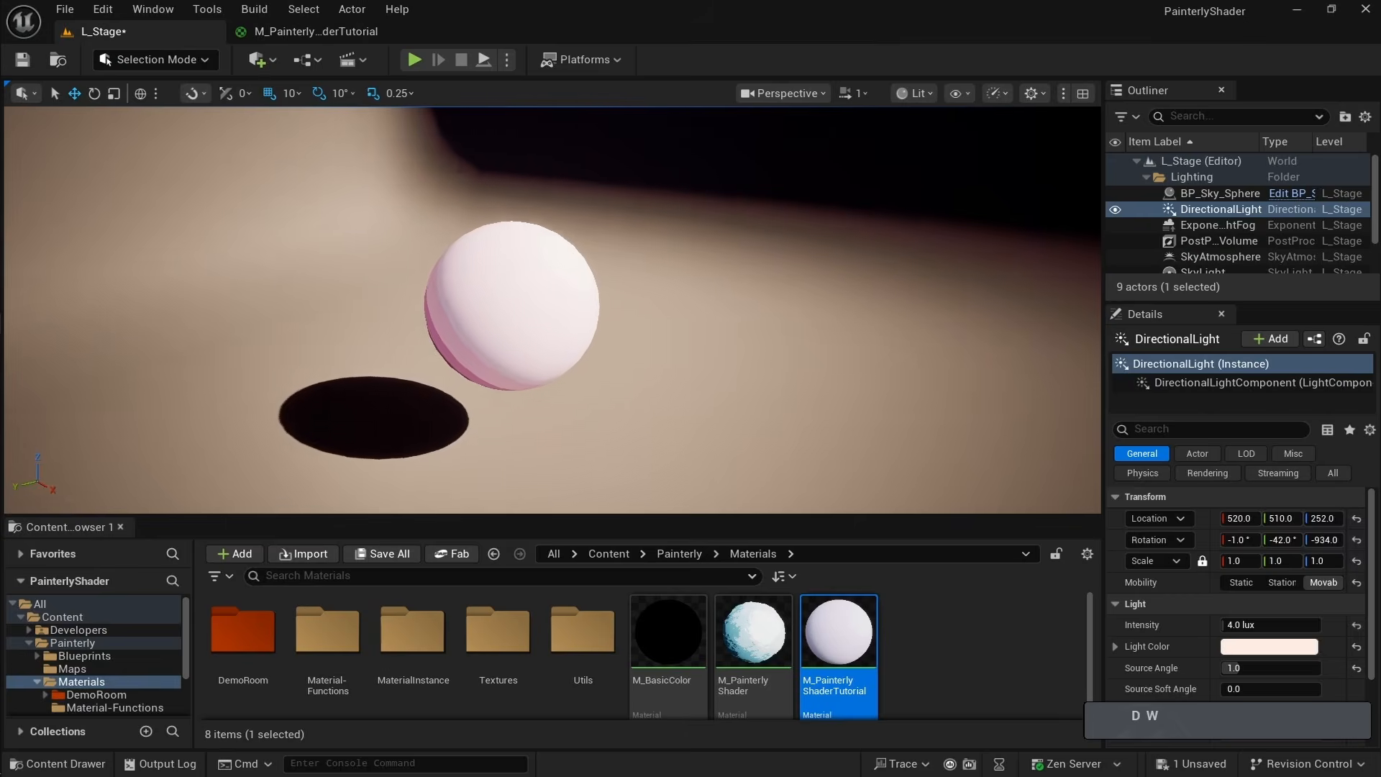
{"action": "key", "text": "a"}
{"action": "key", "text": "q"}
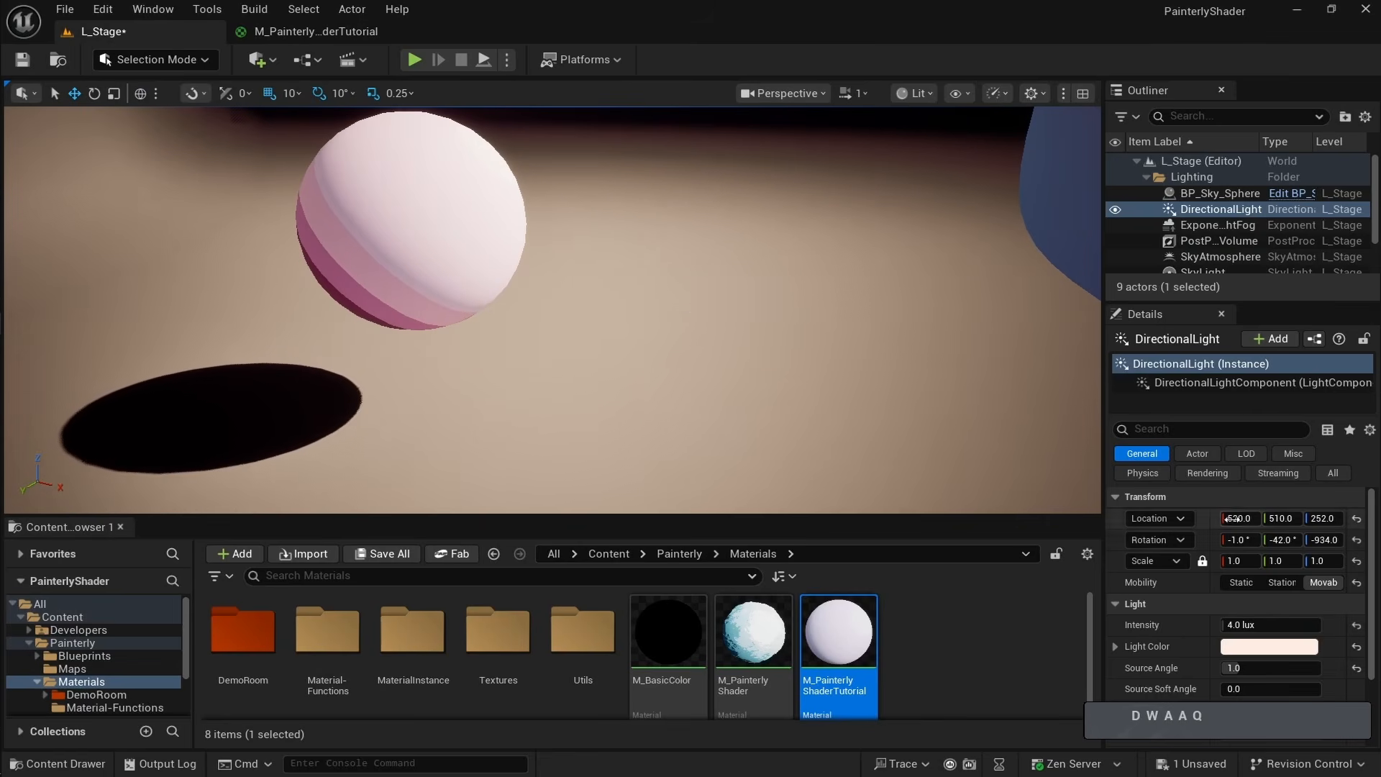
{"action": "left_click_drag", "start_coordinate": [1273, 545], "coordinate": [1362, 541]}
{"action": "left_click", "coordinate": [345, 34]}
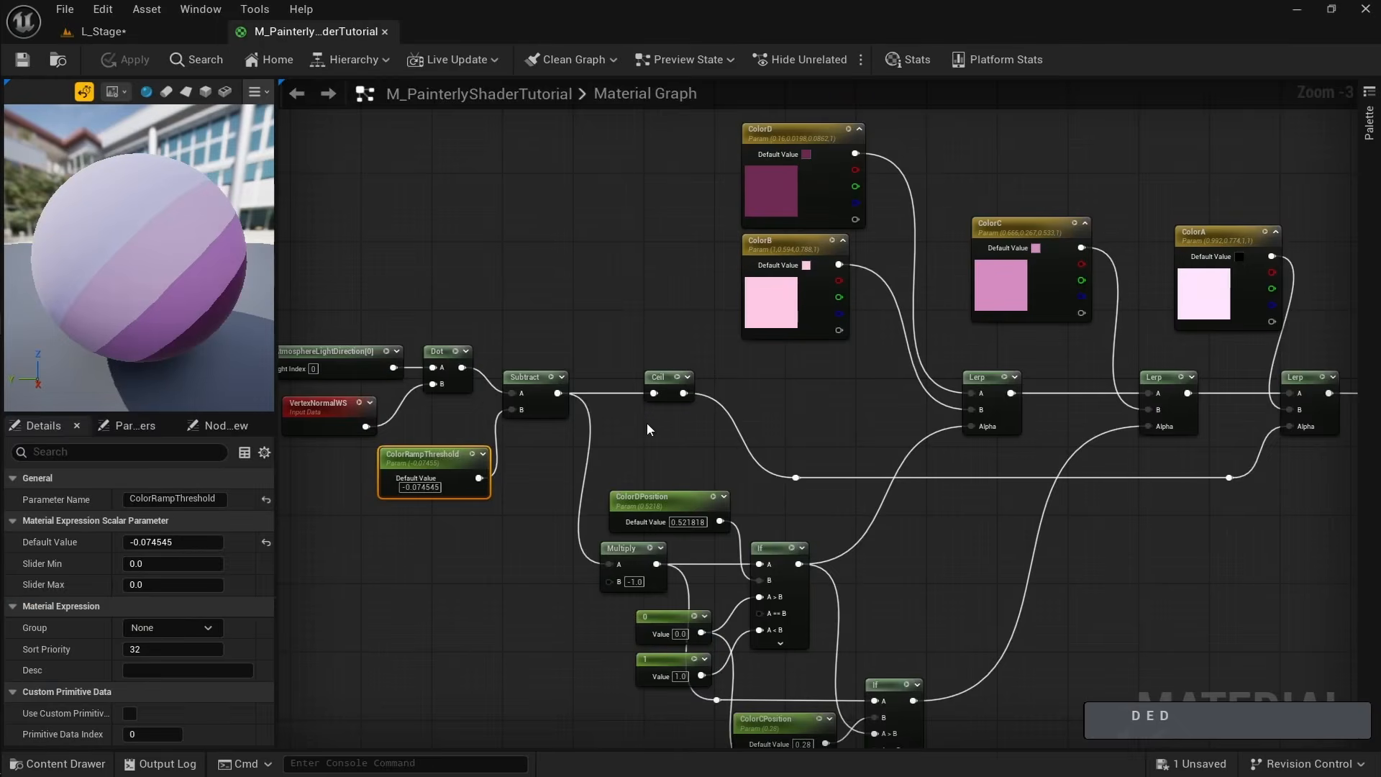
{"action": "scroll", "coordinate": [647, 429], "scroll_direction": "down", "scroll_amount": 1}
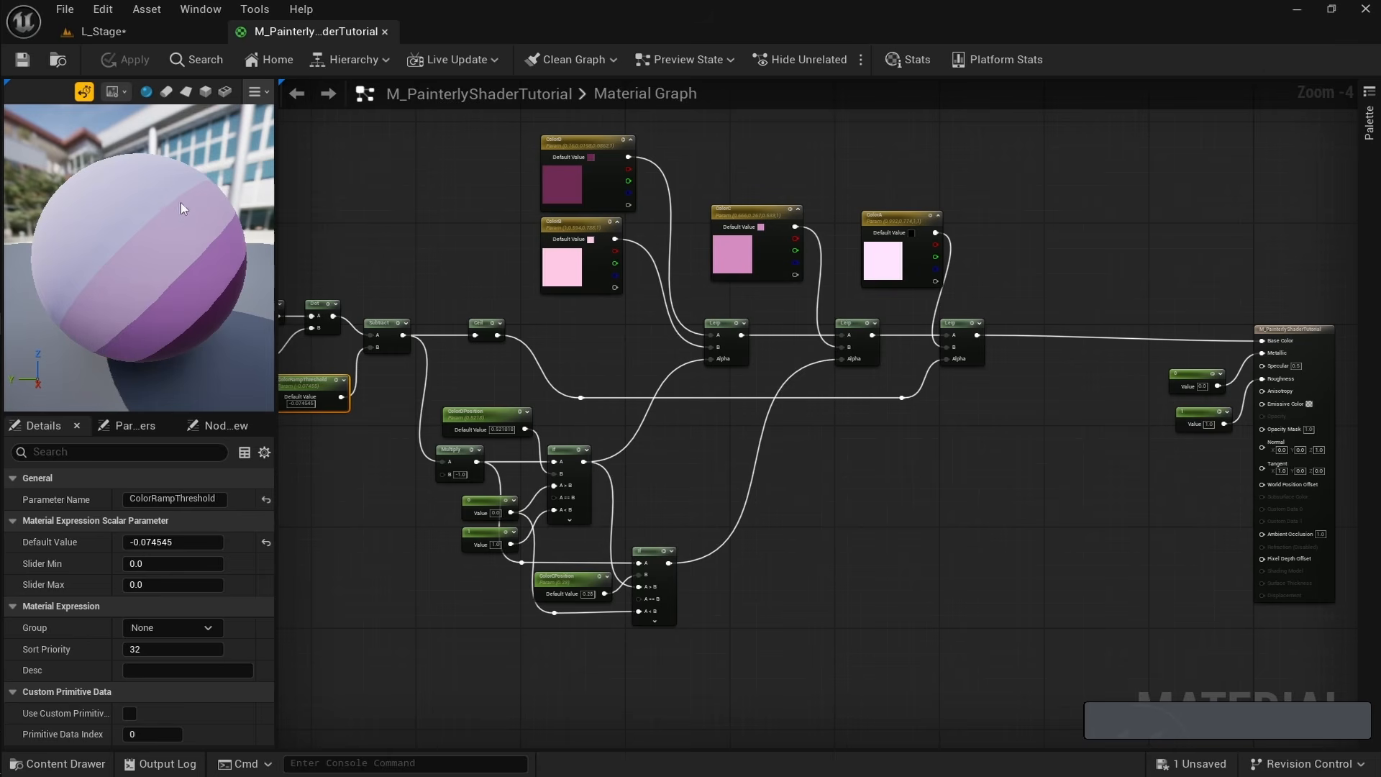
{"action": "key", "text": "ctrl+a"}
{"action": "scroll", "coordinate": [849, 281], "scroll_direction": "down", "scroll_amount": 1}
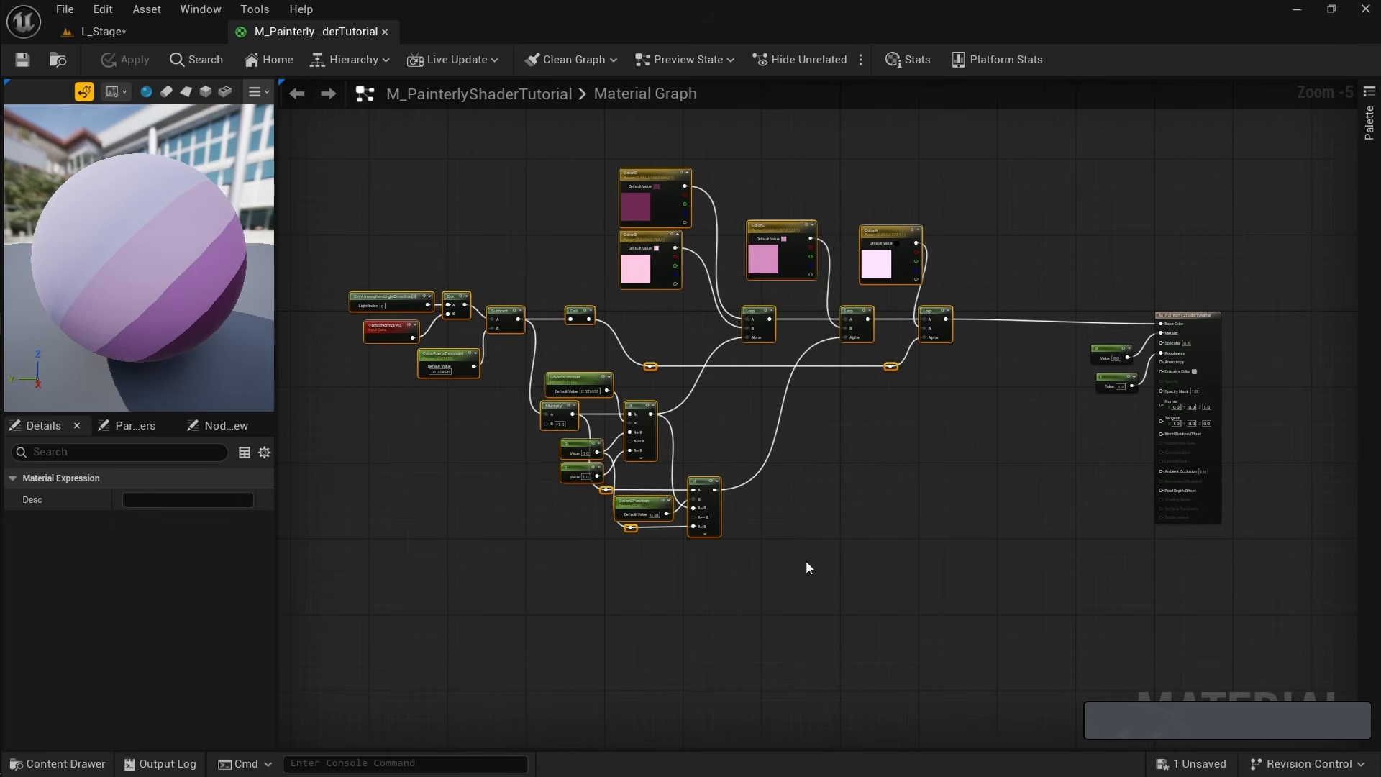
Add a Named Reroute Declaration called Diffuse to the output of the final Lerp.
{"action": "right_click_drag", "start_coordinate": [764, 515], "coordinate": [571, 461]}
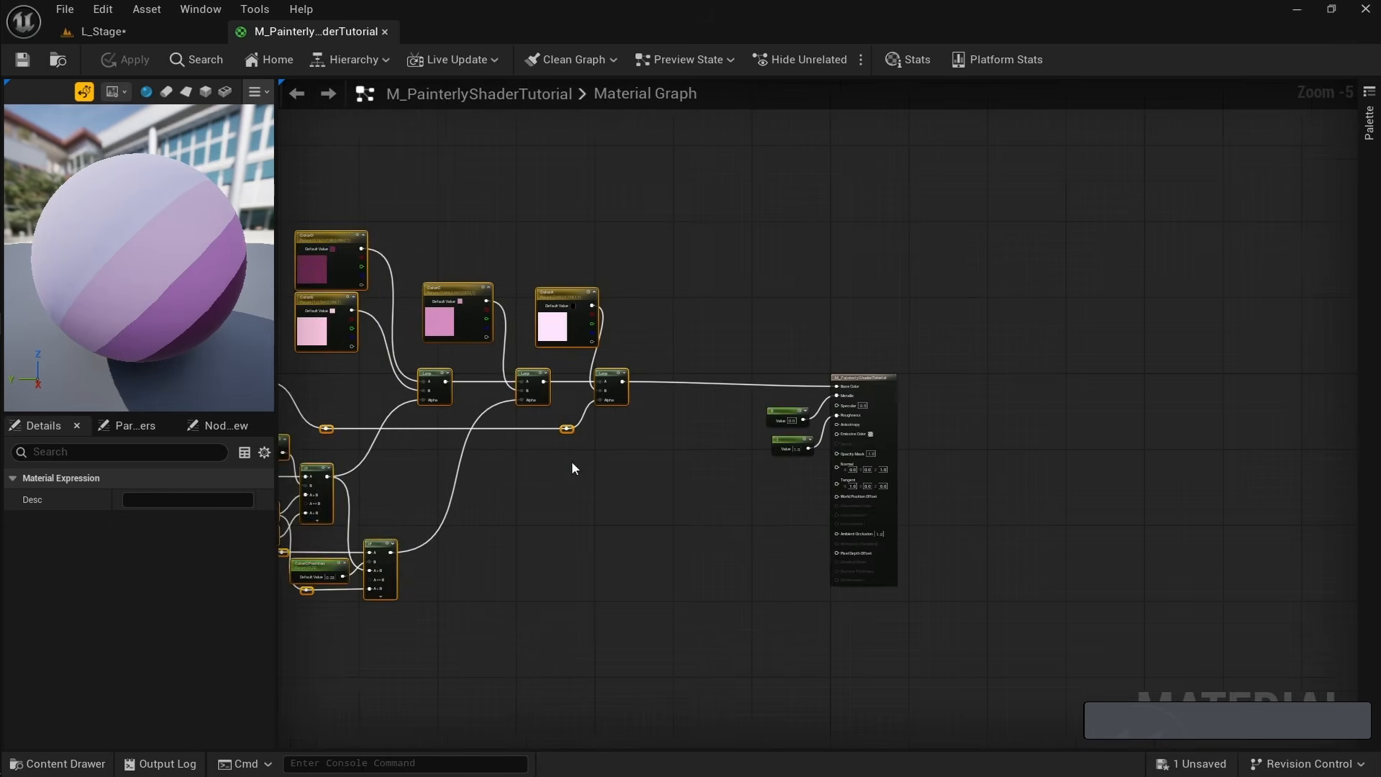
{"action": "scroll", "coordinate": [576, 457], "scroll_direction": "up", "scroll_amount": 2}
{"action": "key", "text": "alt"}
{"action": "left_click", "coordinate": [659, 441]}
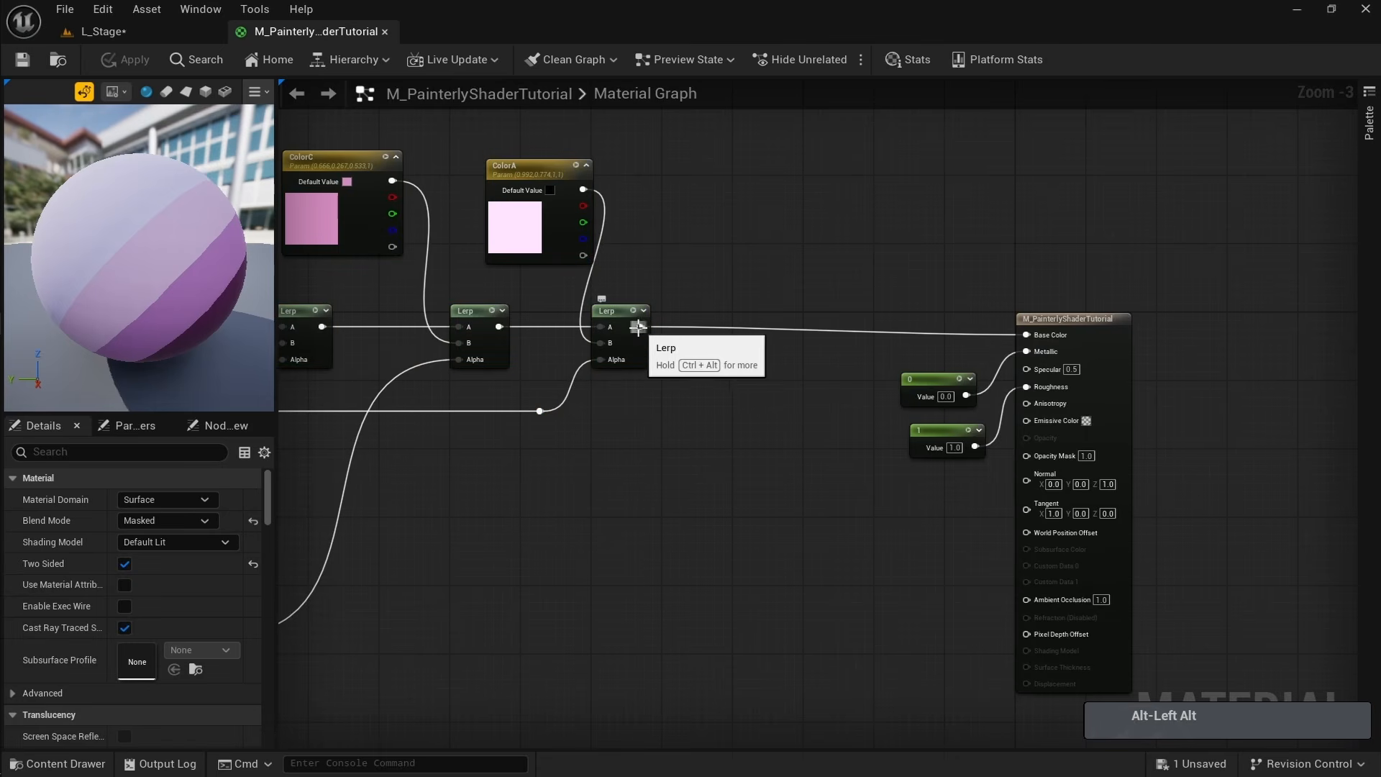
{"action": "left_click_drag", "start_coordinate": [640, 327], "coordinate": [698, 314], "text": "alt"}
{"action": "type", "text": "add rerou"}
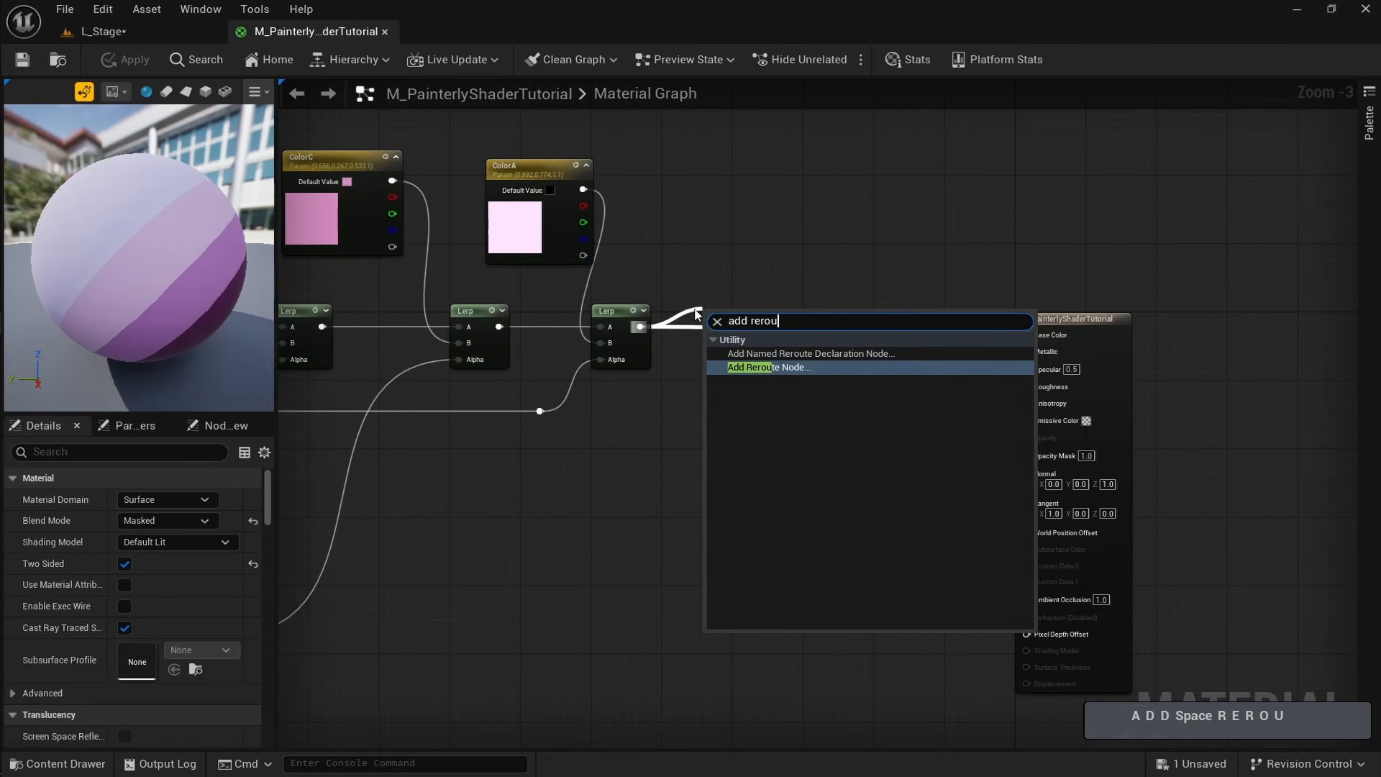
{"action": "key", "text": "Up"}
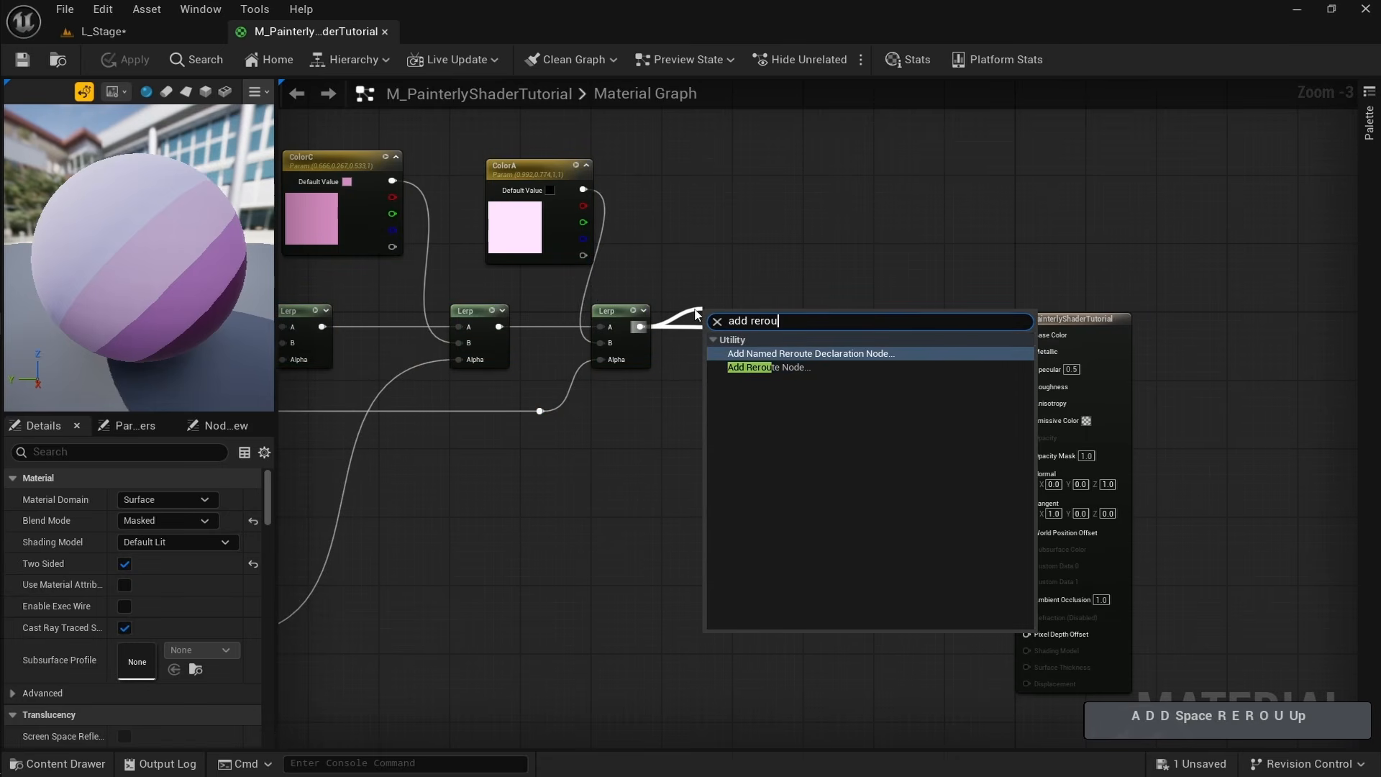
{"action": "key", "text": "Return"}
{"action": "type", "text": "iffuse"}
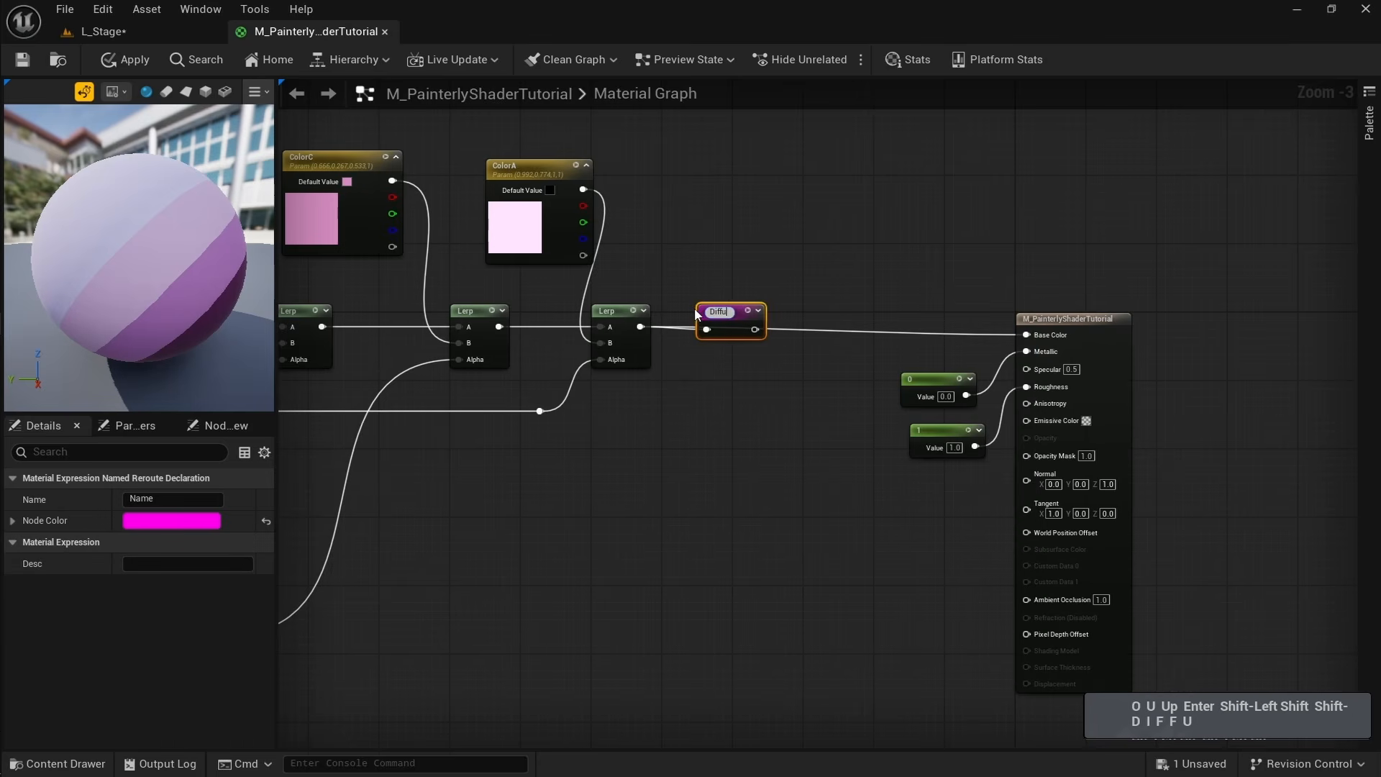
{"action": "key", "text": "Return"}
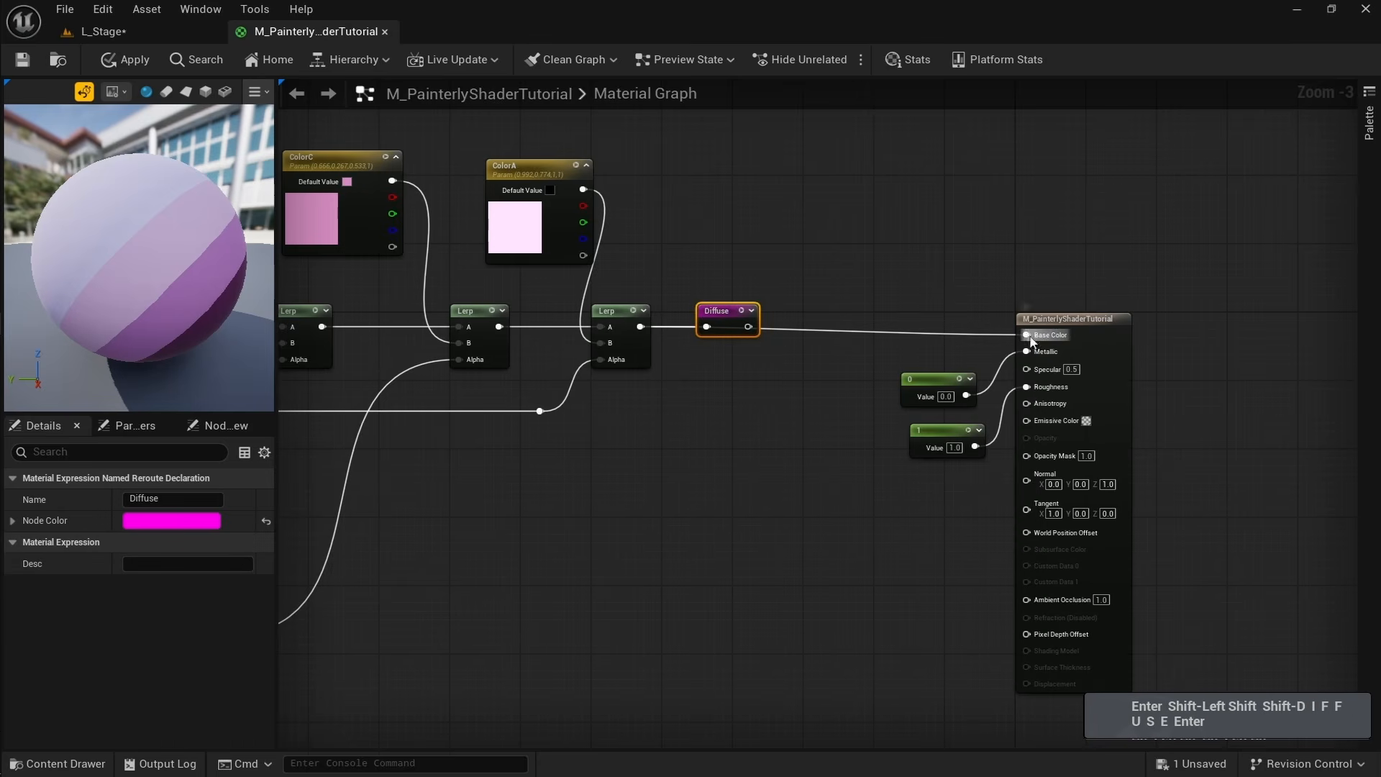
Feed the material's Base Color from the Diffuse named reroute and space out both Diffuse nodes.
{"action": "left_click_drag", "start_coordinate": [1032, 341], "coordinate": [992, 321]}
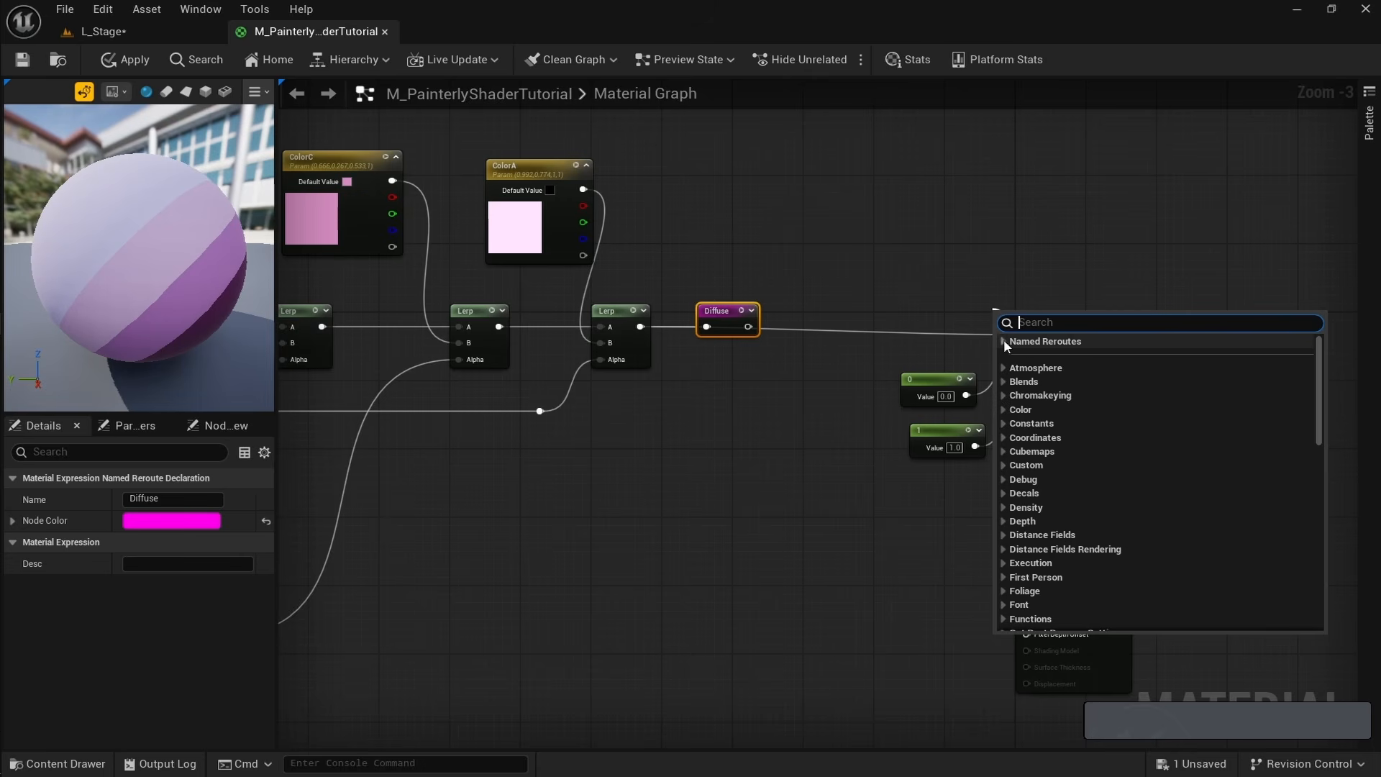
{"action": "left_click", "coordinate": [1003, 339]}
{"action": "left_click", "coordinate": [1039, 356]}
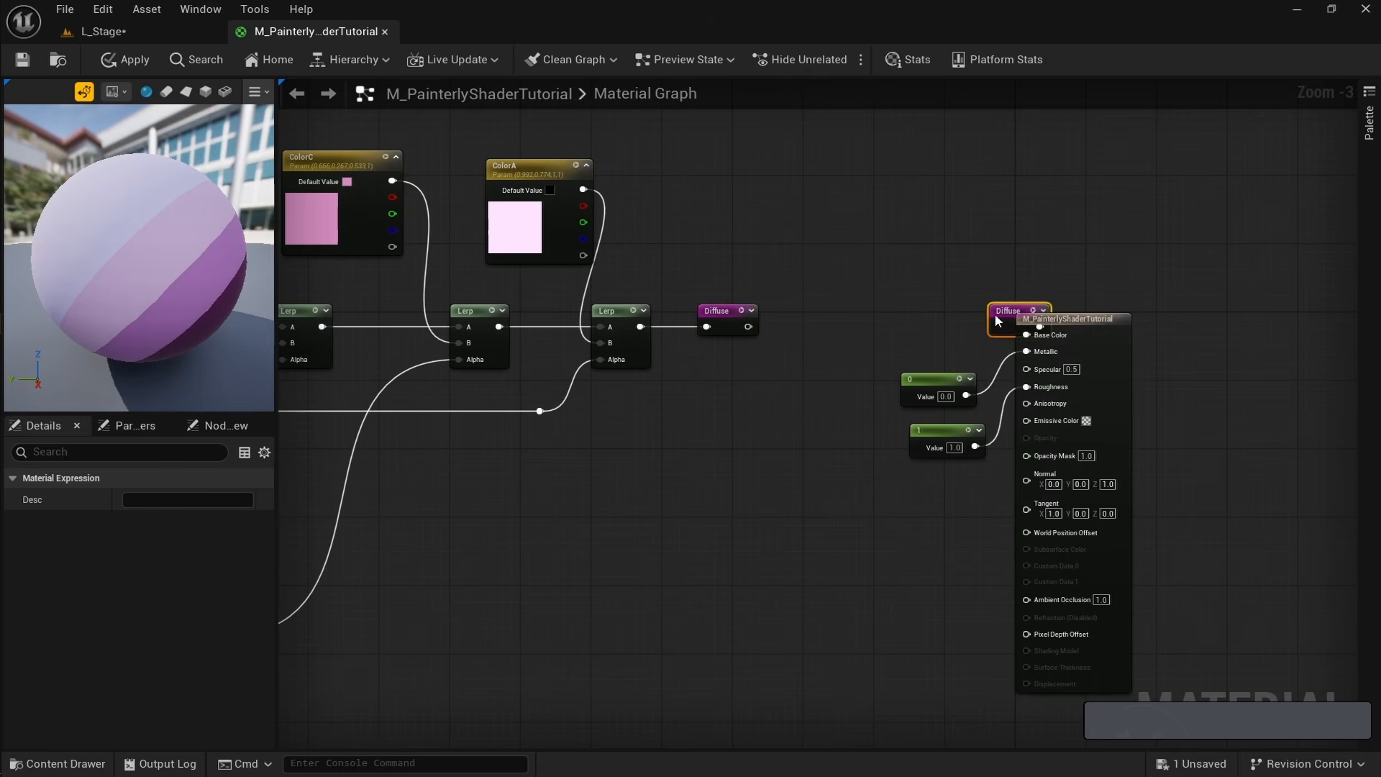
{"action": "left_click_drag", "start_coordinate": [998, 321], "coordinate": [939, 309]}
{"action": "left_click_drag", "start_coordinate": [750, 331], "coordinate": [758, 344]}
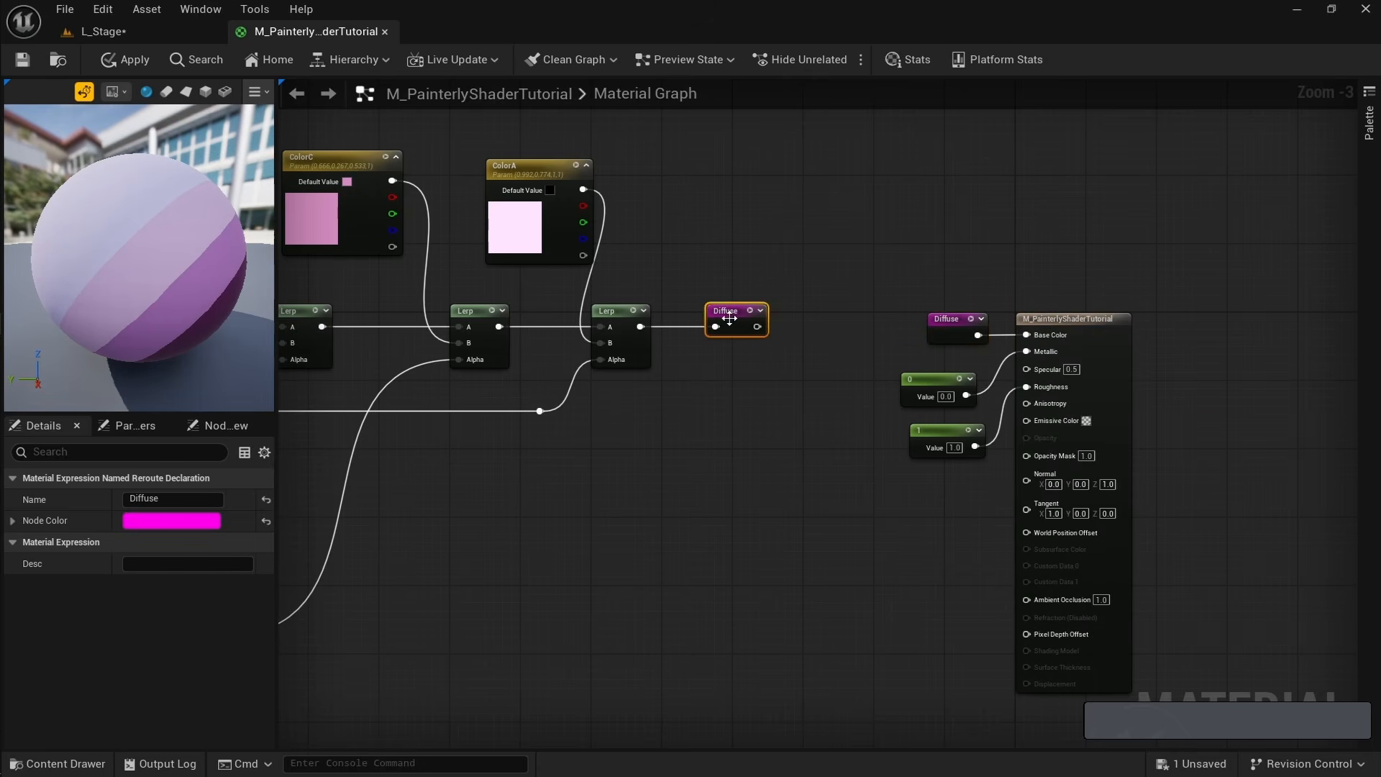
Move the whole color ramp node network, including its Diffuse declaration, farther away from the material output node.
{"action": "right_click_drag", "start_coordinate": [955, 414], "coordinate": [1284, 383]}
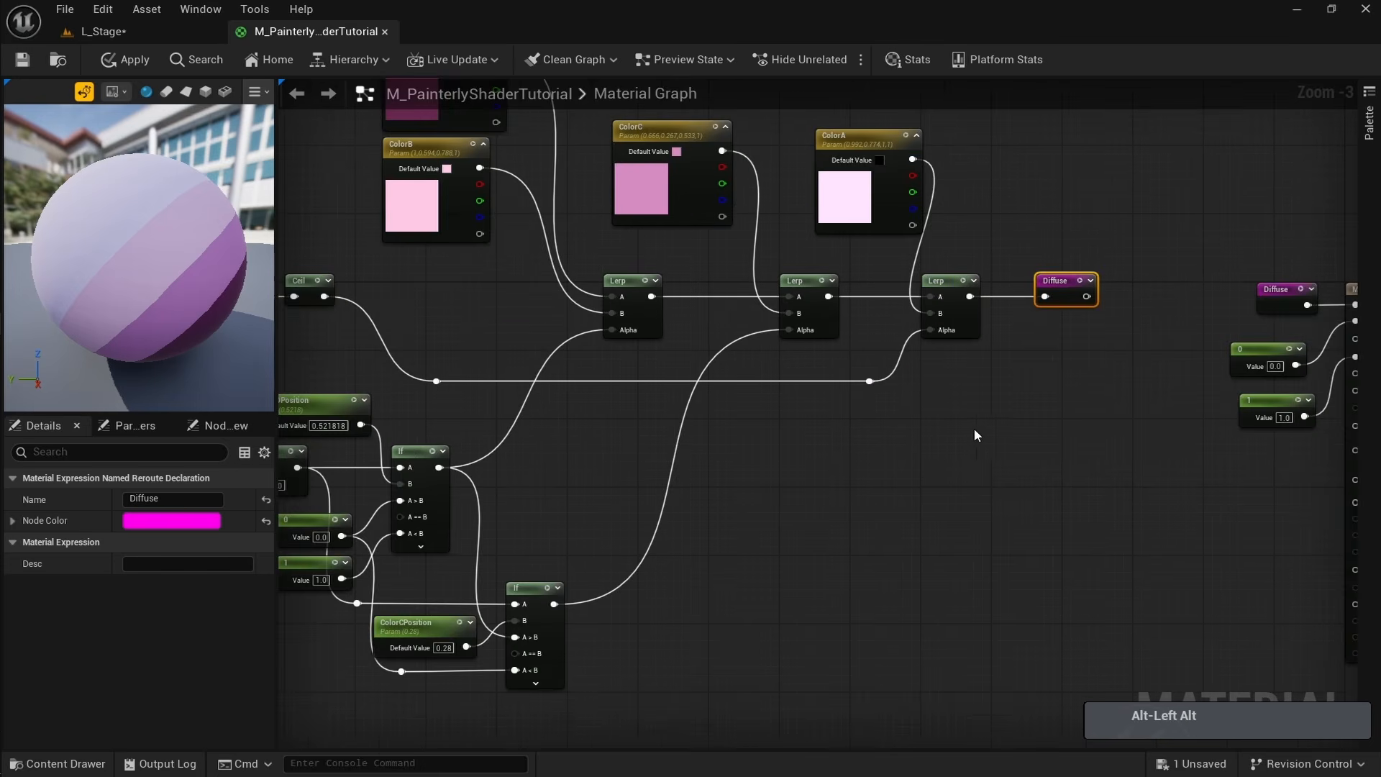
{"action": "scroll", "coordinate": [974, 430], "scroll_direction": "down", "scroll_amount": 2}
{"action": "mouse_move", "coordinate": [370, 172]}
{"action": "left_mouse_down"}
{"action": "mouse_move", "coordinate": [986, 558]}
{"action": "mouse_move", "coordinate": [1024, 568]}
{"action": "left_mouse_up"}
{"action": "scroll", "coordinate": [917, 443], "scroll_direction": "down", "scroll_amount": 3}
{"action": "left_click_drag", "start_coordinate": [978, 396], "coordinate": [762, 388]}
{"action": "right_click_drag", "start_coordinate": [527, 425], "coordinate": [677, 404]}
{"action": "scroll", "coordinate": [656, 407], "scroll_direction": "up", "scroll_amount": 2}
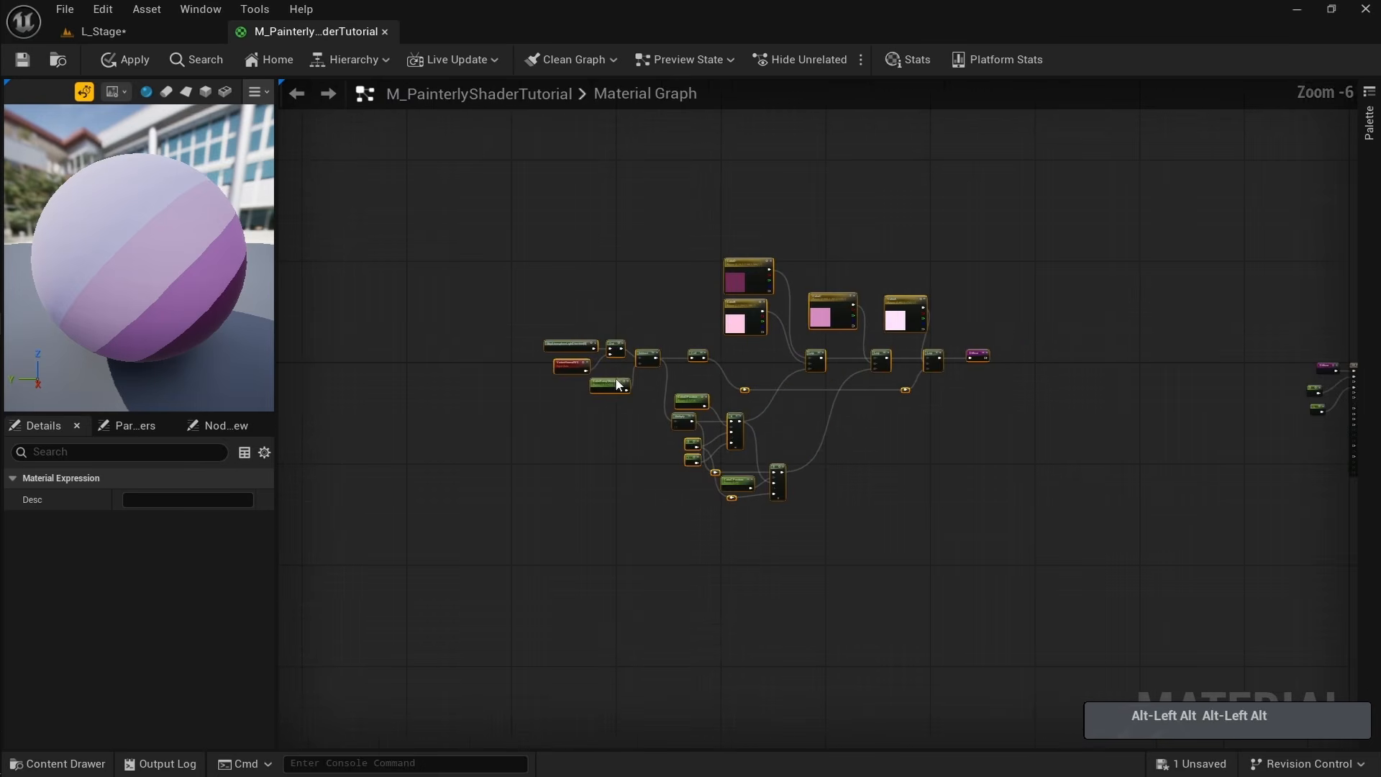
{"action": "scroll", "coordinate": [622, 386], "scroll_direction": "up", "scroll_amount": 2}
{"action": "left_click", "coordinate": [539, 422]}
Spread the SkyAtmosphereLightDirection and VertexNormalWS nodes apart to make room ahead of the Dot node.
{"action": "right_click_drag", "start_coordinate": [539, 422], "coordinate": [587, 474]}
{"action": "scroll", "coordinate": [550, 422], "scroll_direction": "up", "scroll_amount": 2}
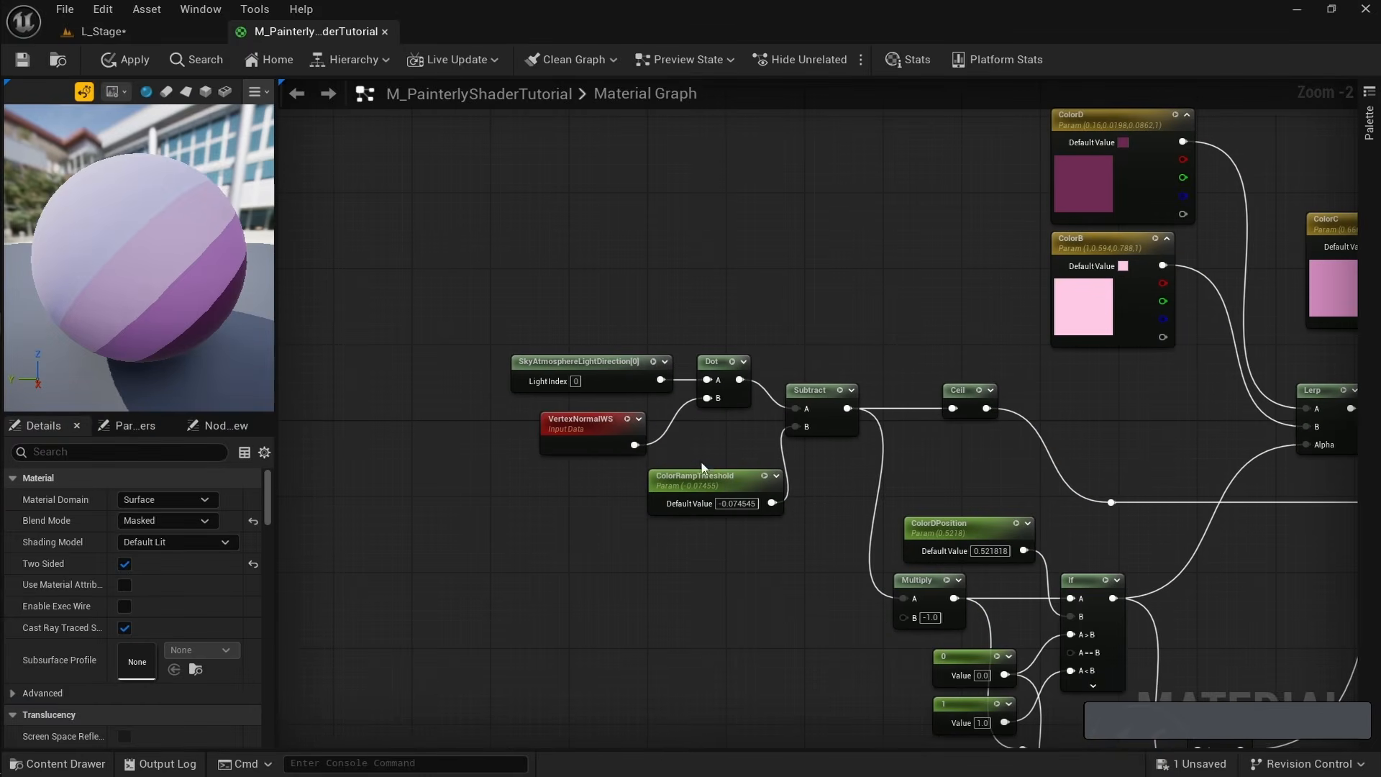
{"action": "left_click_drag", "start_coordinate": [69, 287], "coordinate": [152, 288]}
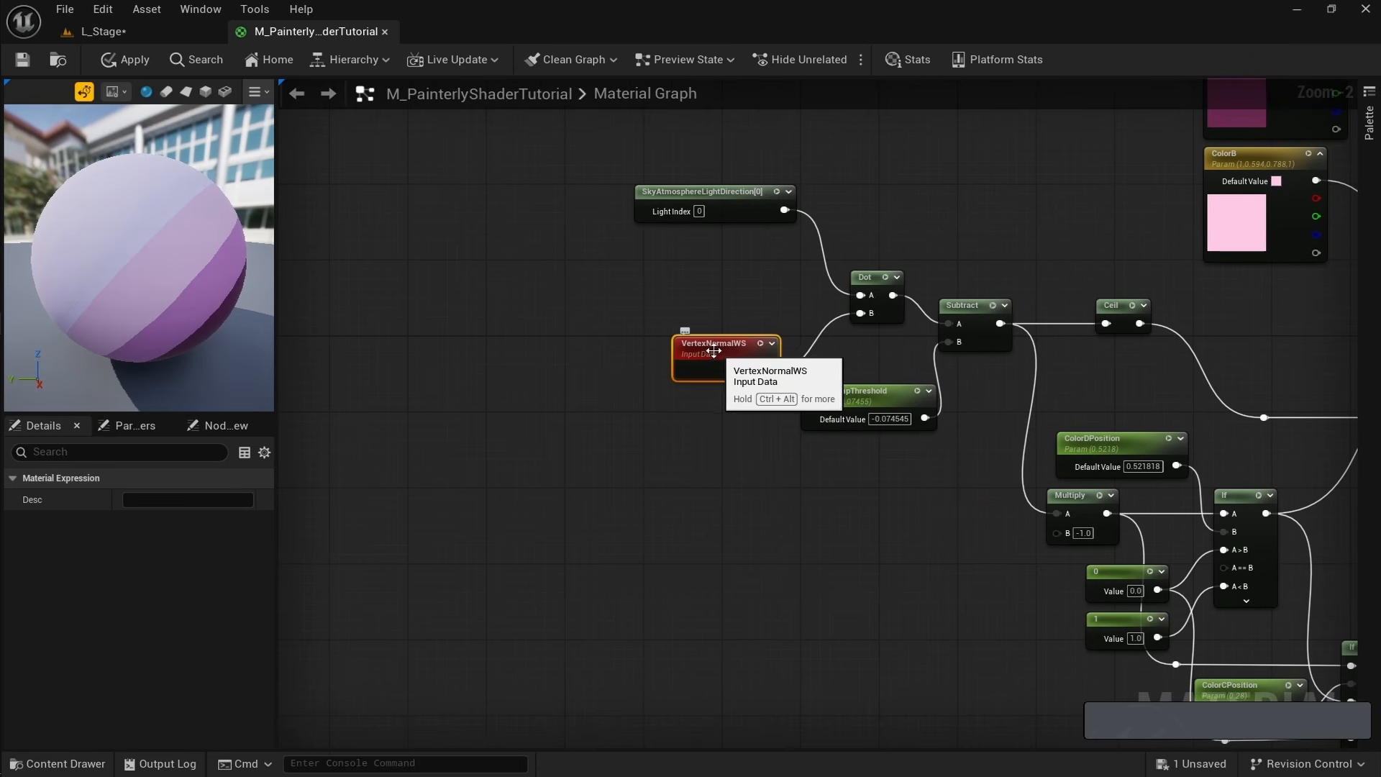
{"action": "right_click_drag", "start_coordinate": [711, 352], "coordinate": [718, 324]}
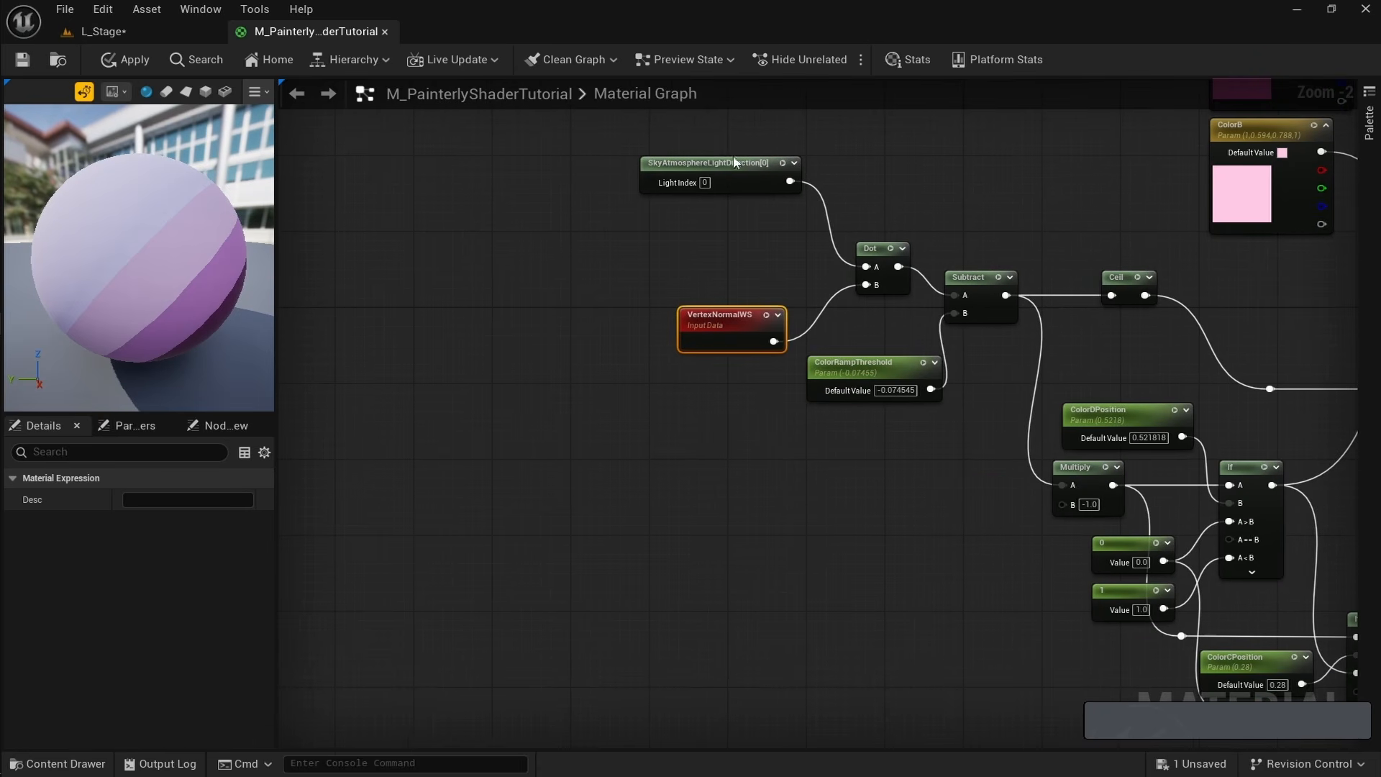
{"action": "left_click_drag", "start_coordinate": [735, 163], "coordinate": [730, 153]}
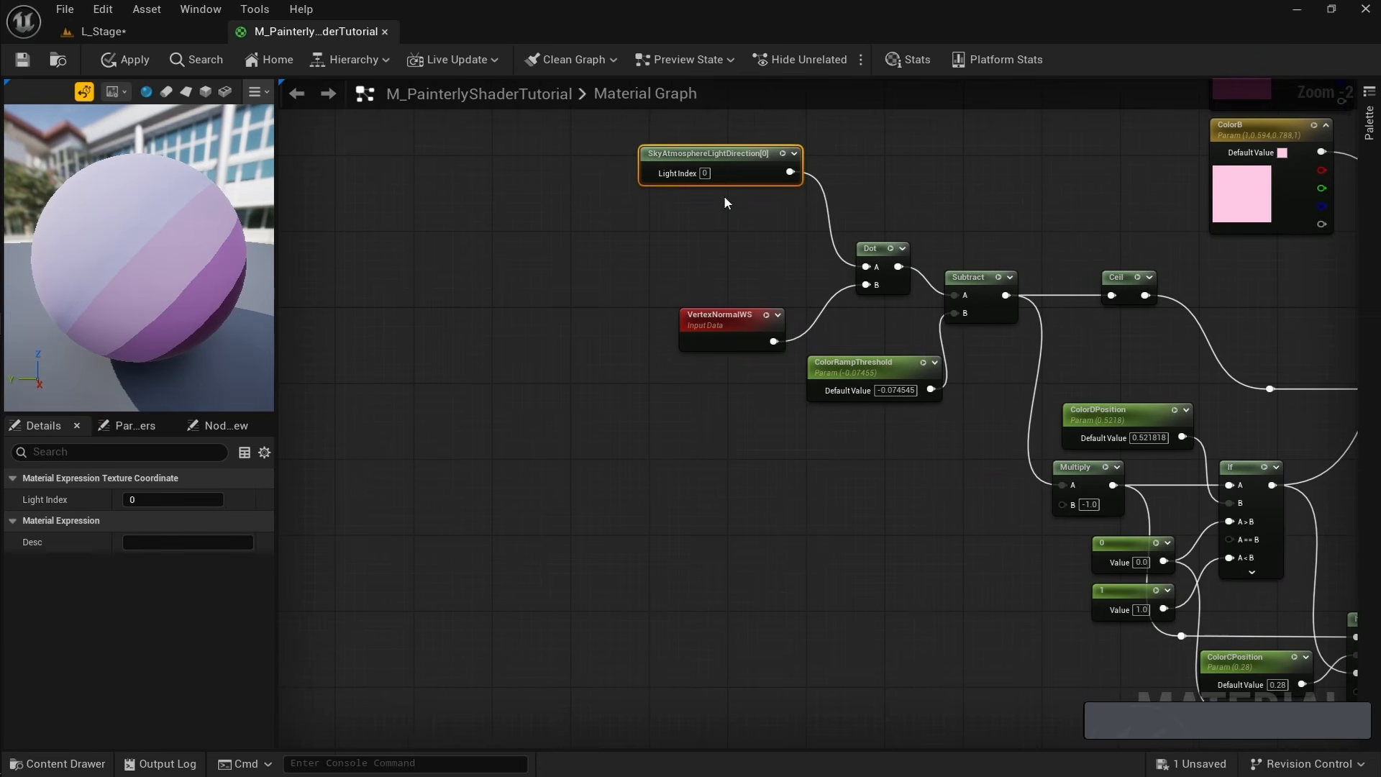
{"action": "left_click_drag", "start_coordinate": [717, 323], "coordinate": [668, 343]}
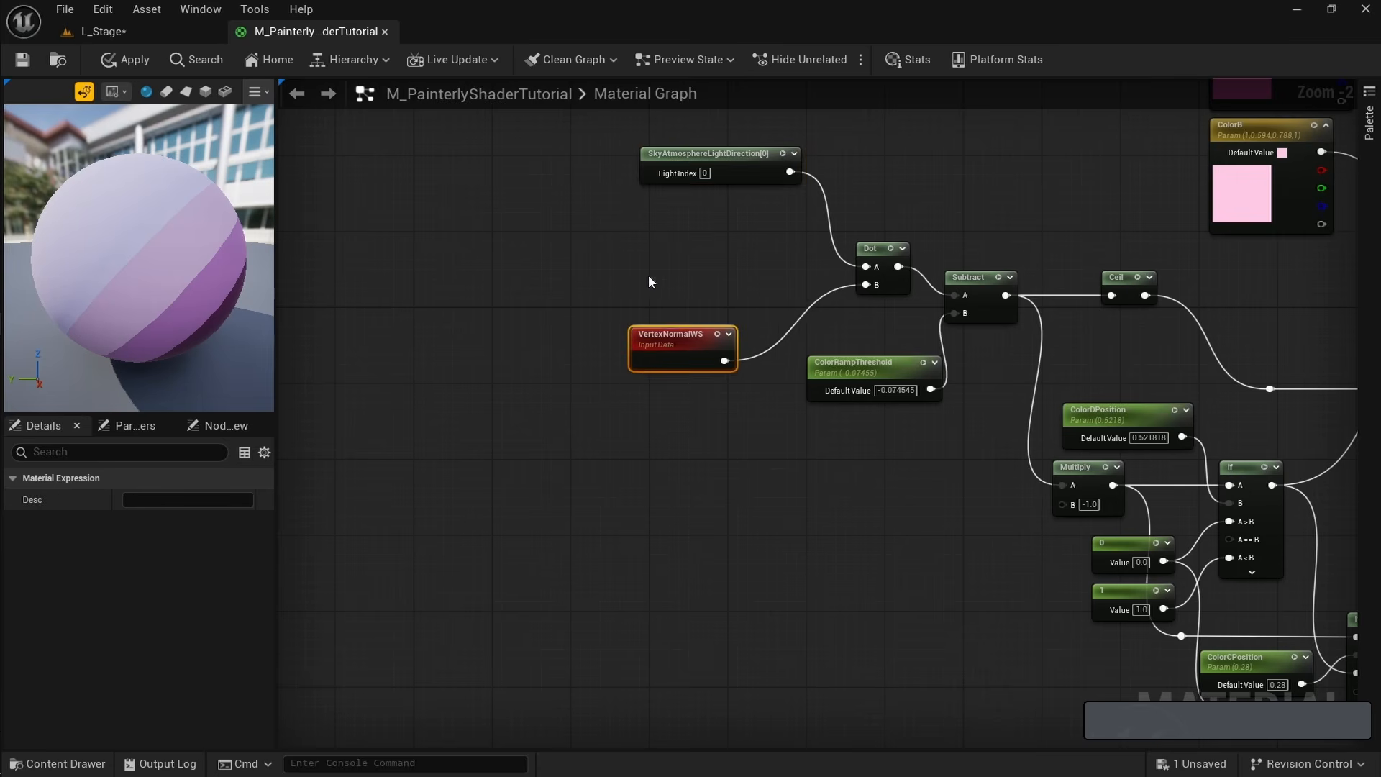
Add a BlendAngleCorrectedNormals node and connect its Result to the Dot node's B input.
{"action": "right_click", "coordinate": [648, 277]}
{"action": "type", "text": "blen"}
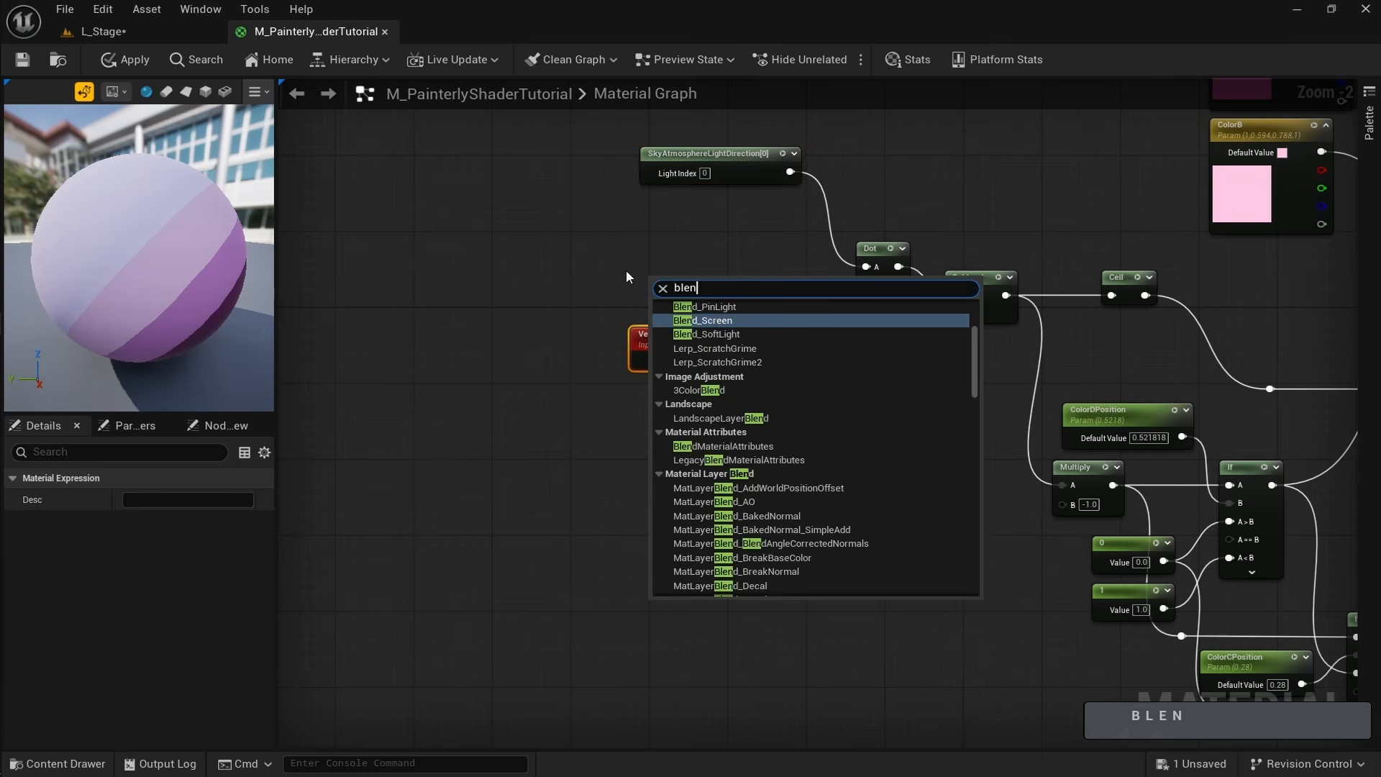
{"action": "type", "text": "dangle"}
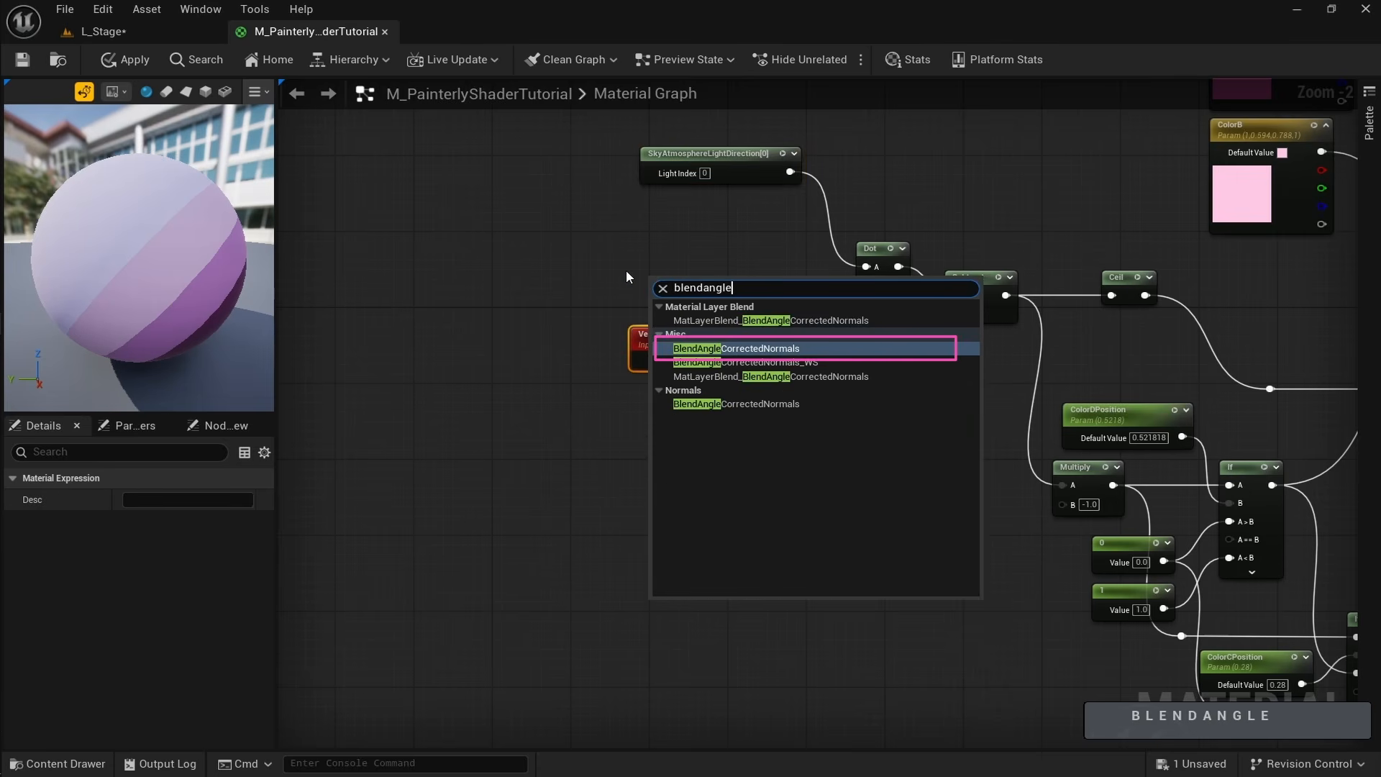
{"action": "key", "text": "Return"}
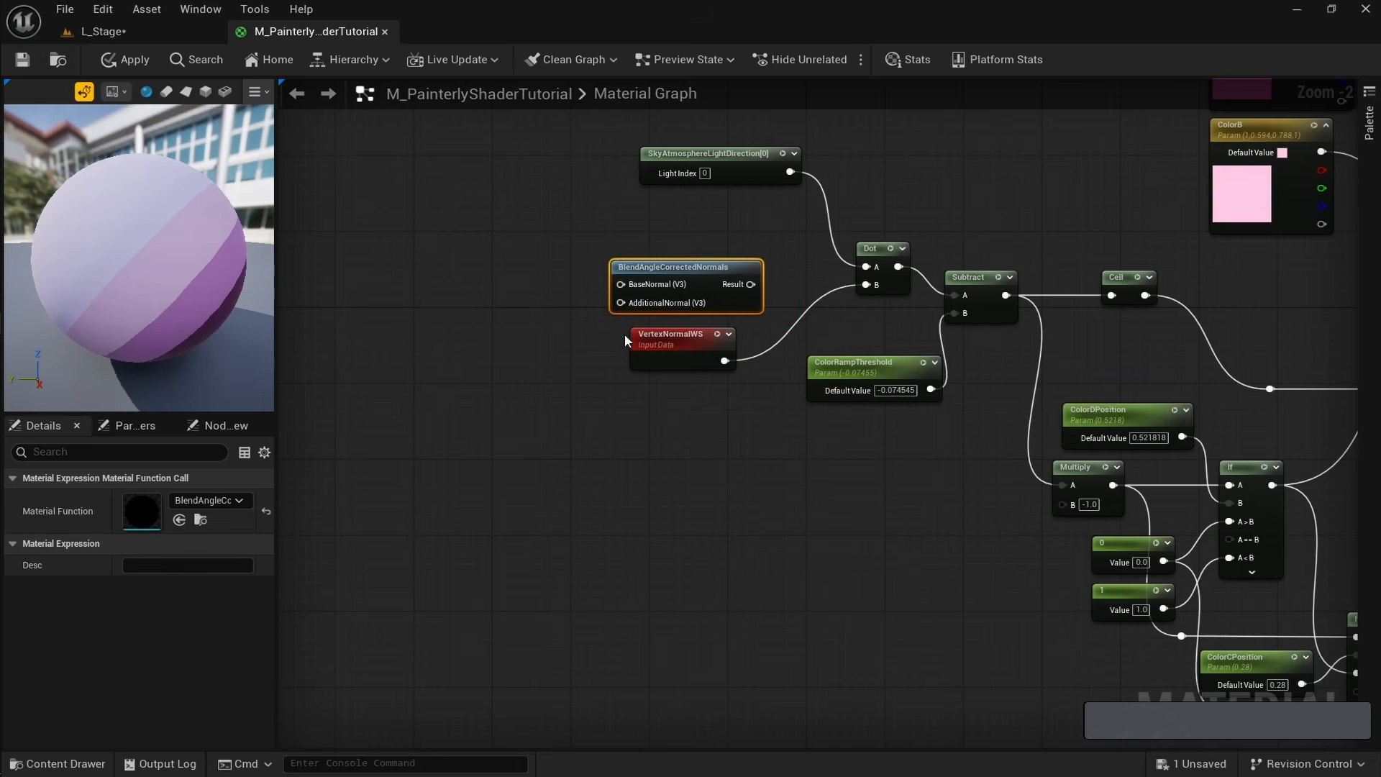
{"action": "left_click_drag", "start_coordinate": [624, 334], "coordinate": [584, 353]}
{"action": "left_click_drag", "start_coordinate": [751, 284], "coordinate": [867, 285]}
Move VertexNormalWS ahead of BlendAngleCorrectedNormals and connect it to the AdditionalNormal input.
{"action": "left_click_drag", "start_coordinate": [633, 354], "coordinate": [505, 373]}
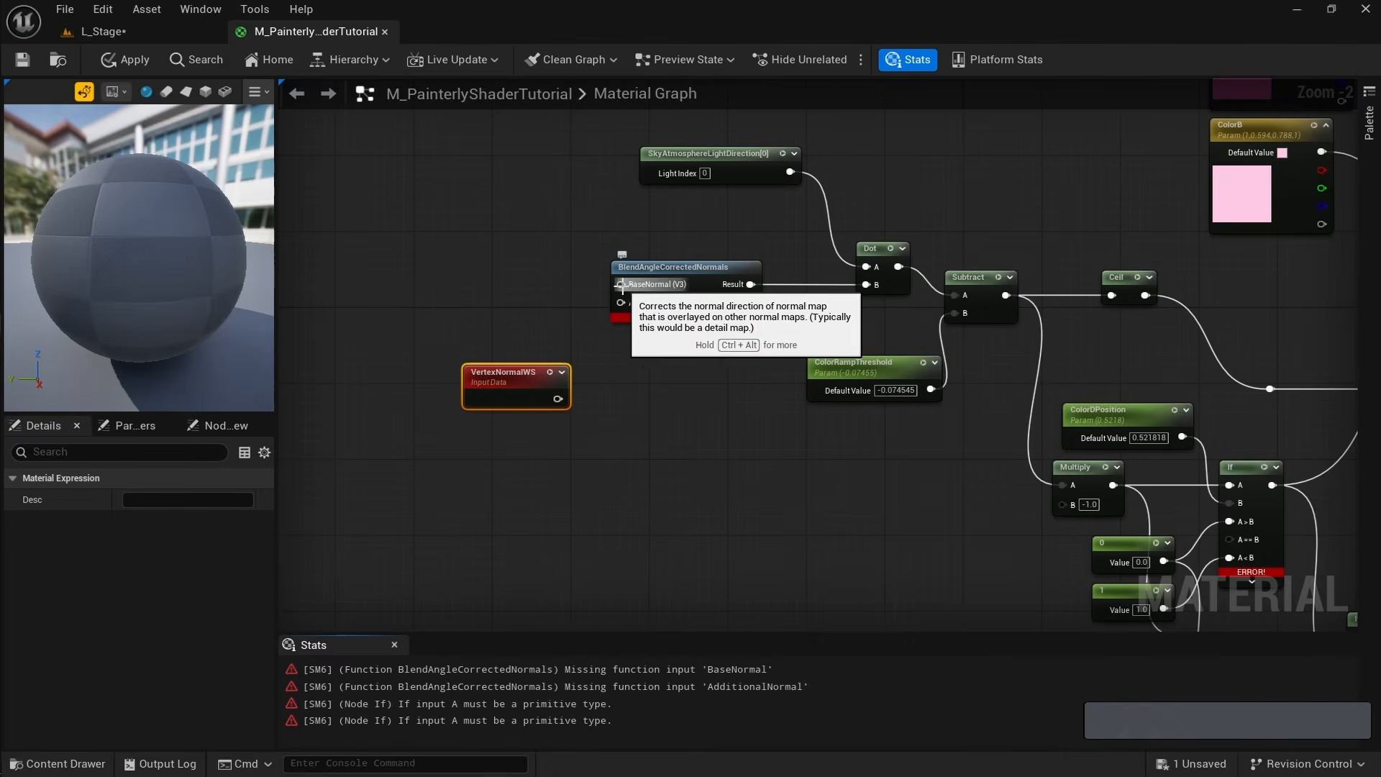
{"action": "right_click_drag", "start_coordinate": [468, 283], "coordinate": [559, 281]}
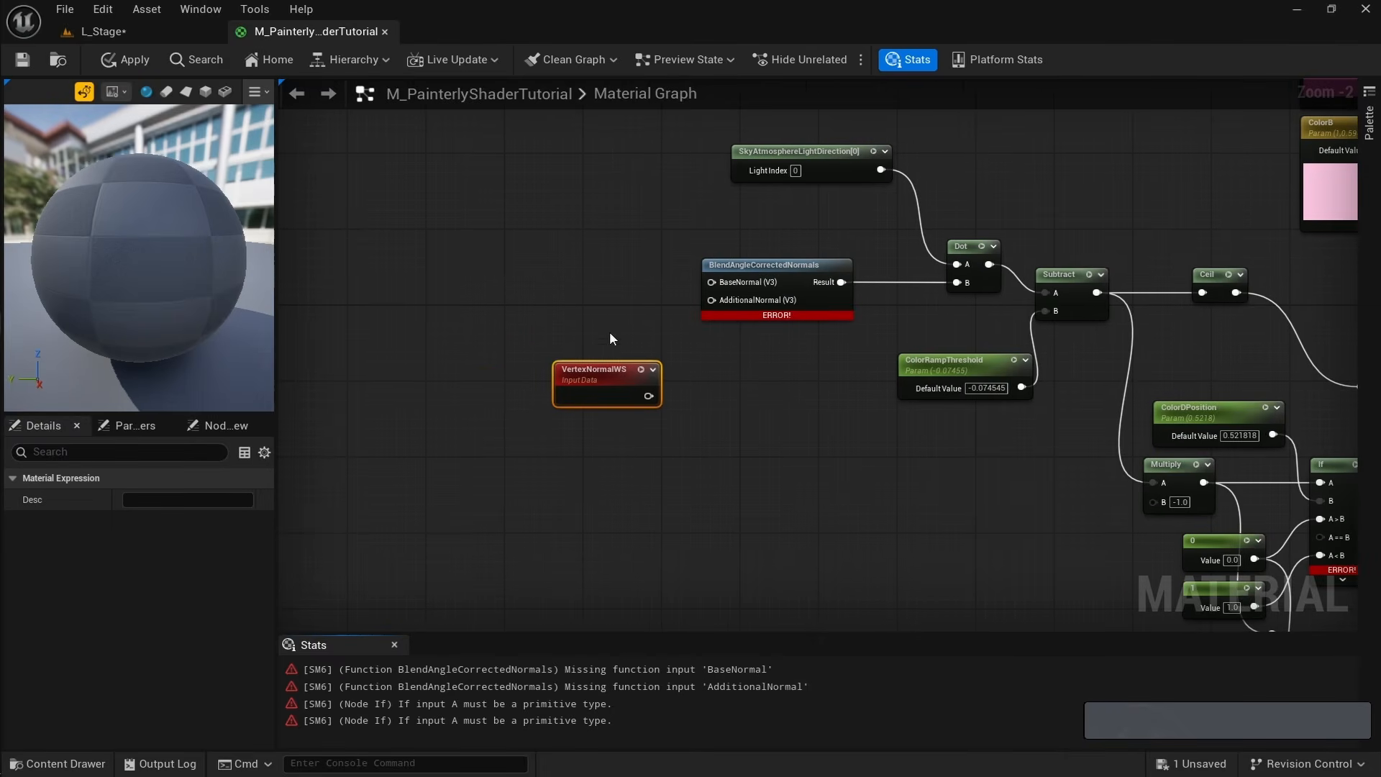
{"action": "left_click_drag", "start_coordinate": [648, 395], "coordinate": [717, 300]}
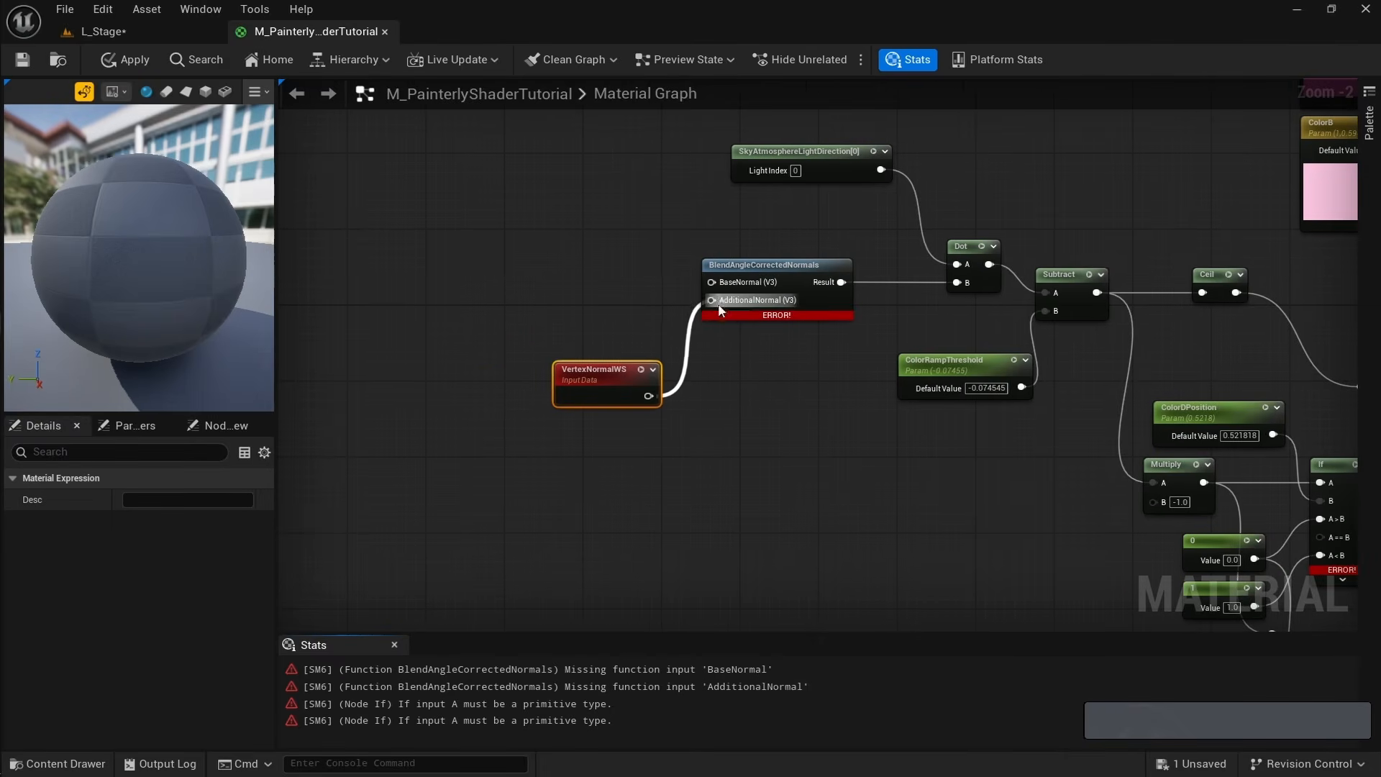
Add a Texture Object node ahead of the normal blend and assign it the TilingNoise05 texture.
{"action": "right_click_drag", "start_coordinate": [533, 272], "coordinate": [625, 296]}
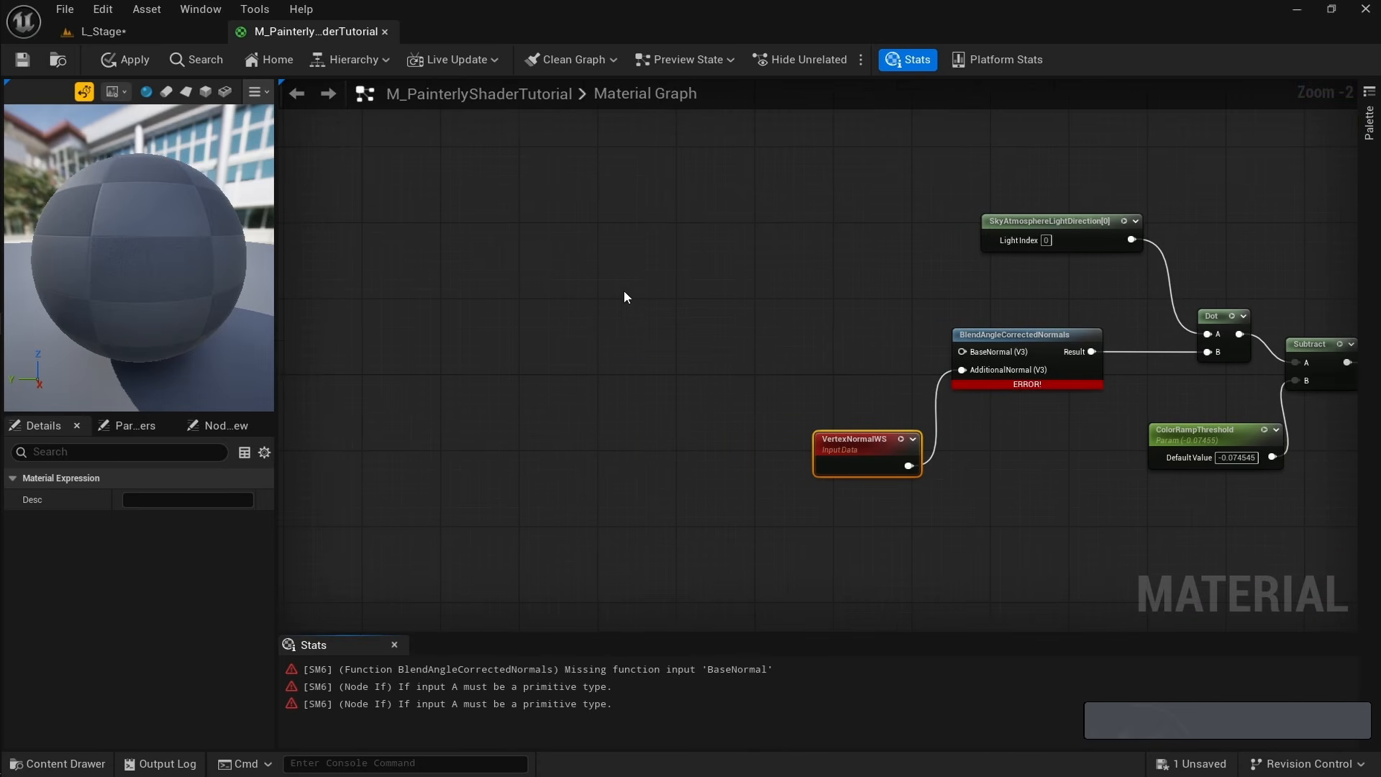
{"action": "right_click", "coordinate": [562, 360]}
{"action": "type", "text": "t"}
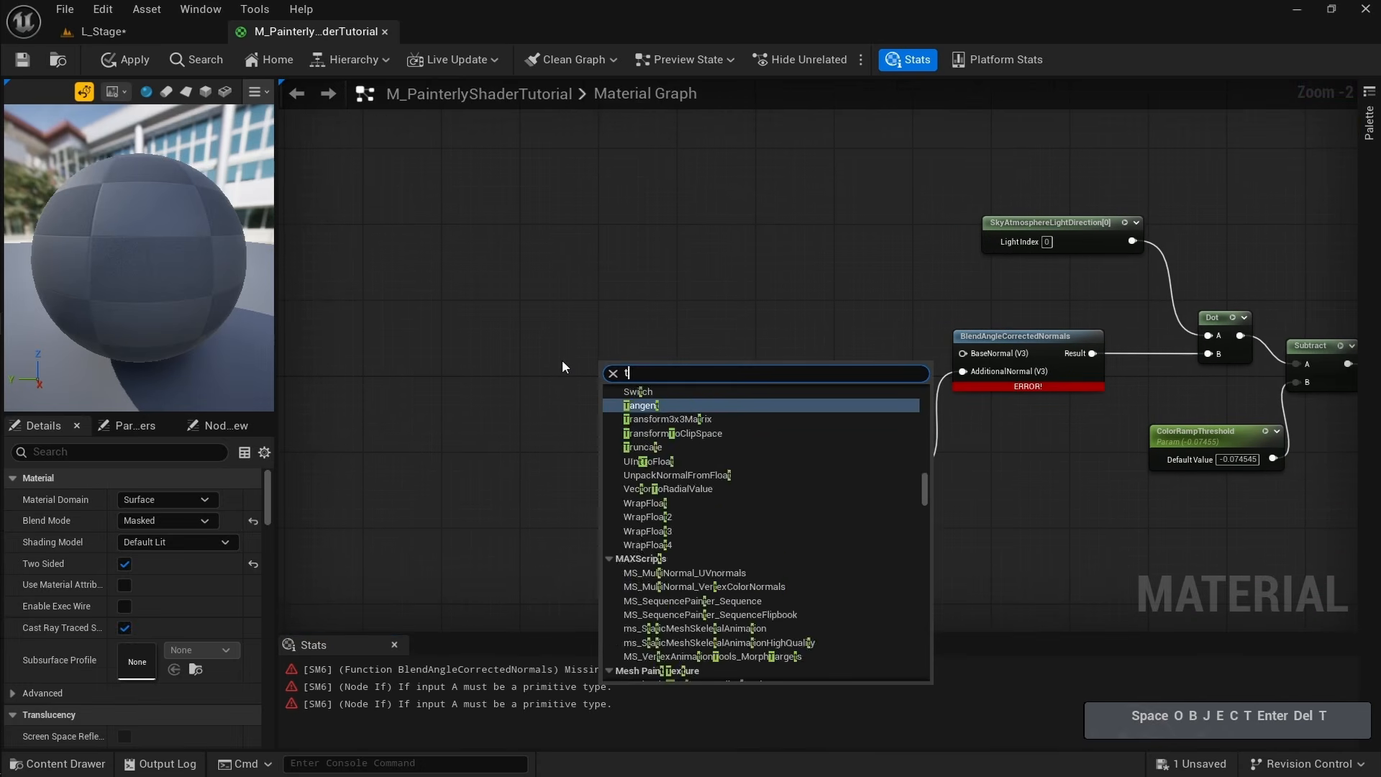
{"action": "type", "text": "exture objec"}
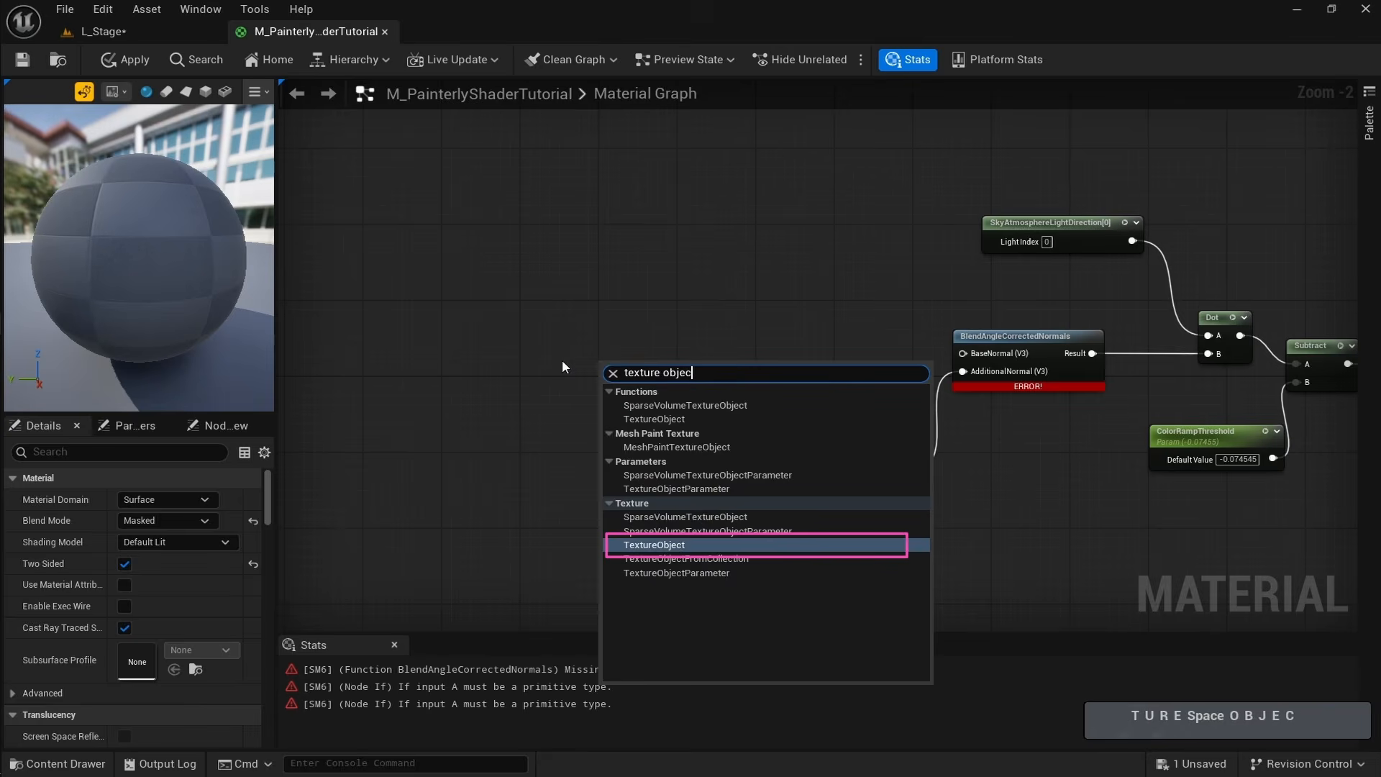
{"action": "key", "text": "Return"}
{"action": "left_click", "coordinate": [229, 502]}
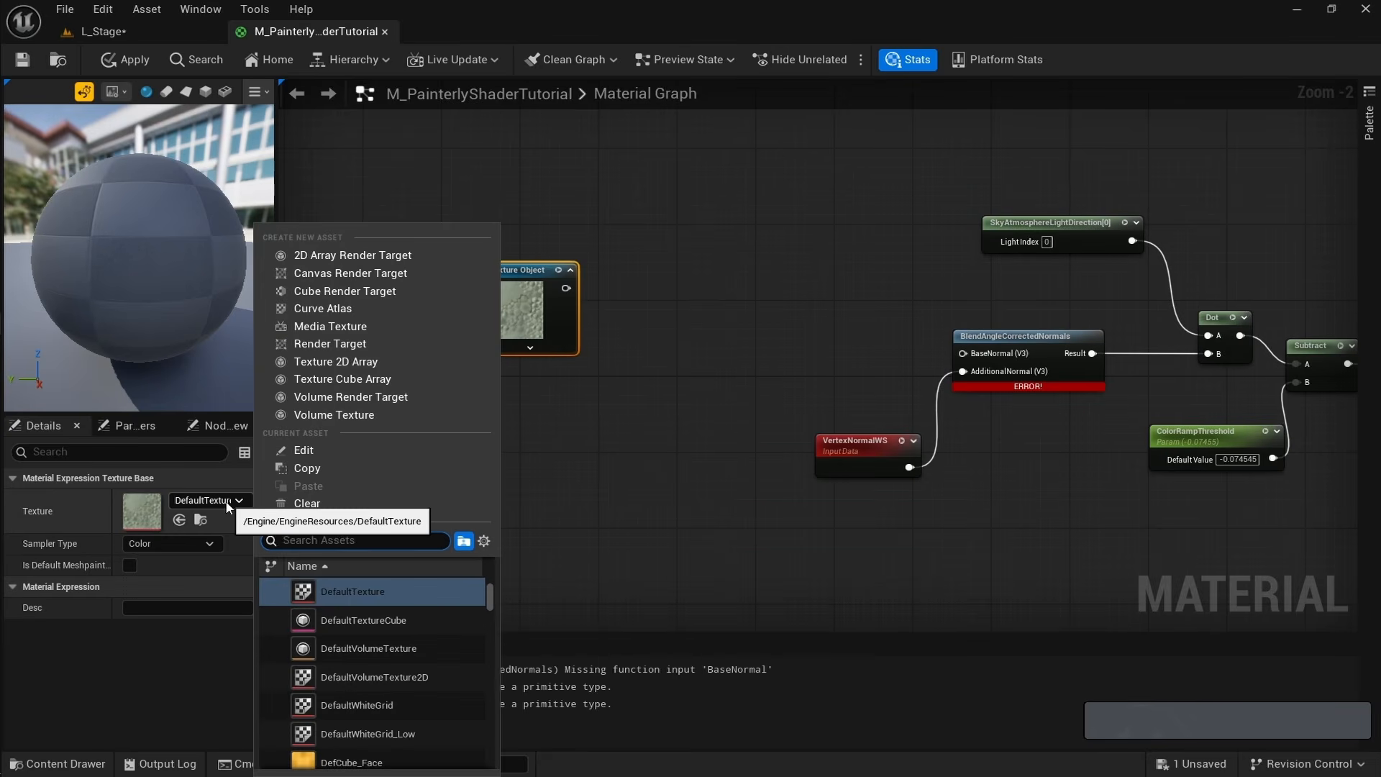
{"action": "type", "text": "tiling"}
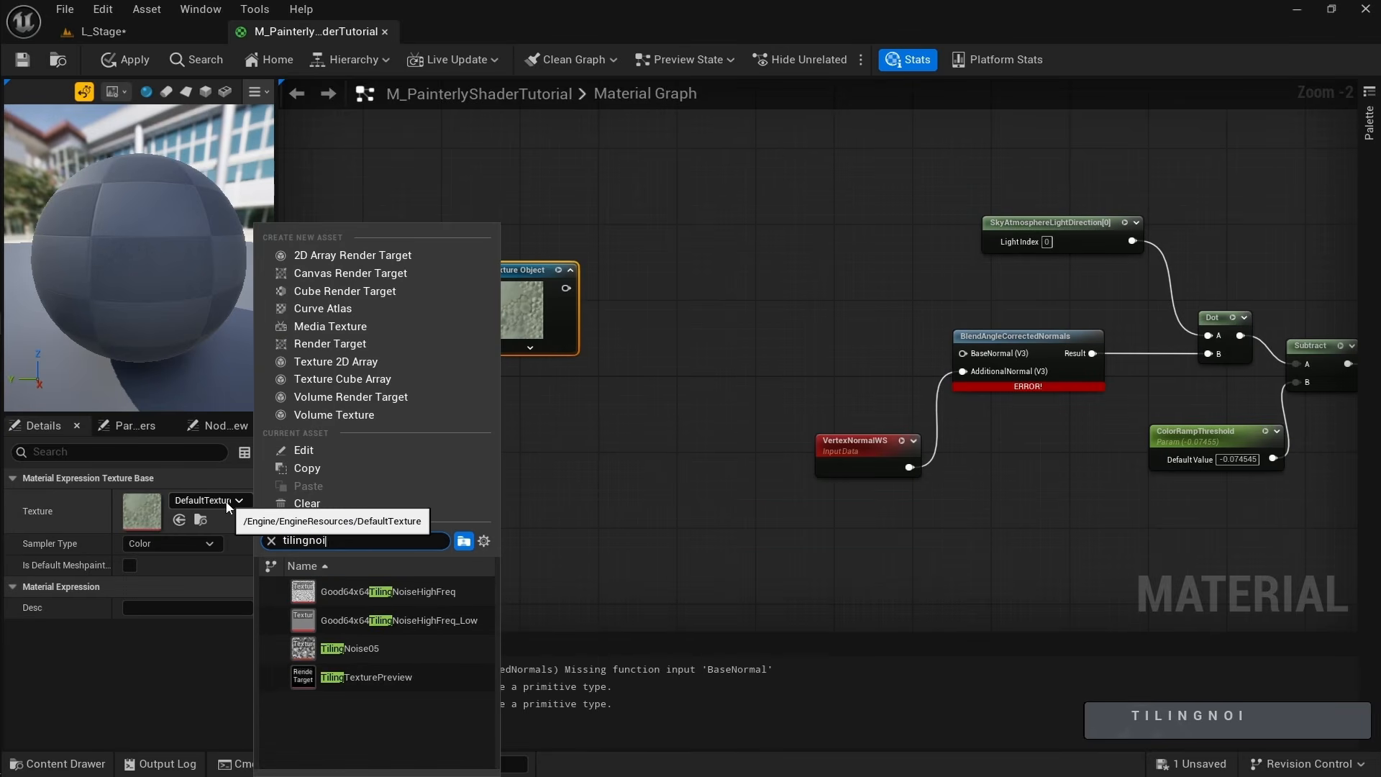
{"action": "type", "text": "noi"}
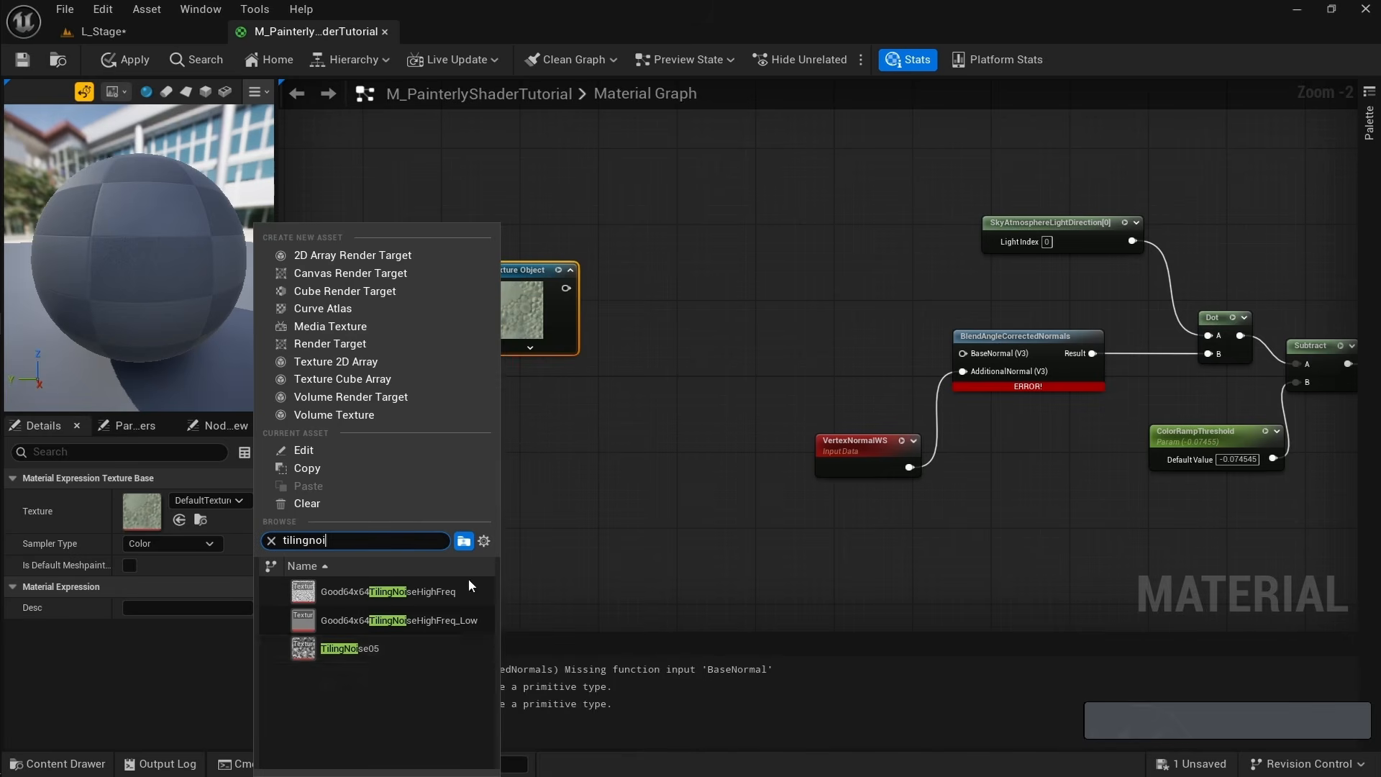
{"action": "left_click", "coordinate": [343, 653]}
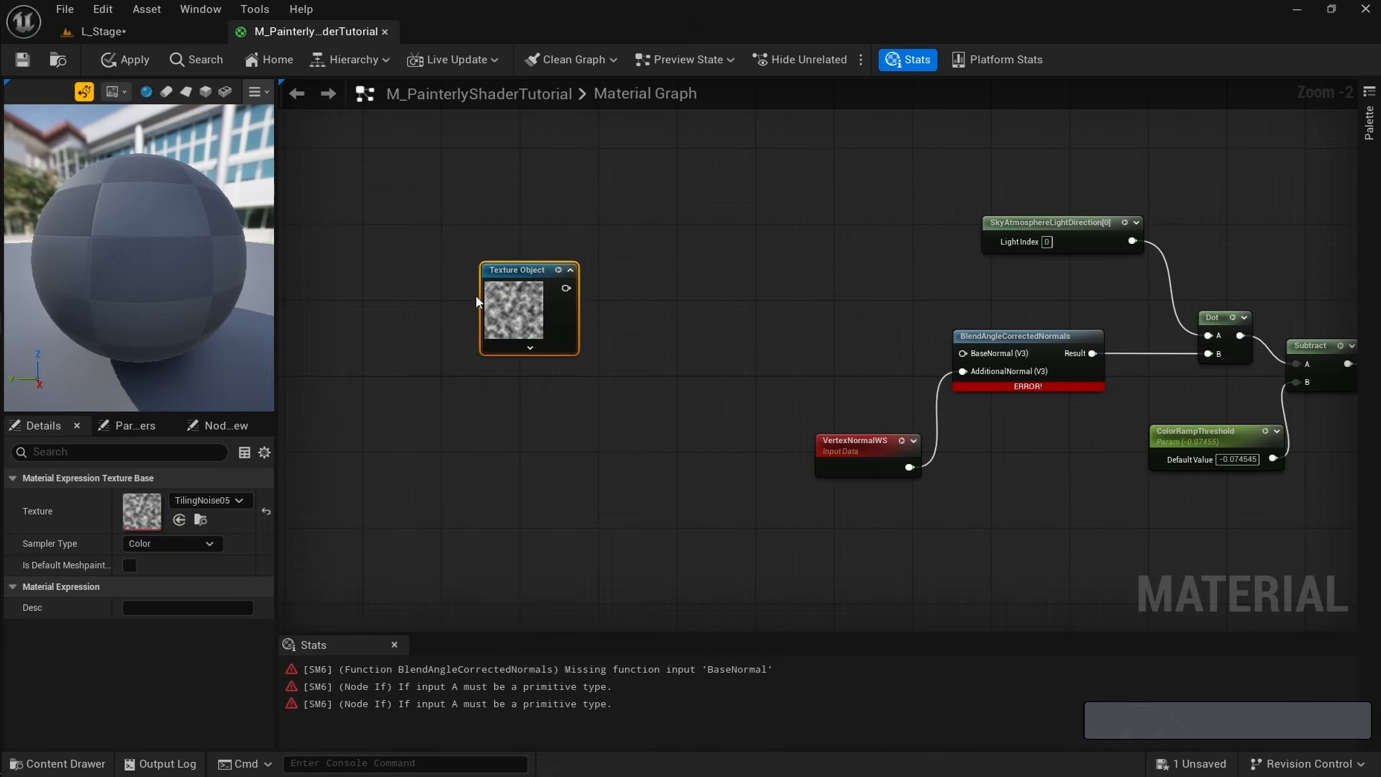
Add a NormalFromHeightmap node beside the Texture Object and connect the texture to its Height Map input.
{"action": "right_click_drag", "start_coordinate": [504, 302], "coordinate": [565, 309]}
{"action": "left_click_drag", "start_coordinate": [575, 288], "coordinate": [422, 268]}
{"action": "left_click", "coordinate": [570, 283]}
{"action": "right_click_drag", "start_coordinate": [571, 284], "coordinate": [571, 277]}
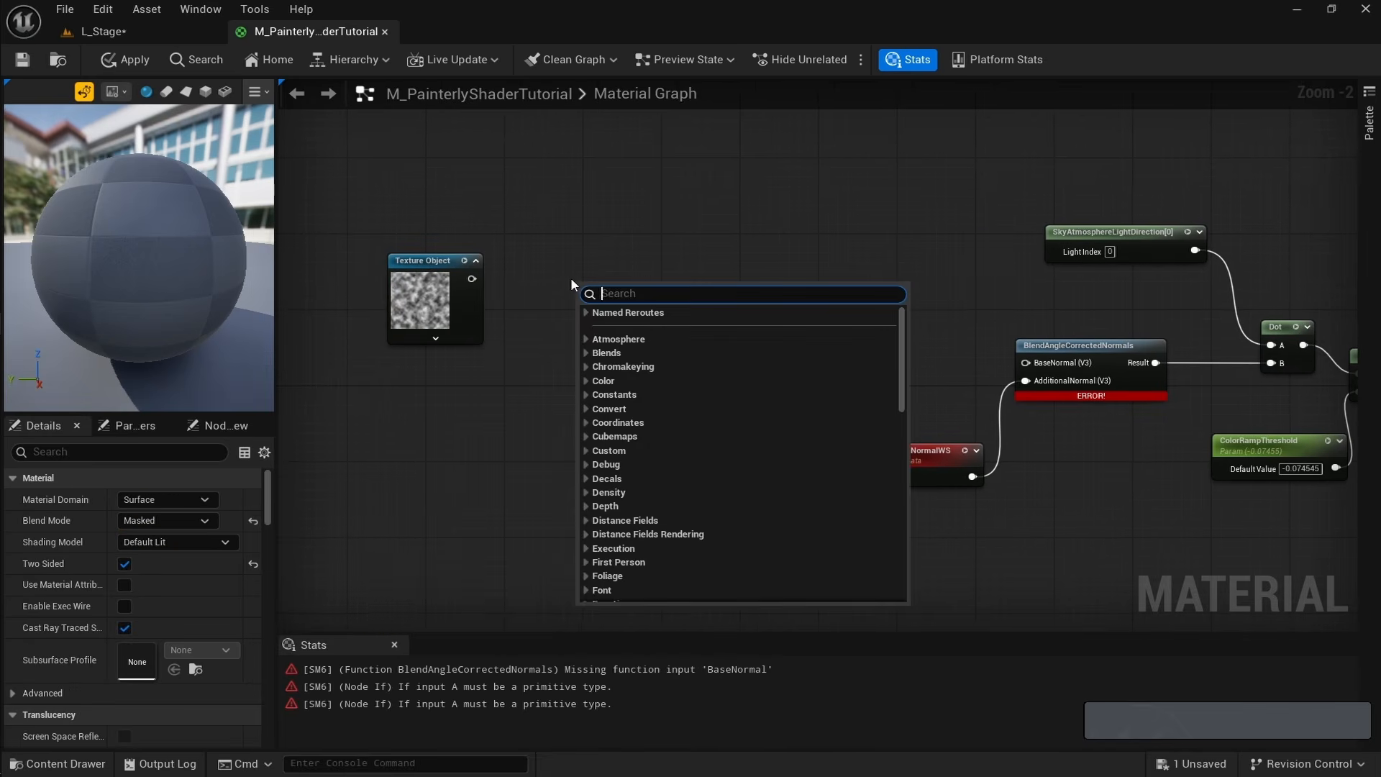
{"action": "type", "text": "normal"}
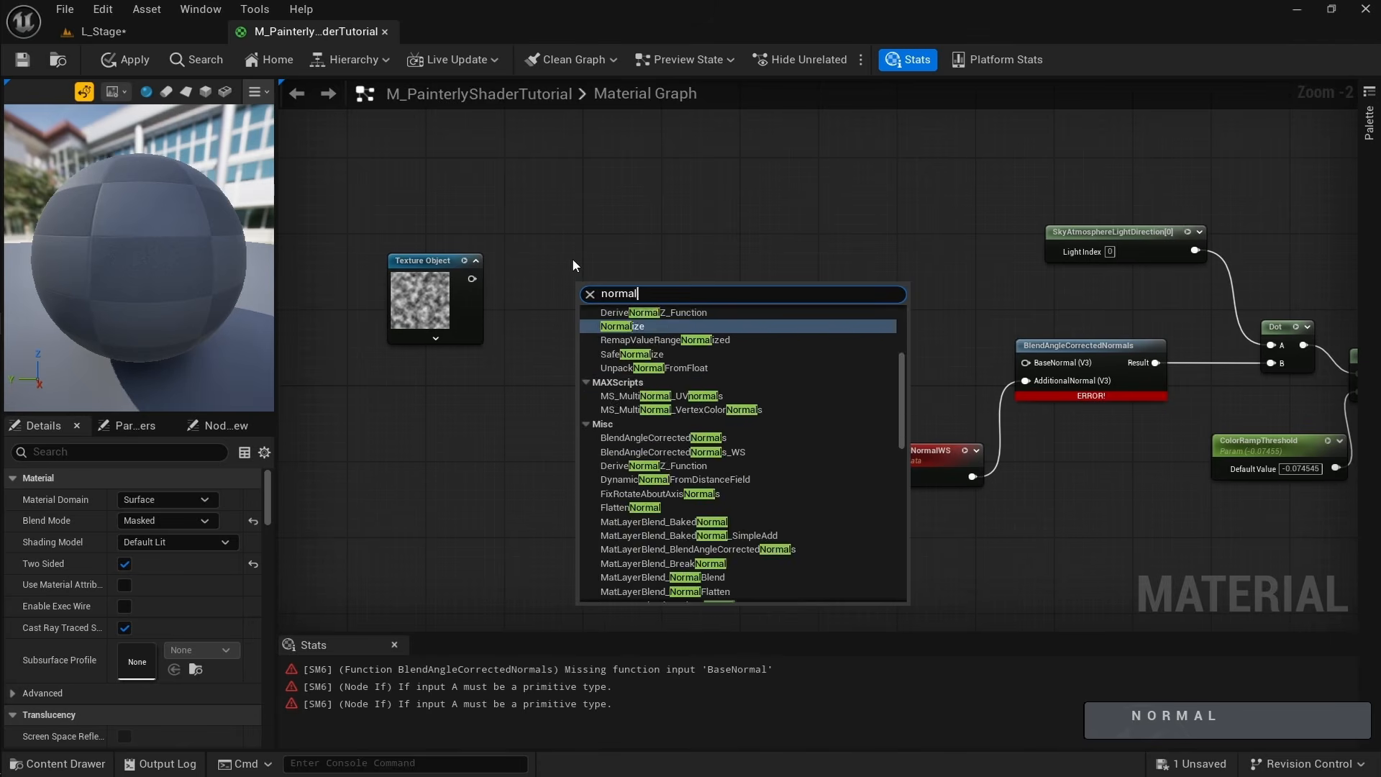
{"action": "type", "text": "fromhei"}
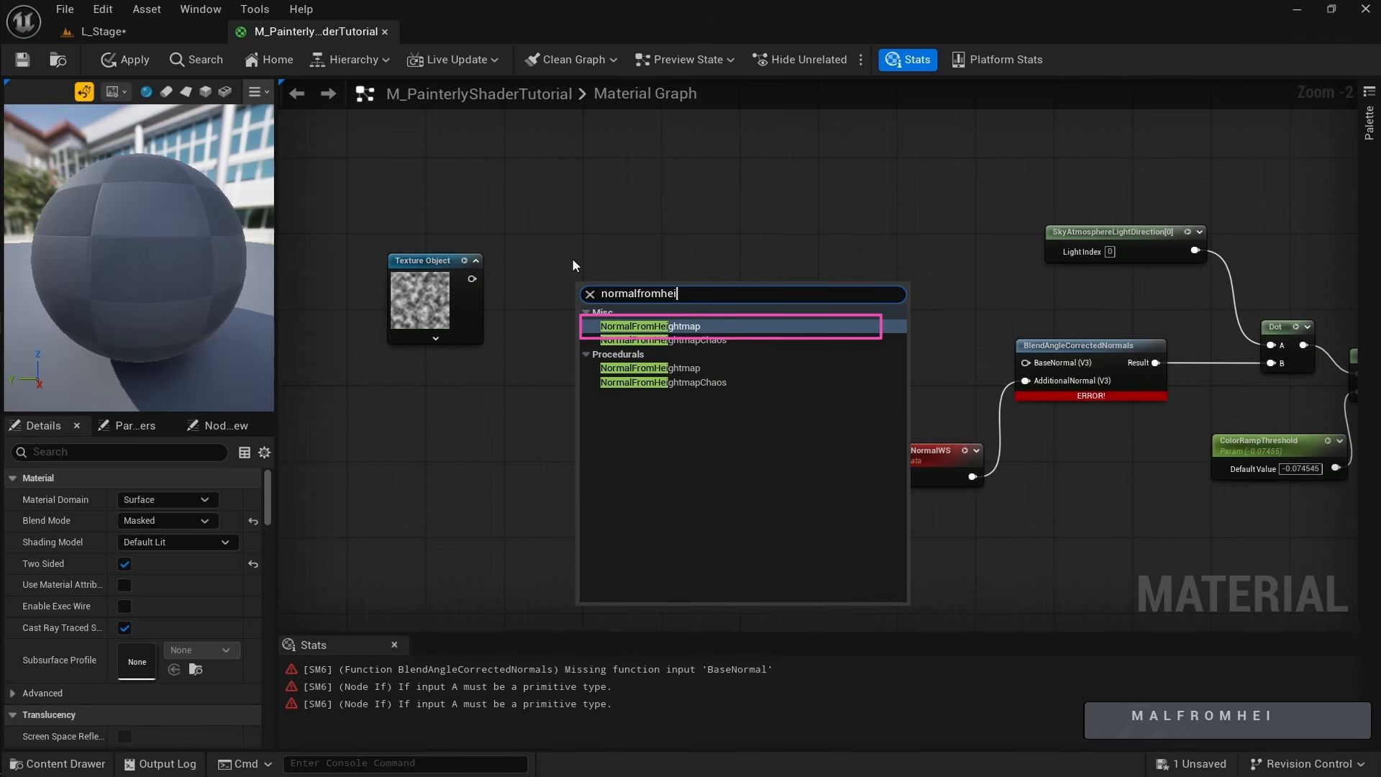
{"action": "key", "text": "Return"}
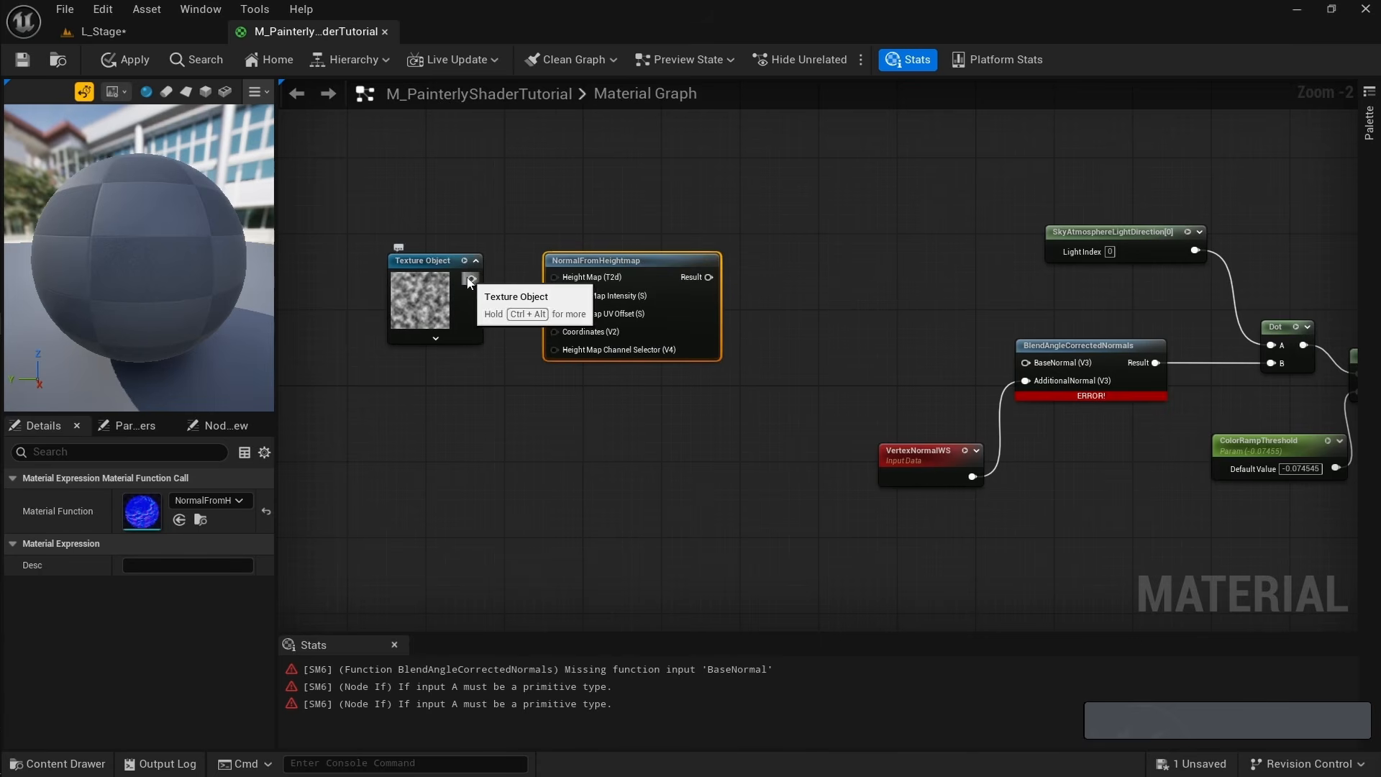
{"action": "left_click_drag", "start_coordinate": [469, 280], "coordinate": [581, 278]}
Add a scalar parameter named NoiseStrength below the Texture Object node.
{"action": "right_click_drag", "start_coordinate": [405, 395], "coordinate": [503, 360]}
{"action": "left_click", "coordinate": [504, 360]}
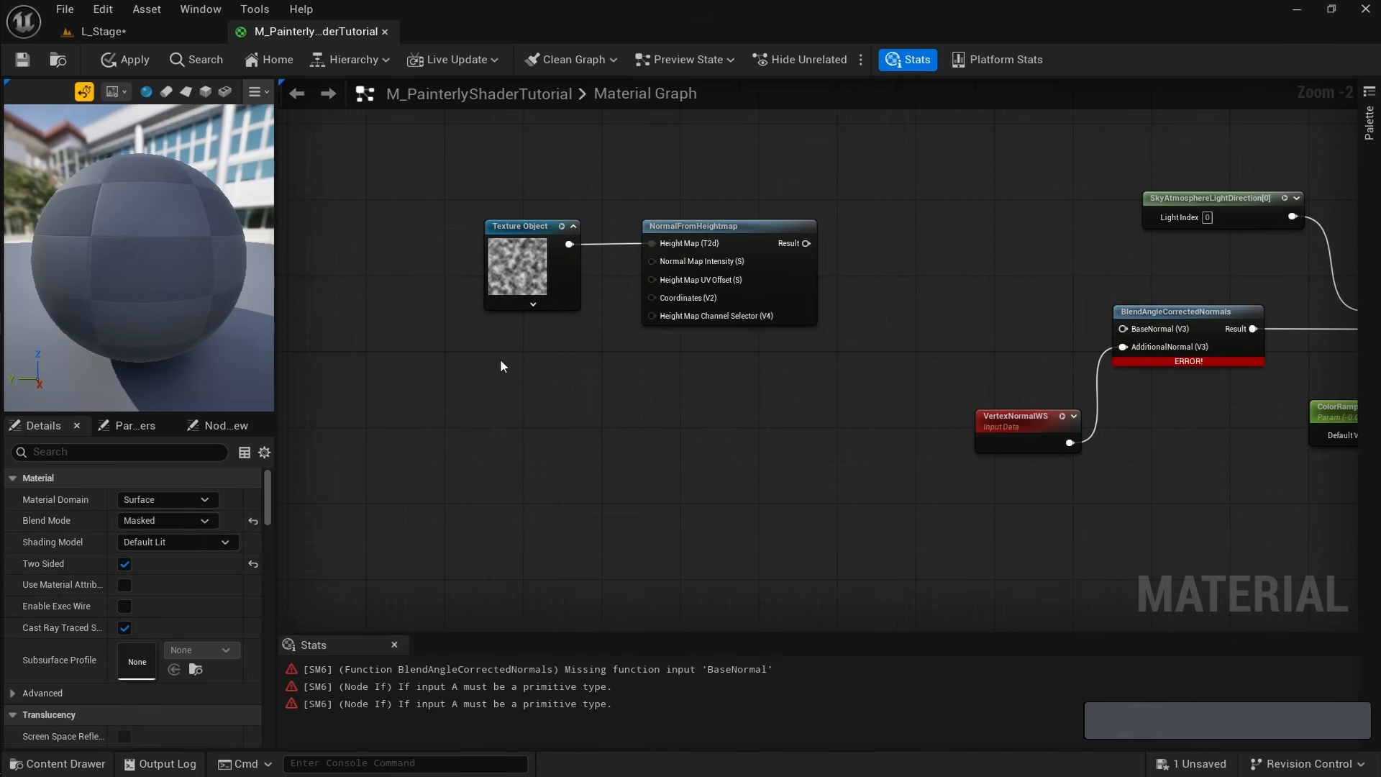
{"action": "left_click", "coordinate": [486, 358]}
{"action": "type", "text": "s"}
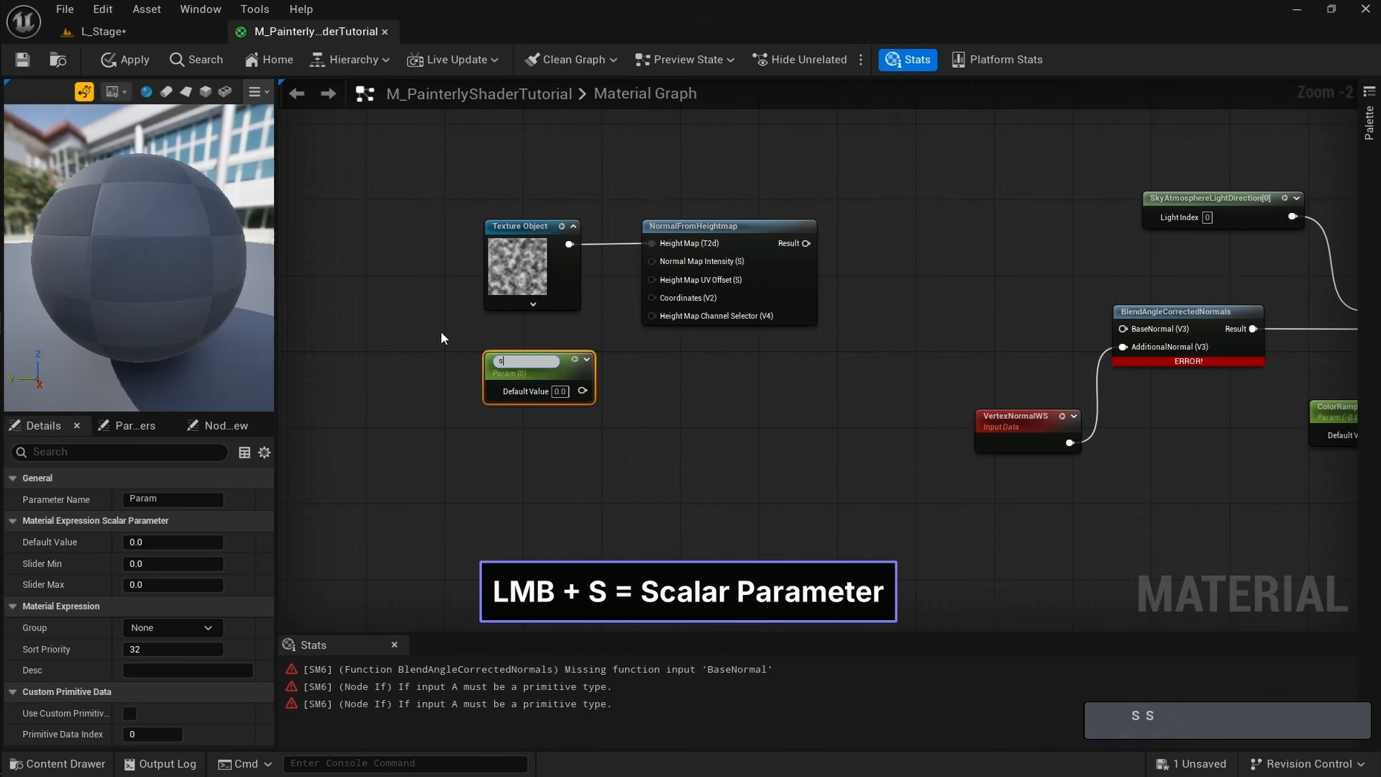
{"action": "key", "text": "BackSpace"}
{"action": "type", "text": "NoiseSt"}
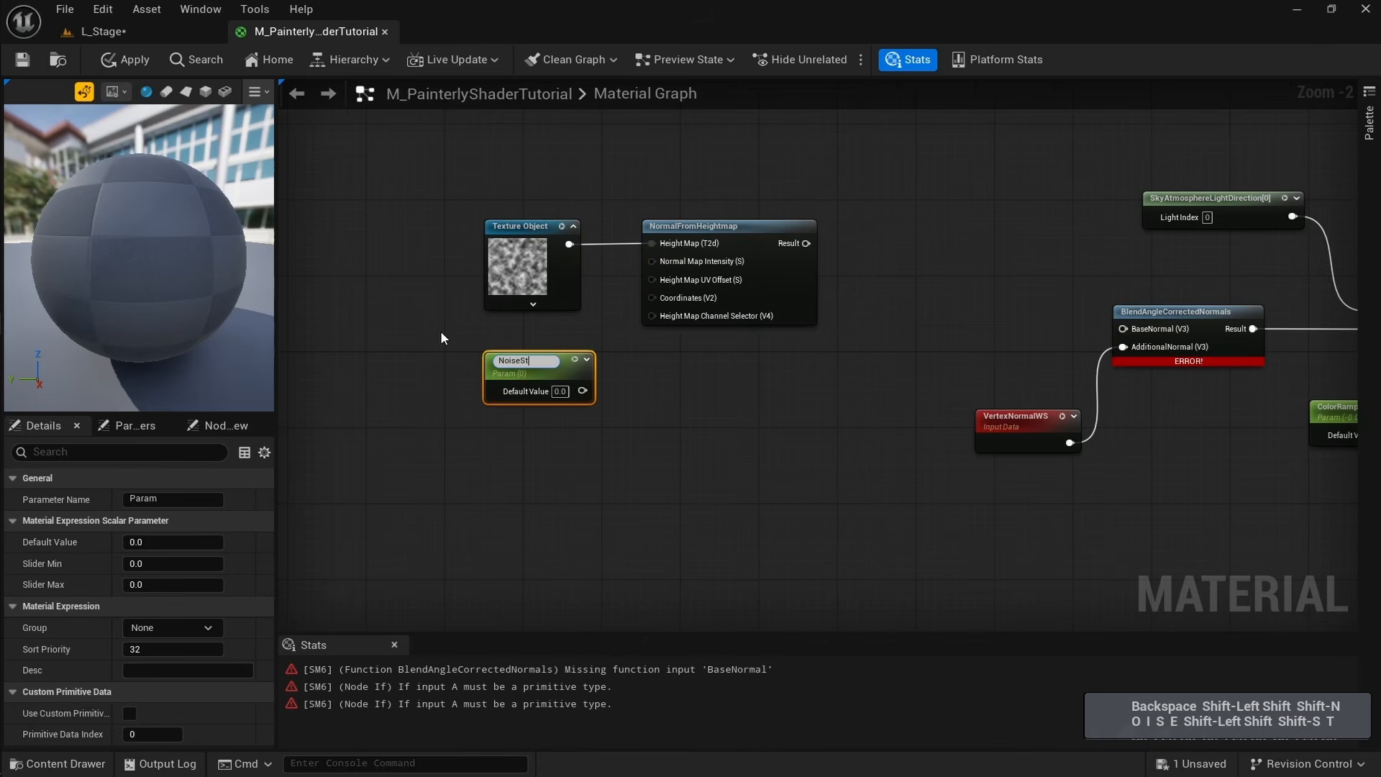
{"action": "type", "text": "rength"}
{"action": "key", "text": "Return"}
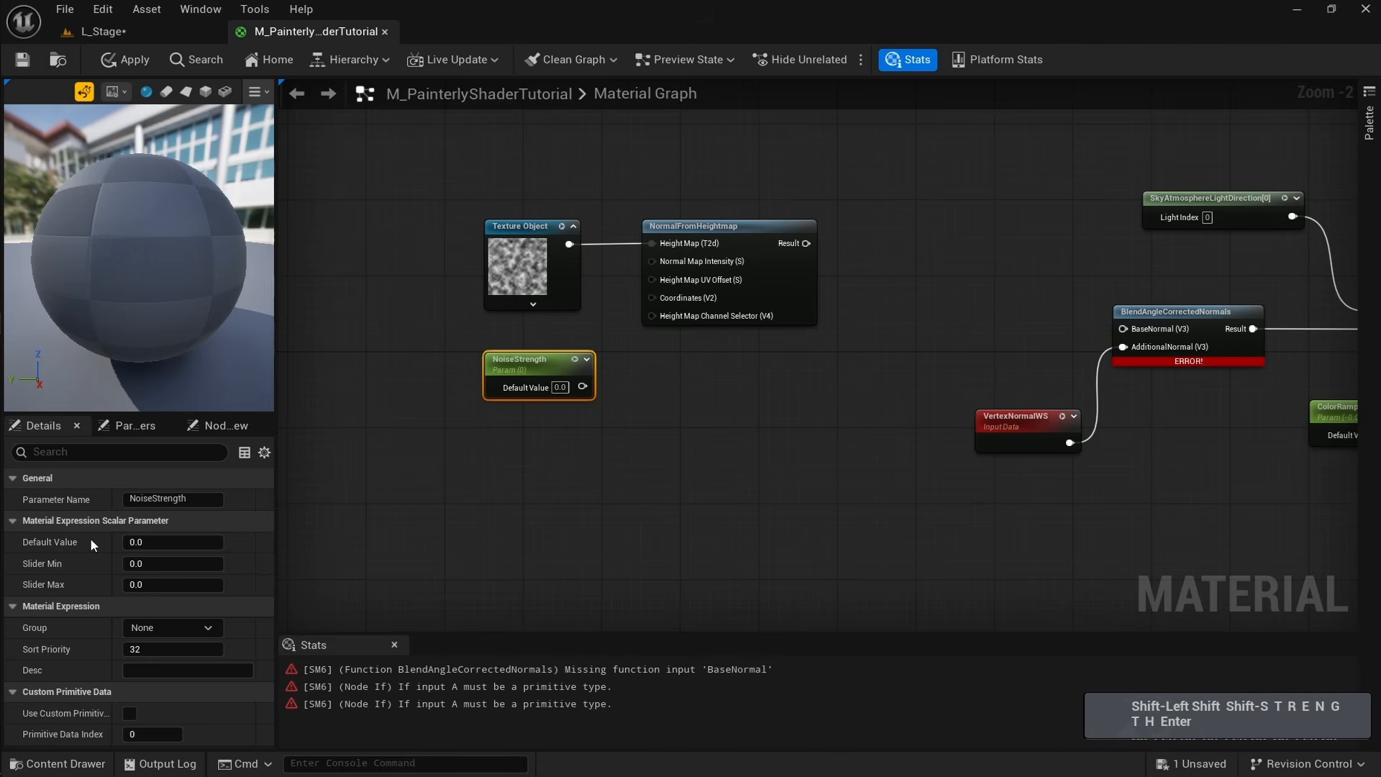
Set NoiseStrength's default value to 3, connect it to Normal Map Intensity, and tuck the node under the Texture Object.
{"action": "left_click", "coordinate": [147, 542]}
{"action": "type", "text": "3"}
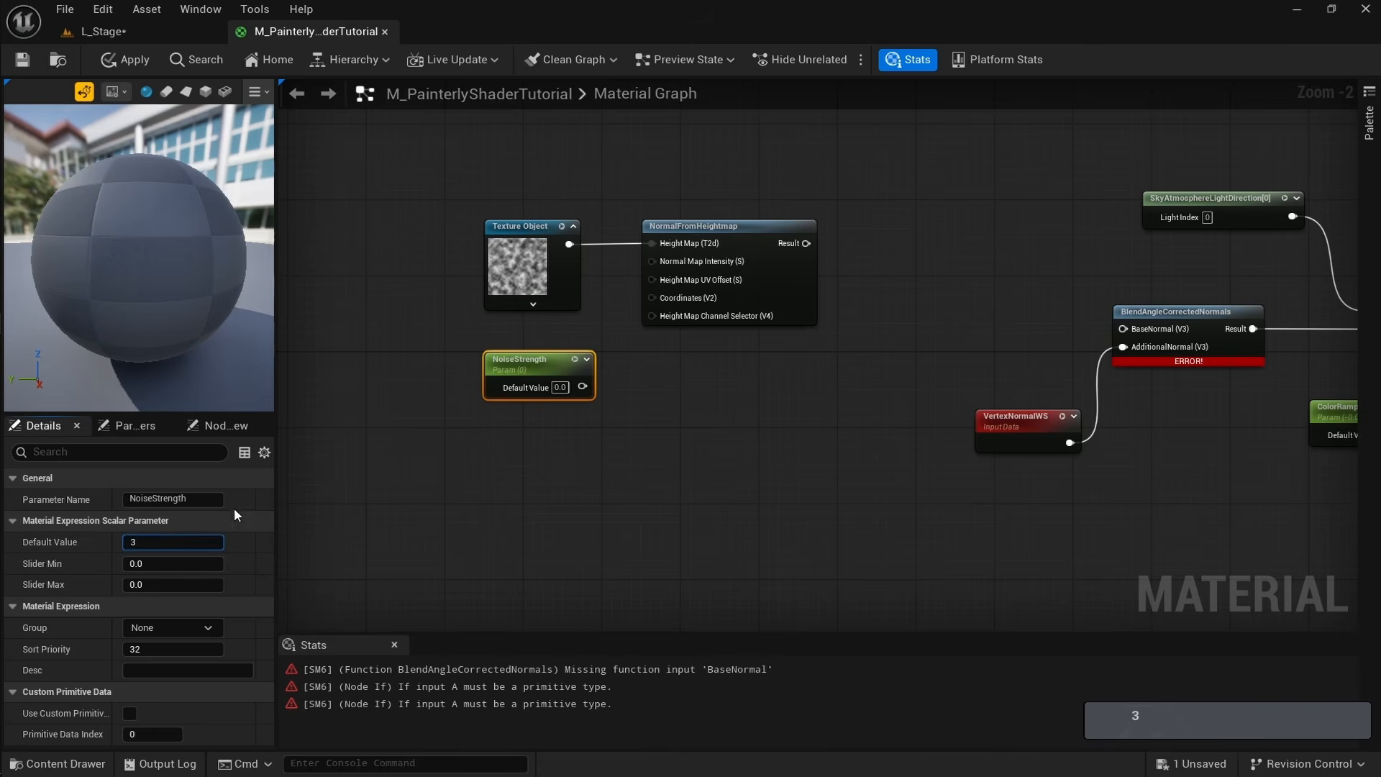
{"action": "left_click_drag", "start_coordinate": [547, 358], "coordinate": [657, 262]}
{"action": "double_click", "coordinate": [507, 343]}
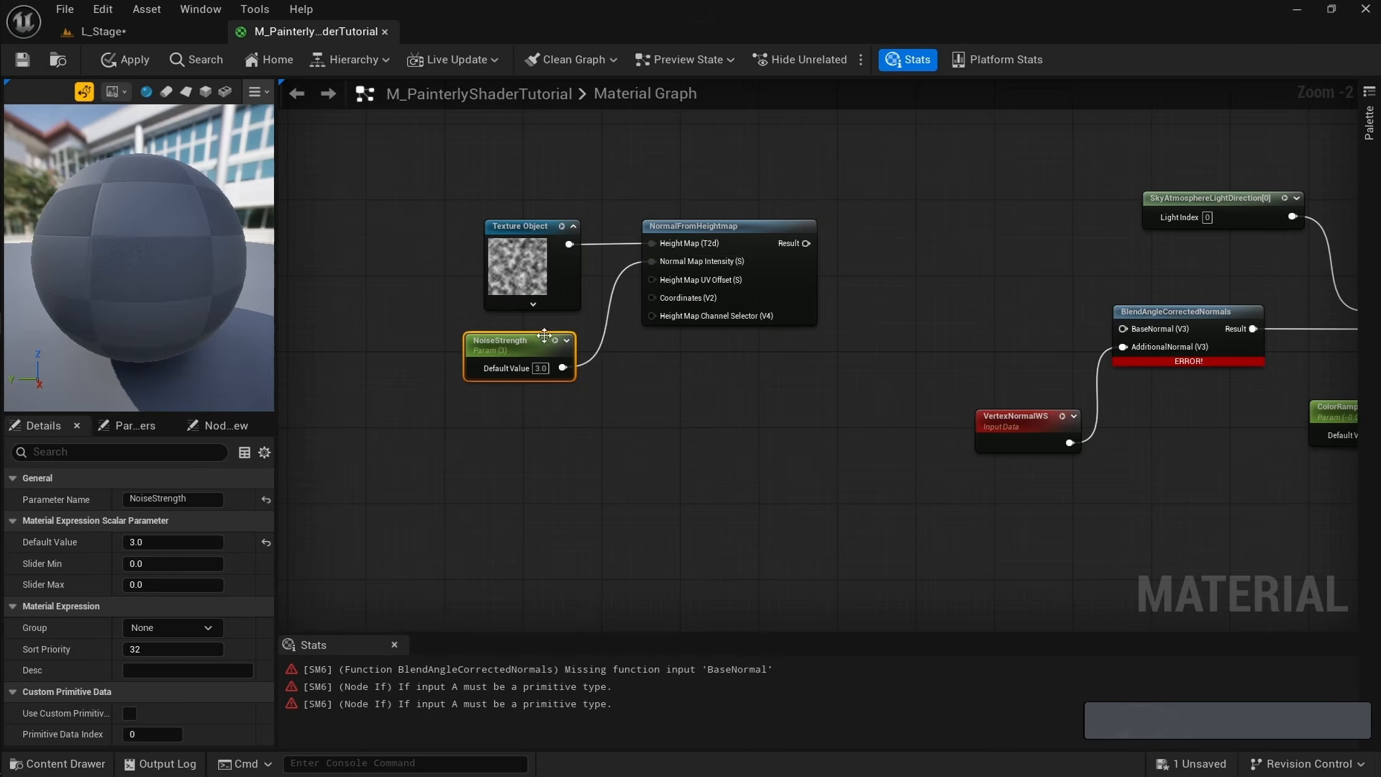
{"action": "left_click_drag", "start_coordinate": [535, 350], "coordinate": [524, 336]}
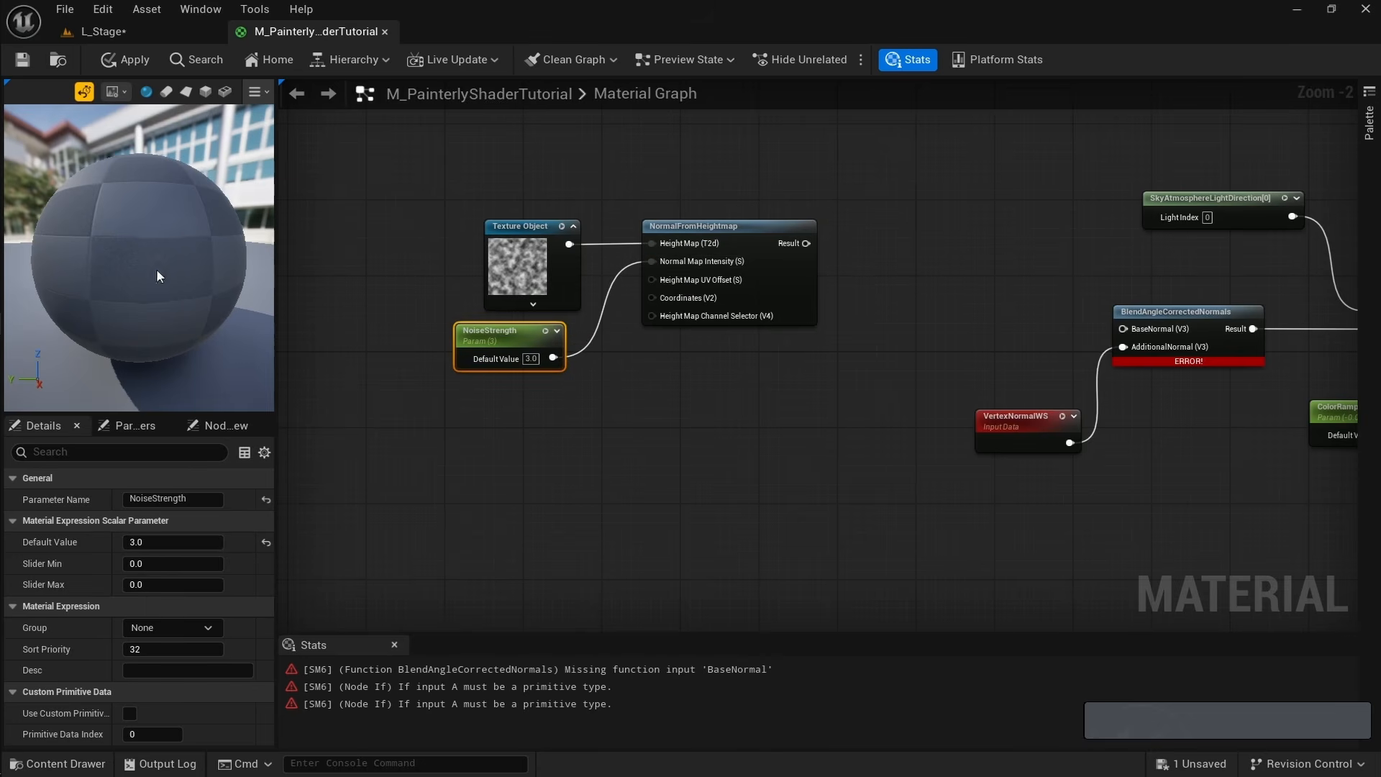
Add a TexCoord node below NoiseStrength and connect it to the Coordinates input of NormalFromHeightmap.
{"action": "right_click_drag", "start_coordinate": [578, 397], "coordinate": [560, 373]}
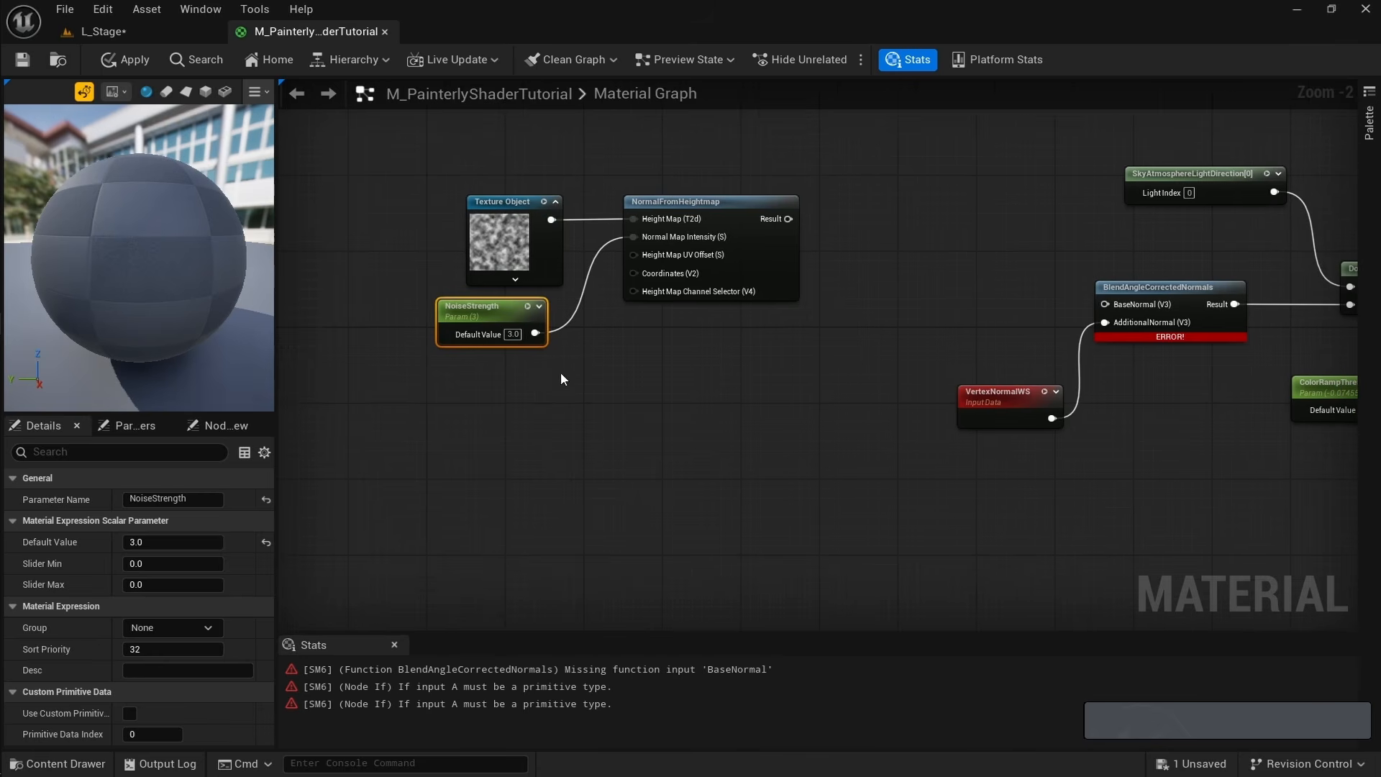
{"action": "left_click", "coordinate": [587, 362]}
{"action": "left_click", "coordinate": [438, 396]}
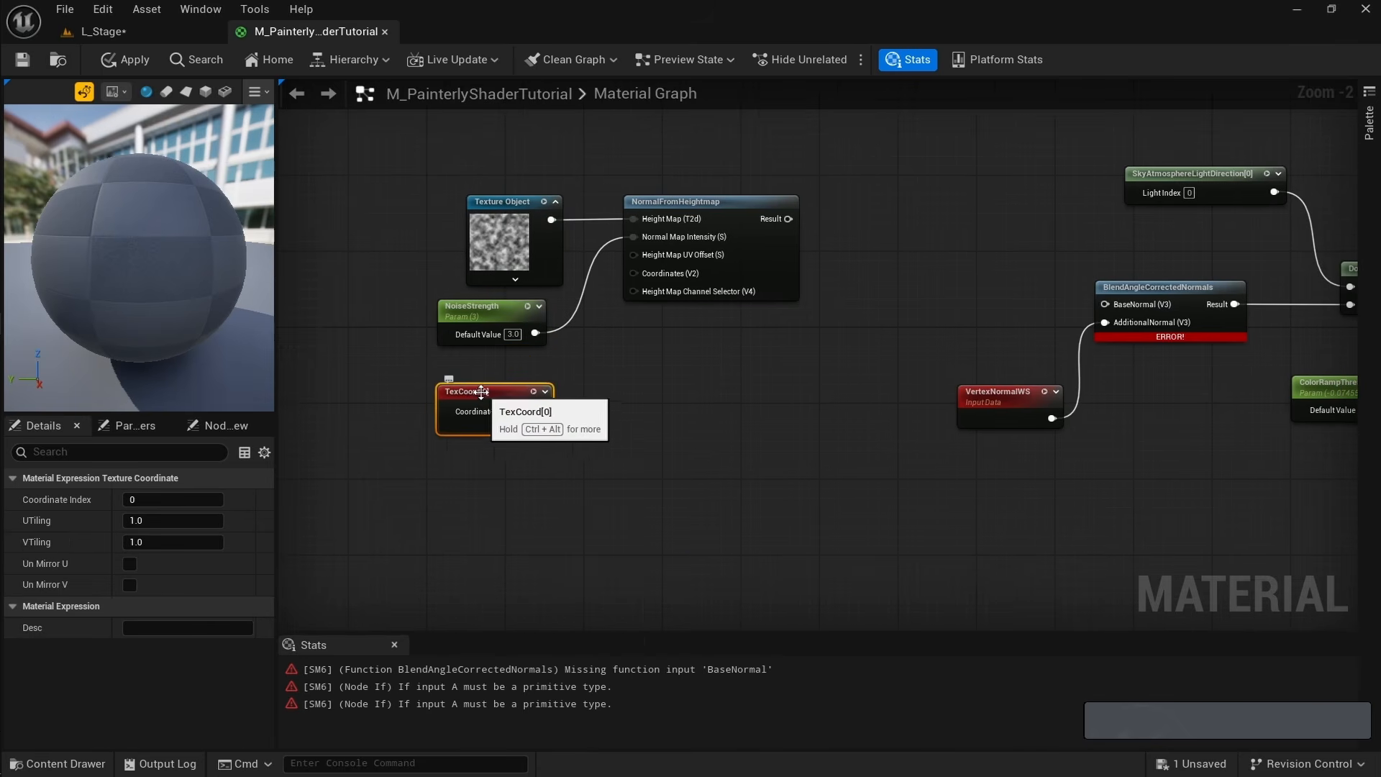
{"action": "left_click_drag", "start_coordinate": [541, 410], "coordinate": [634, 274]}
Connect NormalFromHeightmap's Result to BaseNormal on BlendAngleCorrectedNormals and move the noise nodes closer to the blend.
{"action": "right_click_drag", "start_coordinate": [732, 347], "coordinate": [648, 351]}
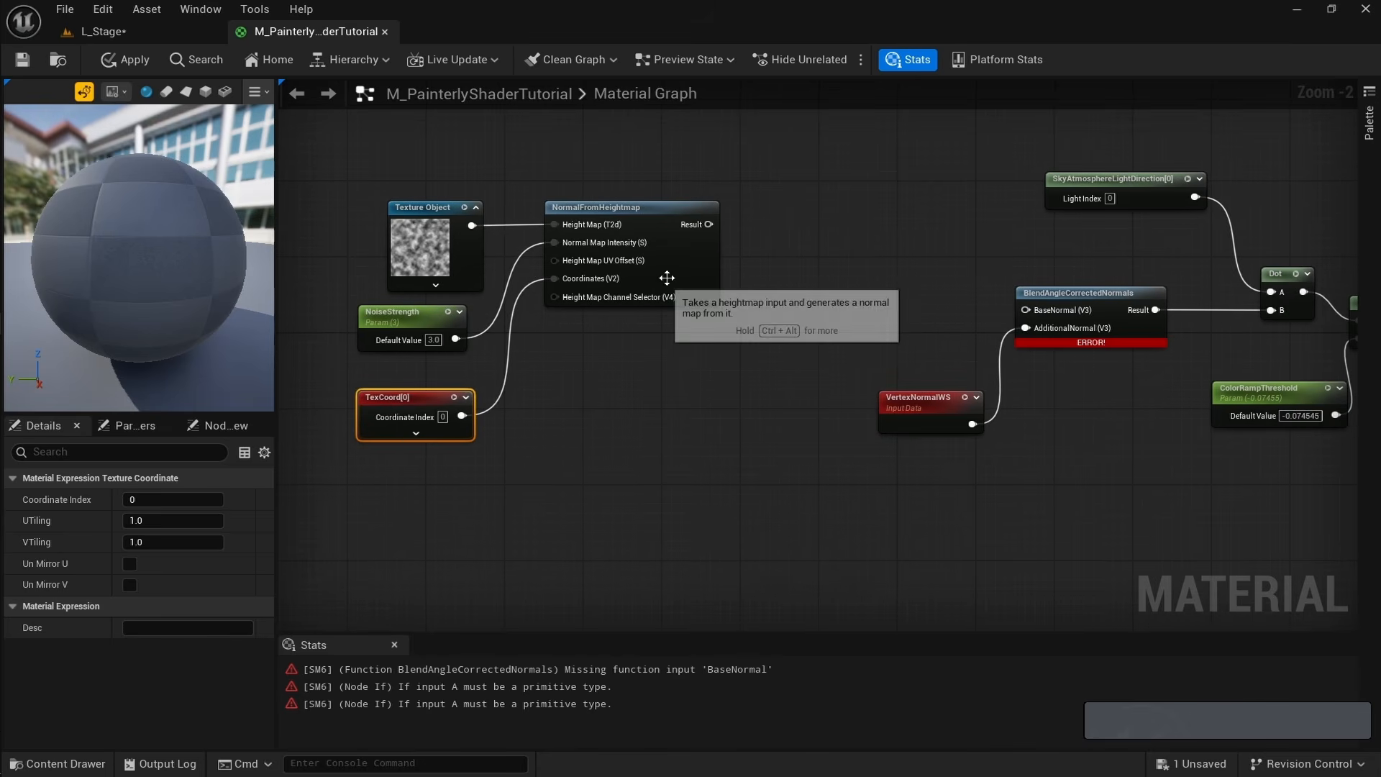
{"action": "left_click_drag", "start_coordinate": [709, 225], "coordinate": [1026, 310]}
{"action": "left_click_drag", "start_coordinate": [127, 334], "coordinate": [142, 338]}
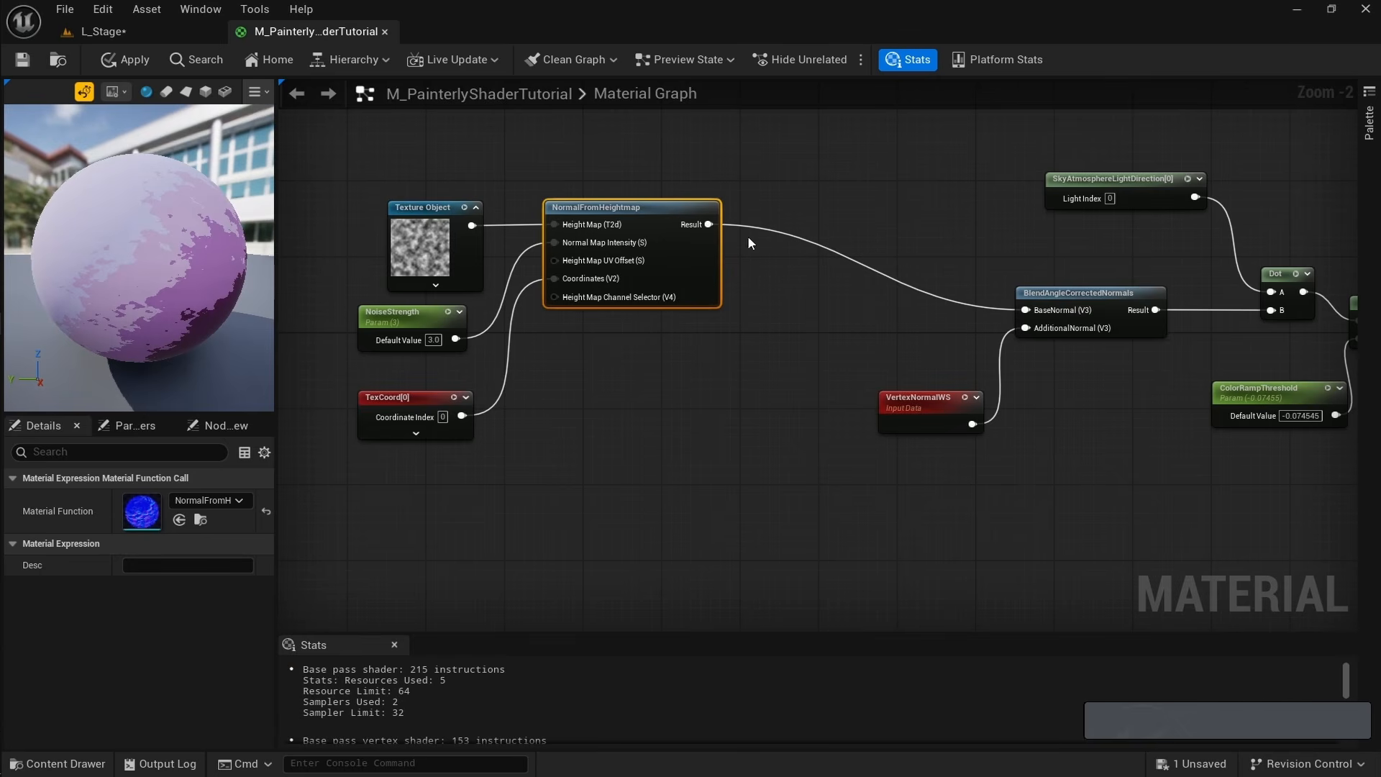
{"action": "left_click_drag", "start_coordinate": [360, 144], "coordinate": [589, 446]}
{"action": "left_click_drag", "start_coordinate": [570, 230], "coordinate": [757, 238]}
{"action": "left_click", "coordinate": [696, 276]}
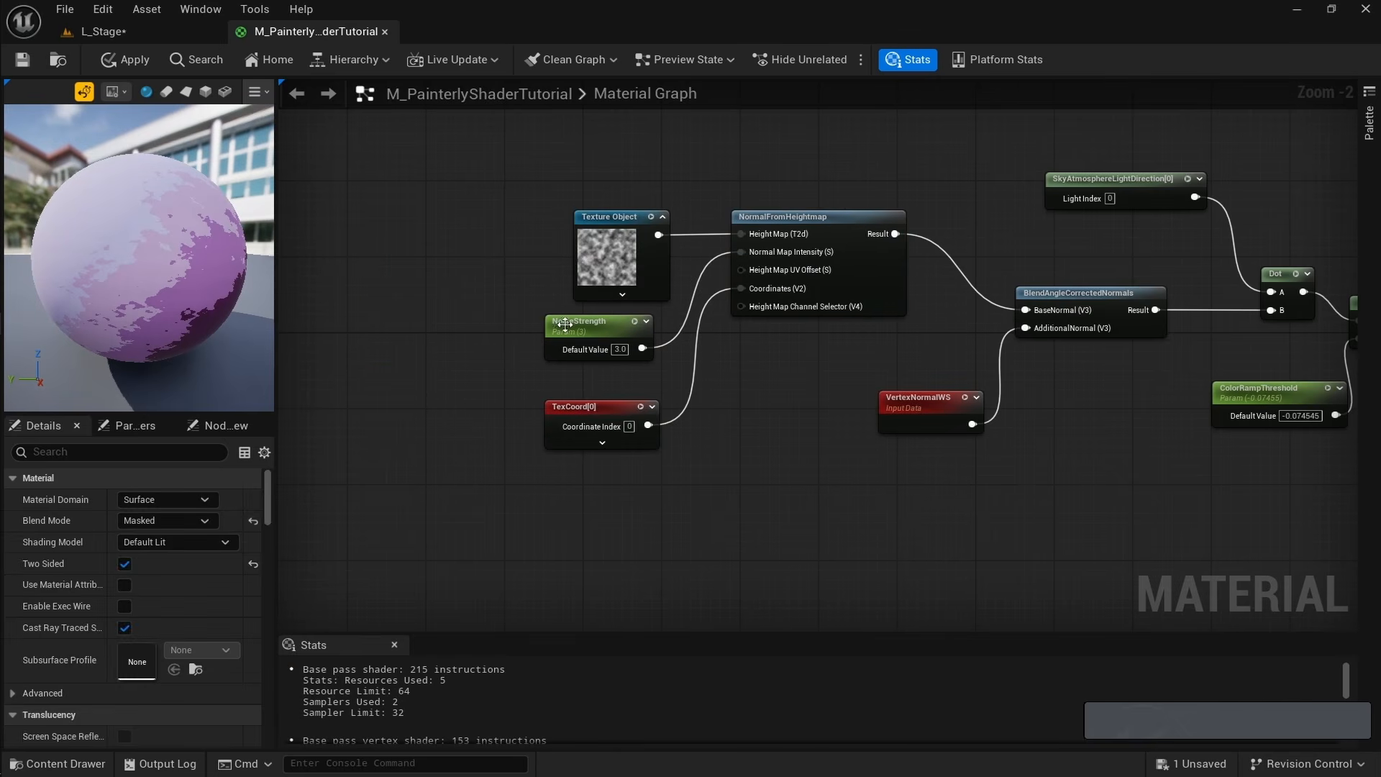
Lower the NoiseStrength default value to about 1.4.
{"action": "left_click", "coordinate": [565, 324]}
{"action": "mouse_move", "coordinate": [173, 541]}
{"action": "left_mouse_down"}
{"action": "mouse_move", "coordinate": [213, 541]}
{"action": "mouse_move", "coordinate": [151, 542]}
{"action": "mouse_move", "coordinate": [184, 541]}
{"action": "left_mouse_up"}
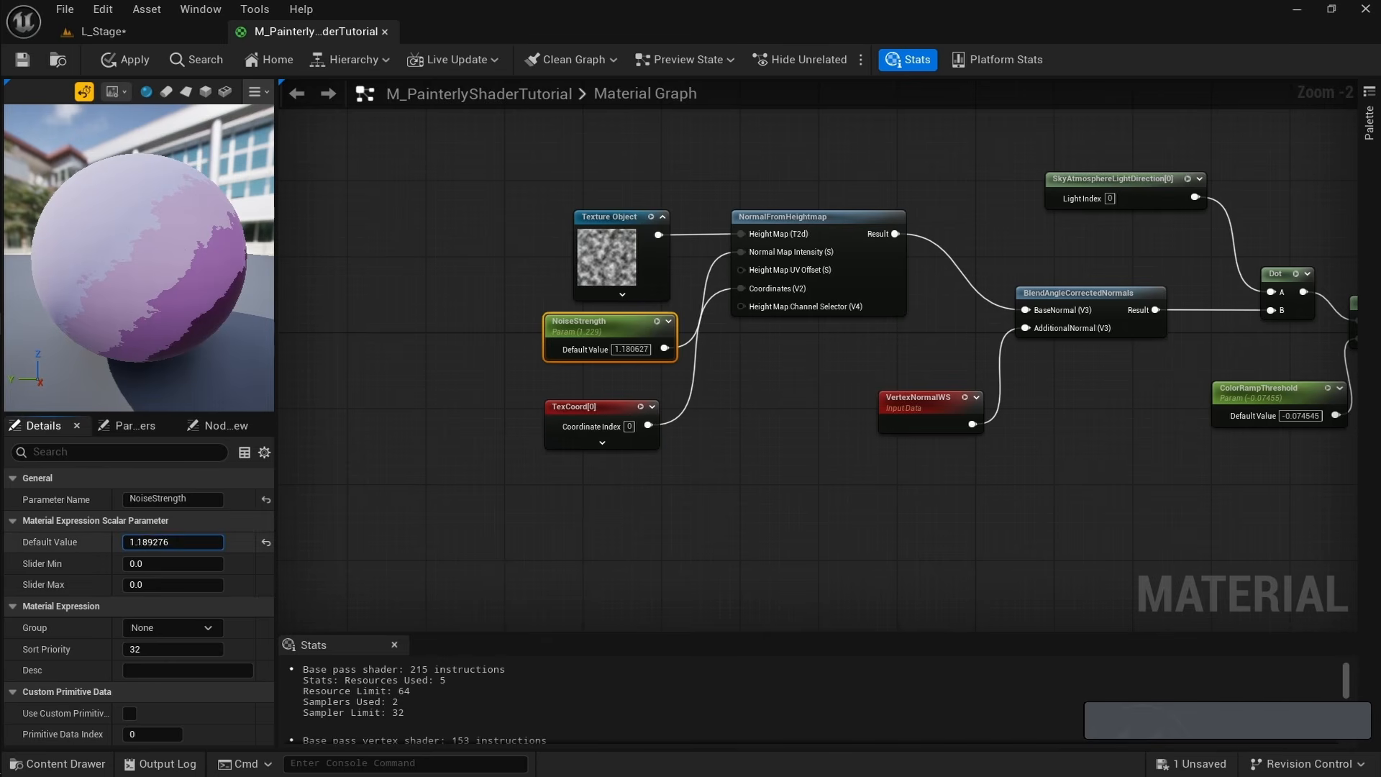
{"action": "left_click_drag", "start_coordinate": [173, 541], "coordinate": [180, 542]}
{"action": "left_click", "coordinate": [756, 473]}
Shift the four color parameters, their Lerps and the Diffuse node farther along the graph to make room before the first Lerp.
{"action": "right_click_drag", "start_coordinate": [992, 473], "coordinate": [626, 480]}
{"action": "scroll", "coordinate": [784, 466], "scroll_direction": "down", "scroll_amount": 2}
{"action": "right_click_drag", "start_coordinate": [789, 467], "coordinate": [698, 422]}
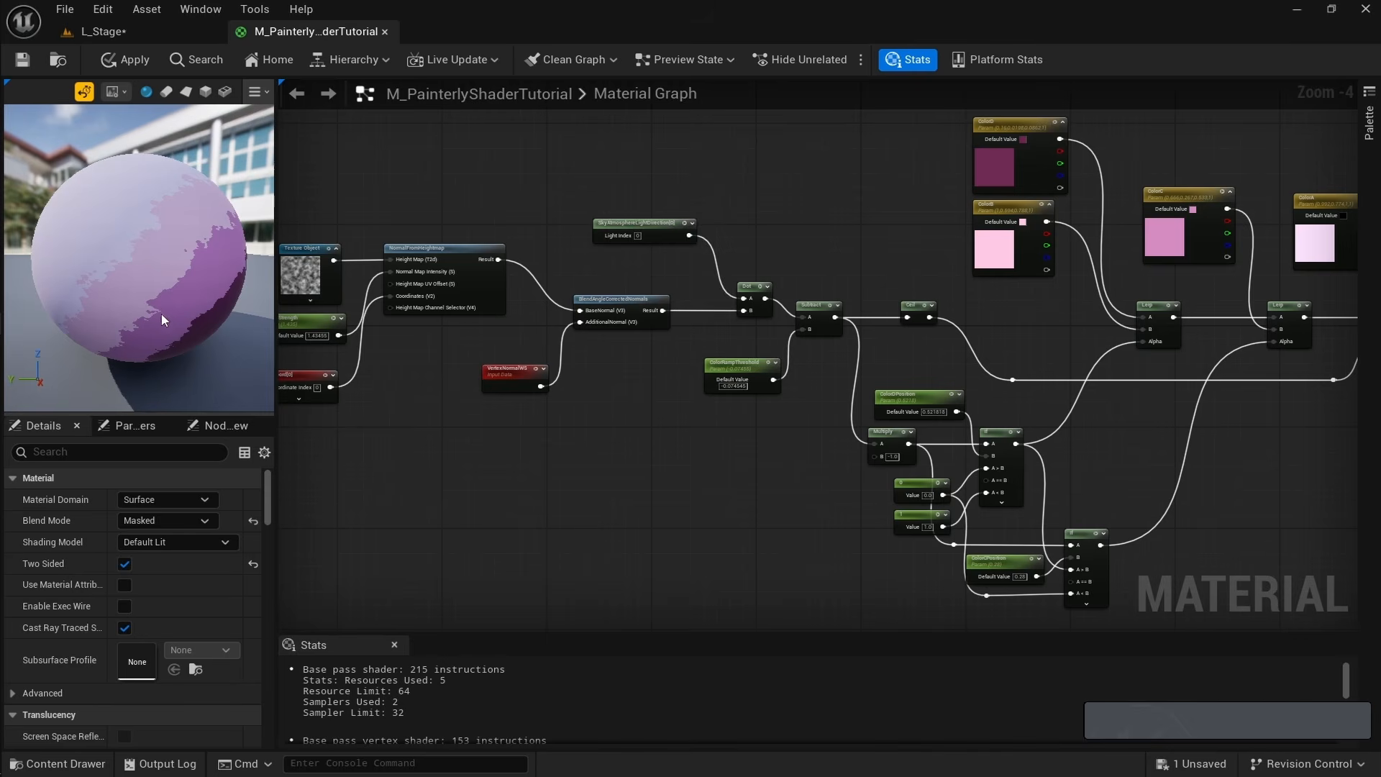
{"action": "middle_click_drag", "start_coordinate": [927, 455], "coordinate": [645, 367], "text": "alt"}
{"action": "scroll", "coordinate": [712, 401], "scroll_direction": "down", "scroll_amount": 1}
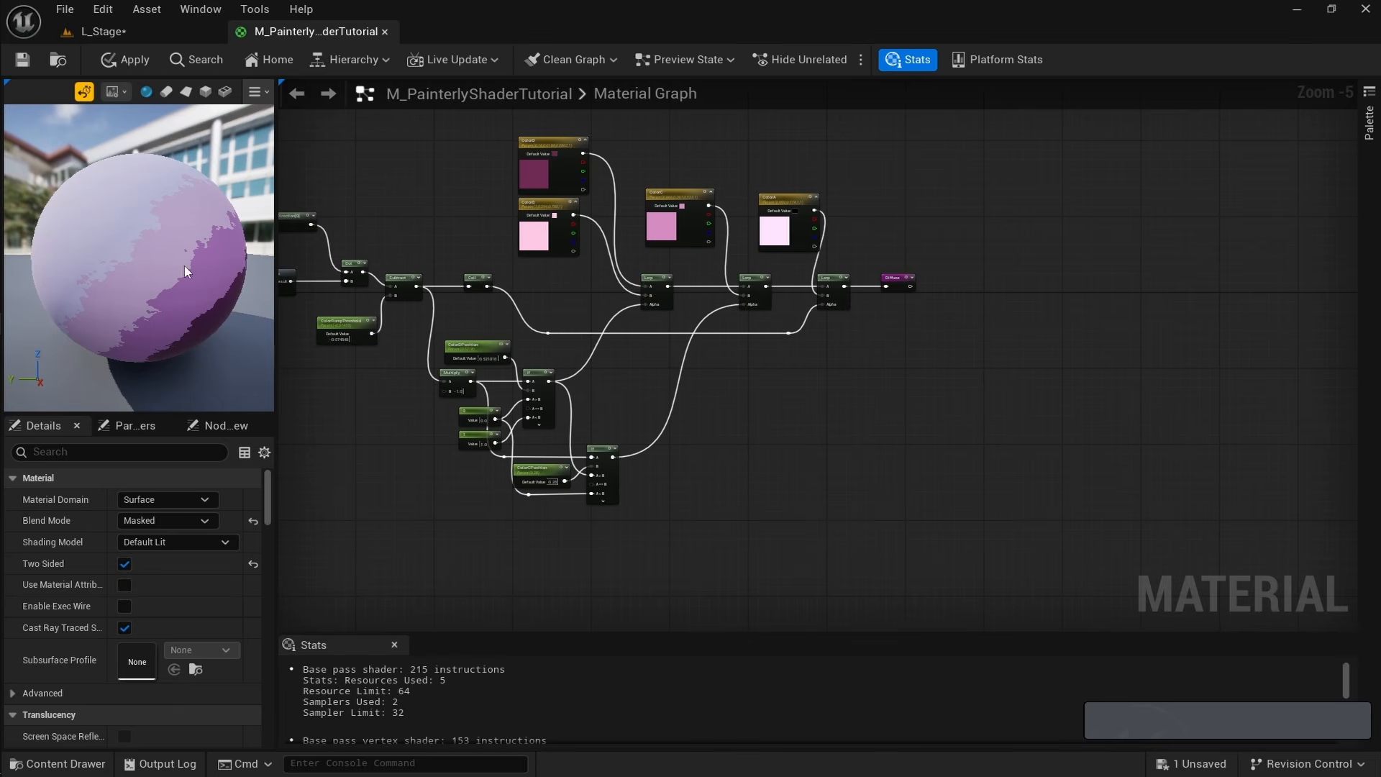
{"action": "middle_click_drag", "start_coordinate": [677, 336], "coordinate": [657, 368], "text": "alt"}
{"action": "scroll", "coordinate": [658, 366], "scroll_direction": "up", "scroll_amount": 1}
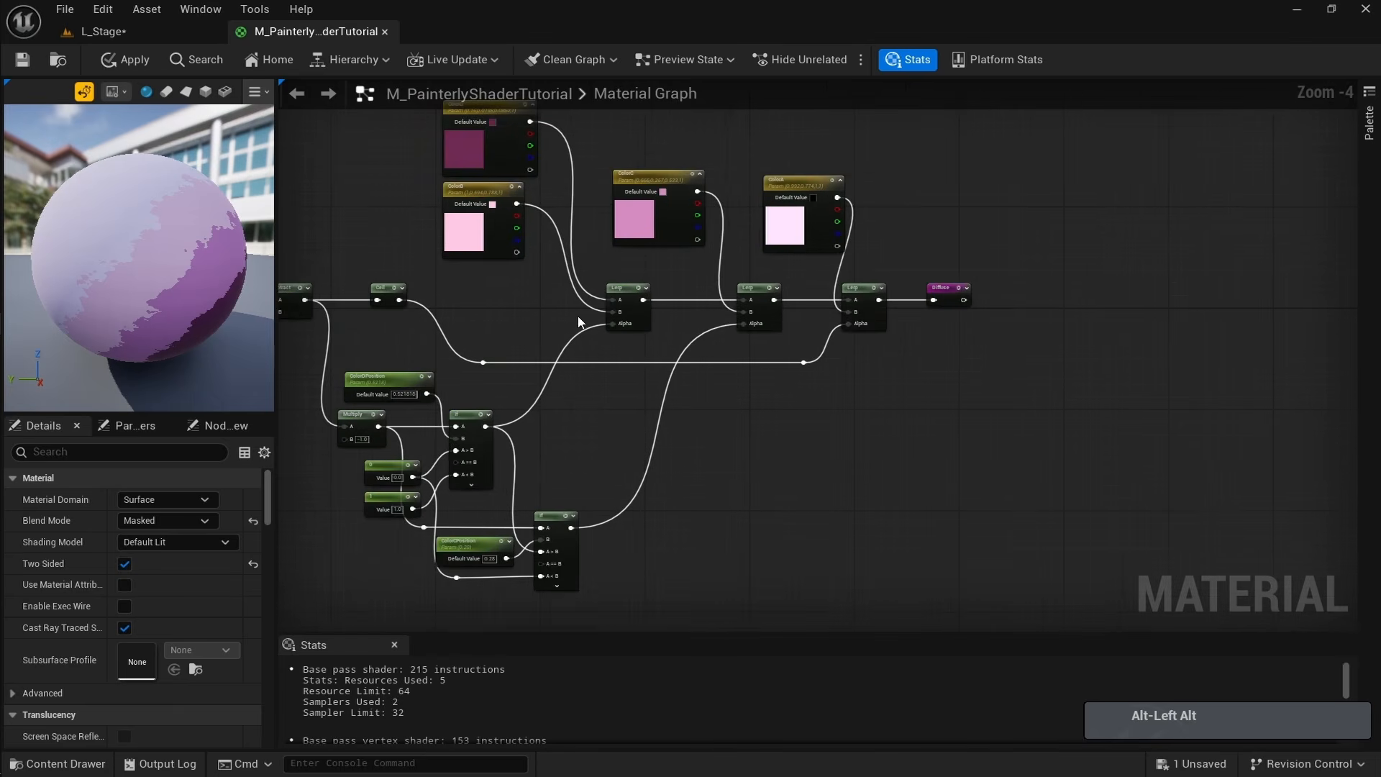
{"action": "middle_click_drag", "start_coordinate": [570, 243], "coordinate": [543, 352], "text": "alt"}
{"action": "scroll", "coordinate": [519, 318], "scroll_direction": "up", "scroll_amount": 1}
{"action": "scroll", "coordinate": [618, 336], "scroll_direction": "up", "scroll_amount": 1}
{"action": "scroll", "coordinate": [694, 361], "scroll_direction": "down", "scroll_amount": 1}
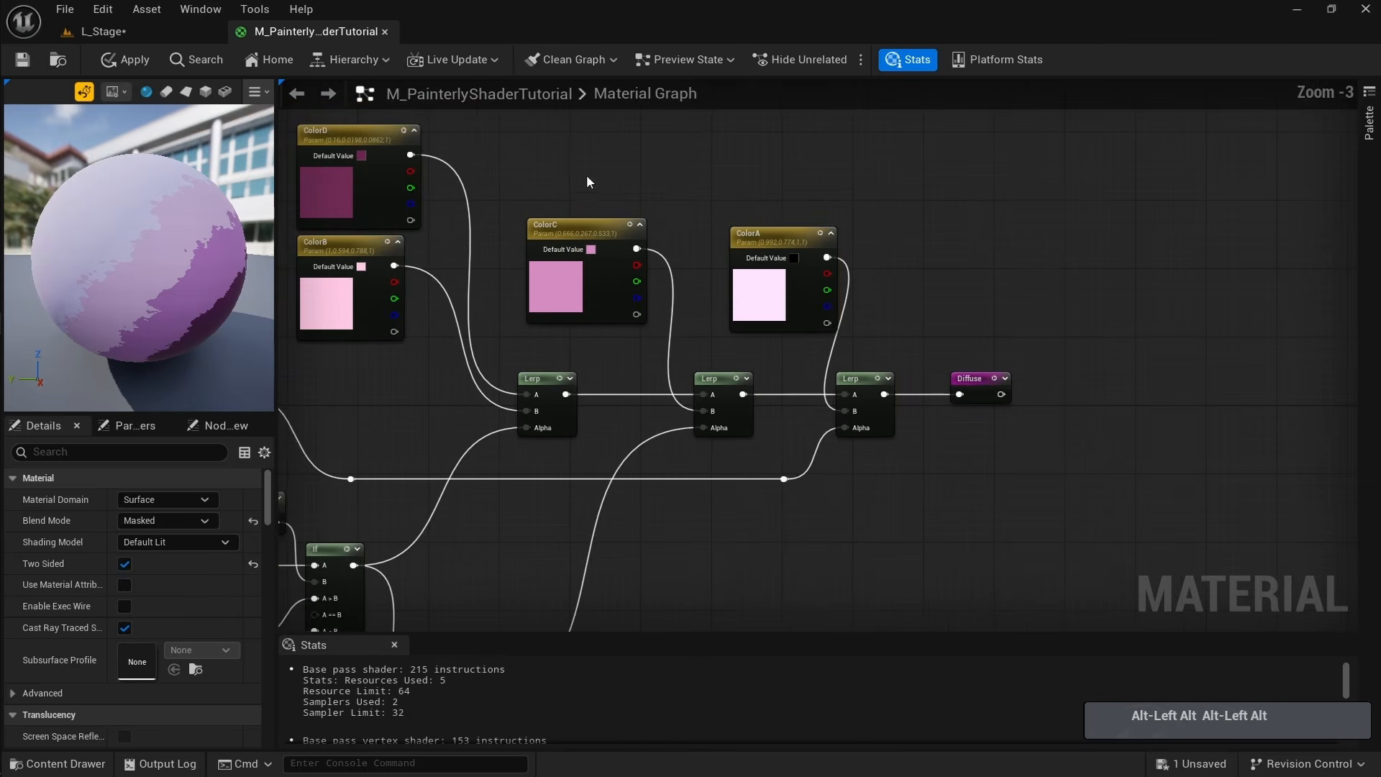
{"action": "left_click_drag", "start_coordinate": [586, 174], "coordinate": [842, 482]}
{"action": "scroll", "coordinate": [838, 453], "scroll_direction": "down", "scroll_amount": 2}
{"action": "left_click_drag", "start_coordinate": [687, 320], "coordinate": [831, 318]}
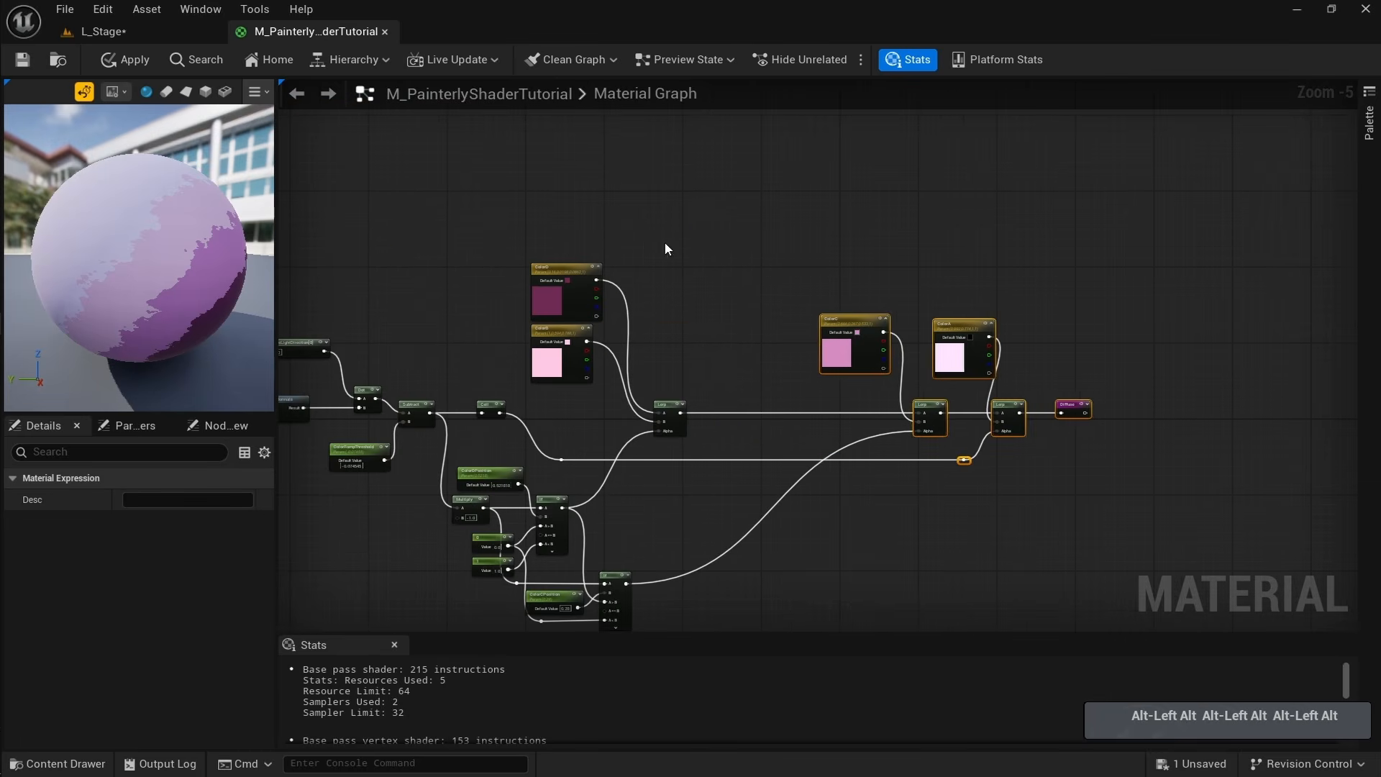
{"action": "left_click_drag", "start_coordinate": [665, 248], "coordinate": [559, 421]}
{"action": "left_click_drag", "start_coordinate": [661, 406], "coordinate": [773, 407]}
Add a new Lerp node below ColorB, just ahead of the first color Lerp.
{"action": "scroll", "coordinate": [770, 407], "scroll_direction": "up", "scroll_amount": 3}
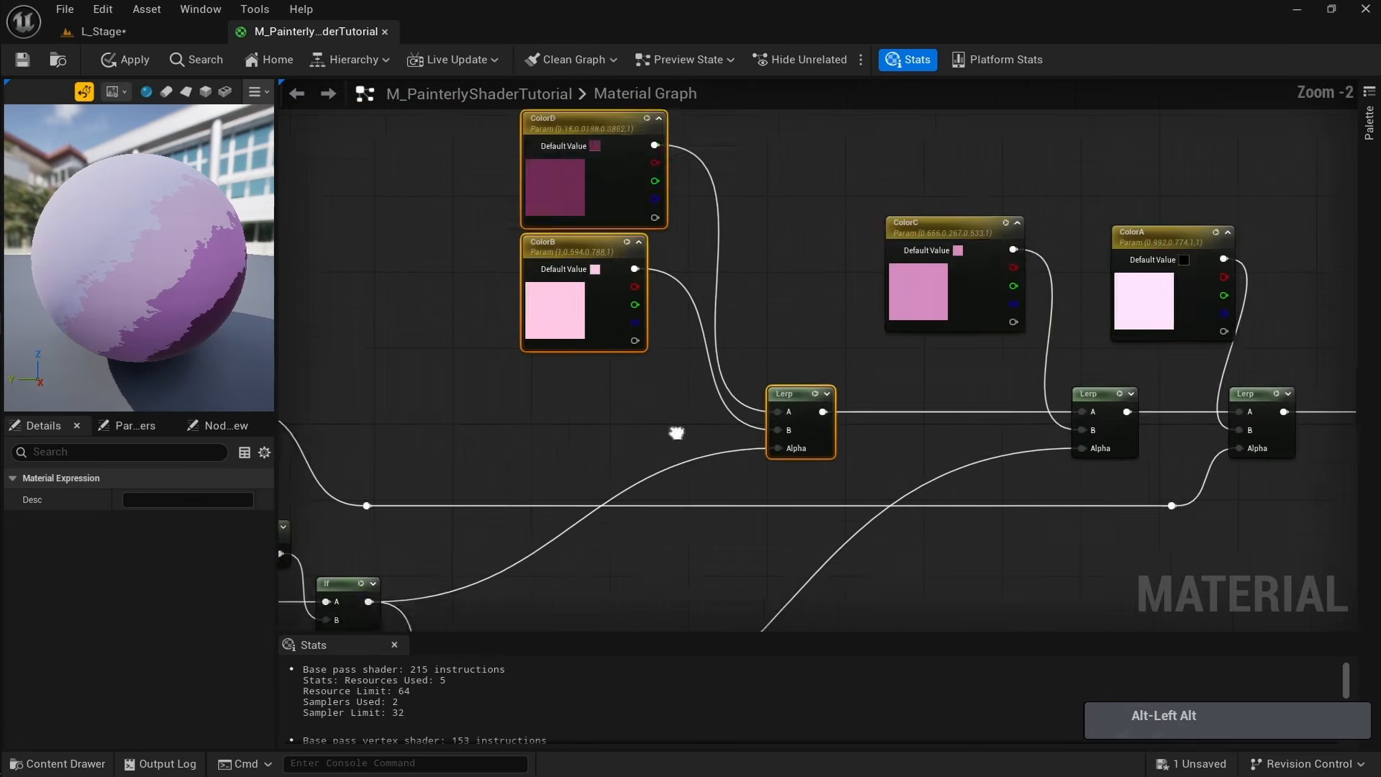
{"action": "left_click", "coordinate": [649, 432]}
{"action": "right_click_drag", "start_coordinate": [676, 432], "coordinate": [747, 407]}
{"action": "scroll", "coordinate": [720, 424], "scroll_direction": "up", "scroll_amount": 1}
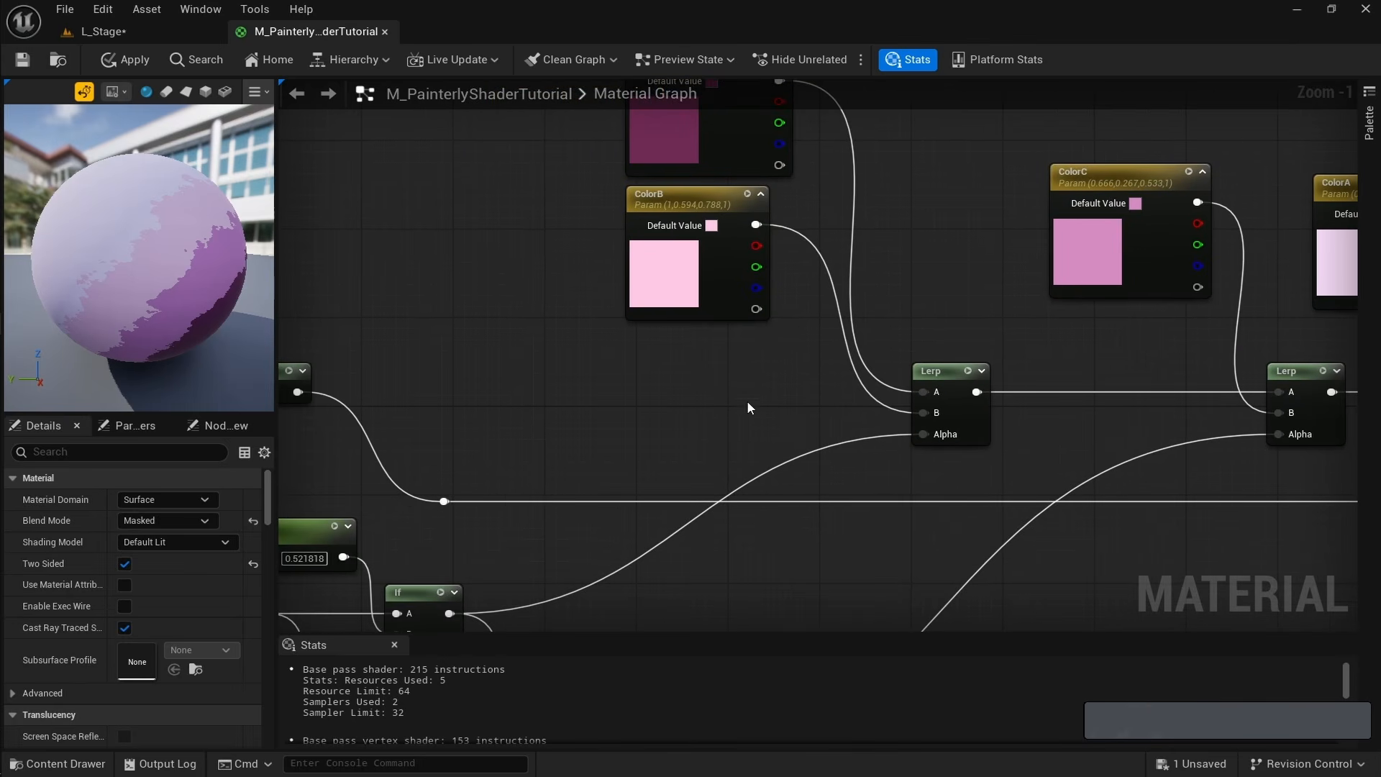
{"action": "left_click", "coordinate": [692, 399]}
{"action": "left_click_drag", "start_coordinate": [729, 412], "coordinate": [782, 394]}
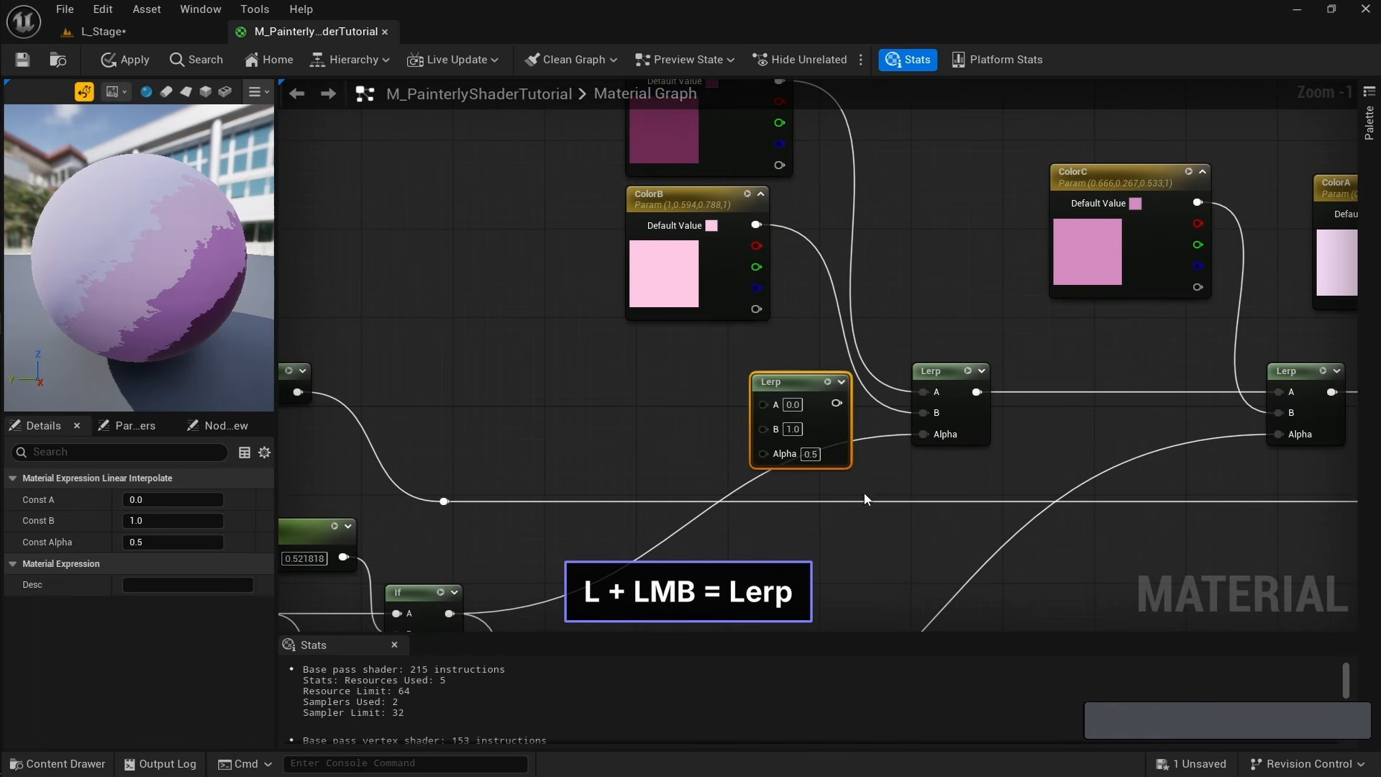
Reroute the If result from the first color Lerp's Alpha to the new Lerp's Alpha, and feed the new Lerp's output into that color Lerp's Alpha.
{"action": "right_click_drag", "start_coordinate": [865, 498], "coordinate": [841, 402]}
{"action": "key", "text": "ctrl"}
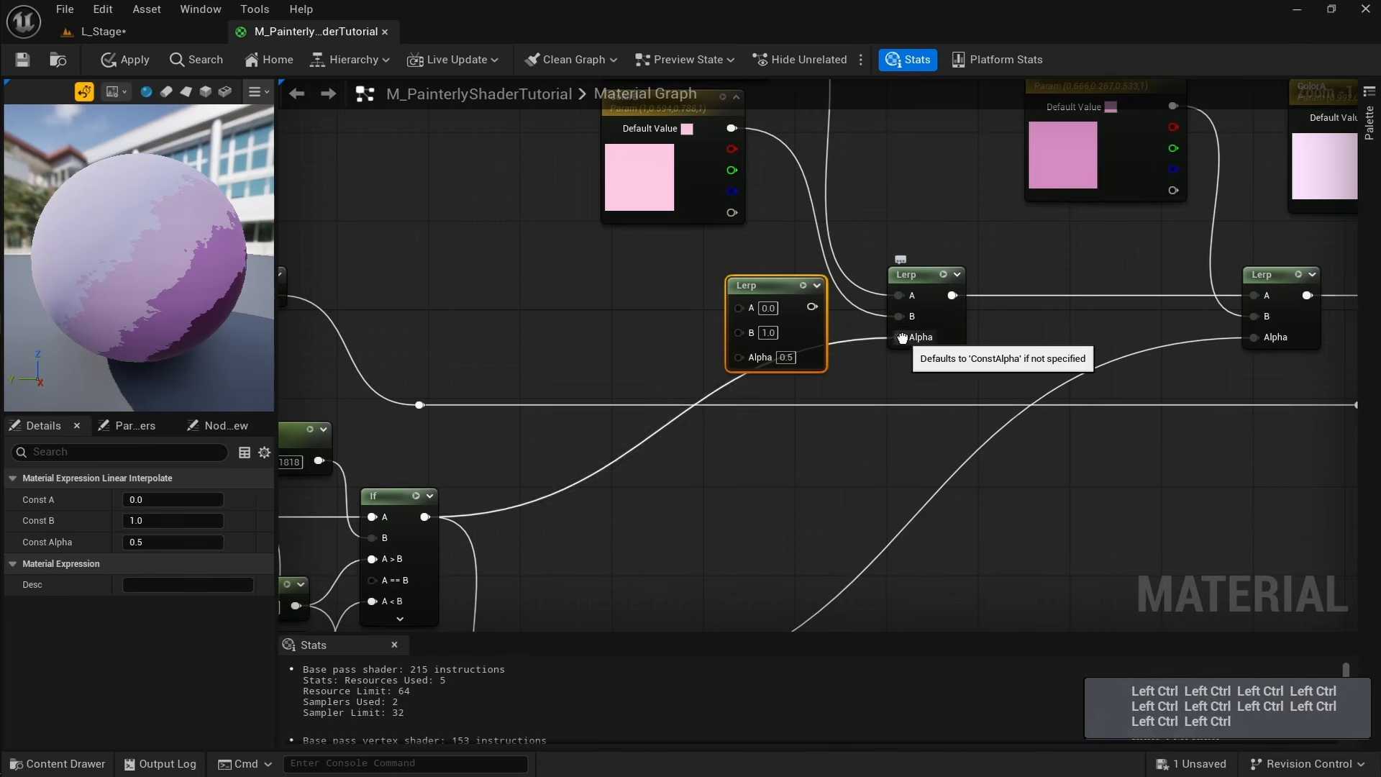
{"action": "left_click_drag", "start_coordinate": [902, 338], "coordinate": [757, 361], "text": "ctrl"}
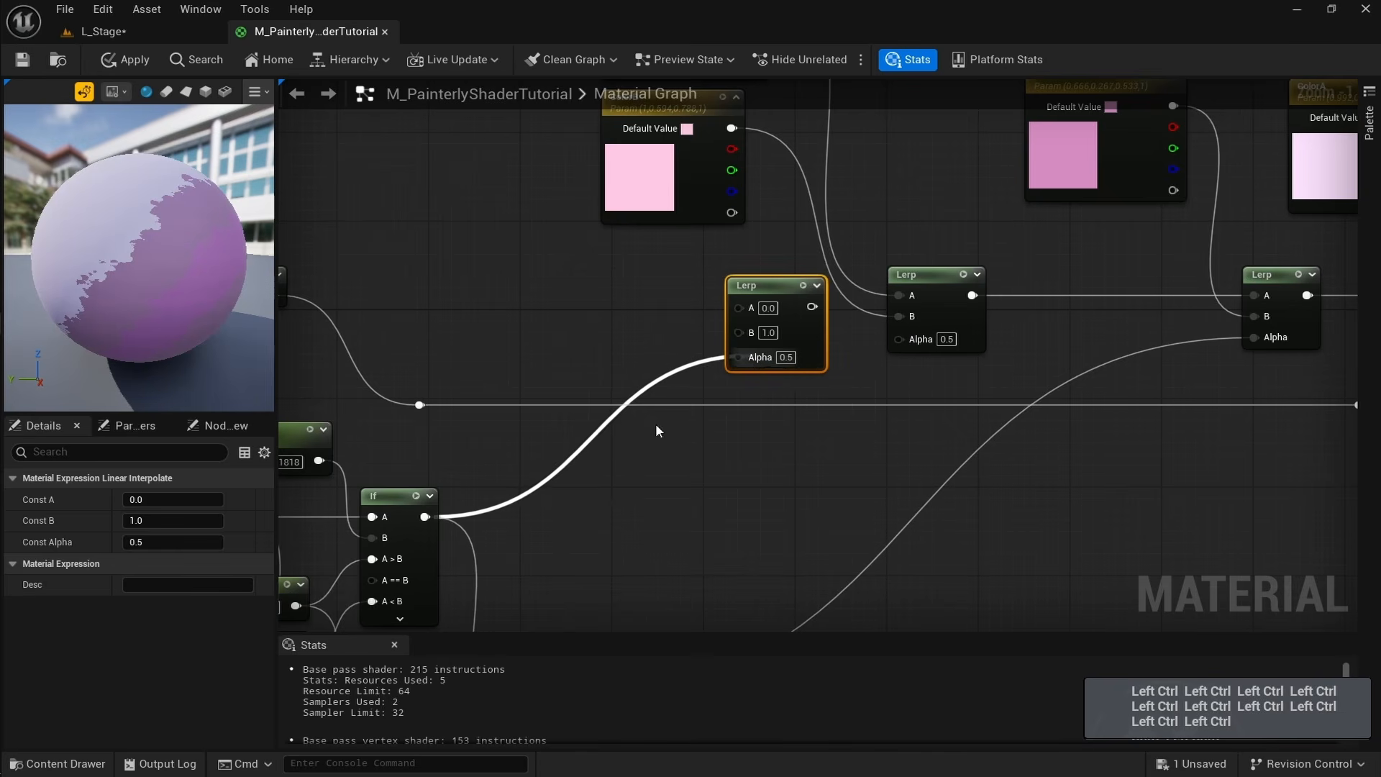
{"action": "left_click_drag", "start_coordinate": [767, 308], "coordinate": [917, 341]}
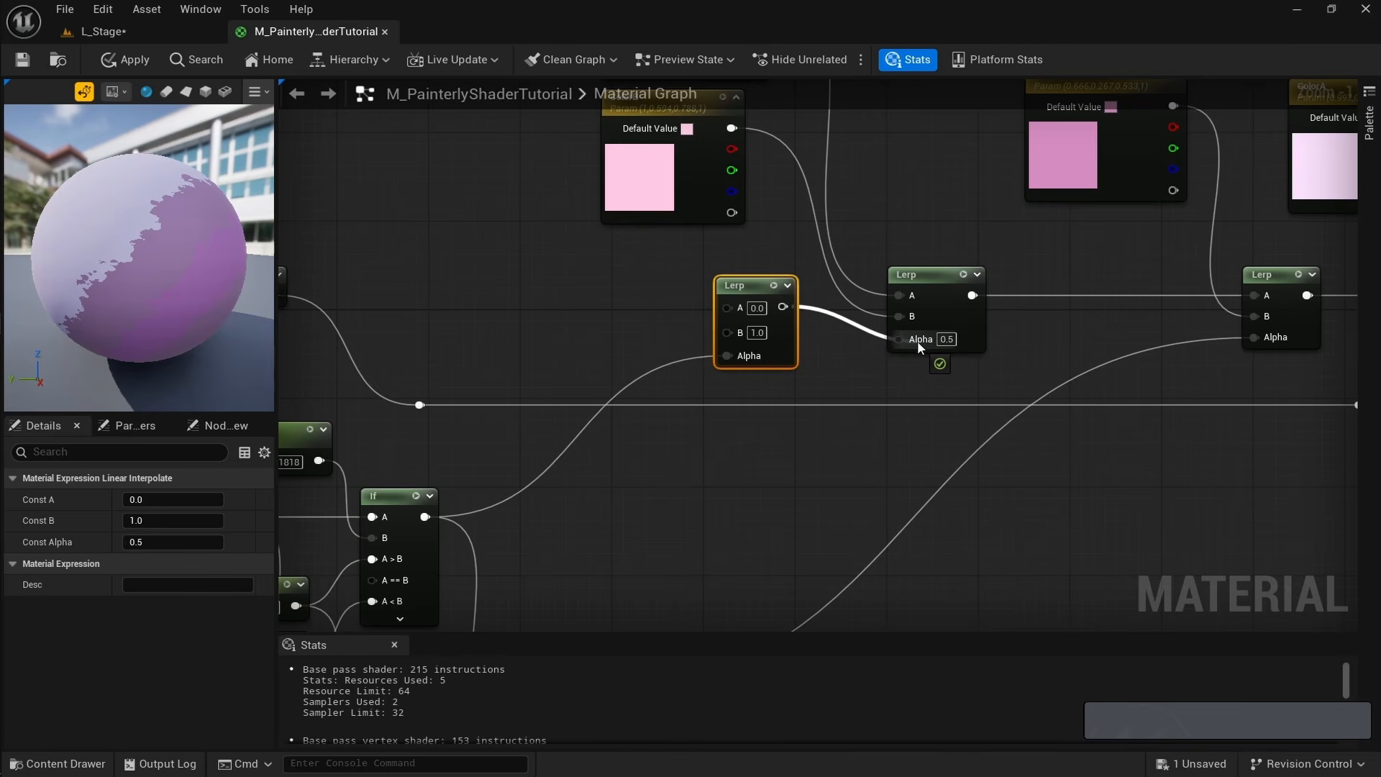
{"action": "left_click", "coordinate": [552, 308]}
Add a TexCoord node in the space between the Ceil node and the new Lerp.
{"action": "right_click_drag", "start_coordinate": [552, 308], "coordinate": [765, 331]}
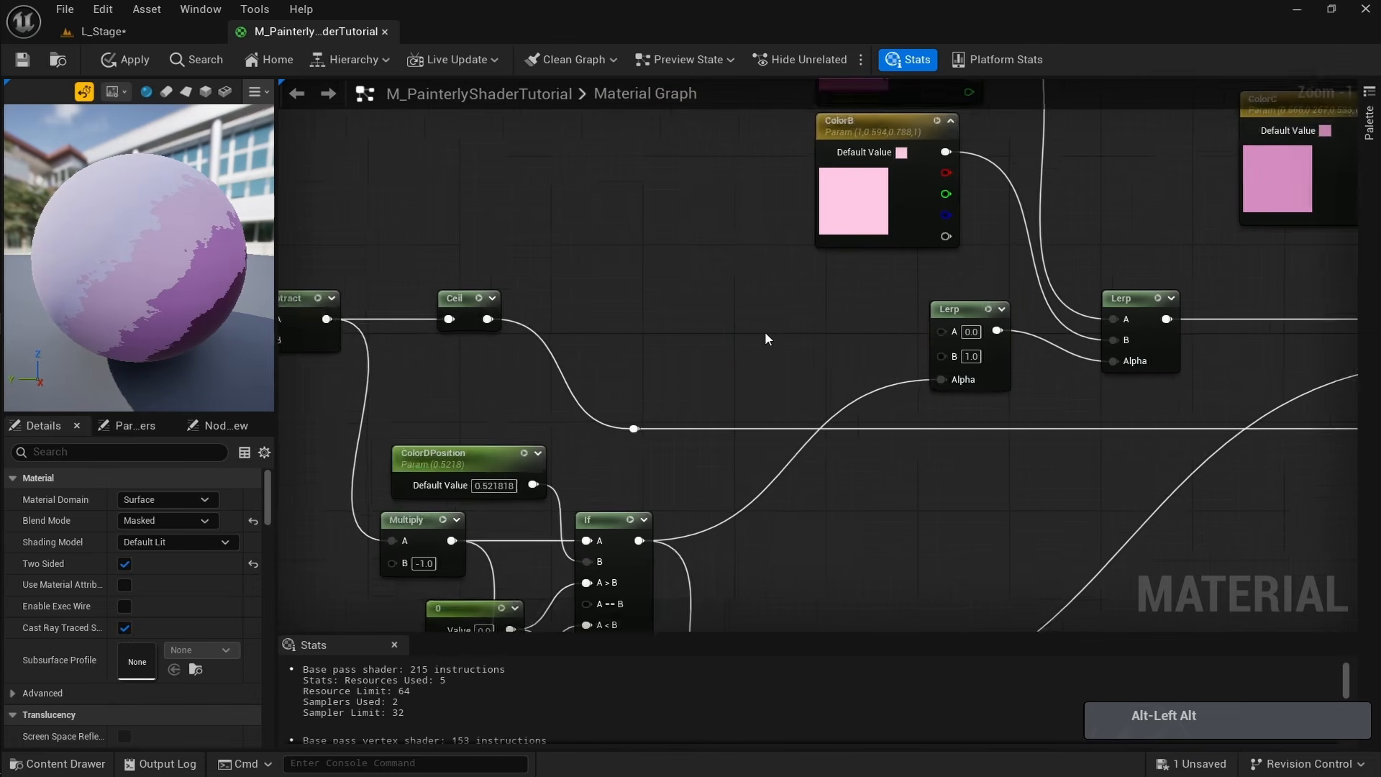
{"action": "scroll", "coordinate": [766, 330], "scroll_direction": "down", "scroll_amount": 1}
{"action": "left_click", "coordinate": [623, 322]}
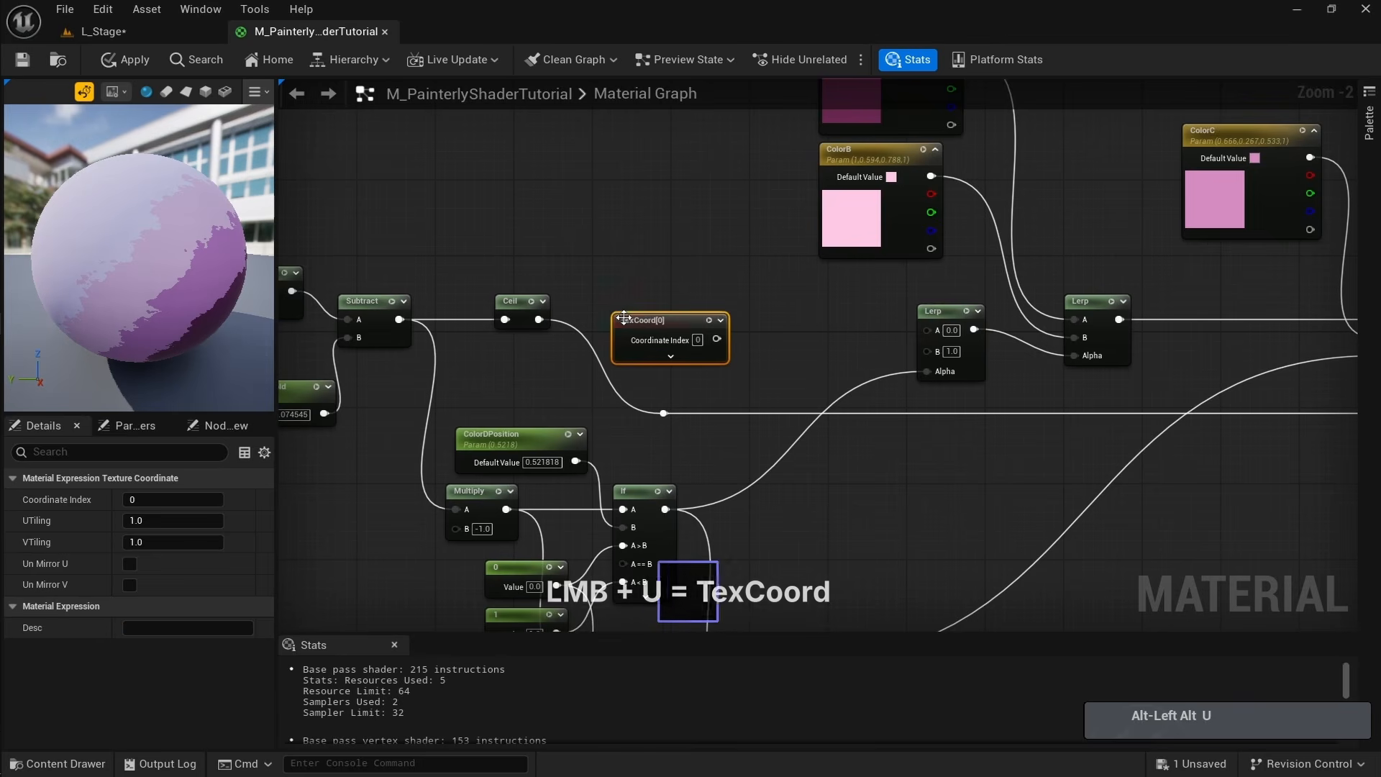
Move the color parameters, all Lerps and the Diffuse node farther from the new TexCoord node.
{"action": "scroll", "coordinate": [755, 357], "scroll_direction": "down", "scroll_amount": 4}
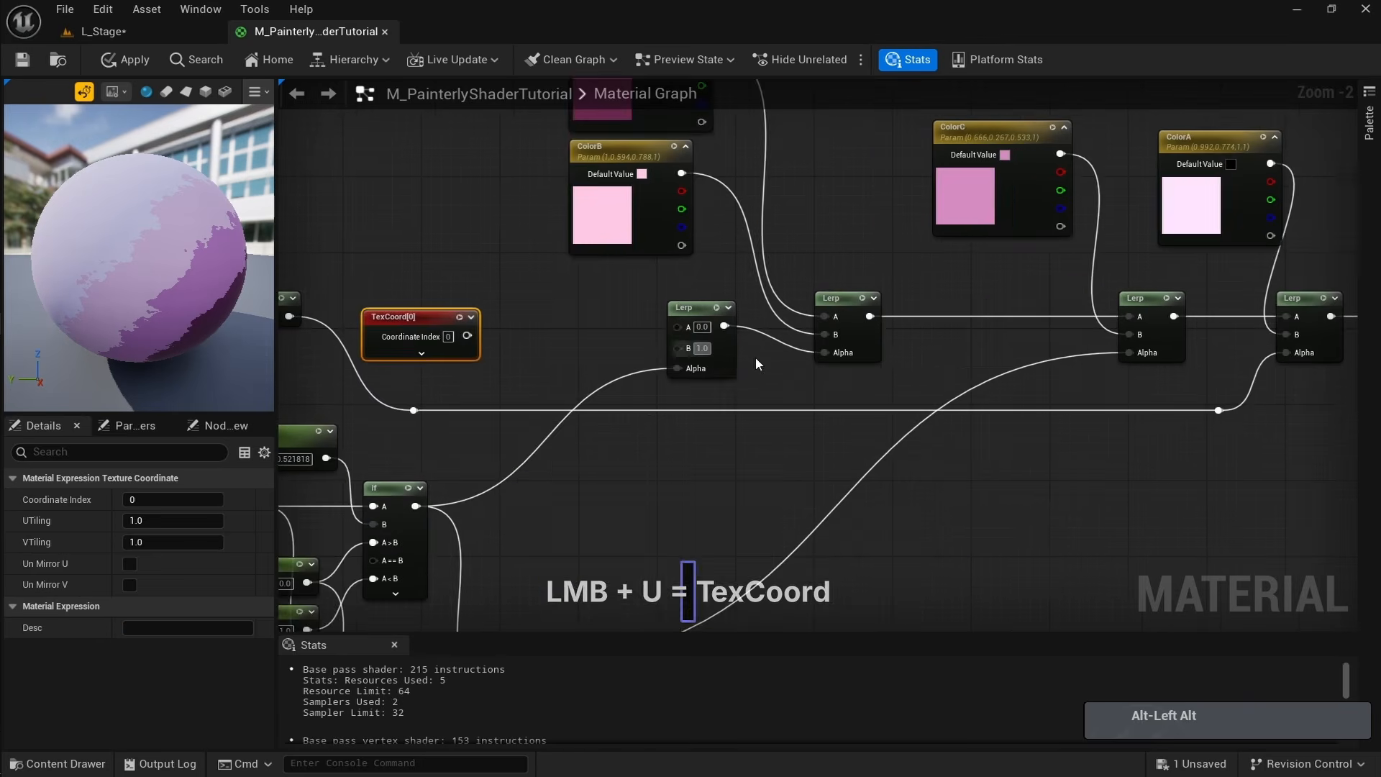
{"action": "left_click_drag", "start_coordinate": [885, 241], "coordinate": [469, 381]}
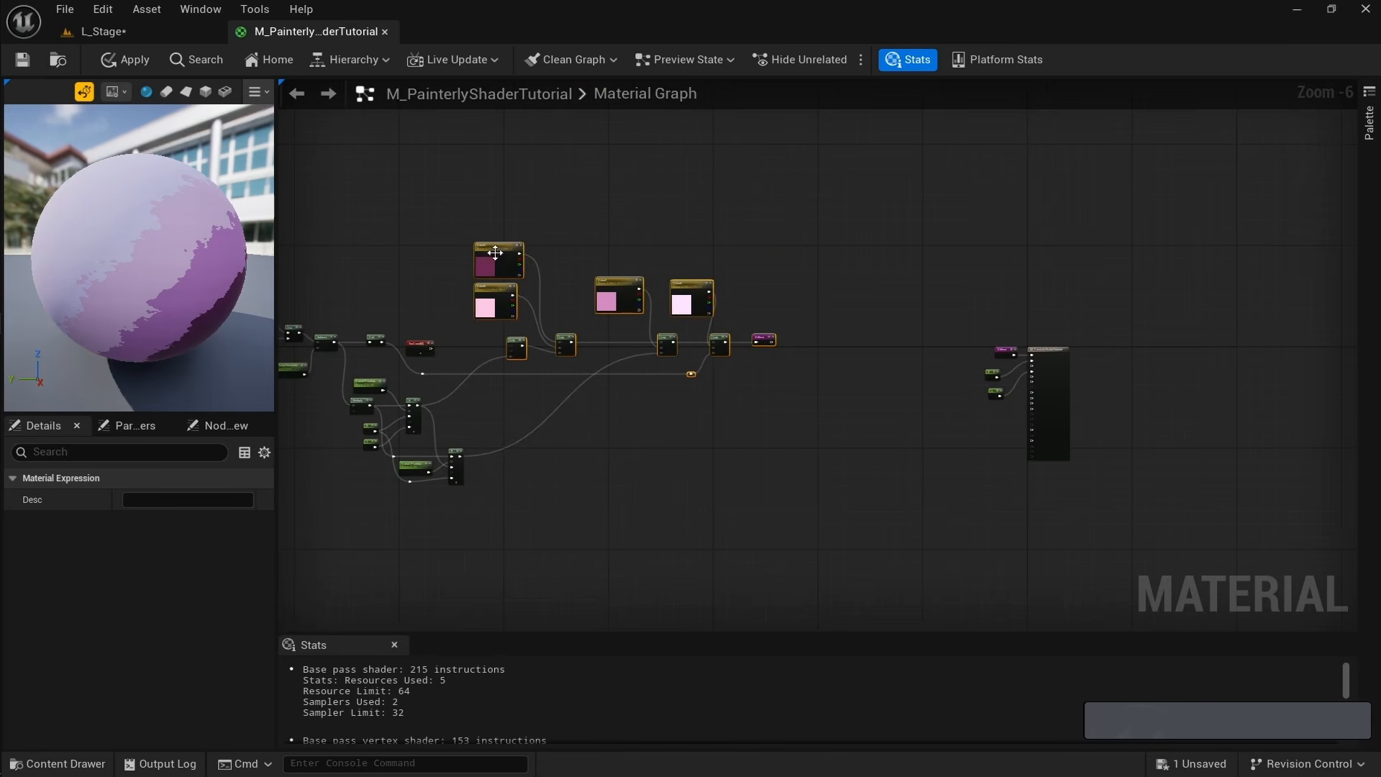
{"action": "left_click_drag", "start_coordinate": [495, 252], "coordinate": [577, 256]}
Move the Multiply, If, constant and color position nodes lower, along with both reroute points of the Ceil wire.
{"action": "scroll", "coordinate": [502, 353], "scroll_direction": "up", "scroll_amount": 1}
{"action": "right_click_drag", "start_coordinate": [501, 354], "coordinate": [647, 353]}
{"action": "left_click_drag", "start_coordinate": [422, 568], "coordinate": [652, 386]}
{"action": "left_click_drag", "start_coordinate": [518, 444], "coordinate": [523, 520]}
{"action": "left_click_drag", "start_coordinate": [1055, 389], "coordinate": [1063, 471]}
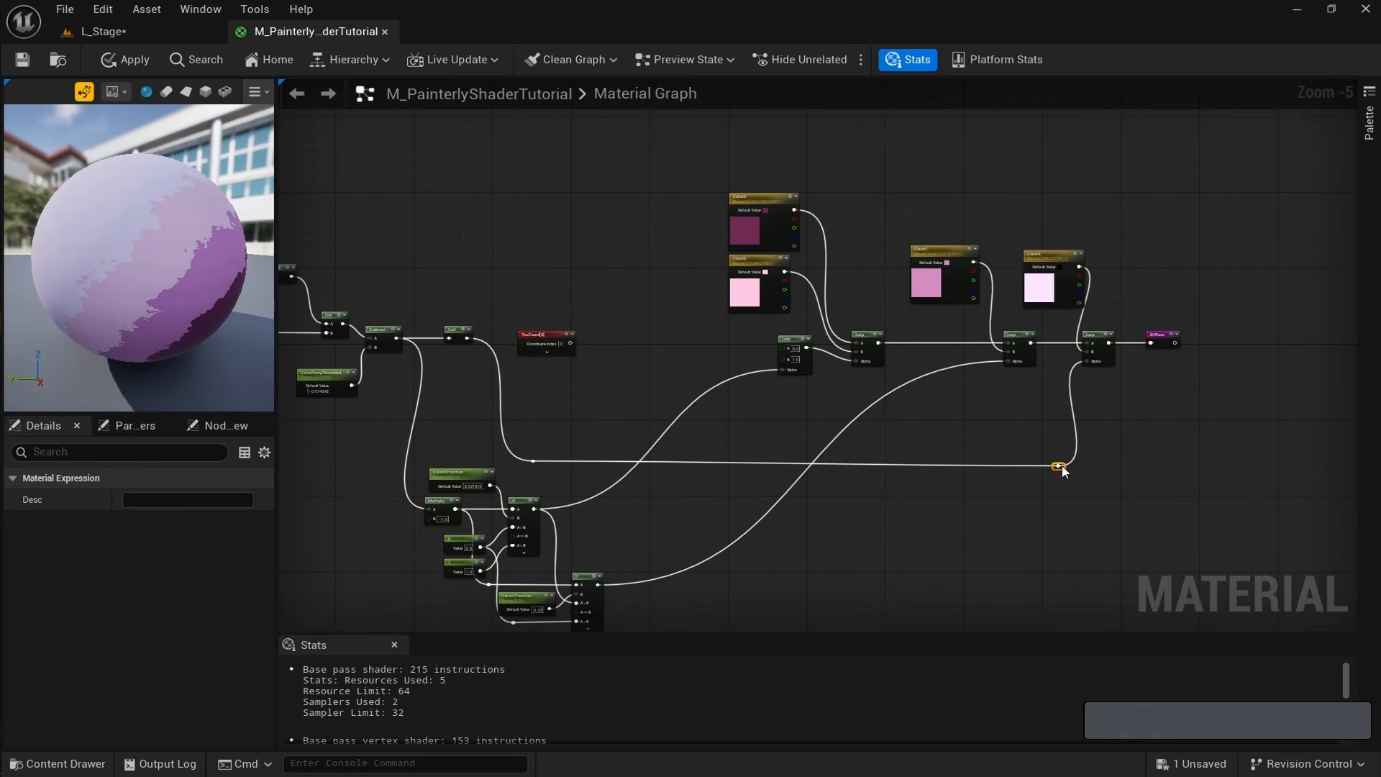
Add a Multiply node beside the new TexCoord and connect TexCoord to its A input.
{"action": "scroll", "coordinate": [617, 383], "scroll_direction": "up", "scroll_amount": 5}
{"action": "mouse_move", "coordinate": [392, 252]}
{"action": "left_mouse_down"}
{"action": "mouse_move", "coordinate": [364, 253]}
{"action": "mouse_move", "coordinate": [379, 253]}
{"action": "left_mouse_up"}
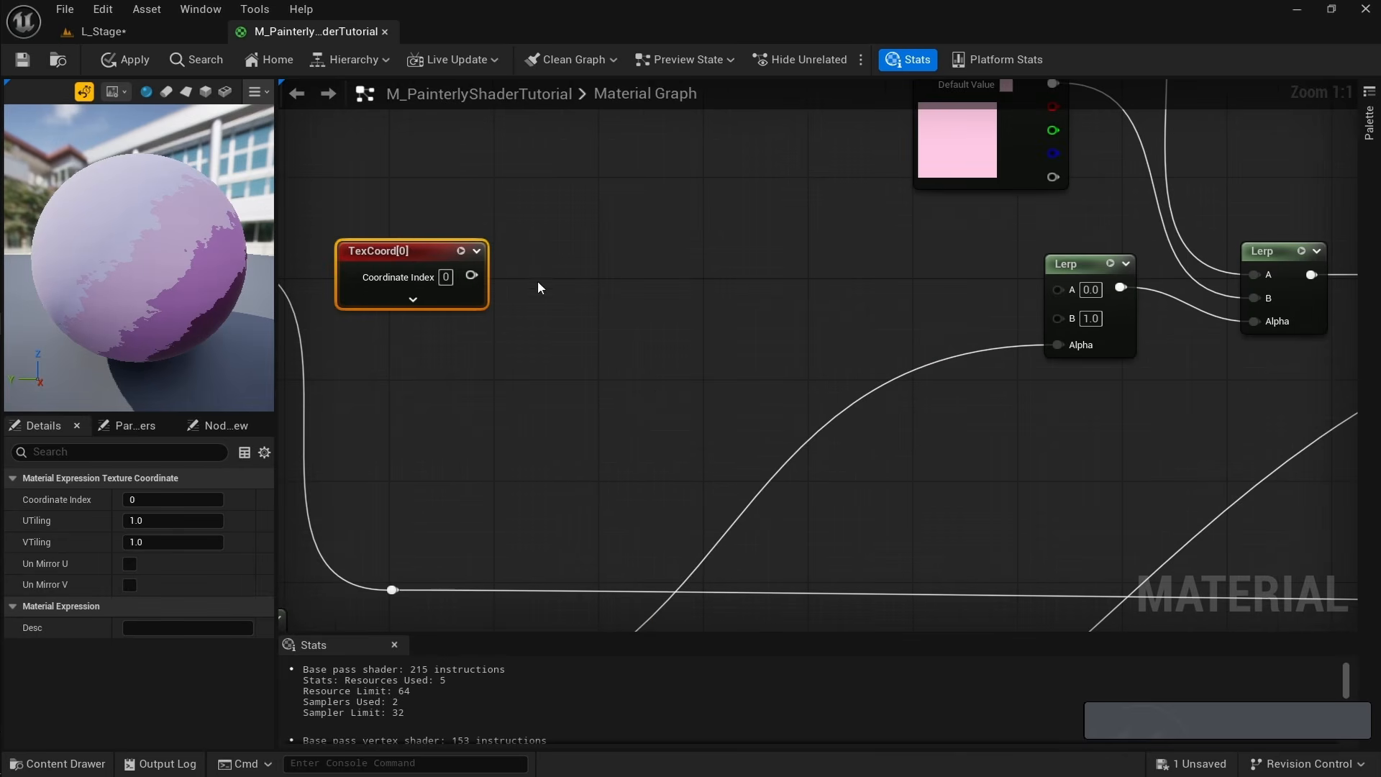
{"action": "left_click", "coordinate": [538, 281]}
{"action": "left_click", "coordinate": [532, 258]}
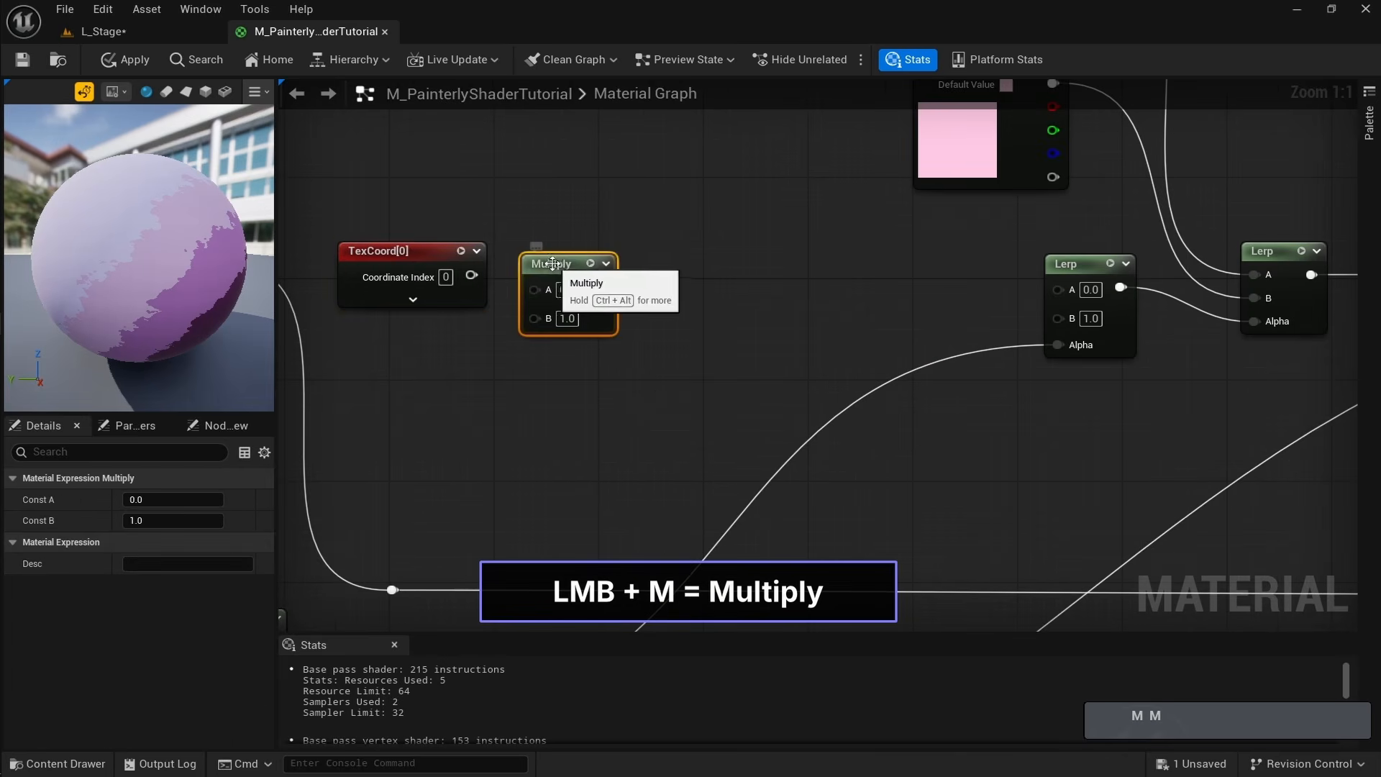
{"action": "left_click_drag", "start_coordinate": [471, 274], "coordinate": [546, 292]}
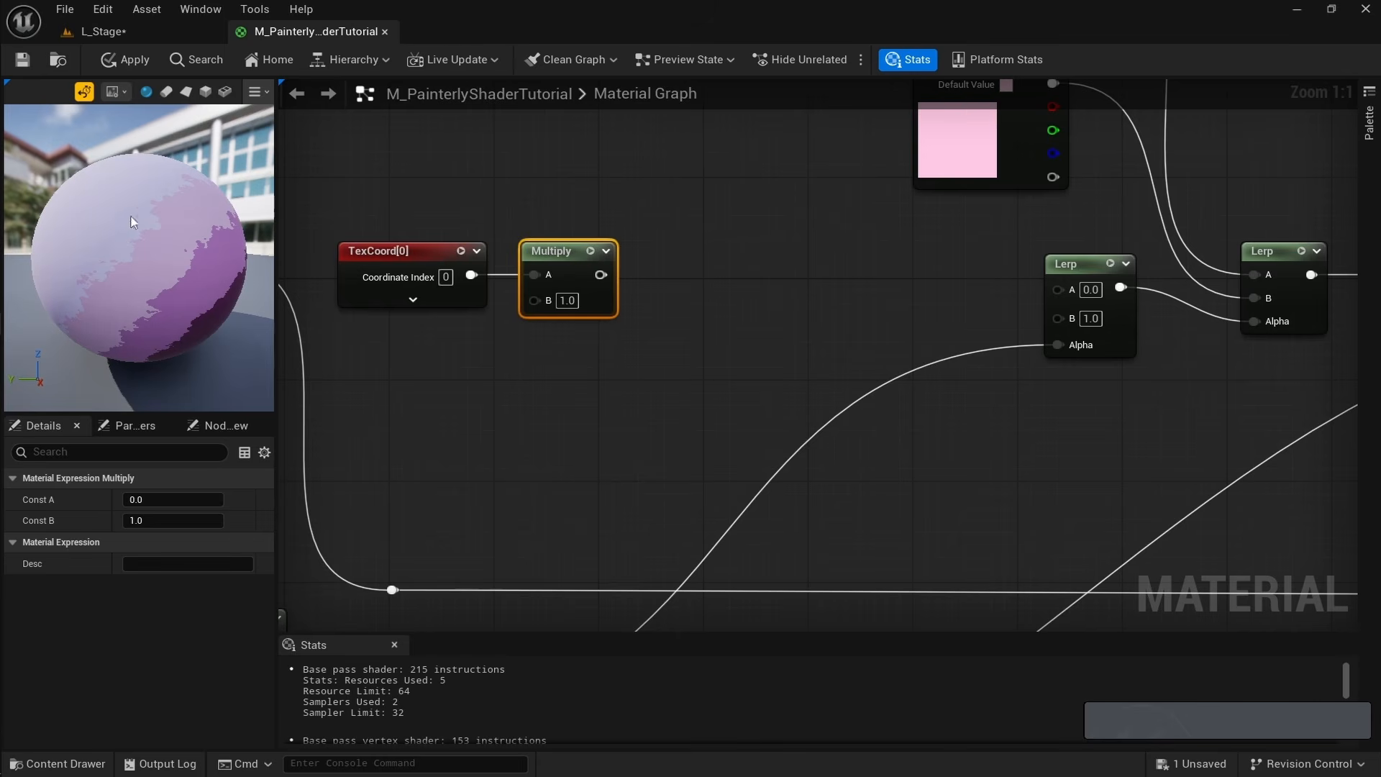
Add a constant node with value 3 below TexCoord and connect it to the Multiply node's B input.
{"action": "left_click", "coordinate": [486, 381]}
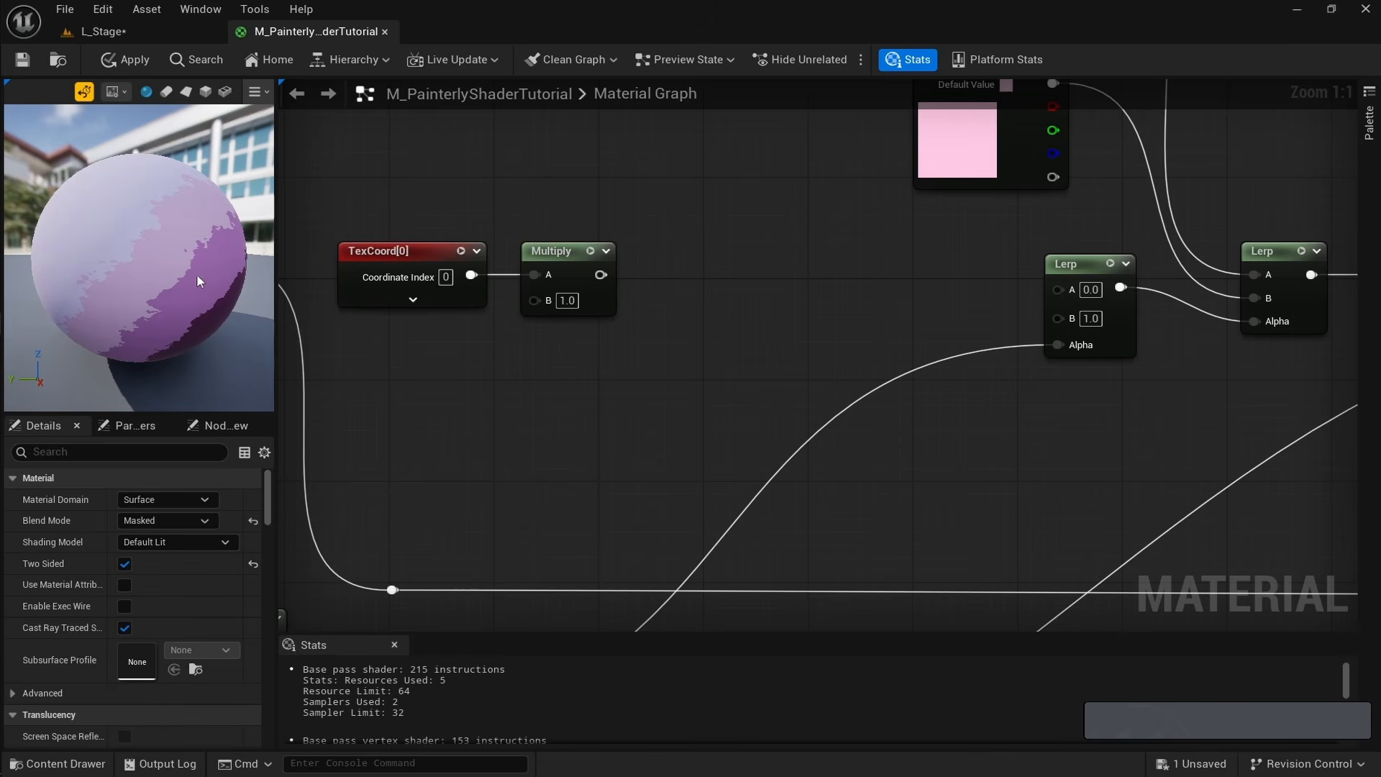
{"action": "right_click_drag", "start_coordinate": [481, 348], "coordinate": [518, 340]}
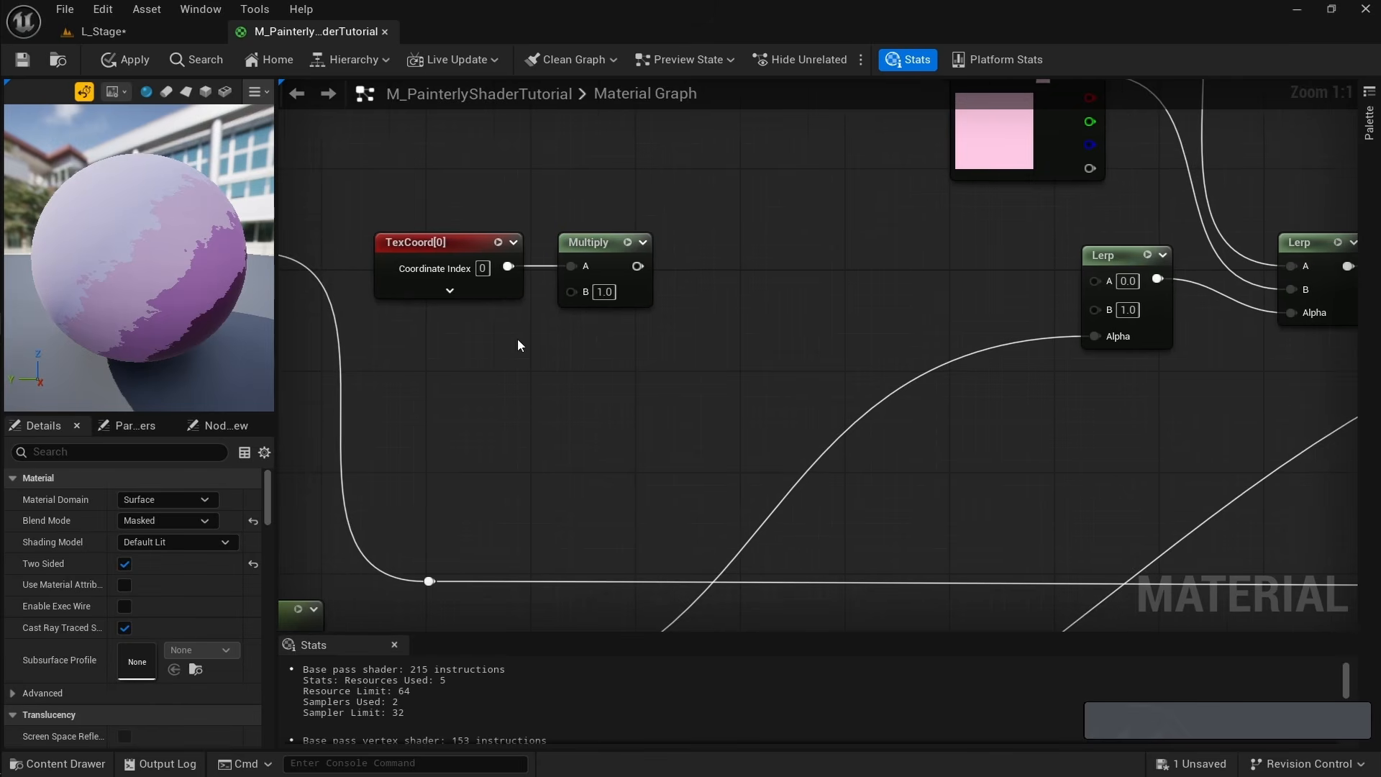
{"action": "left_click", "coordinate": [464, 358]}
{"action": "left_click_drag", "start_coordinate": [480, 359], "coordinate": [451, 348]}
{"action": "left_click", "coordinate": [493, 370]}
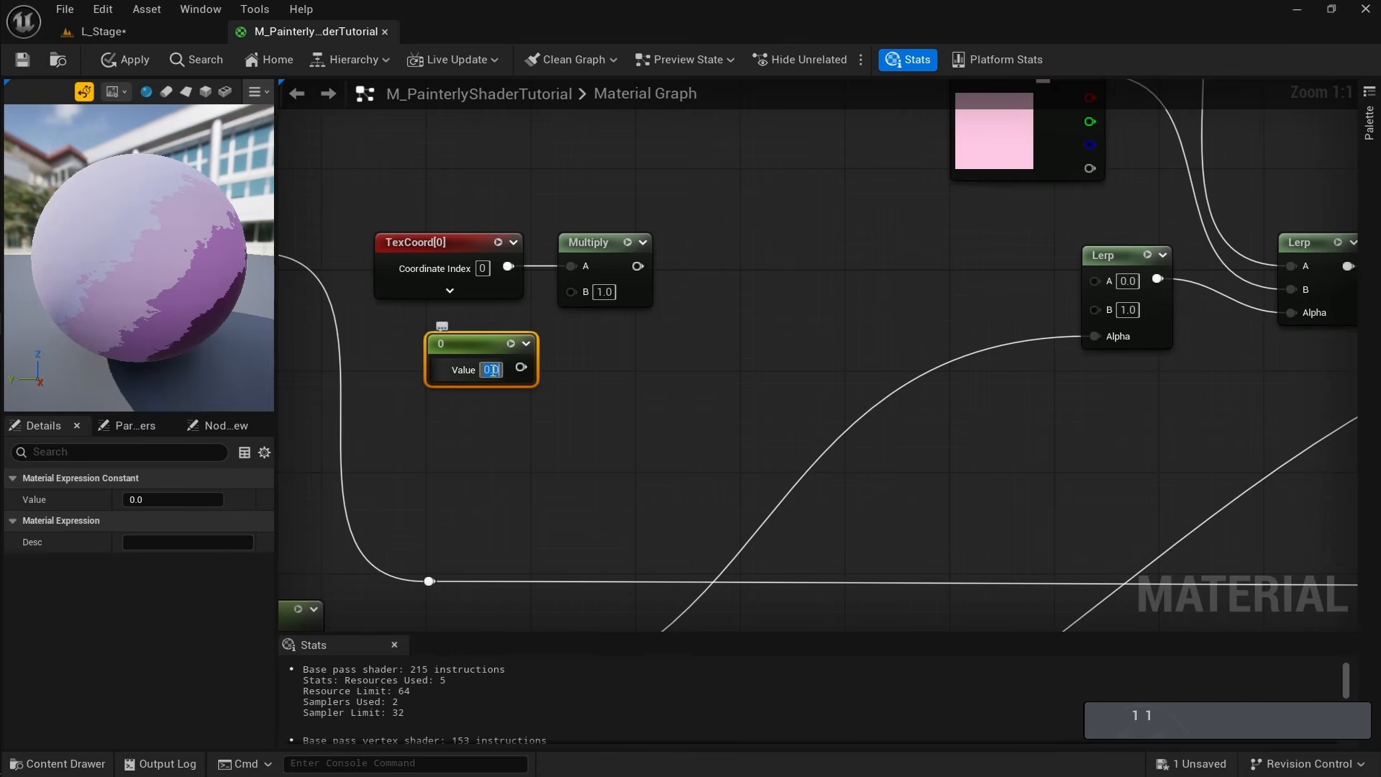
{"action": "left_click_drag", "start_coordinate": [520, 368], "coordinate": [570, 290]}
{"action": "left_click_drag", "start_coordinate": [472, 372], "coordinate": [459, 359]}
Add a second Multiply fed through A by the first Multiply's output, and place a Constant2Vector node below the Multiply nodes.
{"action": "right_click_drag", "start_coordinate": [669, 280], "coordinate": [511, 288]}
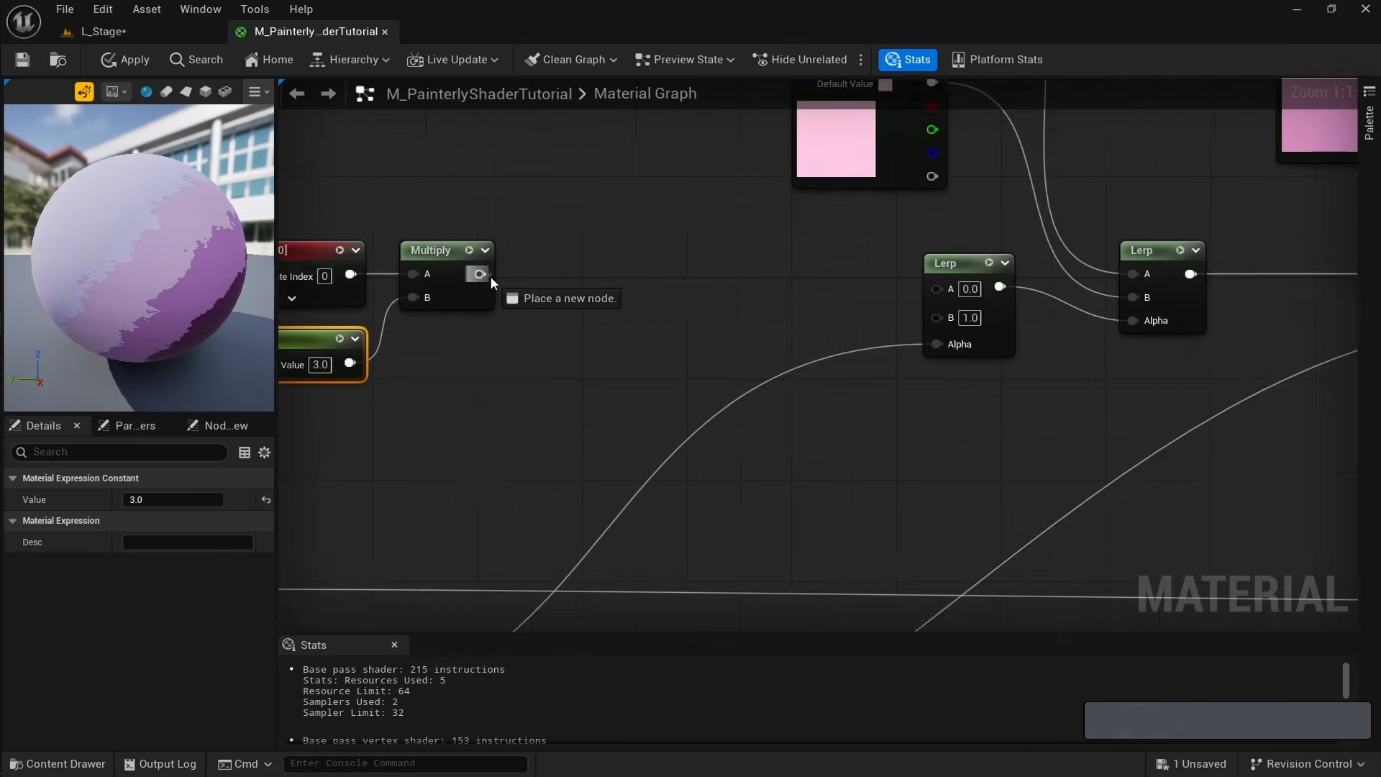
{"action": "left_click", "coordinate": [541, 258]}
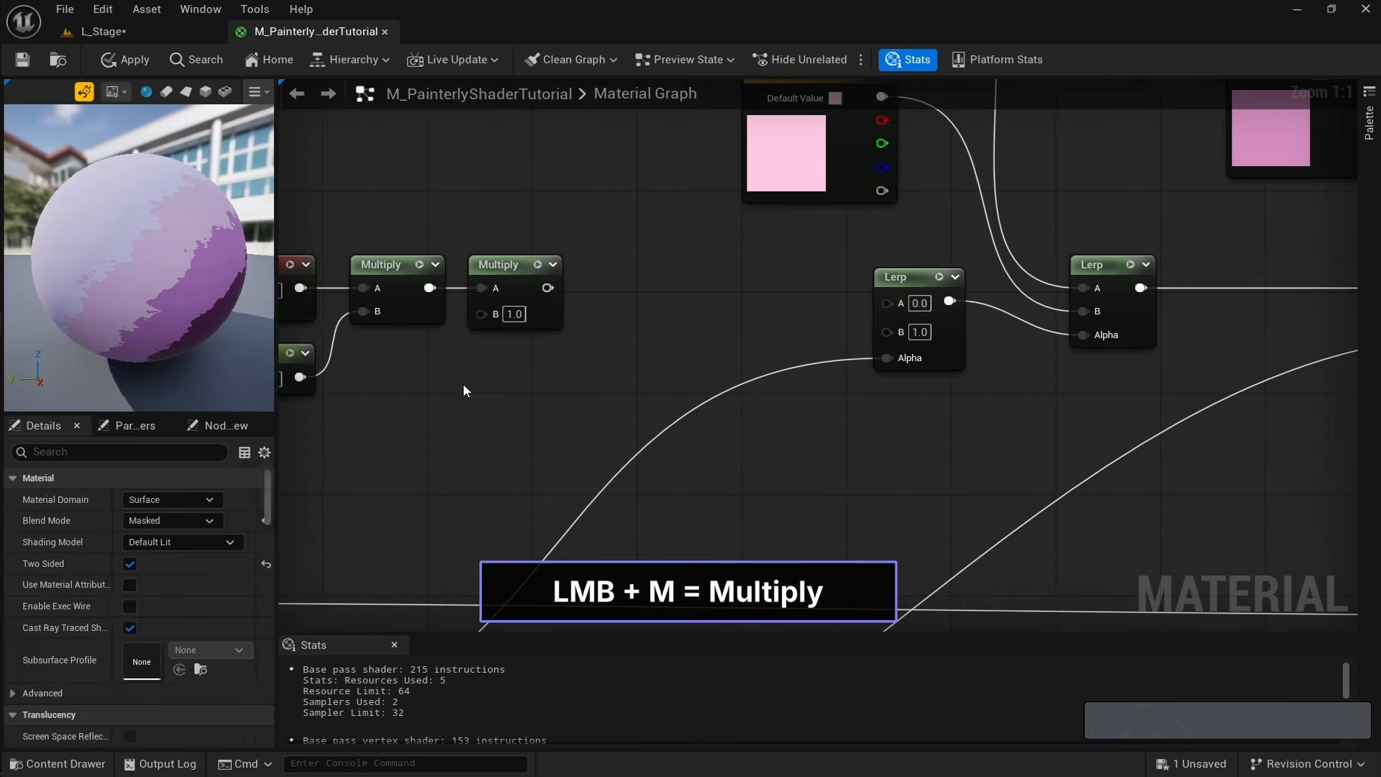
{"action": "right_click_drag", "start_coordinate": [464, 383], "coordinate": [547, 327]}
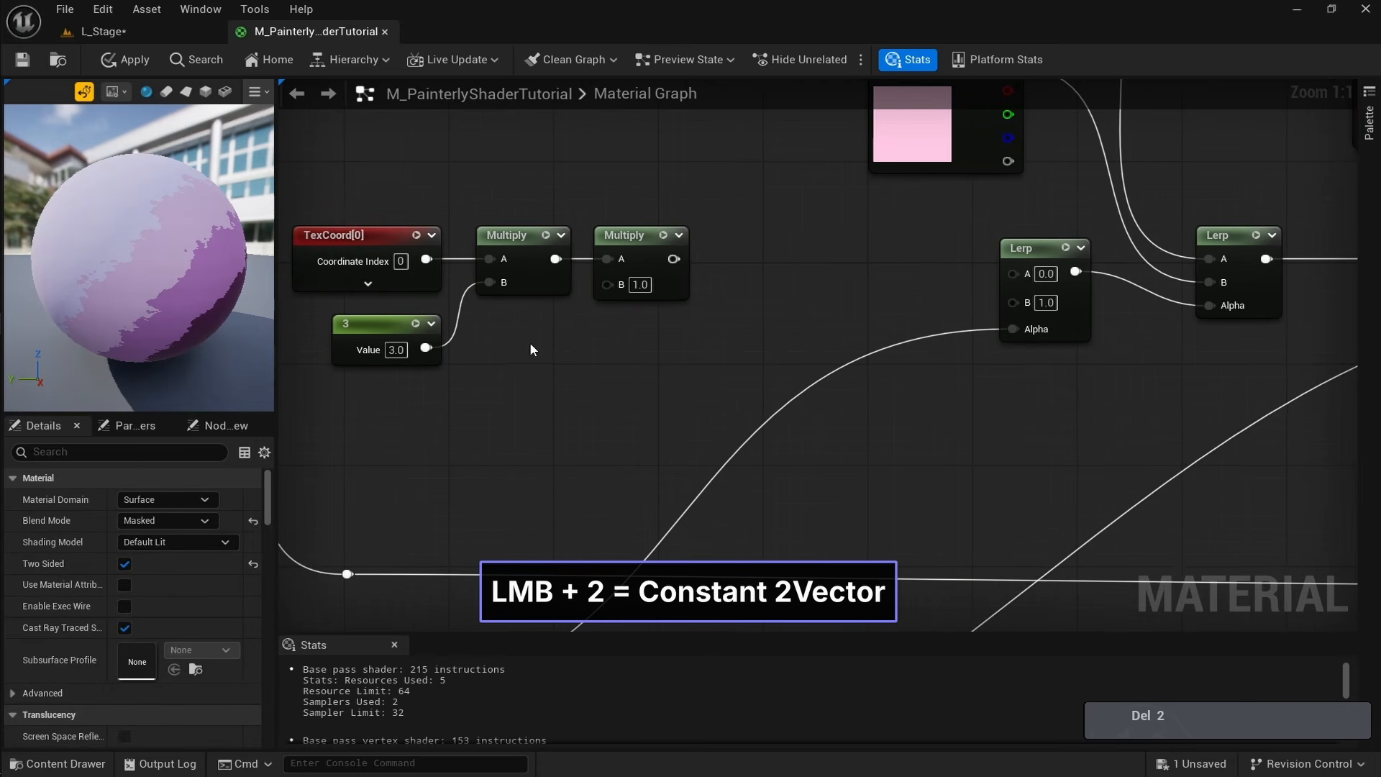
{"action": "left_click", "coordinate": [532, 344]}
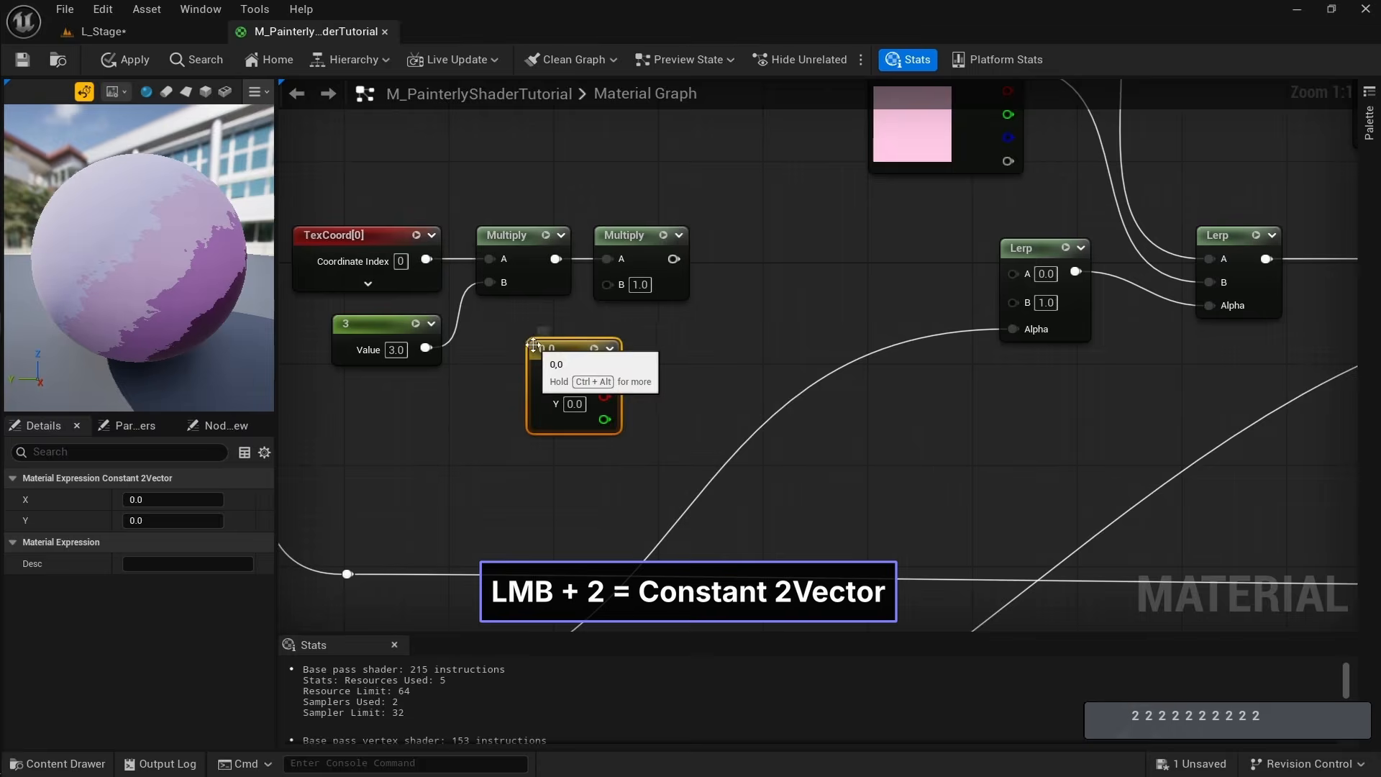
{"action": "left_click_drag", "start_coordinate": [533, 344], "coordinate": [484, 353]}
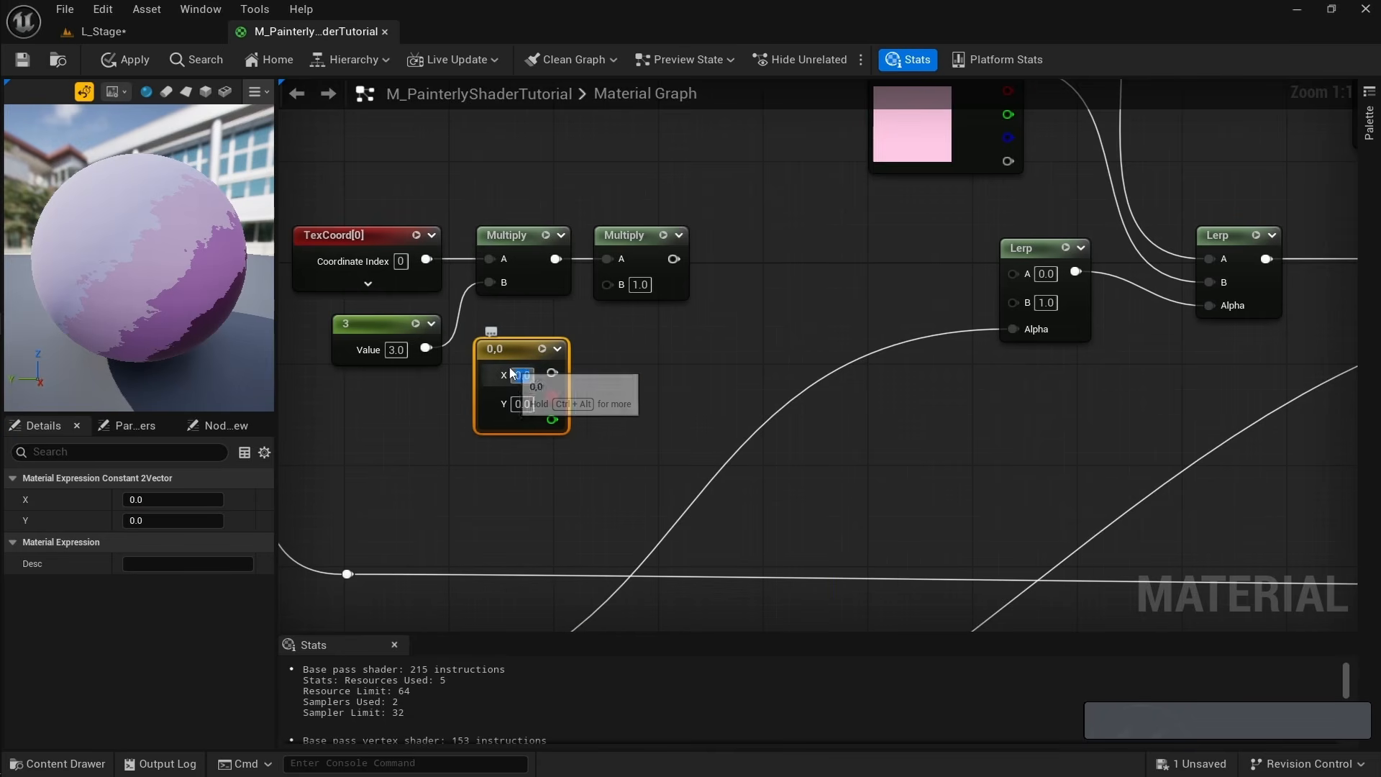
Set the Constant2Vector to X 2 and Y 1 and connect it to the second Multiply's B input.
{"action": "type", "text": "2"}
{"action": "key", "text": "Return"}
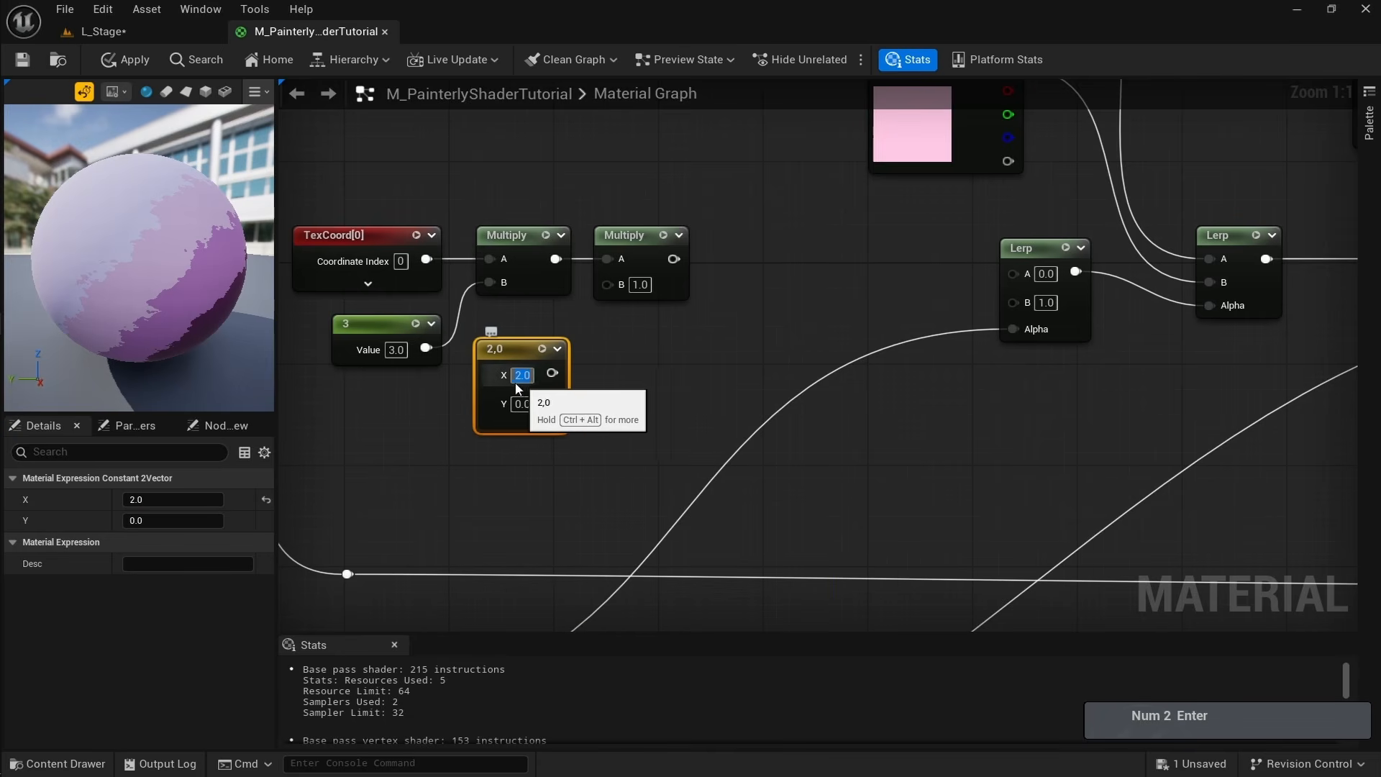
{"action": "type", "text": "1"}
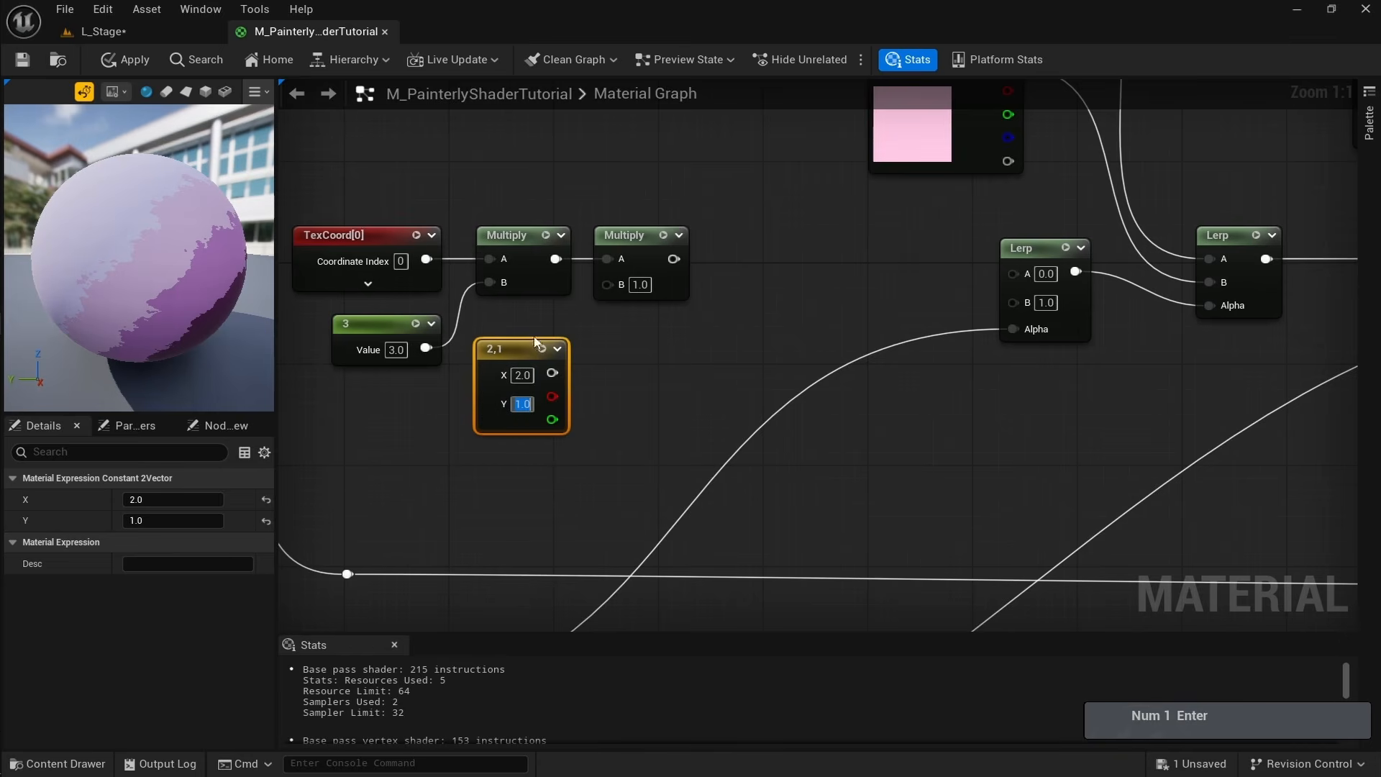
{"action": "key", "text": "Return"}
Add a Texture Sample node after the second Multiply and connect the Multiply output to its UVs input.
{"action": "right_click_drag", "start_coordinate": [815, 316], "coordinate": [635, 351]}
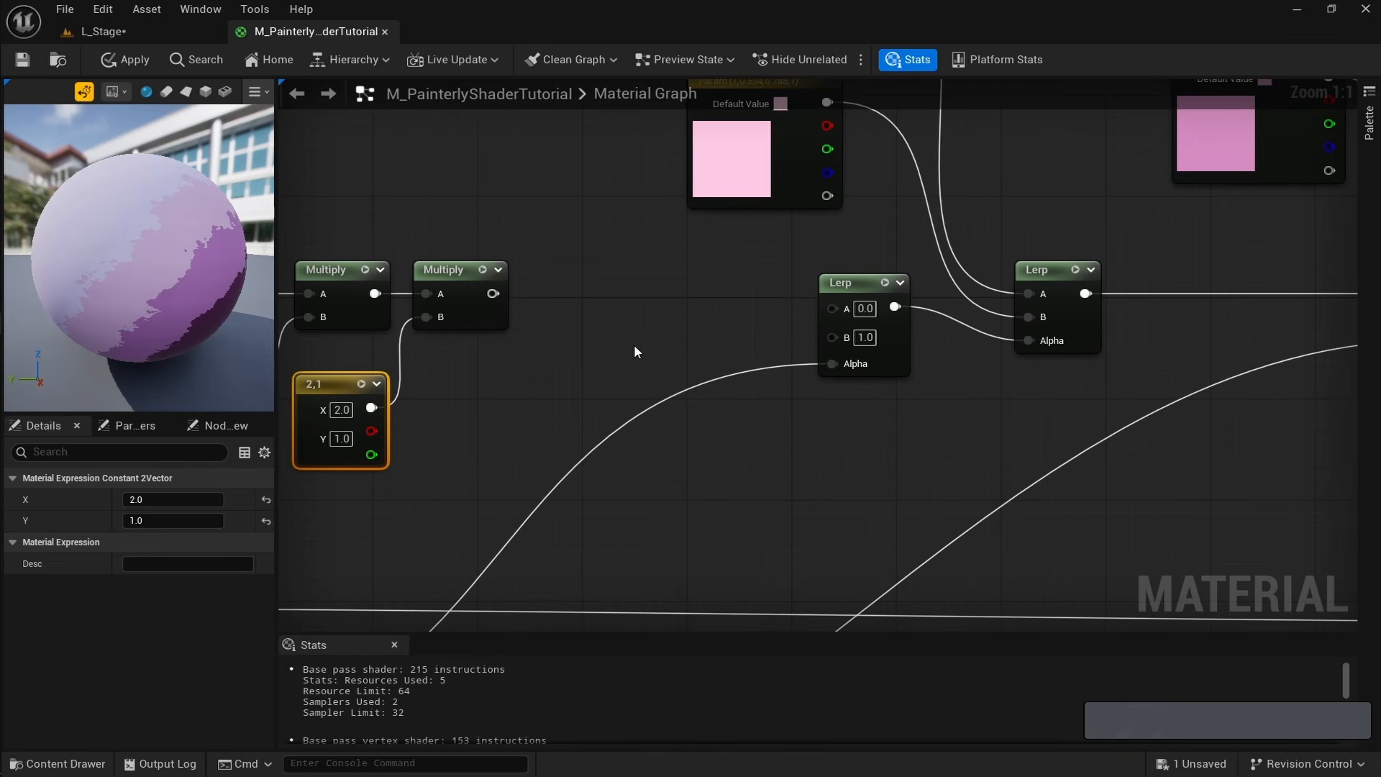
{"action": "right_click", "coordinate": [576, 309]}
{"action": "type", "text": "texture"}
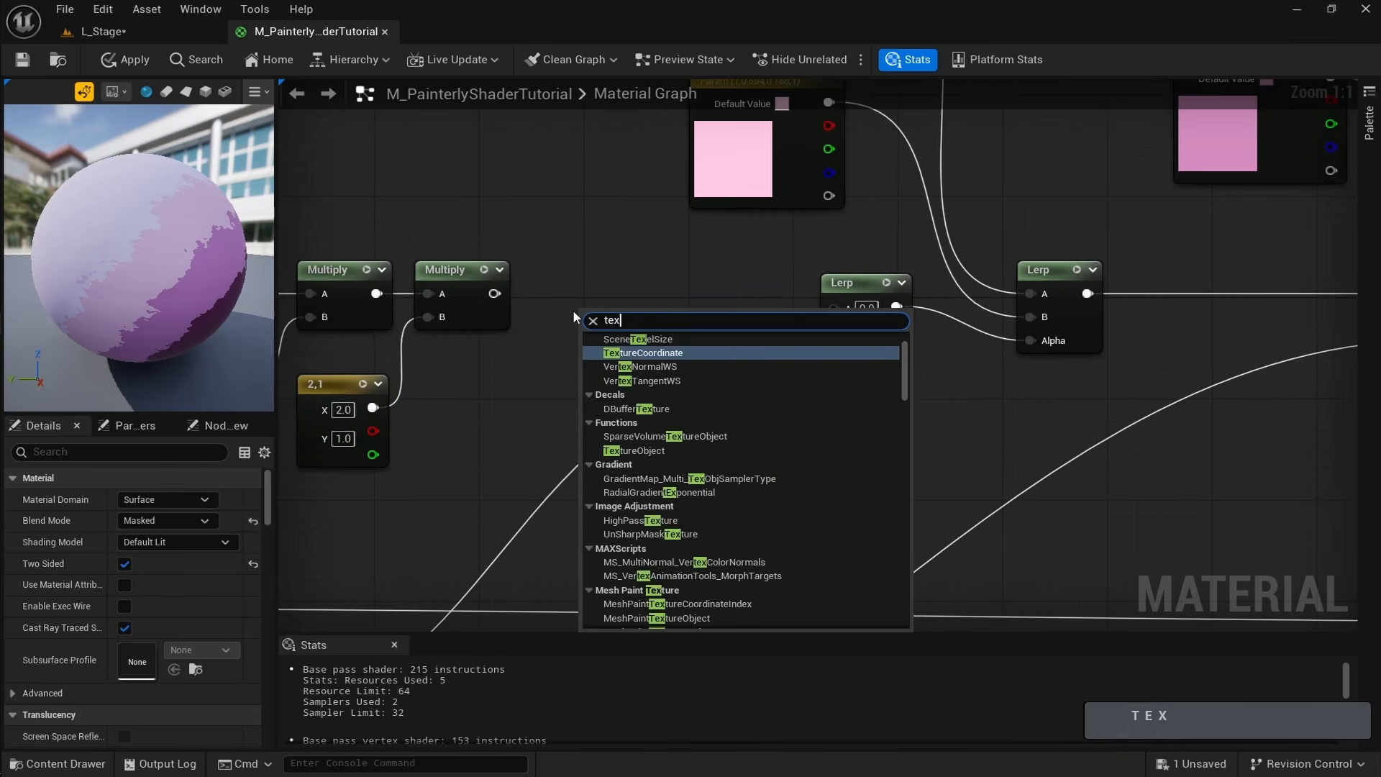
{"action": "key", "text": "Escape"}
{"action": "right_click_drag", "start_coordinate": [432, 329], "coordinate": [485, 326]}
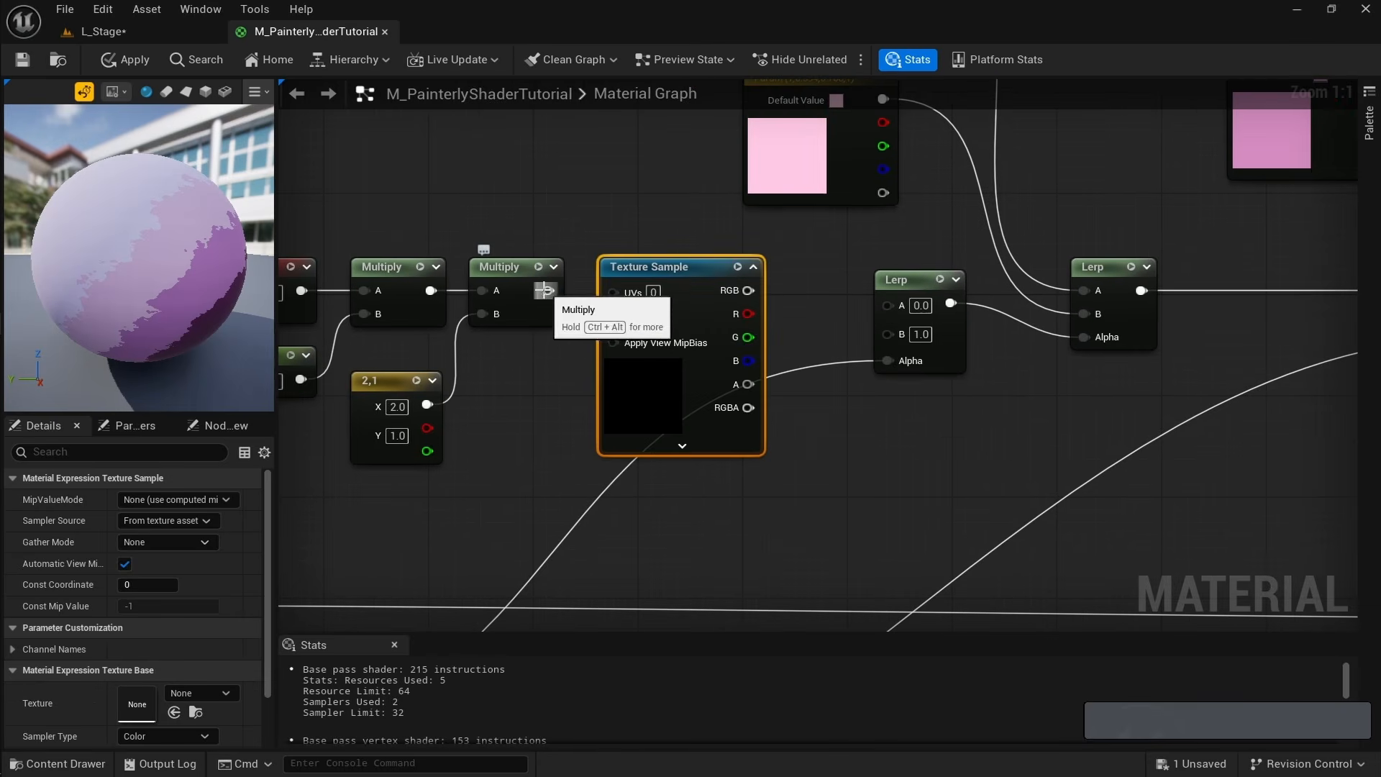
{"action": "left_click_drag", "start_coordinate": [547, 291], "coordinate": [635, 295]}
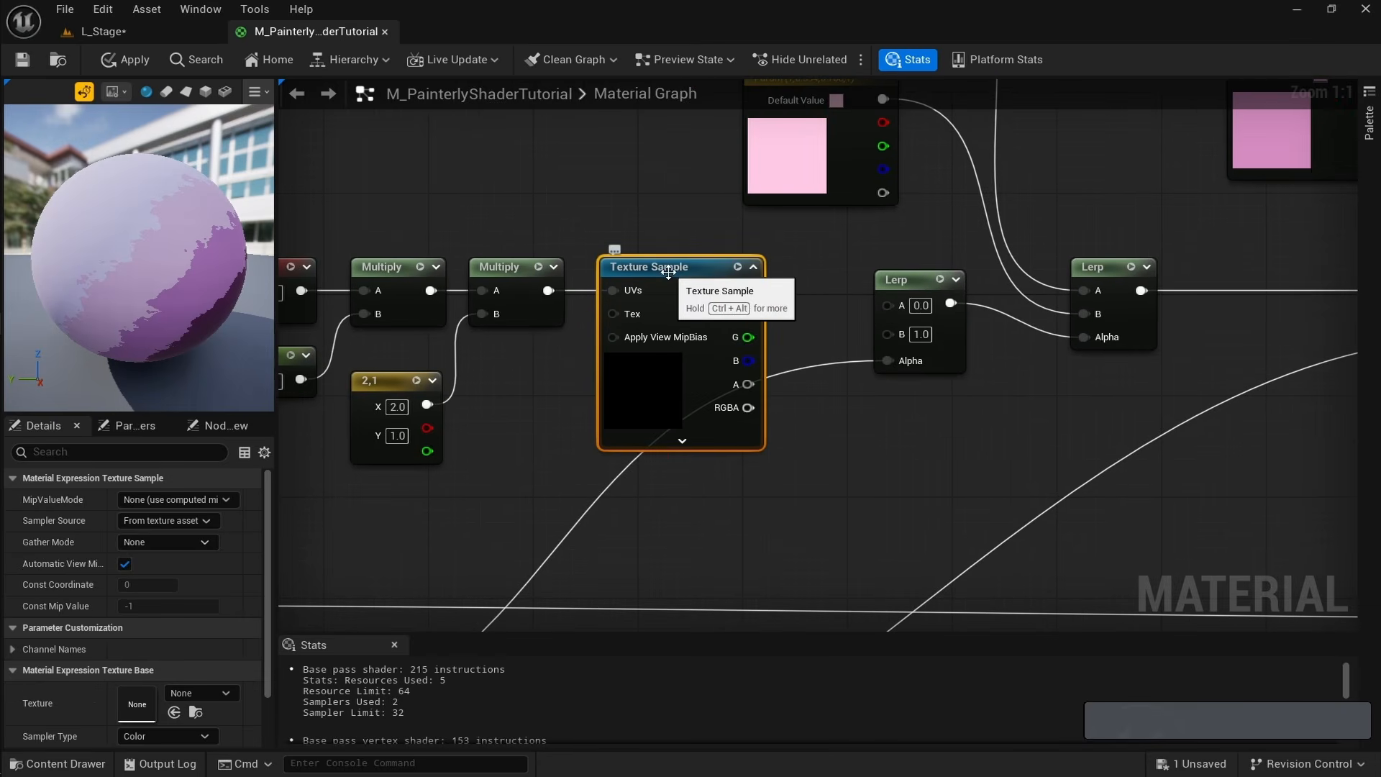
Assign T_Messy-BrushStrokes_HeightMap to the Texture Sample and inspect the texture in its own editor before returning to the material graph.
{"action": "left_click", "coordinate": [212, 693]}
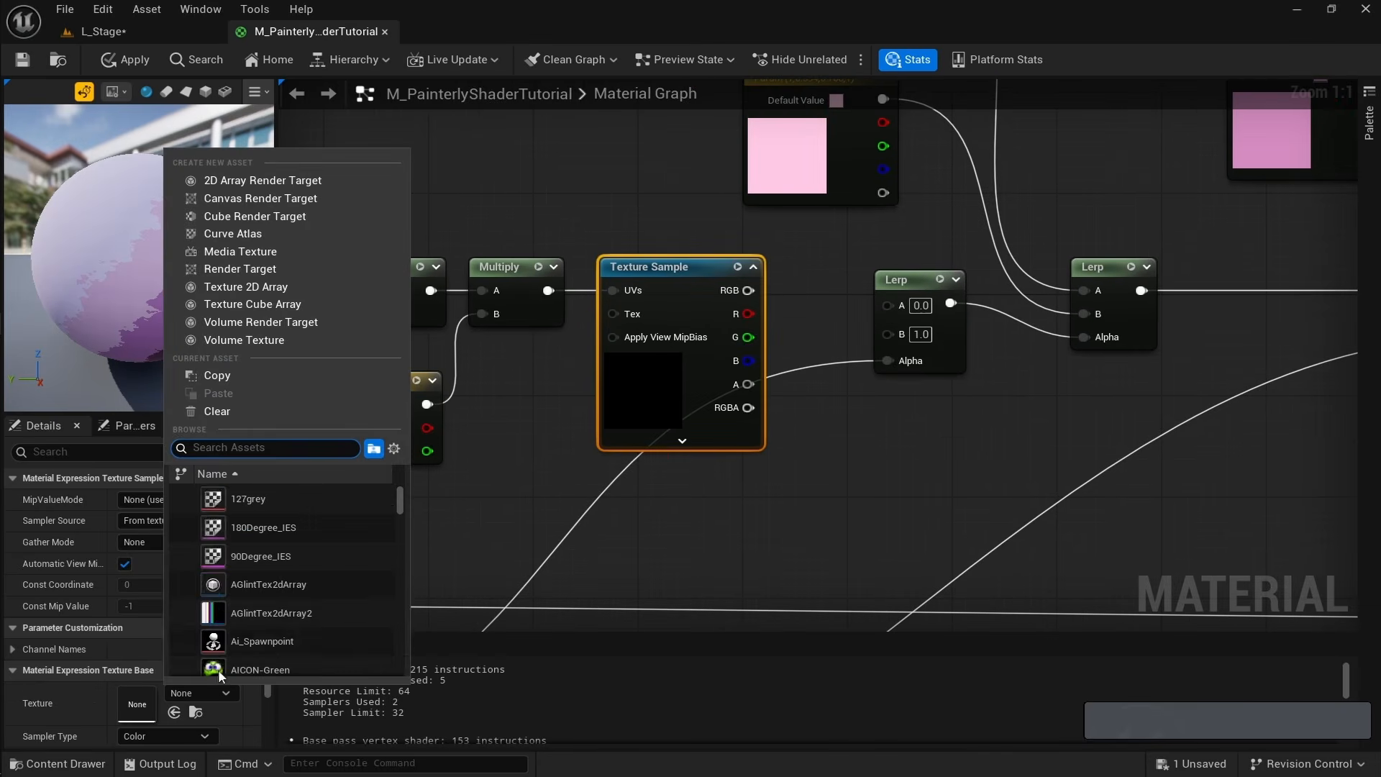
{"action": "type", "text": "t_messy"}
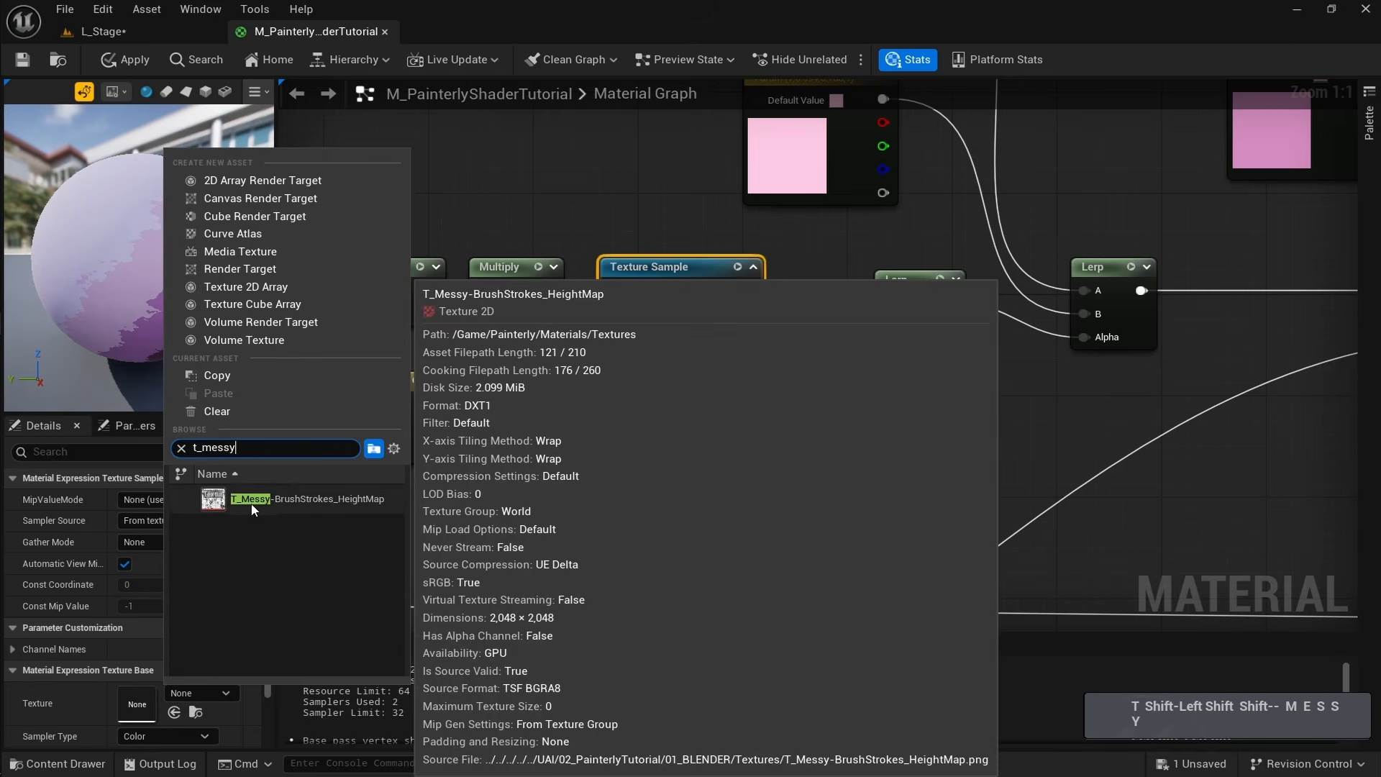
{"action": "left_click", "coordinate": [252, 501]}
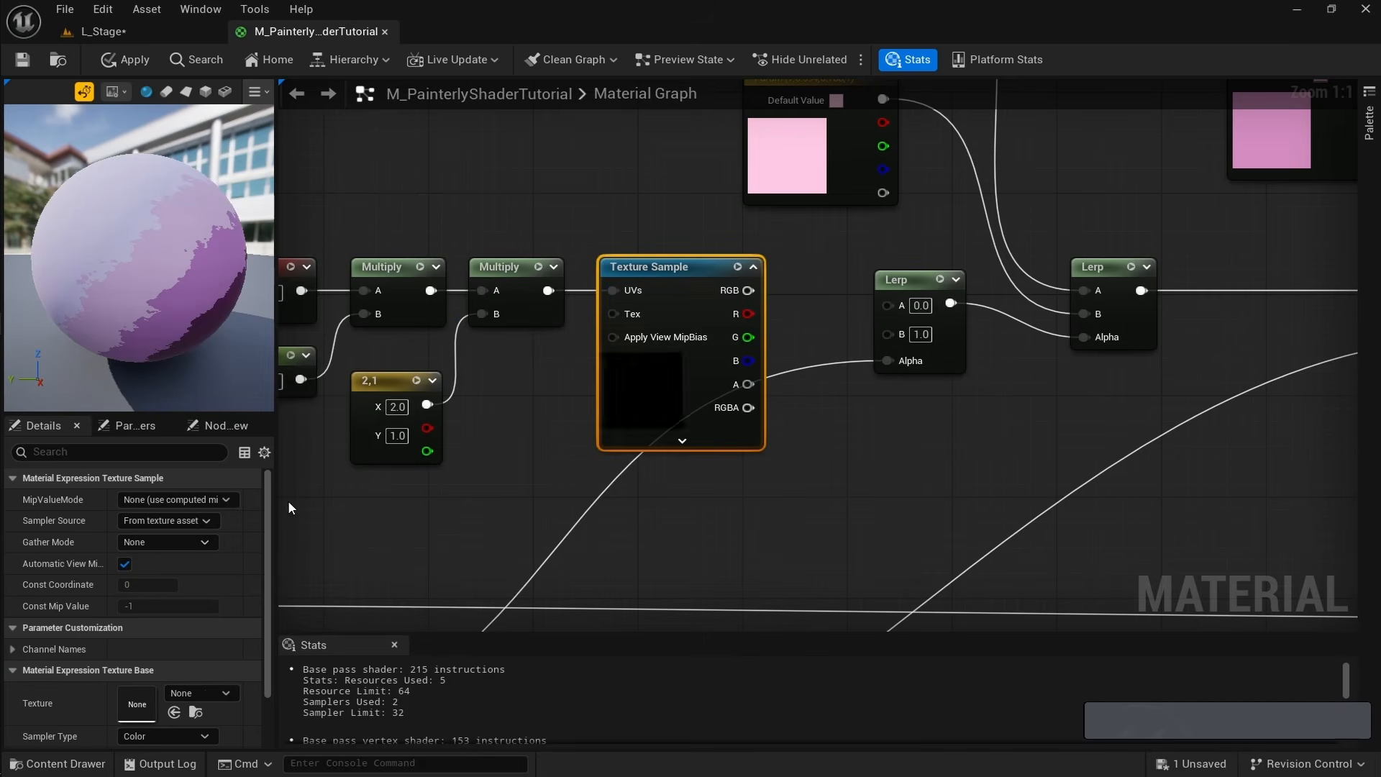
{"action": "double_click", "coordinate": [146, 705]}
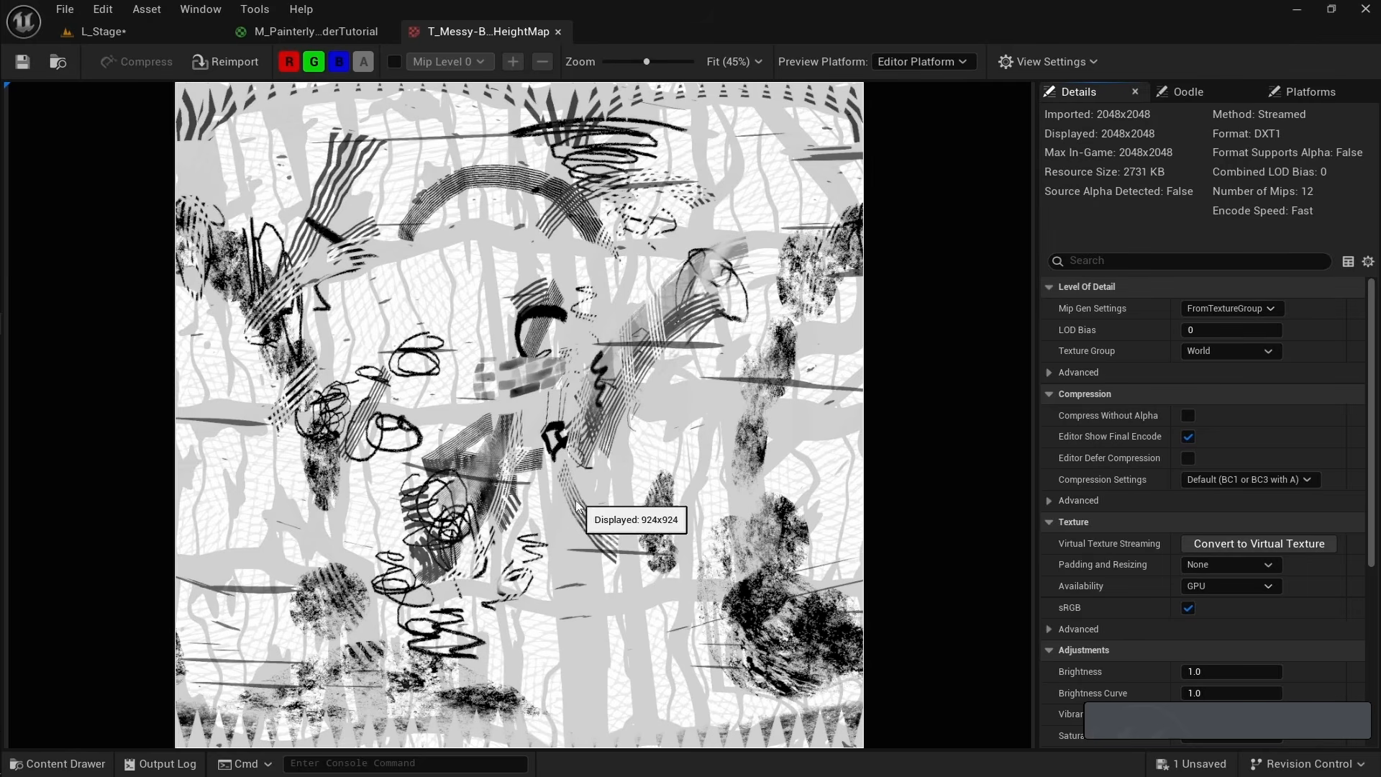
{"action": "left_click", "coordinate": [317, 31]}
Move the color parameters, their Lerps, the masking Lerp and the Diffuse node farther from the Texture Sample.
{"action": "scroll", "coordinate": [612, 372], "scroll_direction": "down", "scroll_amount": 5}
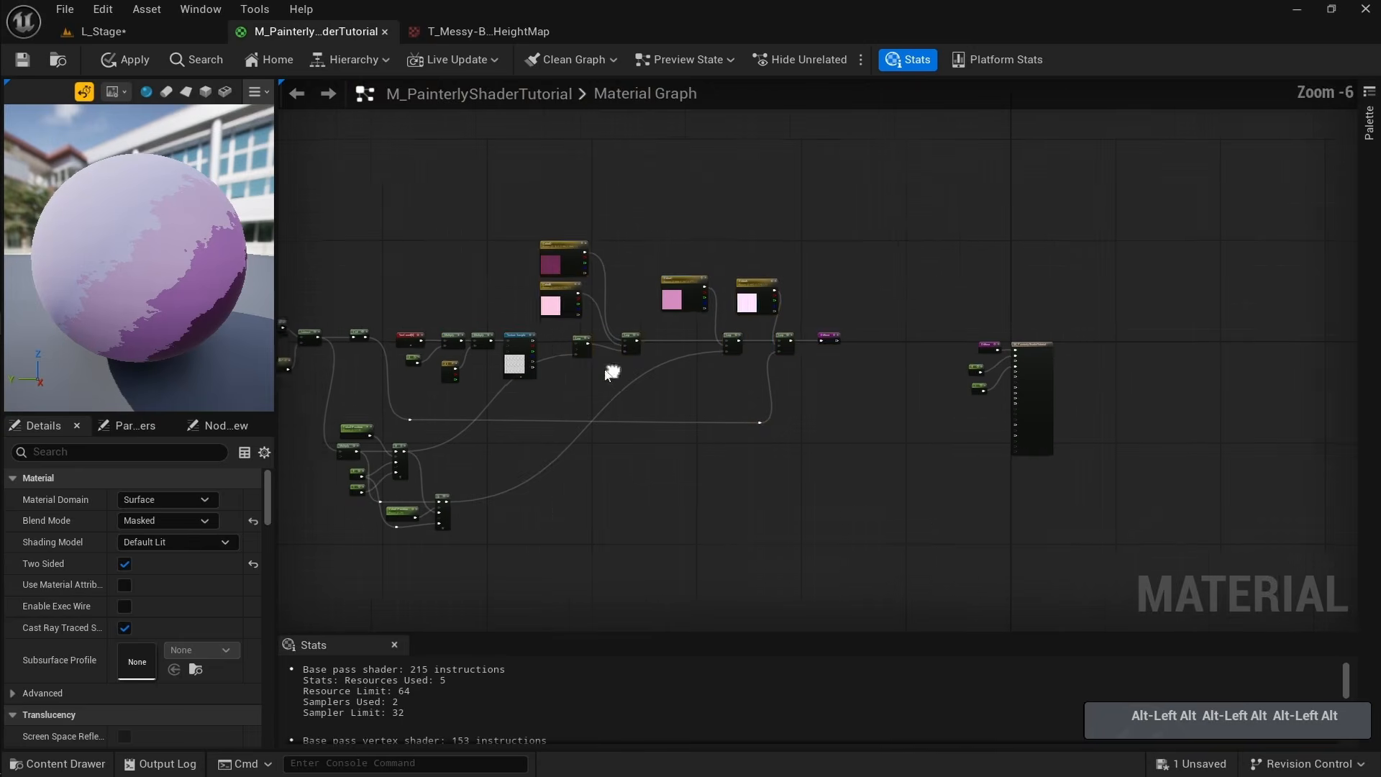
{"action": "right_click_drag", "start_coordinate": [610, 374], "coordinate": [599, 374]}
{"action": "left_click_drag", "start_coordinate": [543, 202], "coordinate": [830, 437]}
{"action": "left_click_drag", "start_coordinate": [549, 246], "coordinate": [630, 246]}
{"action": "scroll", "coordinate": [539, 349], "scroll_direction": "up", "scroll_amount": 4, "text": "alt"}
Add a Step node with Y fed by the Texture Sample's RGB output and set its X to 0.01.
{"action": "left_click", "coordinate": [481, 317]}
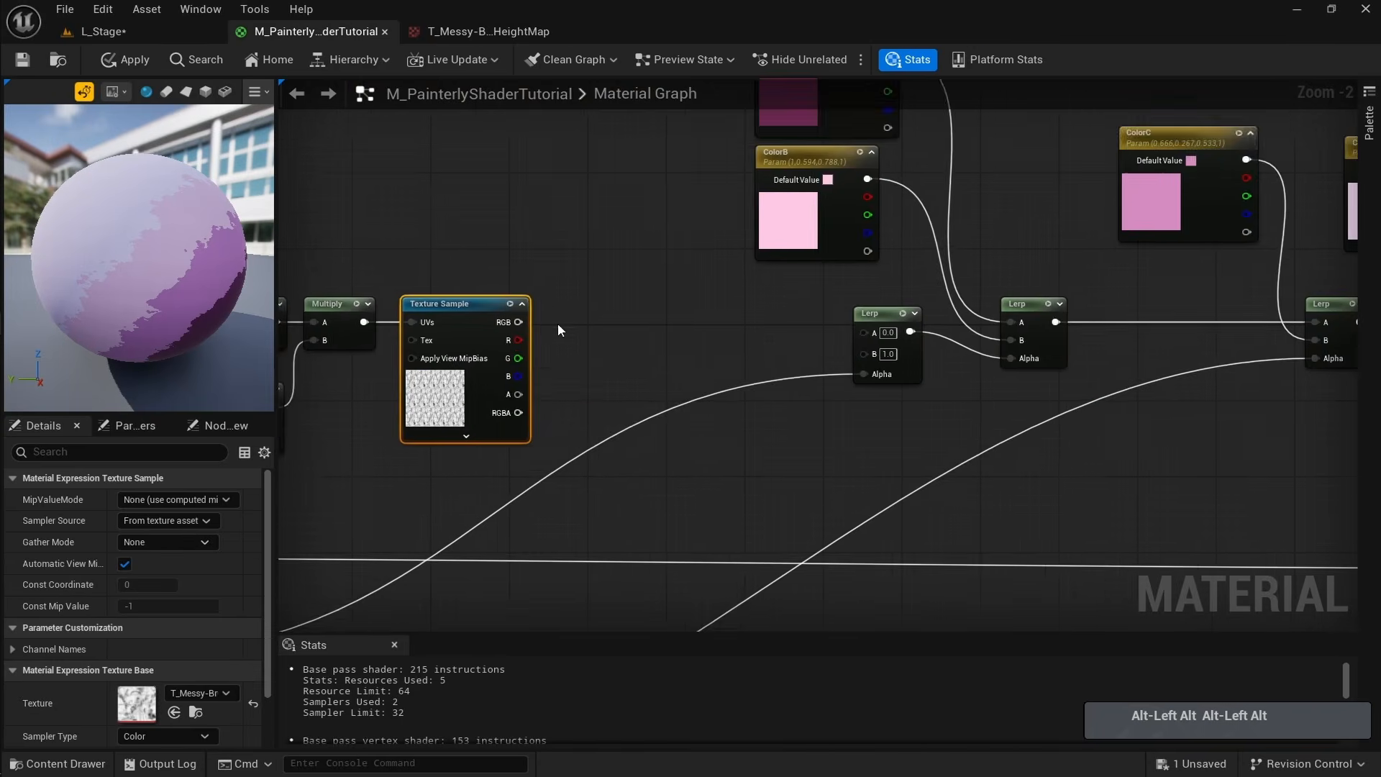
{"action": "scroll", "coordinate": [558, 322], "scroll_direction": "up", "scroll_amount": 1, "text": "alt"}
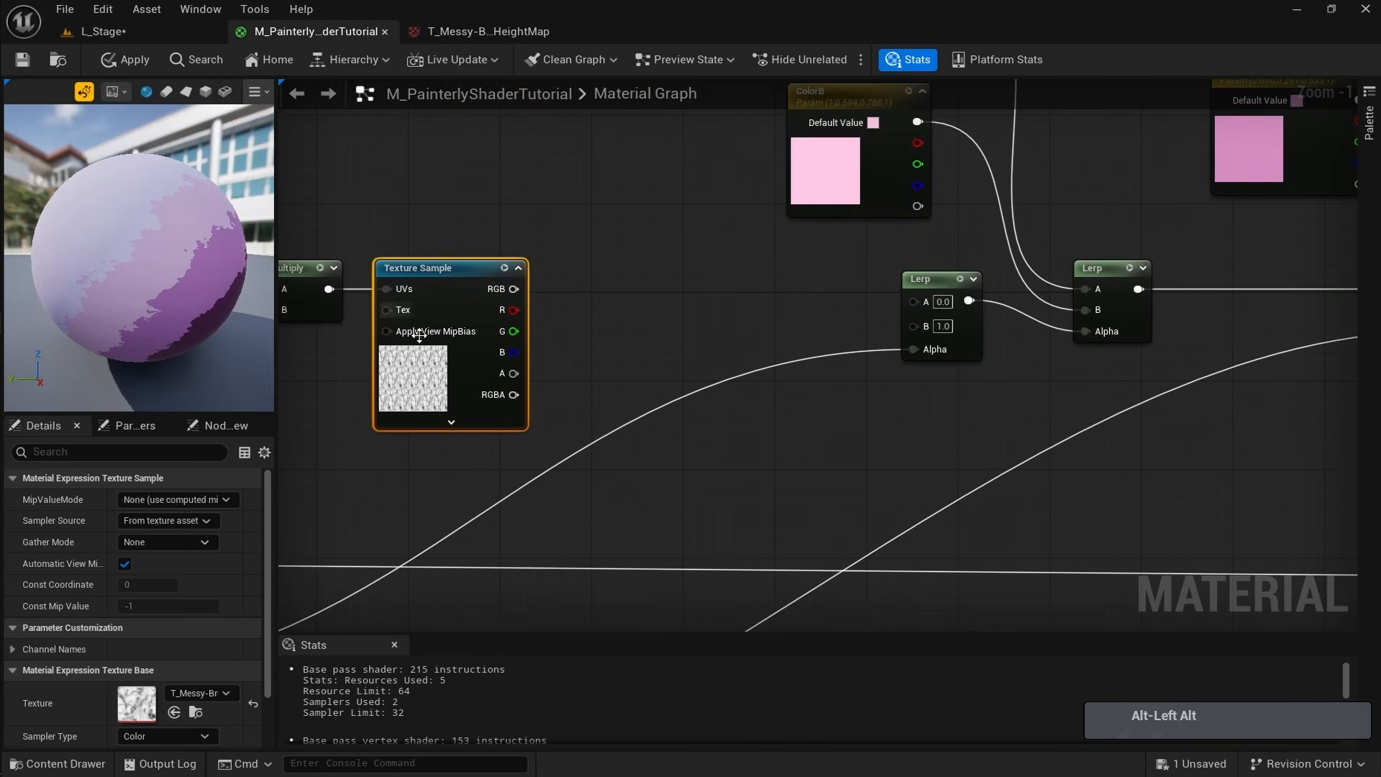
{"action": "left_click_drag", "start_coordinate": [514, 289], "coordinate": [597, 268]}
{"action": "type", "text": "step"}
{"action": "key", "text": "Return"}
{"action": "left_click", "coordinate": [594, 315]}
{"action": "type", "text": ".01"}
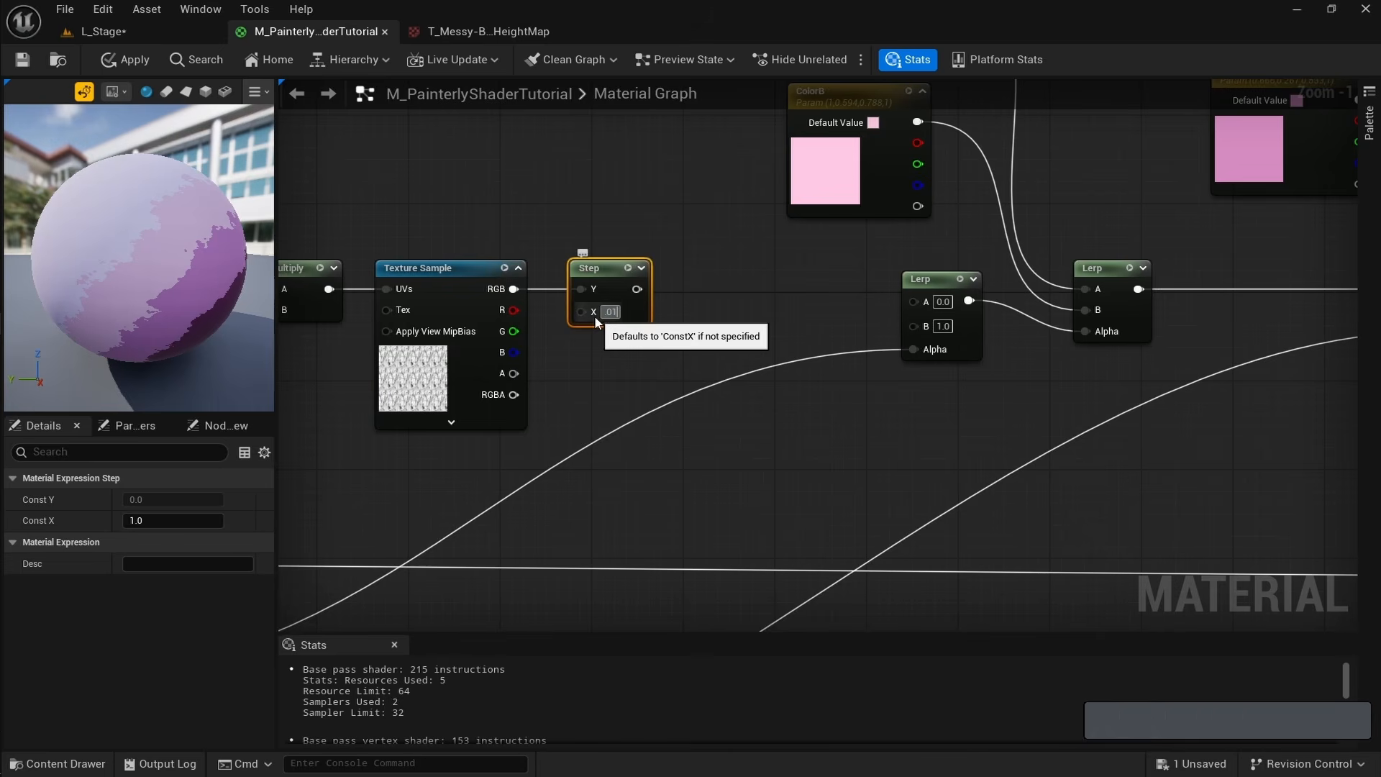
{"action": "key", "text": "Return"}
Preview the Step and Texture Sample nodes alternately on the sphere to compare their masks, ending with the node preview stopped.
{"action": "right_click", "coordinate": [607, 279]}
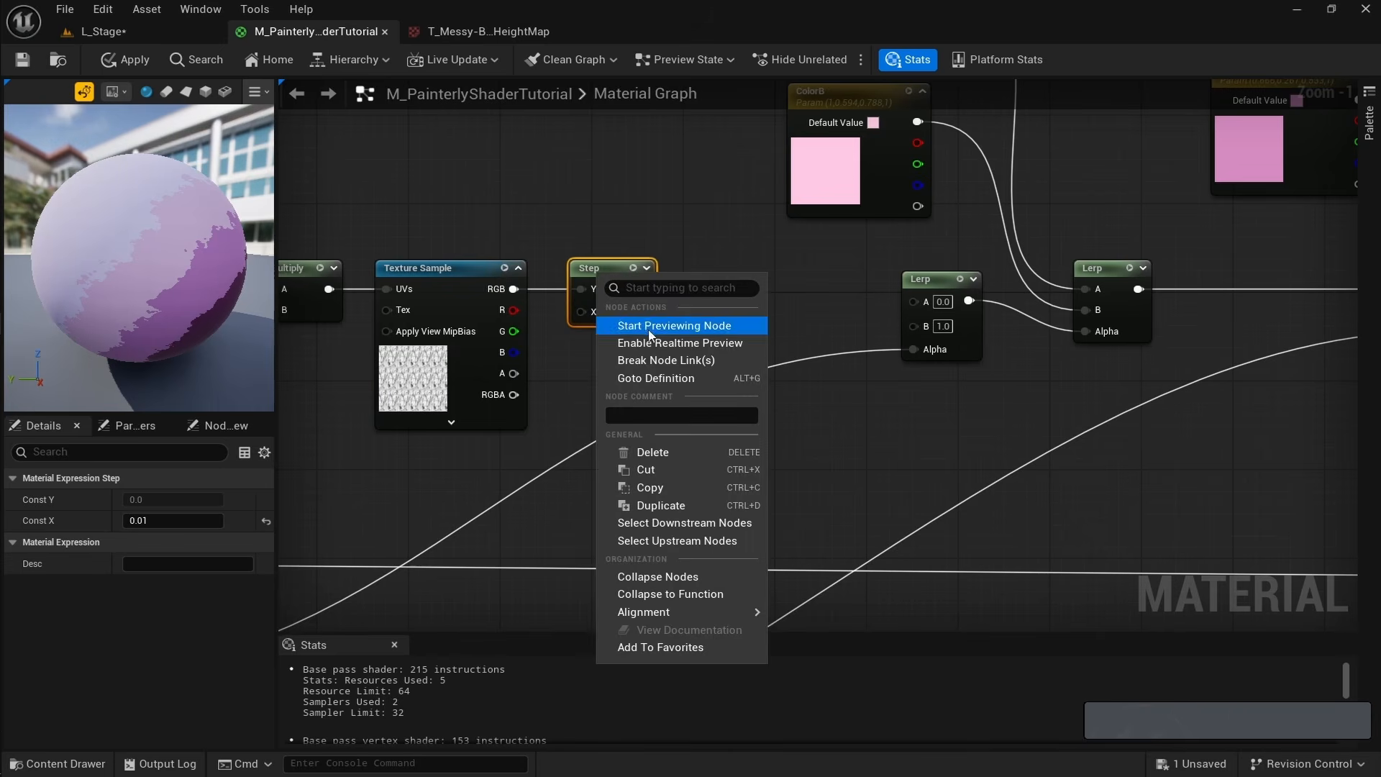
{"action": "left_click", "coordinate": [674, 324]}
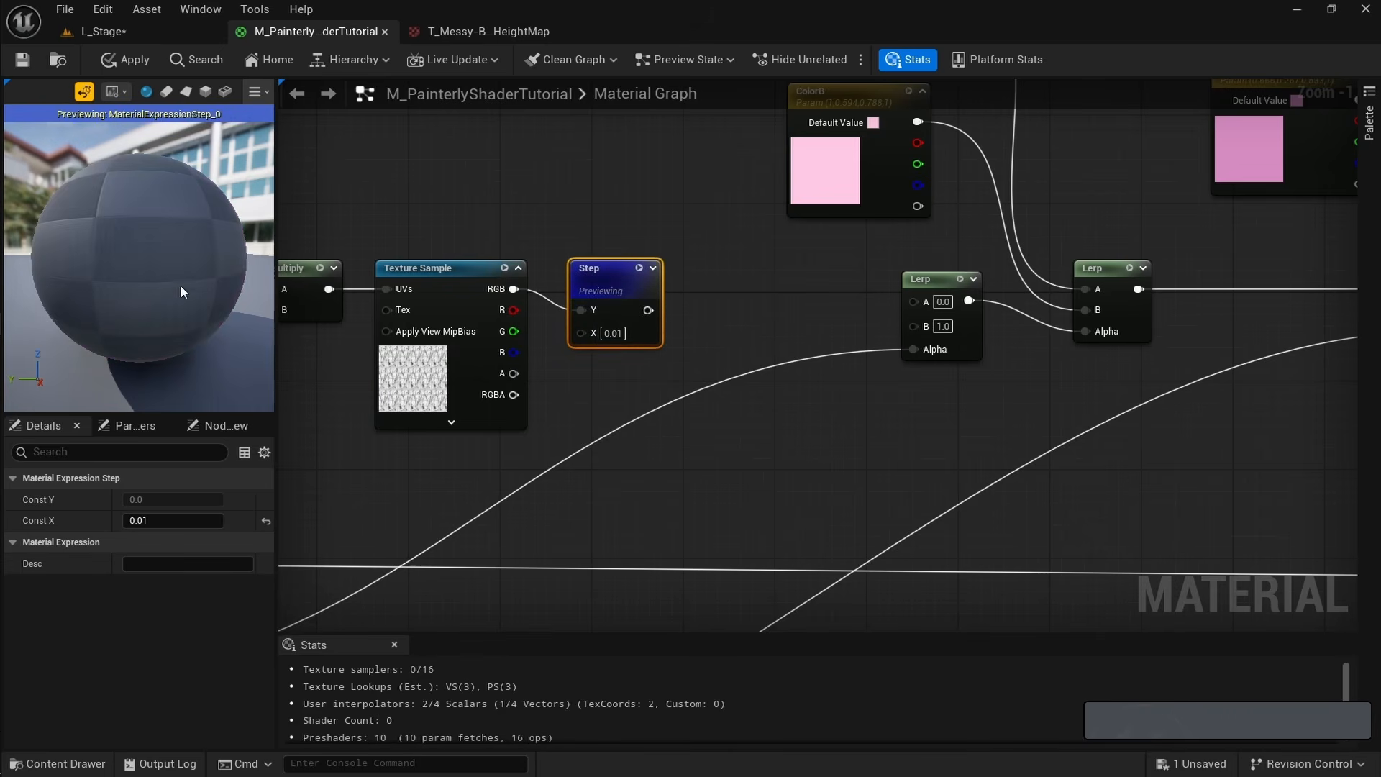
{"action": "right_click", "coordinate": [442, 274]}
{"action": "left_click", "coordinate": [521, 377]}
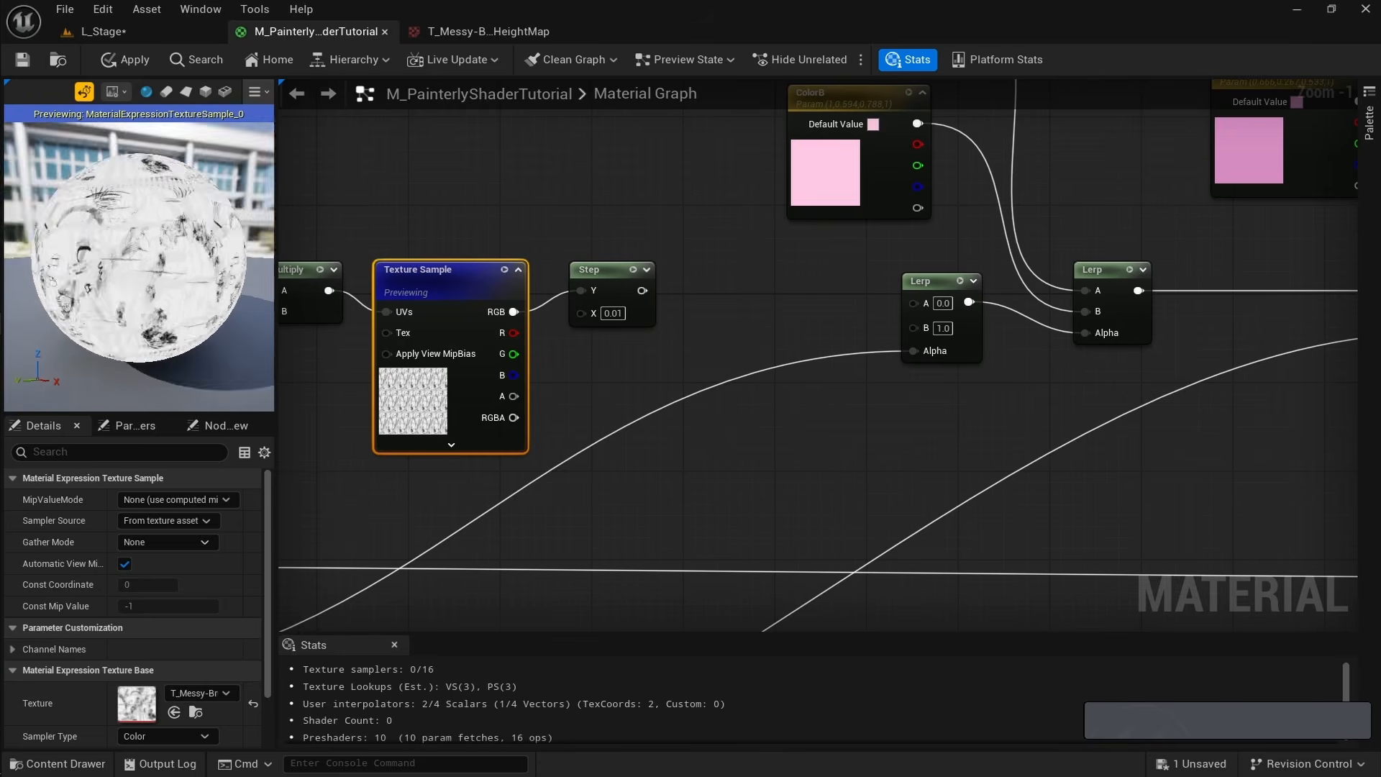
{"action": "right_click", "coordinate": [603, 274]}
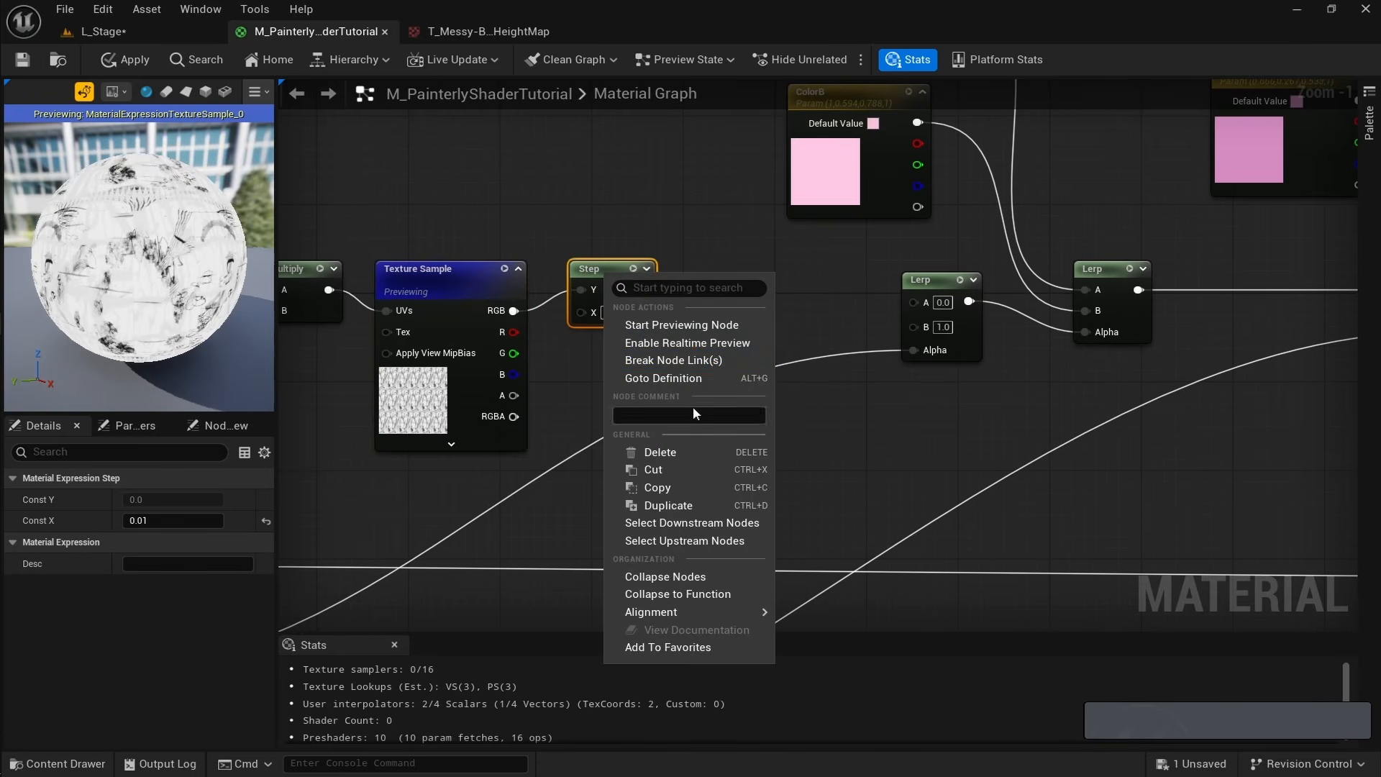
{"action": "left_click", "coordinate": [681, 325]}
{"action": "left_click_drag", "start_coordinate": [139, 251], "coordinate": [189, 298]}
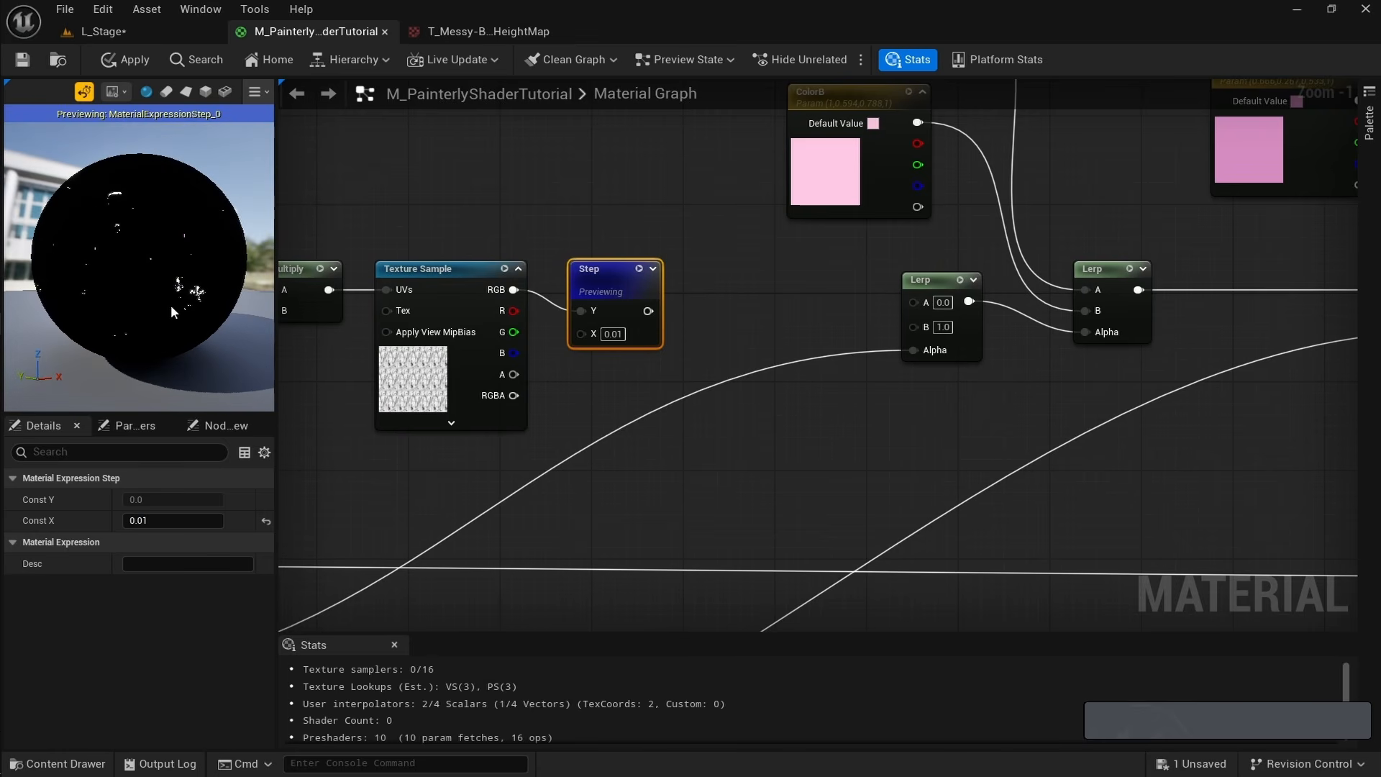
{"action": "right_click_drag", "start_coordinate": [653, 309], "coordinate": [516, 345]}
{"action": "key", "text": "space"}
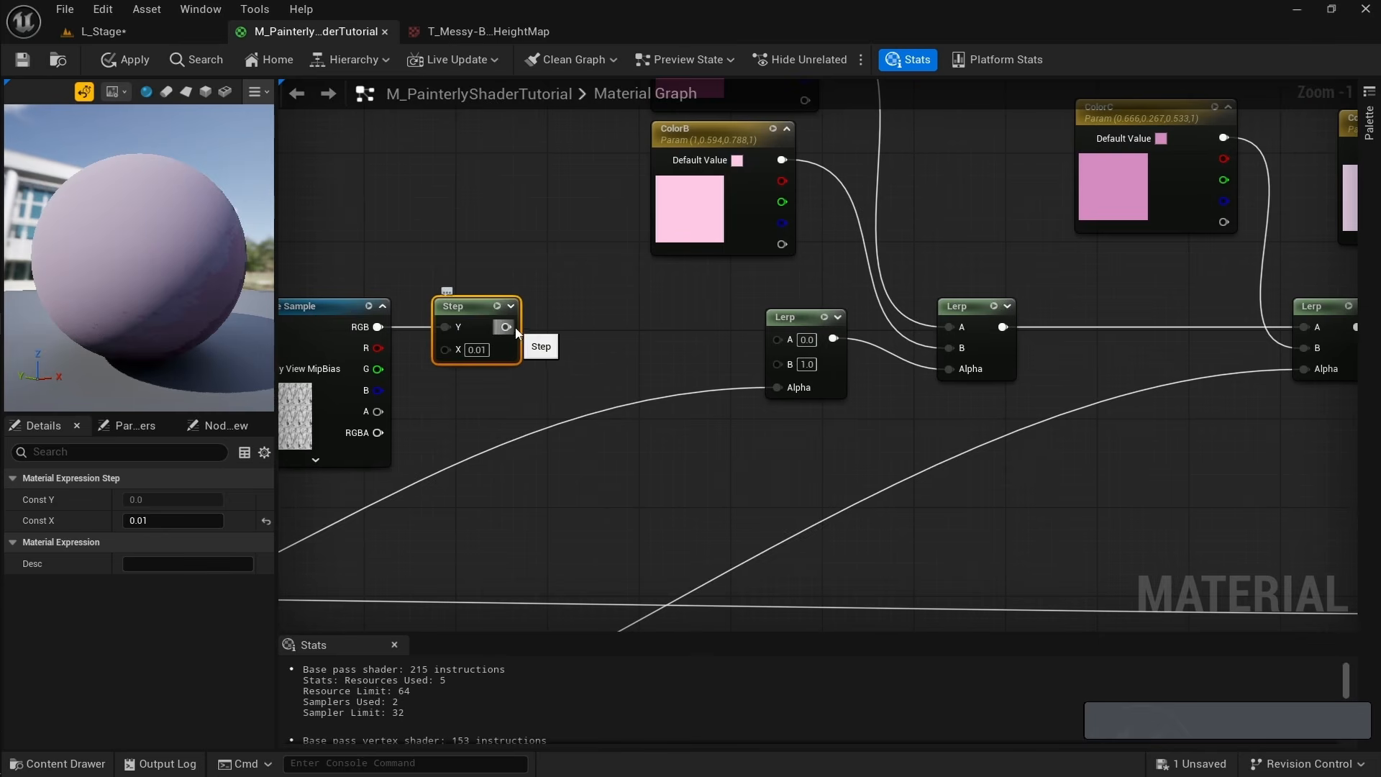
Connect the Step output to the masking Lerp's A input and check that Lerp with a temporary node preview.
{"action": "left_click_drag", "start_coordinate": [506, 327], "coordinate": [791, 339]}
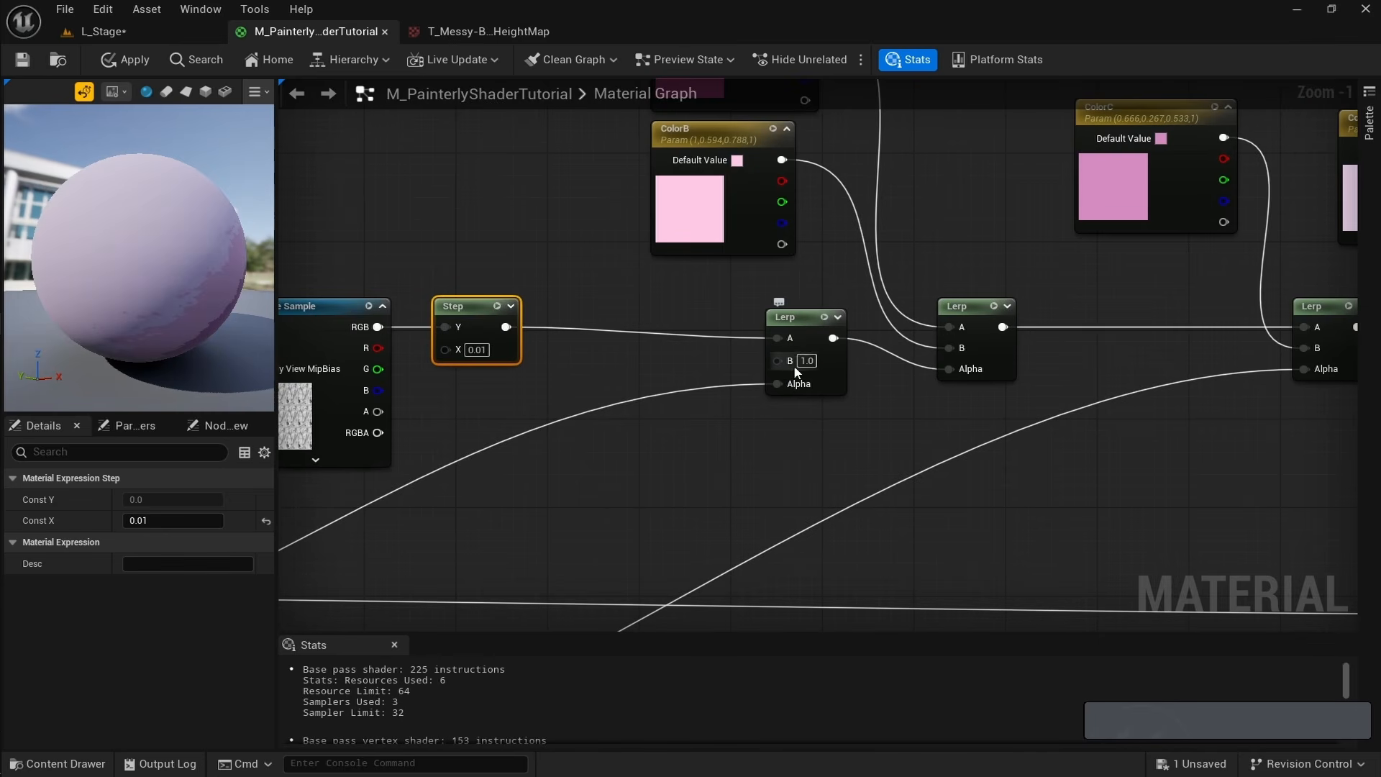
{"action": "right_click_drag", "start_coordinate": [793, 364], "coordinate": [706, 321]}
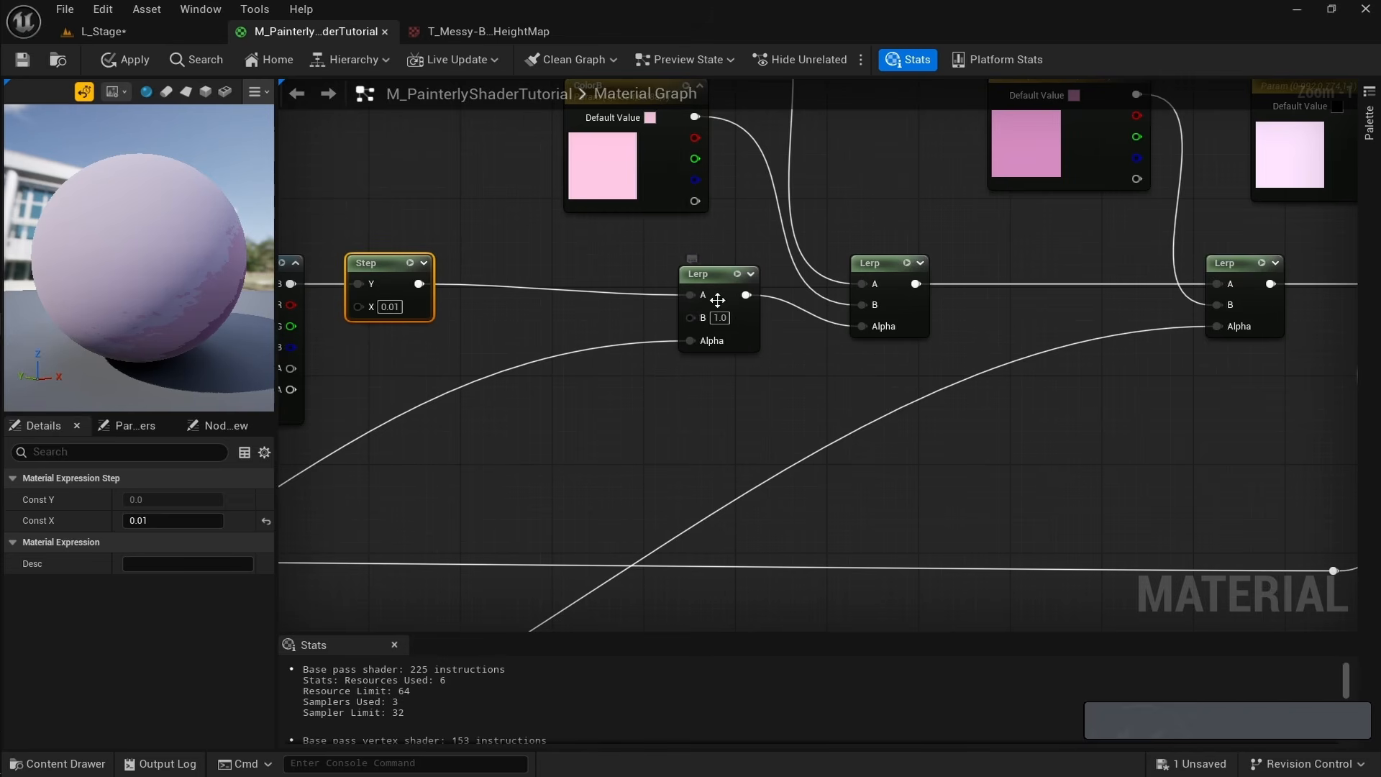
{"action": "left_click", "coordinate": [717, 299]}
{"action": "right_click", "coordinate": [719, 287]}
{"action": "left_click", "coordinate": [752, 334]}
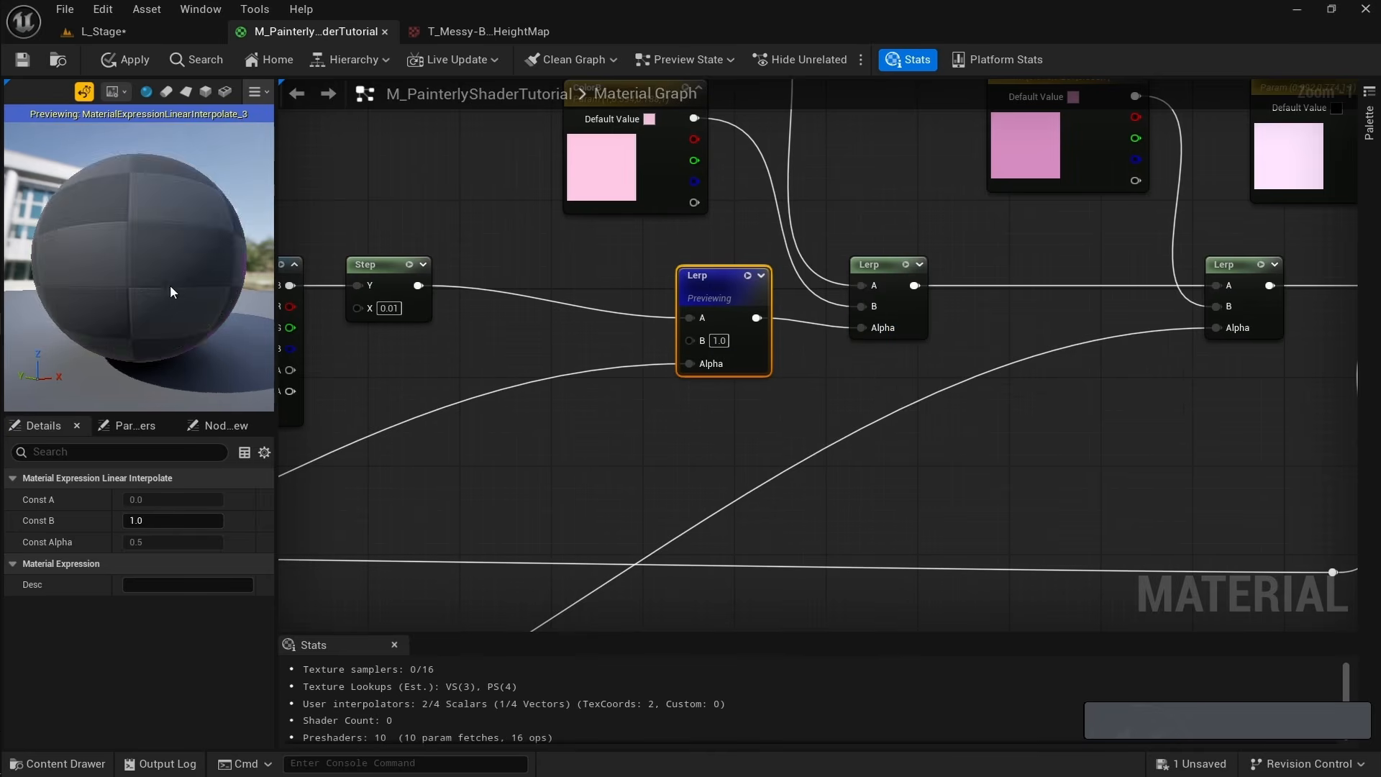
{"action": "mouse_move", "coordinate": [197, 299]}
{"action": "left_mouse_down"}
{"action": "mouse_move", "coordinate": [216, 260]}
{"action": "mouse_move", "coordinate": [194, 299]}
{"action": "mouse_move", "coordinate": [223, 299]}
{"action": "left_mouse_up"}
{"action": "right_click", "coordinate": [694, 309]}
{"action": "left_click", "coordinate": [727, 336]}
Move ColorC, the last color parameter, their Lerps, the Ceil wire's end reroute point, the Diffuse nodes and the material output farther from ColorB's Lerp.
{"action": "scroll", "coordinate": [719, 346], "scroll_direction": "down", "scroll_amount": 5}
{"action": "right_click_drag", "start_coordinate": [896, 413], "coordinate": [503, 366]}
{"action": "scroll", "coordinate": [563, 373], "scroll_direction": "up", "scroll_amount": 1}
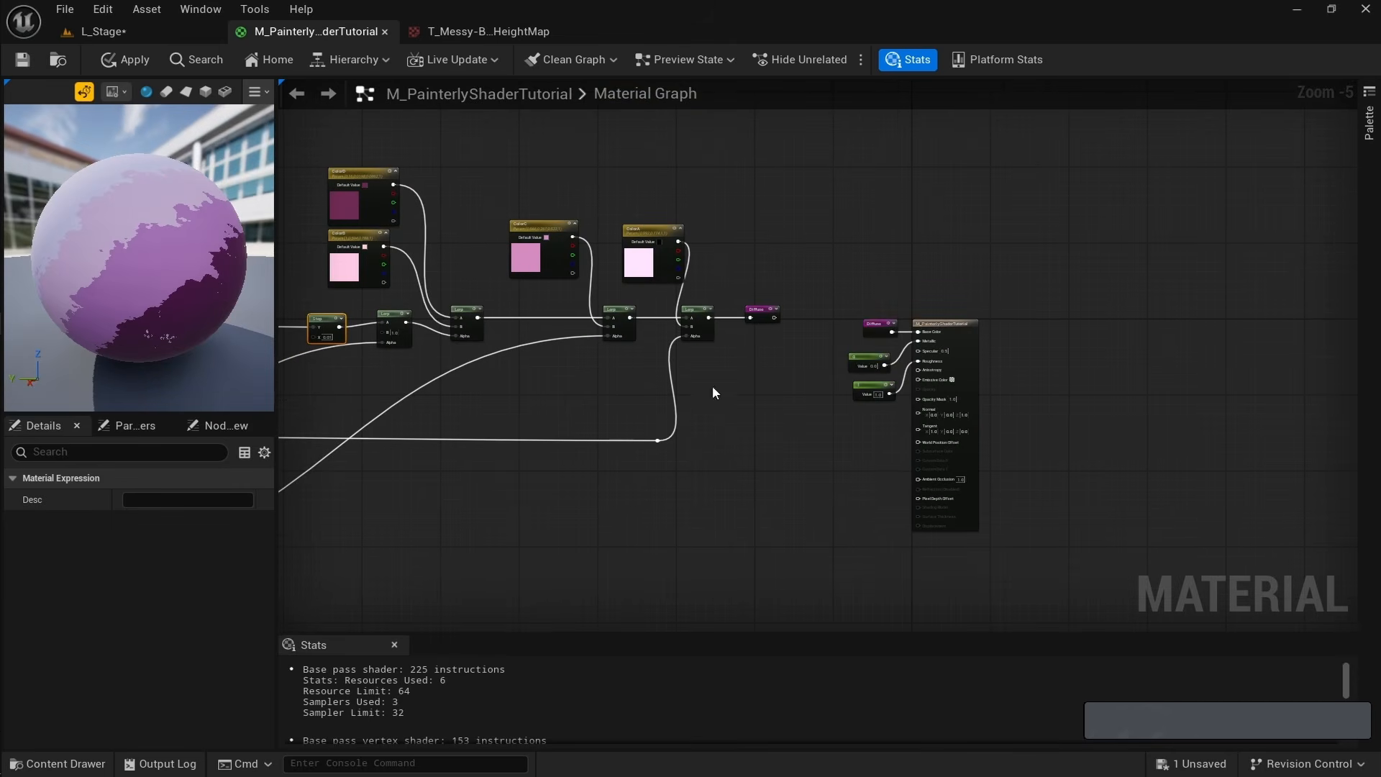
{"action": "scroll", "coordinate": [712, 392], "scroll_direction": "down", "scroll_amount": 1}
{"action": "left_click_drag", "start_coordinate": [832, 210], "coordinate": [509, 530]}
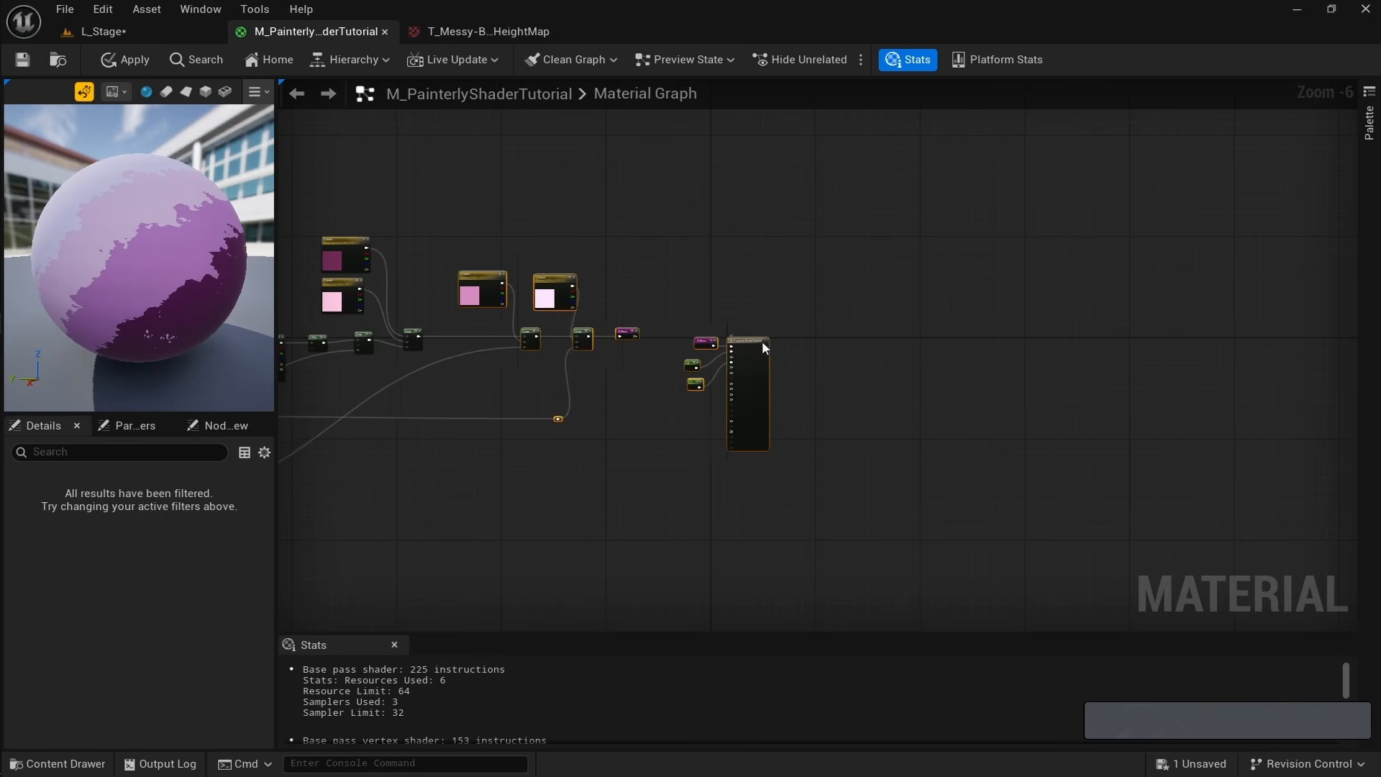
{"action": "left_click_drag", "start_coordinate": [763, 342], "coordinate": [856, 341]}
Add a reroute point to the wire between the lower If node and ColorC's Lerp, placing it level with that If node.
{"action": "right_click_drag", "start_coordinate": [538, 391], "coordinate": [641, 365]}
{"action": "double_click", "coordinate": [596, 345]}
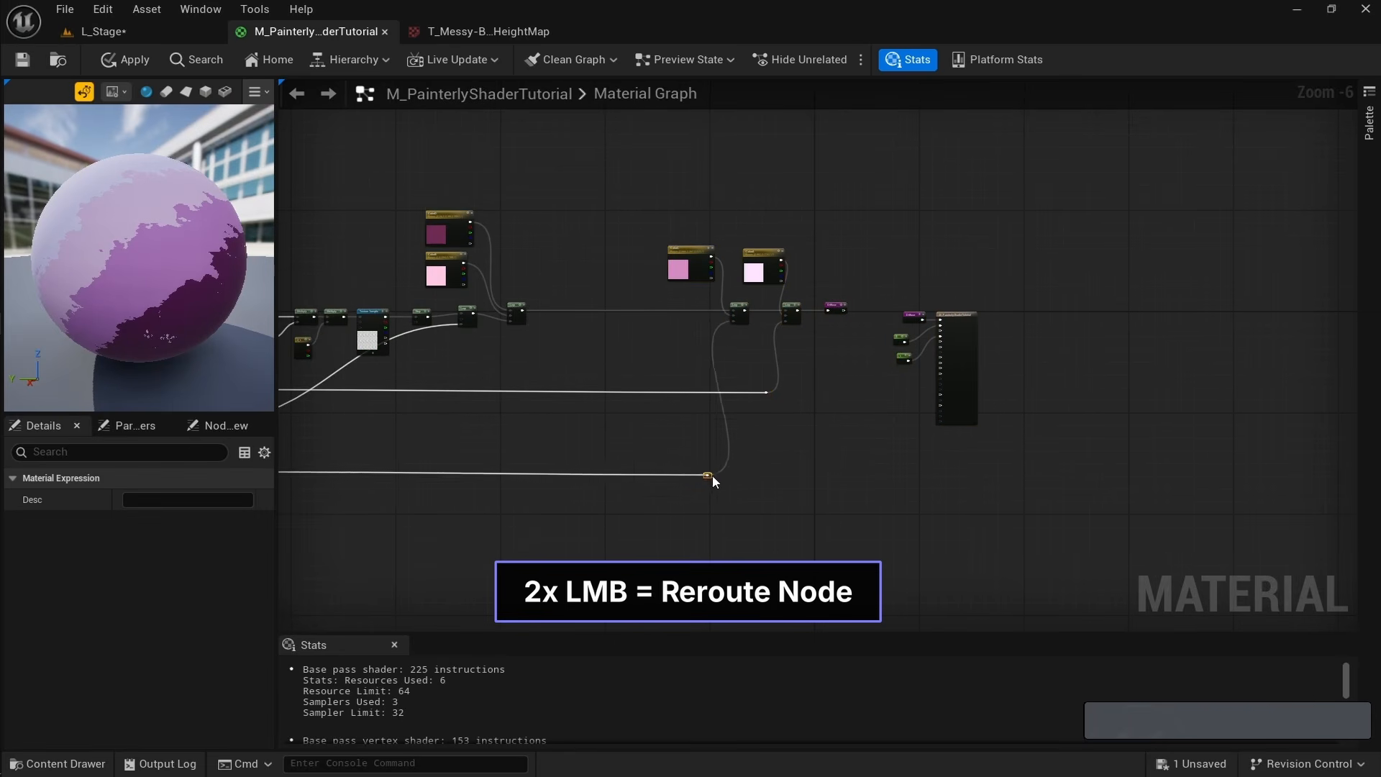
{"action": "left_click_drag", "start_coordinate": [712, 476], "coordinate": [696, 470]}
{"action": "right_click_drag", "start_coordinate": [488, 466], "coordinate": [775, 412]}
{"action": "scroll", "coordinate": [774, 411], "scroll_direction": "up", "scroll_amount": 1}
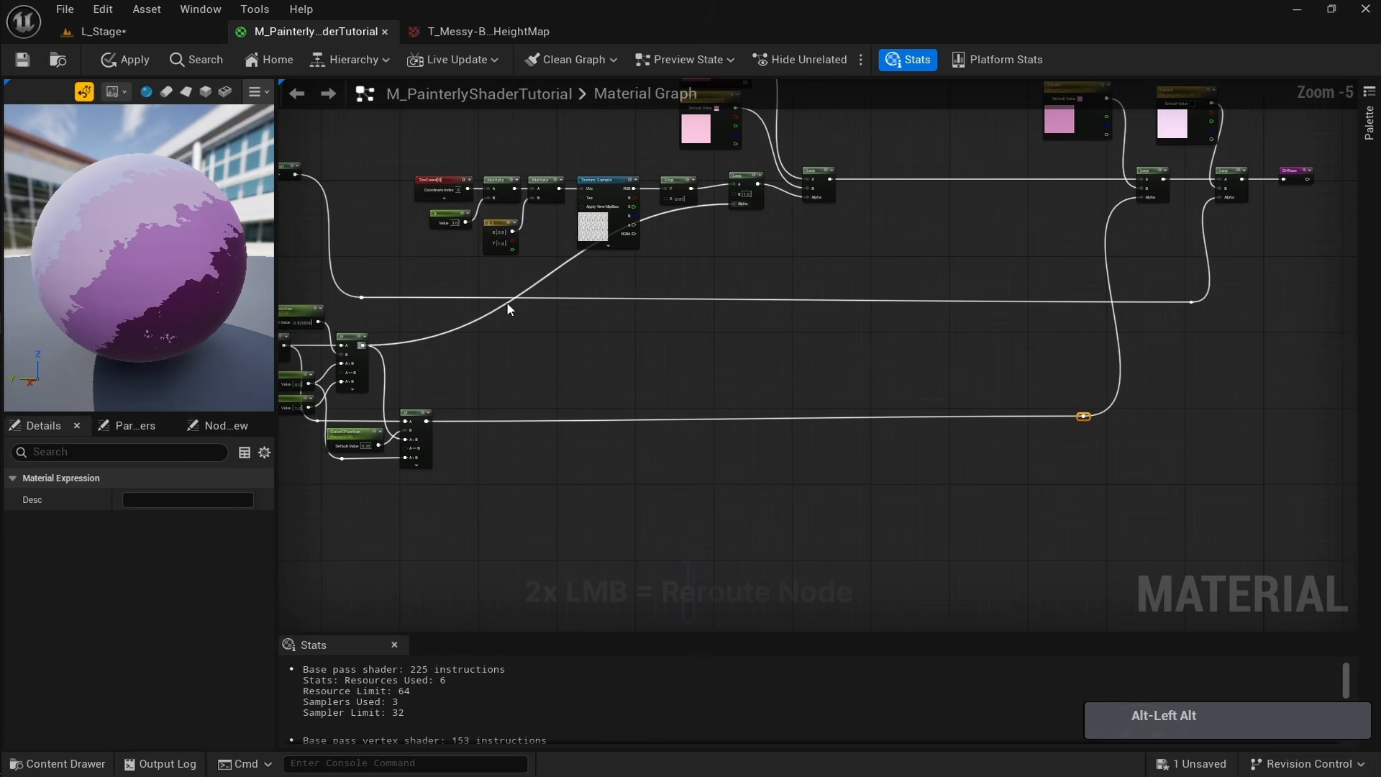
Add a reroute point to the wire between the upper If node and the masking Lerp's Alpha, placing it level with that If node.
{"action": "double_click", "coordinate": [508, 309]}
{"action": "left_click_drag", "start_coordinate": [508, 303], "coordinate": [689, 348]}
{"action": "right_click_drag", "start_coordinate": [779, 352], "coordinate": [555, 418]}
{"action": "scroll", "coordinate": [555, 417], "scroll_direction": "up", "scroll_amount": 2}
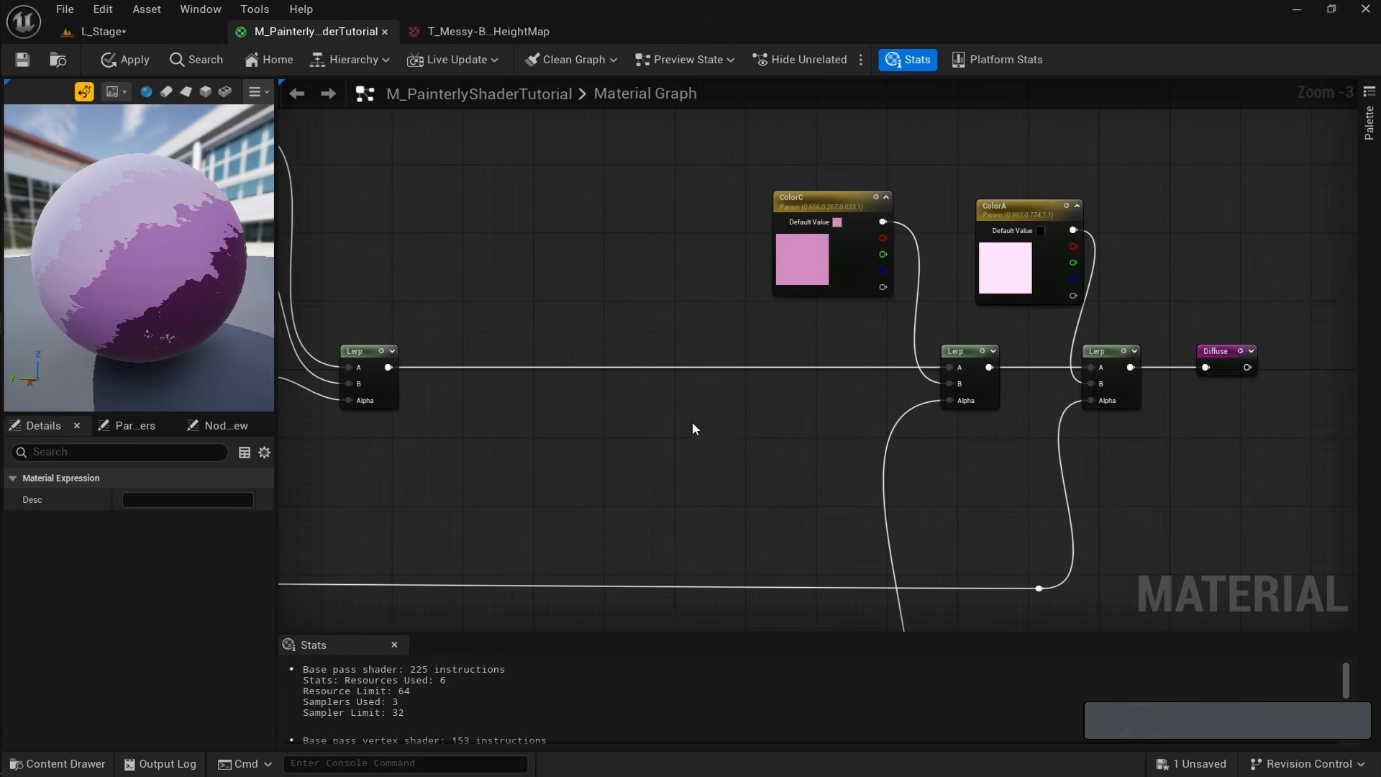
Add a Lerp before ColorC's Lerp, move the lower If wire to its Alpha and connect its output to ColorC's Lerp Alpha.
{"action": "right_click_drag", "start_coordinate": [692, 429], "coordinate": [676, 314]}
{"action": "left_click", "coordinate": [693, 349]}
{"action": "left_click", "coordinate": [702, 338]}
{"action": "left_click_drag", "start_coordinate": [729, 342], "coordinate": [794, 309]}
{"action": "left_click_drag", "start_coordinate": [933, 284], "coordinate": [775, 360], "text": "ctrl"}
{"action": "left_click_drag", "start_coordinate": [820, 319], "coordinate": [838, 319]}
{"action": "left_click_drag", "start_coordinate": [937, 338], "coordinate": [941, 293]}
{"action": "right_click_drag", "start_coordinate": [856, 374], "coordinate": [784, 383]}
{"action": "scroll", "coordinate": [784, 383], "scroll_direction": "up", "scroll_amount": 1}
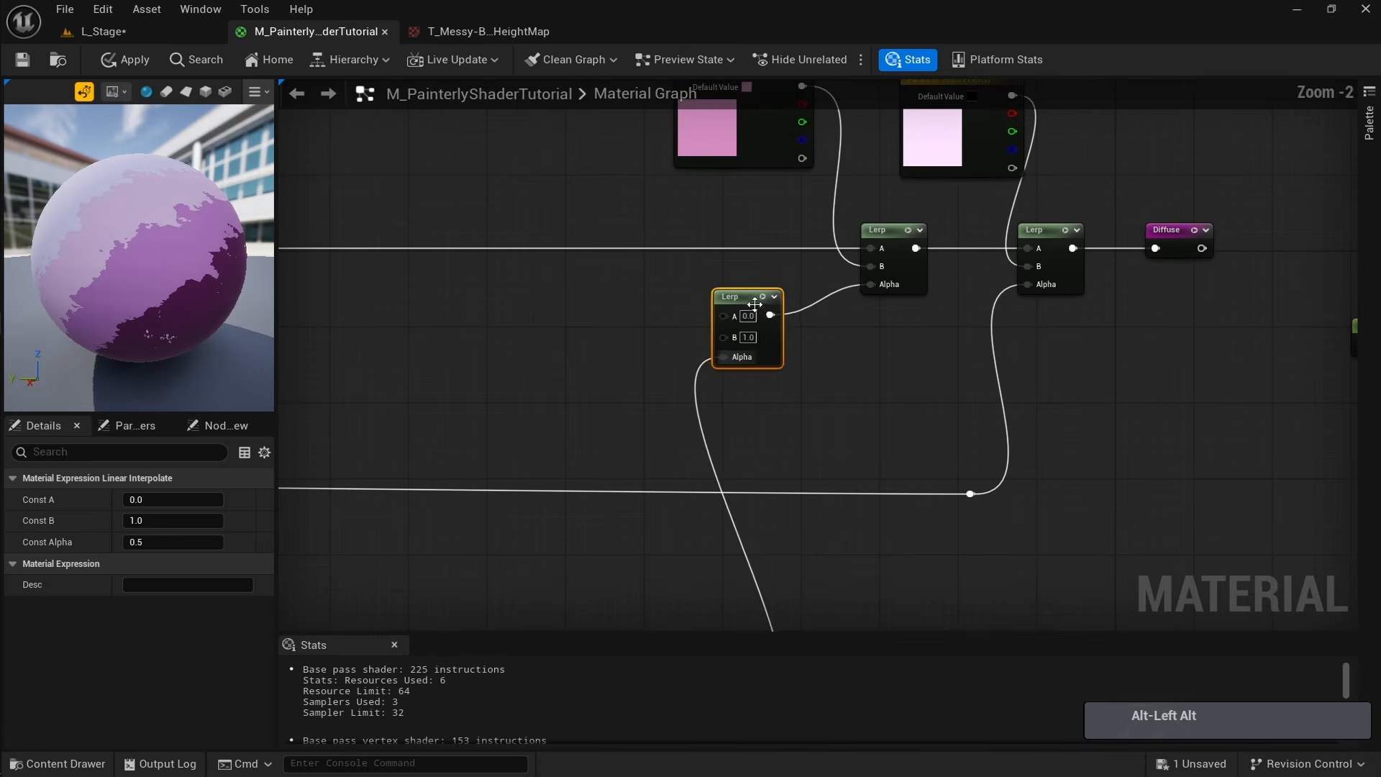
{"action": "left_click_drag", "start_coordinate": [748, 296], "coordinate": [776, 296]}
Copy the TexCoord, constant, Multiply, Texture Sample and Step nodes and paste them beside the new Lerp before ColorC's Lerp.
{"action": "right_click_drag", "start_coordinate": [662, 350], "coordinate": [745, 347]}
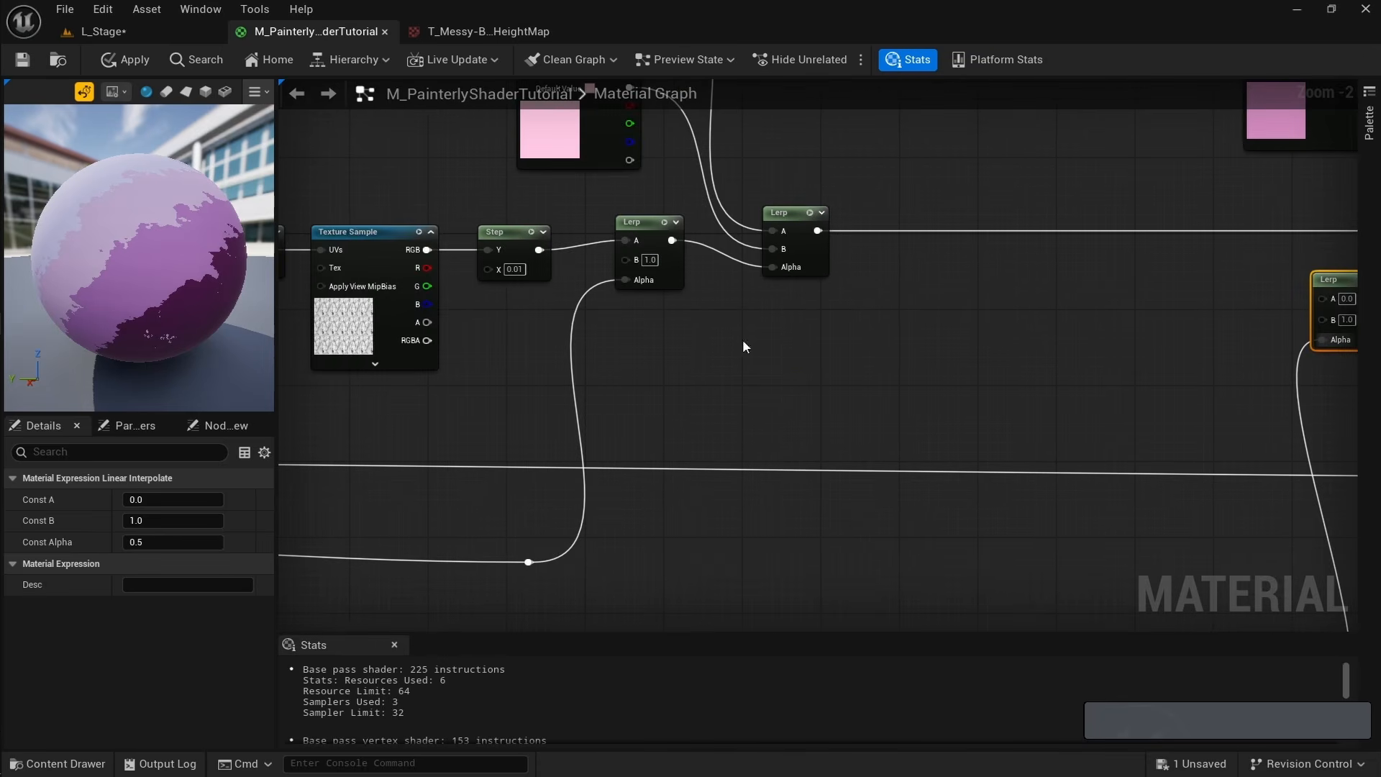
{"action": "right_click_drag", "start_coordinate": [1118, 332], "coordinate": [903, 335]}
{"action": "left_click", "coordinate": [631, 331]}
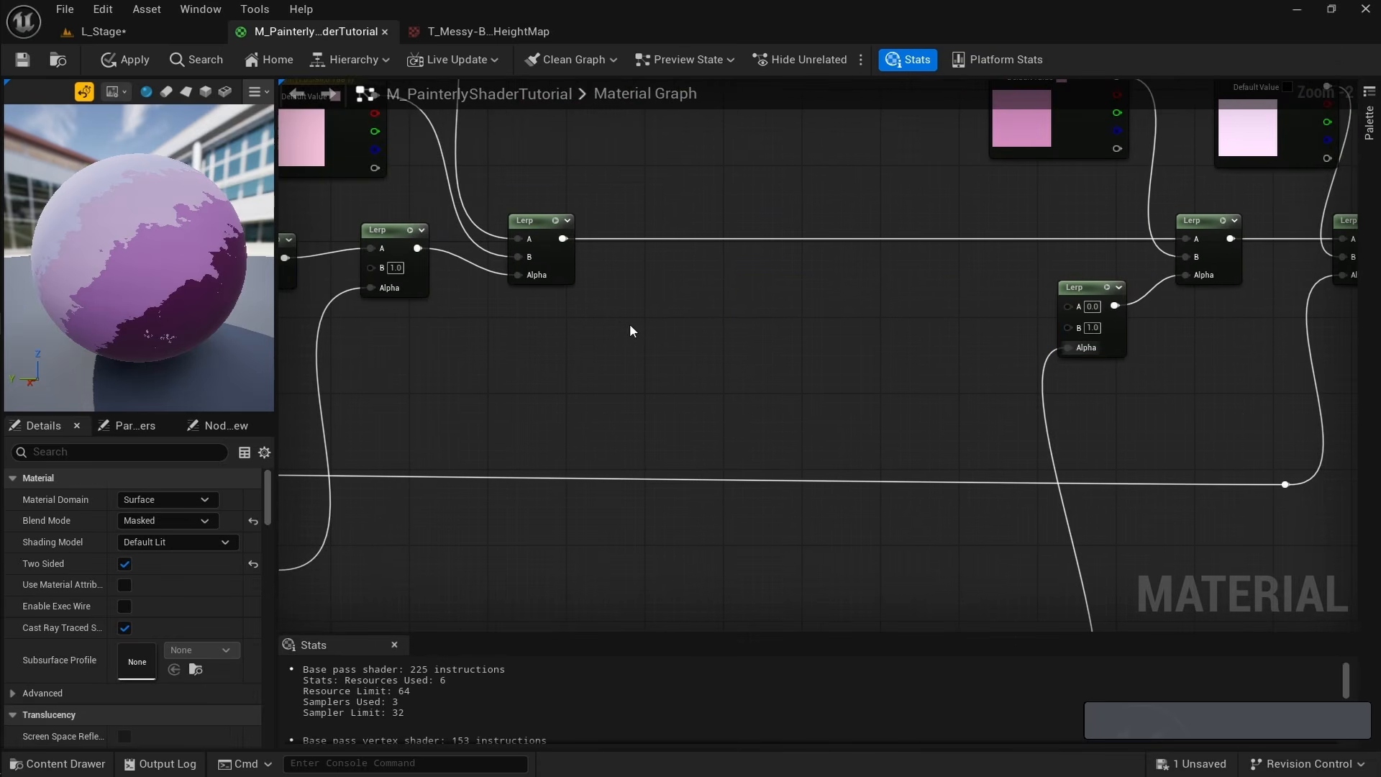
{"action": "right_click_drag", "start_coordinate": [617, 323], "coordinate": [906, 427]}
{"action": "right_click", "coordinate": [792, 395]}
{"action": "right_click_drag", "start_coordinate": [547, 388], "coordinate": [803, 314]}
{"action": "left_click_drag", "start_coordinate": [332, 194], "coordinate": [713, 424]}
{"action": "left_click_drag", "start_coordinate": [808, 420], "coordinate": [810, 420]}
{"action": "key", "text": "ctrl+c"}
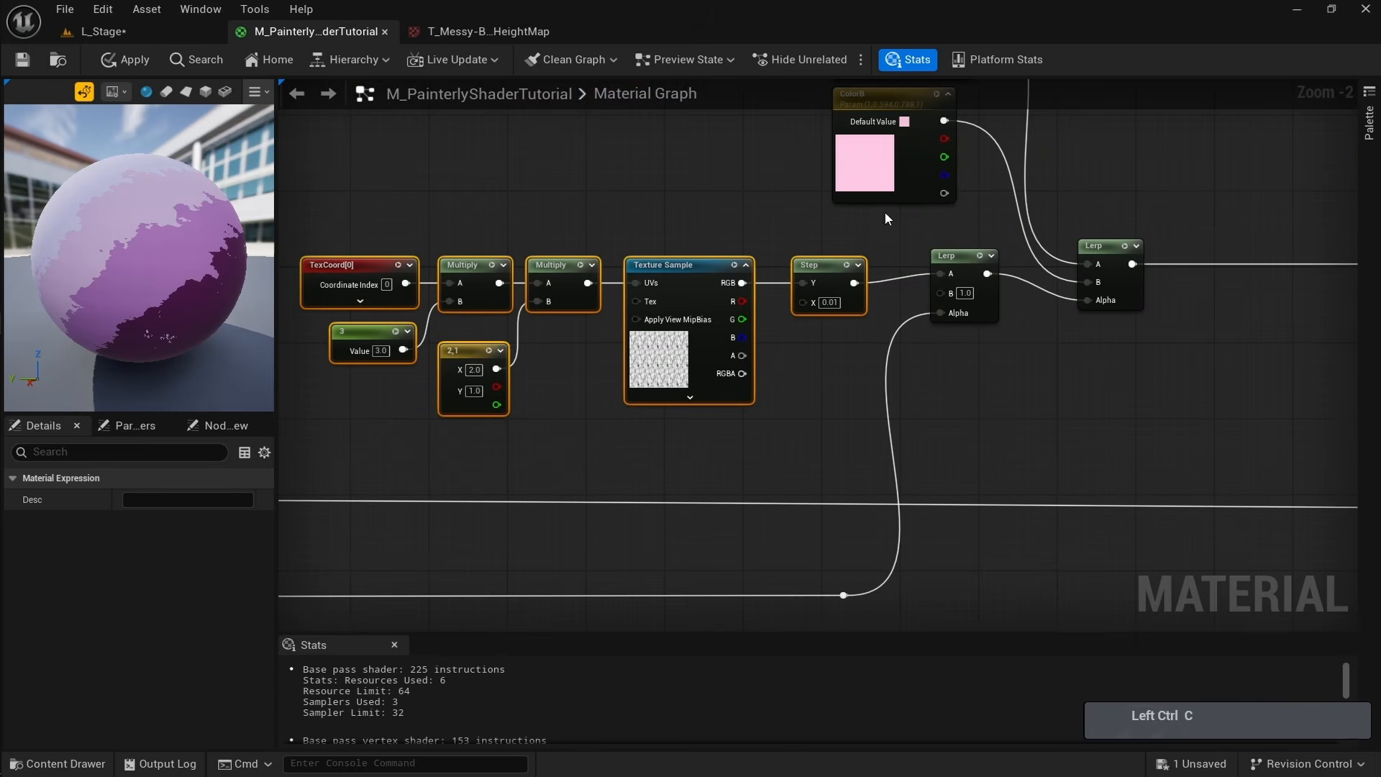
{"action": "right_click_drag", "start_coordinate": [1342, 307], "coordinate": [687, 318]}
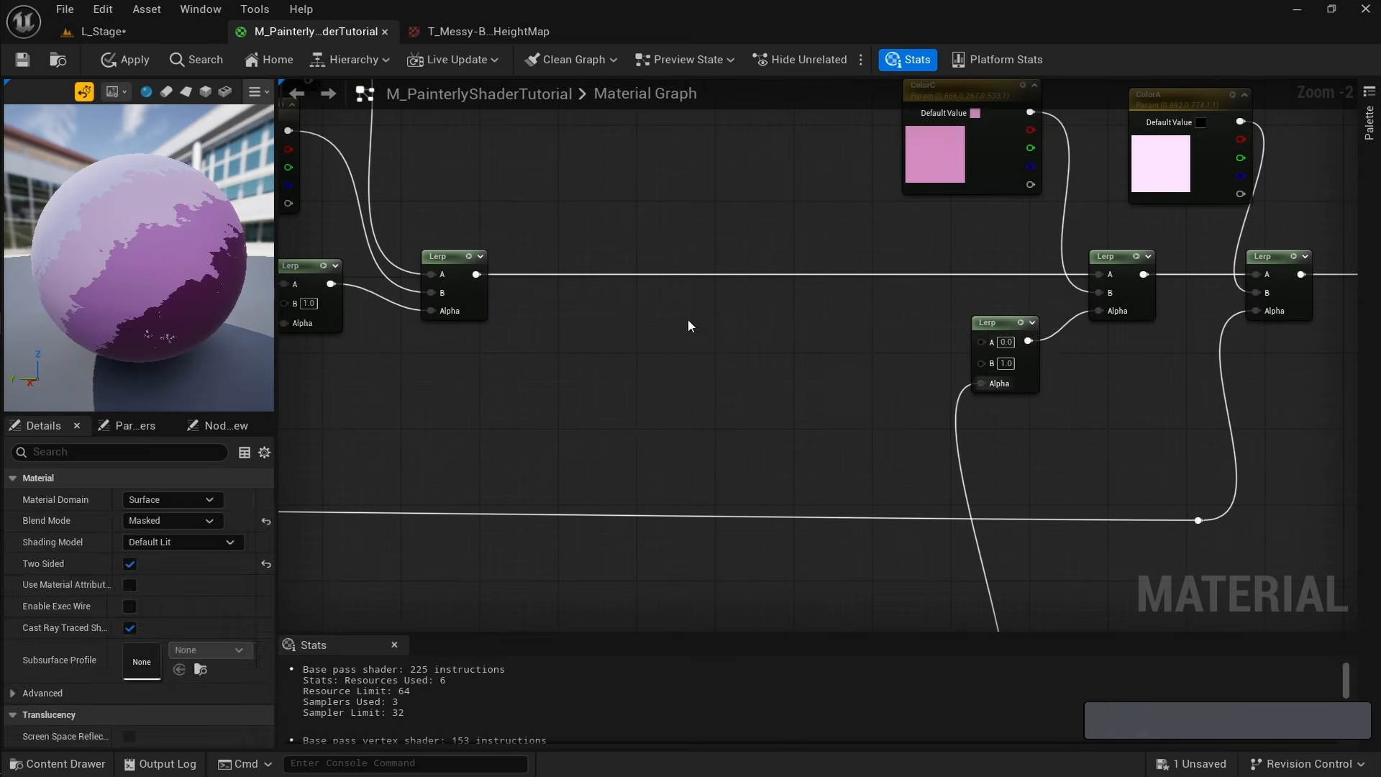
{"action": "key", "text": "ctrl+v"}
{"action": "left_click_drag", "start_coordinate": [727, 313], "coordinate": [777, 266]}
Move ColorC, ColorA, their Lerps, the Diffuse nodes and the material output farther along, and position the pasted chain in the gap.
{"action": "scroll", "coordinate": [784, 321], "scroll_direction": "down", "scroll_amount": 2}
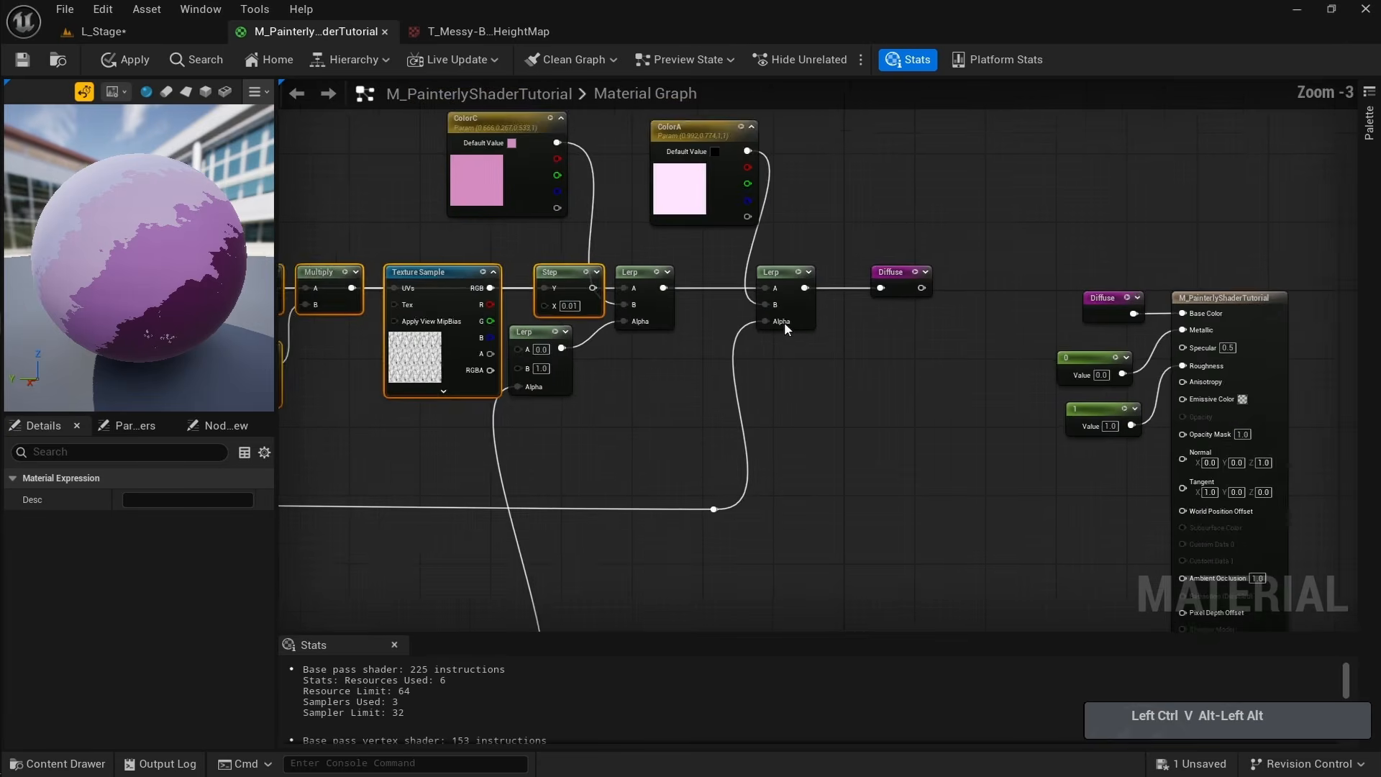
{"action": "right_click_drag", "start_coordinate": [784, 322], "coordinate": [674, 315]}
{"action": "left_click_drag", "start_coordinate": [973, 173], "coordinate": [440, 461]}
{"action": "left_click", "coordinate": [373, 209], "text": "shift"}
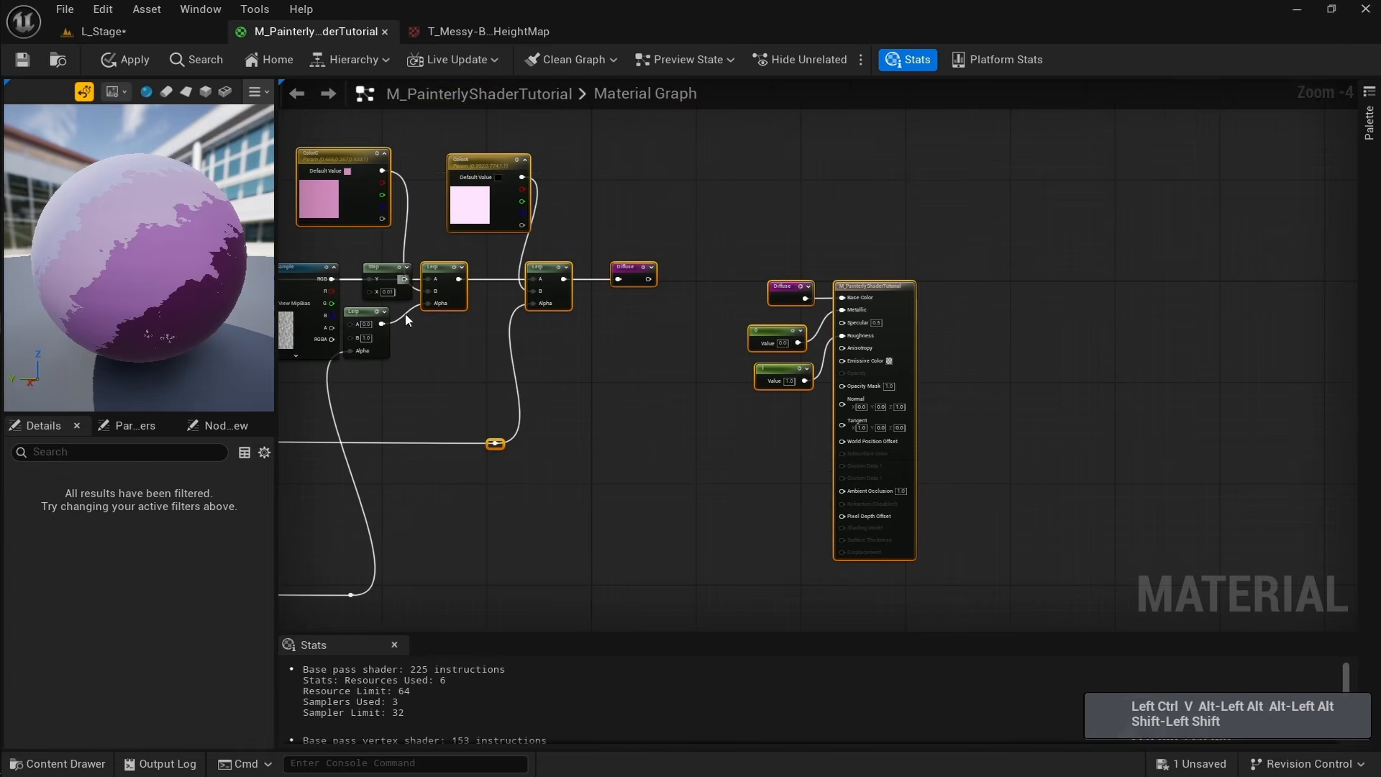
{"action": "left_click_drag", "start_coordinate": [382, 312], "coordinate": [500, 319], "text": "shift"}
{"action": "scroll", "coordinate": [320, 310], "scroll_direction": "up", "scroll_amount": 2}
{"action": "right_click_drag", "start_coordinate": [320, 309], "coordinate": [791, 308]}
{"action": "left_click_drag", "start_coordinate": [906, 221], "coordinate": [435, 416]}
{"action": "left_click_drag", "start_coordinate": [443, 248], "coordinate": [493, 248]}
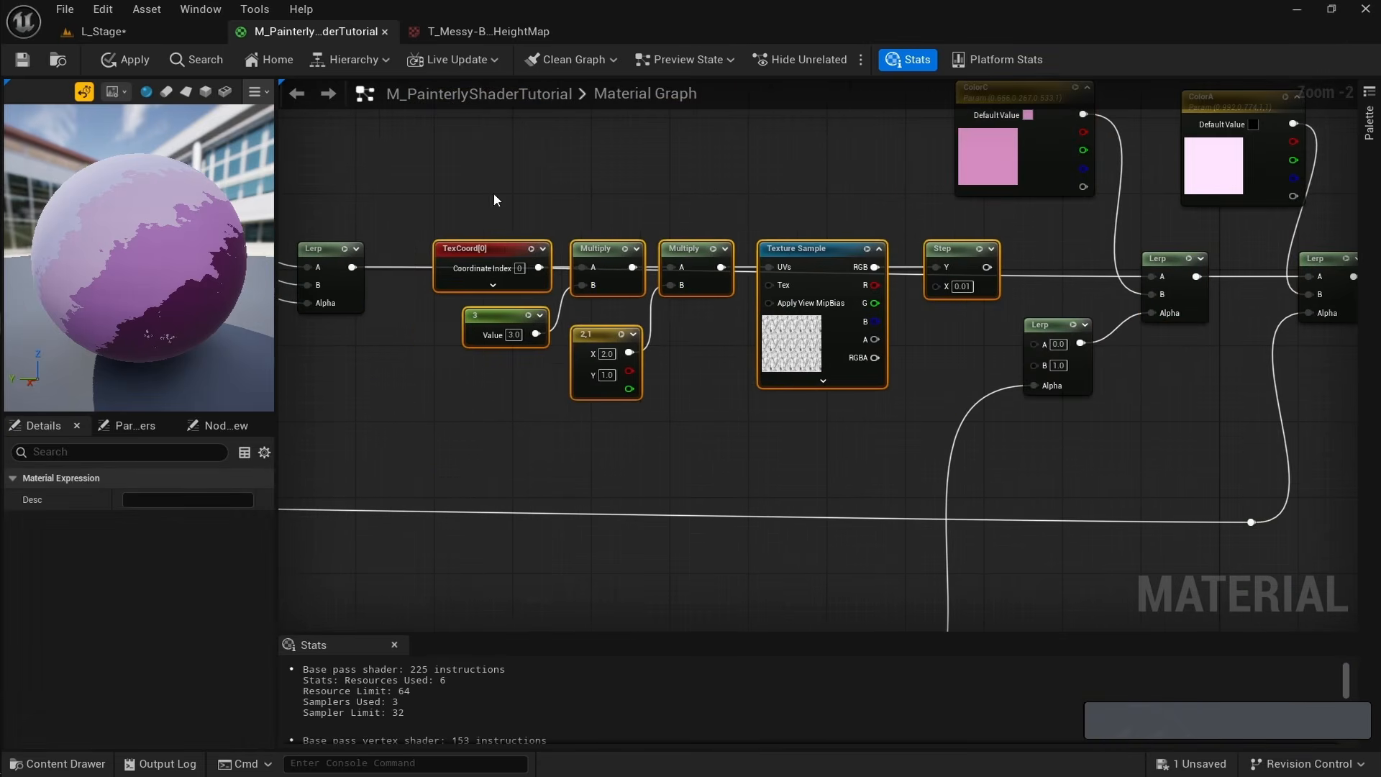
Add two reroute points to the wire between ColorB's and ColorC's Lerps, raising it above the pasted texture nodes.
{"action": "double_click", "coordinate": [398, 267]}
{"action": "left_click_drag", "start_coordinate": [407, 269], "coordinate": [441, 208]}
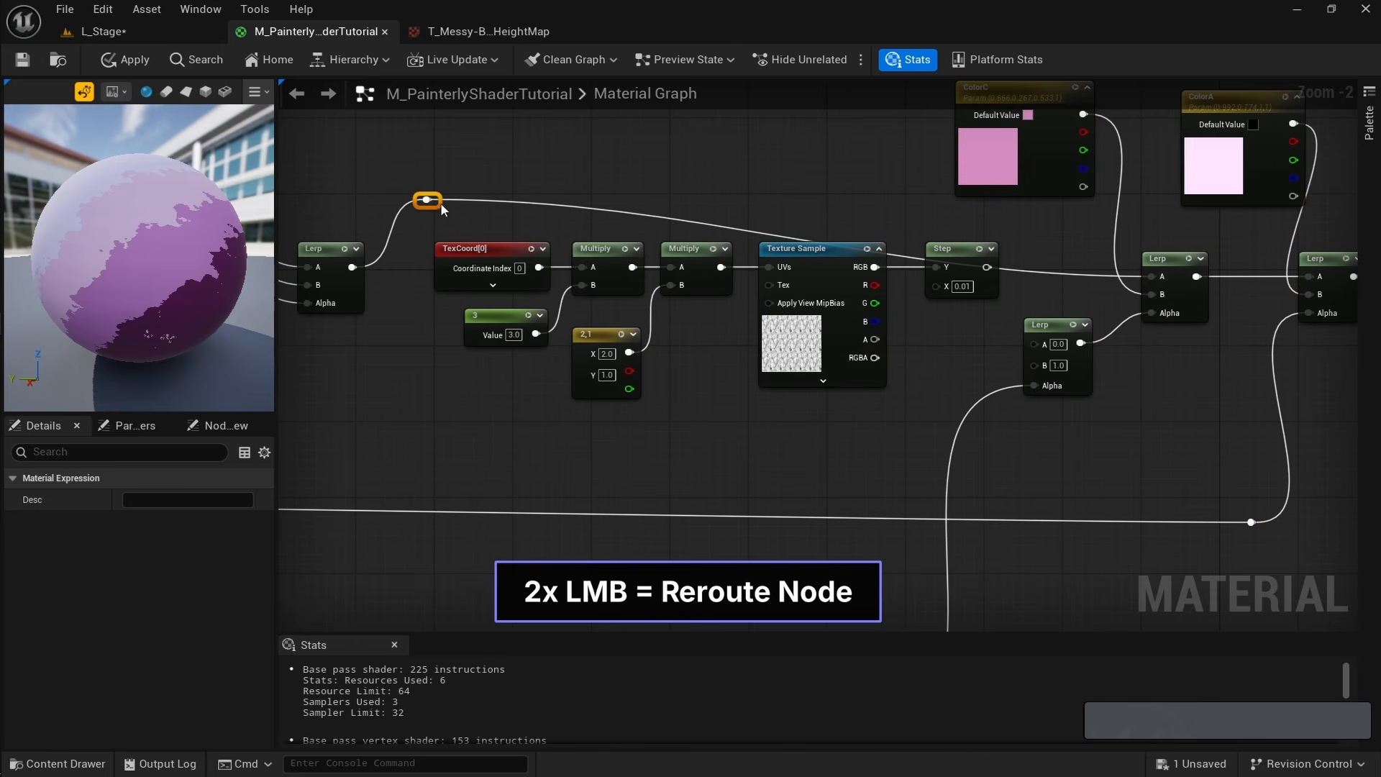
{"action": "double_click", "coordinate": [1057, 277]}
{"action": "left_click_drag", "start_coordinate": [1057, 276], "coordinate": [1054, 220]}
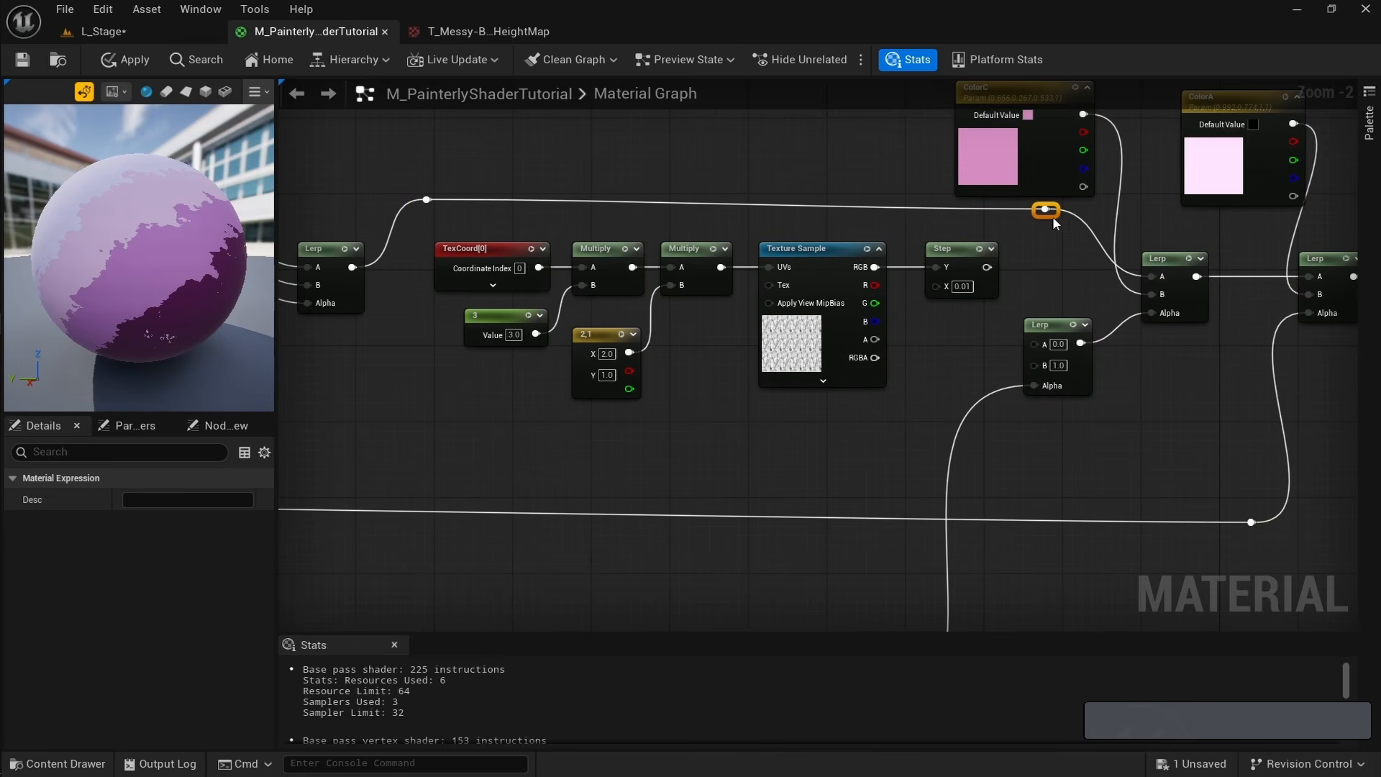
Set the pasted tiling constant to 1 and the two-component constant's X to 1, and move the latter closer to its Multiply.
{"action": "scroll", "coordinate": [820, 306], "scroll_direction": "down", "scroll_amount": 1}
{"action": "scroll", "coordinate": [839, 308], "scroll_direction": "up", "scroll_amount": 3}
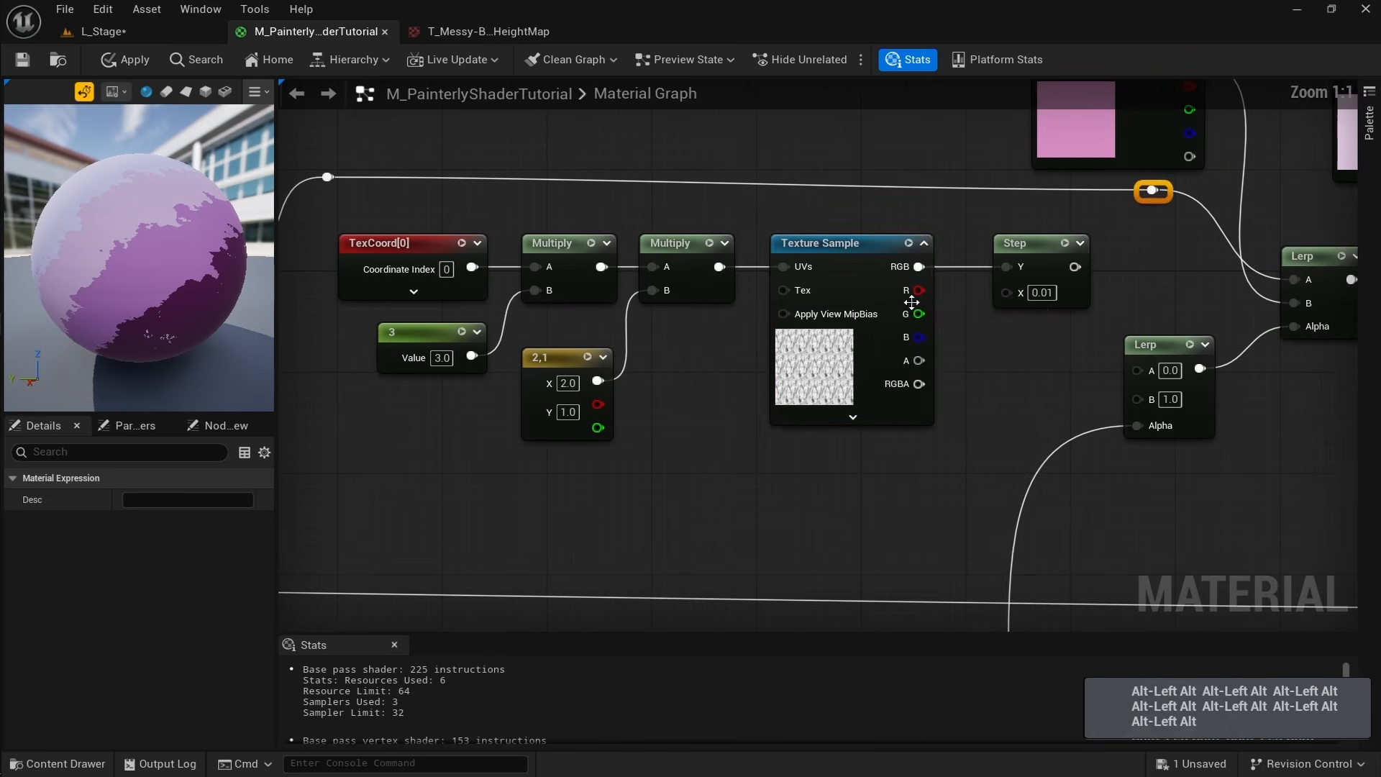
{"action": "right_click", "coordinate": [790, 305]}
{"action": "left_click", "coordinate": [722, 381]}
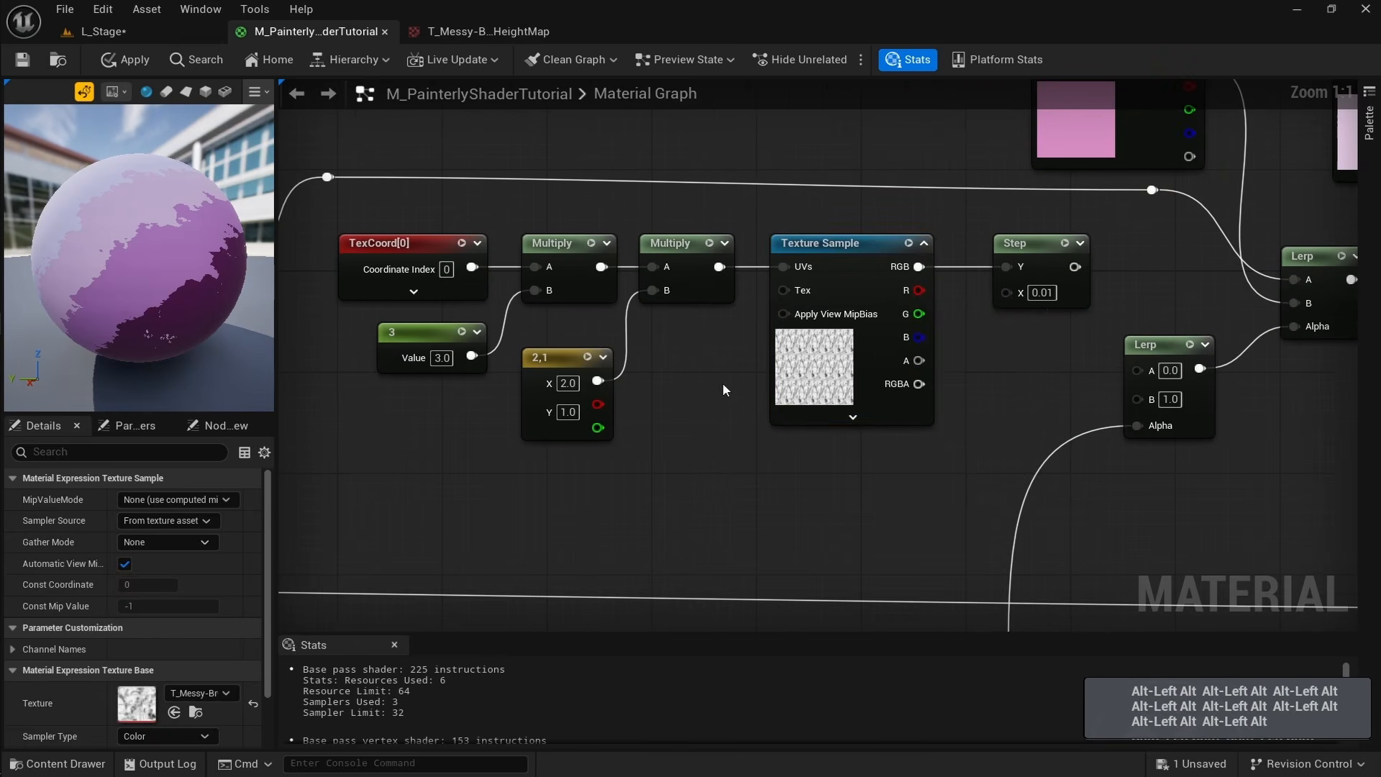
{"action": "left_click", "coordinate": [443, 357]}
{"action": "type", "text": "1"}
{"action": "key", "text": "Return"}
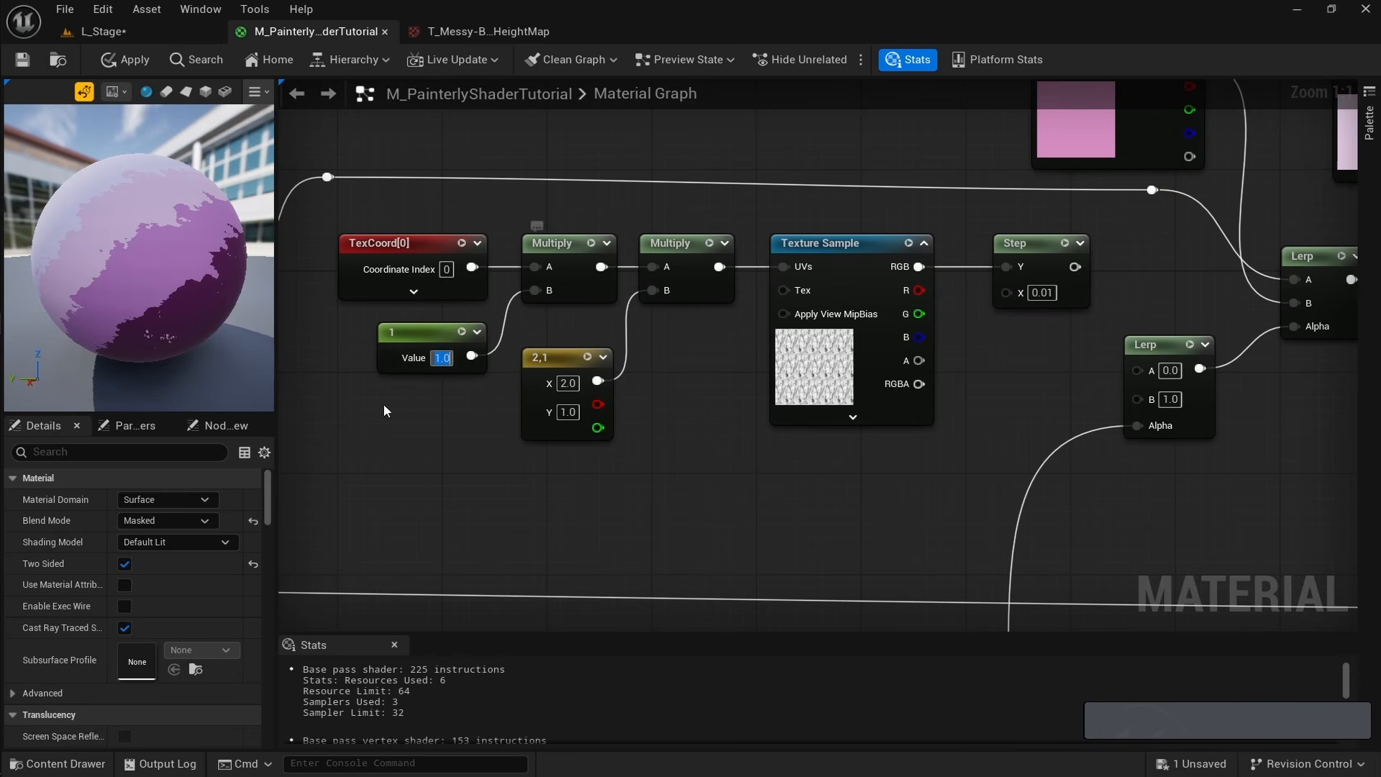
{"action": "type", "text": "1"}
{"action": "key", "text": "Return"}
{"action": "left_click_drag", "start_coordinate": [554, 362], "coordinate": [592, 349]}
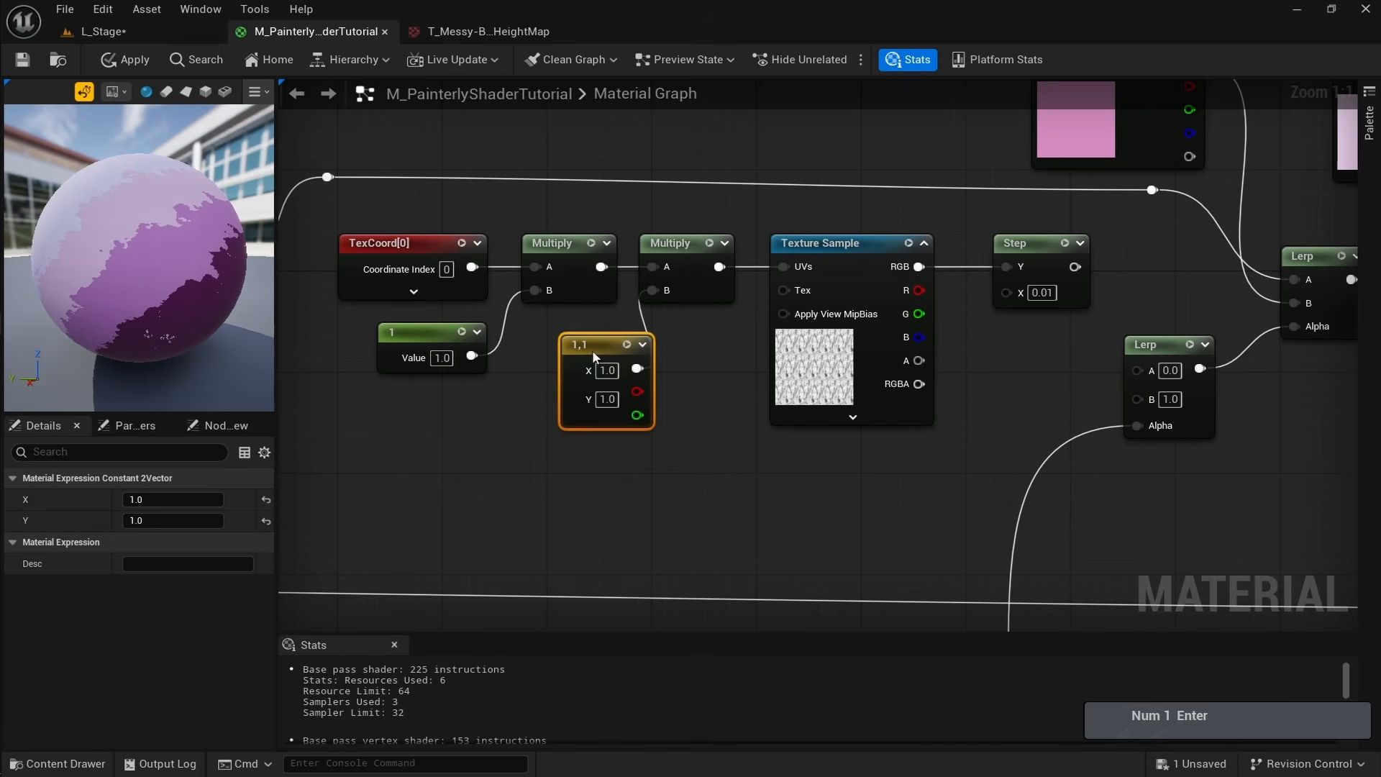
Try 0.14 as the pasted Step node's X value, and settle on 0.1.
{"action": "right_click_drag", "start_coordinate": [628, 329], "coordinate": [297, 357]}
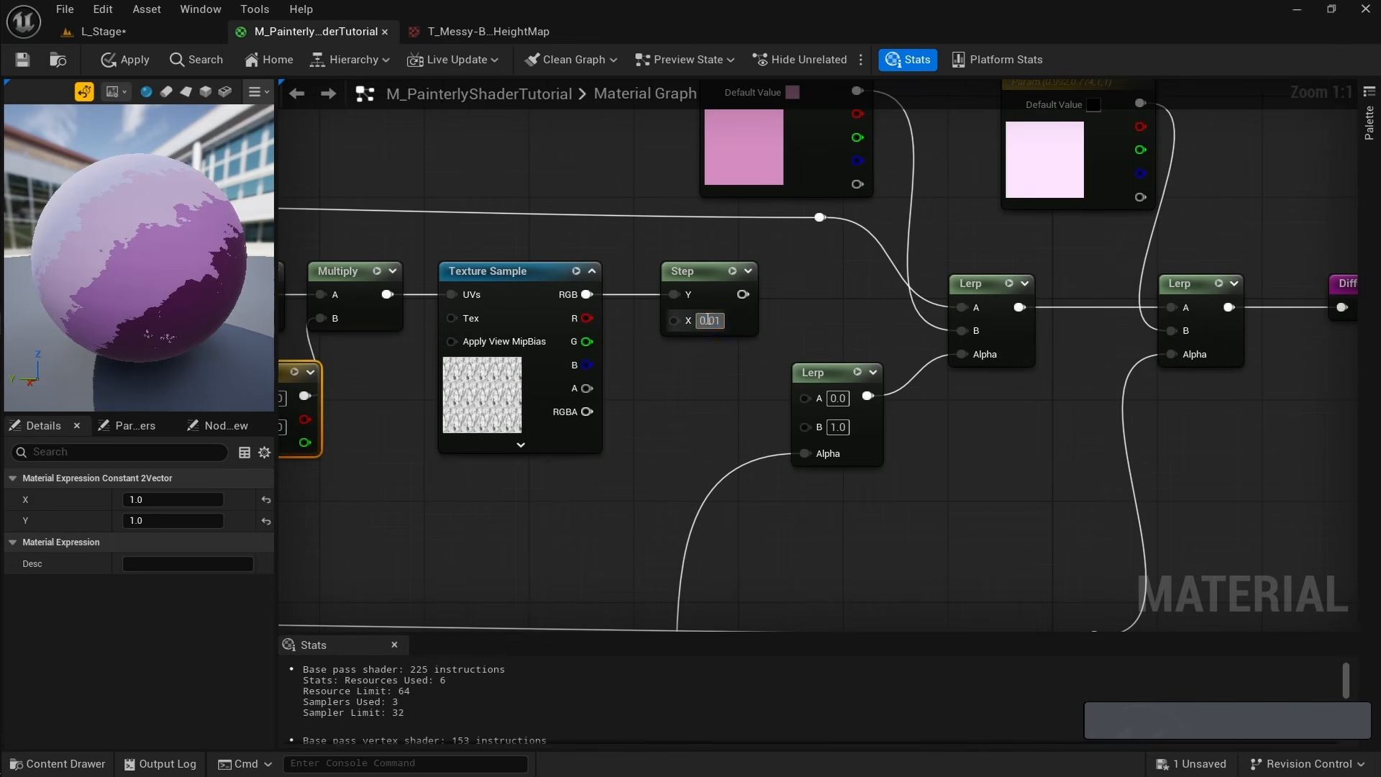
{"action": "type", "text": ".14"}
{"action": "key", "text": "Return"}
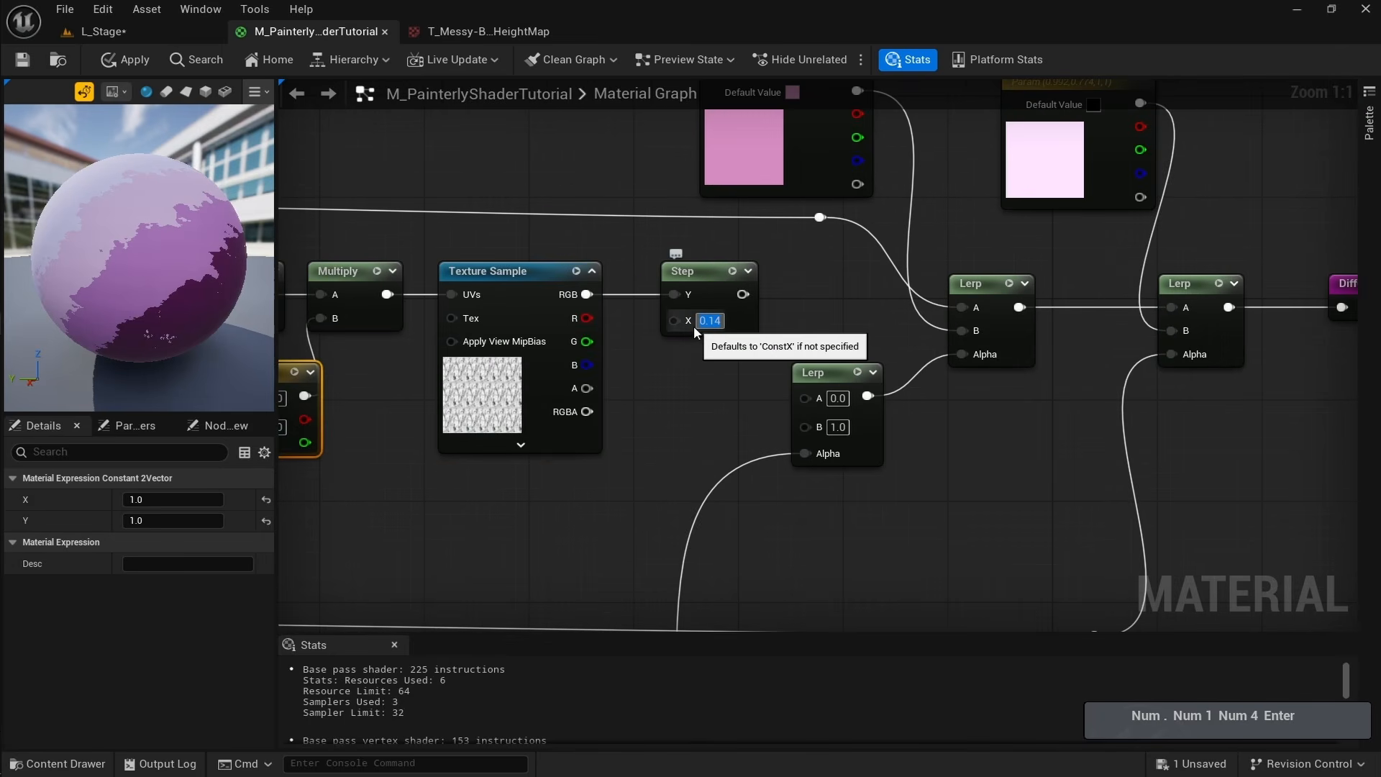
{"action": "type", "text": ".1"}
{"action": "key", "text": "Return"}
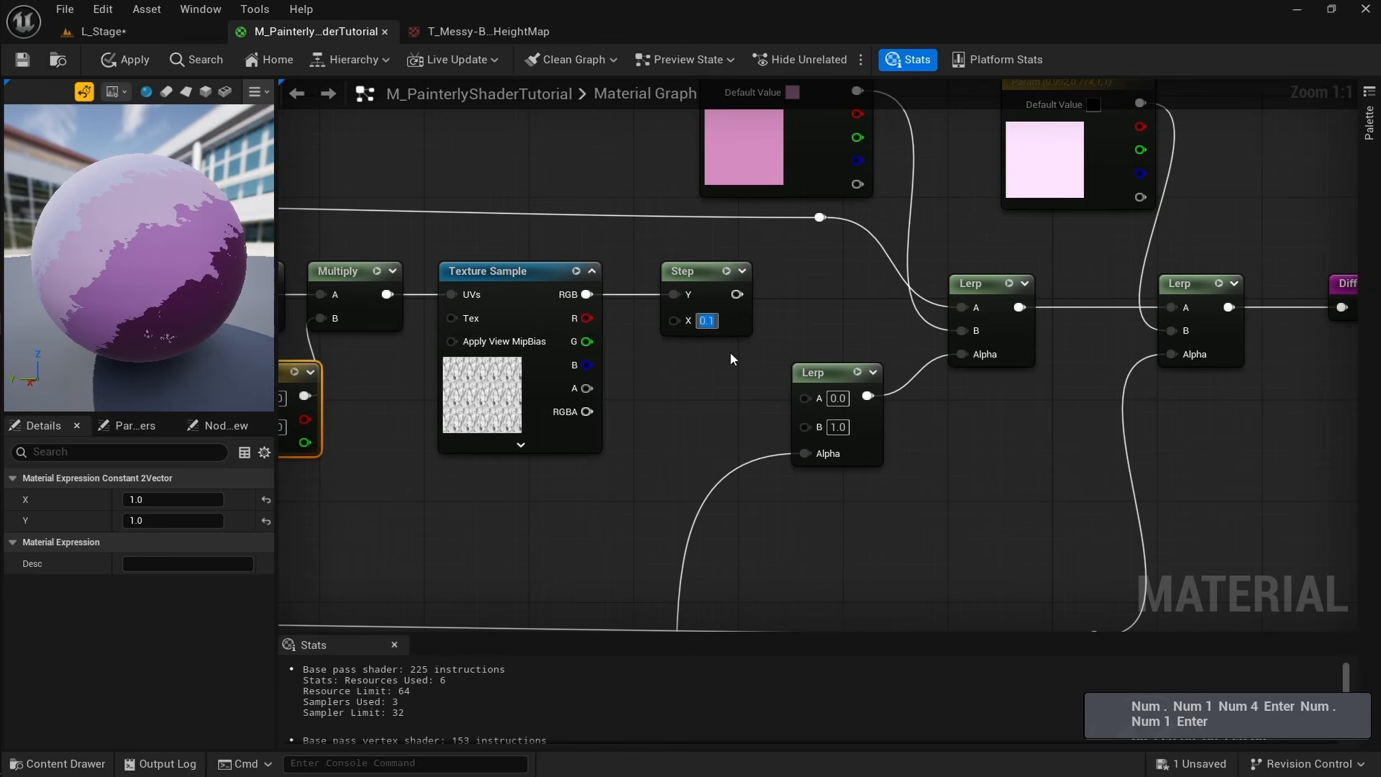
Preview the pasted Step node on the sphere to examine its brush-stroke mask.
{"action": "right_click_drag", "start_coordinate": [732, 358], "coordinate": [581, 375]}
{"action": "right_click", "coordinate": [558, 291]}
{"action": "left_click", "coordinate": [617, 347]}
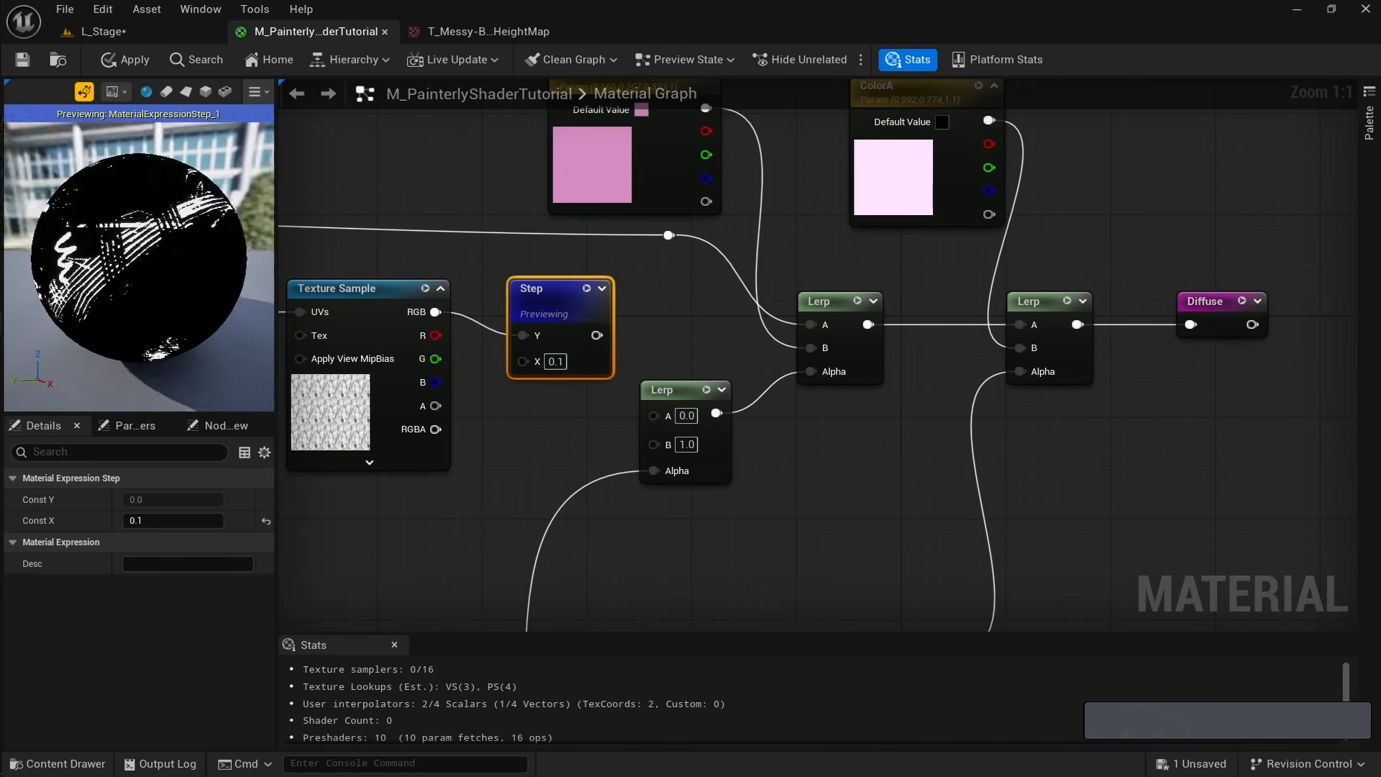
{"action": "right_click_drag", "start_coordinate": [625, 349], "coordinate": [628, 349]}
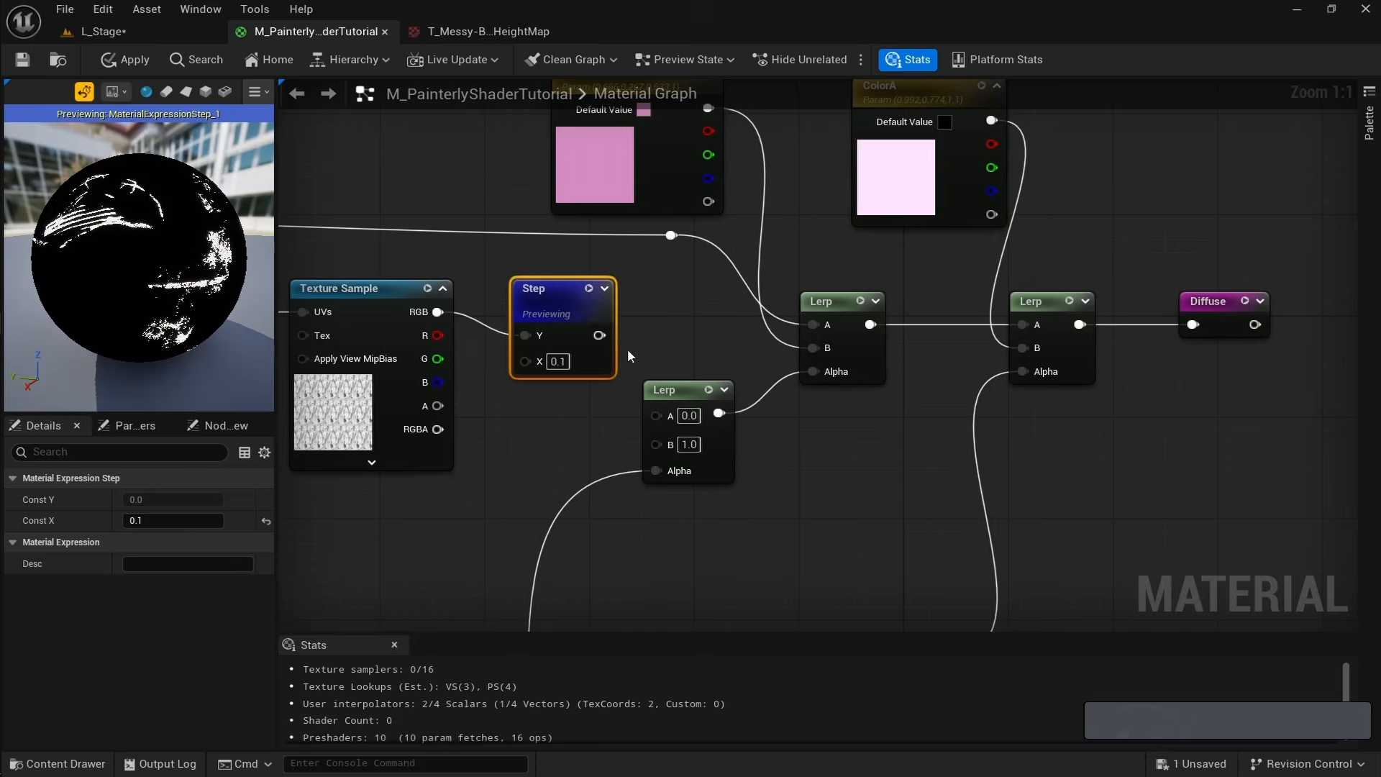
Connect the pasted Step's output to the A input of ColorC's masking Lerp and check that Lerp with a temporary node preview.
{"action": "left_click_drag", "start_coordinate": [589, 312], "coordinate": [690, 338]}
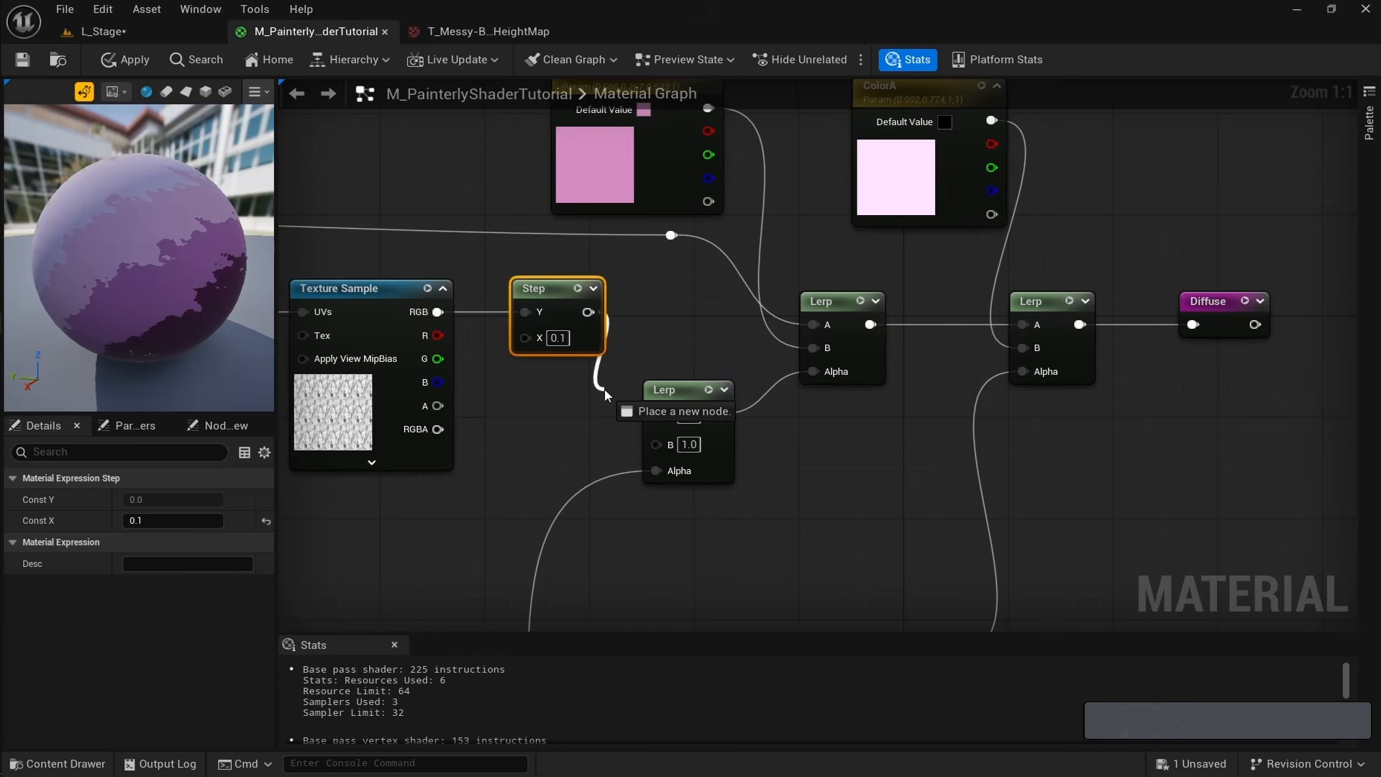
{"action": "left_click_drag", "start_coordinate": [604, 390], "coordinate": [661, 415]}
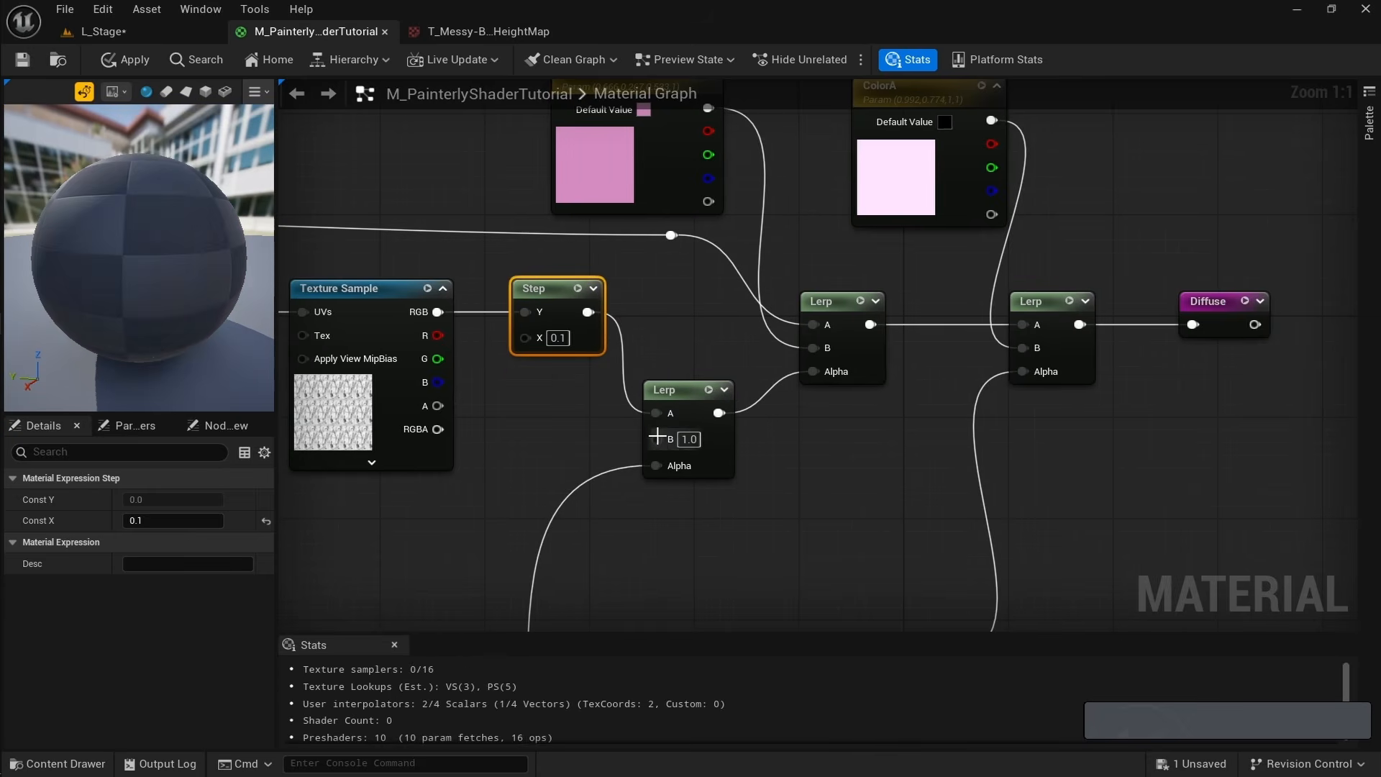
{"action": "left_click", "coordinate": [671, 389]}
{"action": "right_click", "coordinate": [671, 391]}
{"action": "left_click", "coordinate": [753, 59]}
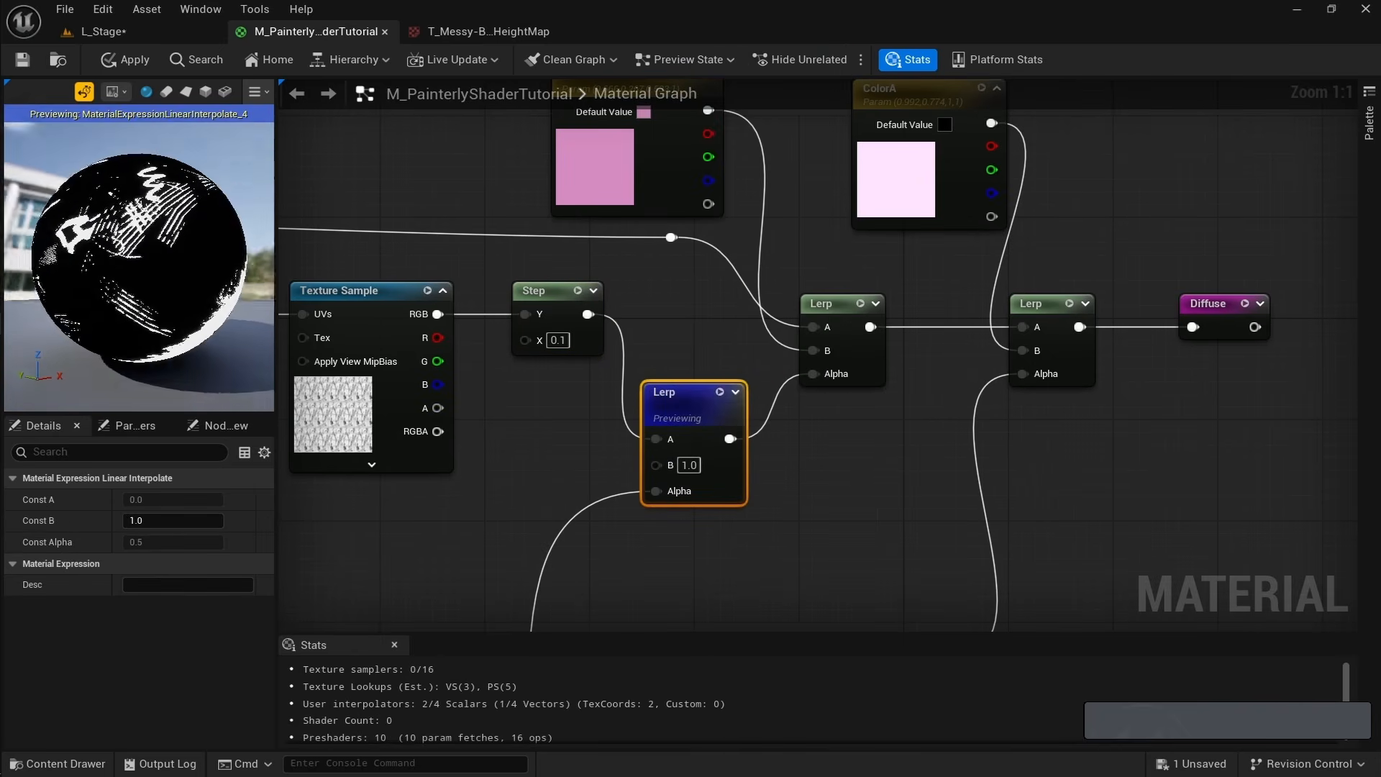
{"action": "left_click_drag", "start_coordinate": [164, 286], "coordinate": [64, 302]}
{"action": "left_click_drag", "start_coordinate": [164, 286], "coordinate": [7, 309]}
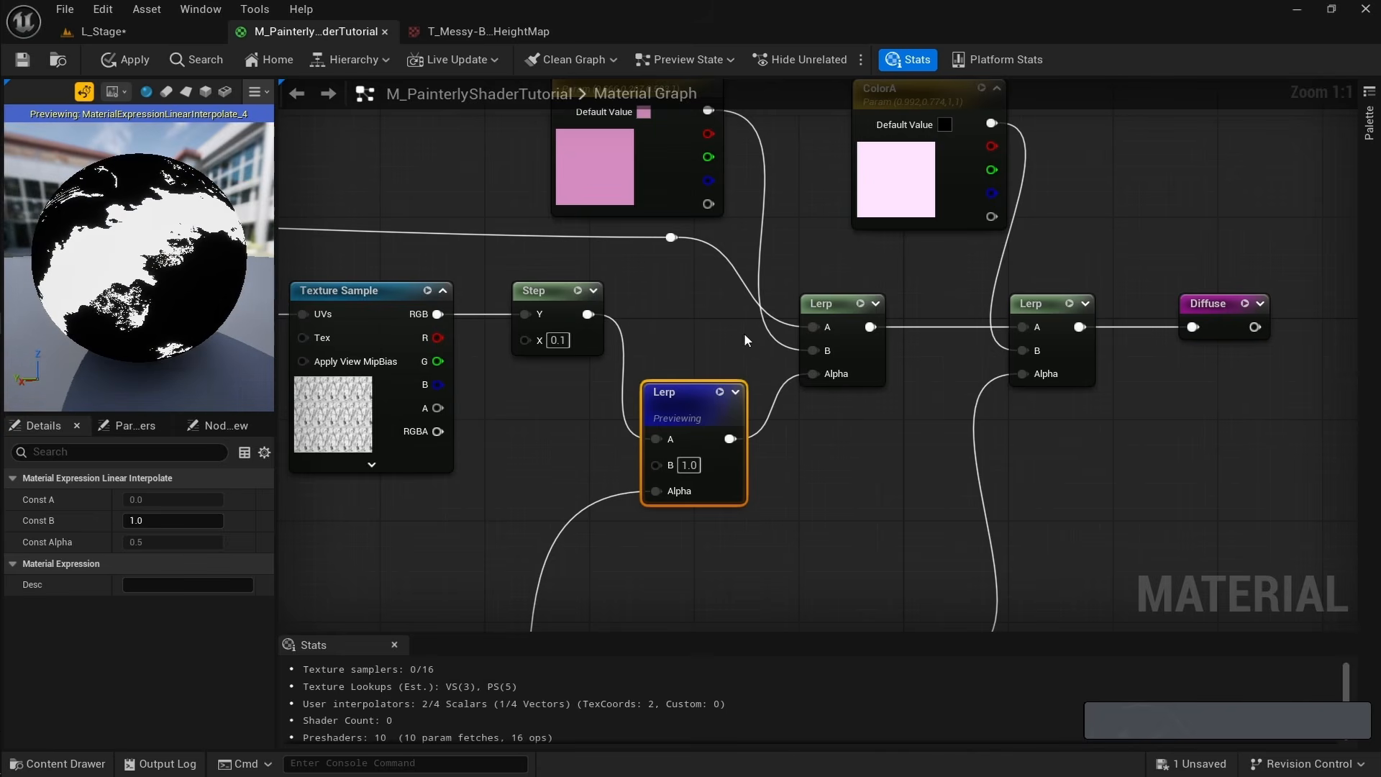
{"action": "key", "text": "space"}
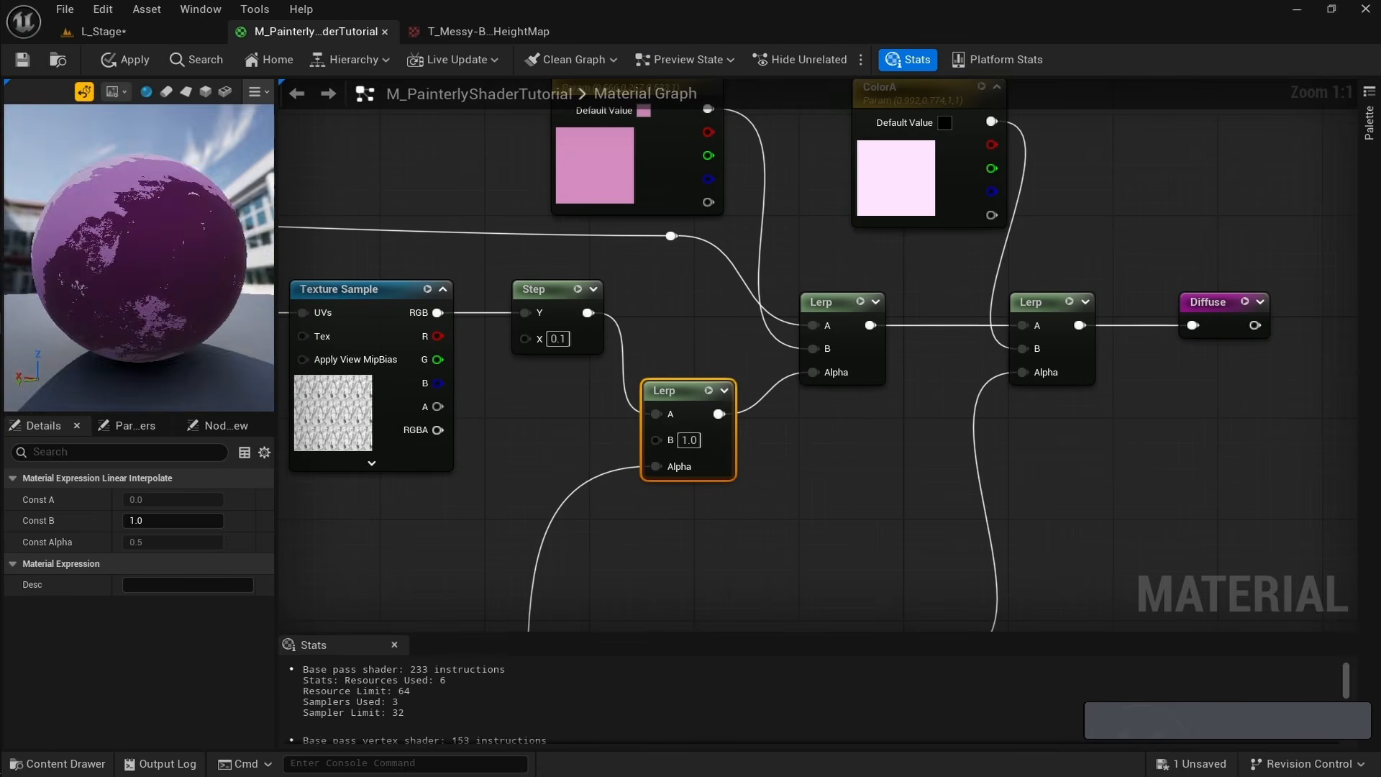
Move ColorA, its Lerp, the Ceil wire's reroute point, the Diffuse nodes and the material output farther from ColorC's Lerp.
{"action": "scroll", "coordinate": [826, 456], "scroll_direction": "down", "scroll_amount": 6}
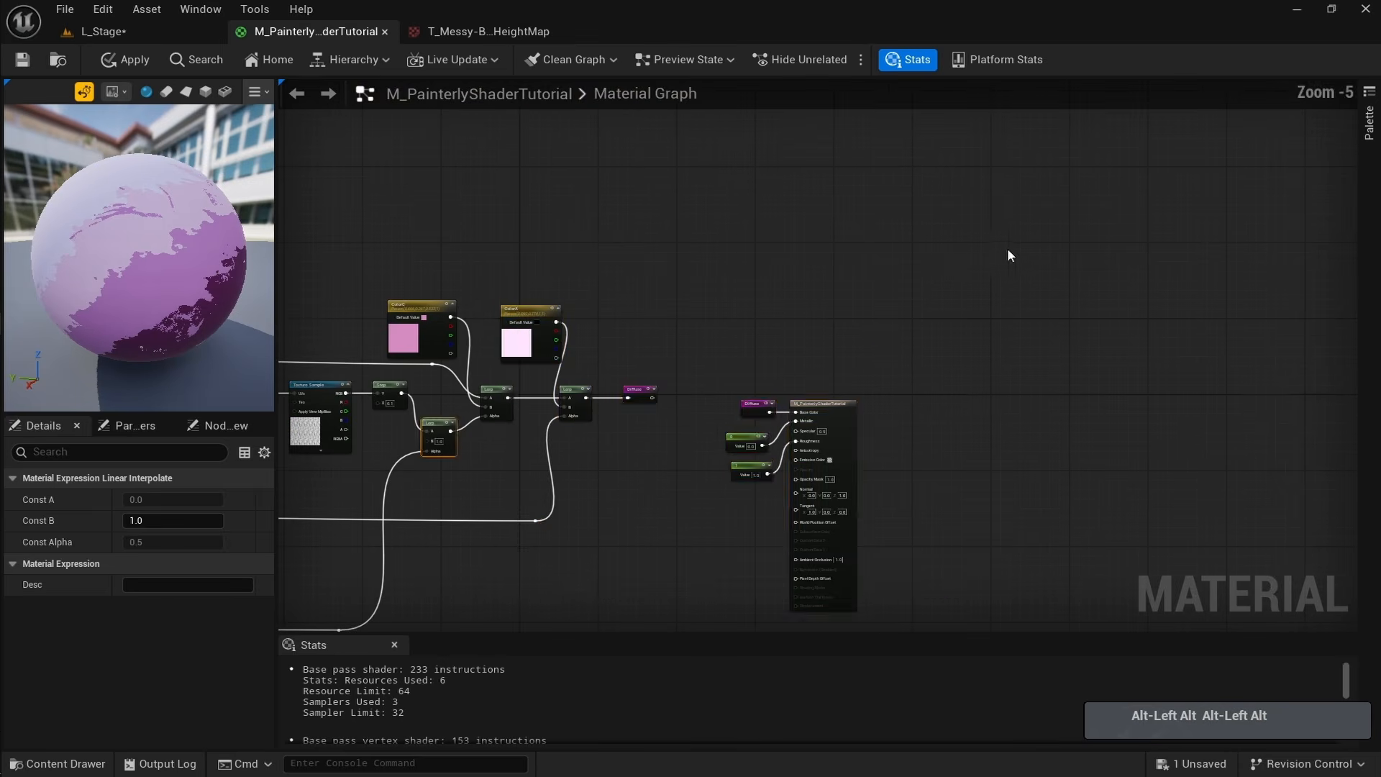
{"action": "left_click_drag", "start_coordinate": [1007, 256], "coordinate": [517, 598]}
{"action": "left_click_drag", "start_coordinate": [521, 312], "coordinate": [848, 308]}
{"action": "right_click_drag", "start_coordinate": [843, 439], "coordinate": [790, 336]}
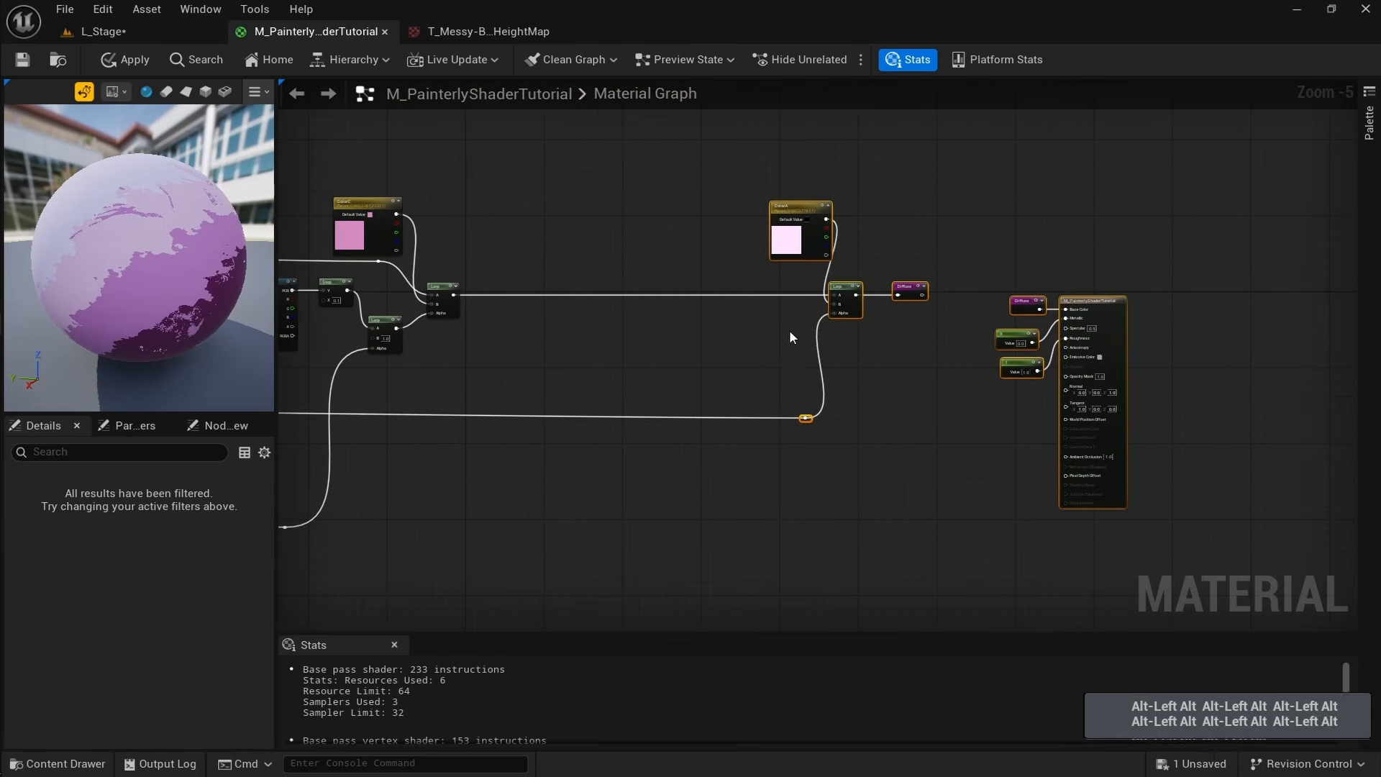
Paste another copy of the tiled texture and Step chain into the gap before ColorA's Lerp.
{"action": "scroll", "coordinate": [791, 337], "scroll_direction": "up", "scroll_amount": 2}
{"action": "left_click", "coordinate": [716, 374]}
{"action": "left_click_drag", "start_coordinate": [710, 341], "coordinate": [737, 324]}
{"action": "right_click_drag", "start_coordinate": [880, 355], "coordinate": [733, 360]}
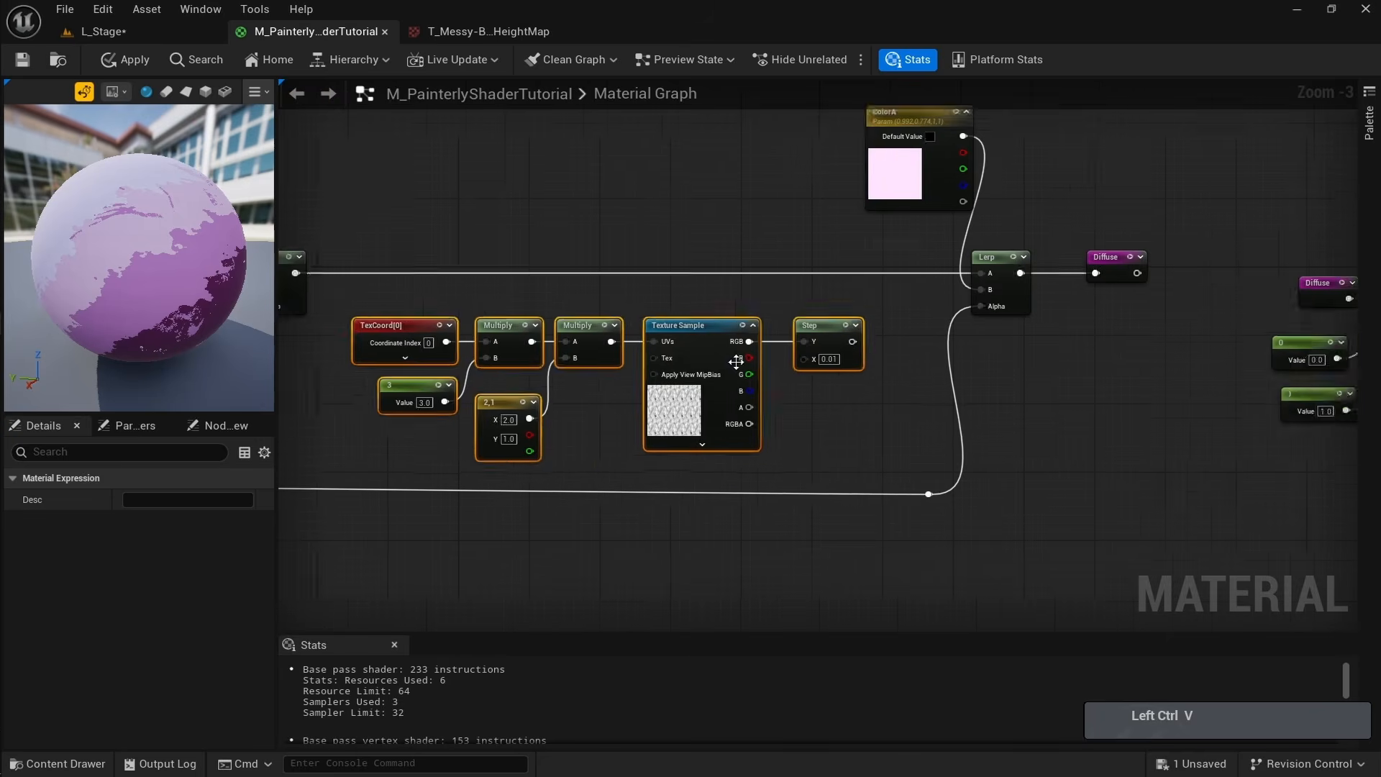
Add a Lerp beside the newly pasted Step, connecting the Step to its A input and moving the Ceil wire to its Alpha.
{"action": "scroll", "coordinate": [748, 356], "scroll_direction": "up", "scroll_amount": 1}
{"action": "left_click", "coordinate": [909, 339]}
{"action": "key", "text": "l"}
{"action": "left_click", "coordinate": [918, 327]}
{"action": "left_click_drag", "start_coordinate": [940, 339], "coordinate": [909, 341]}
{"action": "left_click_drag", "start_coordinate": [1005, 299], "coordinate": [910, 380], "text": "ctrl"}
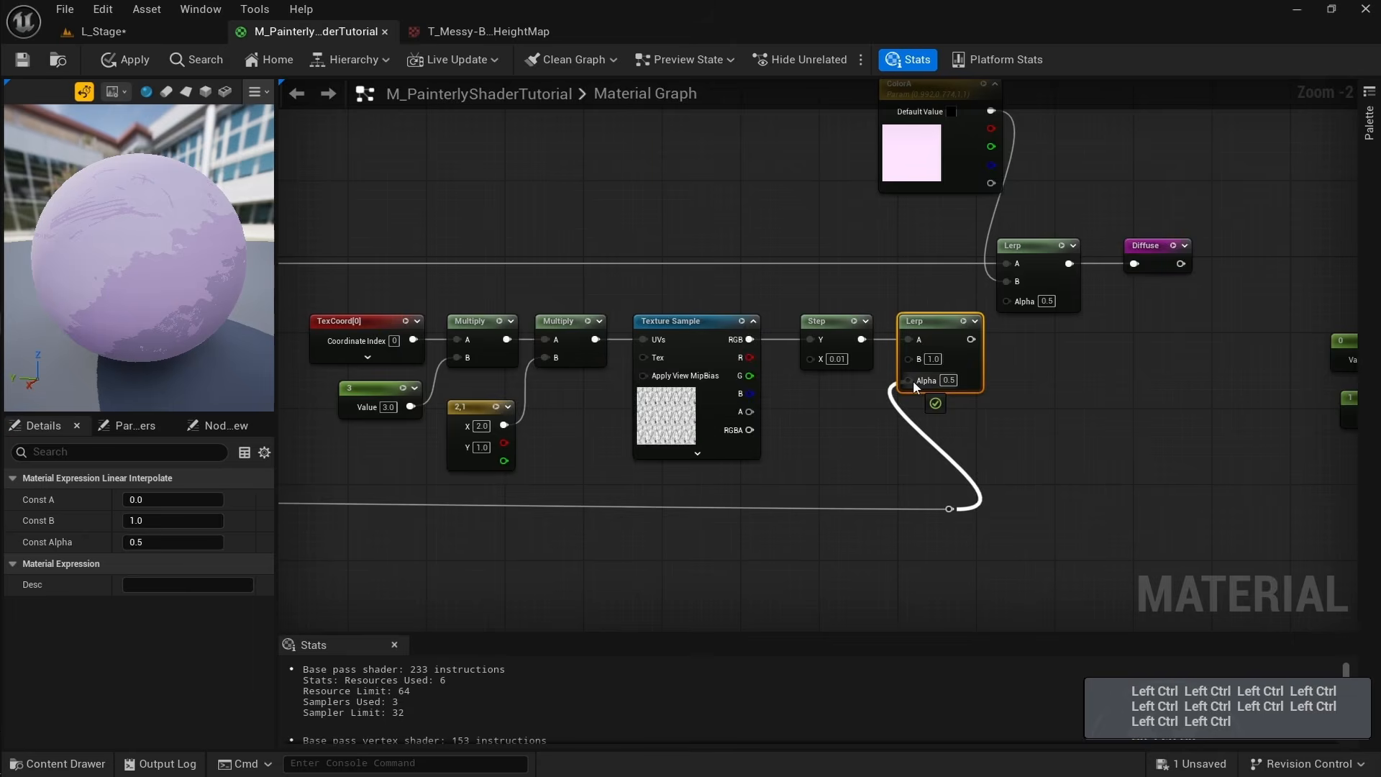
Connect the new Lerp's output to the Alpha of ColorA's Lerp and move the Ceil wire's reroute point ahead of the new Lerp.
{"action": "right_click_drag", "start_coordinate": [912, 381], "coordinate": [617, 414]}
{"action": "left_click_drag", "start_coordinate": [668, 372], "coordinate": [724, 334]}
{"action": "right_click_drag", "start_coordinate": [678, 544], "coordinate": [1052, 531]}
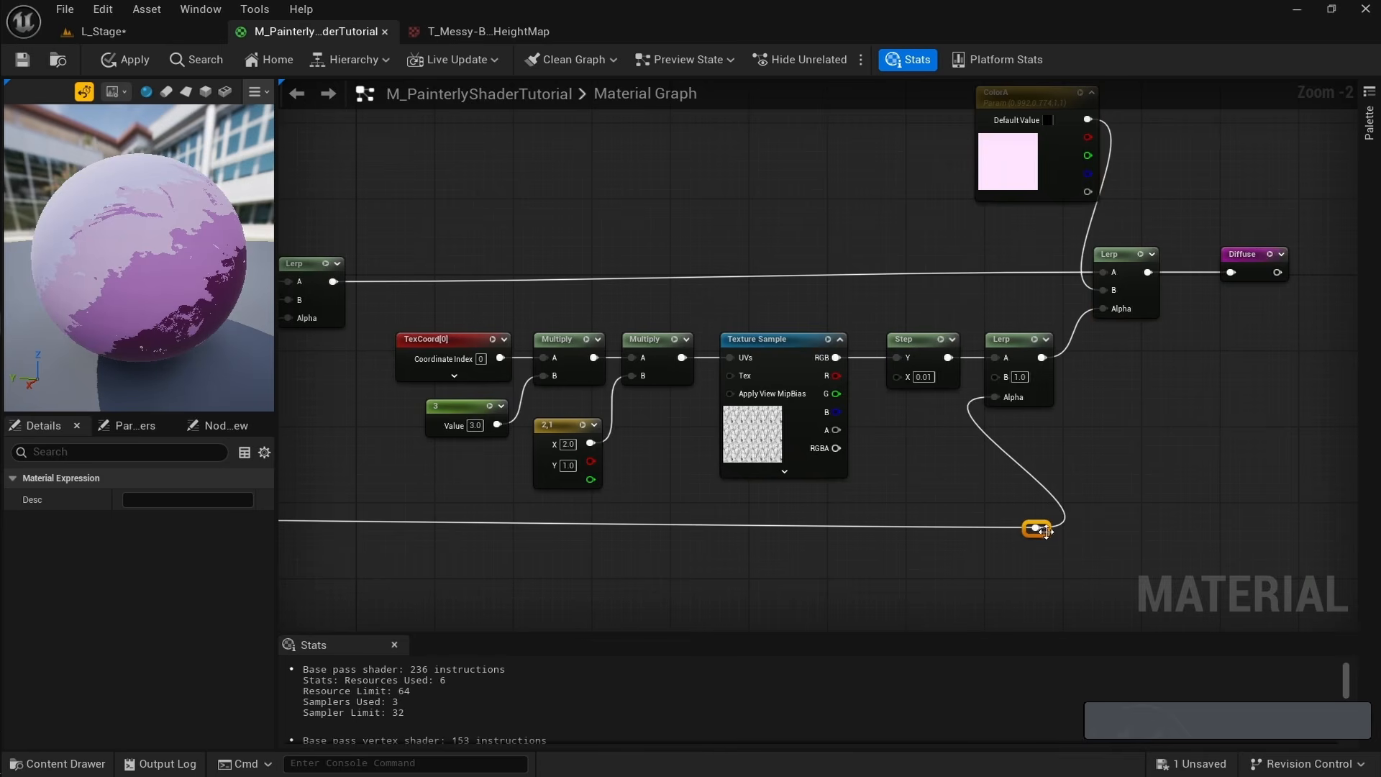
{"action": "left_click_drag", "start_coordinate": [1043, 530], "coordinate": [925, 525]}
Set the newest texture chain's scale constant to 2 and the X value of its two-component vector to 1.
{"action": "right_click_drag", "start_coordinate": [558, 375], "coordinate": [597, 369]}
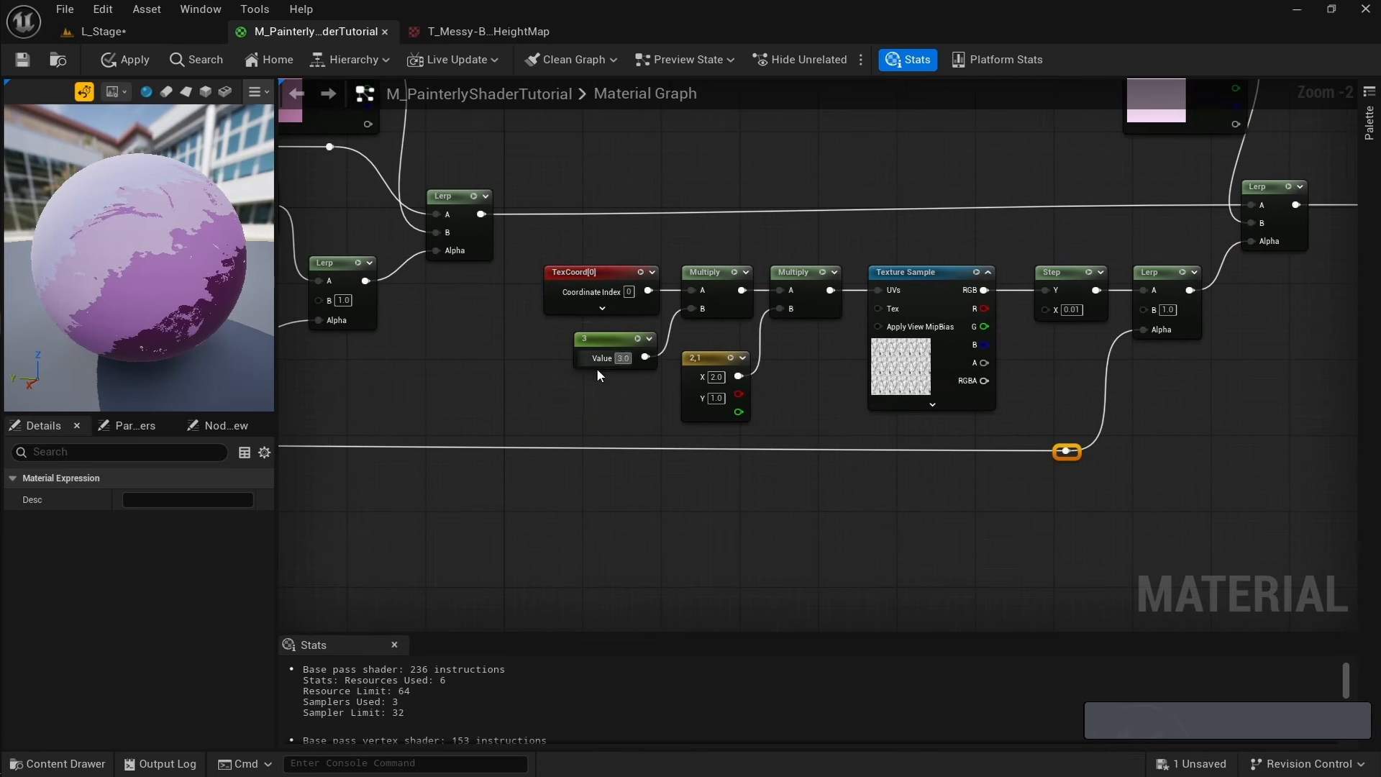
{"action": "scroll", "coordinate": [607, 366], "scroll_direction": "up", "scroll_amount": 1}
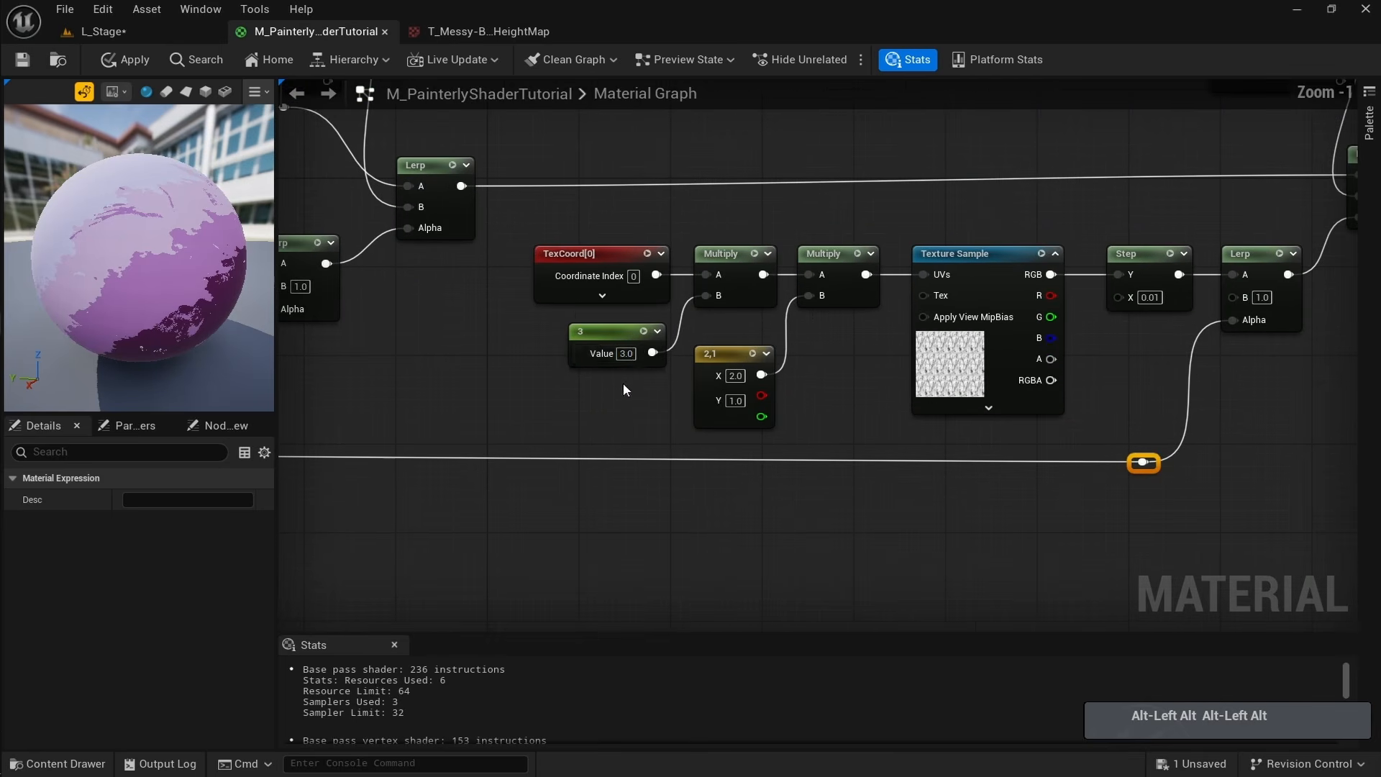
{"action": "left_click", "coordinate": [625, 353]}
{"action": "type", "text": "1."}
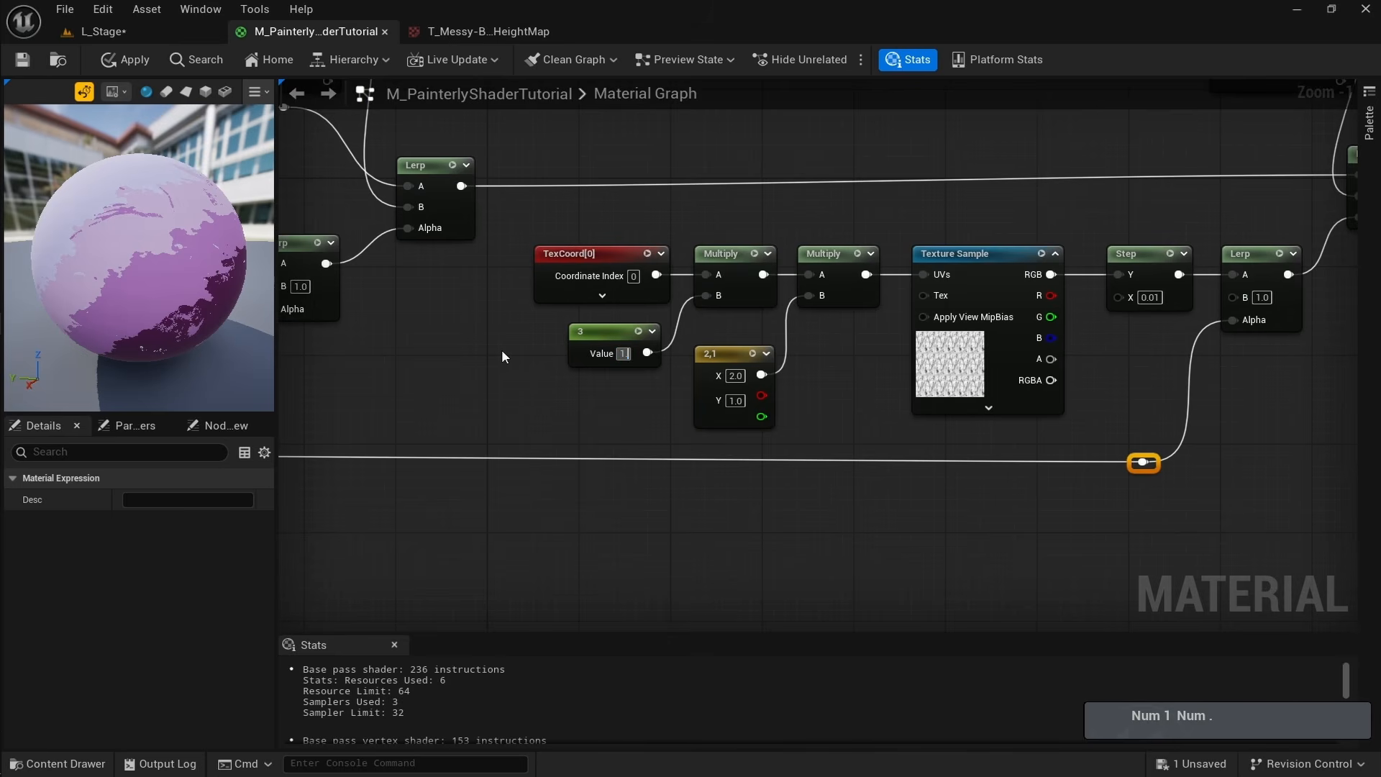
{"action": "key", "text": "BackSpace"}
{"action": "key", "text": "BackSpace"}
{"action": "type", "text": "2"}
{"action": "key", "text": "Return"}
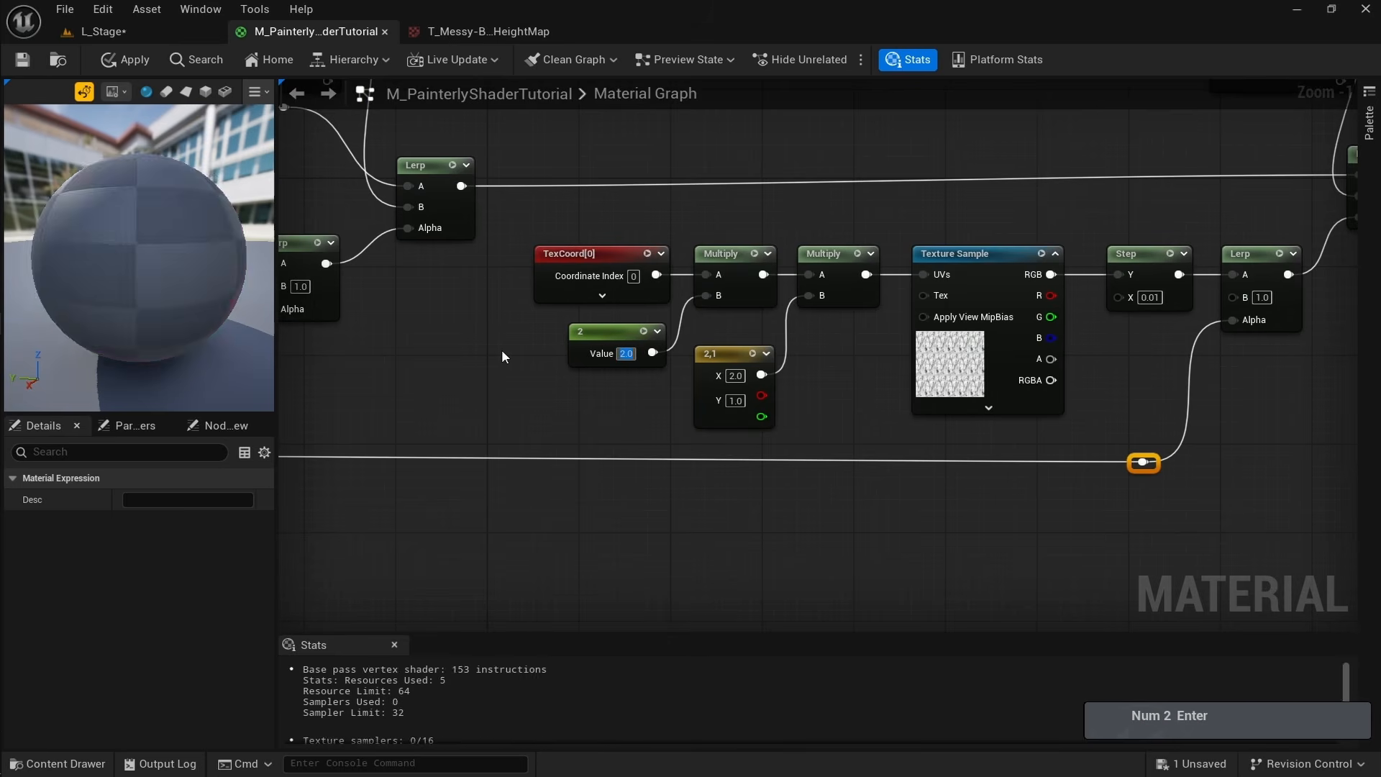
{"action": "type", "text": "1"}
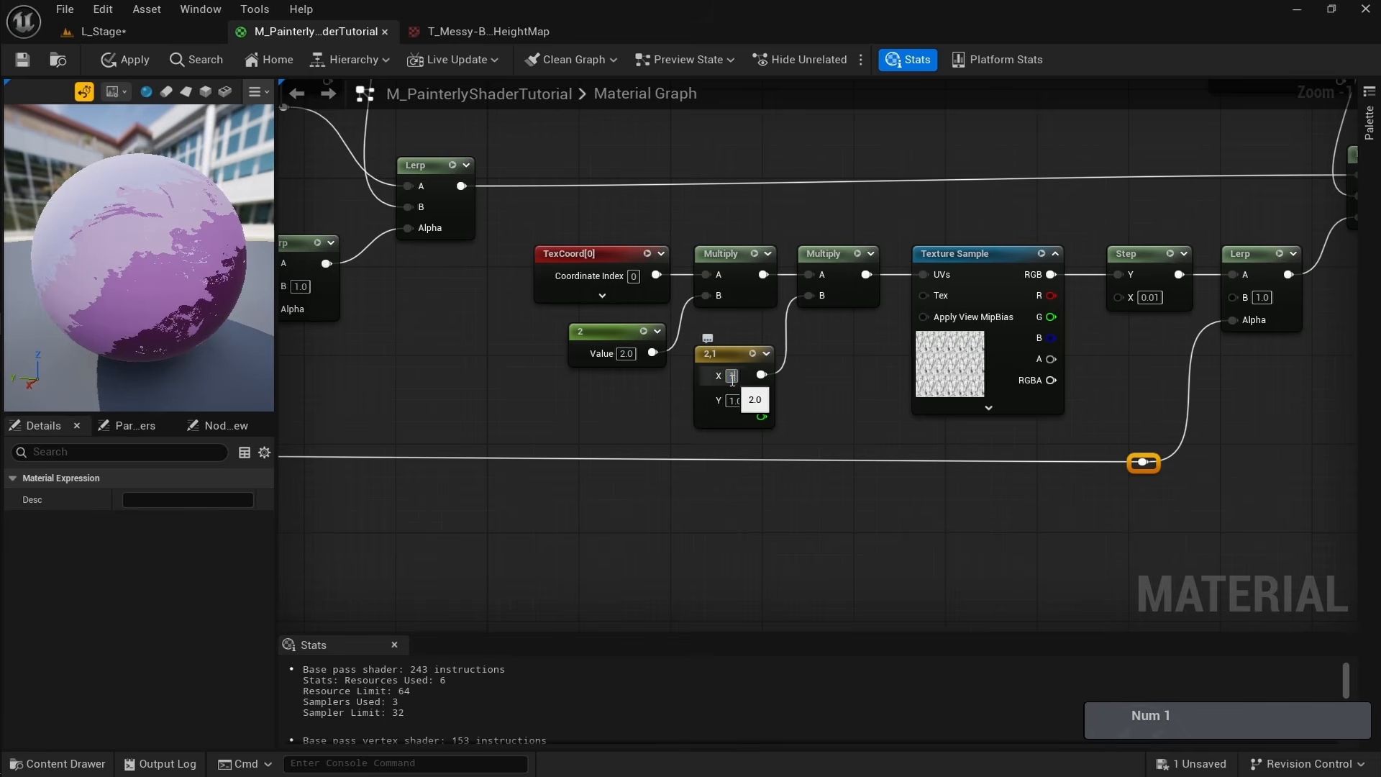
{"action": "key", "text": "Return"}
{"action": "mouse_move", "coordinate": [722, 362]}
{"action": "left_mouse_down"}
{"action": "mouse_move", "coordinate": [755, 351]}
{"action": "mouse_move", "coordinate": [744, 351]}
{"action": "left_mouse_up"}
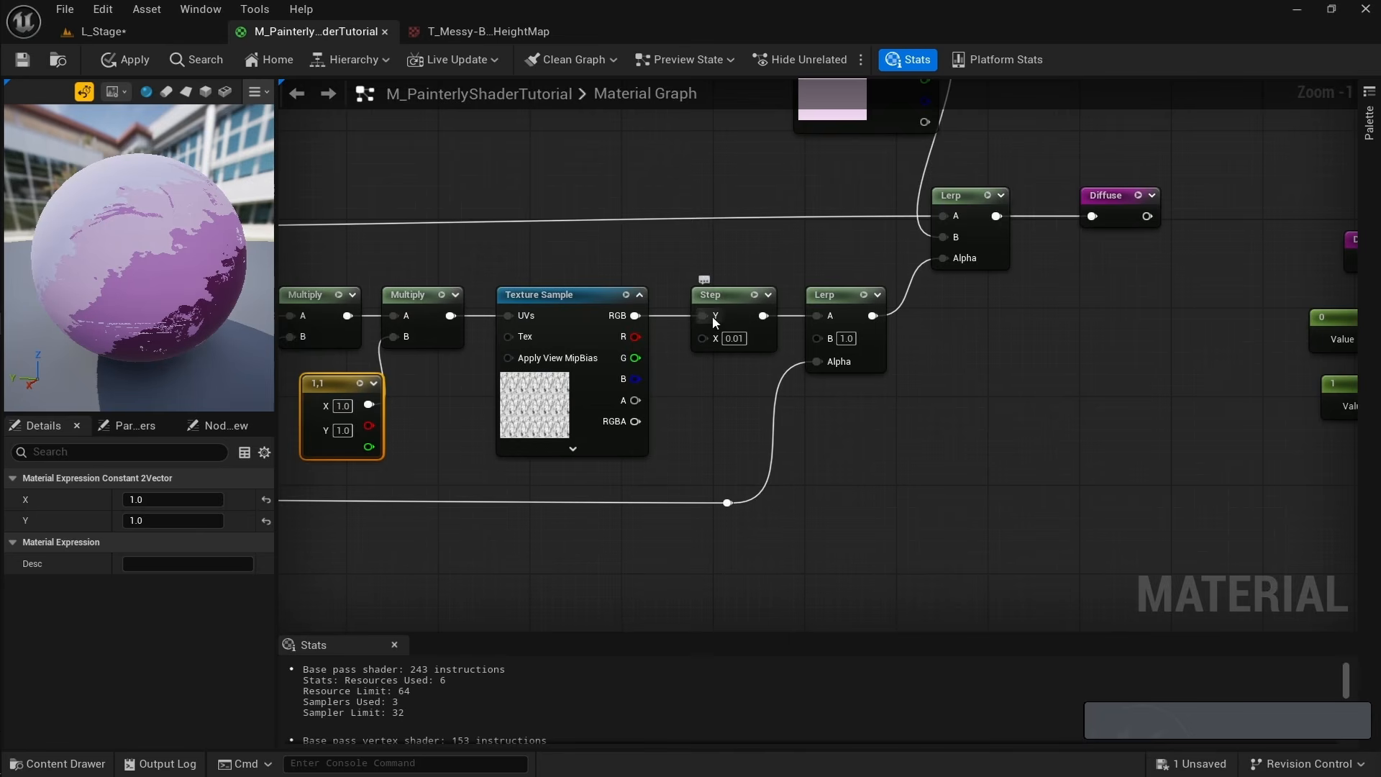
Rotate the preview sphere and preview the newest Step node's output on it, then stop previewing that node.
{"action": "right_click_drag", "start_coordinate": [714, 322], "coordinate": [688, 482]}
{"action": "left_click_drag", "start_coordinate": [145, 276], "coordinate": [216, 277], "text": "alt"}
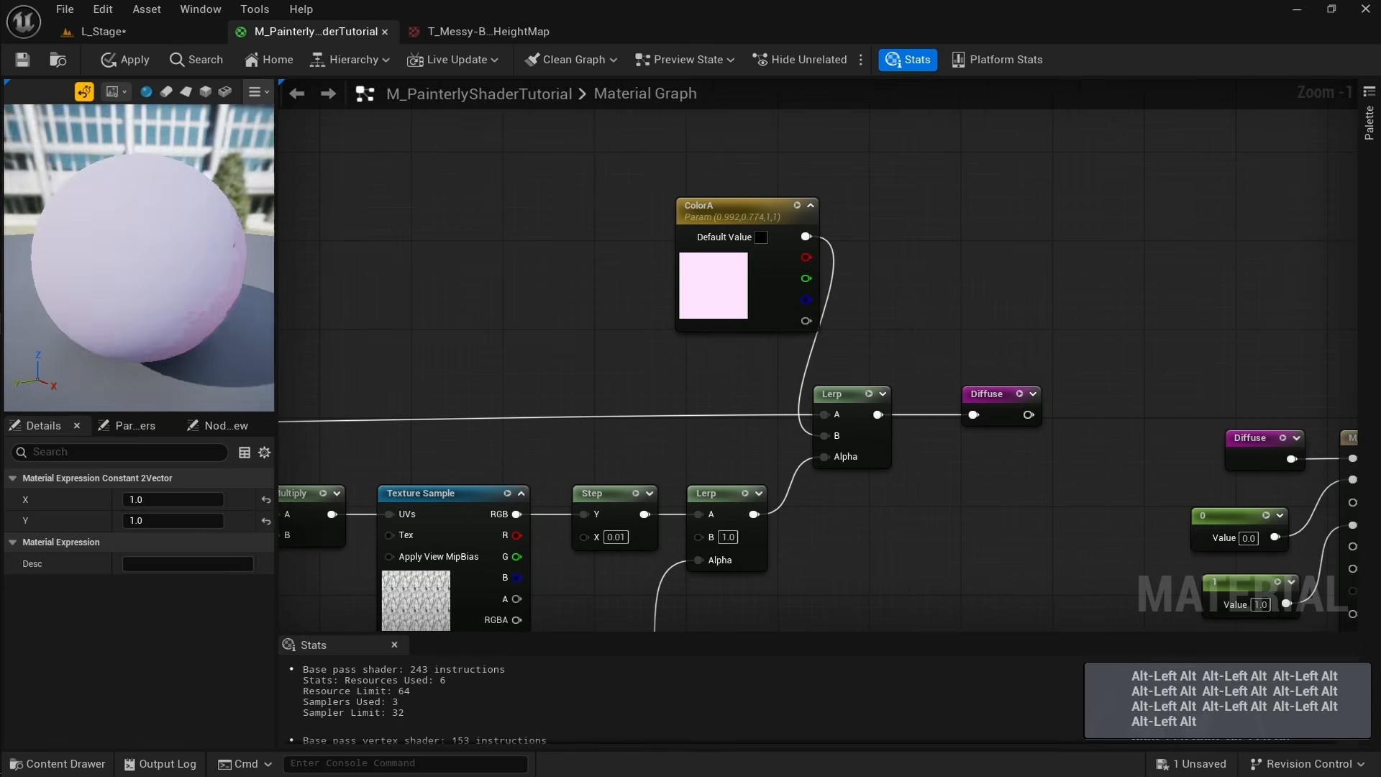
{"action": "mouse_move", "coordinate": [216, 277]}
{"action": "left_mouse_down", "text": "alt"}
{"action": "mouse_move", "coordinate": [108, 280]}
{"action": "mouse_move", "coordinate": [230, 272]}
{"action": "left_mouse_up", "text": "alt"}
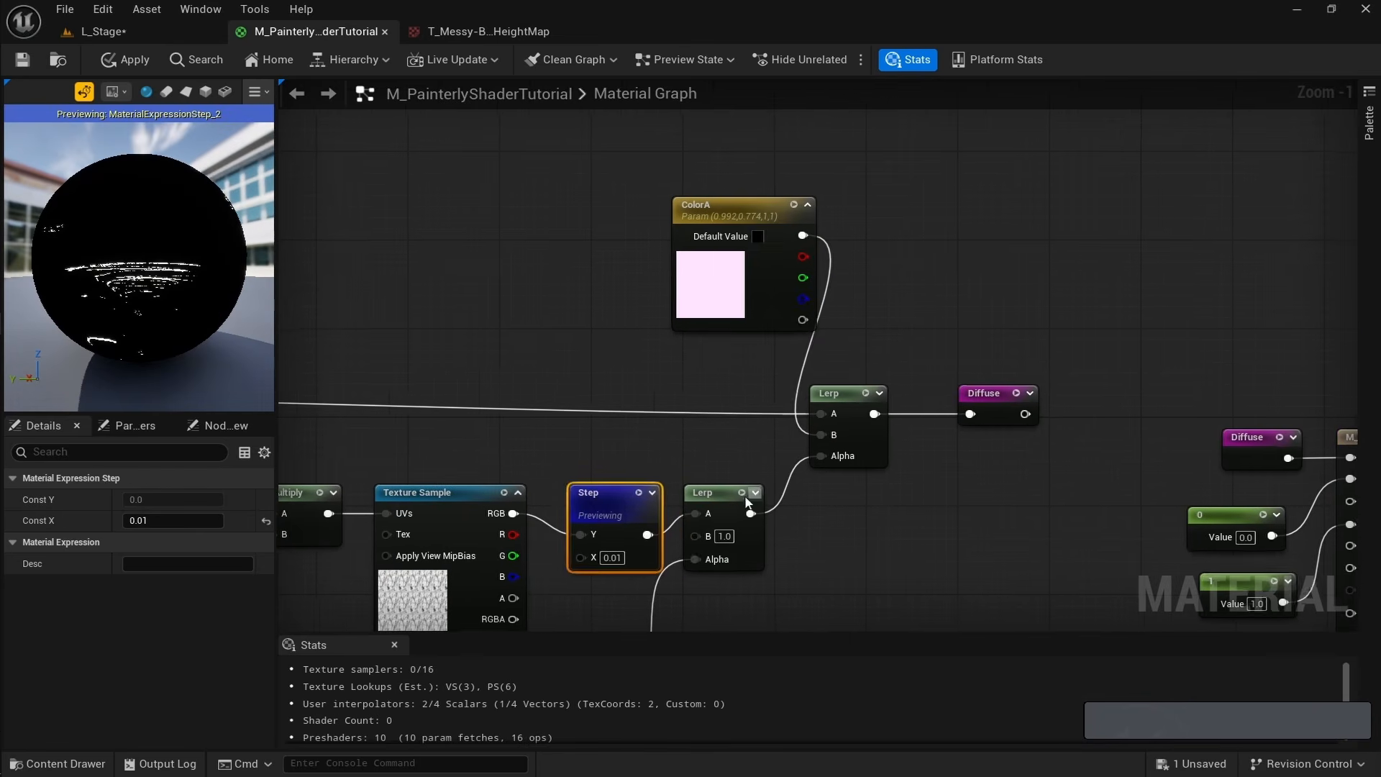
{"action": "right_click", "coordinate": [717, 499]}
{"action": "left_click", "coordinate": [790, 170]}
{"action": "right_click_drag", "start_coordinate": [727, 489], "coordinate": [712, 489]}
{"action": "right_click", "coordinate": [713, 489]}
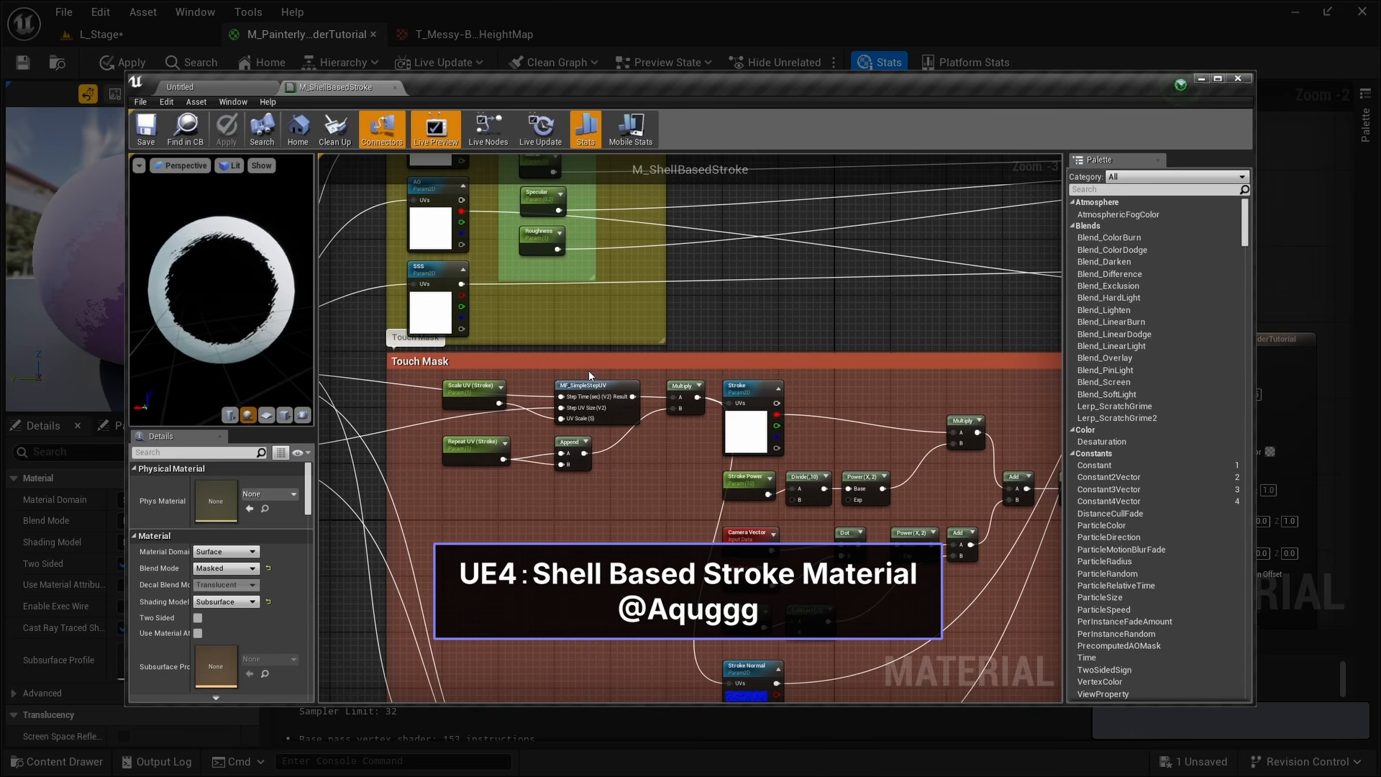
Switch to the Shell Based Stroke project and examine the MF_SimpleStepUV node in M_ShellBasedStroke's Touch Mask and the level's spheres.
{"action": "right_click_drag", "start_coordinate": [588, 370], "coordinate": [594, 318]}
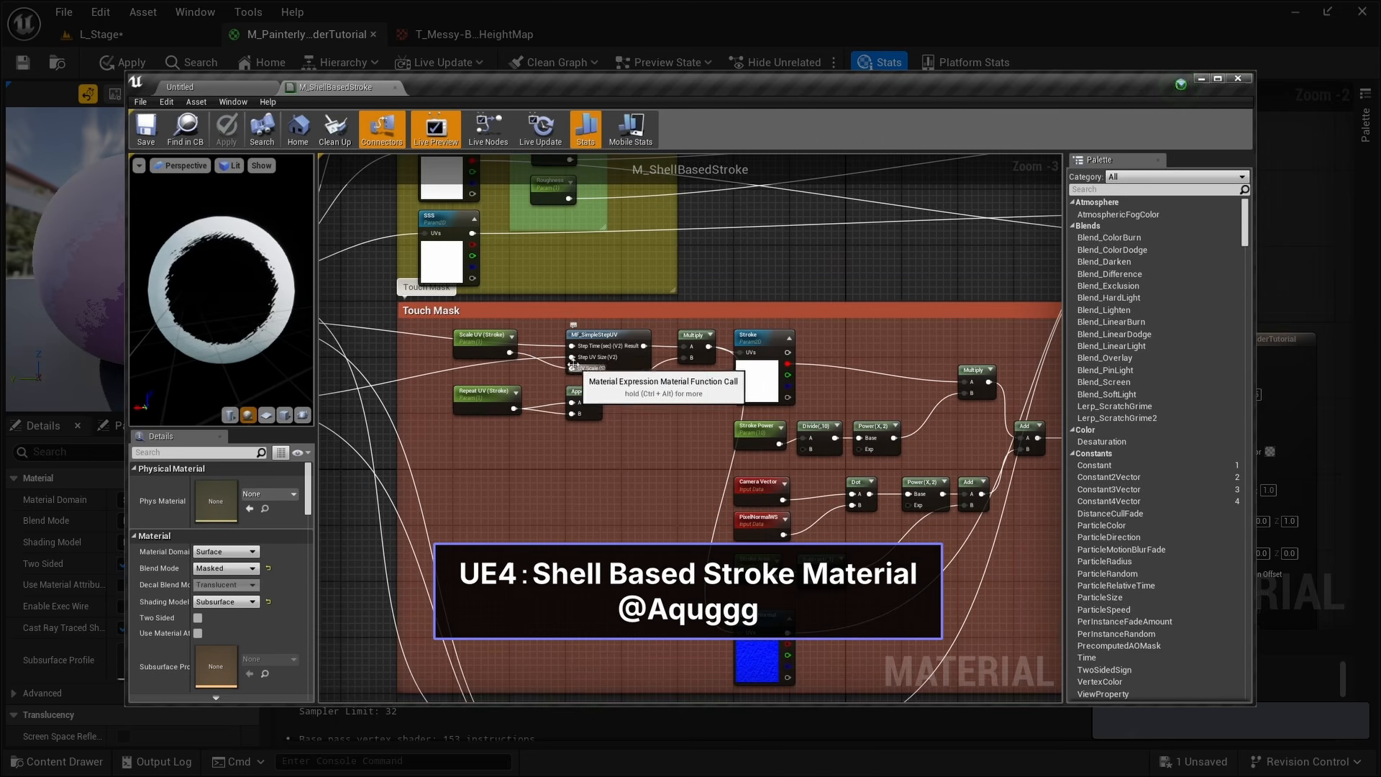
{"action": "scroll", "coordinate": [574, 364], "scroll_direction": "up", "scroll_amount": 1}
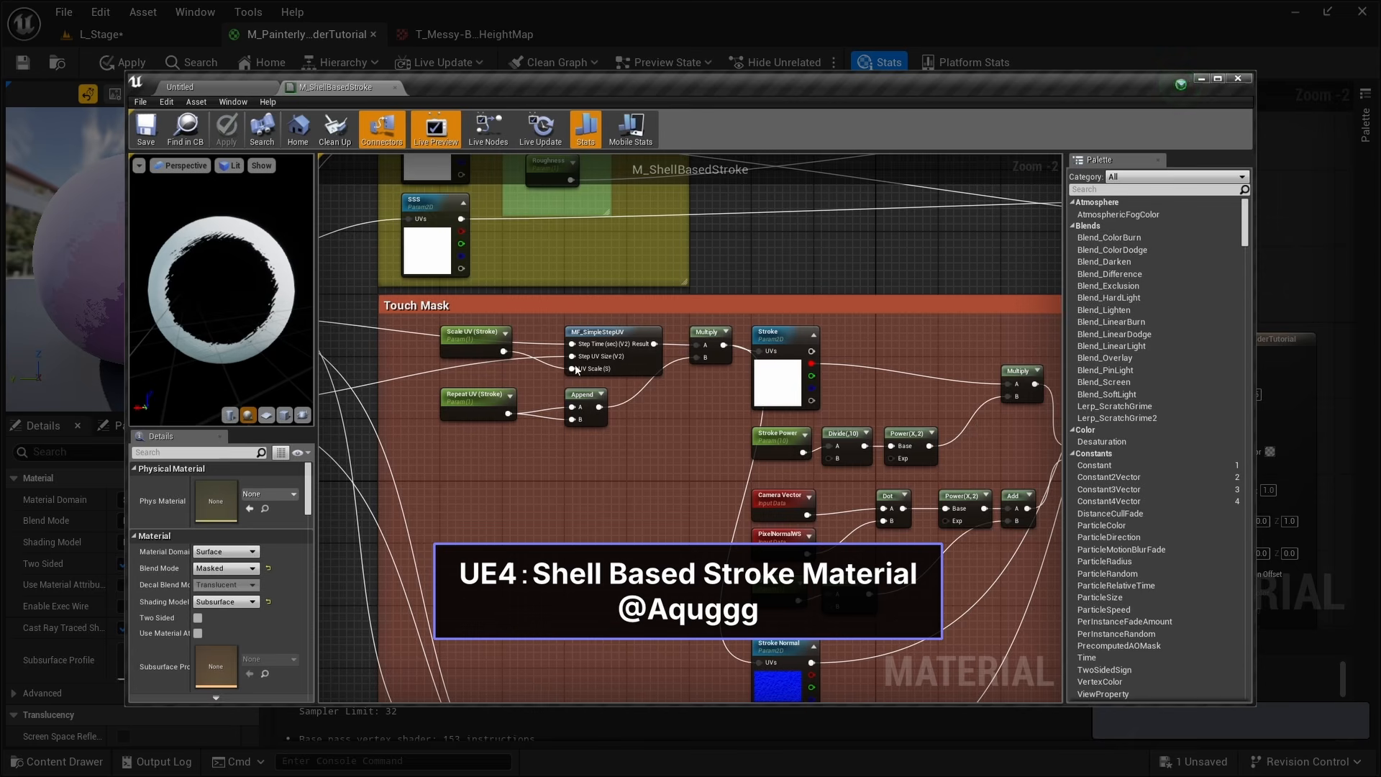
{"action": "left_click", "coordinate": [560, 322]}
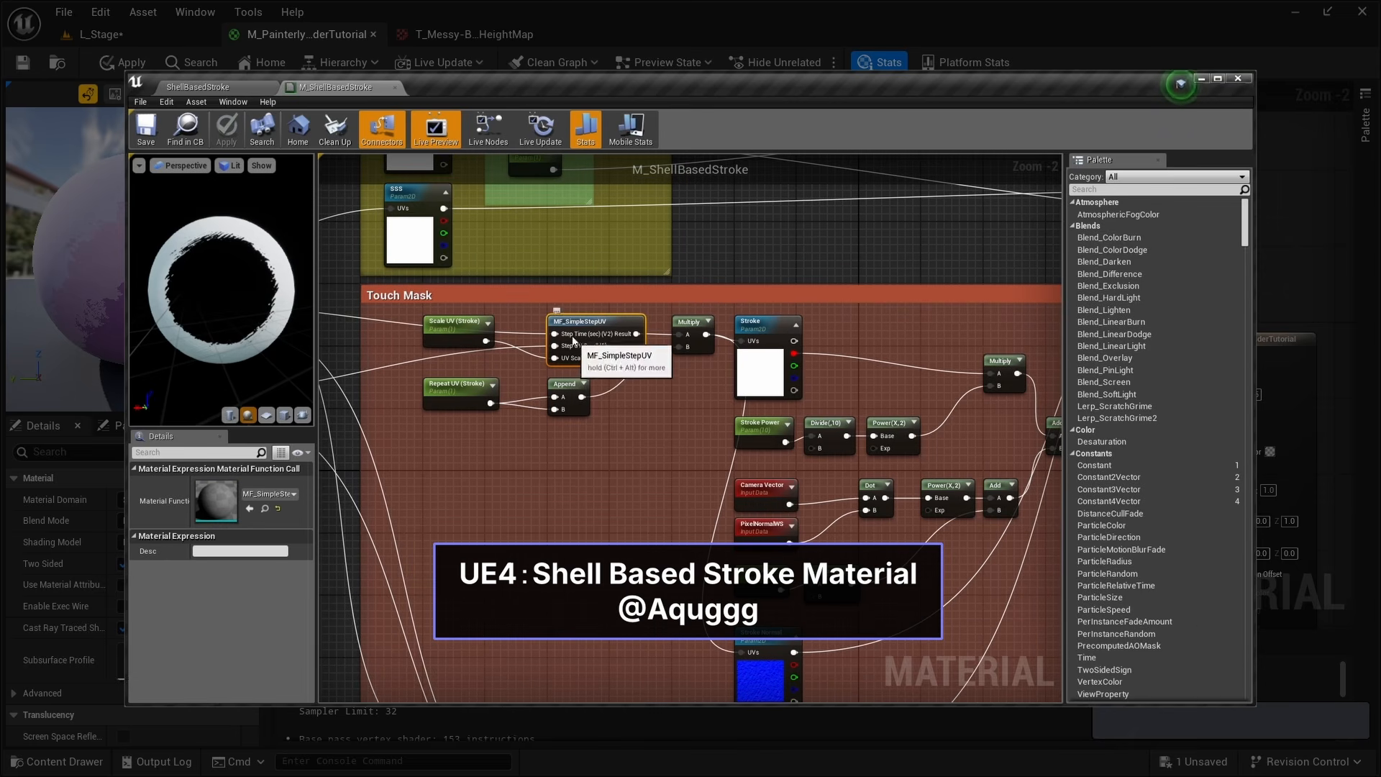
{"action": "left_click", "coordinate": [222, 90]}
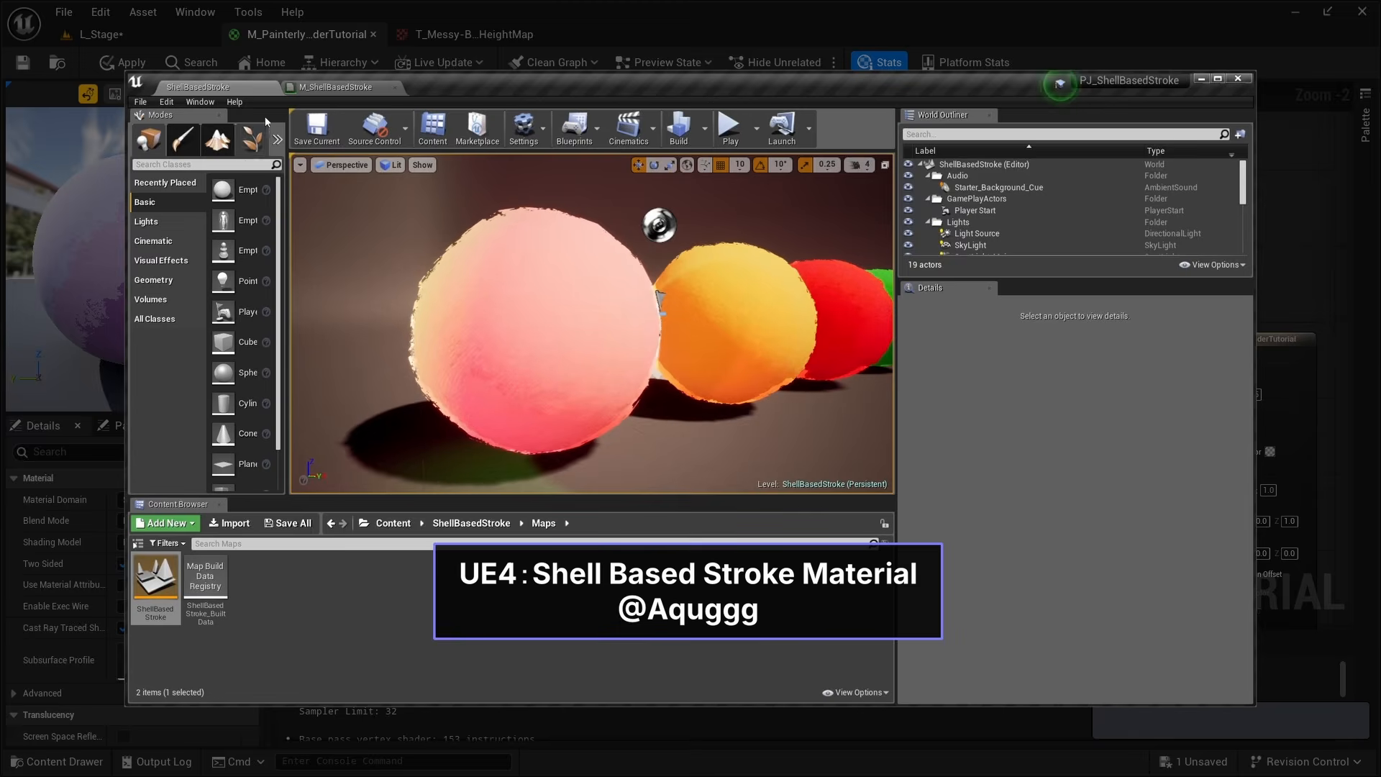
{"action": "left_click", "coordinate": [338, 87]}
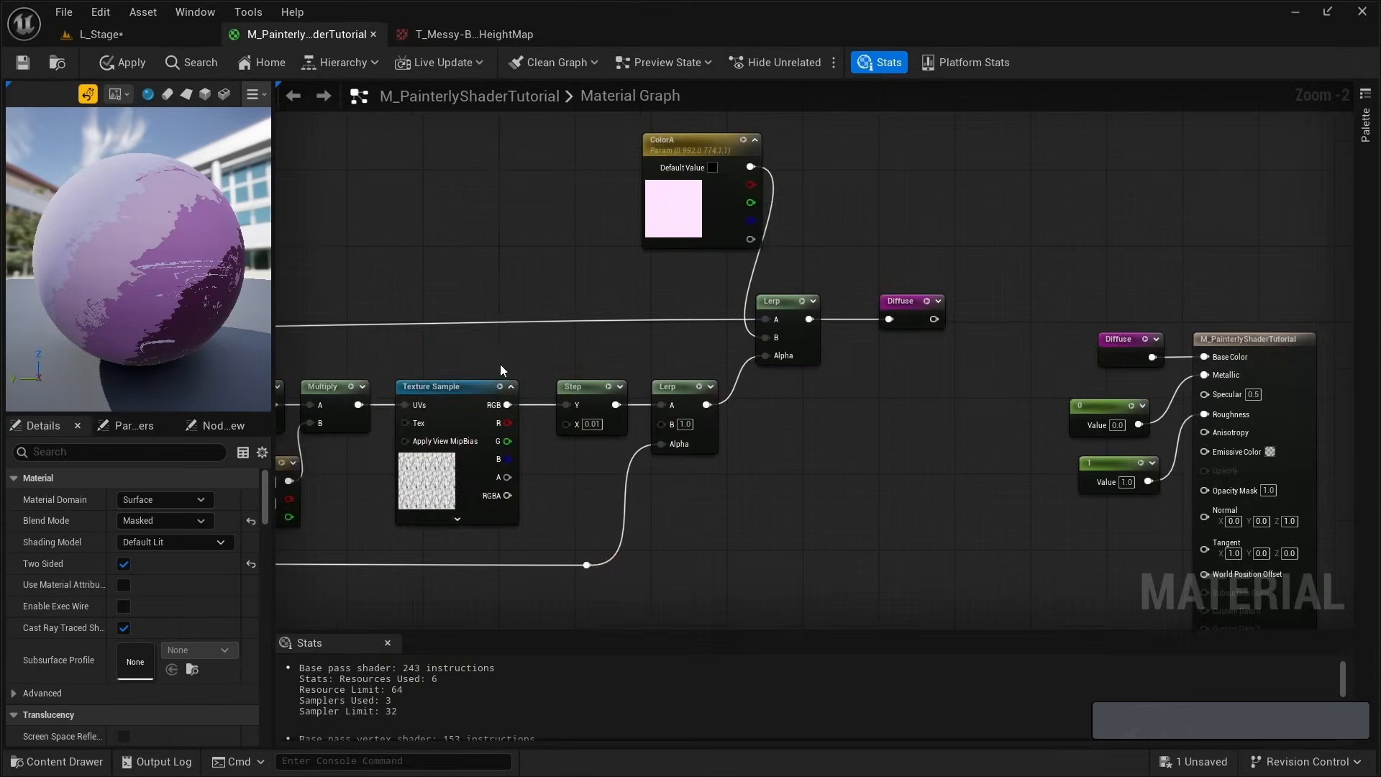
Delete the TexCoord node feeding the Coordinates input of NormalFromHeightmap at the start of the M_PainterlyShaderTutorial graph.
{"action": "right_click_drag", "start_coordinate": [403, 363], "coordinate": [848, 335]}
{"action": "right_click_drag", "start_coordinate": [611, 407], "coordinate": [557, 404], "text": "alt"}
{"action": "right_click_drag", "start_coordinate": [345, 432], "coordinate": [768, 340]}
{"action": "right_click_drag", "start_coordinate": [304, 348], "coordinate": [735, 415]}
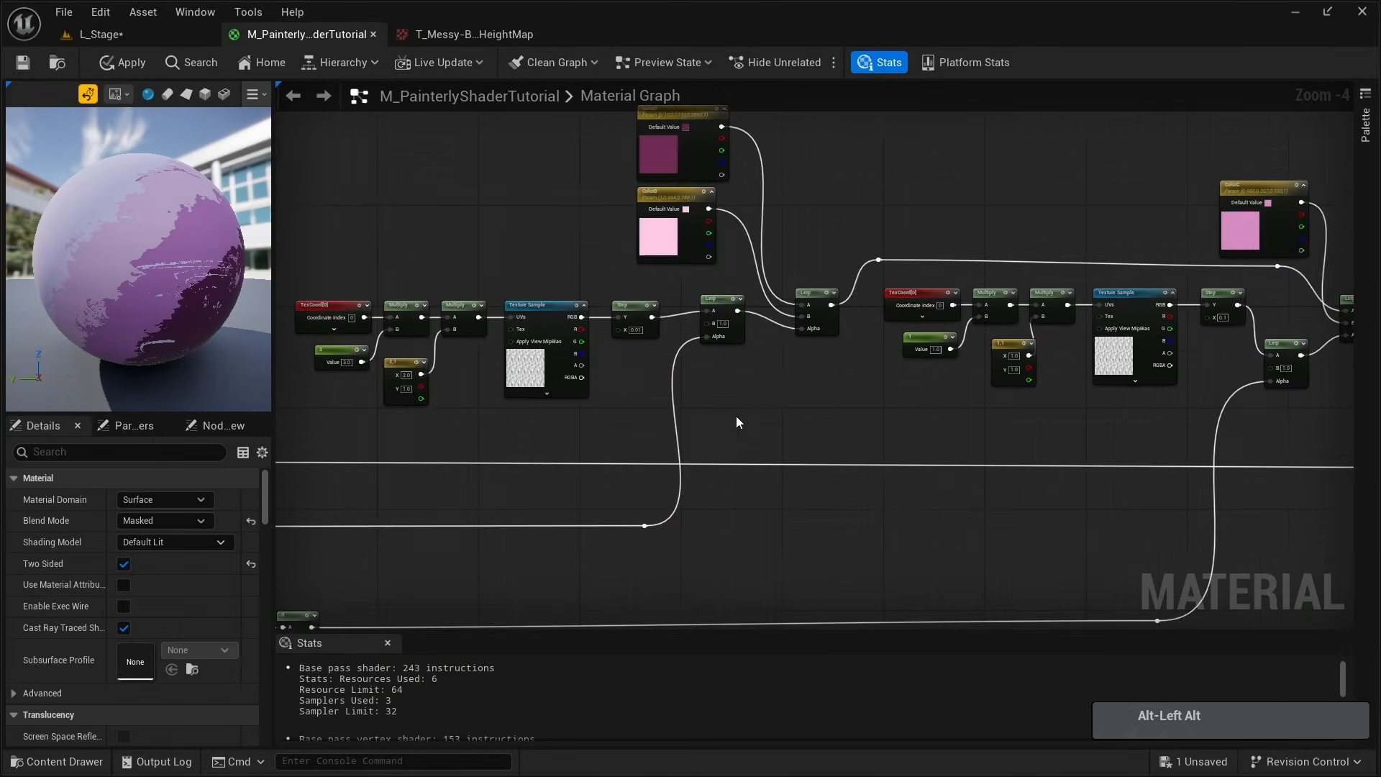
{"action": "right_click_drag", "start_coordinate": [395, 363], "coordinate": [771, 309]}
{"action": "right_click_drag", "start_coordinate": [582, 366], "coordinate": [681, 342]}
{"action": "right_click_drag", "start_coordinate": [372, 311], "coordinate": [738, 337]}
{"action": "right_click_drag", "start_coordinate": [410, 336], "coordinate": [616, 367]}
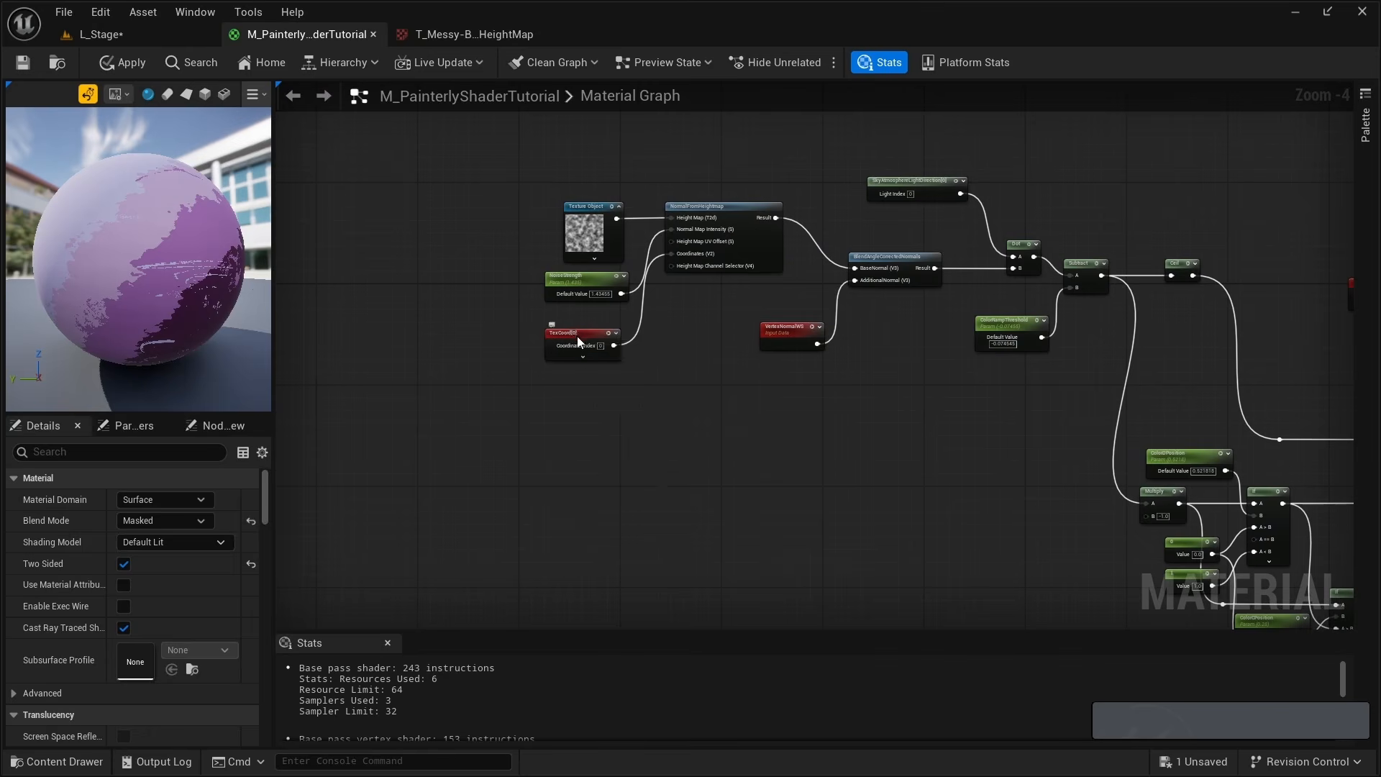
{"action": "mouse_move", "coordinate": [579, 342]}
{"action": "left_mouse_down"}
{"action": "mouse_move", "coordinate": [631, 366]}
{"action": "mouse_move", "coordinate": [611, 382]}
{"action": "mouse_move", "coordinate": [572, 350]}
{"action": "left_mouse_up"}
{"action": "scroll", "coordinate": [571, 350], "scroll_direction": "up", "scroll_amount": 2}
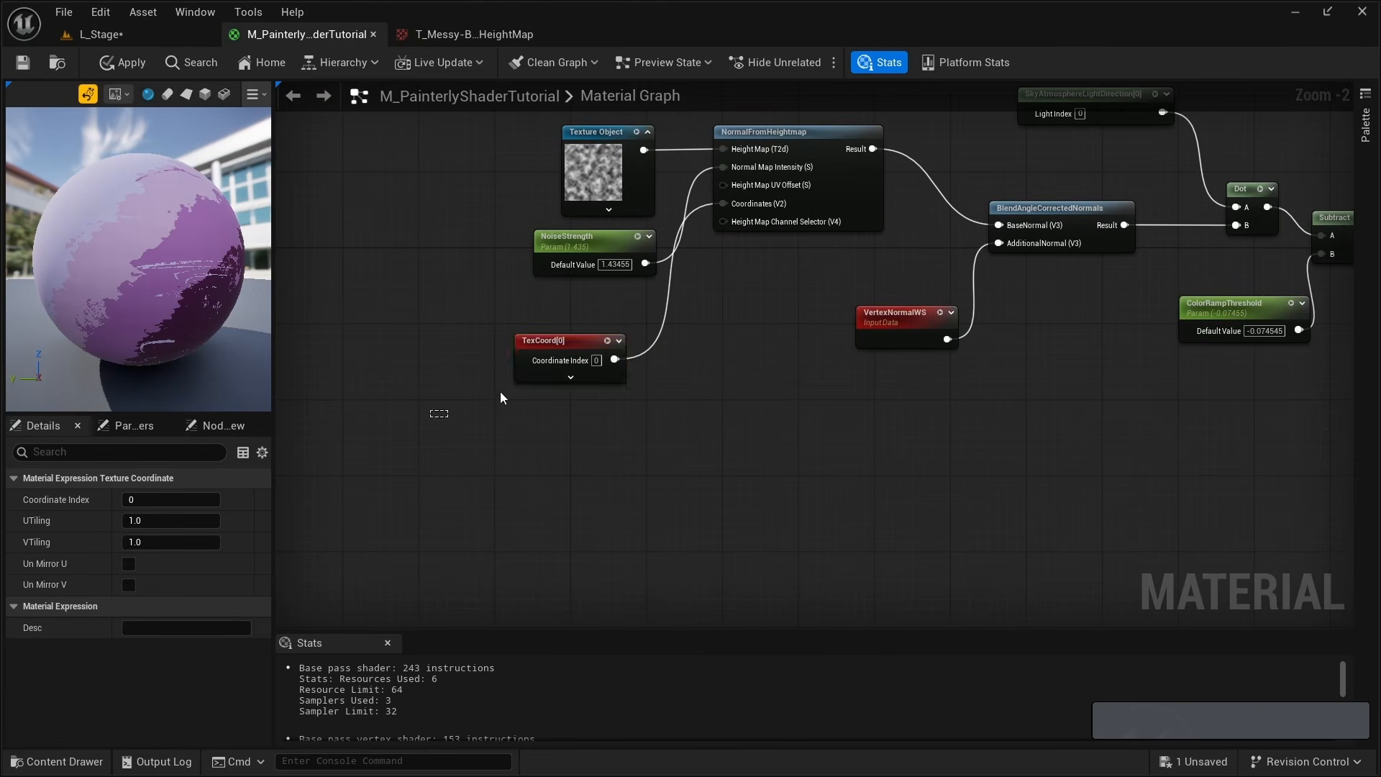
{"action": "left_click_drag", "start_coordinate": [501, 397], "coordinate": [648, 332]}
{"action": "key", "text": "Delete"}
Add the MF_AnimateUV material function and place it below and before the NoiseStrength parameter.
{"action": "right_click_drag", "start_coordinate": [628, 344], "coordinate": [719, 349]}
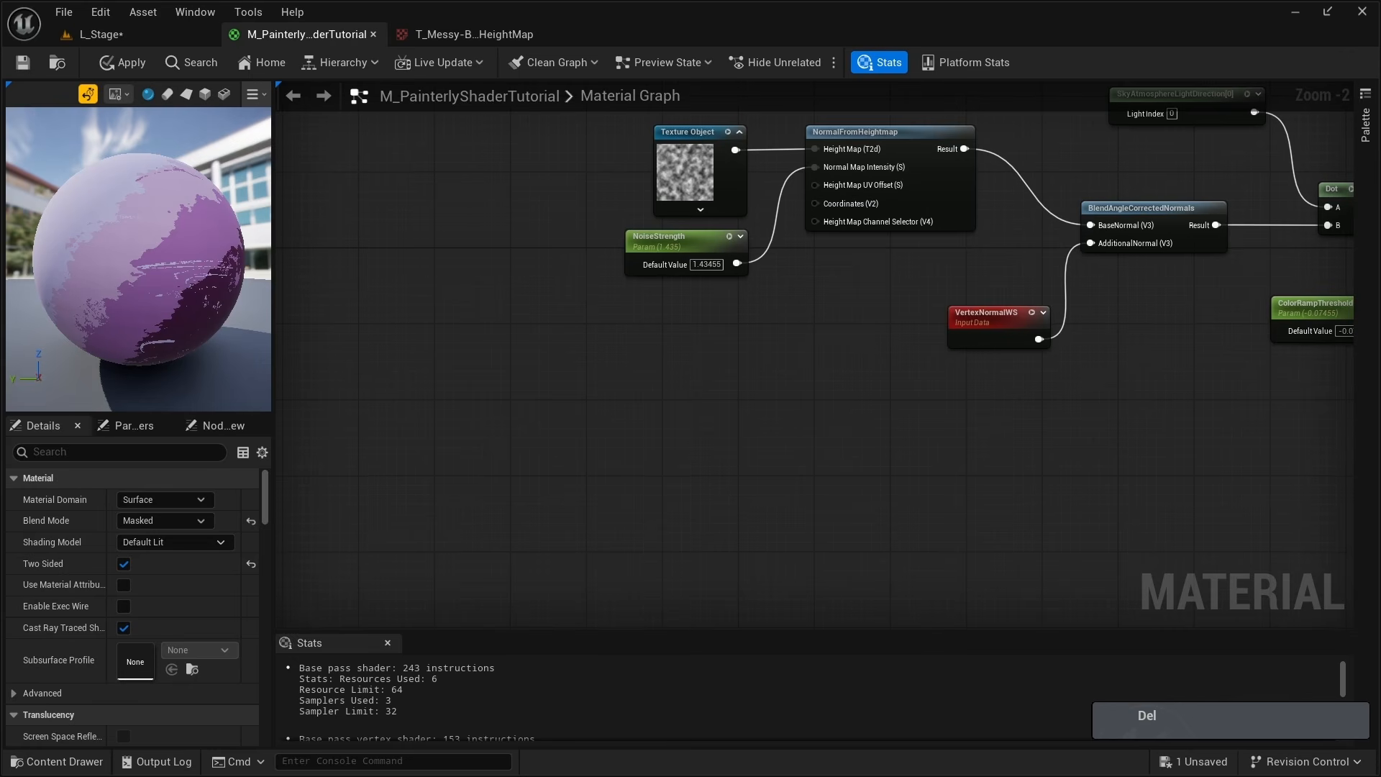
{"action": "right_click", "coordinate": [594, 351]}
{"action": "type", "text": "mf_"}
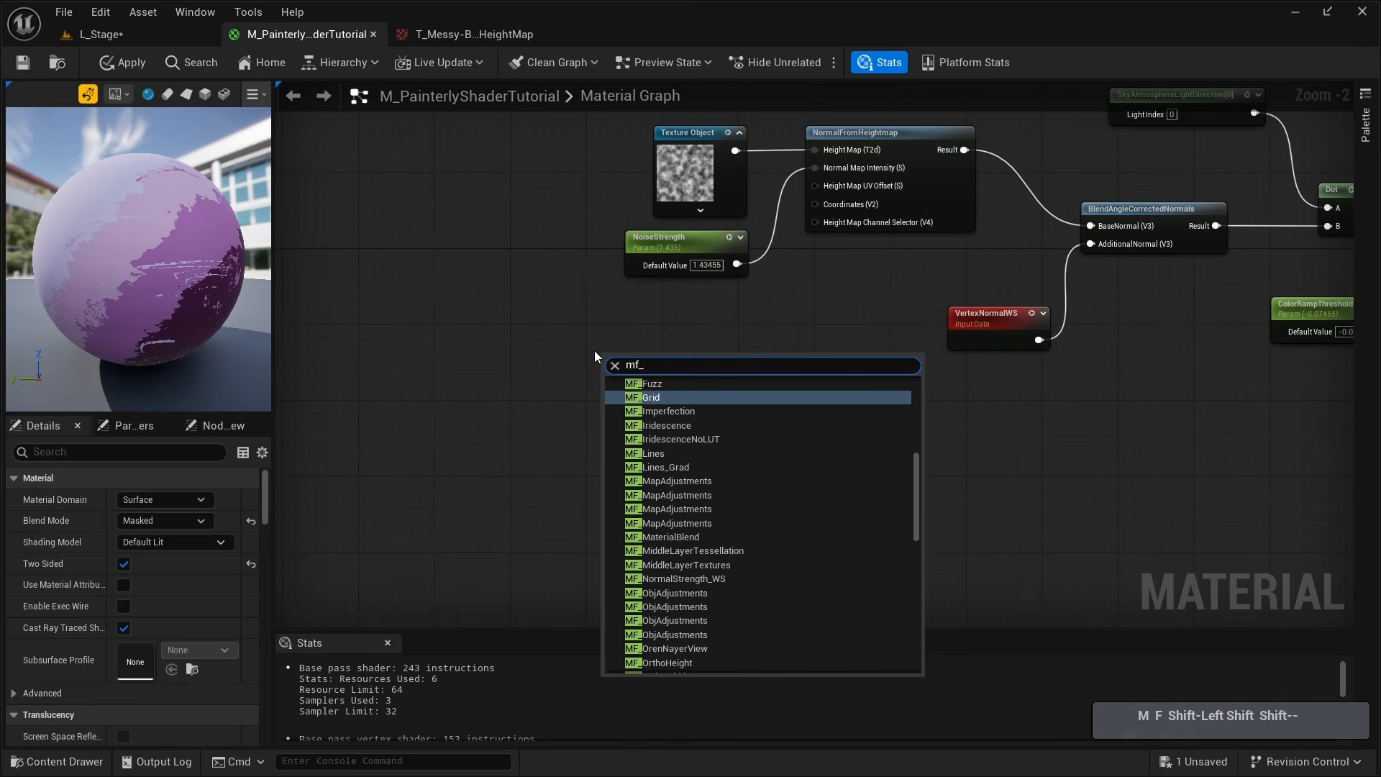
{"action": "type", "text": "anim"}
{"action": "key", "text": "Return"}
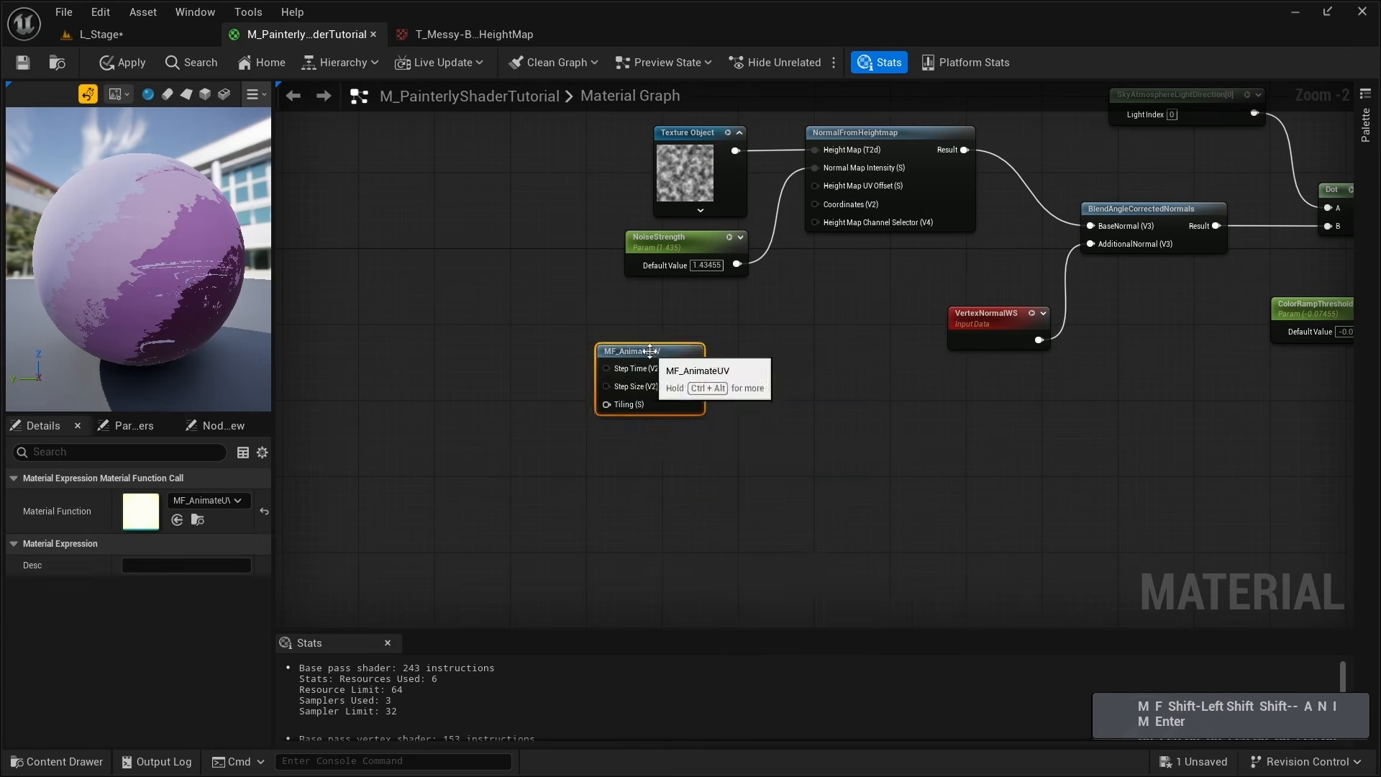
{"action": "left_click_drag", "start_coordinate": [650, 351], "coordinate": [584, 323]}
Add a Constant3Vector ahead of MF_AnimateUV and convert it to a parameter.
{"action": "right_click_drag", "start_coordinate": [433, 390], "coordinate": [569, 403]}
{"action": "scroll", "coordinate": [572, 402], "scroll_direction": "down", "scroll_amount": 1}
{"action": "scroll", "coordinate": [580, 397], "scroll_direction": "up", "scroll_amount": 1}
{"action": "left_click", "coordinate": [532, 368]}
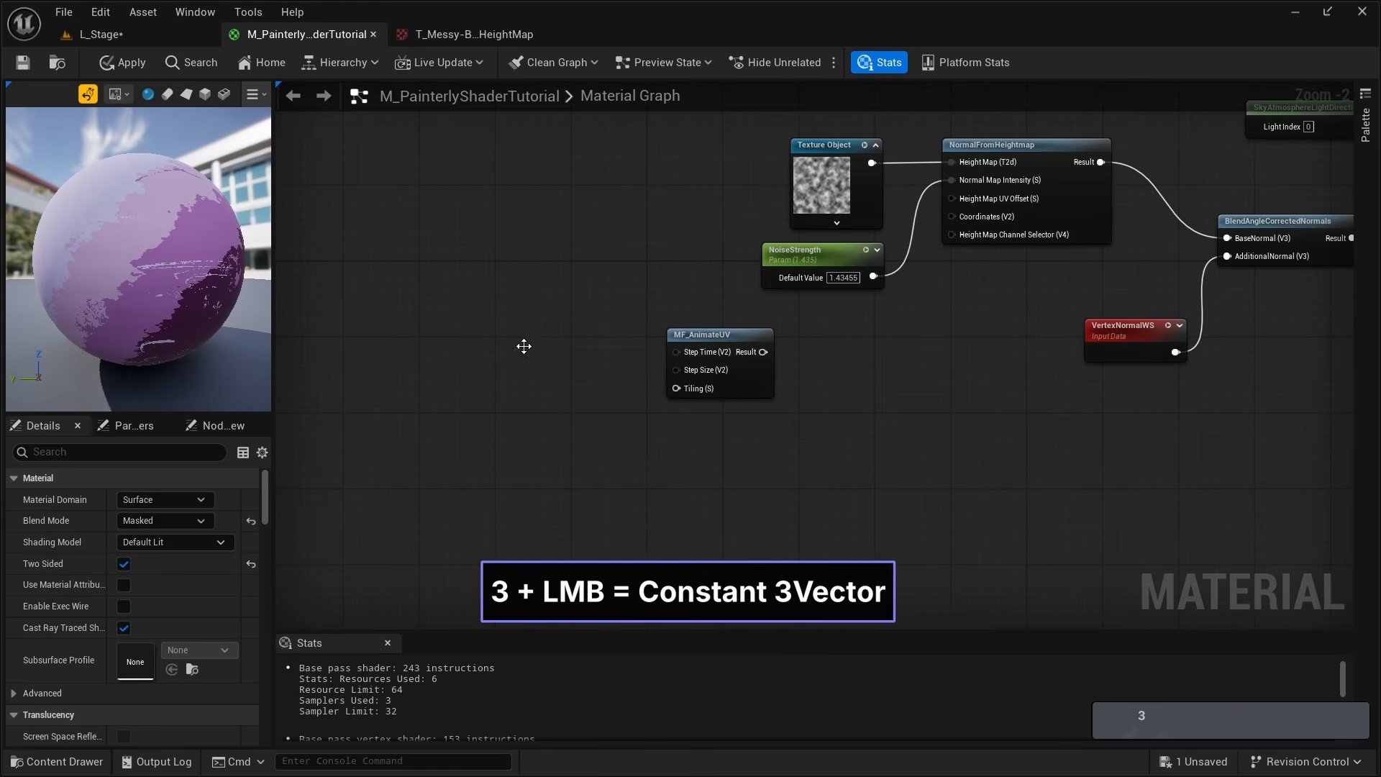
{"action": "left_click", "coordinate": [528, 345]}
{"action": "left_click_drag", "start_coordinate": [580, 357], "coordinate": [459, 360]}
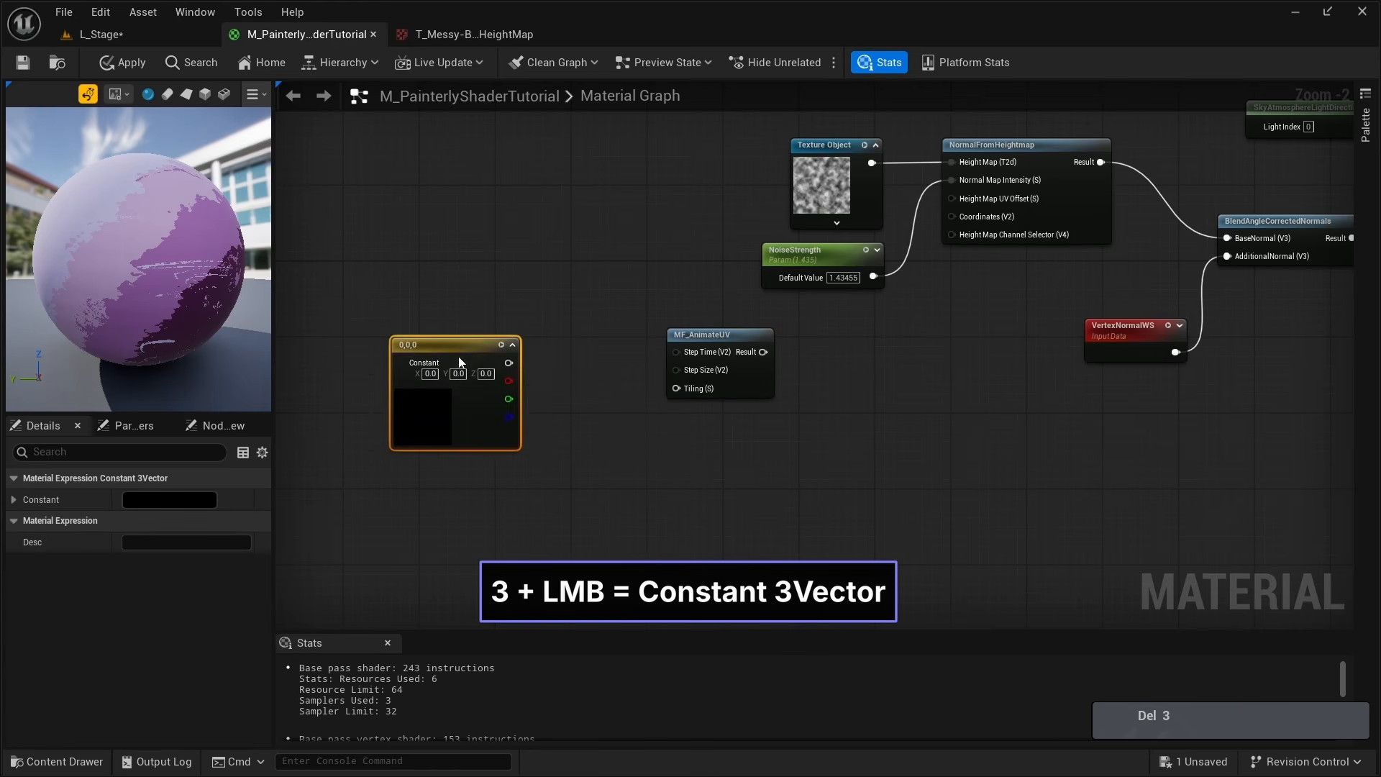
{"action": "right_click", "coordinate": [421, 345]}
{"action": "left_click", "coordinate": [506, 398]}
Name the new vector parameter Step Time.
{"action": "key", "text": "shift"}
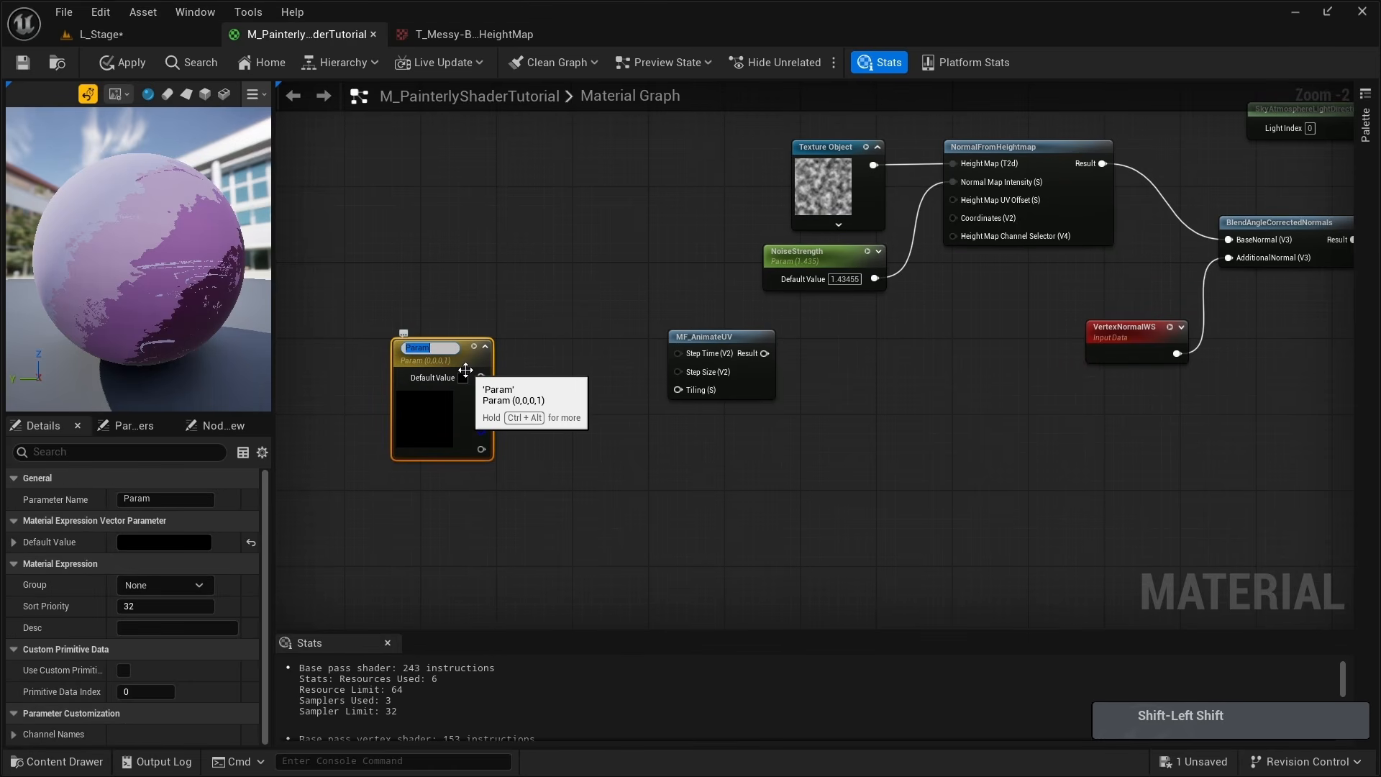
{"action": "type", "text": "Stwep"}
{"action": "key", "text": "BackSpace"}
{"action": "key", "text": "BackSpace"}
{"action": "key", "text": "BackSpace"}
{"action": "type", "text": "ep Timew"}
{"action": "key", "text": "Return"}
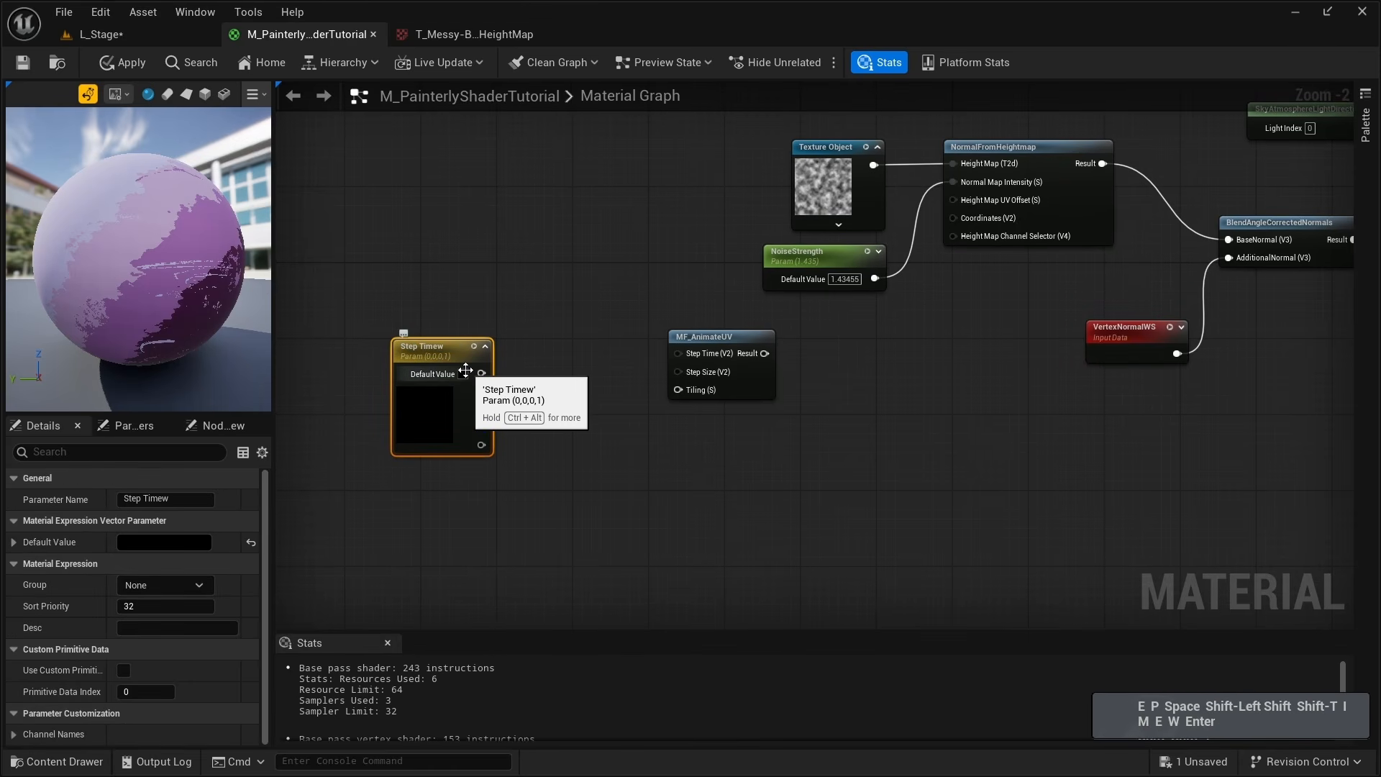
Set the R and G default values of the Step Time parameter to 1.
{"action": "left_click", "coordinate": [13, 541]}
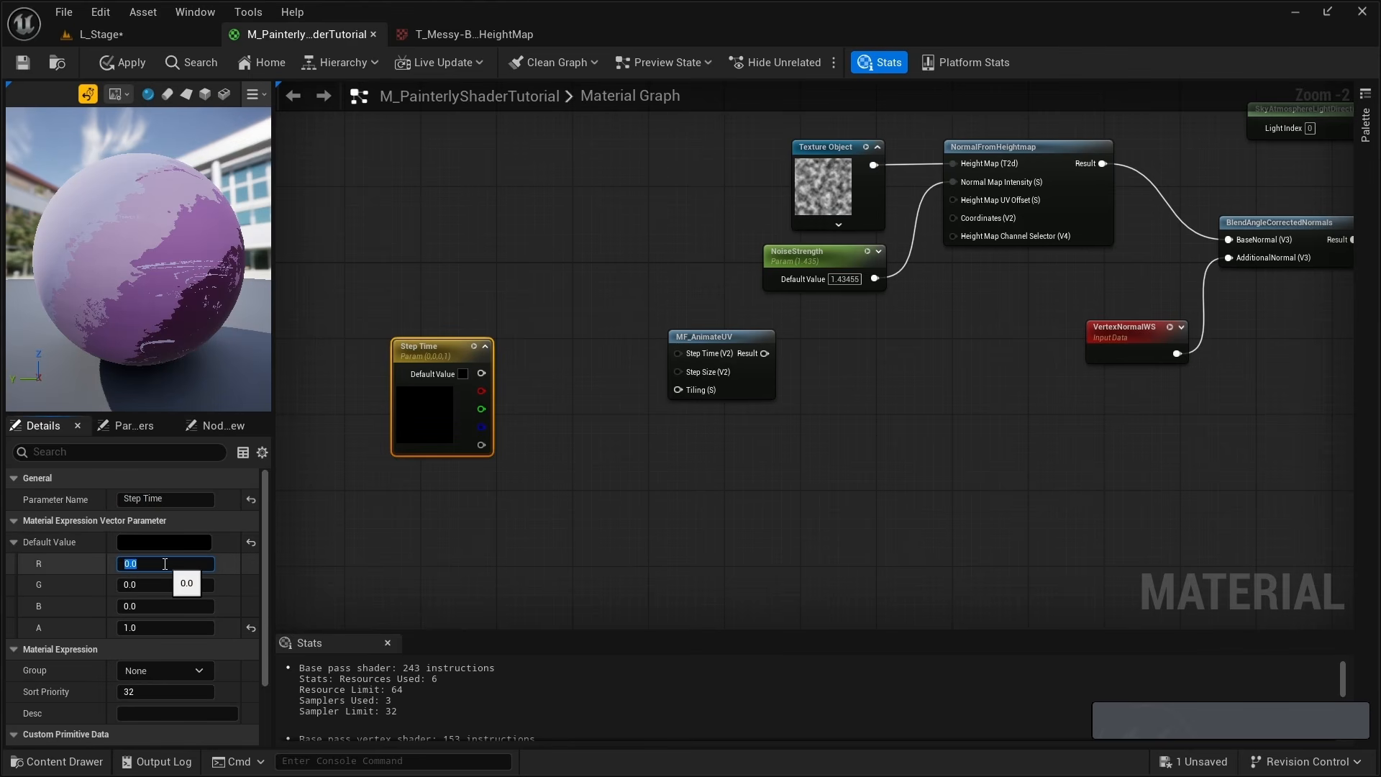
{"action": "left_click", "coordinate": [164, 563]}
{"action": "type", "text": "1"}
{"action": "key", "text": "Tab"}
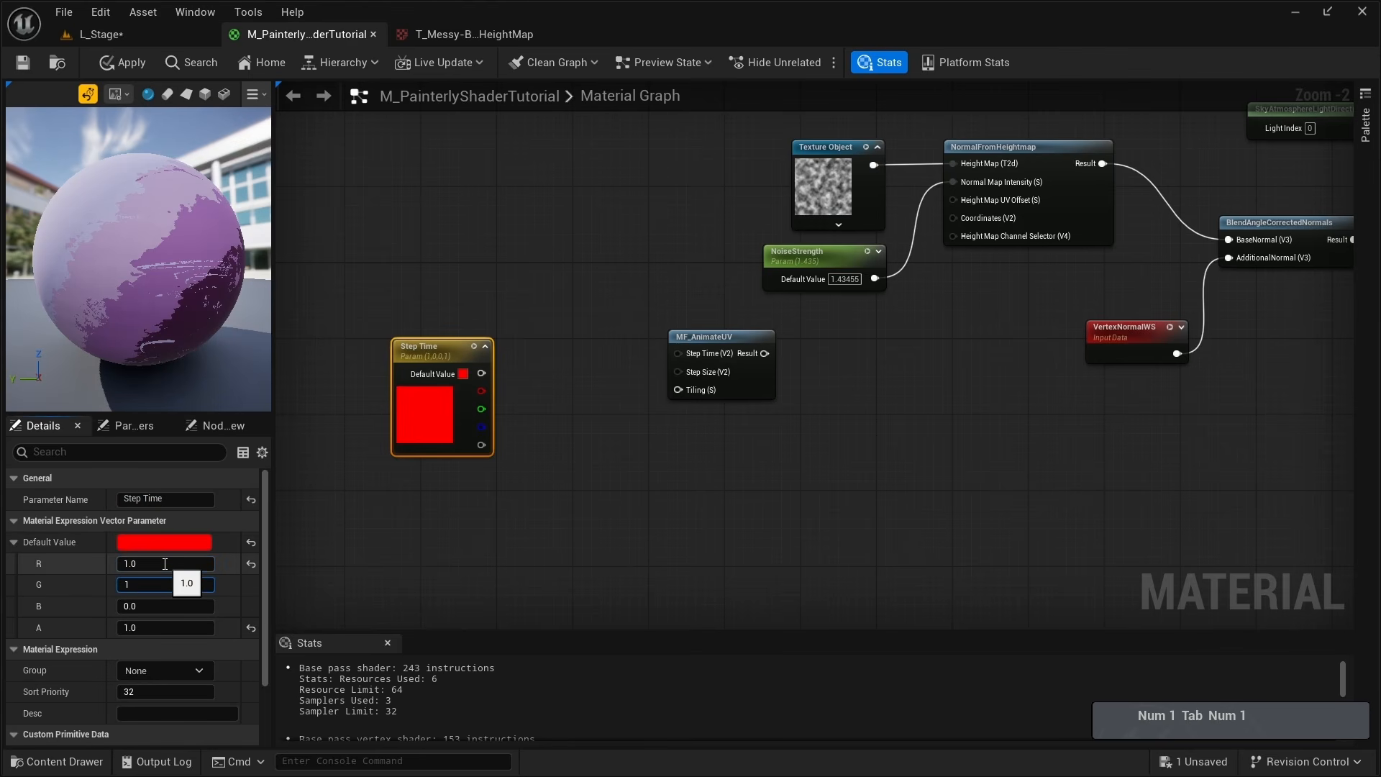
{"action": "type", "text": "1"}
{"action": "key", "text": "Return"}
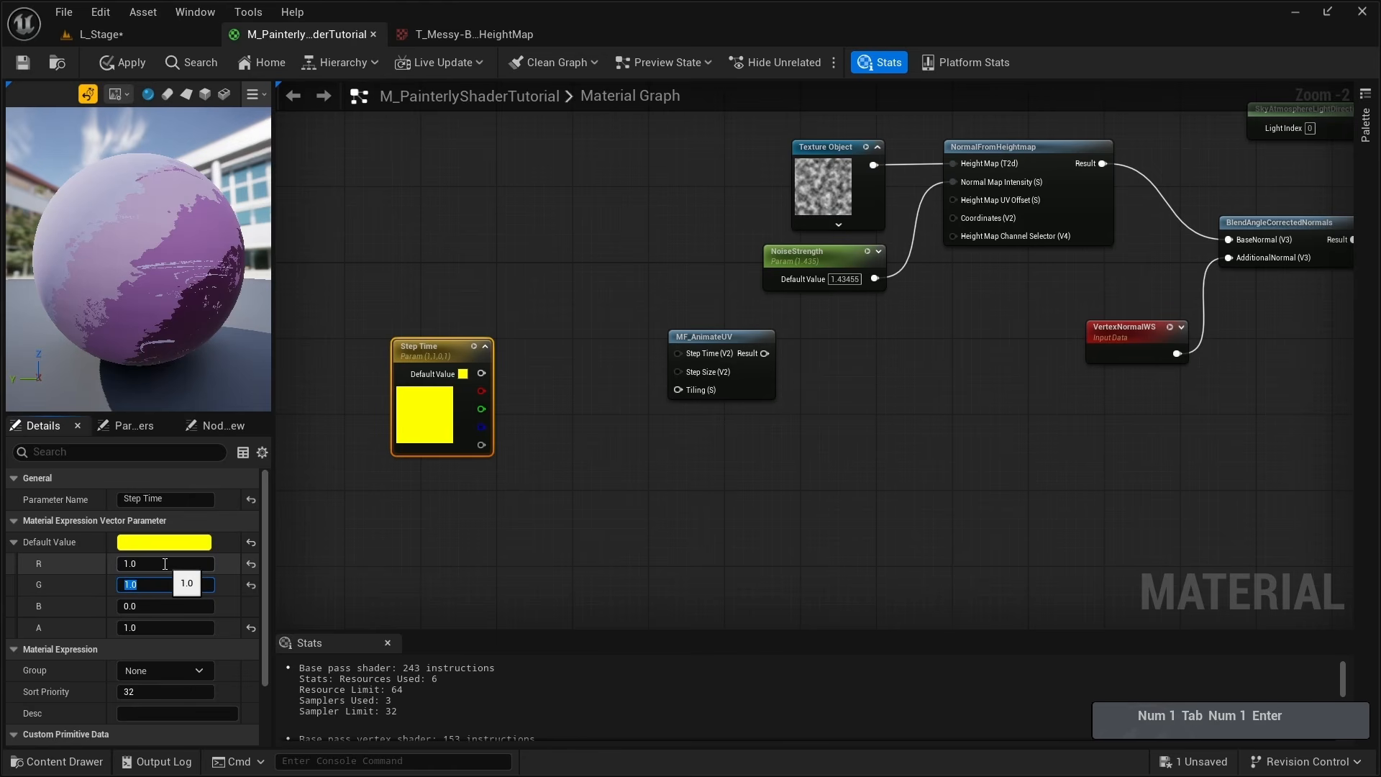
Place the Step Time parameter closer to MF_AnimateUV and connect its output to the function's Step Time input.
{"action": "left_click_drag", "start_coordinate": [427, 356], "coordinate": [475, 336]}
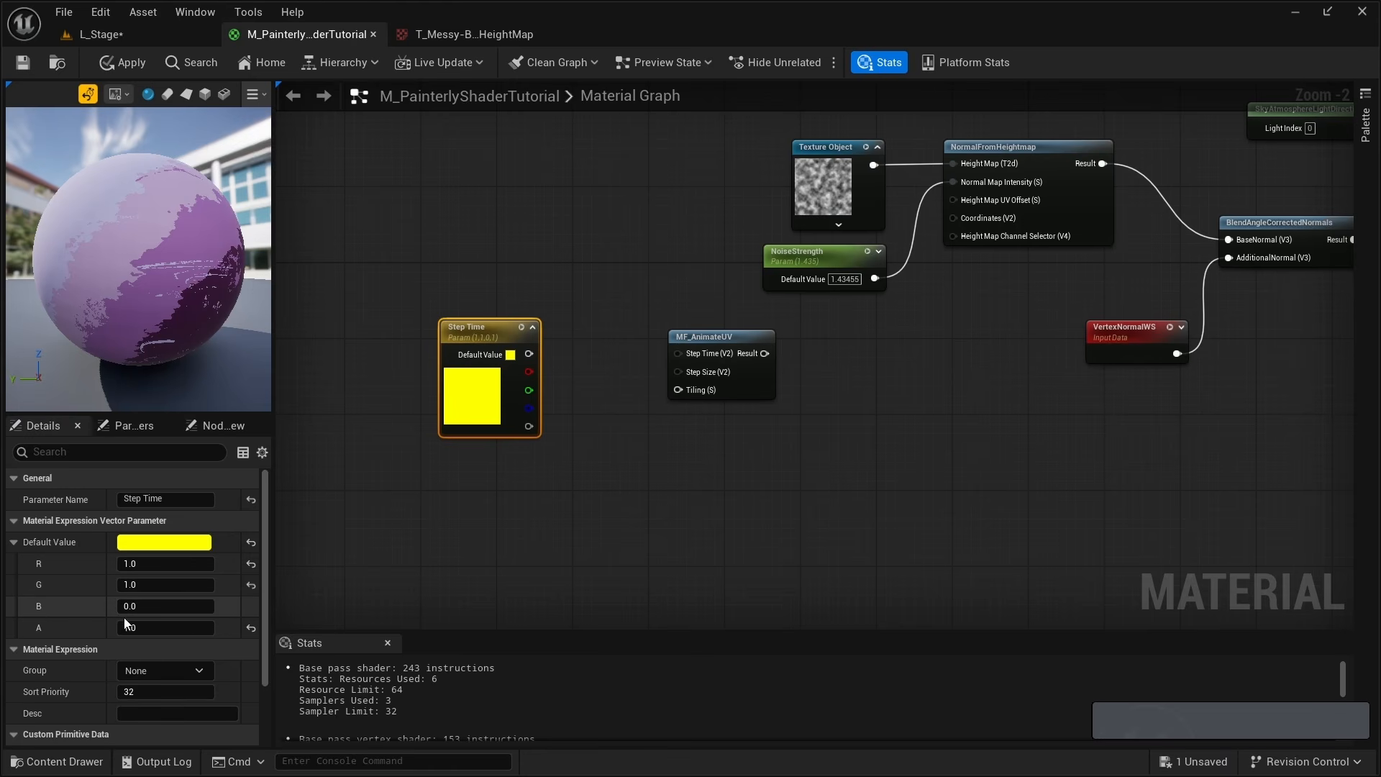
{"action": "left_click_drag", "start_coordinate": [529, 354], "coordinate": [709, 359]}
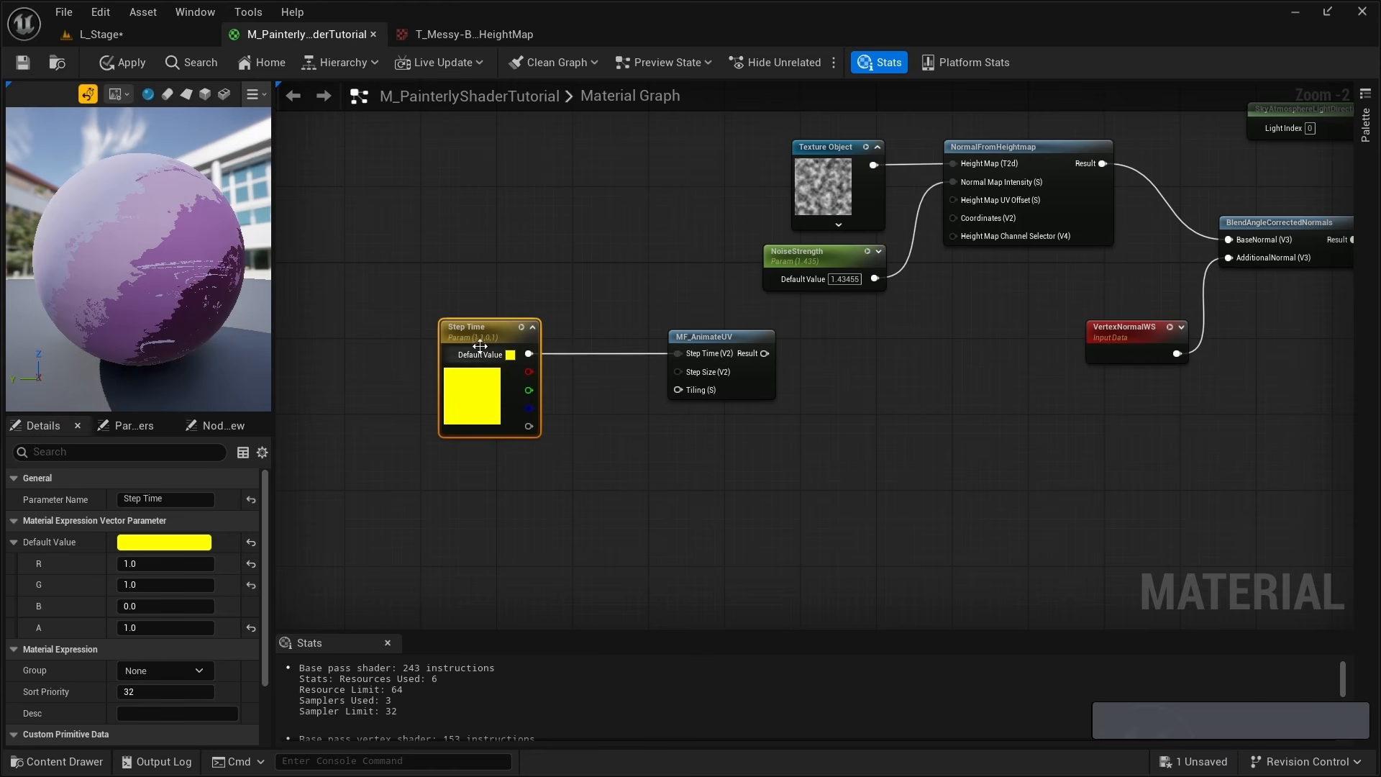
{"action": "left_click_drag", "start_coordinate": [475, 340], "coordinate": [494, 340]}
Add another Constant3Vector below Step Time and convert it to a parameter named UV Step Size.
{"action": "left_click", "coordinate": [493, 499]}
{"action": "key", "text": "Delete"}
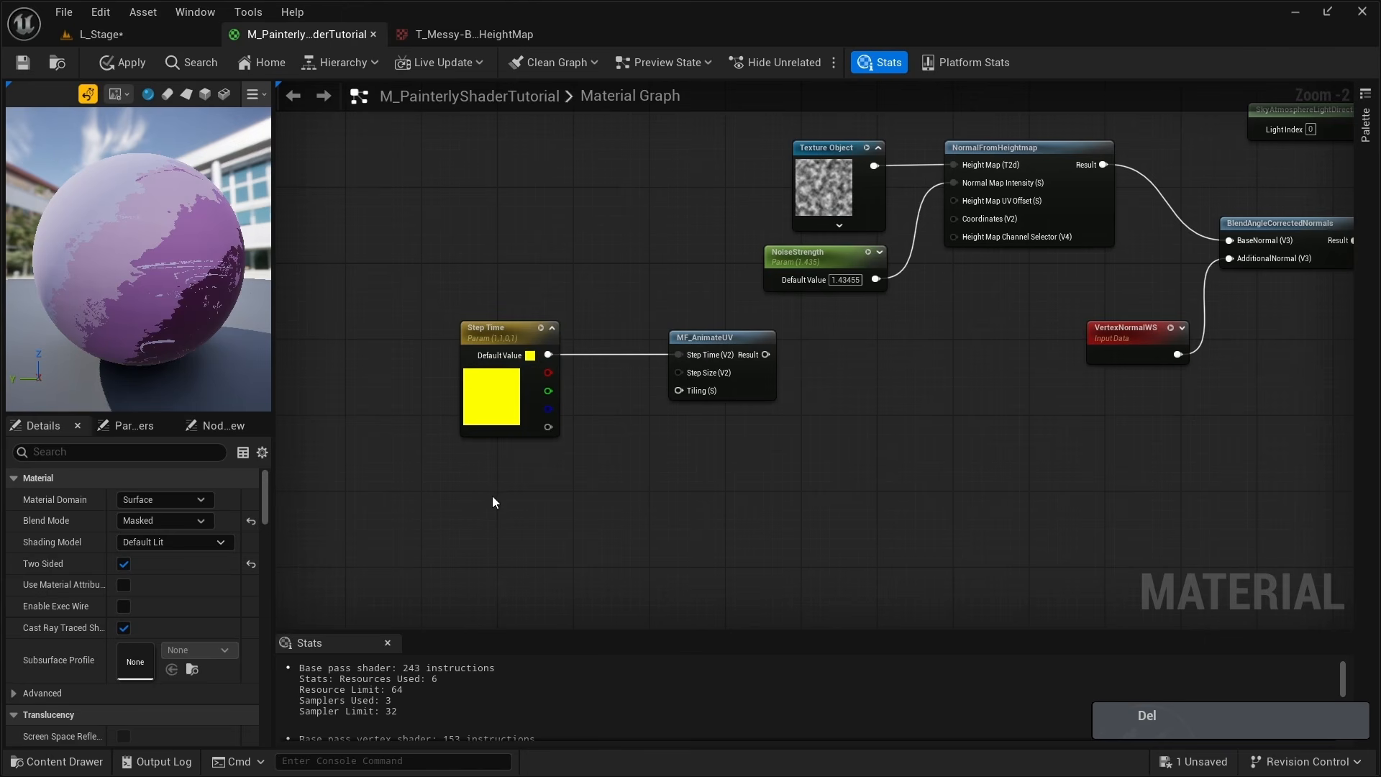
{"action": "left_click", "coordinate": [480, 485]}
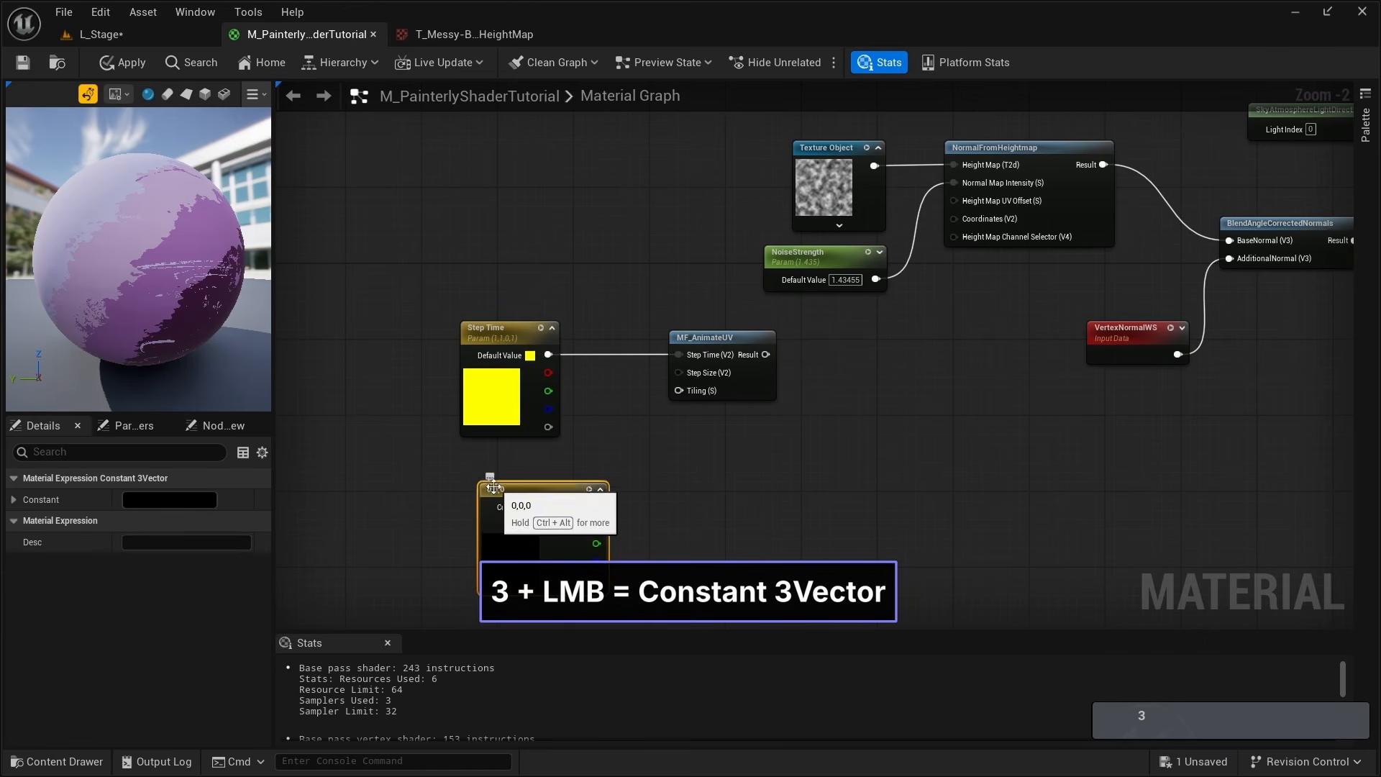
{"action": "right_click", "coordinate": [496, 493]}
{"action": "left_click", "coordinate": [559, 142]}
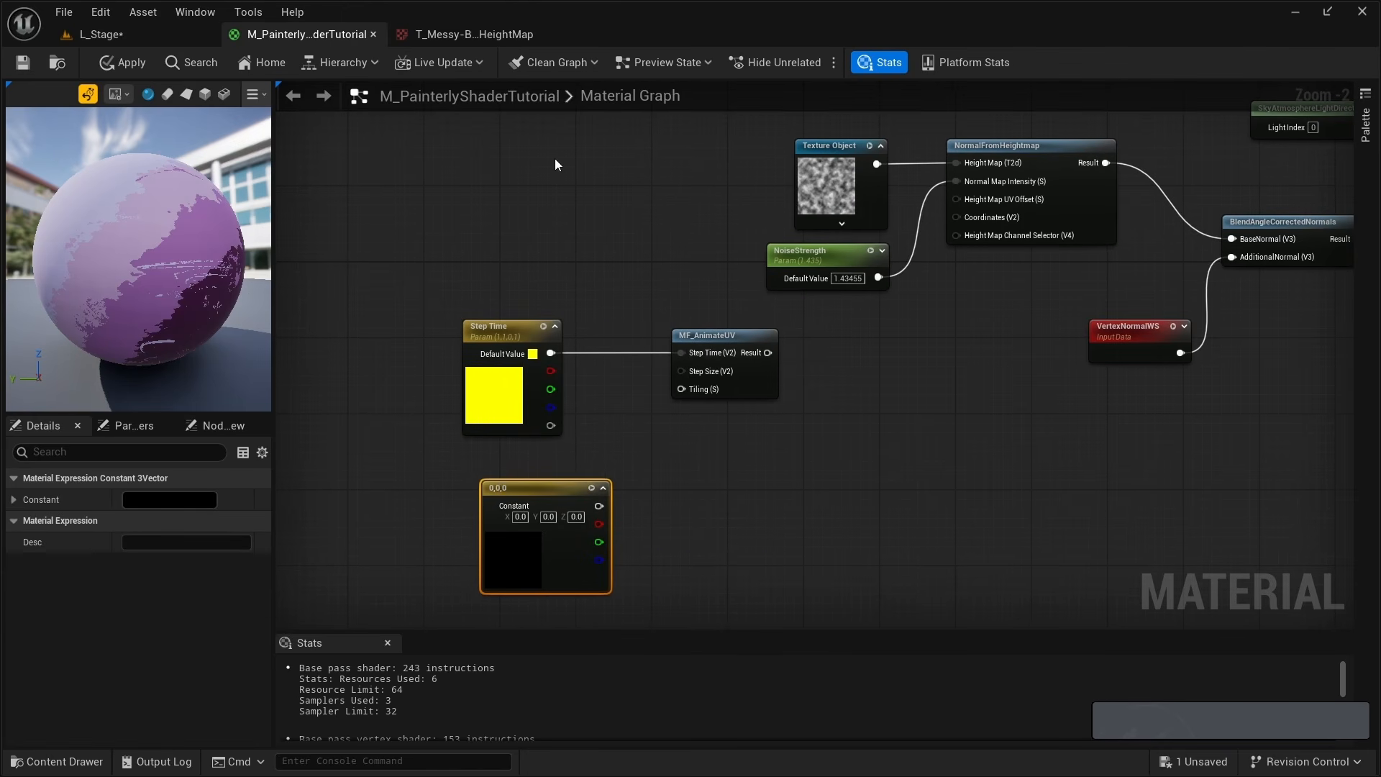
{"action": "type", "text": "UV"}
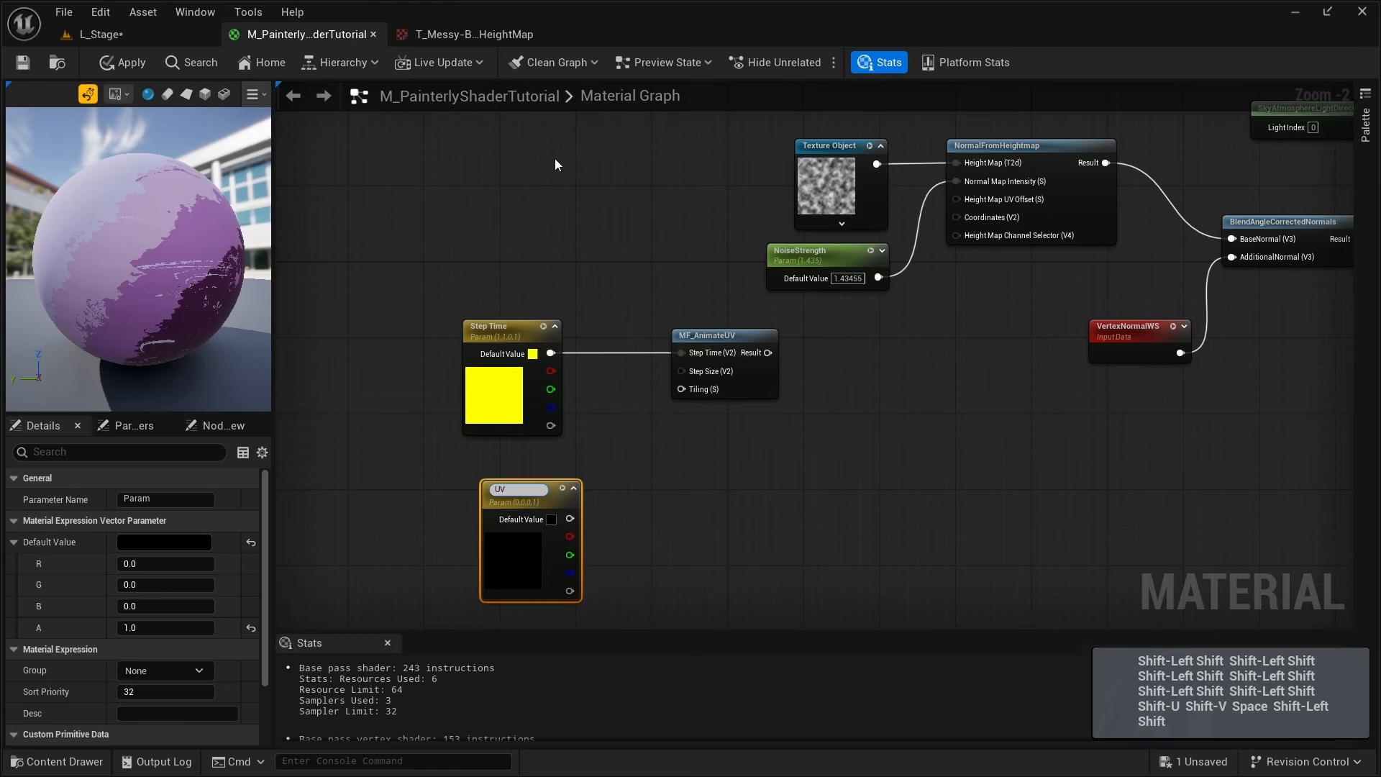
{"action": "type", "text": " Step Size"}
{"action": "key", "text": "Return"}
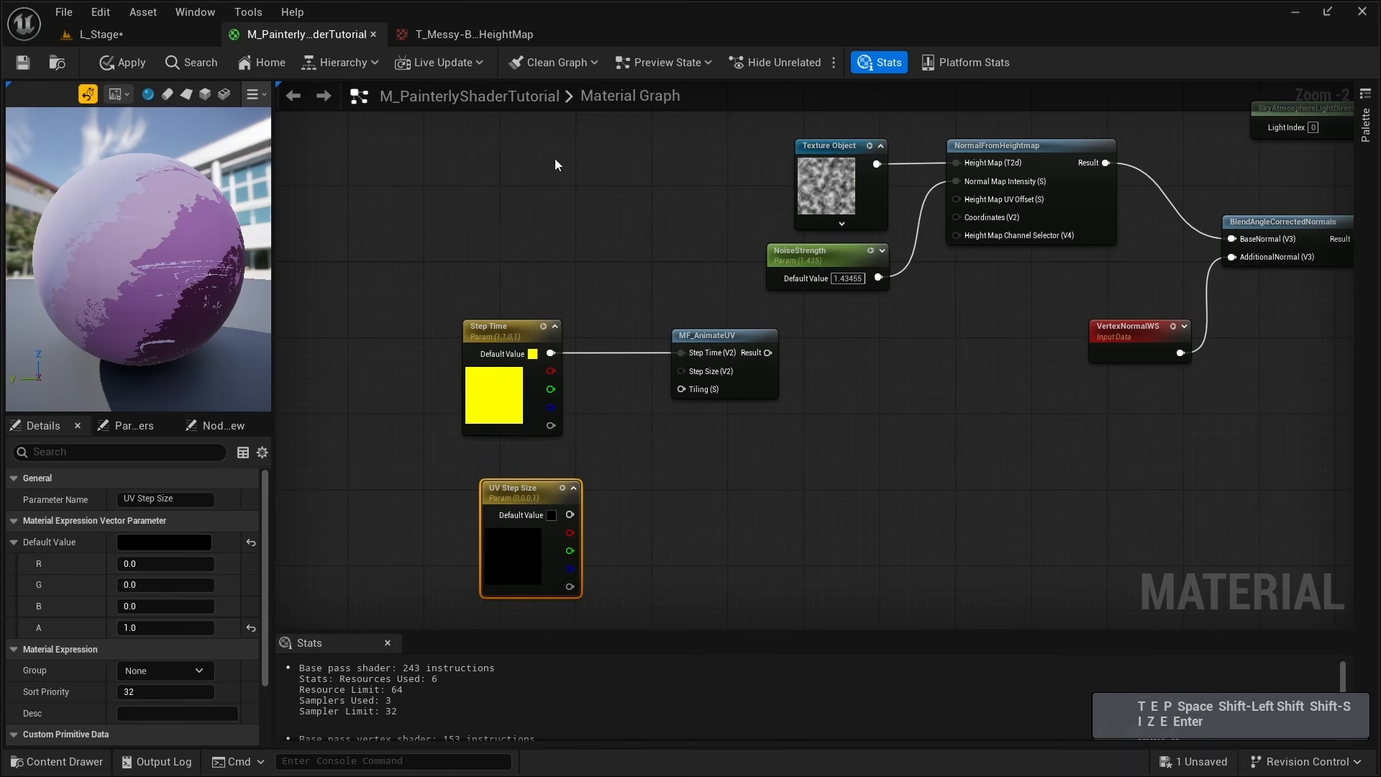
Set the R and G default values of UV Step Size to 0.5 and connect it to the Step Size input of MF_AnimateUV.
{"action": "left_click", "coordinate": [184, 561]}
{"action": "type", "text": ".5"}
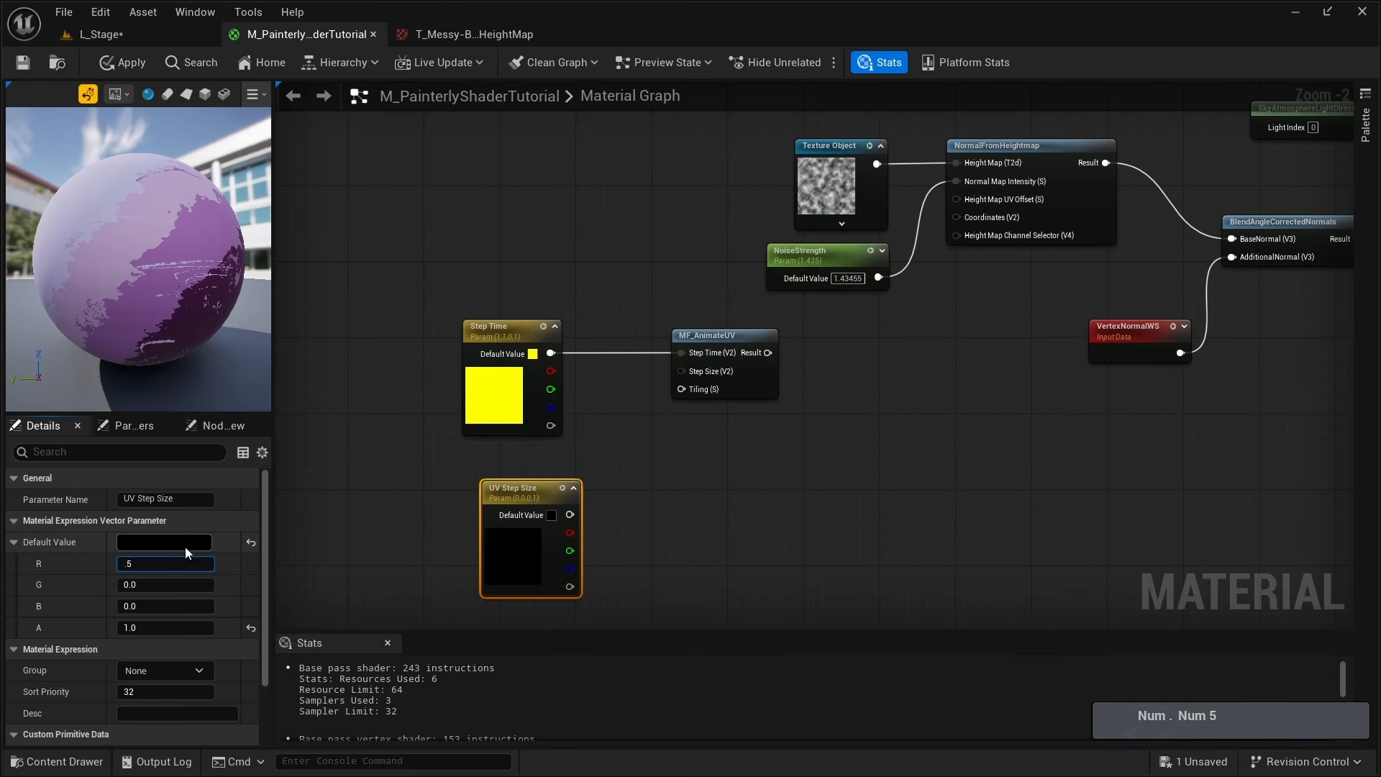
{"action": "key", "text": "Tab"}
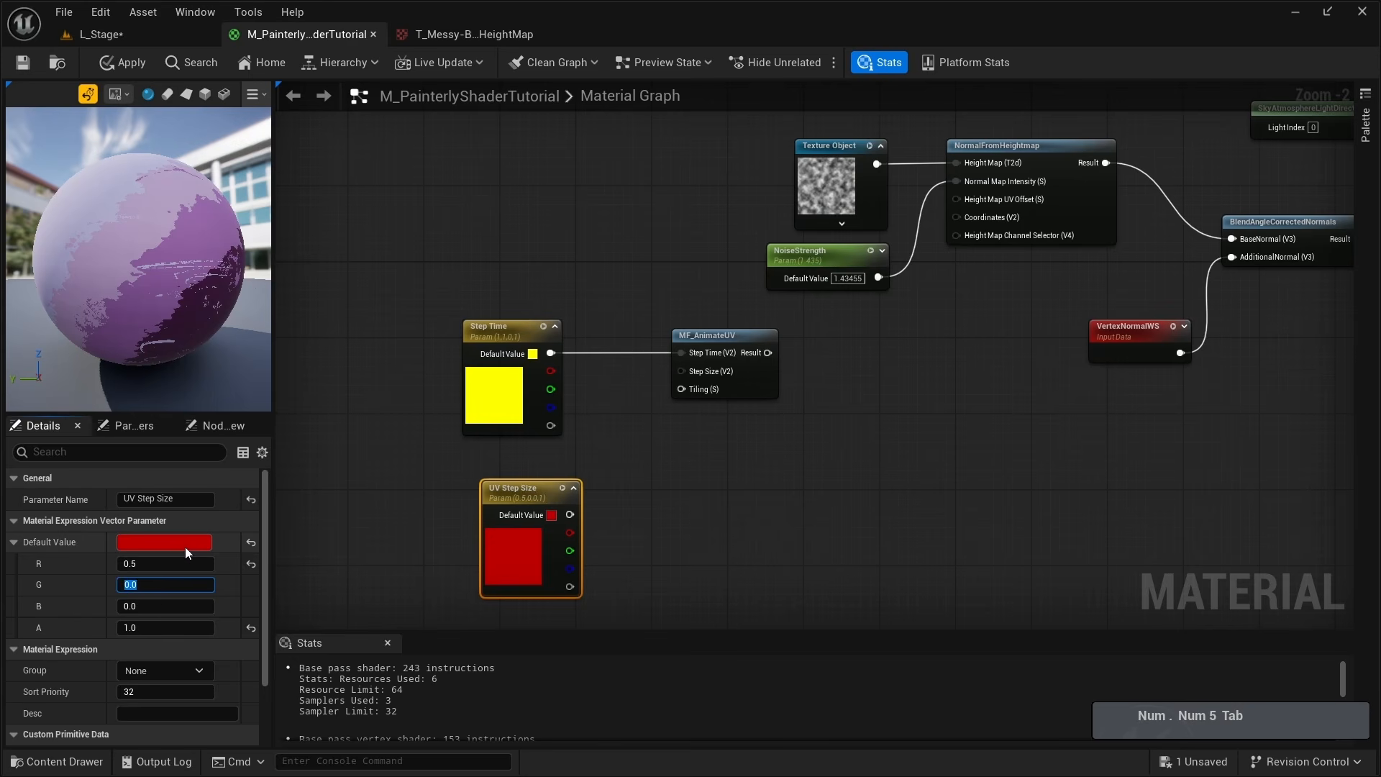
{"action": "type", "text": ".5"}
{"action": "key", "text": "Return"}
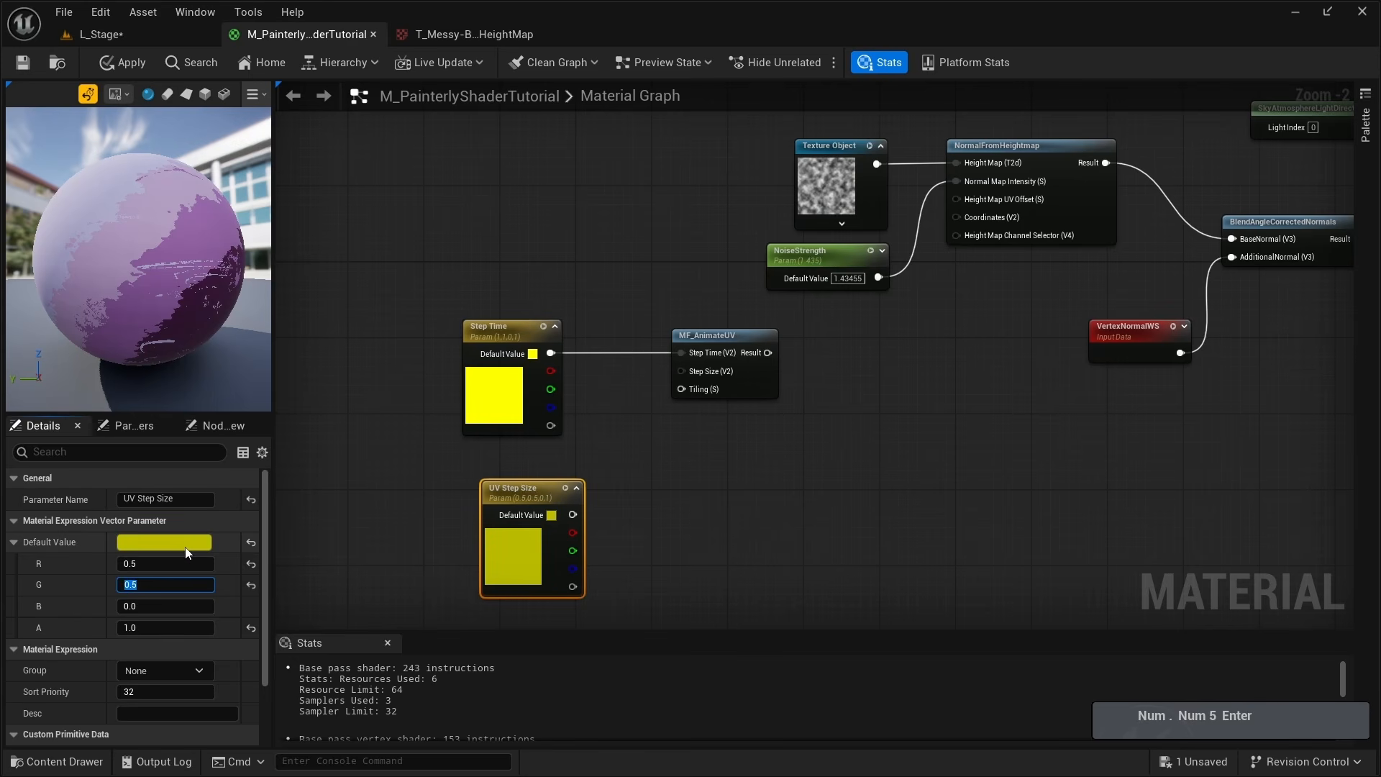
{"action": "left_click_drag", "start_coordinate": [510, 489], "coordinate": [680, 370]}
{"action": "right_click_drag", "start_coordinate": [676, 377], "coordinate": [625, 392]}
Add a Constant node with value 1 below UV Step Size and connect it to the Tiling input of MF_AnimateUV.
{"action": "left_click", "coordinate": [515, 495]}
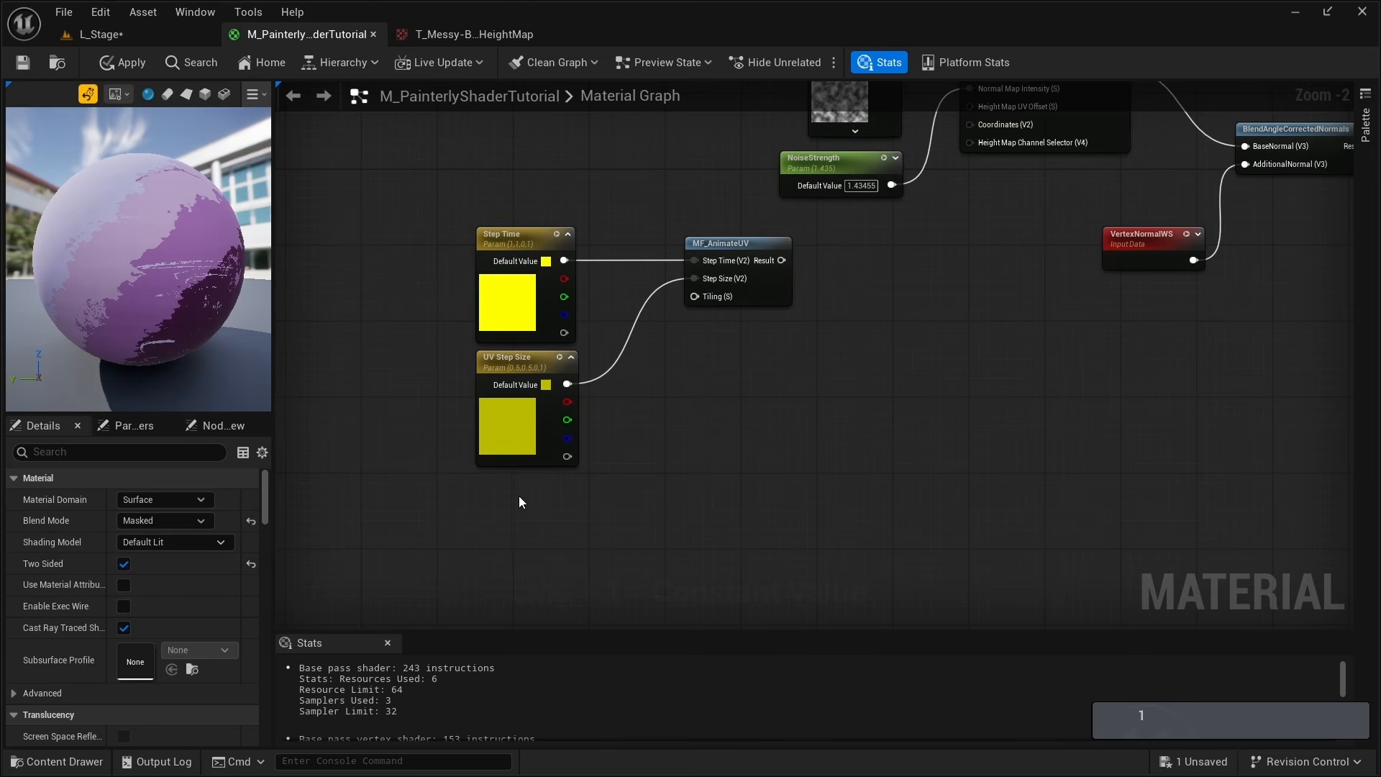
{"action": "key", "text": "1"}
{"action": "left_click", "coordinate": [512, 497]}
{"action": "left_click_drag", "start_coordinate": [541, 502], "coordinate": [712, 298]}
{"action": "left_click", "coordinate": [524, 510]}
{"action": "type", "text": "1"}
{"action": "left_click", "coordinate": [560, 497]}
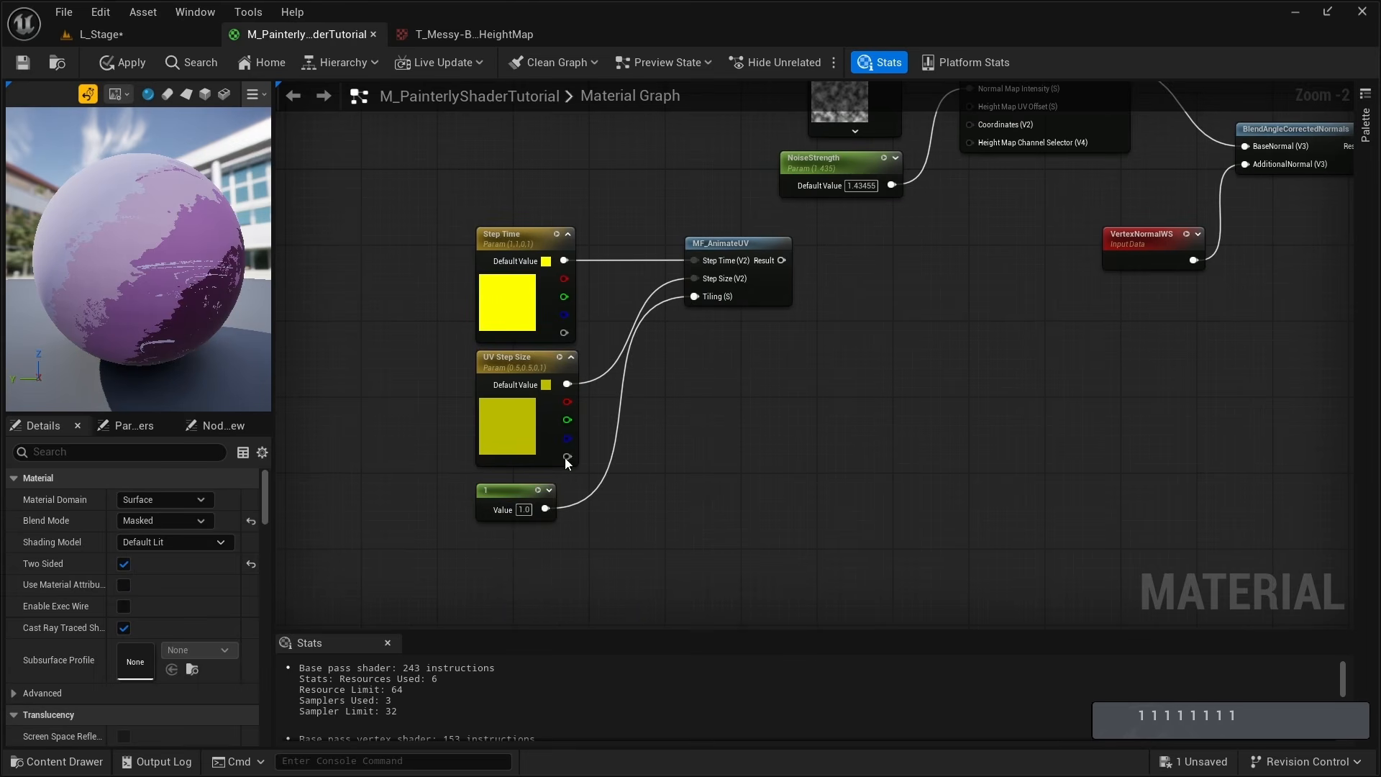
{"action": "left_click_drag", "start_coordinate": [507, 494], "coordinate": [534, 491]}
Create a named reroute declaration called AnimatedUV from the Result output of MF_AnimateUV.
{"action": "right_click_drag", "start_coordinate": [675, 371], "coordinate": [501, 503]}
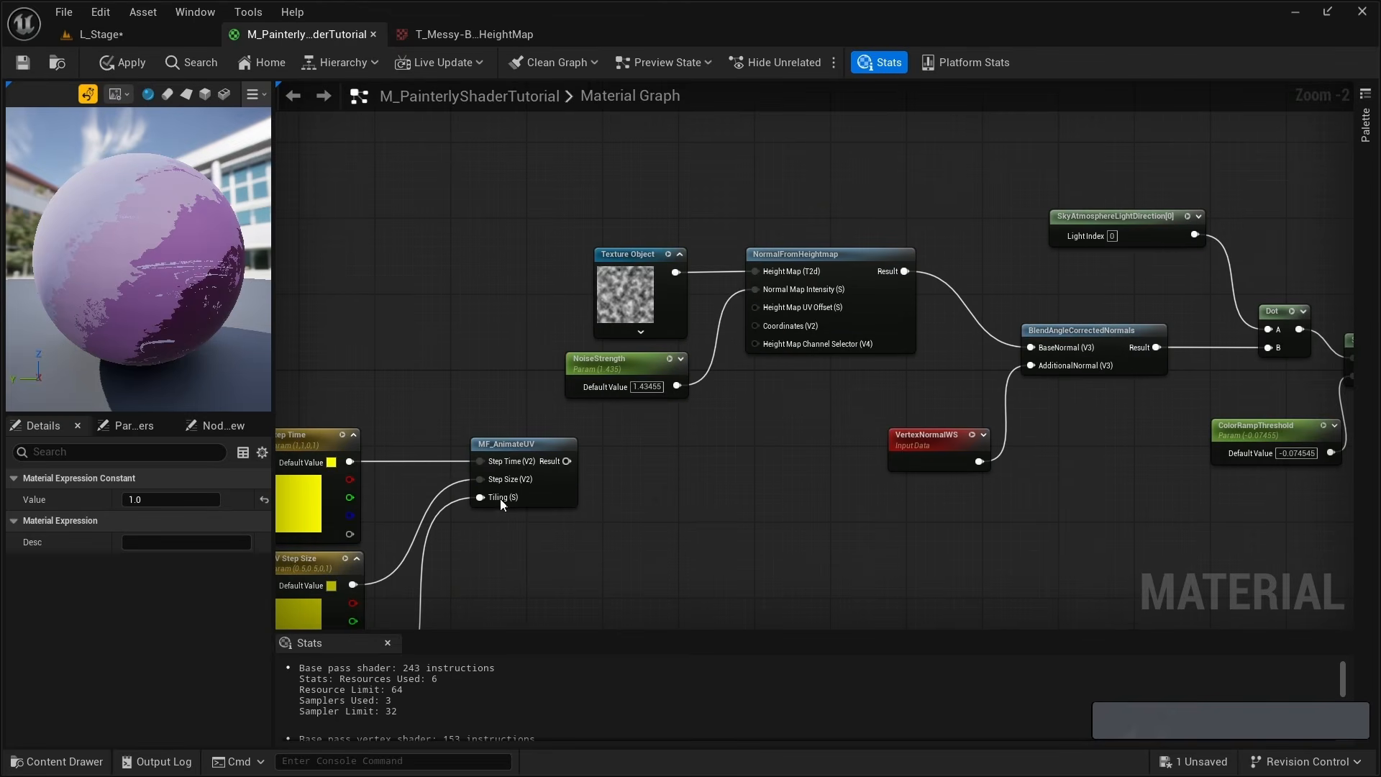
{"action": "right_click_drag", "start_coordinate": [696, 478], "coordinate": [646, 410]}
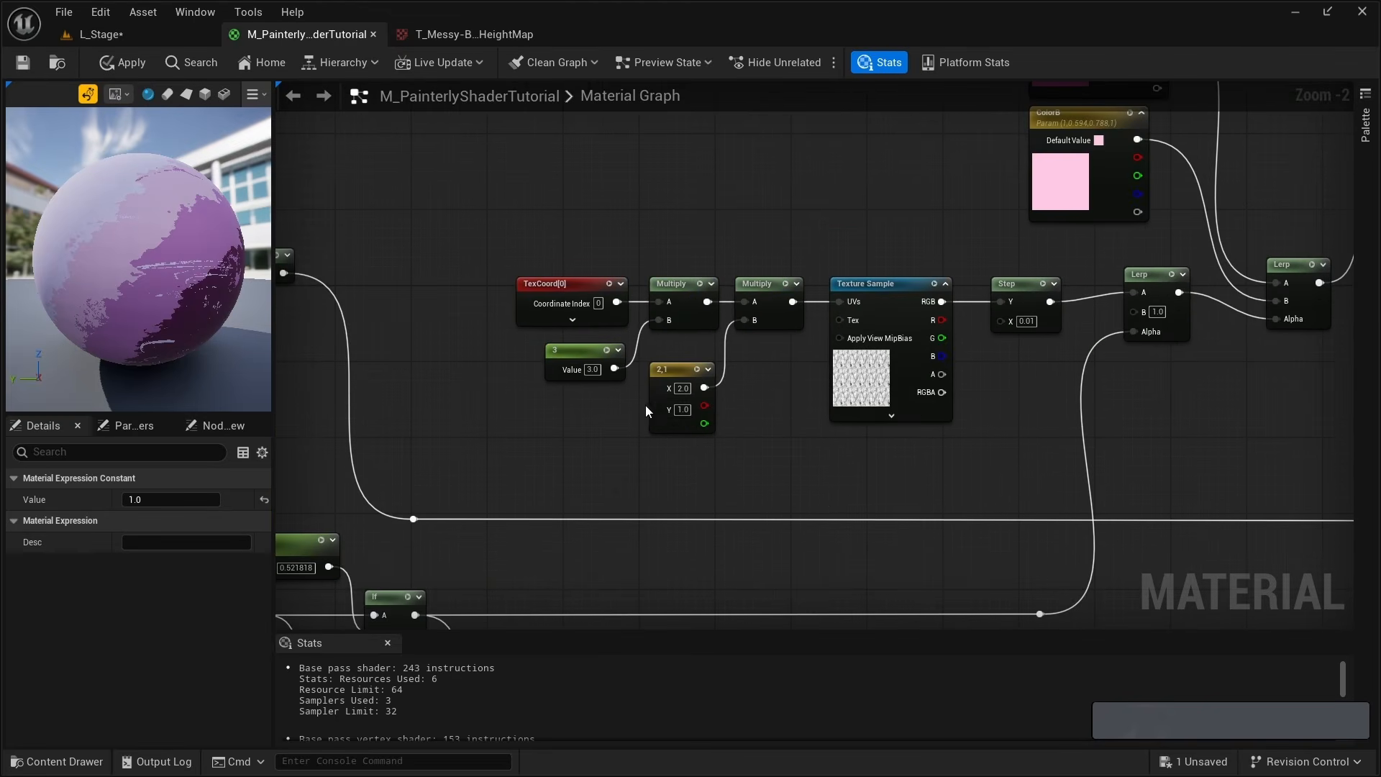
{"action": "right_click_drag", "start_coordinate": [470, 404], "coordinate": [1280, 359]}
{"action": "right_click_drag", "start_coordinate": [386, 411], "coordinate": [908, 423]}
{"action": "mouse_move", "coordinate": [644, 341]}
{"action": "right_mouse_down"}
{"action": "mouse_move", "coordinate": [607, 399]}
{"action": "mouse_move", "coordinate": [641, 332]}
{"action": "right_mouse_up"}
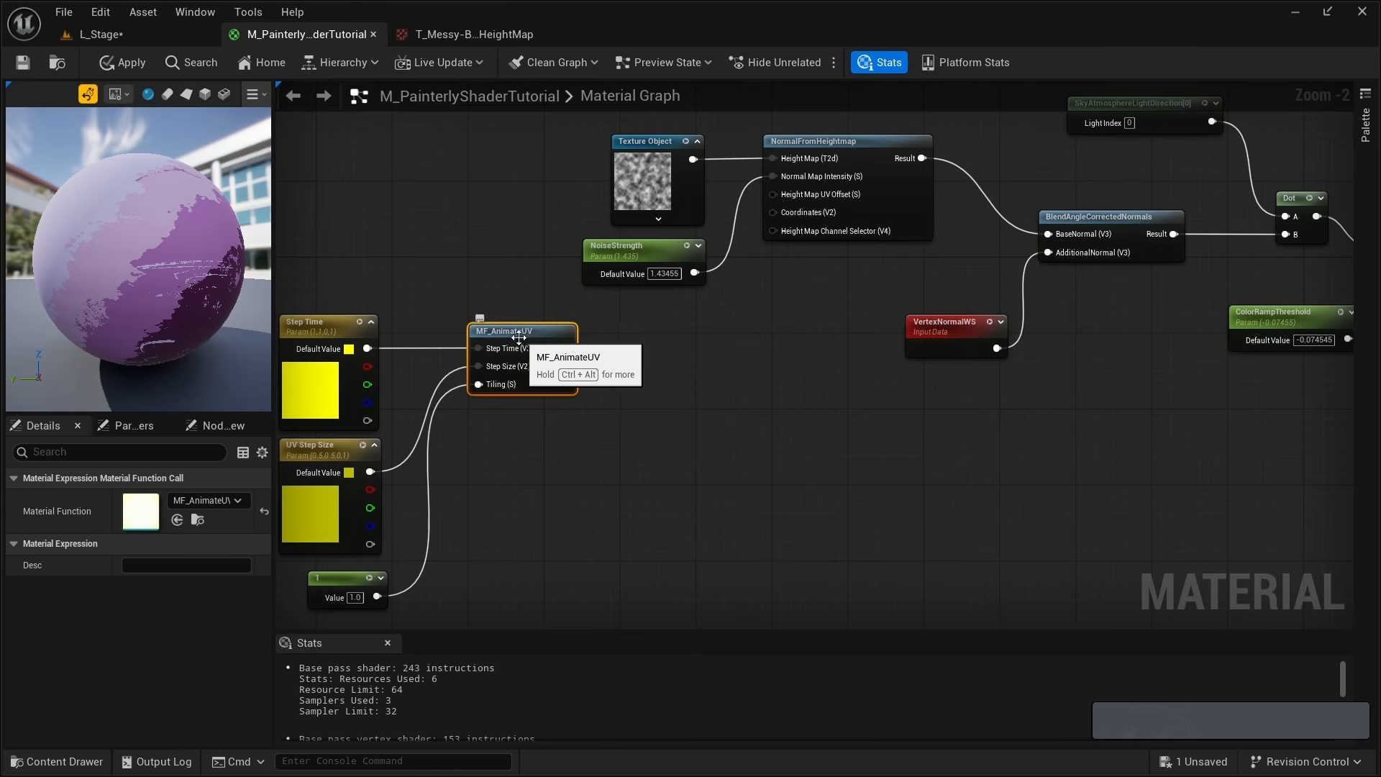
{"action": "left_click_drag", "start_coordinate": [566, 348], "coordinate": [609, 348]}
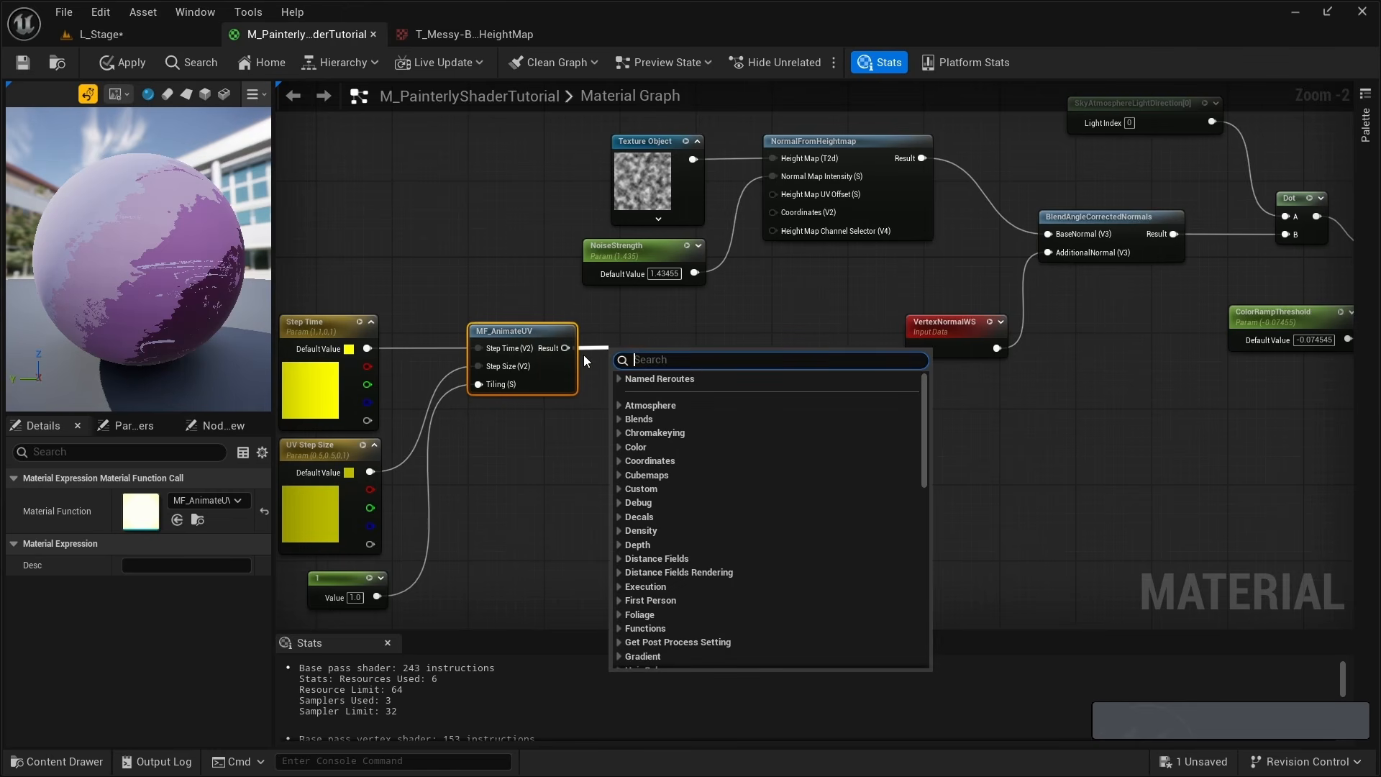
{"action": "type", "text": "add rerou"}
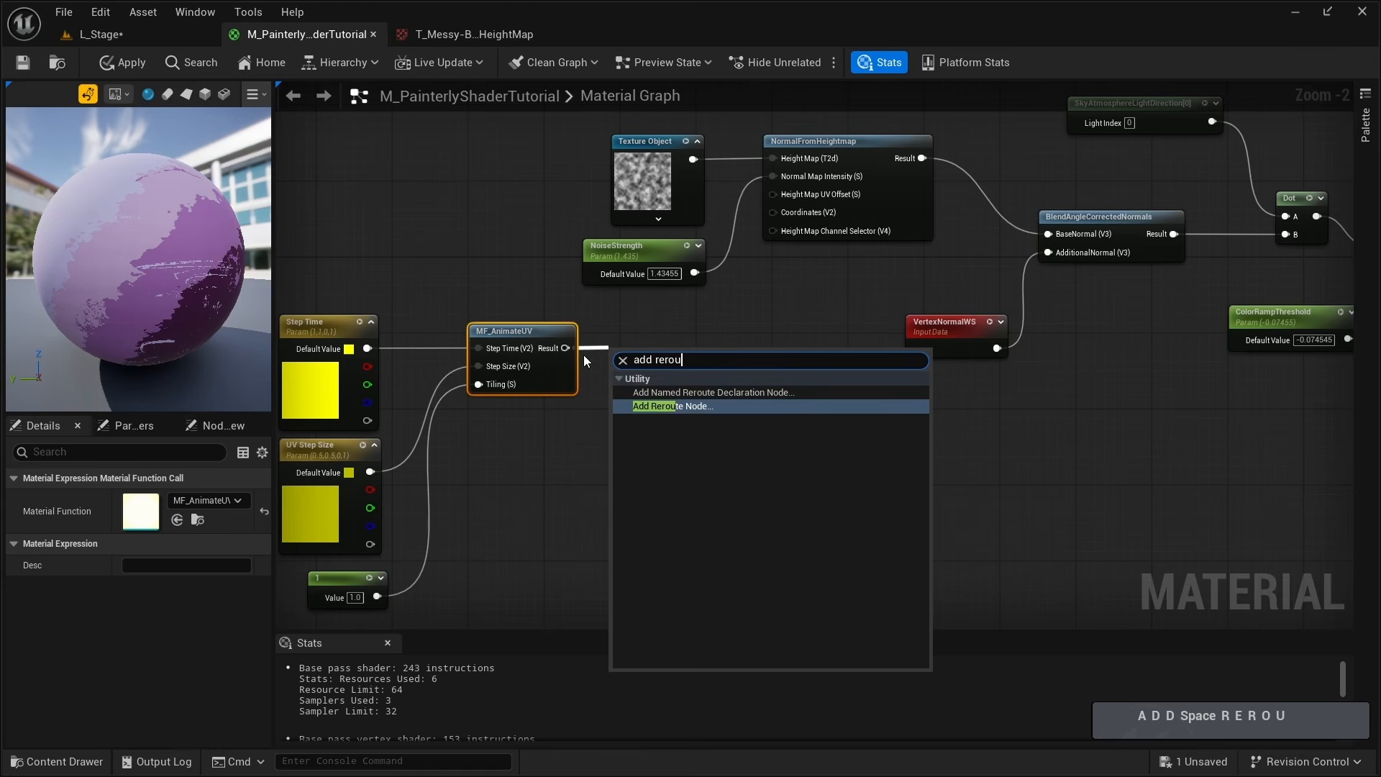
{"action": "key", "text": "Up"}
{"action": "key", "text": "Return"}
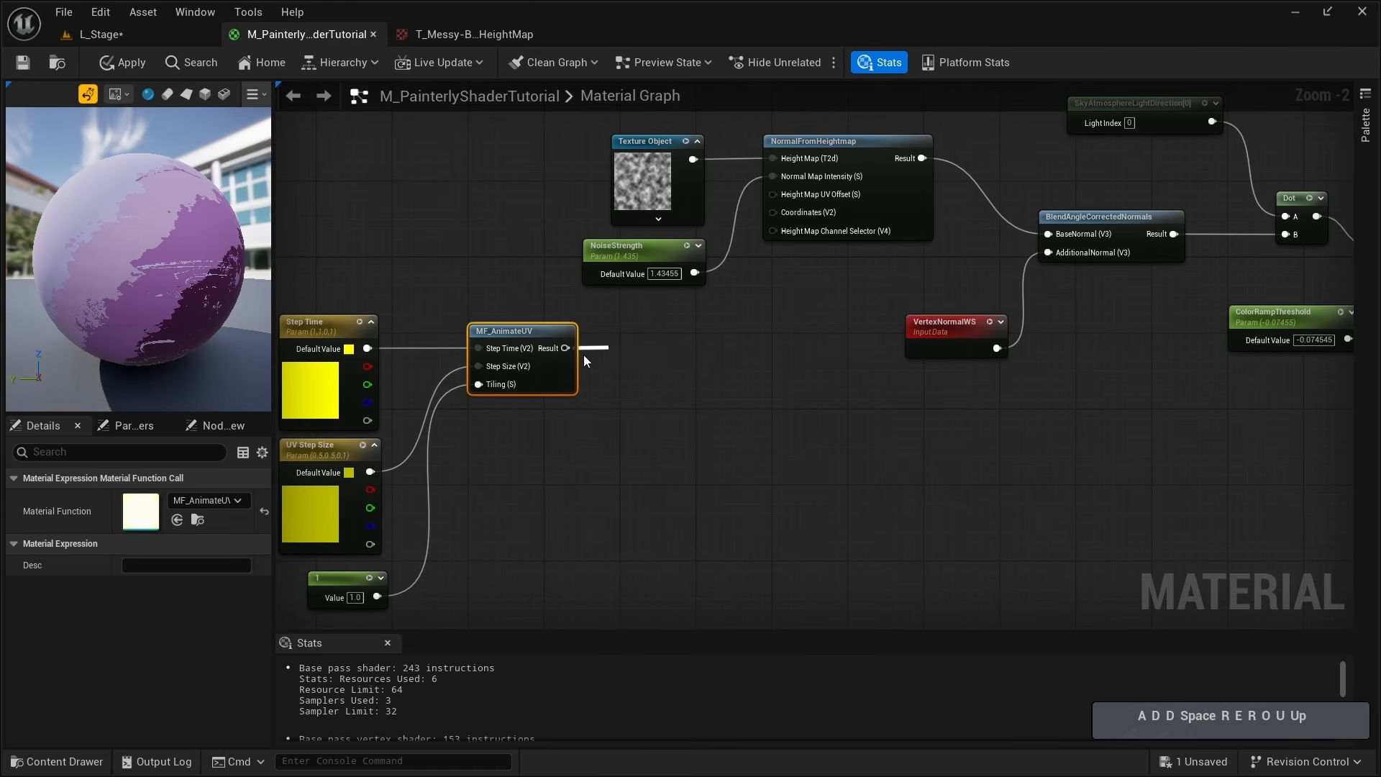
{"action": "type", "text": "AnimatedUV"}
{"action": "key", "text": "Return"}
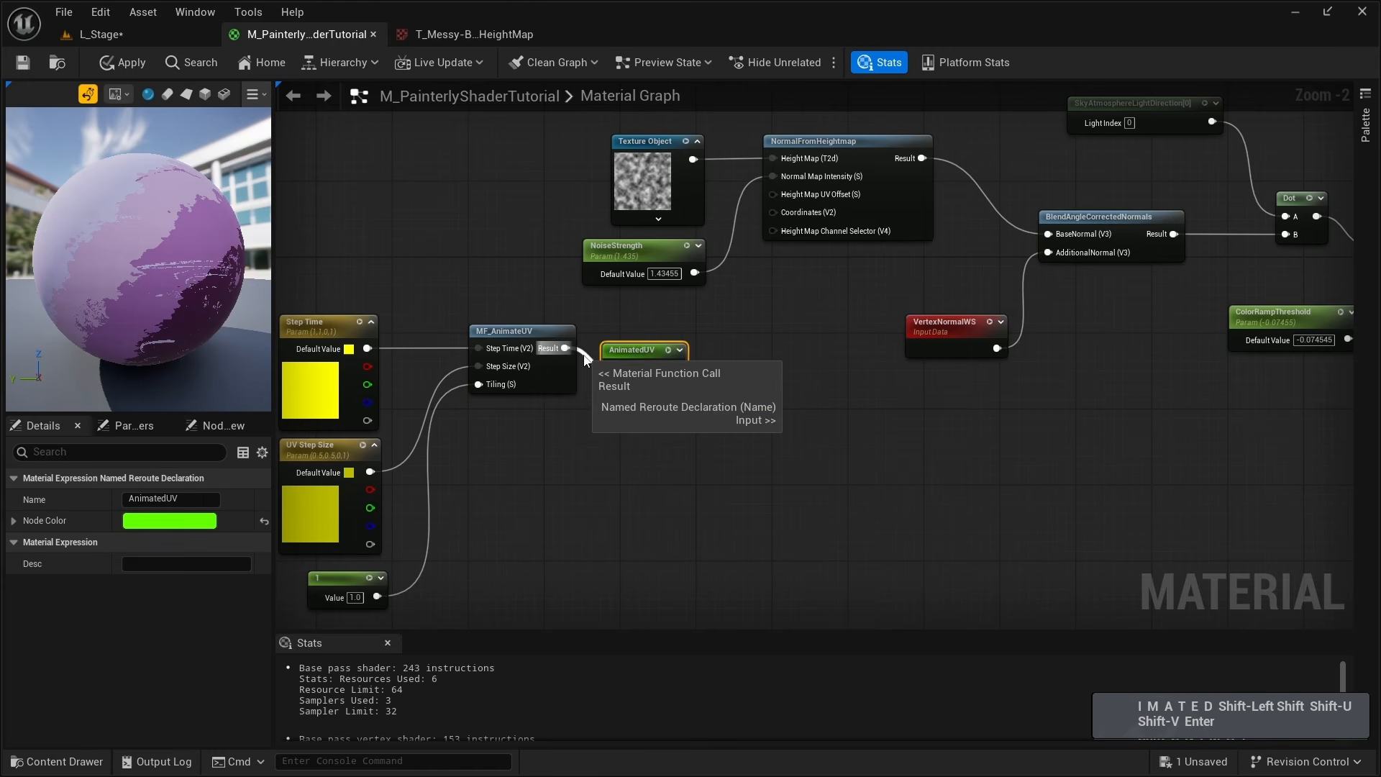
Connect the AnimatedUV reroute to the Coordinates input of NormalFromHeightmap.
{"action": "left_click_drag", "start_coordinate": [685, 349], "coordinate": [802, 216]}
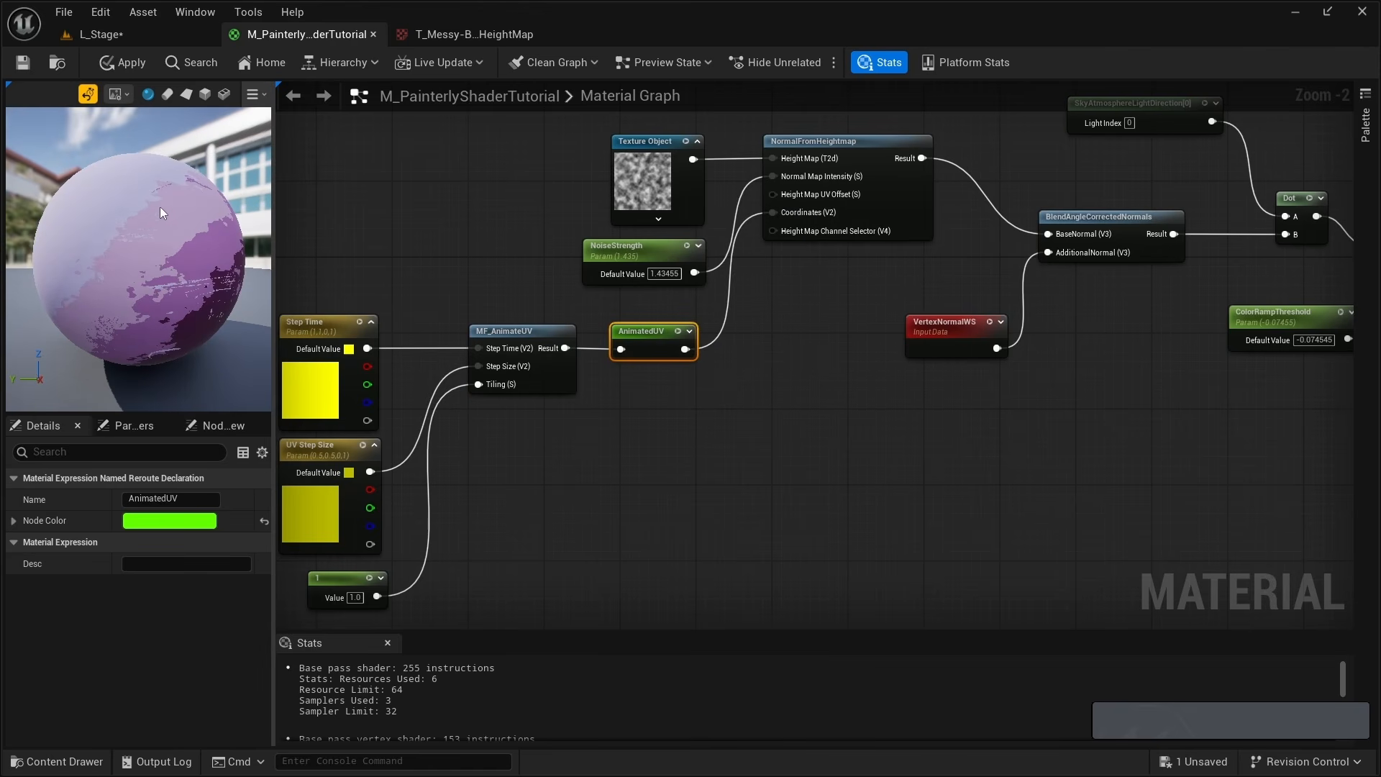
{"action": "left_click_drag", "start_coordinate": [169, 269], "coordinate": [215, 268]}
{"action": "right_click_drag", "start_coordinate": [1071, 407], "coordinate": [917, 410]}
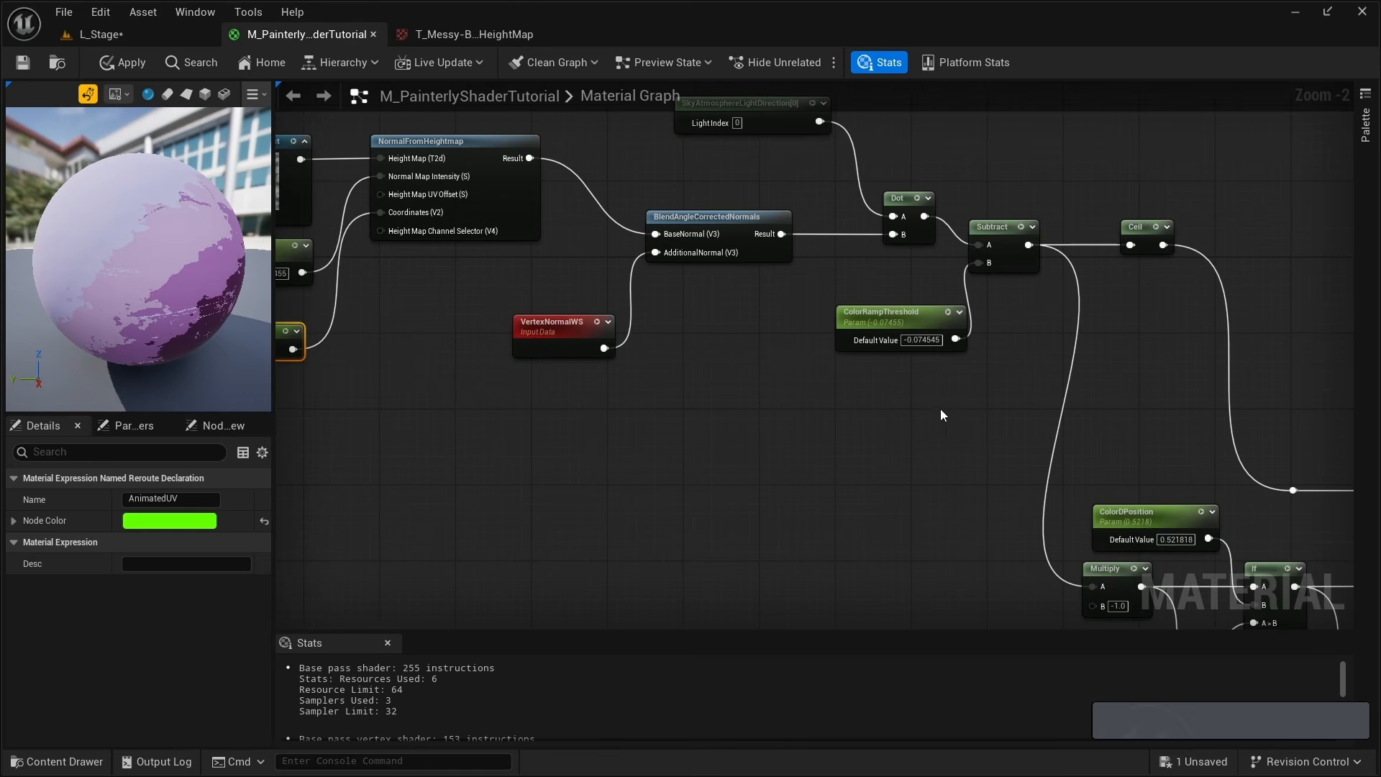
{"action": "right_click_drag", "start_coordinate": [625, 399], "coordinate": [1022, 413]}
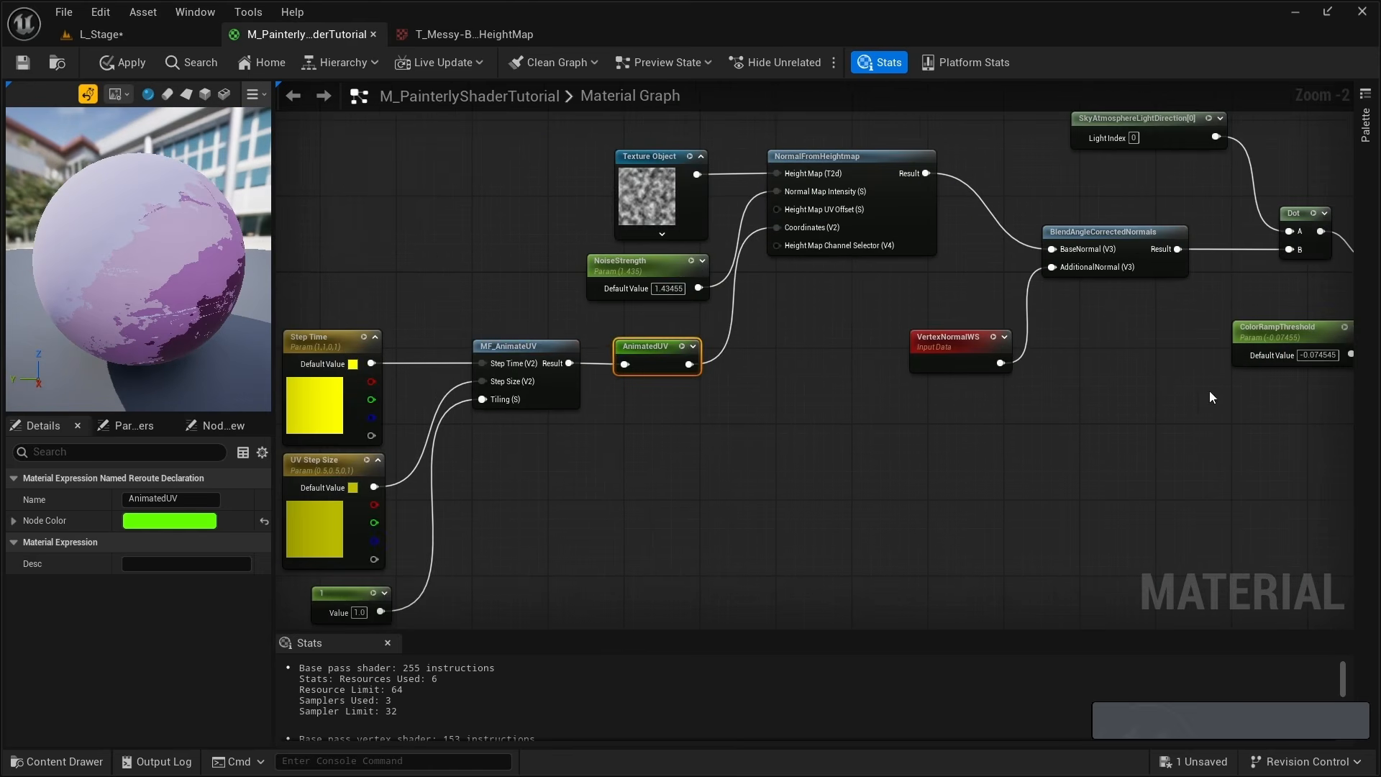
Replace the TexCoord node feeding the brush texture beside ColorB with an AnimatedUV named reroute connected to the first Multiply.
{"action": "right_click_drag", "start_coordinate": [1211, 397], "coordinate": [597, 300]}
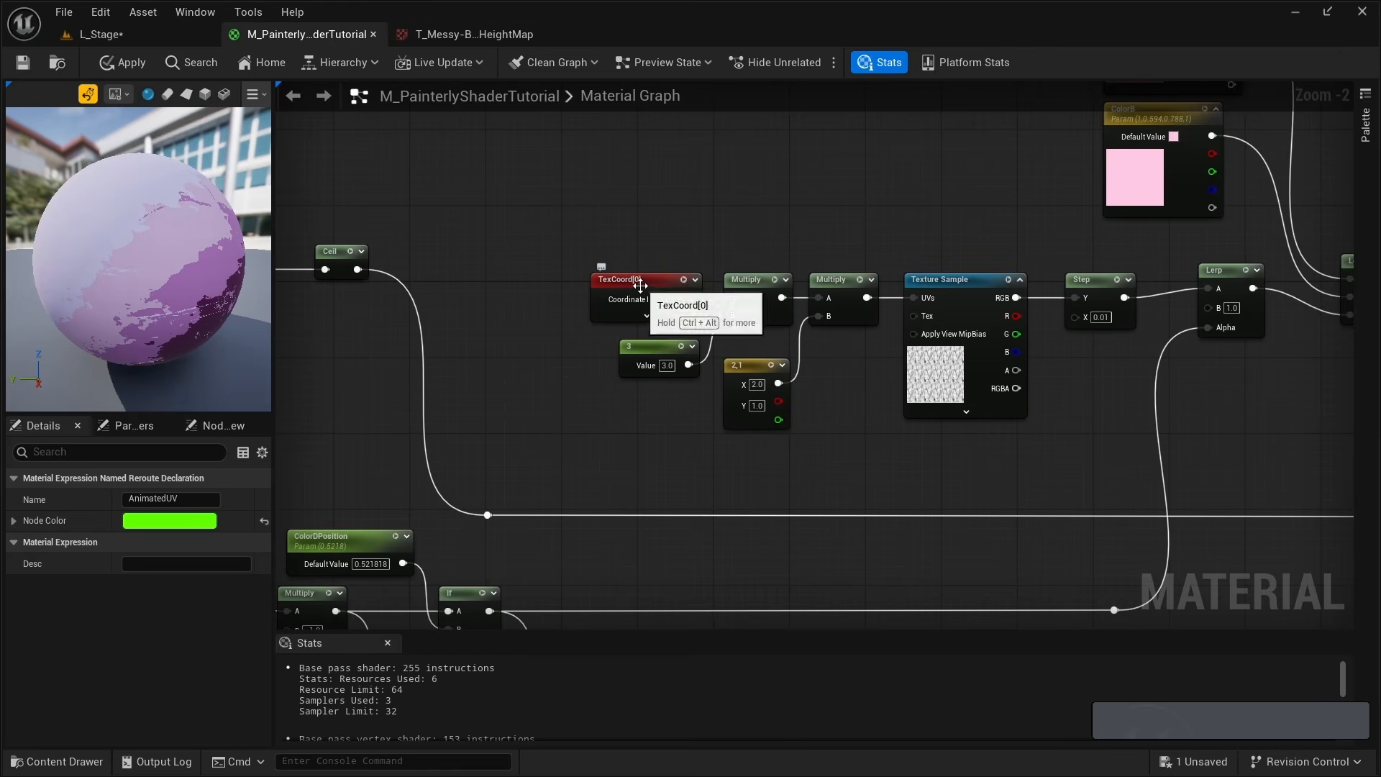
{"action": "left_click", "coordinate": [604, 280]}
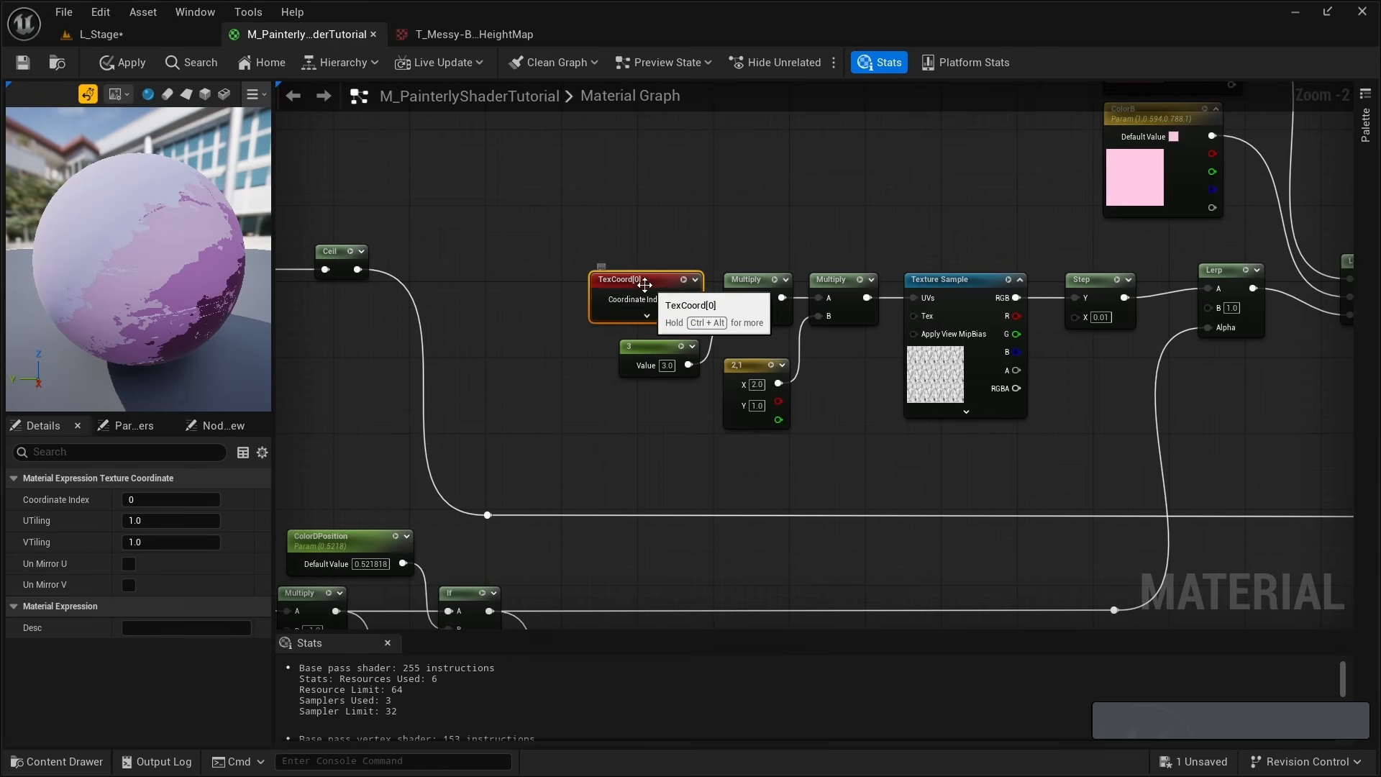
{"action": "key", "text": "Delete"}
{"action": "left_click_drag", "start_coordinate": [733, 299], "coordinate": [643, 305]}
{"action": "type", "text": "animat"}
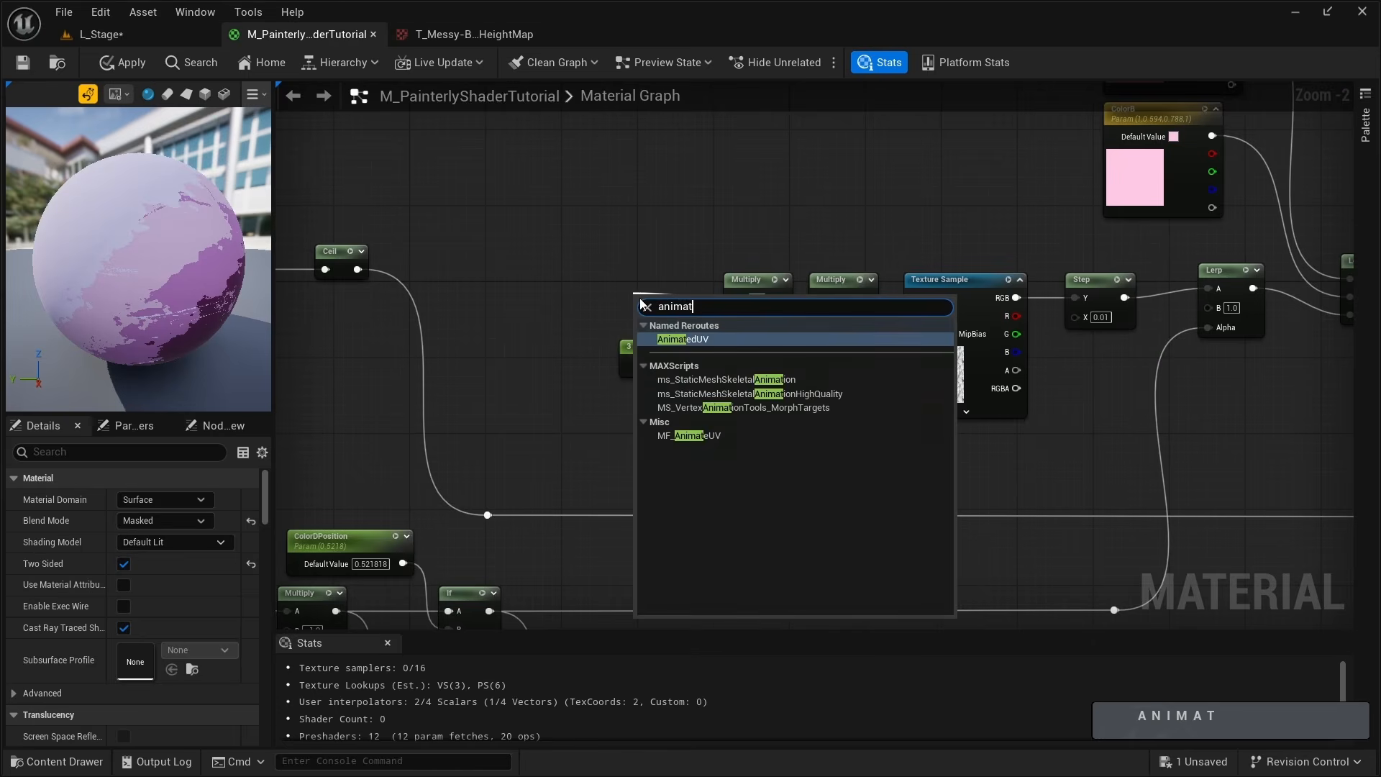
{"action": "key", "text": "Return"}
{"action": "left_click_drag", "start_coordinate": [684, 304], "coordinate": [653, 290]}
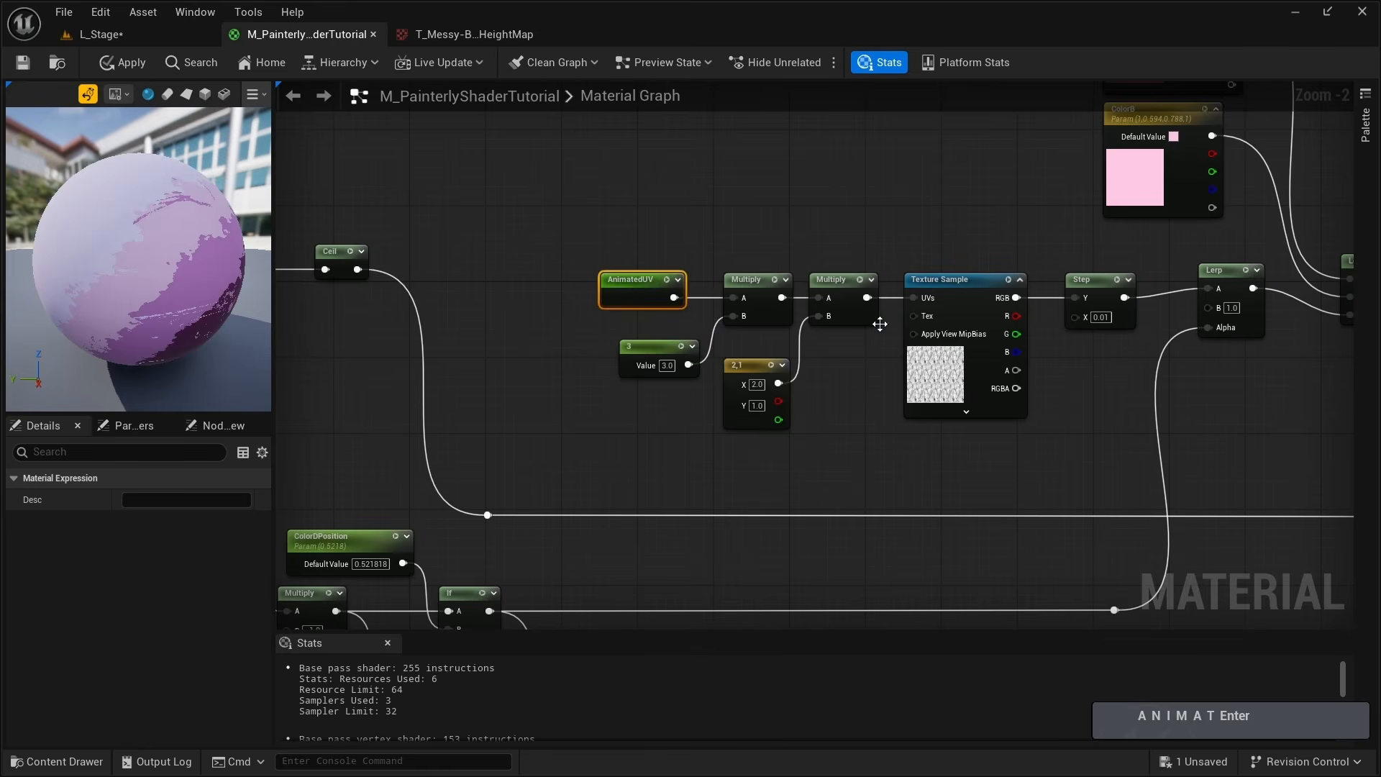
Replace the TexCoord node in the brush texture chain before ColorC with an AnimatedUV named reroute on the first Multiply.
{"action": "right_click_drag", "start_coordinate": [1151, 302], "coordinate": [349, 324]}
{"action": "left_click", "coordinate": [714, 282]}
{"action": "key", "text": "Delete"}
{"action": "left_click_drag", "start_coordinate": [809, 305], "coordinate": [752, 307]}
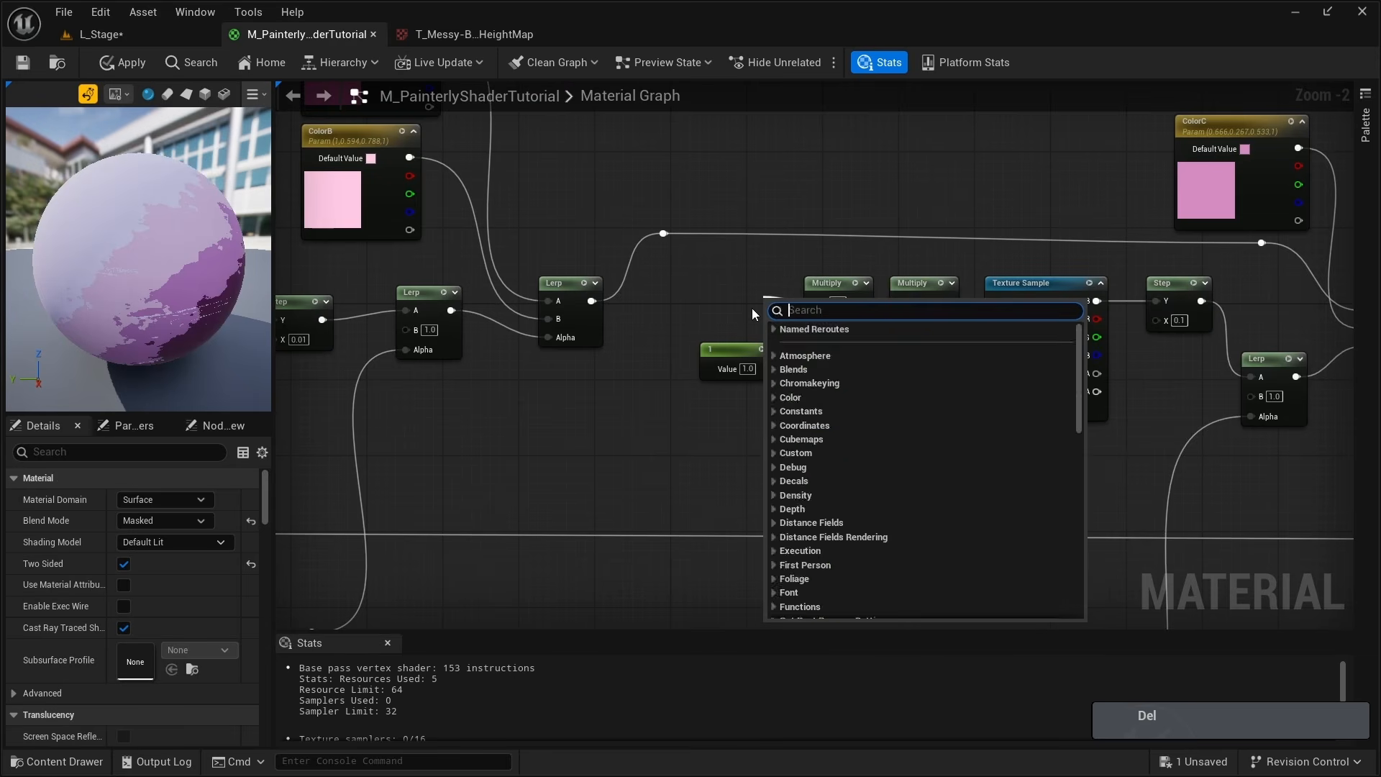
{"action": "type", "text": "animated"}
{"action": "key", "text": "Return"}
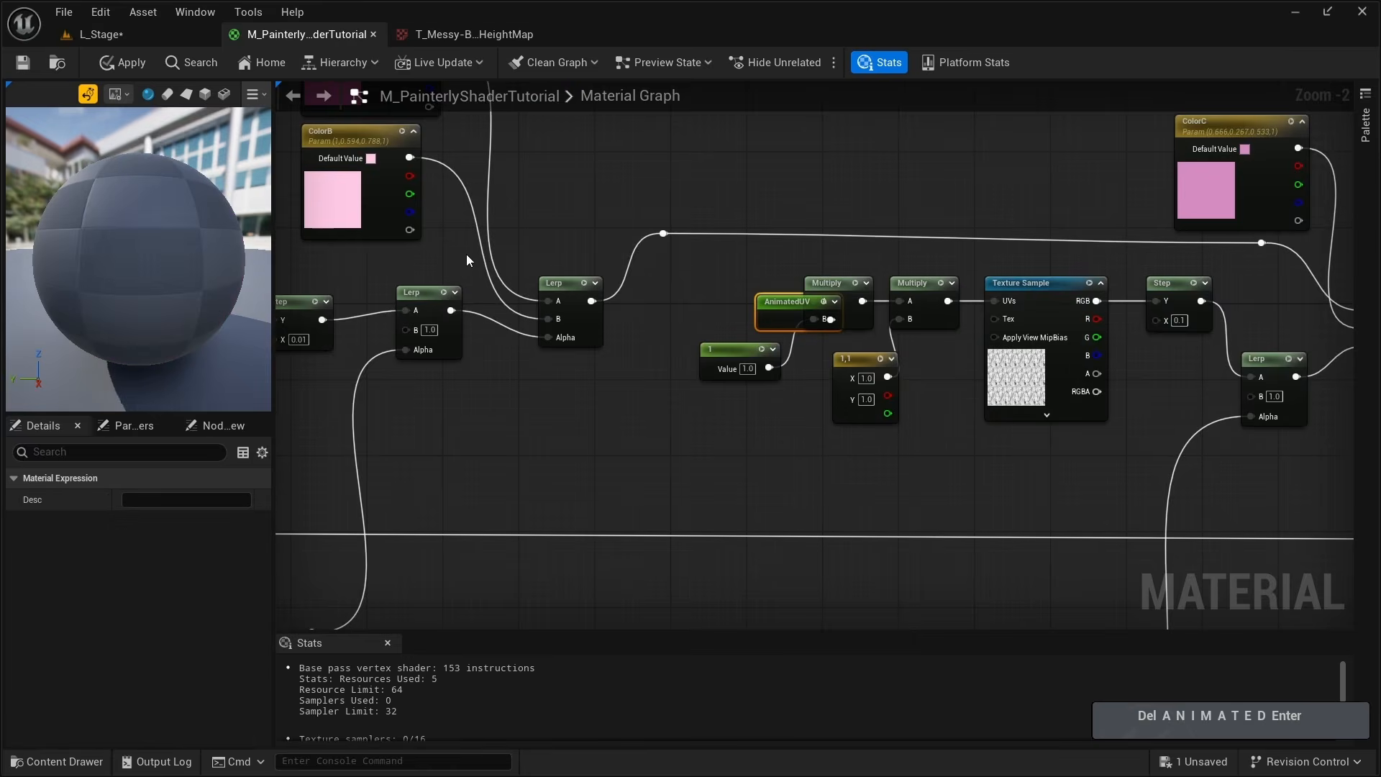
{"action": "left_click_drag", "start_coordinate": [770, 303], "coordinate": [692, 293]}
Replace the TexCoord node in the brush texture chain before ColorA with an AnimatedUV named reroute on the first Multiply.
{"action": "right_click_drag", "start_coordinate": [1151, 302], "coordinate": [348, 328]}
{"action": "left_click", "coordinate": [715, 417]}
{"action": "key", "text": "Delete"}
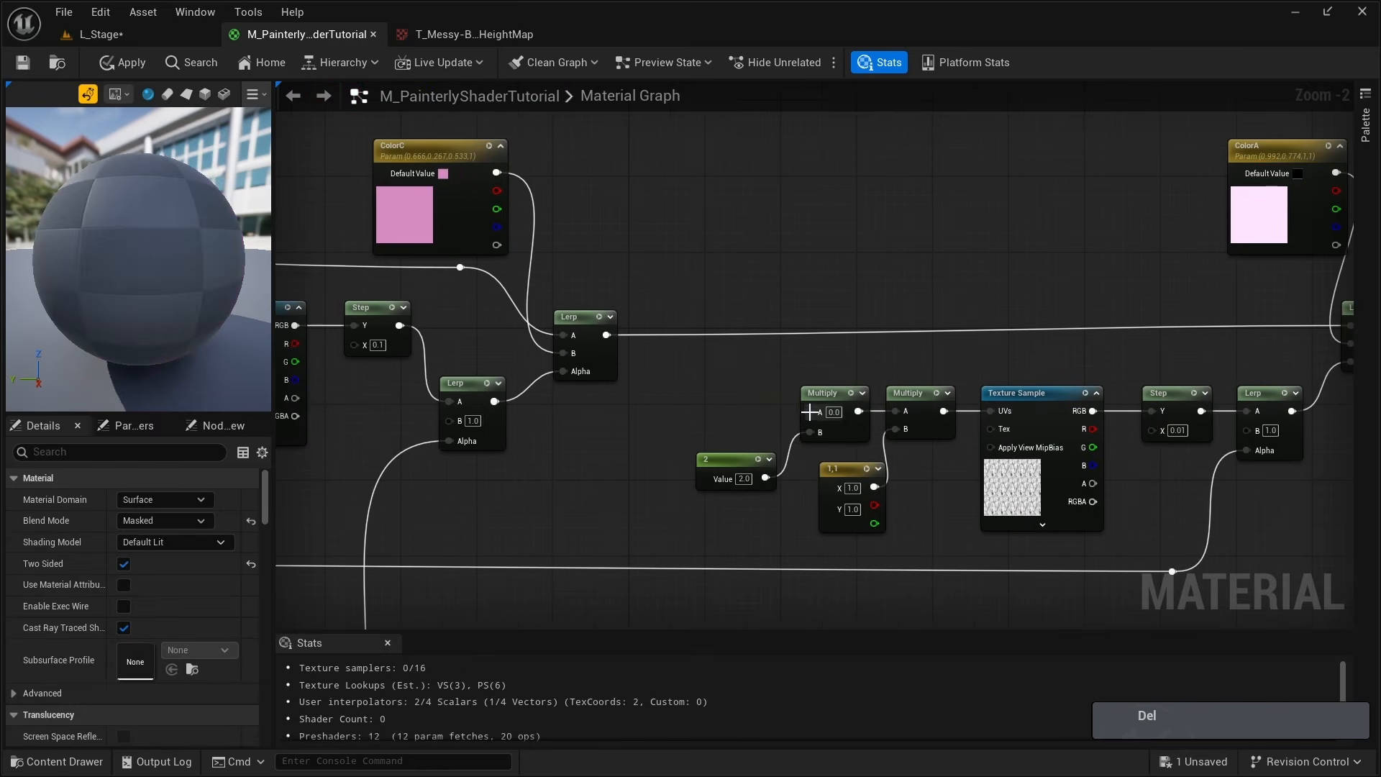
{"action": "left_click_drag", "start_coordinate": [811, 411], "coordinate": [713, 418]}
{"action": "type", "text": "animated"}
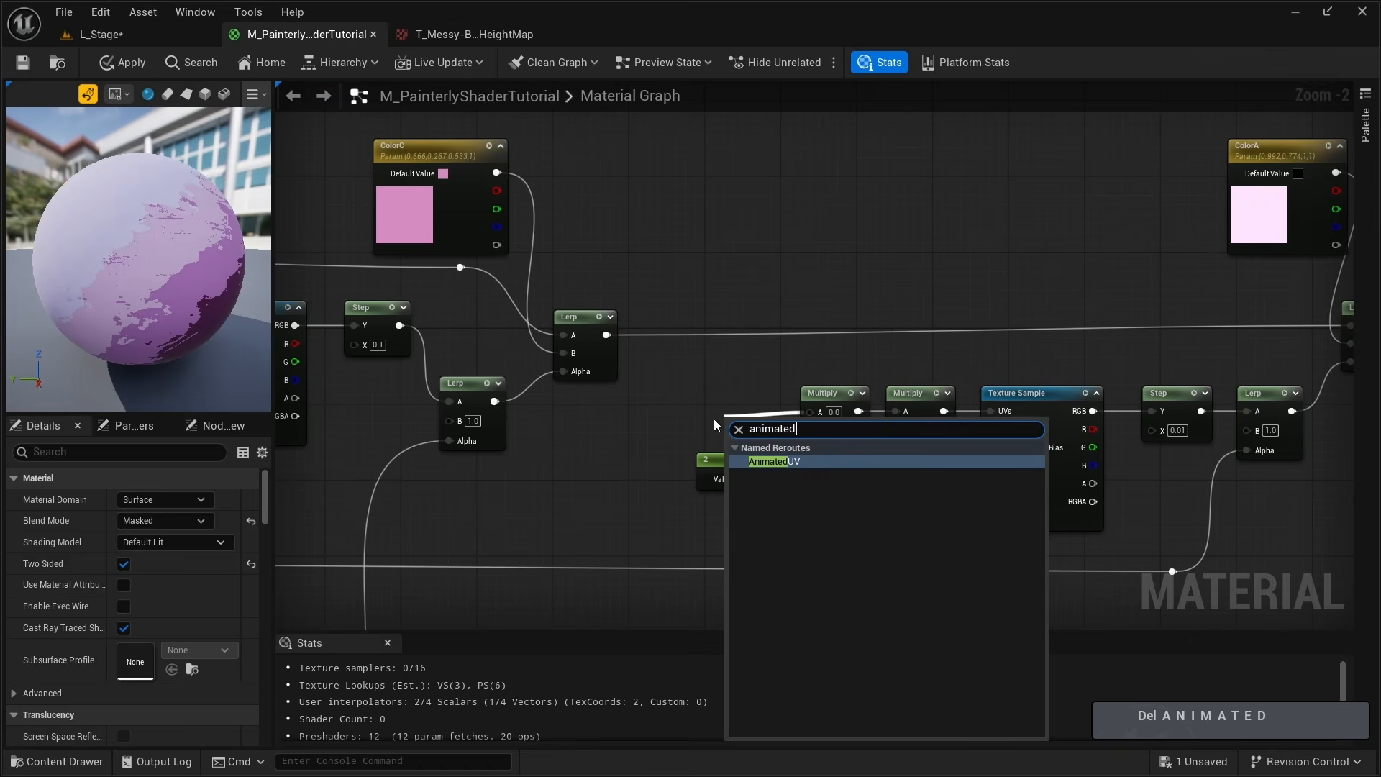
{"action": "key", "text": "Return"}
{"action": "left_click_drag", "start_coordinate": [772, 425], "coordinate": [732, 405]}
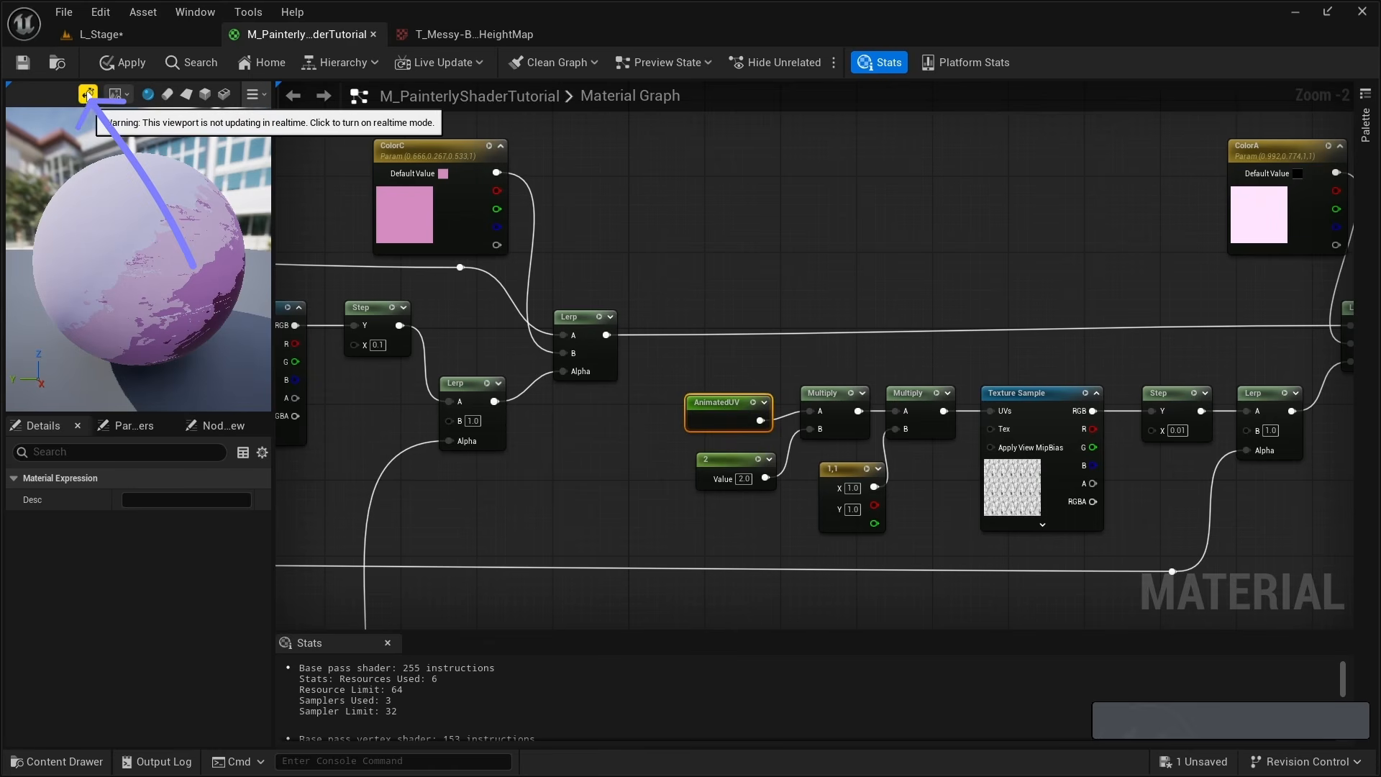
Turn on realtime mode in the material preview viewport.
{"action": "left_click", "coordinate": [87, 95]}
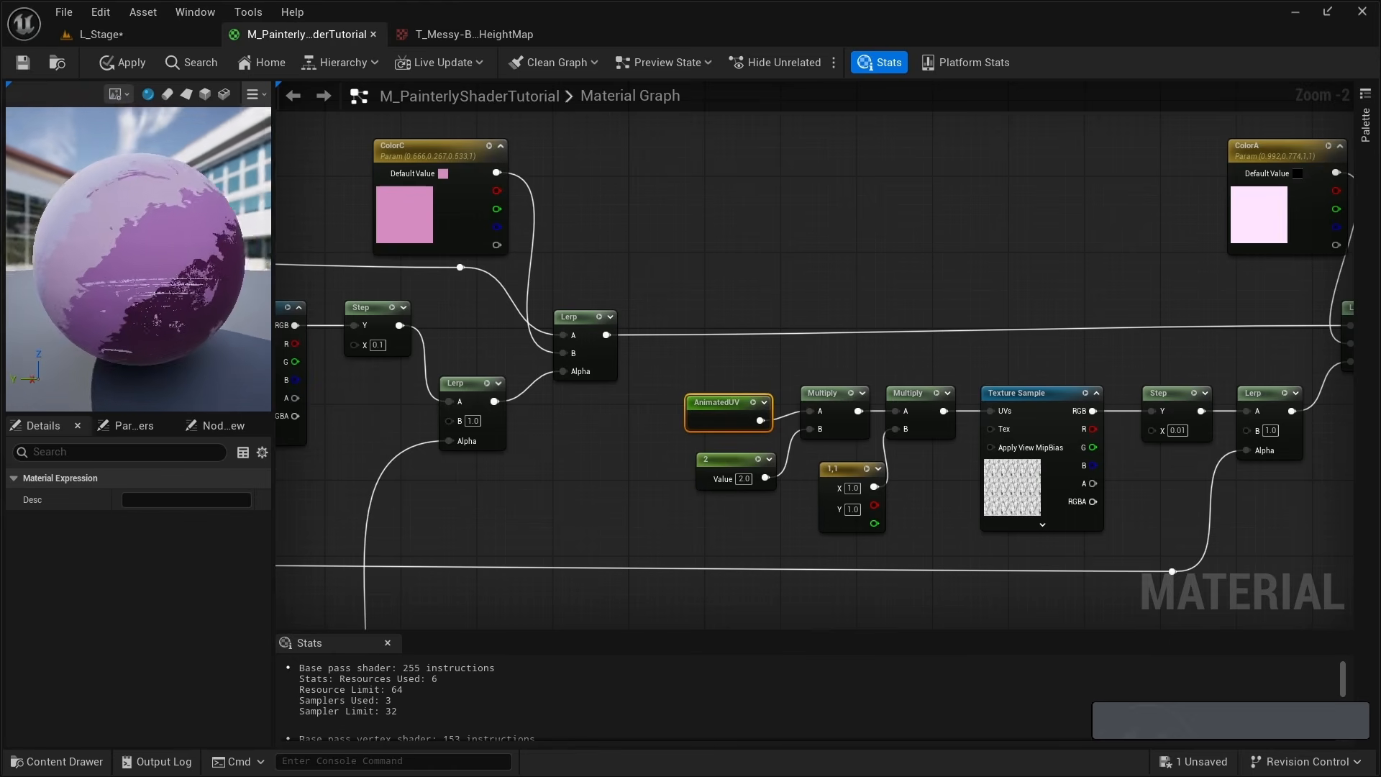
Group all the shading nodes except those beside the material output in a comment named Diffuse, with its bubble shown when zoomed out.
{"action": "scroll", "coordinate": [622, 438], "scroll_direction": "down", "scroll_amount": 5}
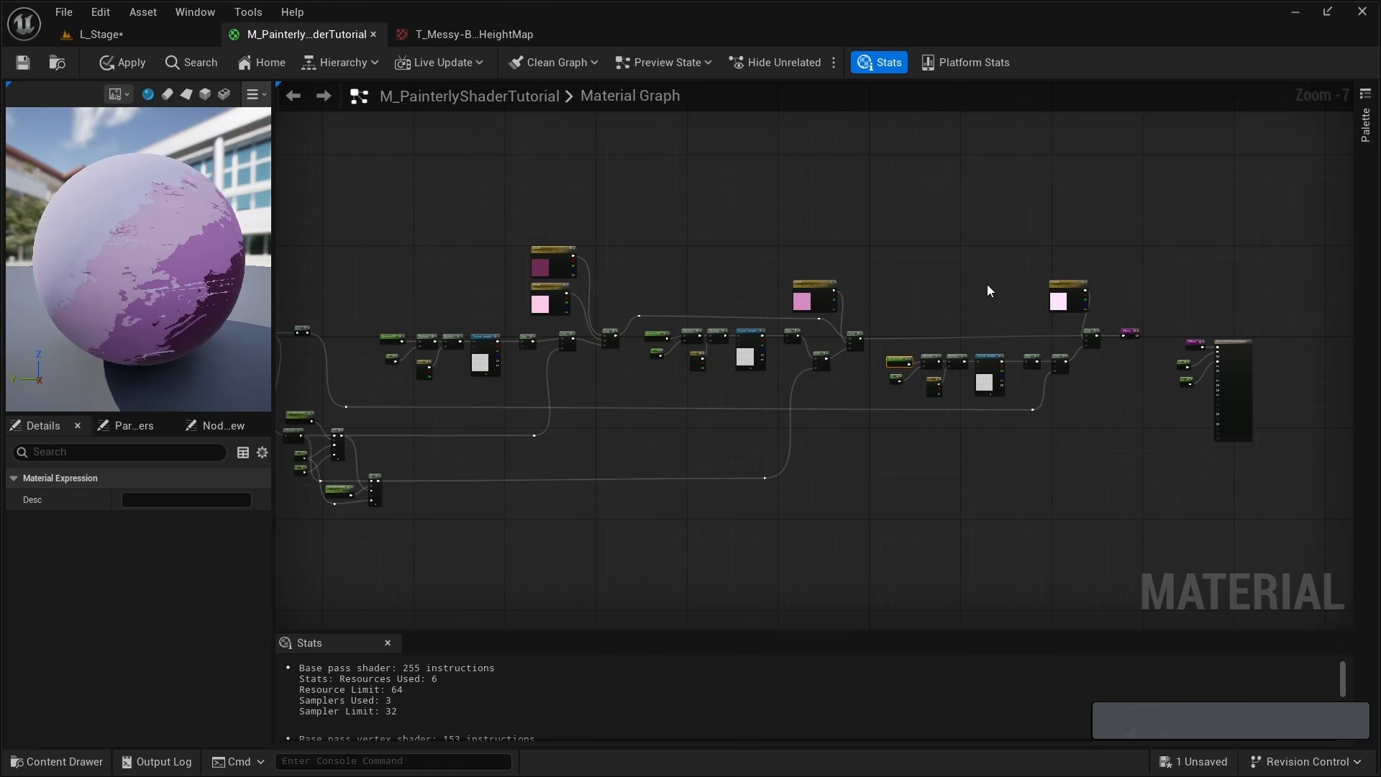
{"action": "left_click_drag", "start_coordinate": [1161, 196], "coordinate": [385, 580]}
{"action": "type", "text": "c"}
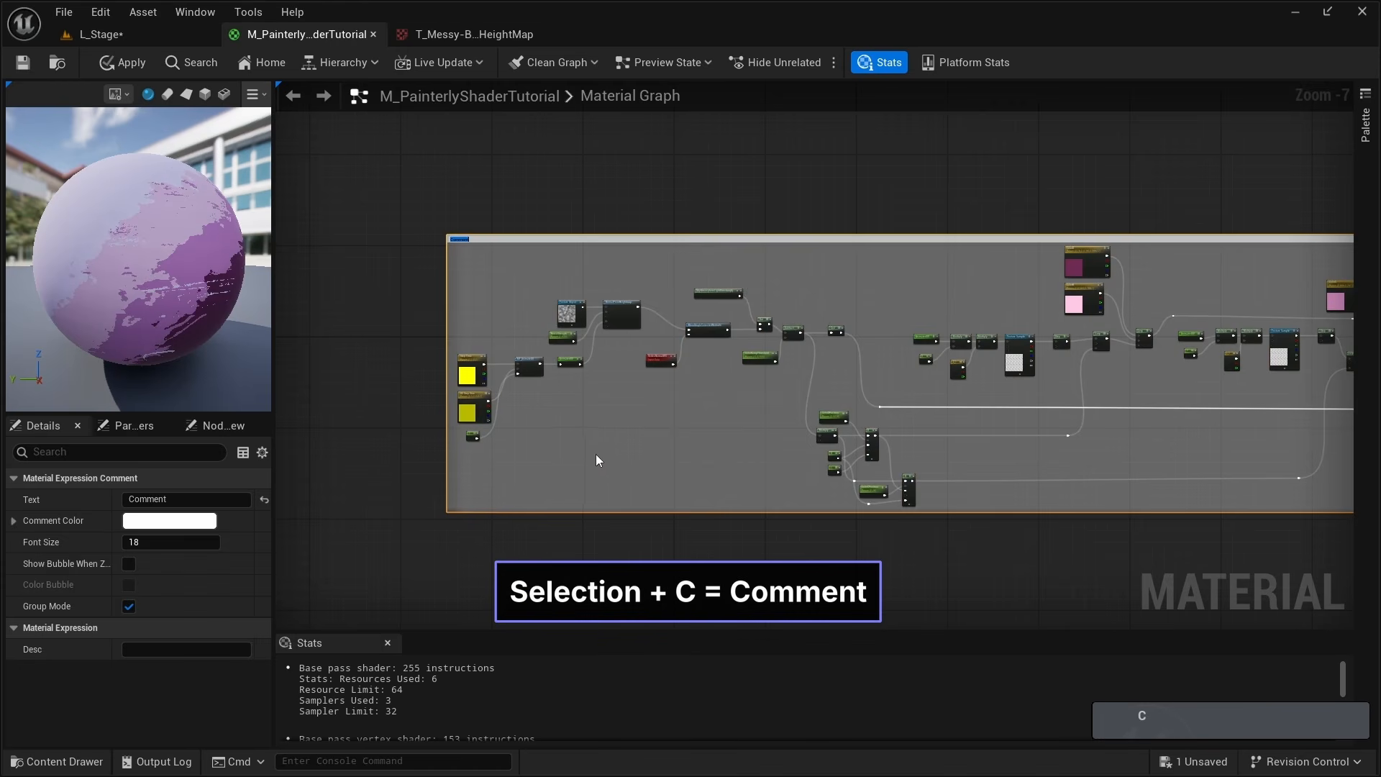
{"action": "type", "text": "Diffuse"}
{"action": "key", "text": "Return"}
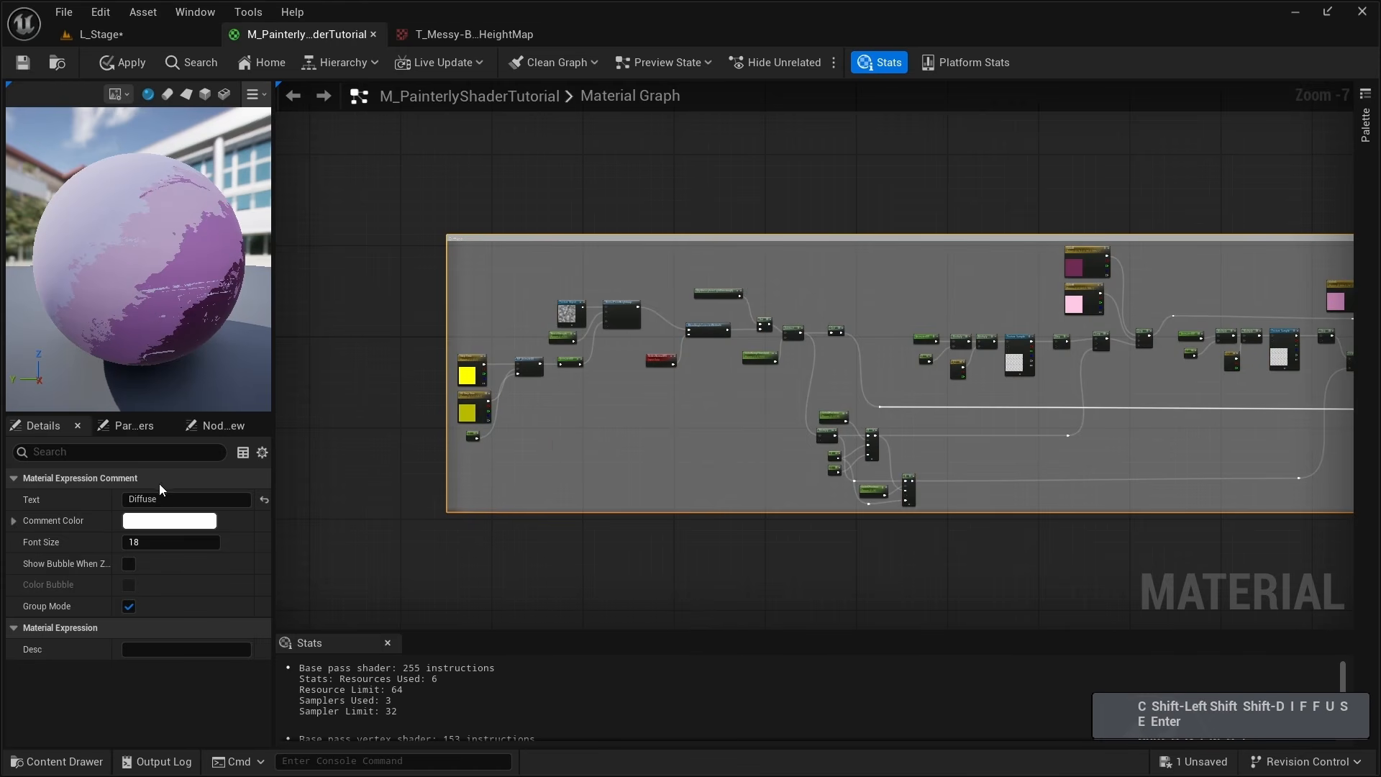
{"action": "left_click", "coordinate": [129, 564]}
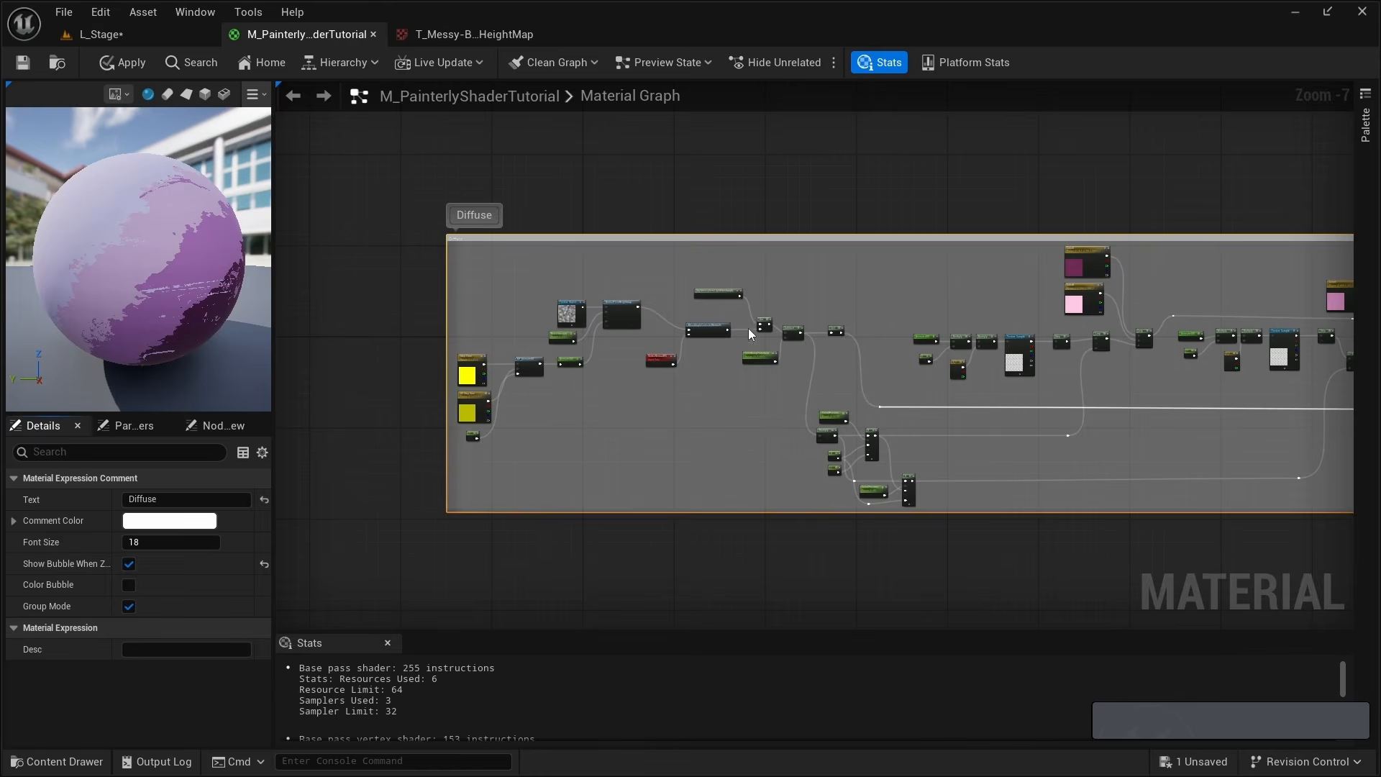
{"action": "scroll", "coordinate": [748, 328], "scroll_direction": "down", "scroll_amount": 3}
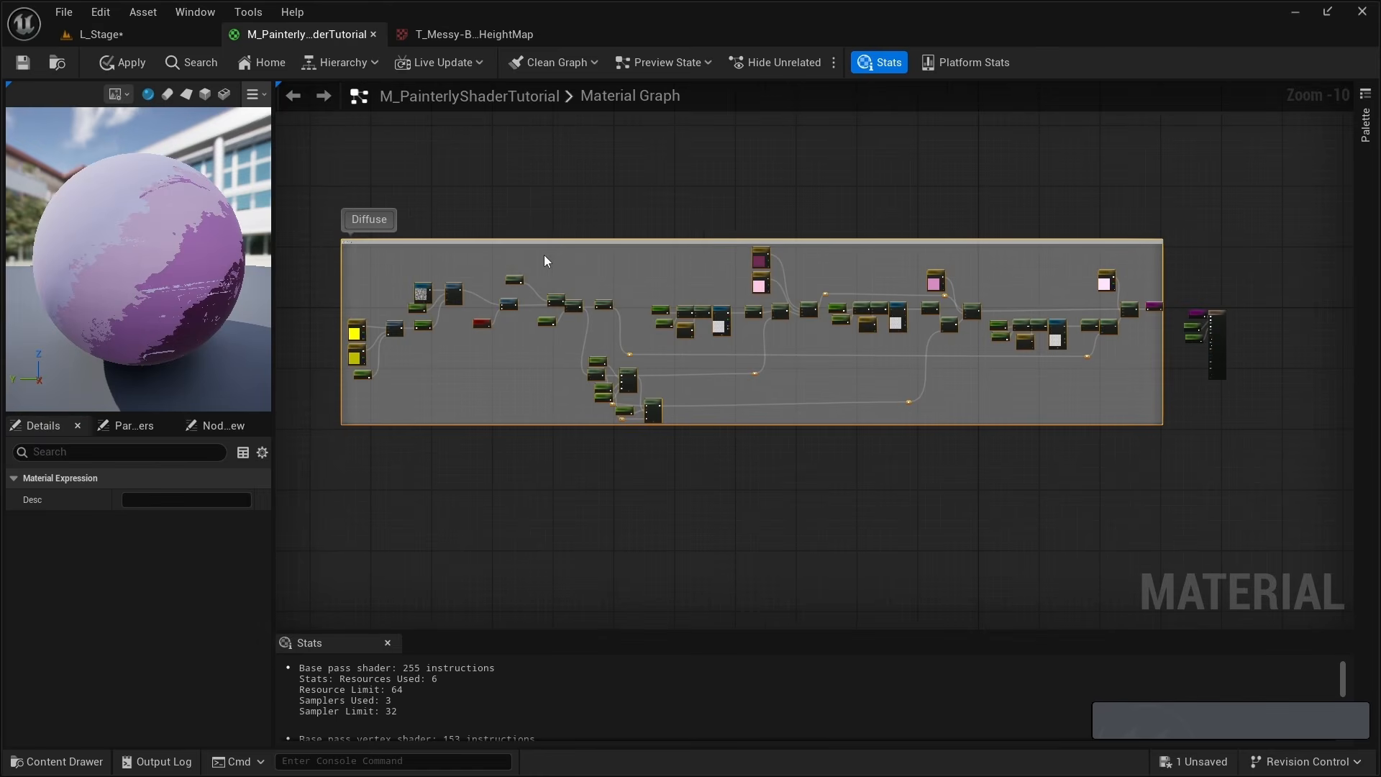
Deselect the nodes and save the material, applying its changes.
{"action": "right_click_drag", "start_coordinate": [544, 255], "coordinate": [584, 178]}
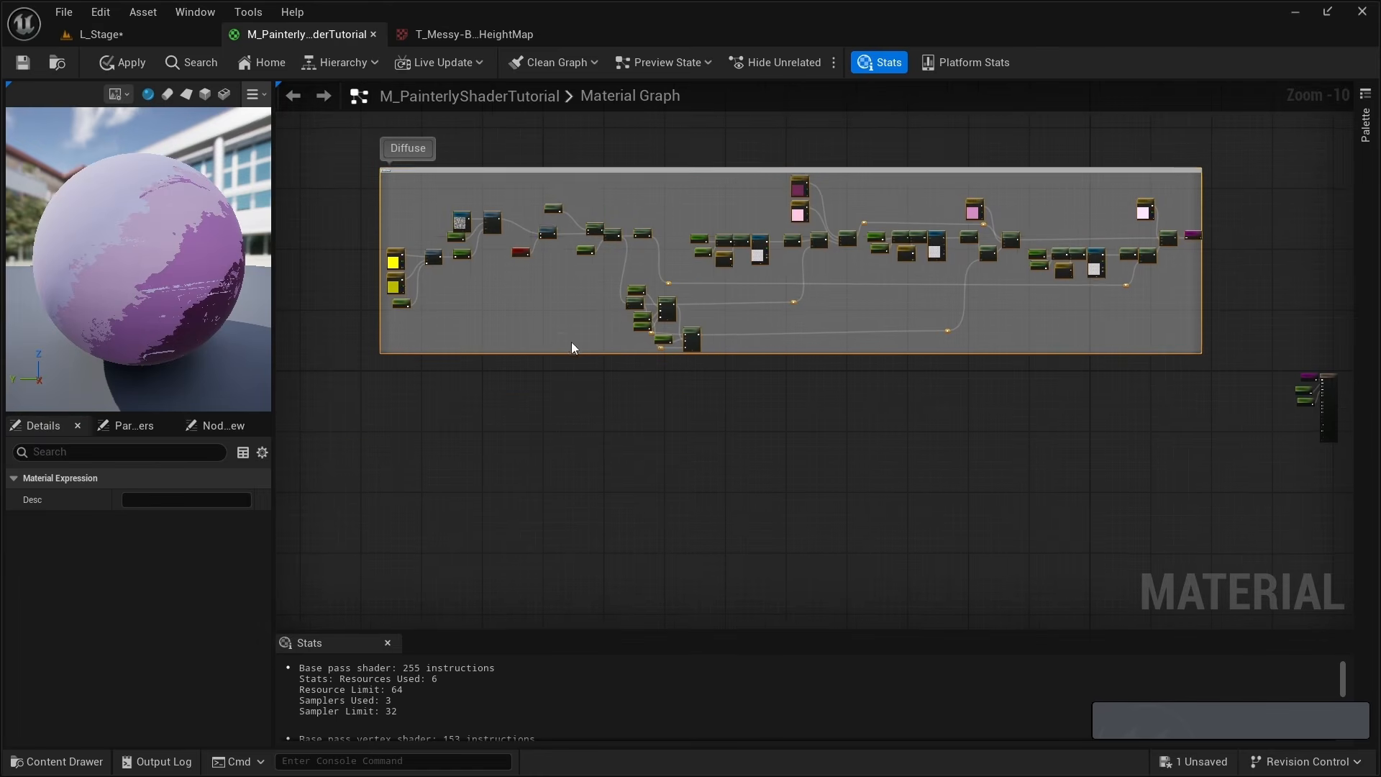
{"action": "left_click", "coordinate": [523, 410]}
{"action": "left_click", "coordinate": [22, 63]}
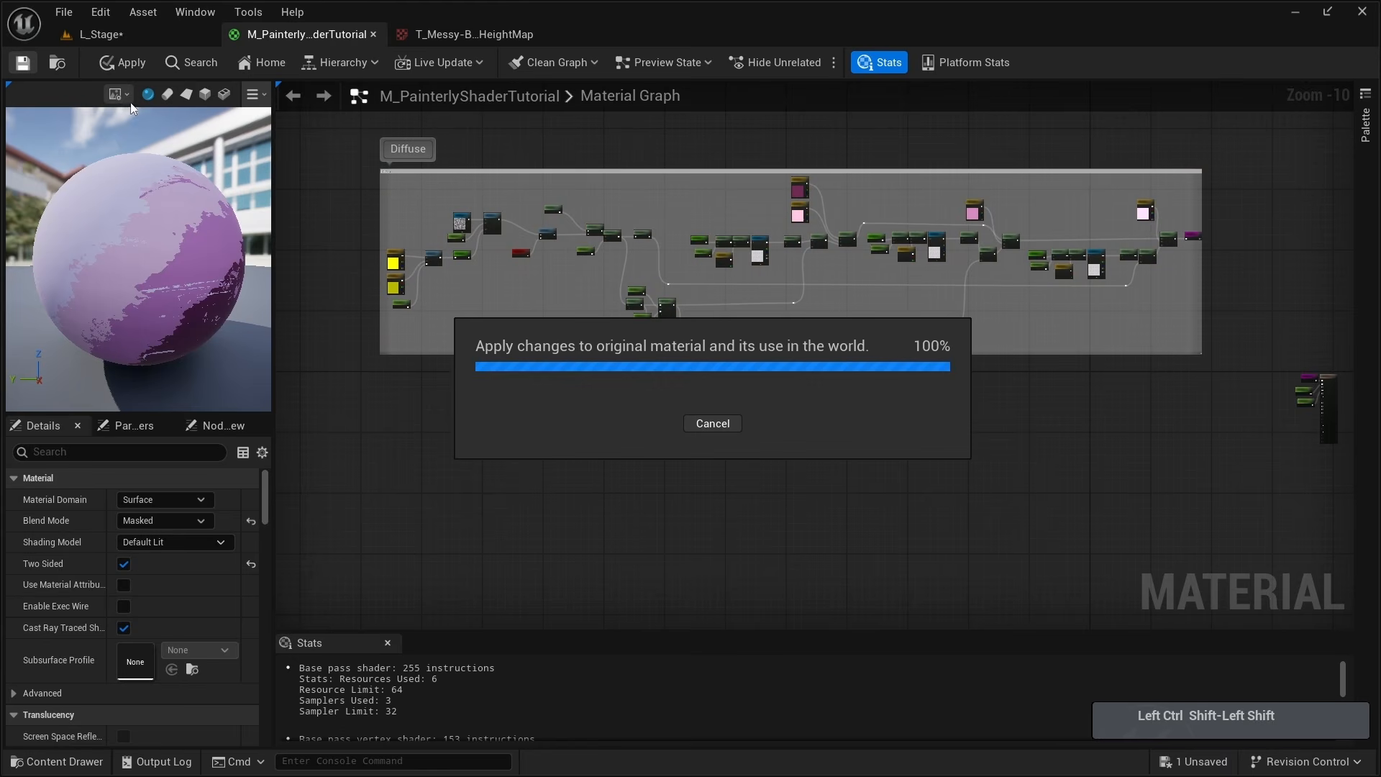
Switch to the L_Stage level and examine the animated brush strokes on the sphere from several viewpoints.
{"action": "left_click", "coordinate": [146, 34]}
{"action": "key", "text": "a"}
{"action": "key", "text": "a"}
{"action": "key", "text": "w"}
{"action": "key", "text": "q"}
{"action": "key", "text": "a"}
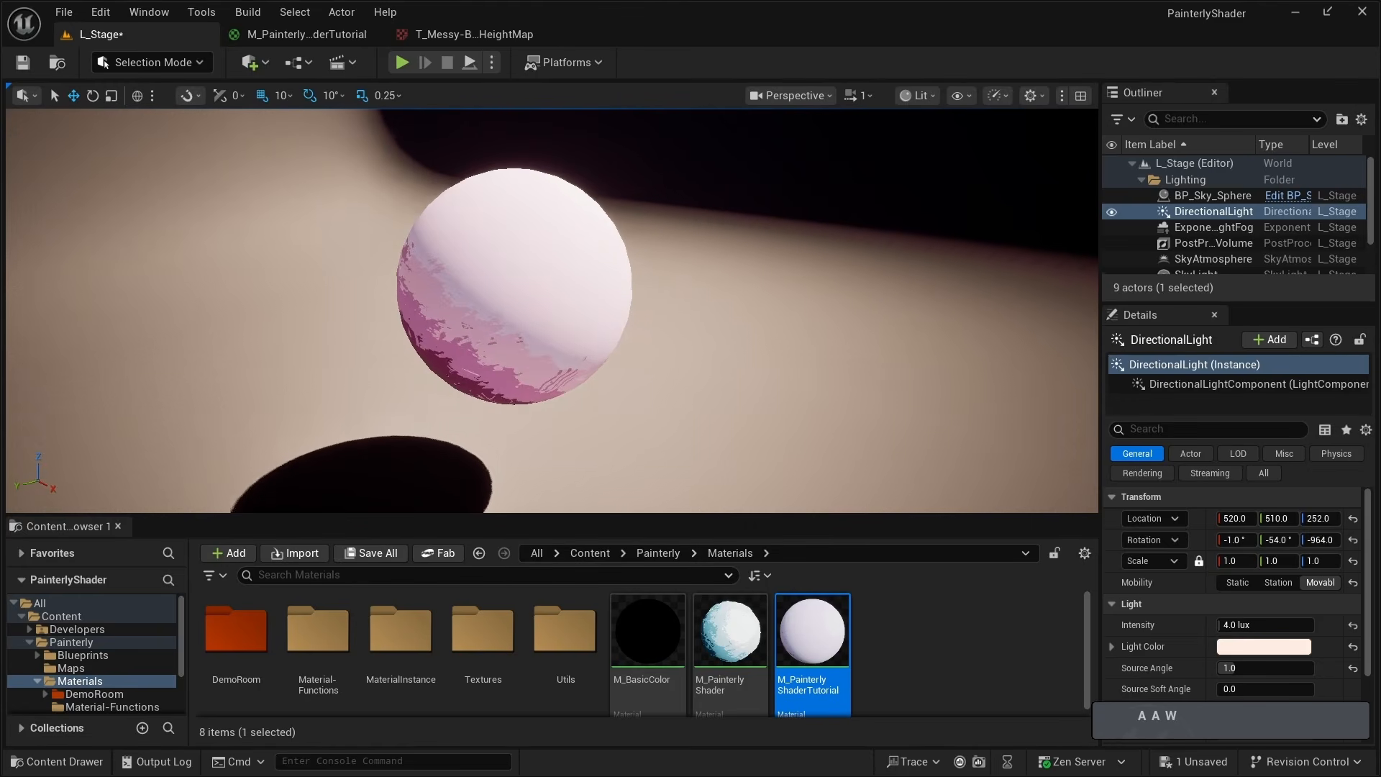
{"action": "key", "text": "d"}
{"action": "key", "text": "e"}
{"action": "key", "text": "a"}
{"action": "key", "text": "d"}
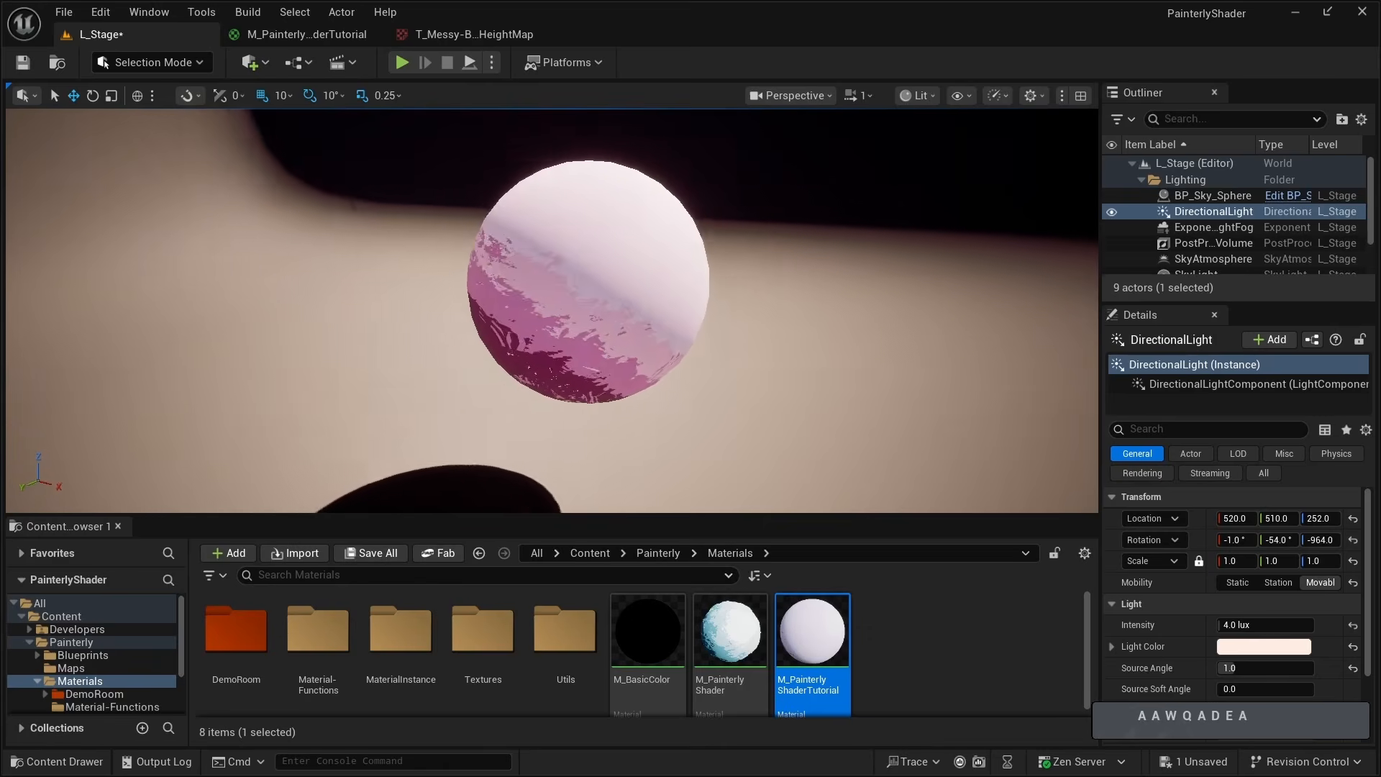